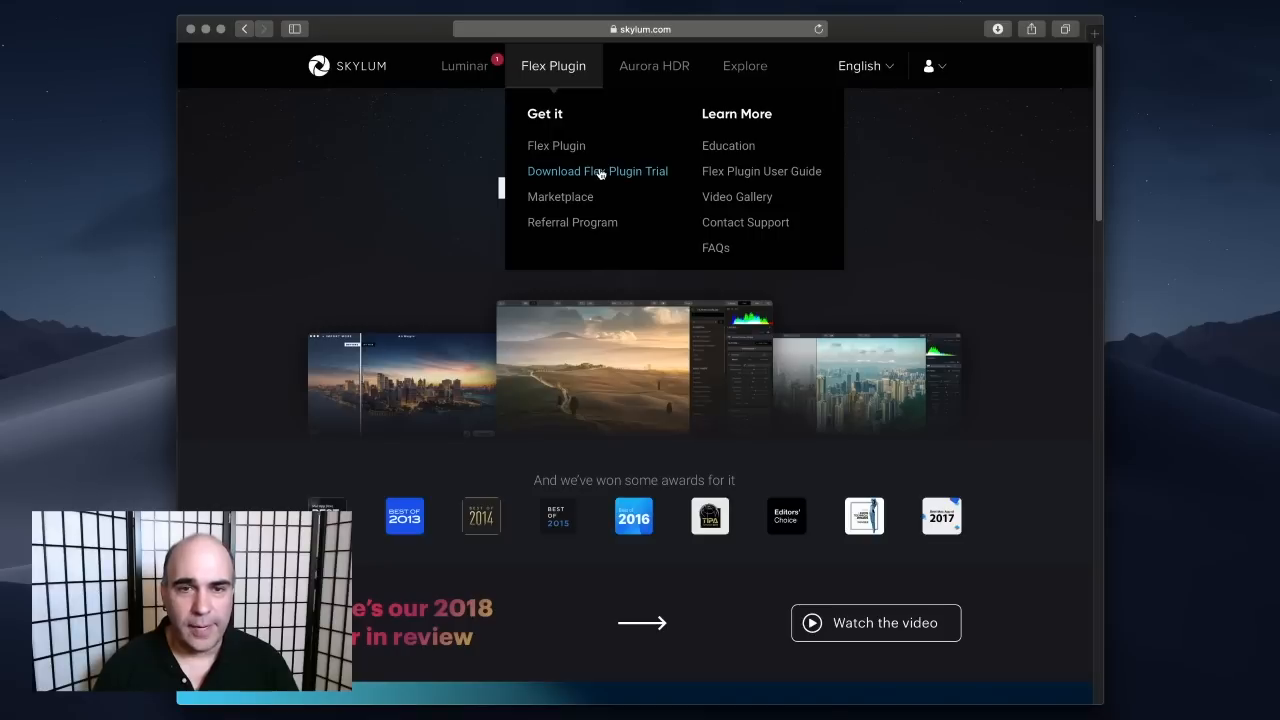
{"action": "mouse_move", "coordinate": [940, 74]}
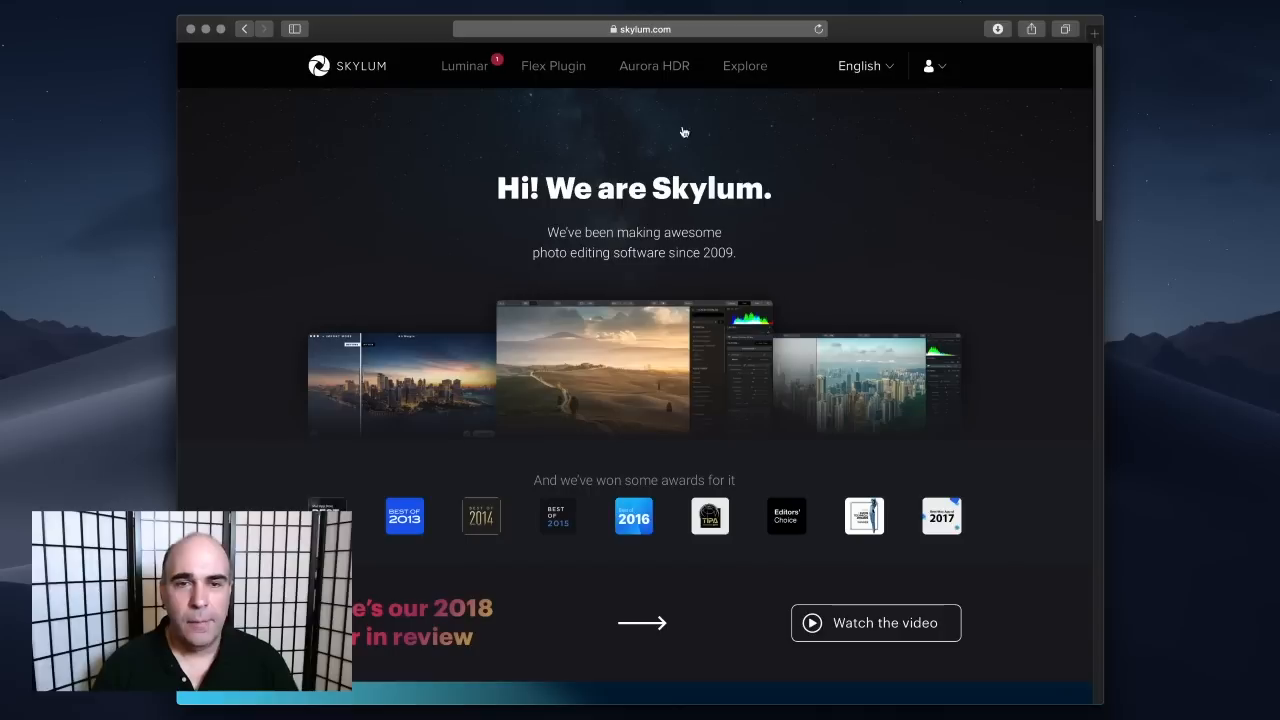
{"action": "mouse_move", "coordinate": [540, 80]}
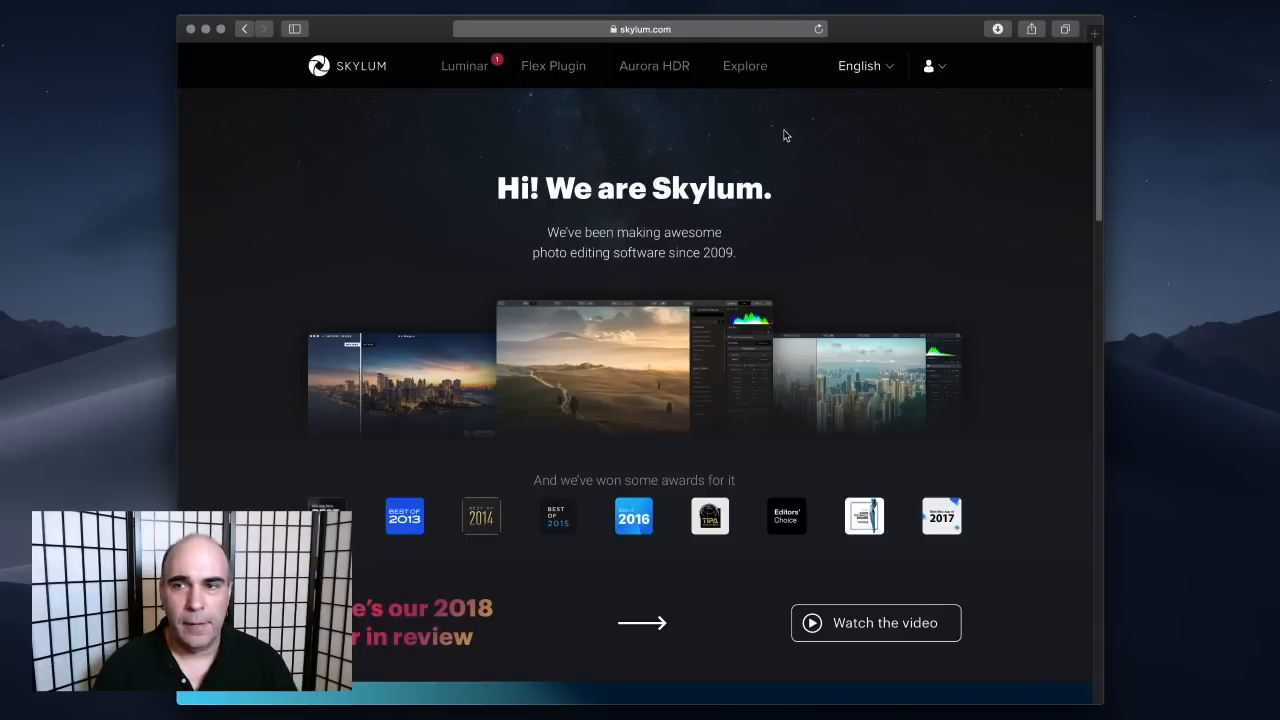
Step: Reveal the downloaded Luminar Flex Installer in Finder and display the Downloads folder in columns
{"action": "left_click", "coordinate": [997, 28]}
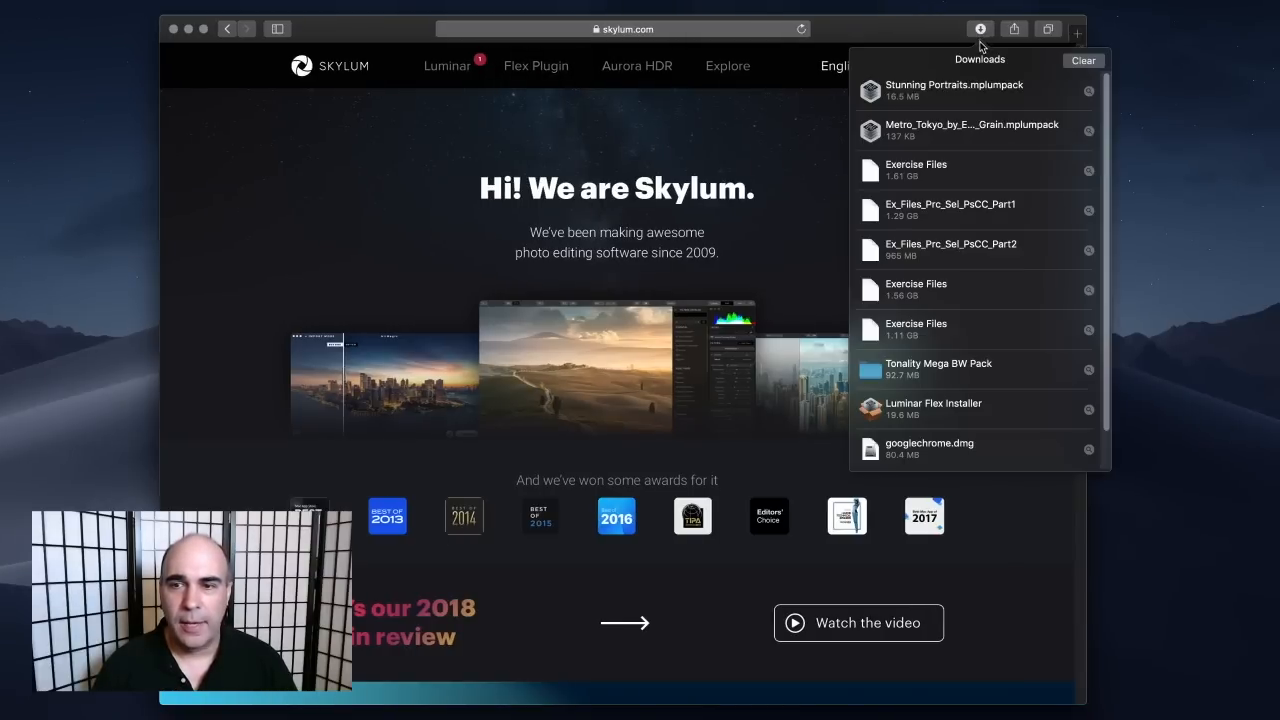
{"action": "left_click", "coordinate": [1089, 411]}
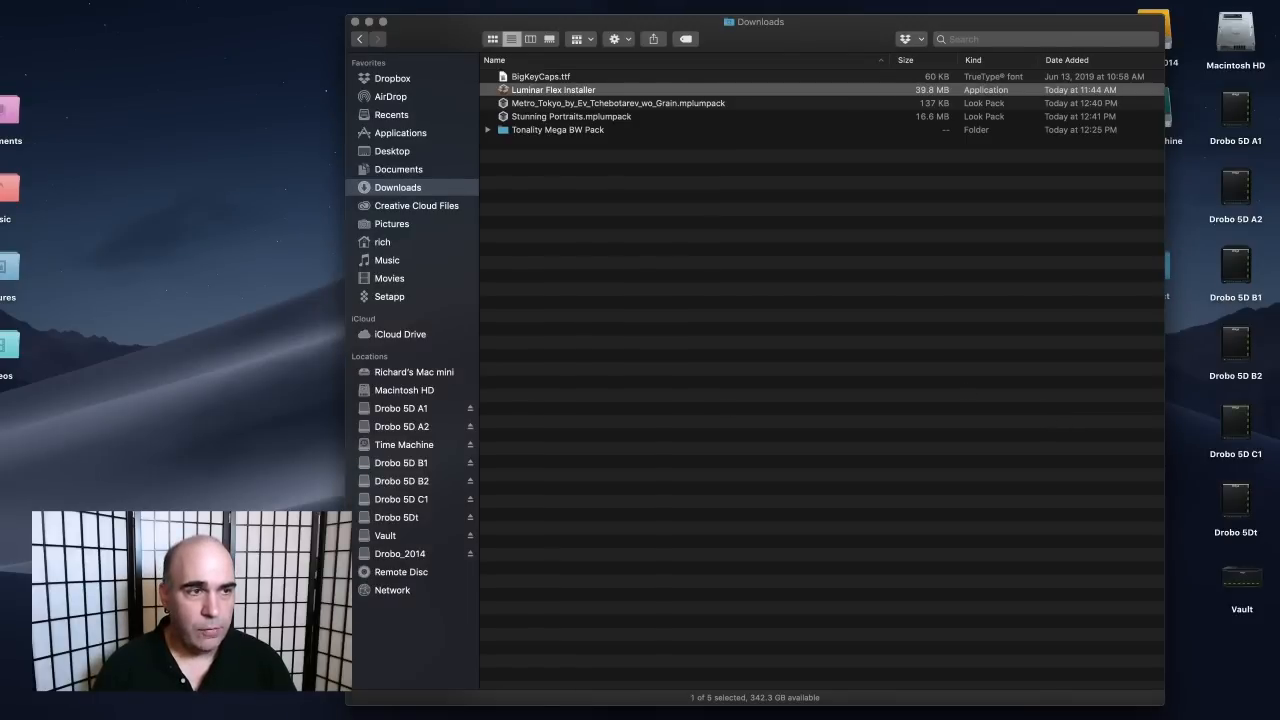
{"action": "key", "text": "super+3"}
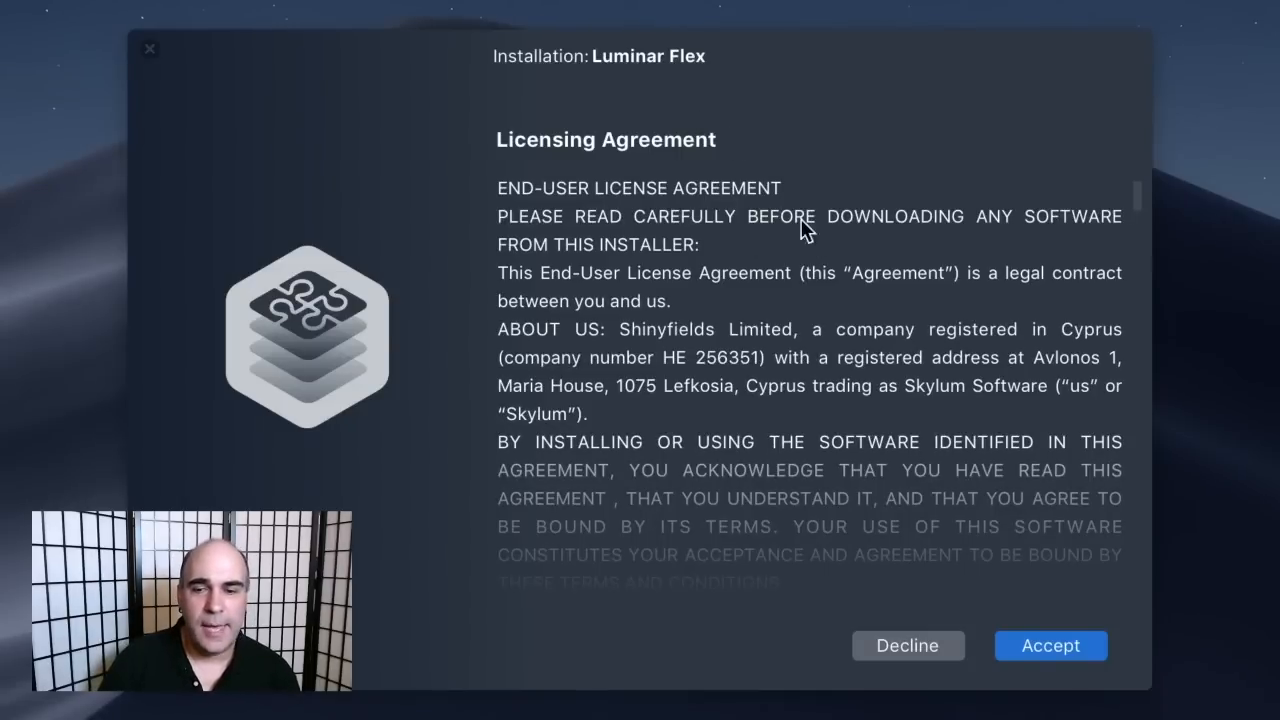
Step: Scroll through and accept the Luminar Flex licensing agreement, and quit the installer at the destination page without installing
{"action": "scroll", "coordinate": [878, 351], "scroll_direction": "down", "scroll_amount": 5}
{"action": "scroll", "coordinate": [879, 352], "scroll_direction": "down", "scroll_amount": 15}
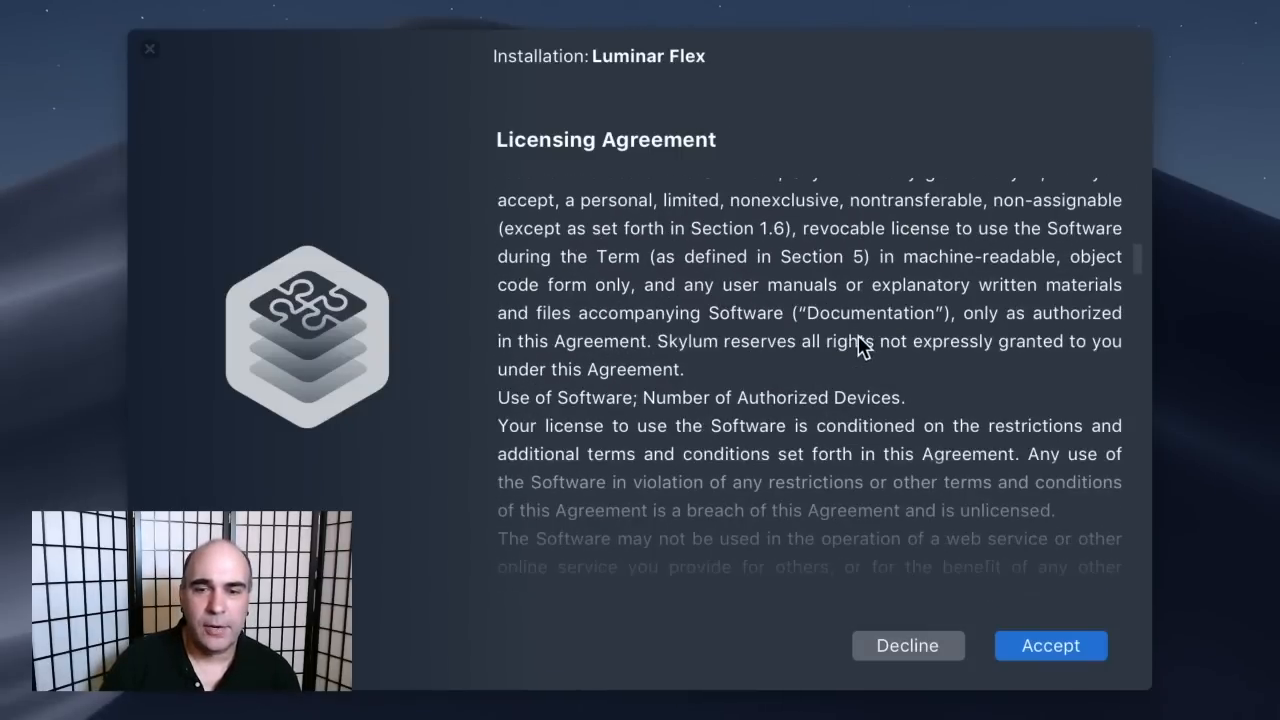
{"action": "left_click_drag", "start_coordinate": [1134, 286], "coordinate": [1120, 634]}
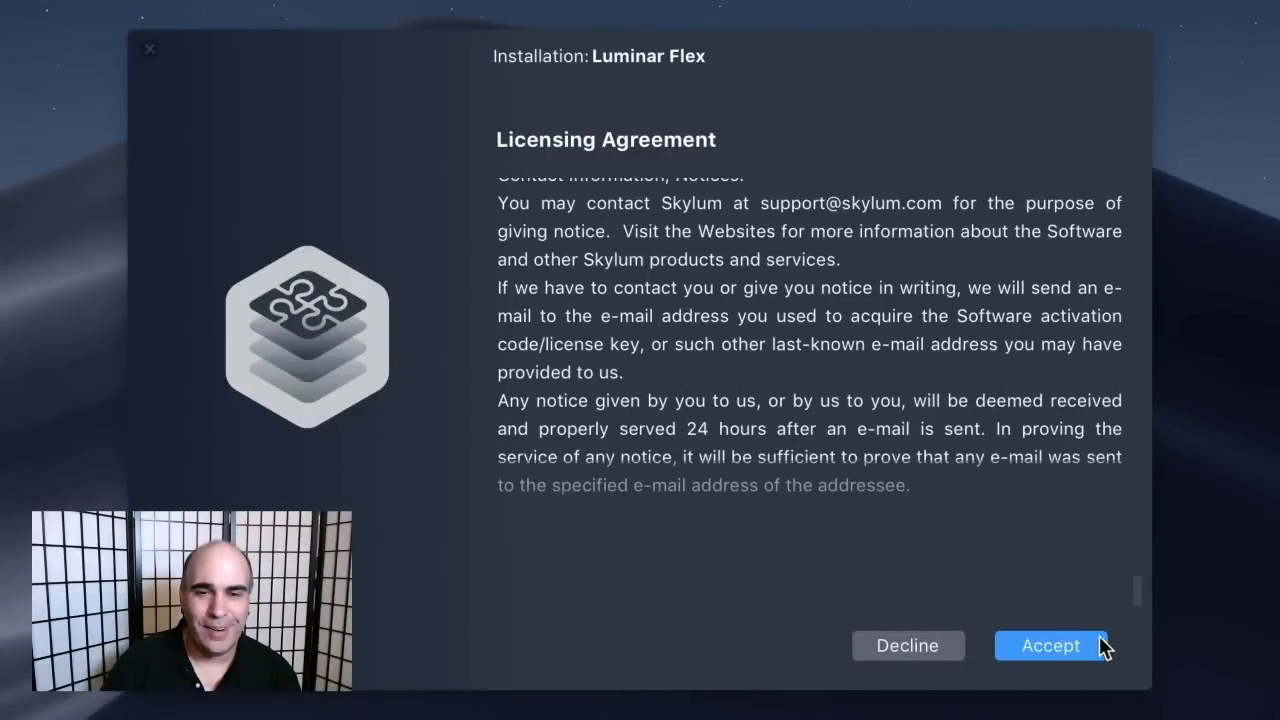
{"action": "left_click", "coordinate": [1040, 646]}
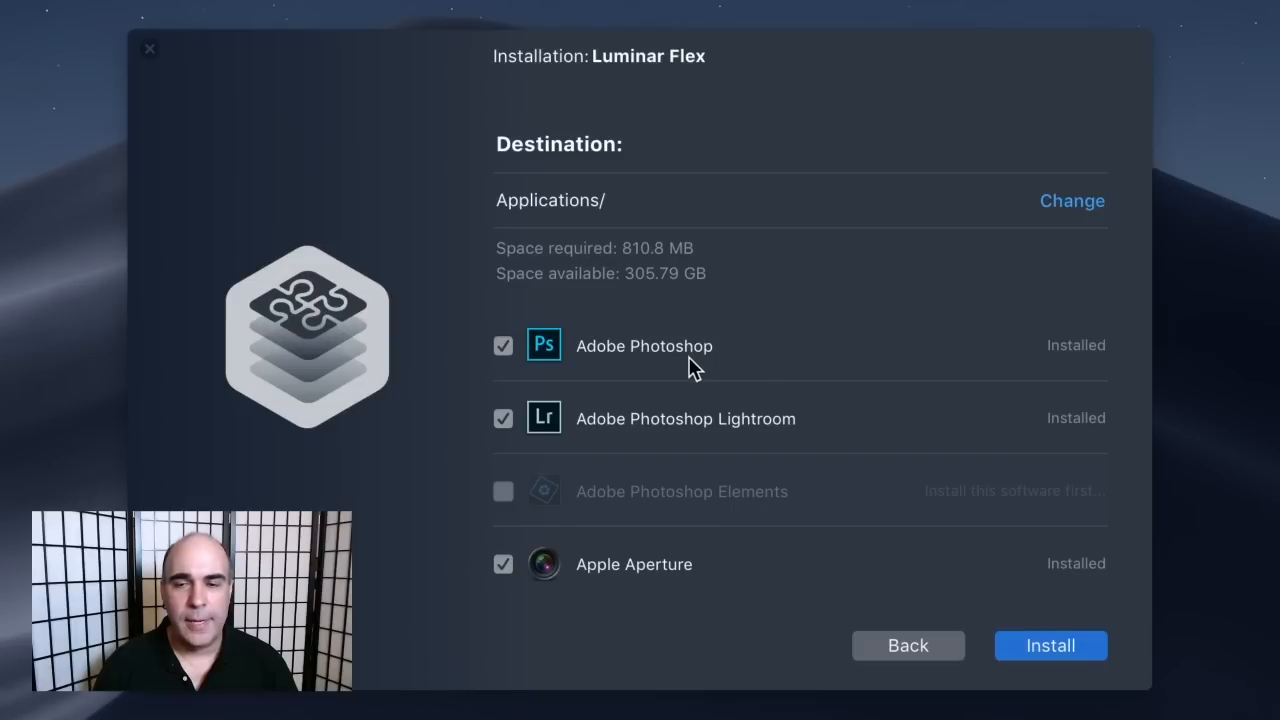
{"action": "left_click", "coordinate": [151, 49]}
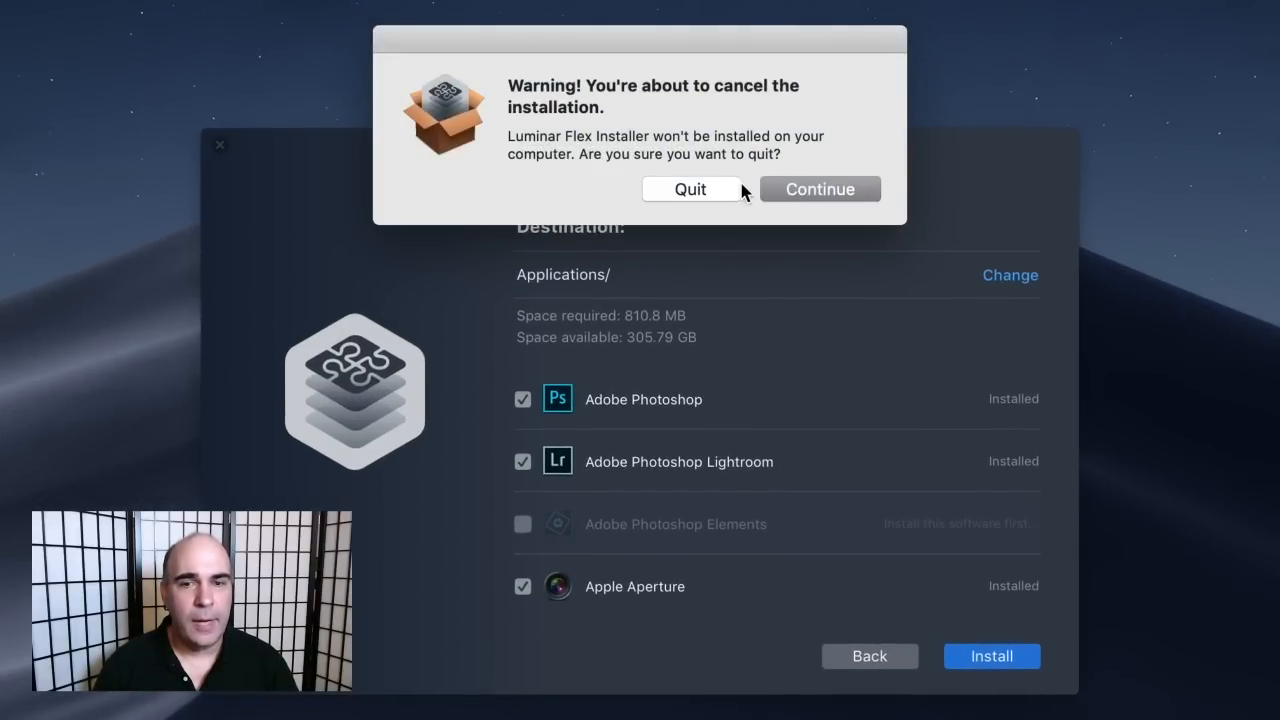
{"action": "left_click", "coordinate": [690, 189]}
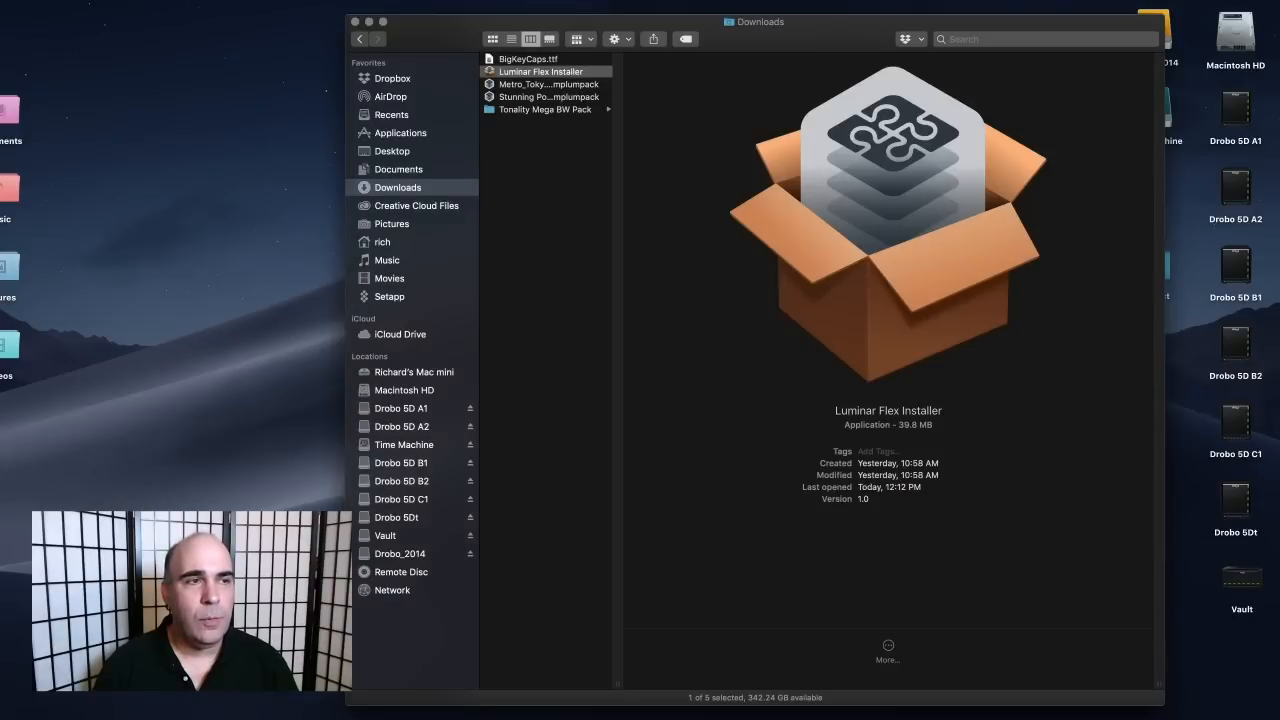
Step: Open the Extensions settings in macOS System Preferences
{"action": "left_click", "coordinate": [17, 7]}
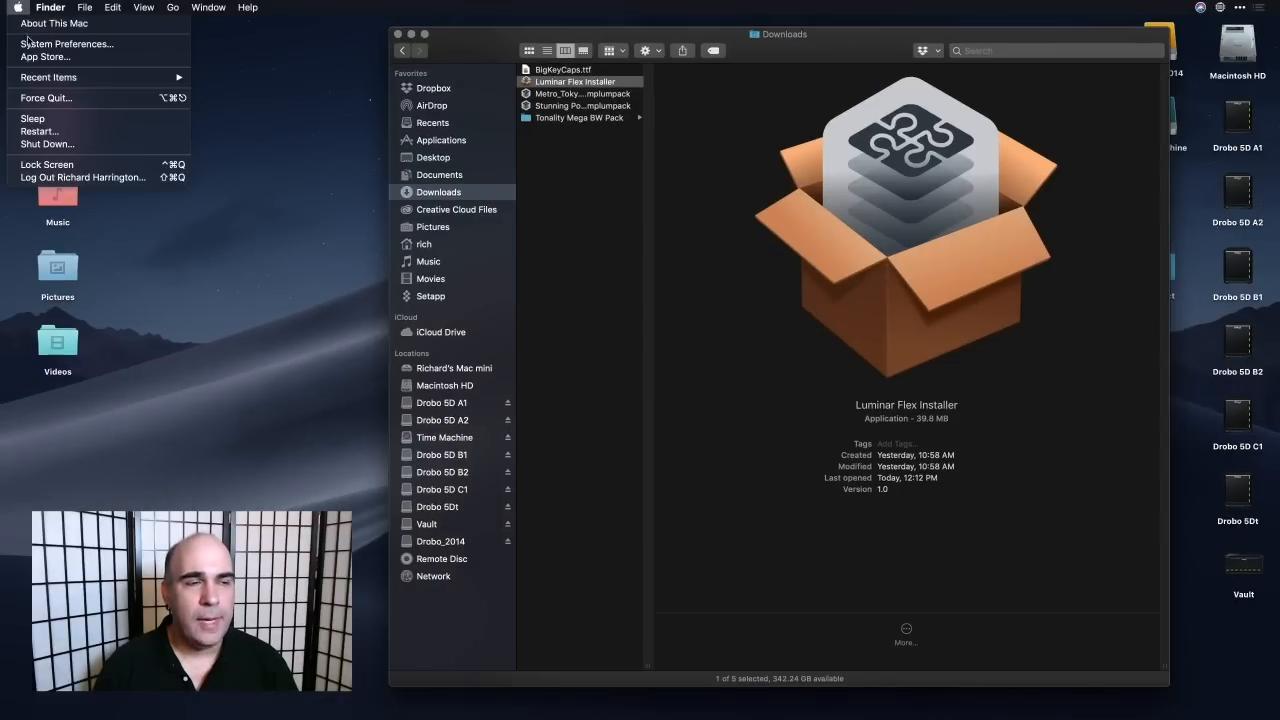
{"action": "left_click", "coordinate": [25, 45]}
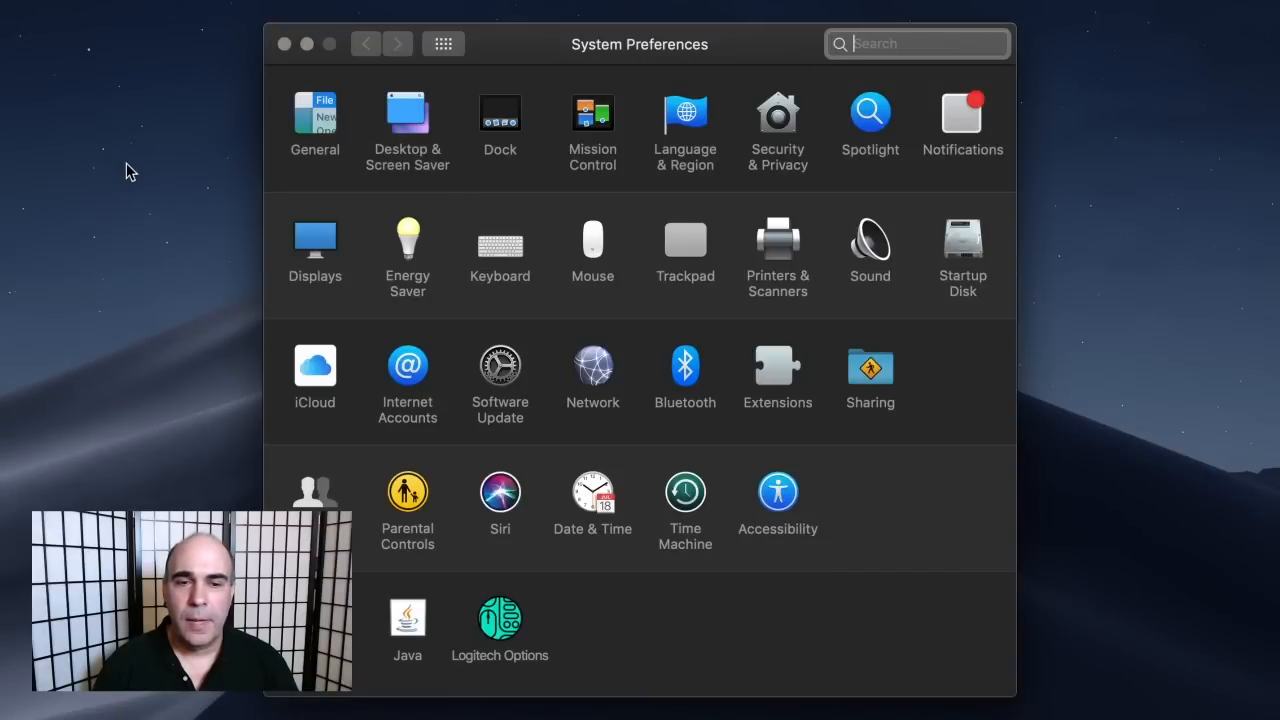
{"action": "left_click", "coordinate": [780, 372]}
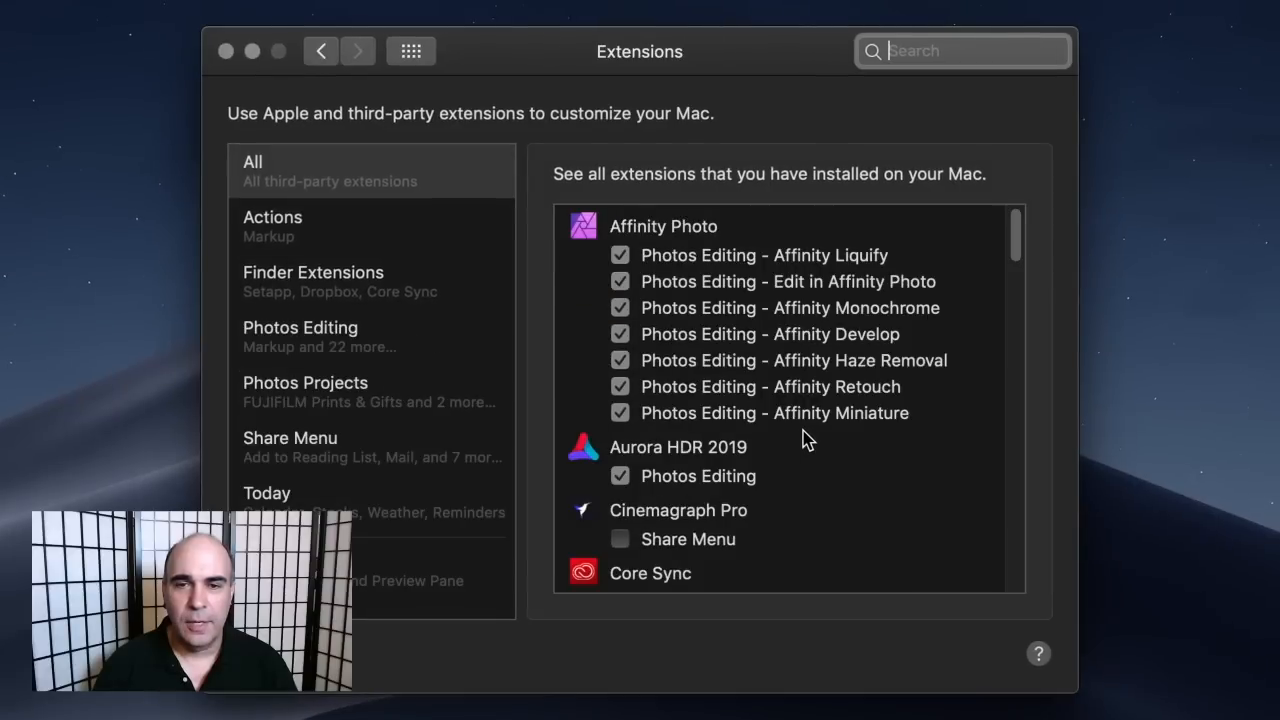
Step: Toggle both Luminar Flex entries among the Photos Editing extensions
{"action": "scroll", "coordinate": [743, 363], "scroll_direction": "down", "scroll_amount": 5}
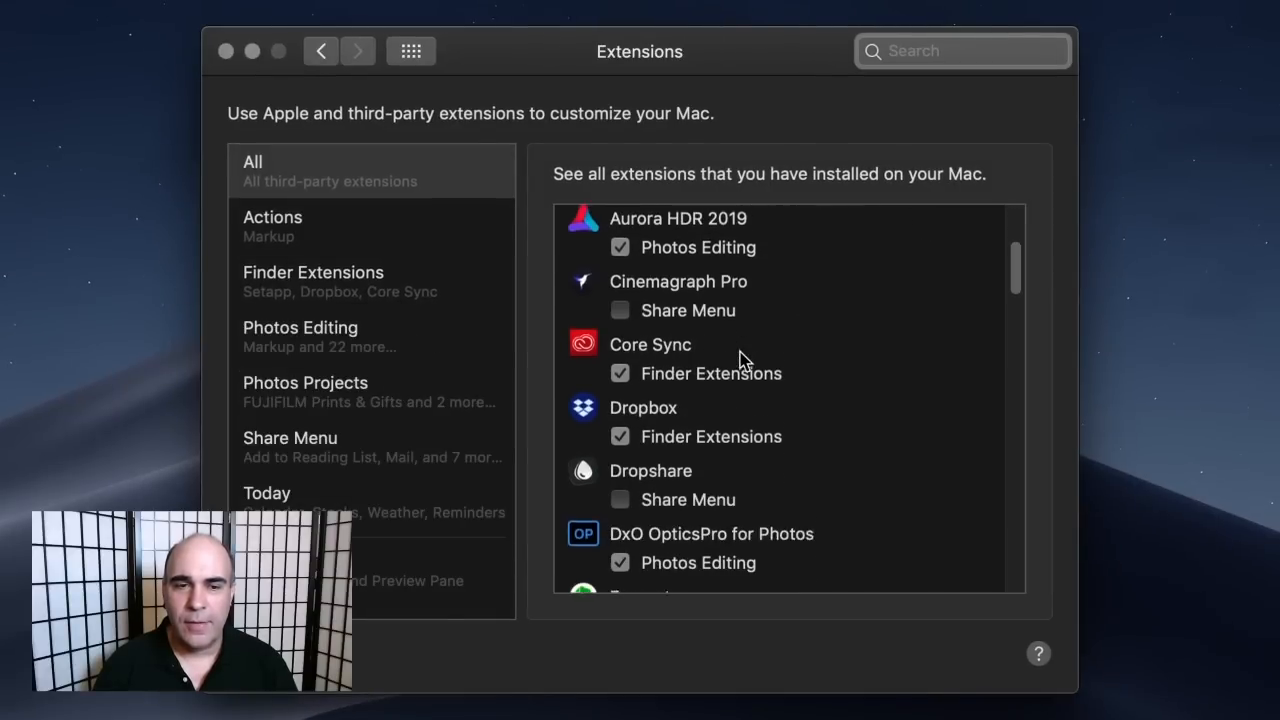
{"action": "left_click", "coordinate": [341, 345]}
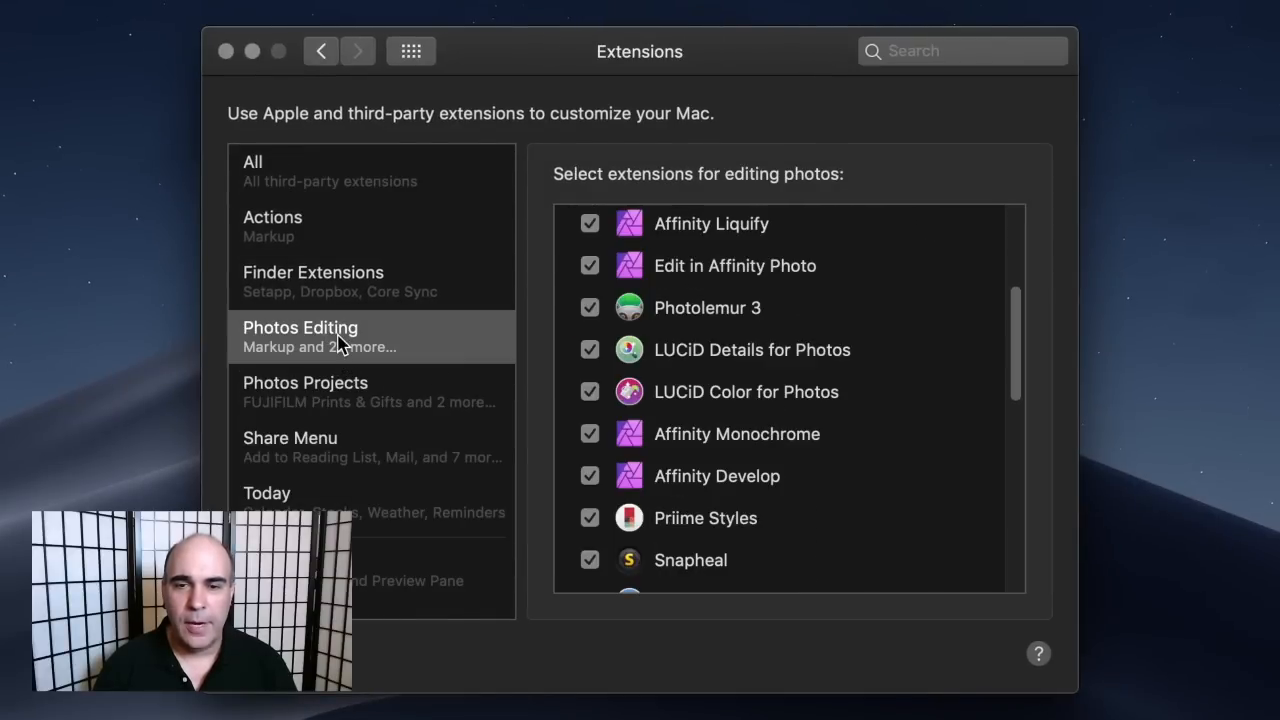
{"action": "scroll", "coordinate": [686, 389], "scroll_direction": "down", "scroll_amount": 10}
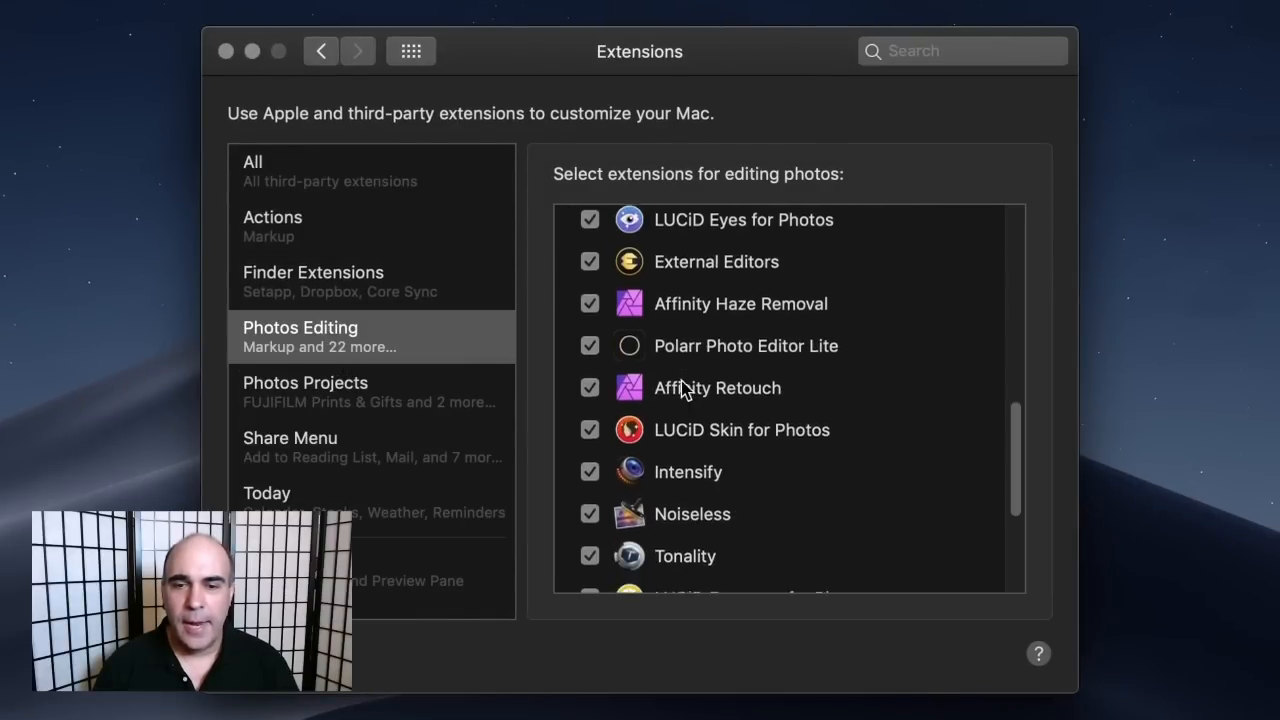
{"action": "scroll", "coordinate": [686, 389], "scroll_direction": "down", "scroll_amount": 3}
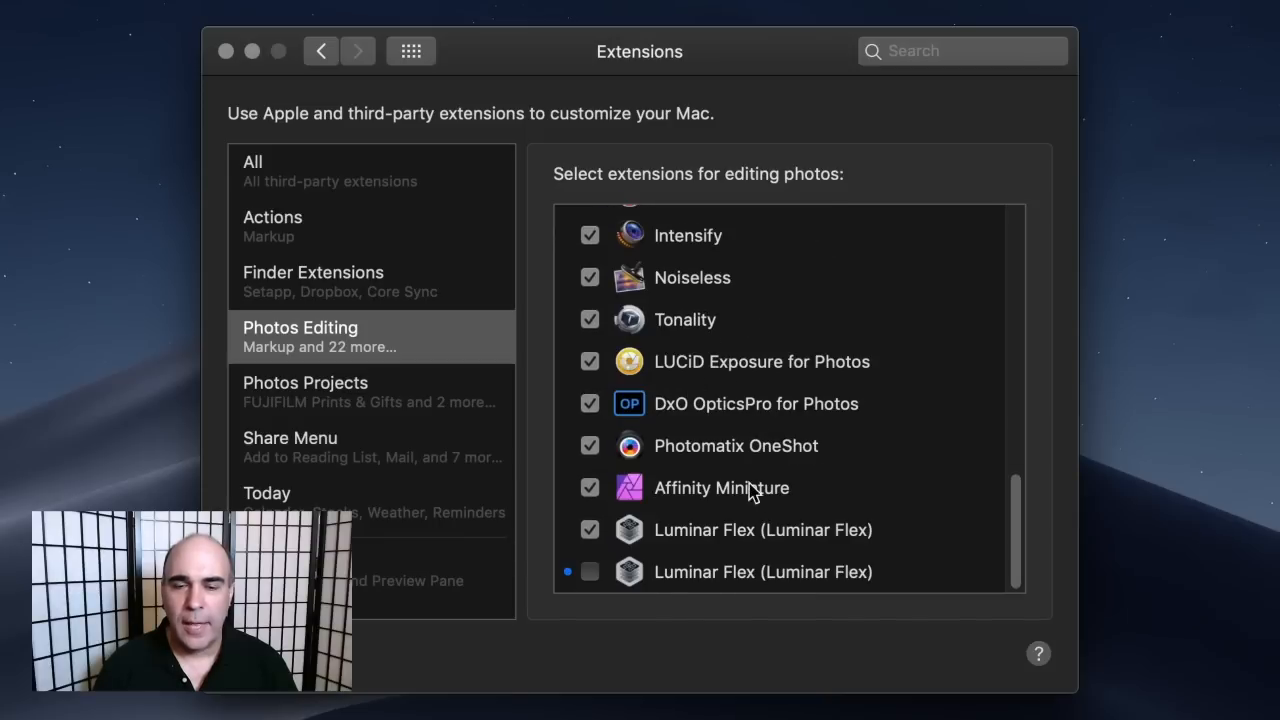
{"action": "left_click", "coordinate": [590, 530]}
{"action": "left_click", "coordinate": [590, 572]}
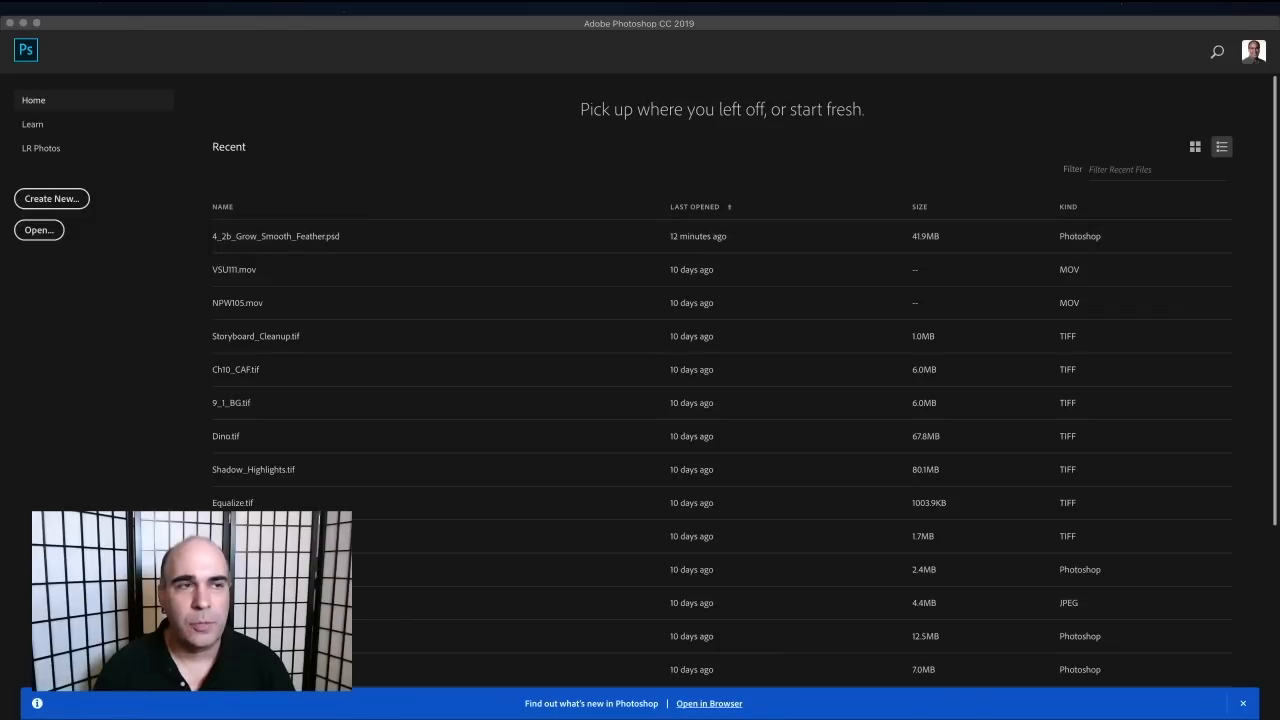
Step: Browse from Photoshop into Adobe Bridge and open the Portrait folder inside Demo
{"action": "left_click", "coordinate": [122, 7]}
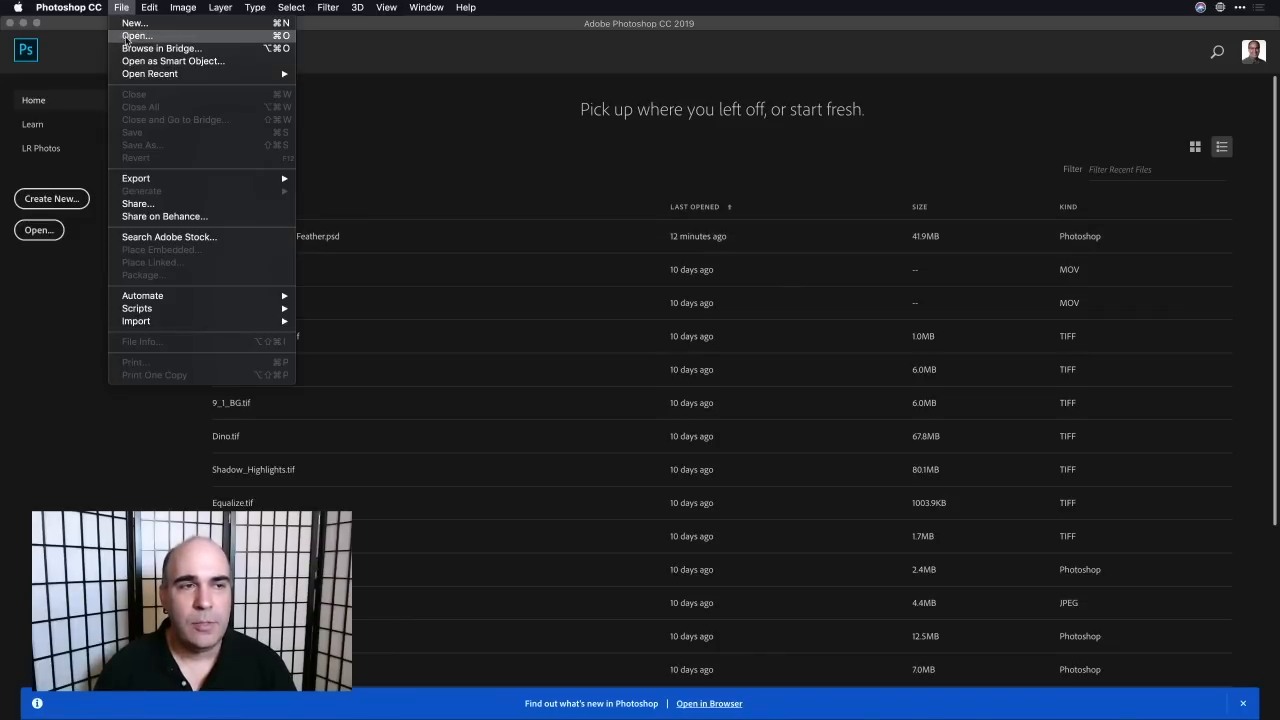
{"action": "left_click", "coordinate": [125, 48]}
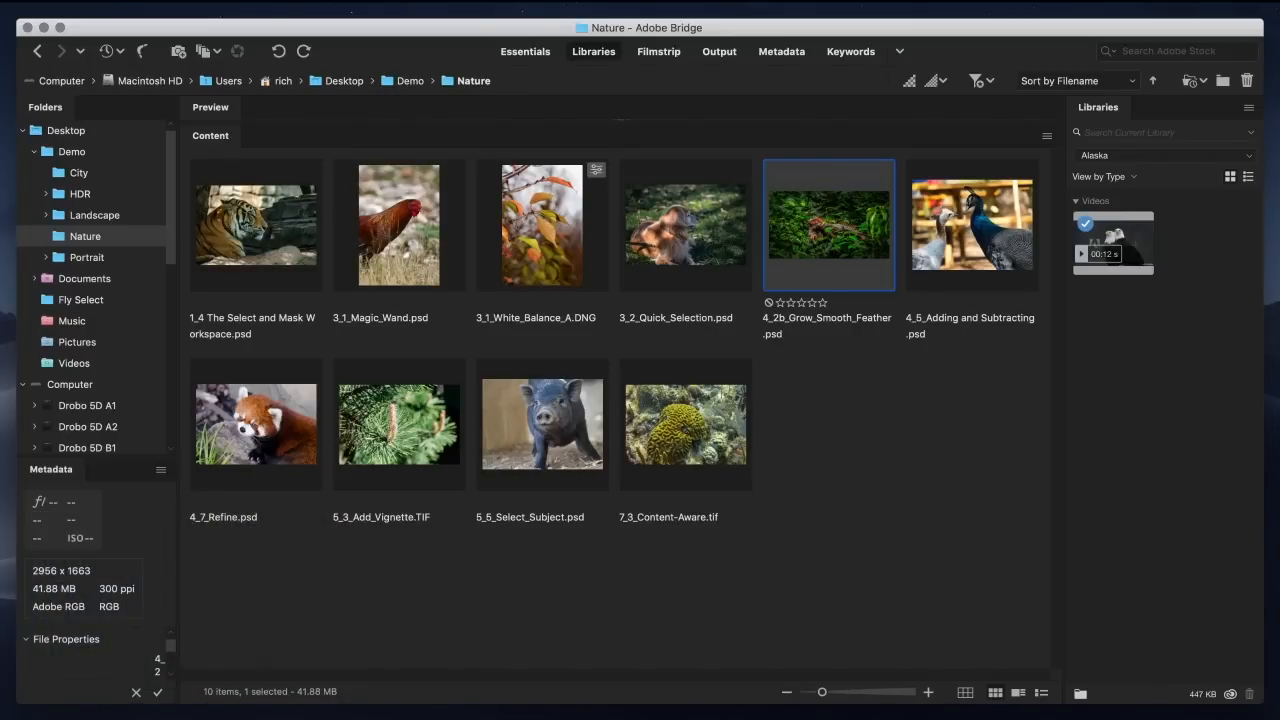
{"action": "left_click", "coordinate": [843, 491]}
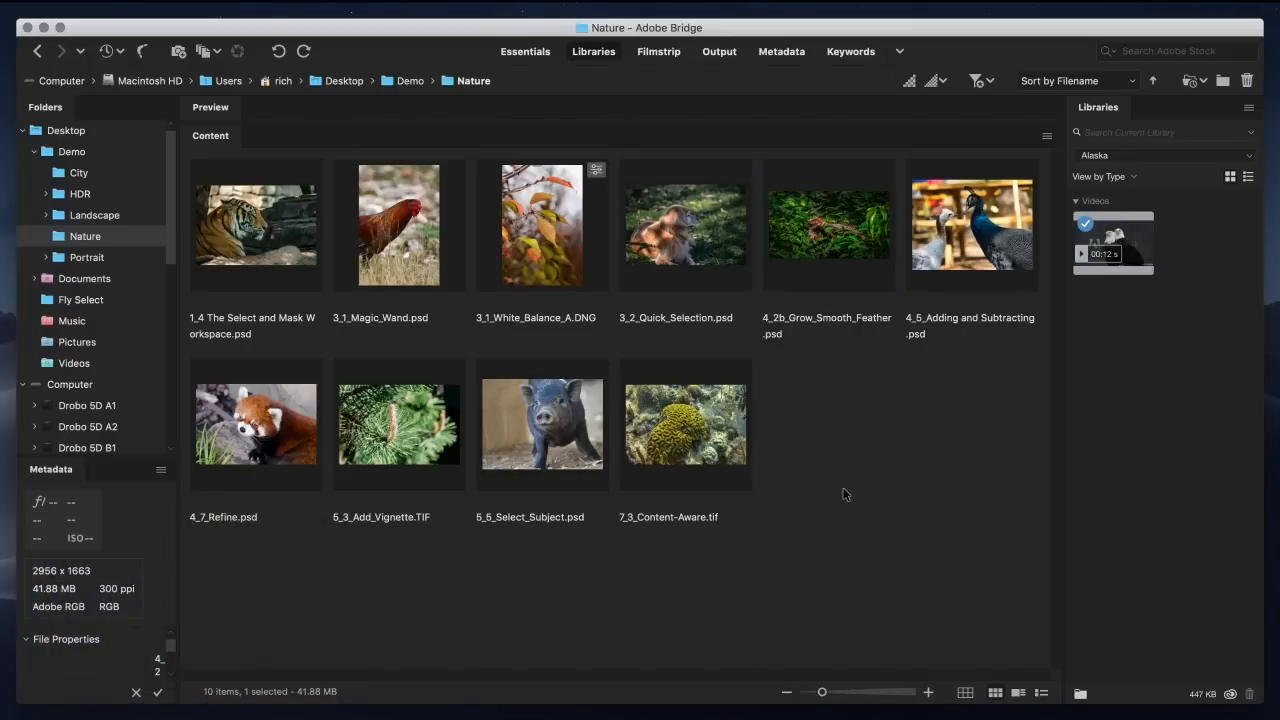
{"action": "left_click", "coordinate": [409, 81]}
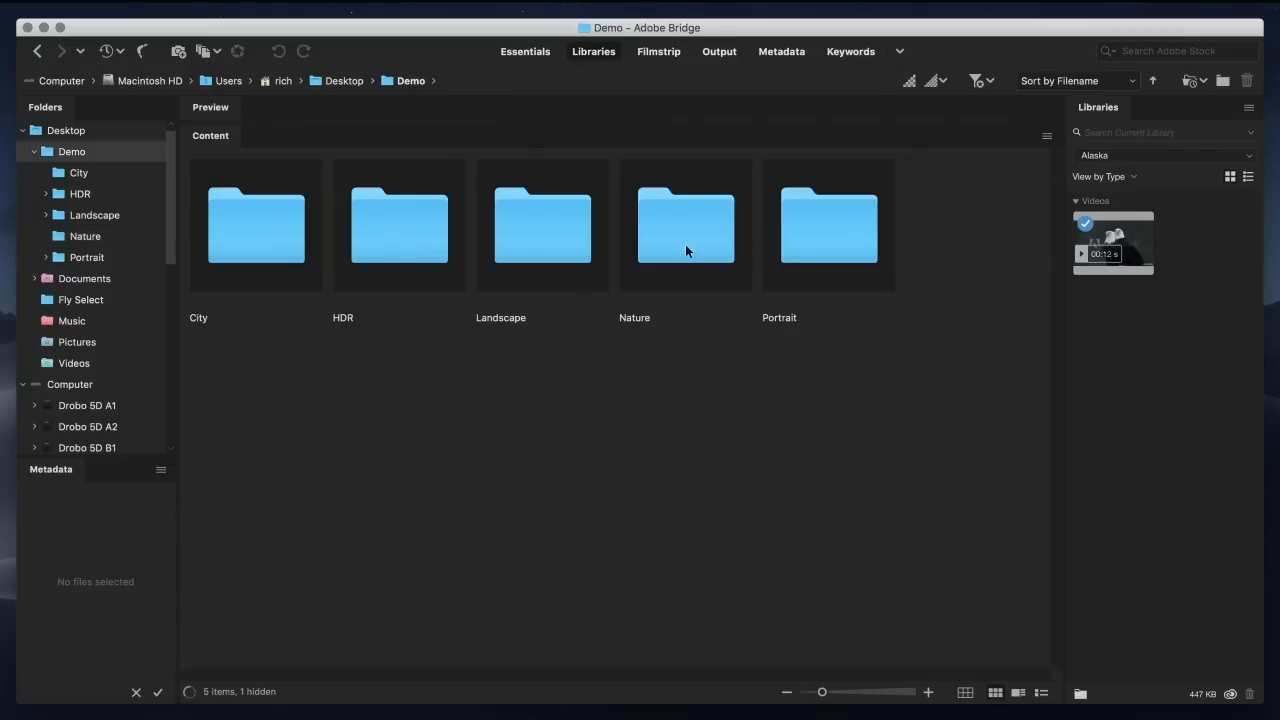
{"action": "double_click", "coordinate": [817, 245]}
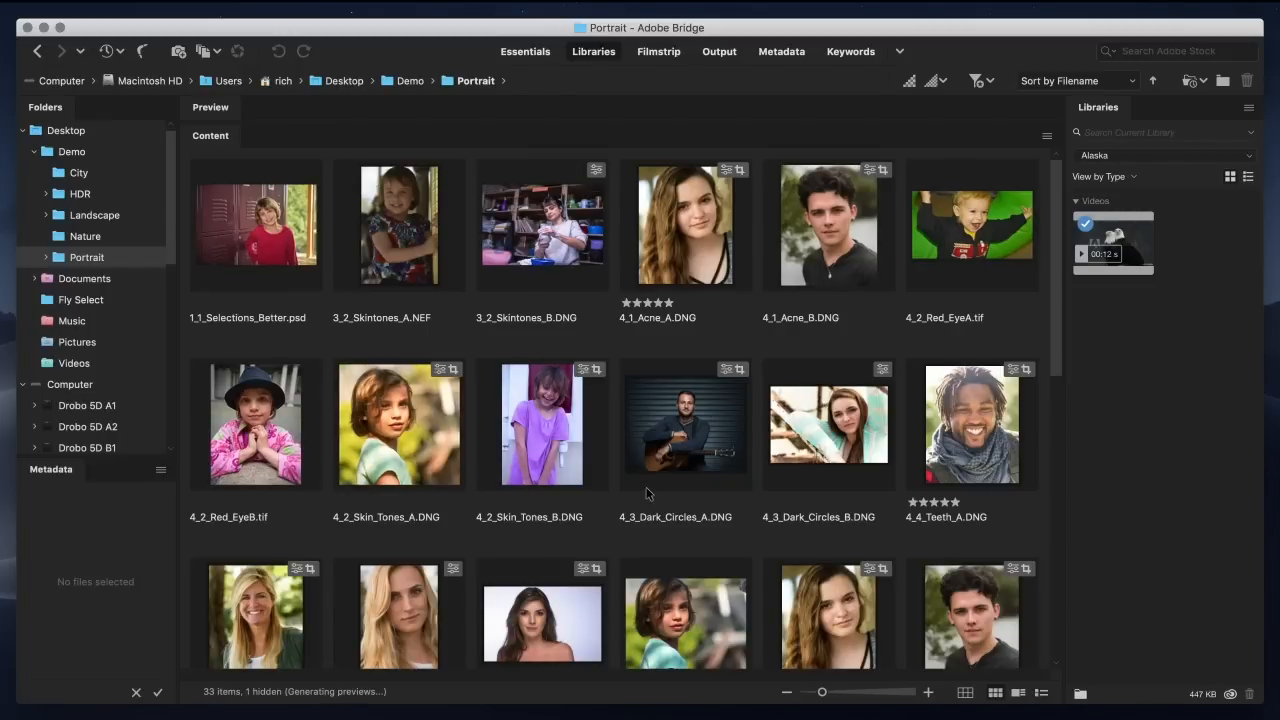
Step: Find 5_3_Dark_Circles_A.DNG in the Portrait folder and open it in Camera Raw
{"action": "scroll", "coordinate": [648, 462], "scroll_direction": "down", "scroll_amount": 3}
{"action": "scroll", "coordinate": [648, 462], "scroll_direction": "down", "scroll_amount": 6}
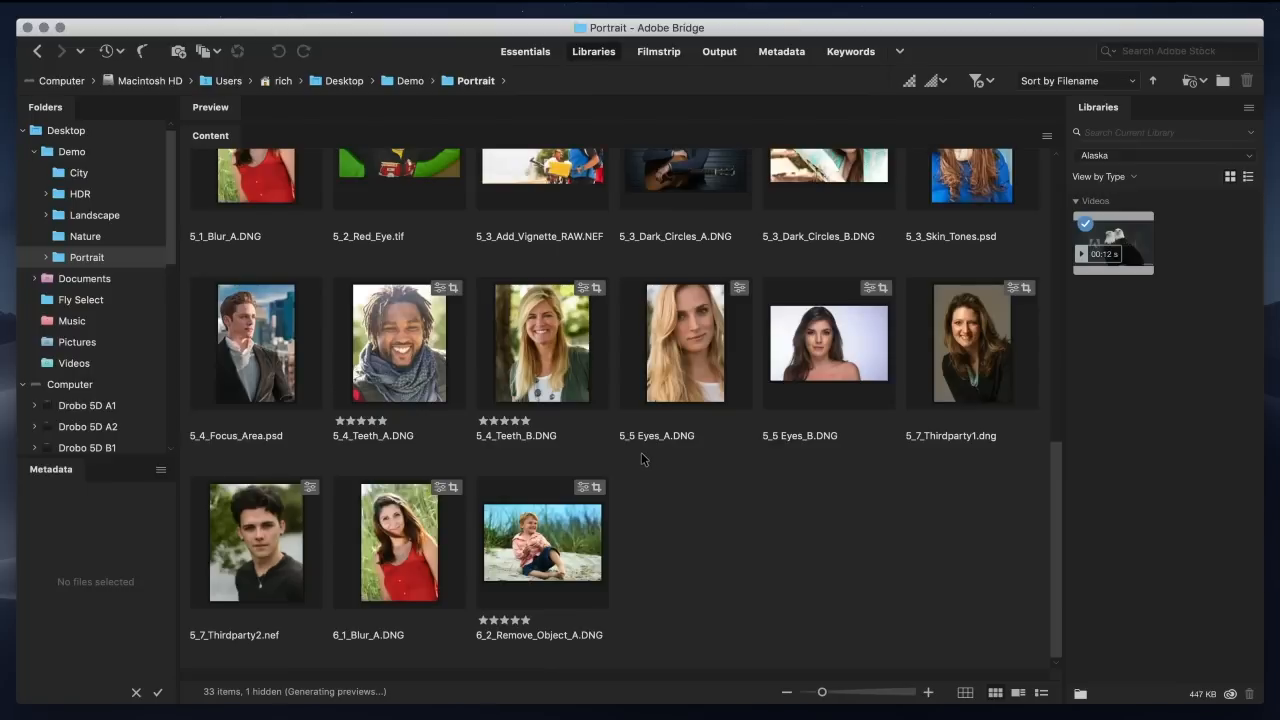
{"action": "scroll", "coordinate": [641, 452], "scroll_direction": "up", "scroll_amount": 3}
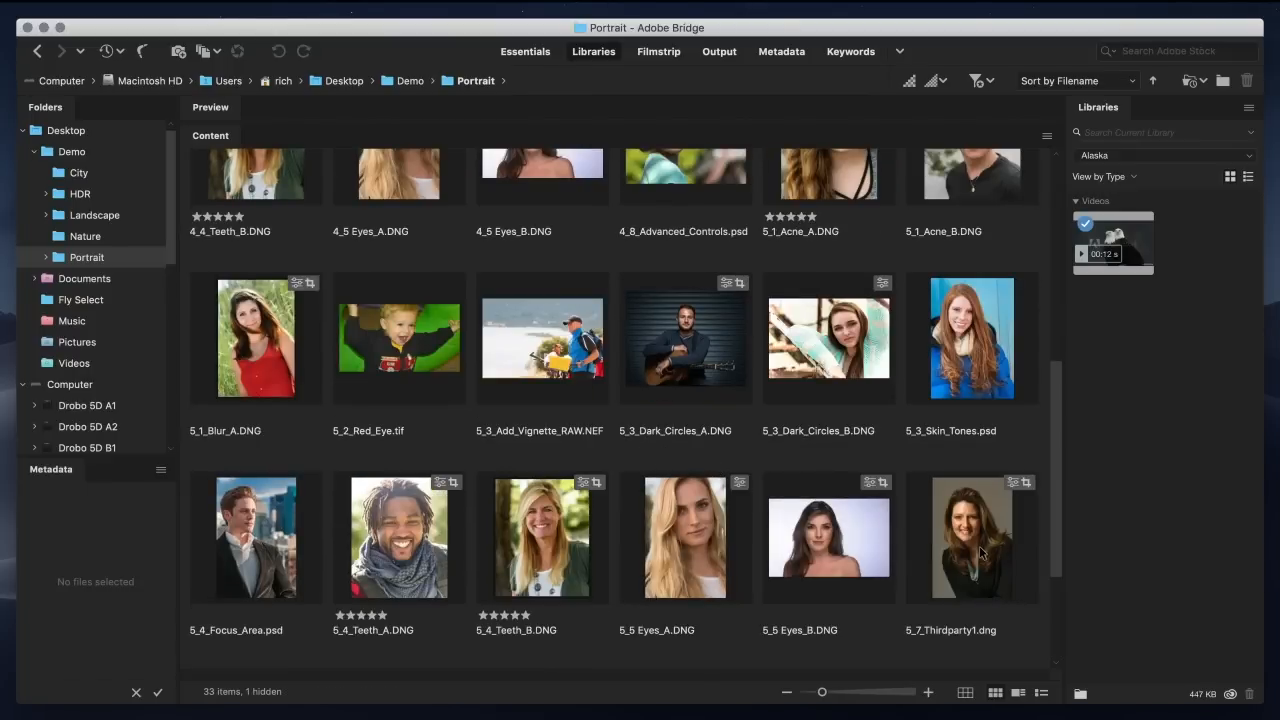
{"action": "left_click", "coordinate": [704, 338]}
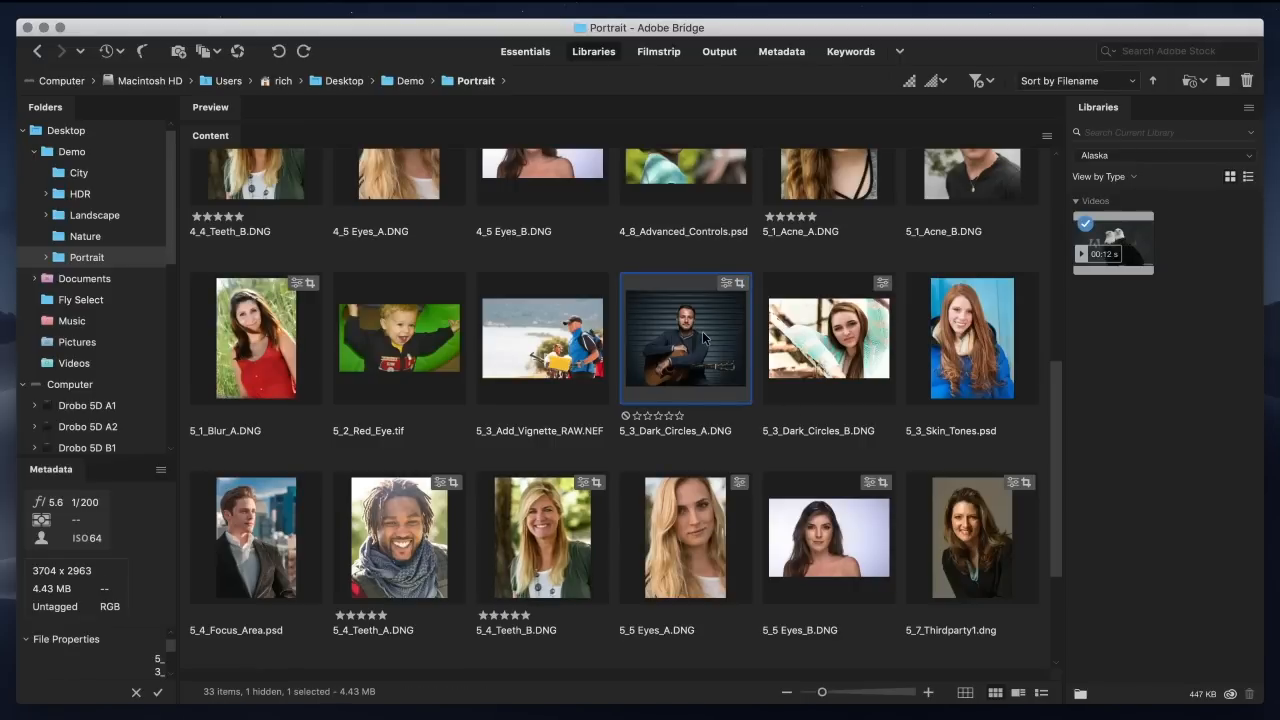
{"action": "double_click", "coordinate": [704, 338]}
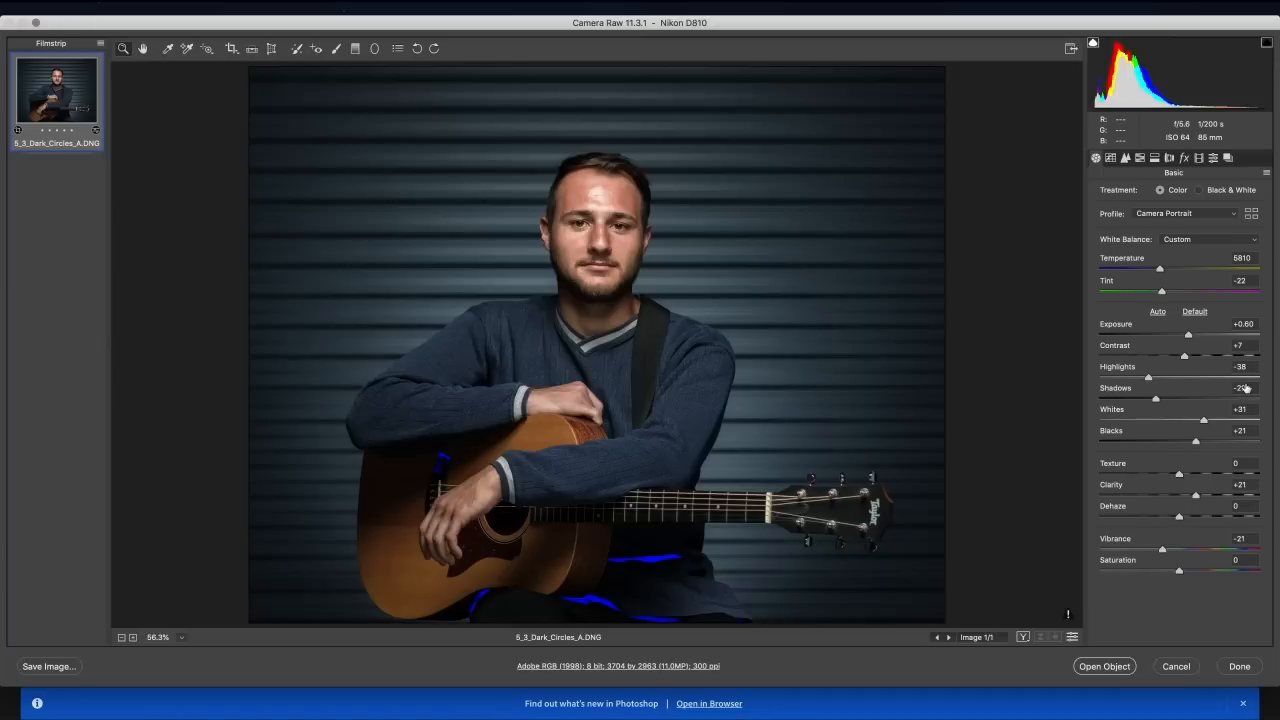
Step: Adjust the portrait's tones with Shadows at -12, Whites at +48 and Highlights at -52
{"action": "mouse_move", "coordinate": [1156, 399]}
{"action": "left_mouse_down"}
{"action": "mouse_move", "coordinate": [1132, 403]}
{"action": "mouse_move", "coordinate": [1169, 403]}
{"action": "left_mouse_up"}
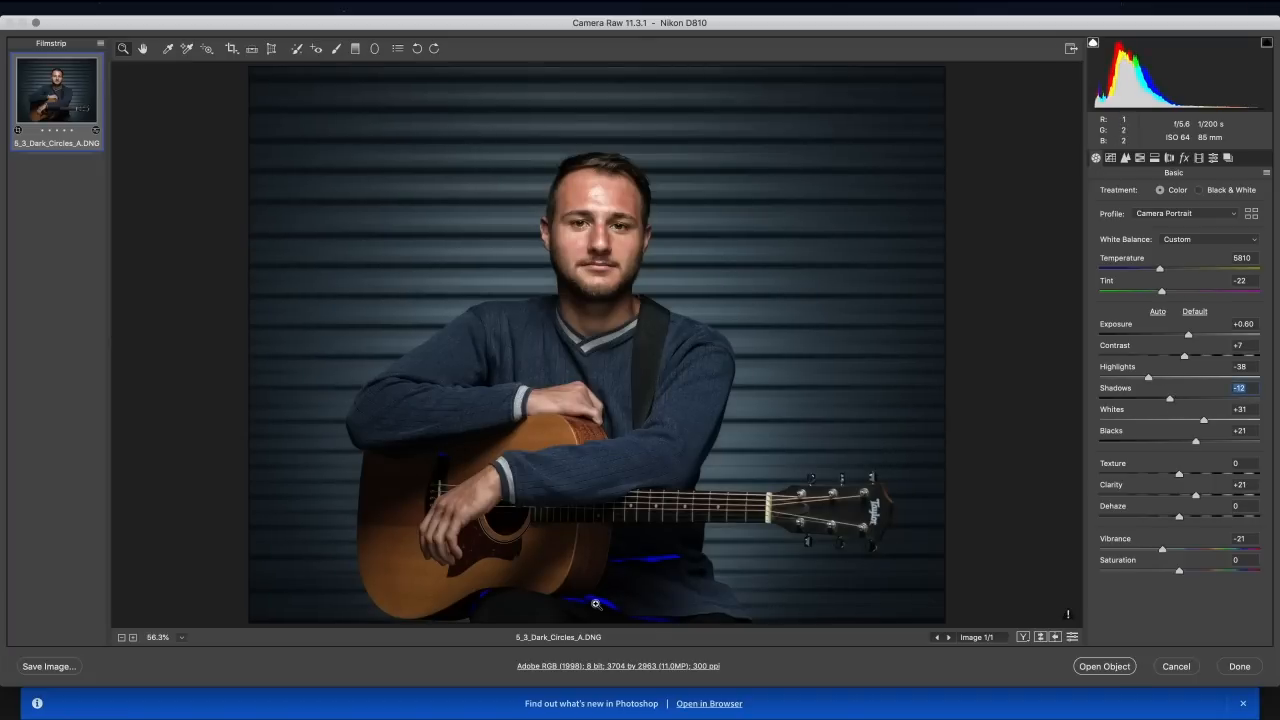
{"action": "left_click_drag", "start_coordinate": [1204, 421], "coordinate": [1221, 423]}
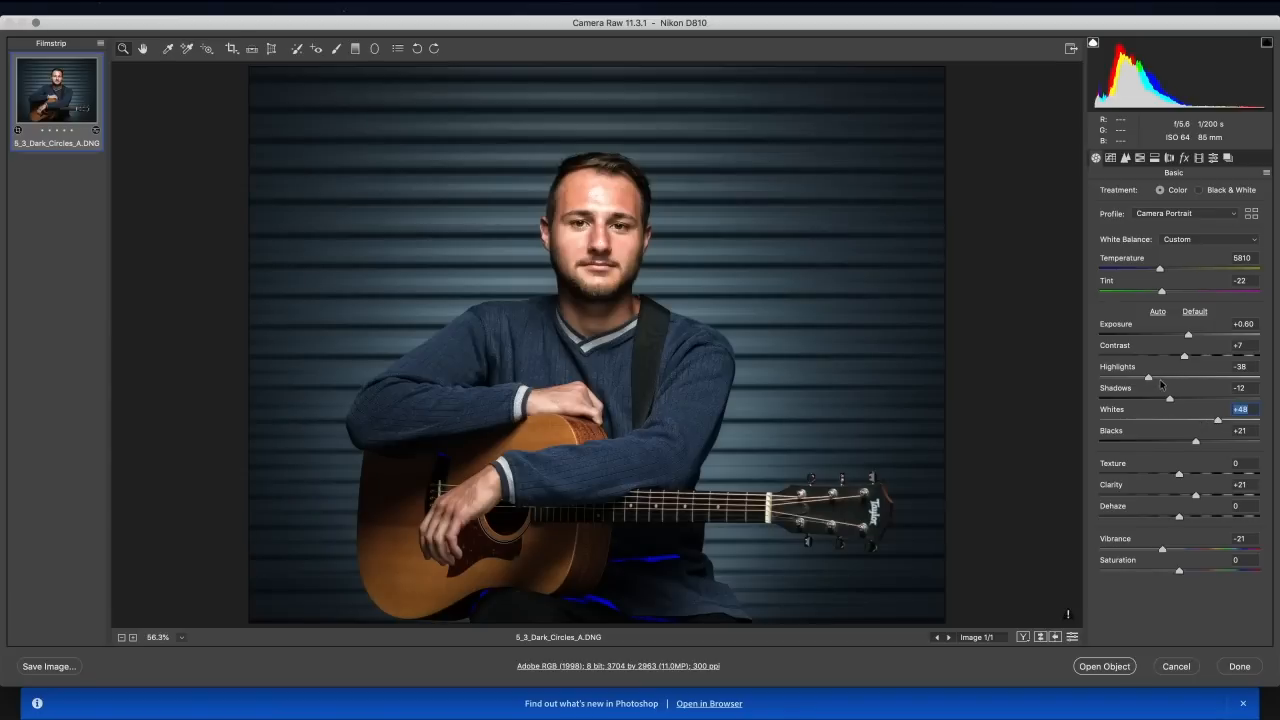
{"action": "left_click_drag", "start_coordinate": [1148, 378], "coordinate": [1137, 386]}
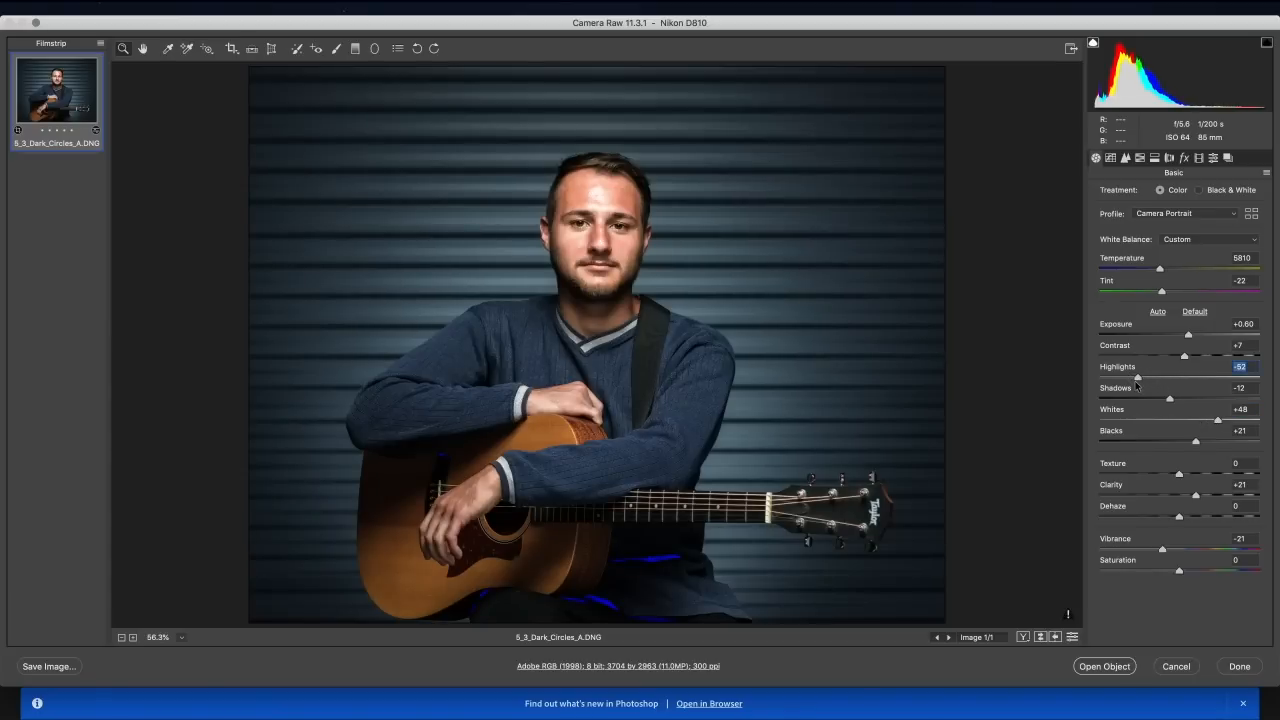
Step: Set the Camera Raw workflow depth to 16 Bits/Channel and keep Adobe RGB (1998) as the color space
{"action": "left_click", "coordinate": [664, 666]}
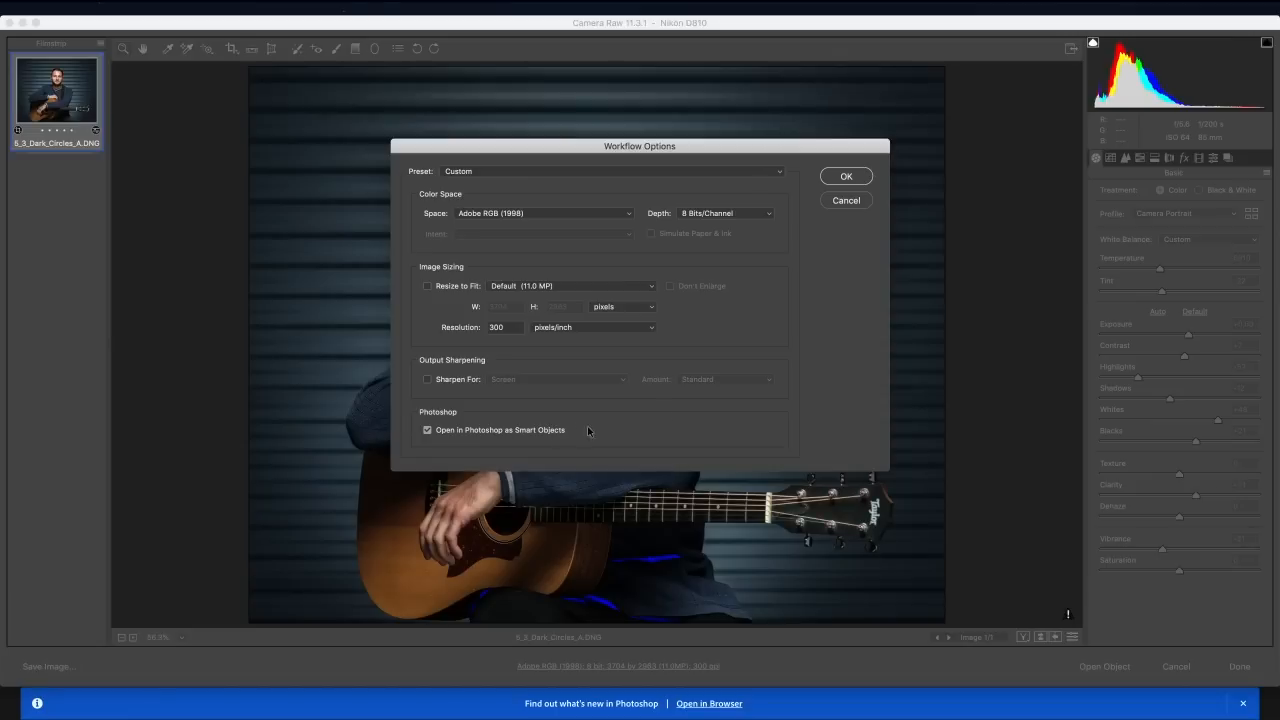
{"action": "left_click", "coordinate": [740, 214]}
{"action": "left_click", "coordinate": [737, 218]}
{"action": "left_click", "coordinate": [710, 222]}
{"action": "left_click", "coordinate": [576, 214]}
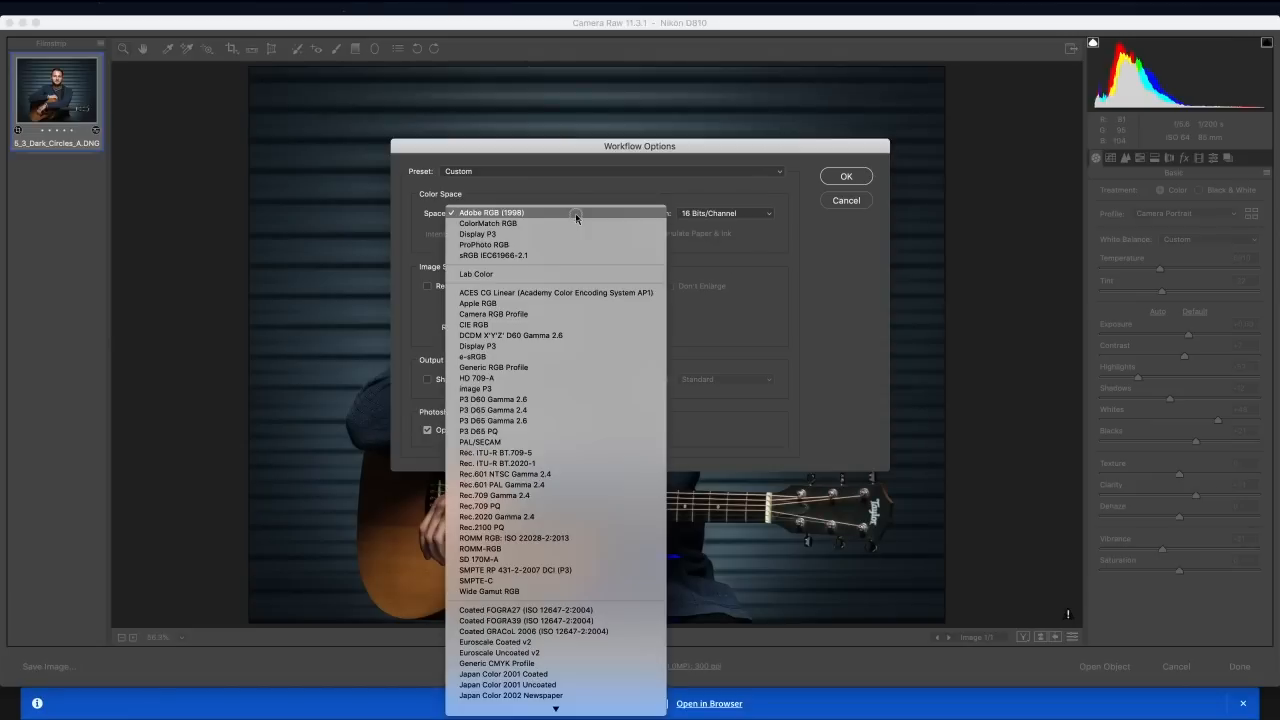
{"action": "left_click", "coordinate": [576, 214]}
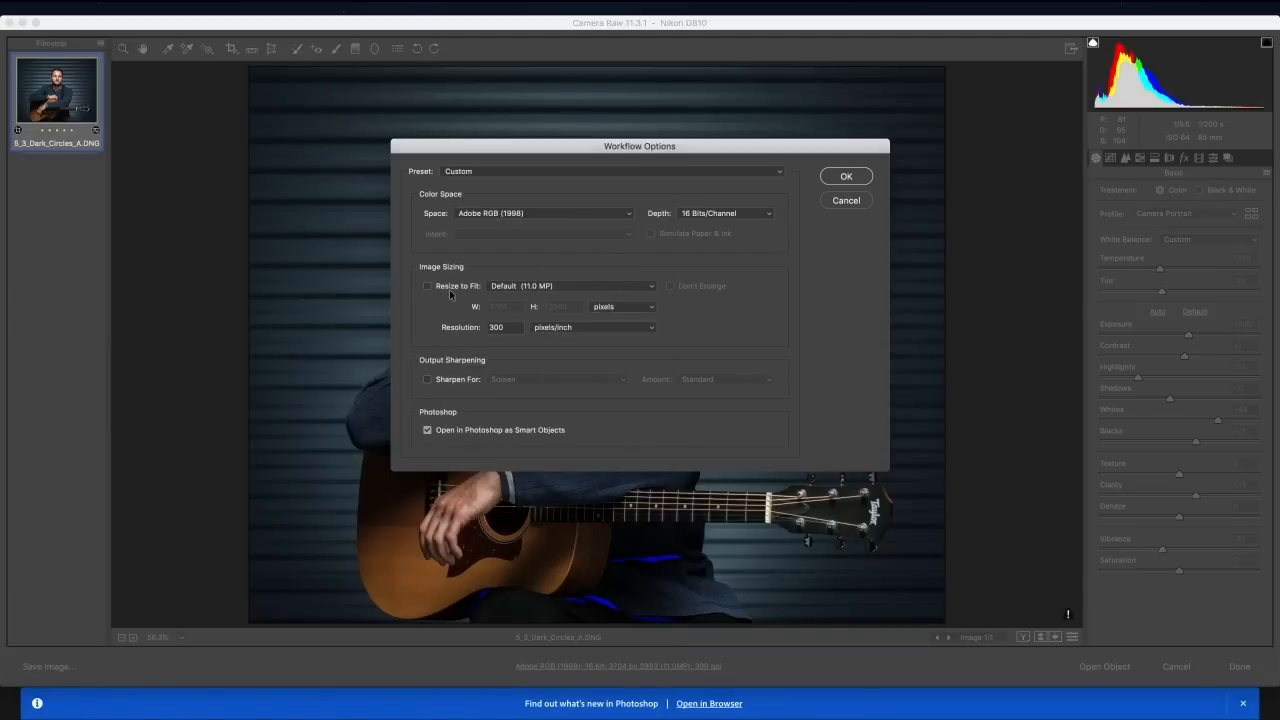
Step: Keep the default image size, accept the workflow options and open the portrait in Photoshop as a smart object
{"action": "left_click", "coordinate": [526, 288]}
{"action": "left_click", "coordinate": [542, 260]}
{"action": "left_click", "coordinate": [838, 177]}
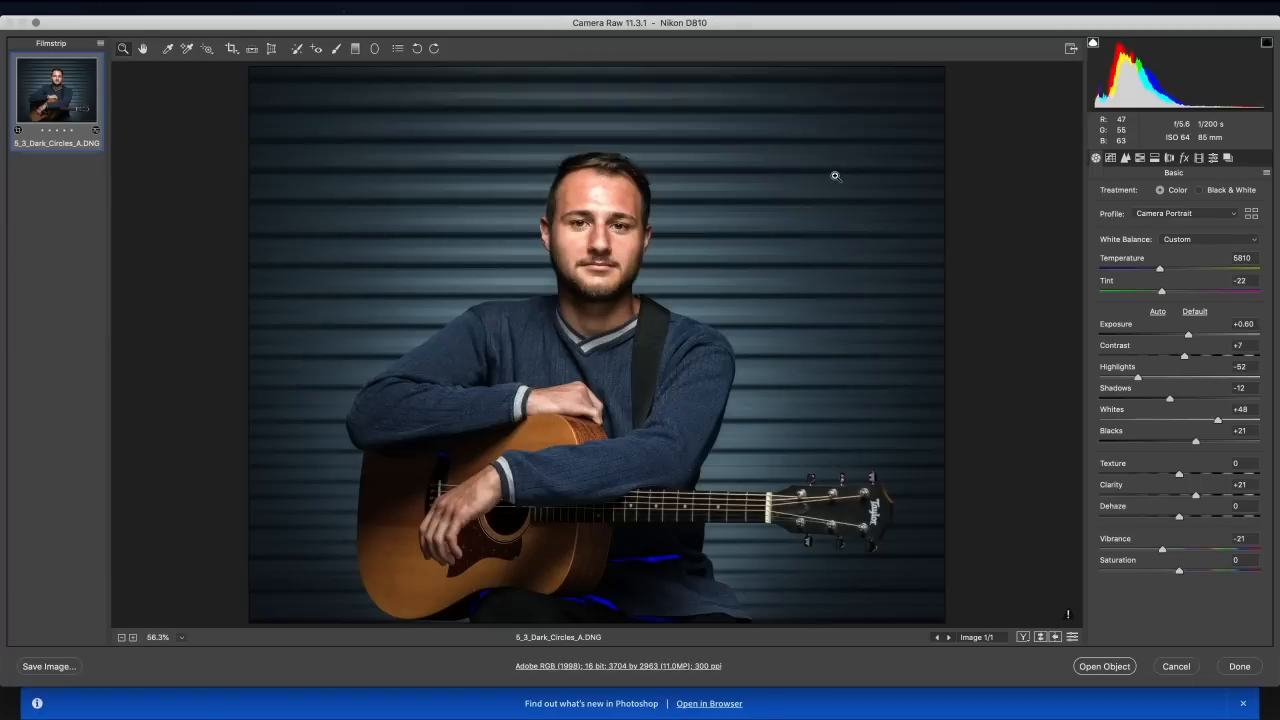
{"action": "left_click", "coordinate": [1124, 667]}
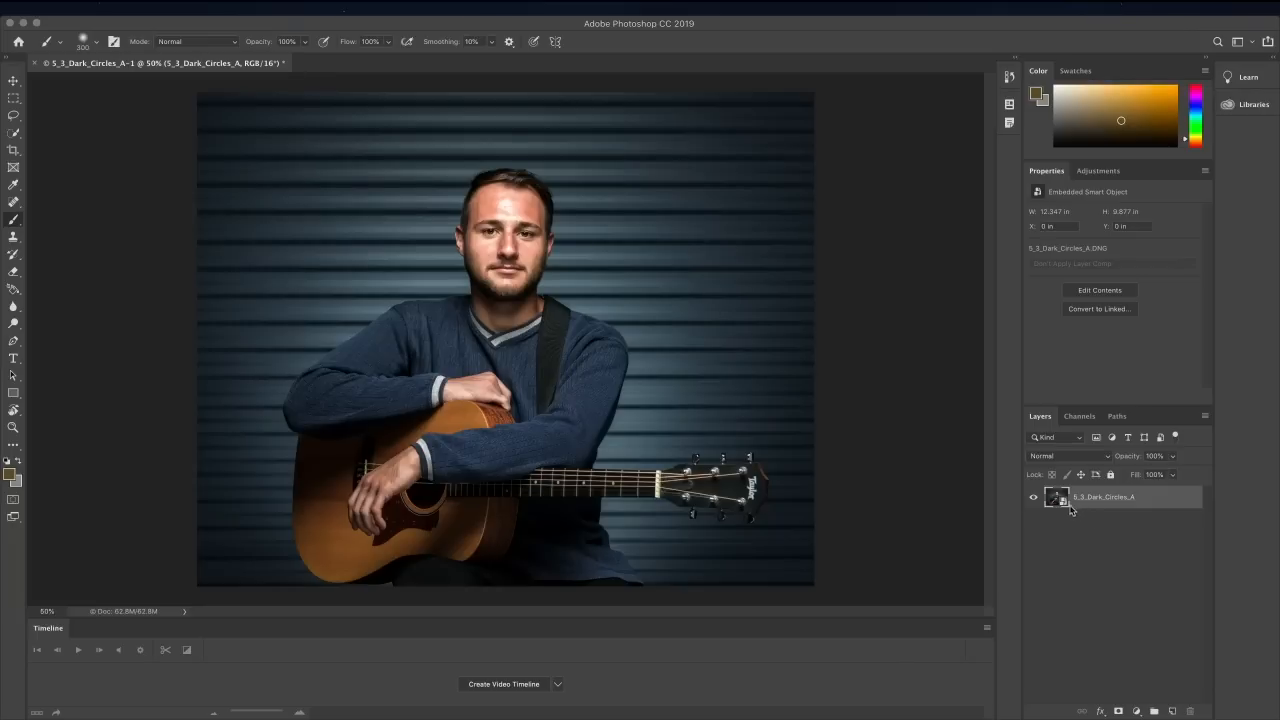
Step: Enlarge the layer thumbnails to the largest size, keeping Entire Document as the thumbnail contents
{"action": "left_click", "coordinate": [1204, 415]}
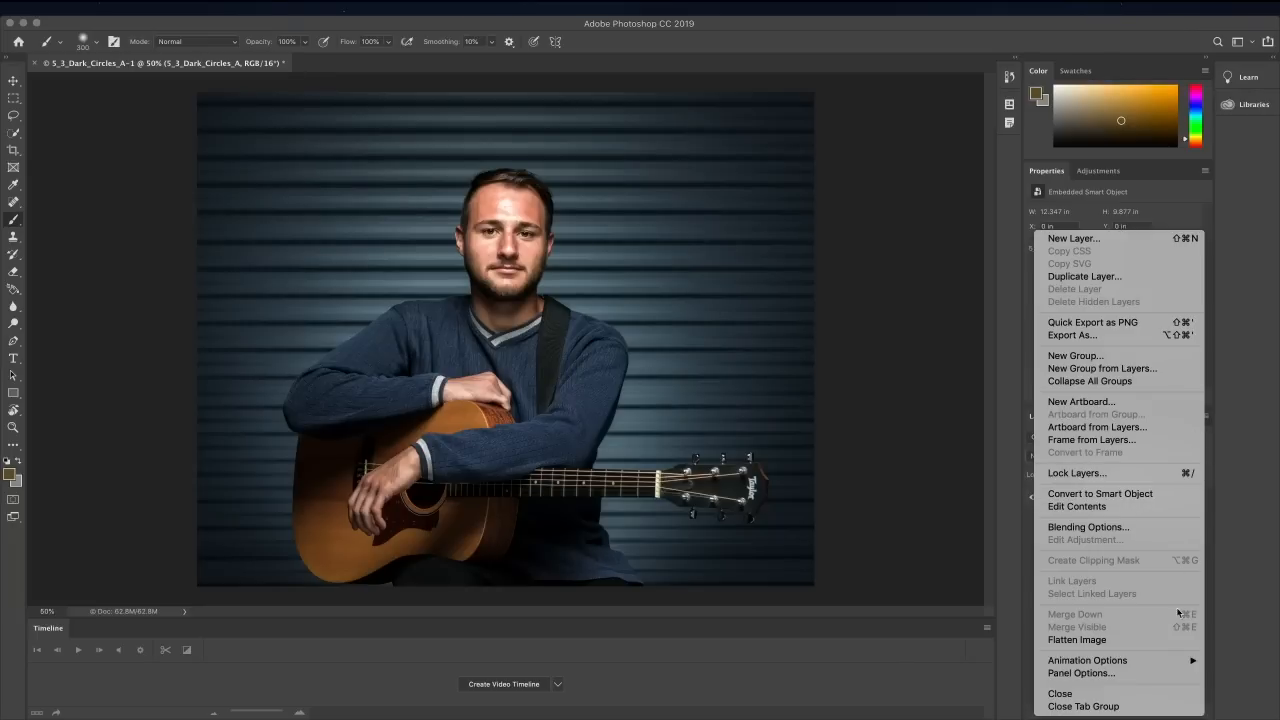
{"action": "left_click", "coordinate": [1135, 676]}
{"action": "left_click", "coordinate": [546, 340]}
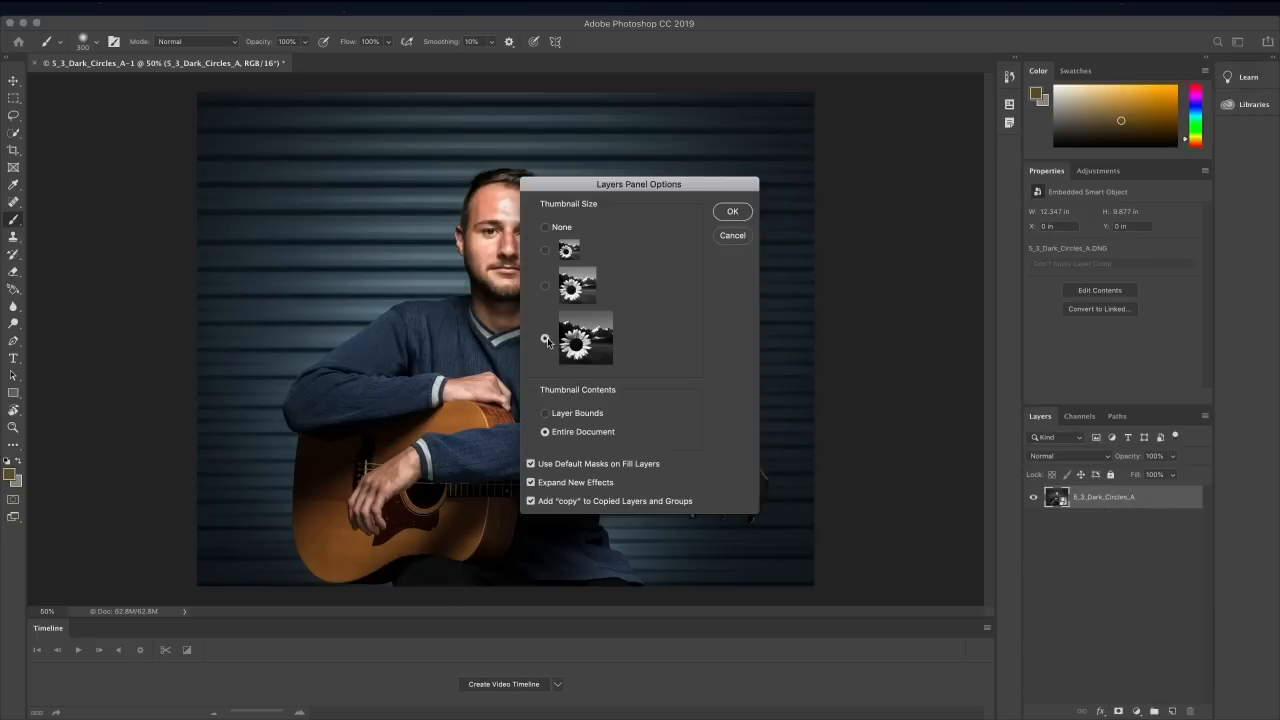
{"action": "left_click", "coordinate": [728, 211]}
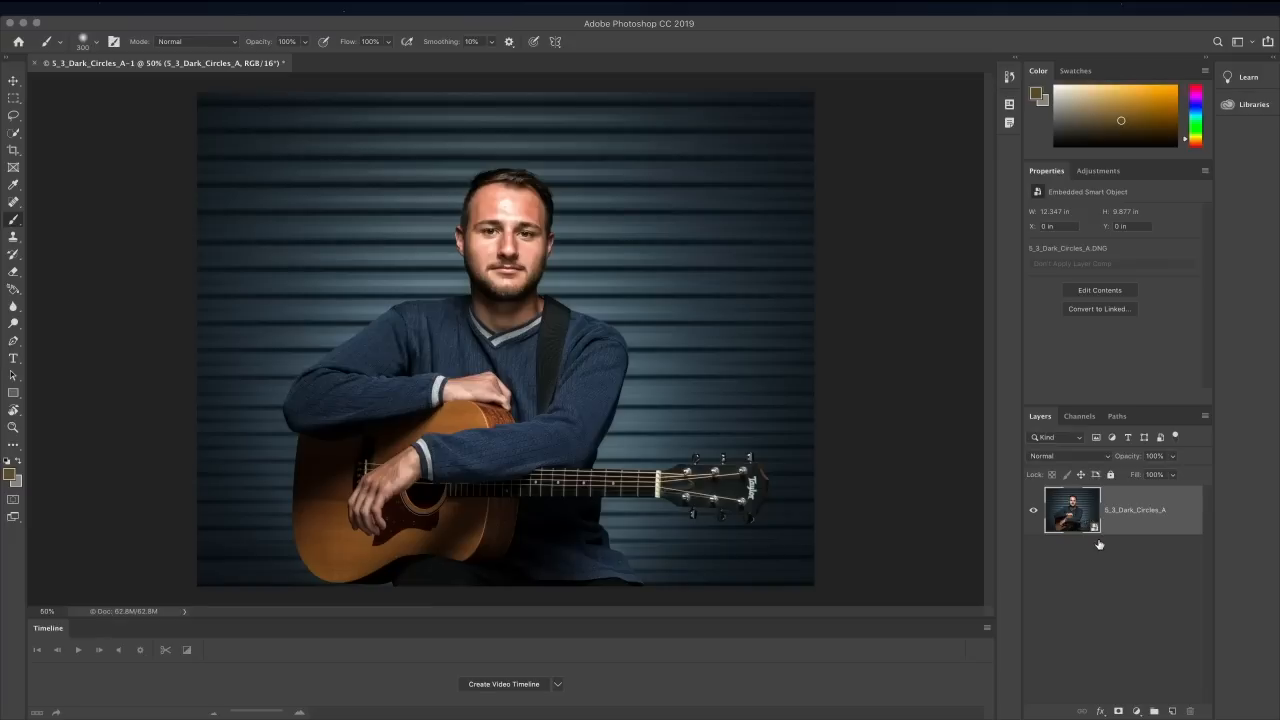
Step: Open the 5_3_Dark_Circles_A smart object in the Skylum Luminar Flex filter
{"action": "left_click", "coordinate": [328, 6]}
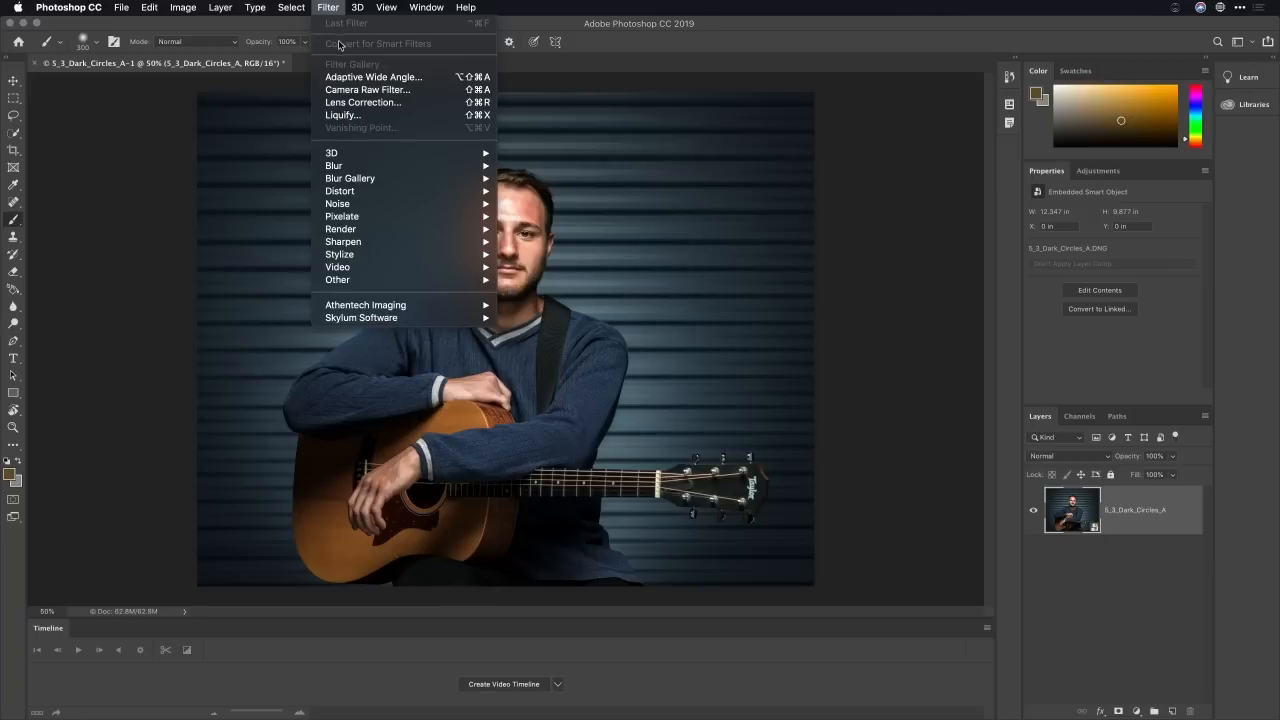
{"action": "left_click", "coordinate": [325, 6]}
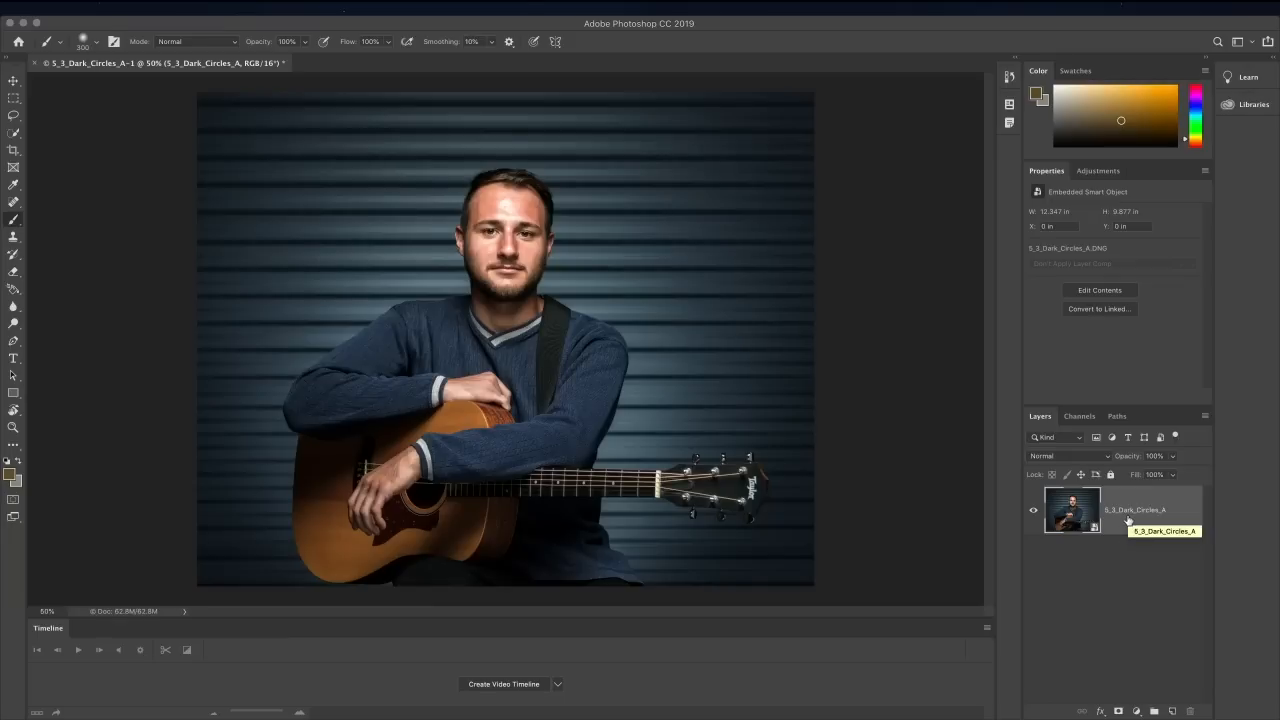
{"action": "left_click", "coordinate": [328, 10]}
{"action": "mouse_move", "coordinate": [404, 308]}
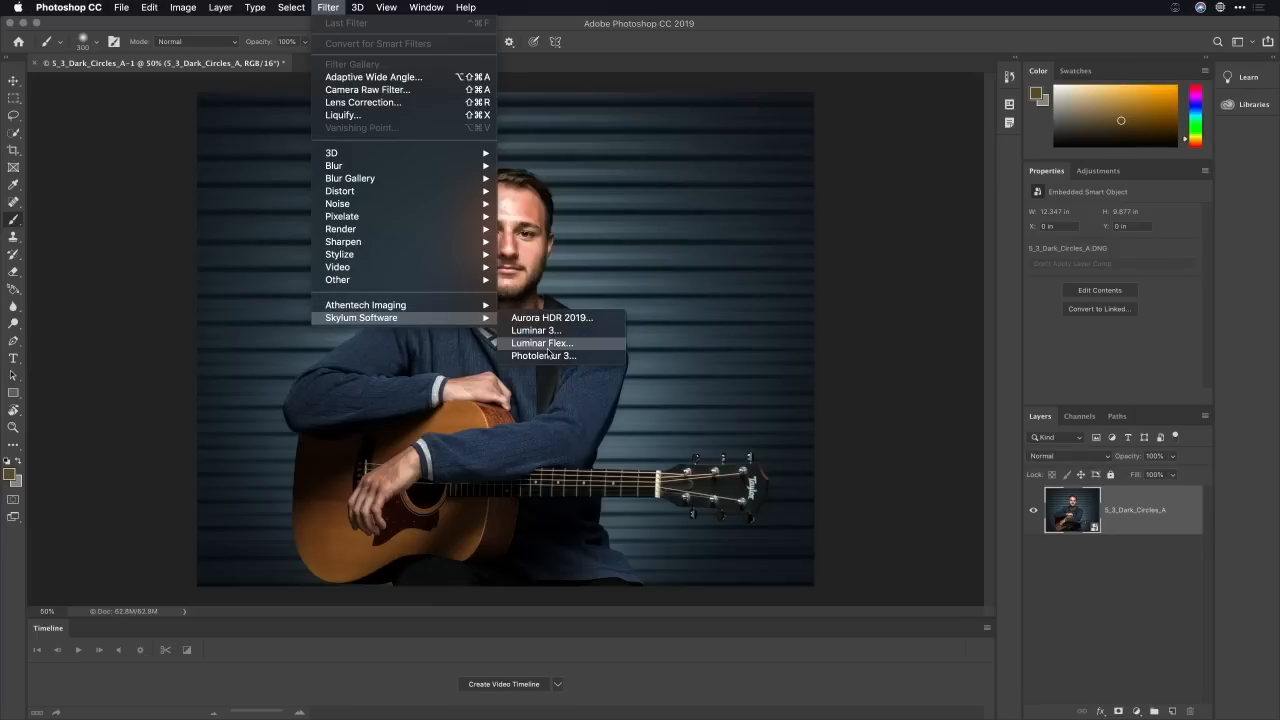
{"action": "left_click", "coordinate": [542, 344]}
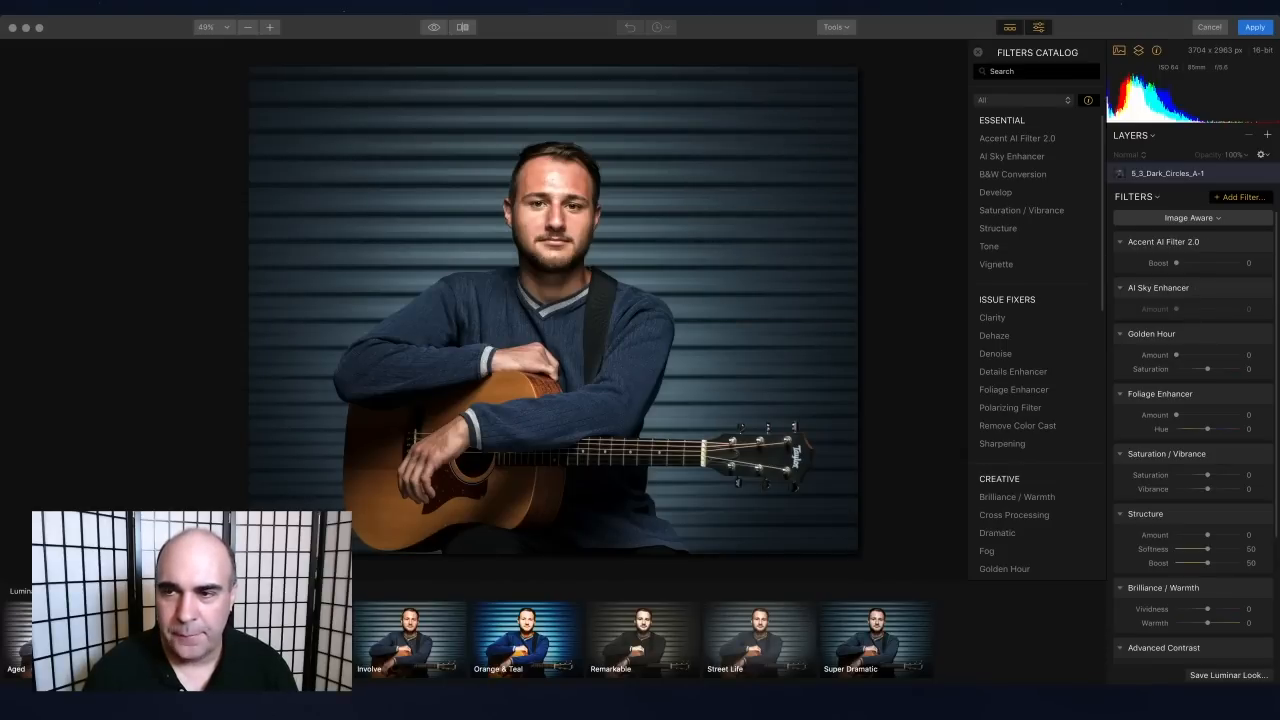
Step: Browse the filters catalog by Essential, Issue Fixers, Recent and Favorites, review the filter descriptions, and return to All
{"action": "left_click", "coordinate": [1020, 100]}
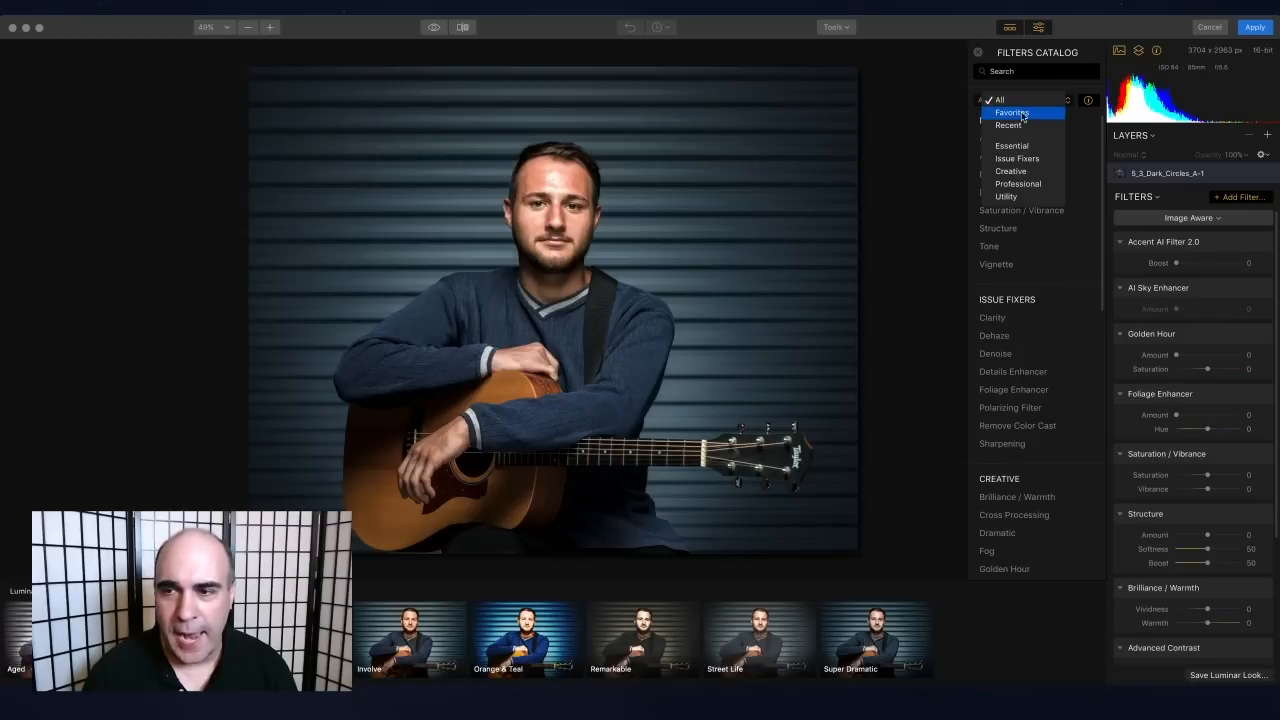
{"action": "left_click", "coordinate": [1031, 150]}
{"action": "left_click", "coordinate": [1030, 100]}
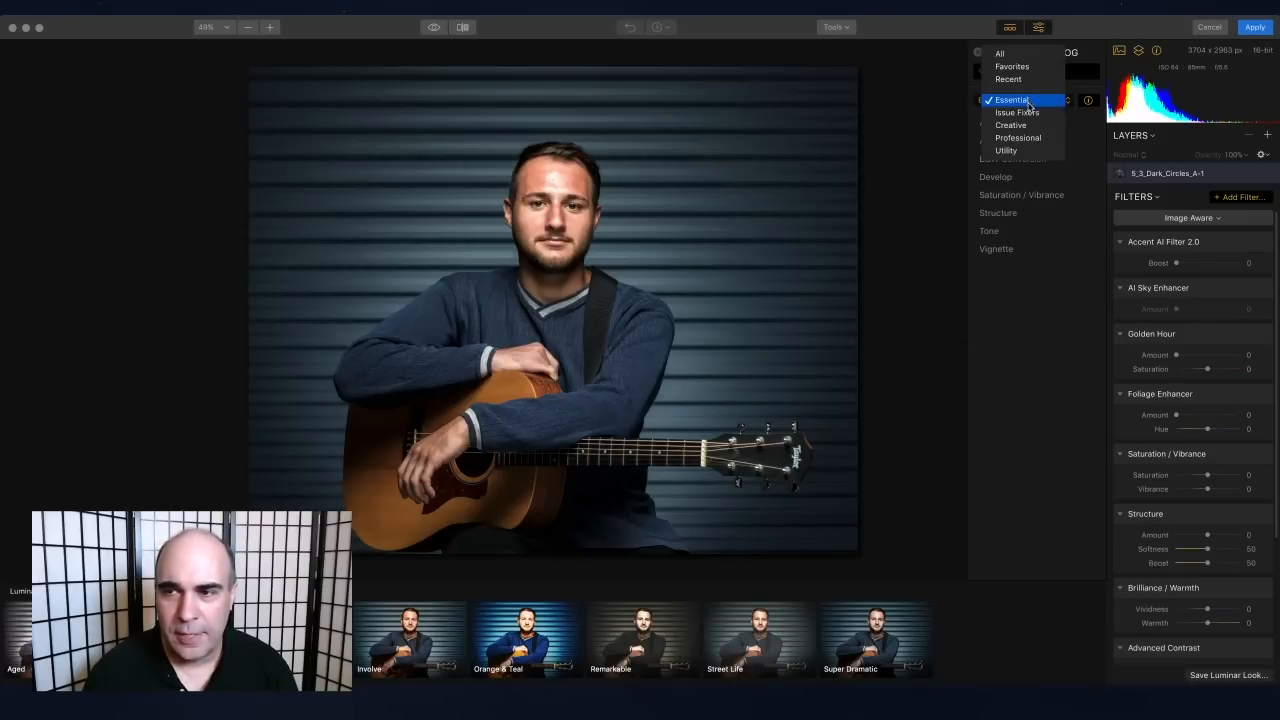
{"action": "left_click", "coordinate": [1033, 116]}
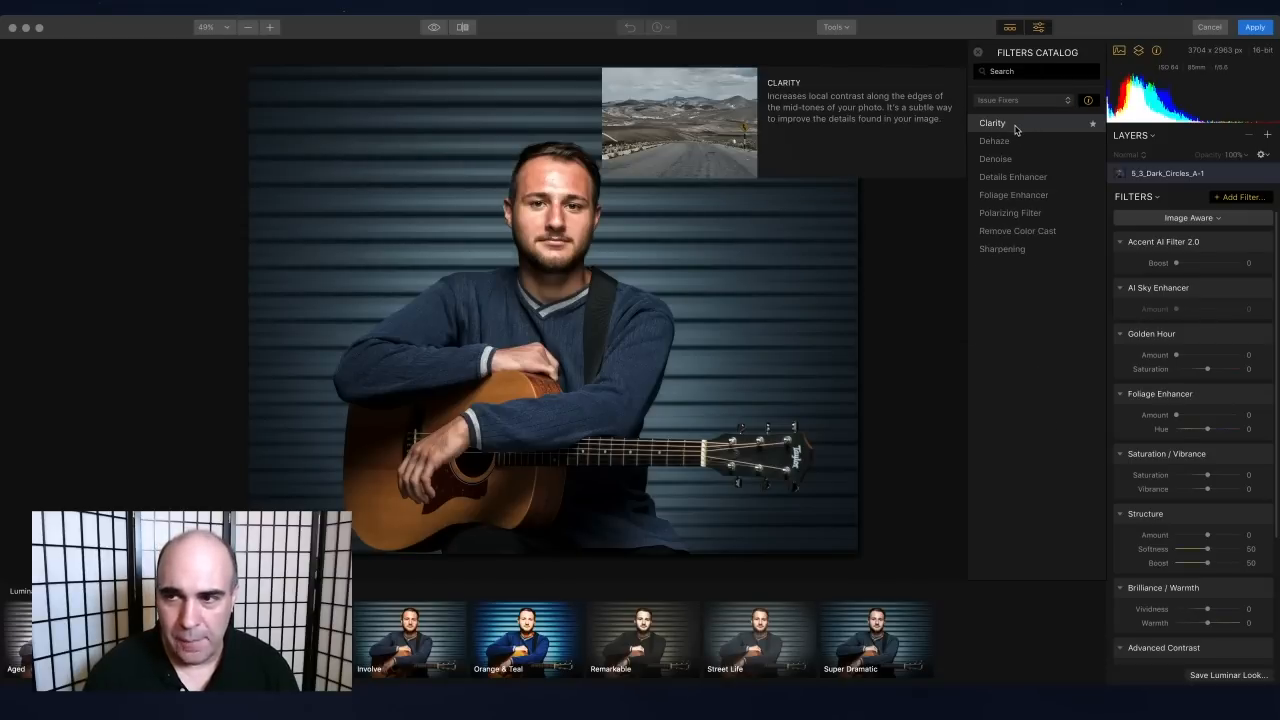
{"action": "mouse_move", "coordinate": [1016, 141]}
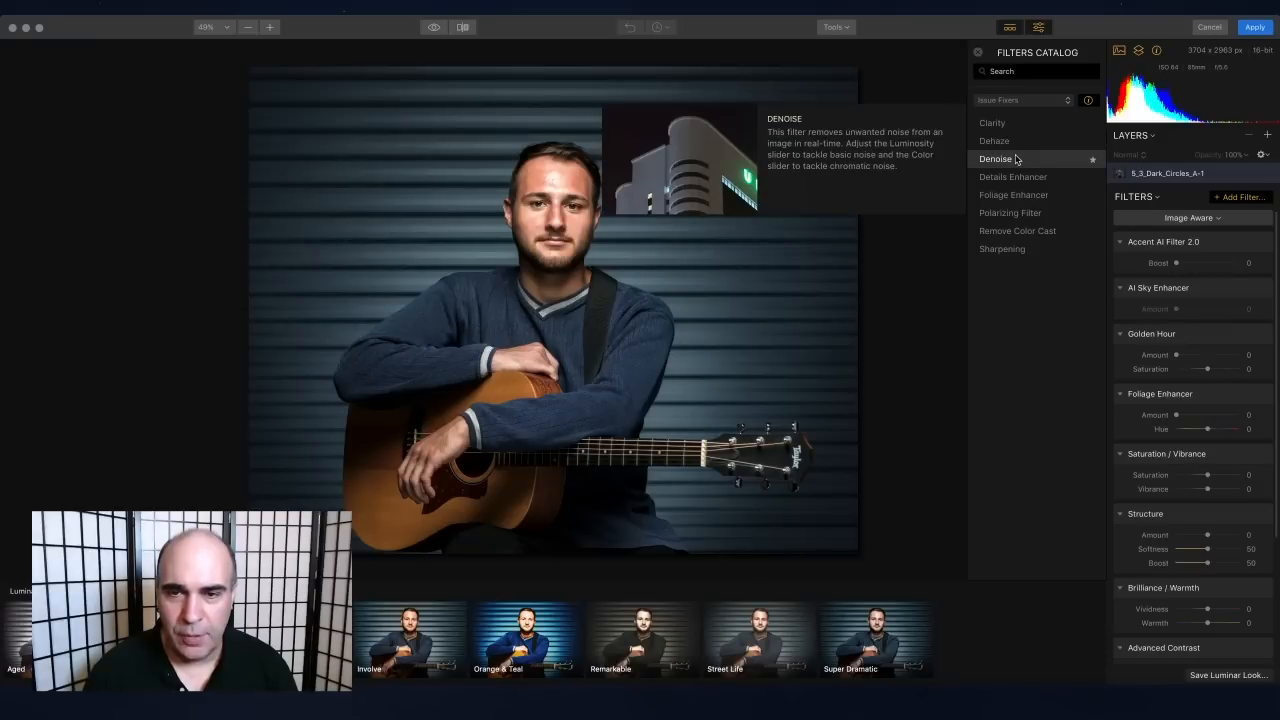
{"action": "mouse_move", "coordinate": [1014, 178]}
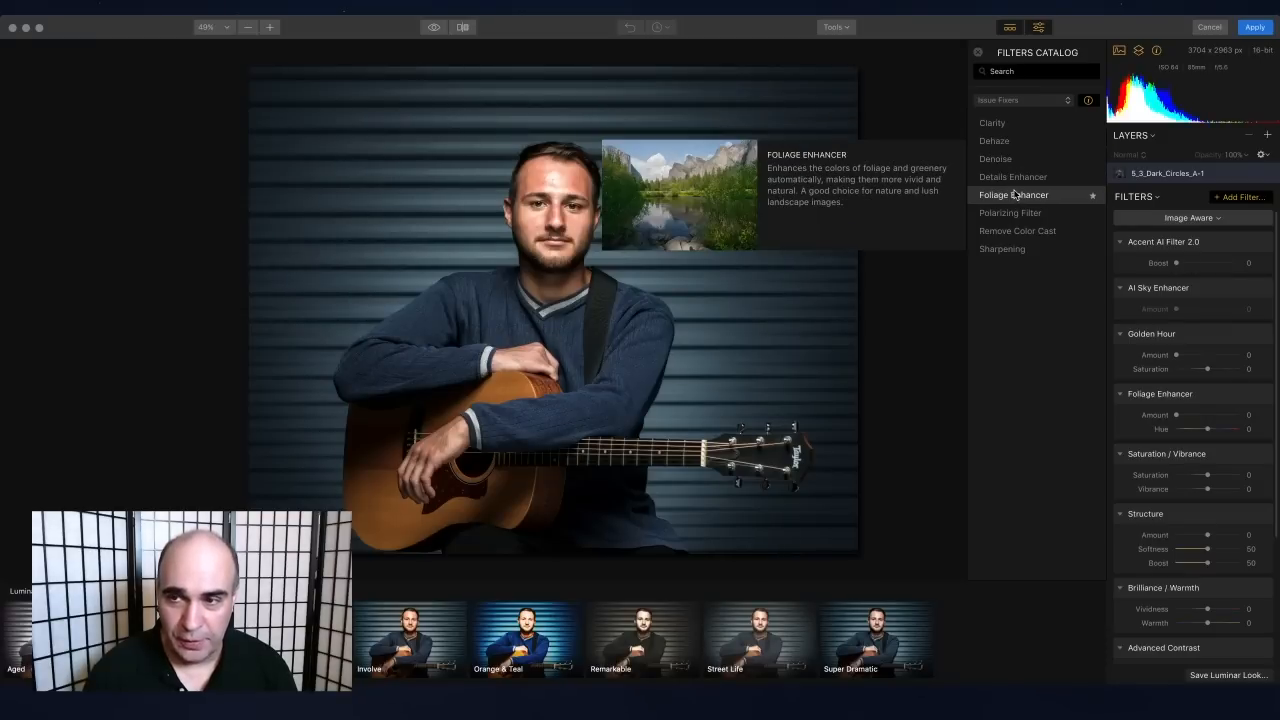
{"action": "left_click", "coordinate": [1025, 103]}
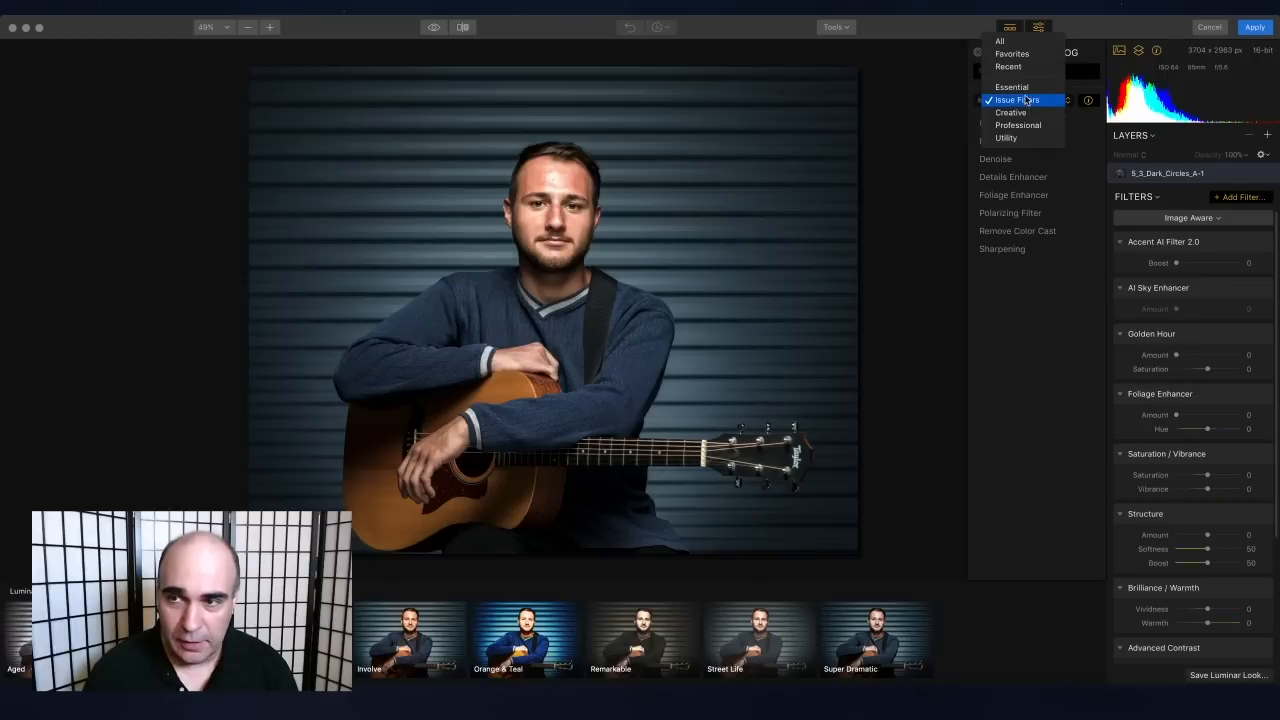
{"action": "left_click", "coordinate": [1027, 67]}
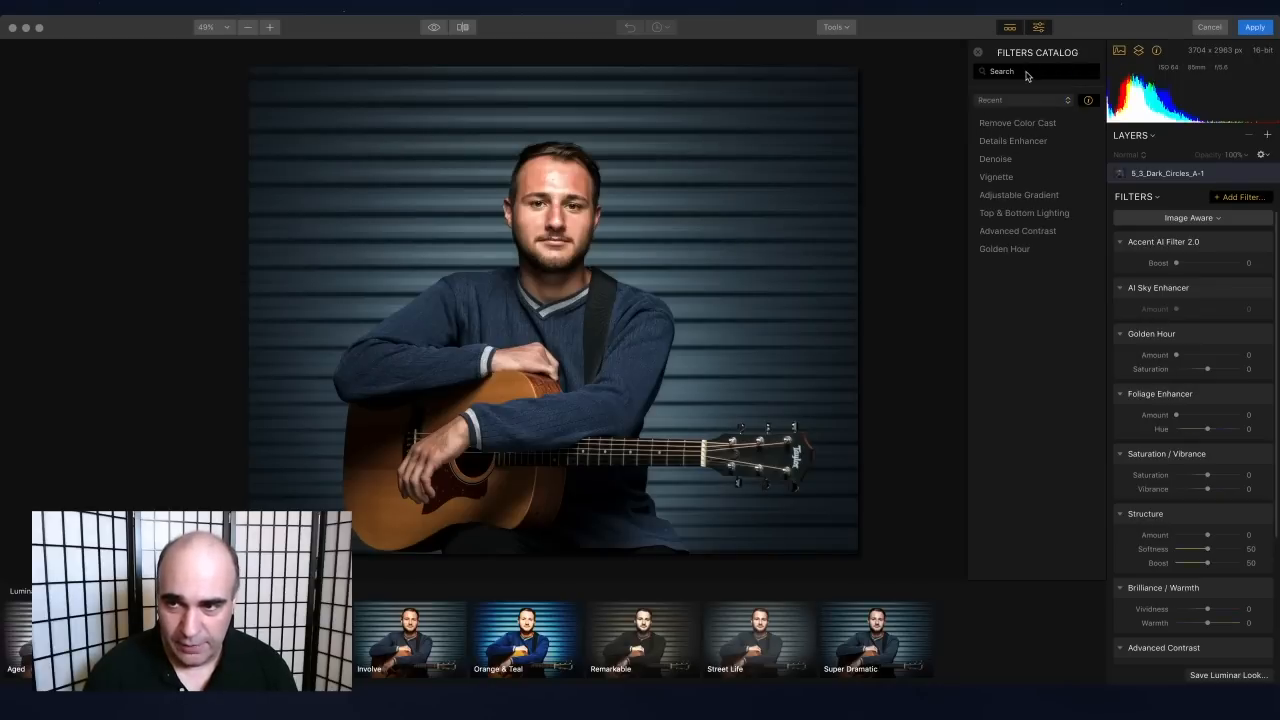
{"action": "left_click", "coordinate": [1024, 101]}
{"action": "left_click", "coordinate": [1018, 87]}
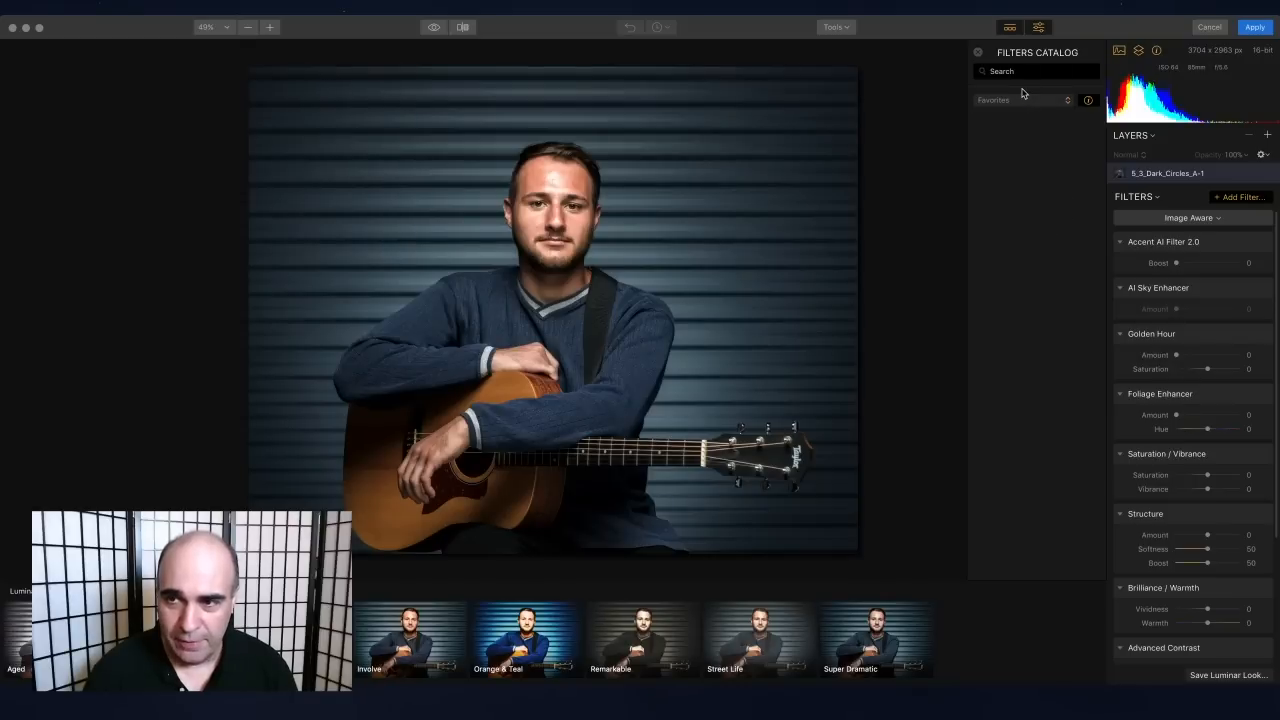
{"action": "left_click", "coordinate": [1021, 96]}
{"action": "left_click", "coordinate": [1020, 89]}
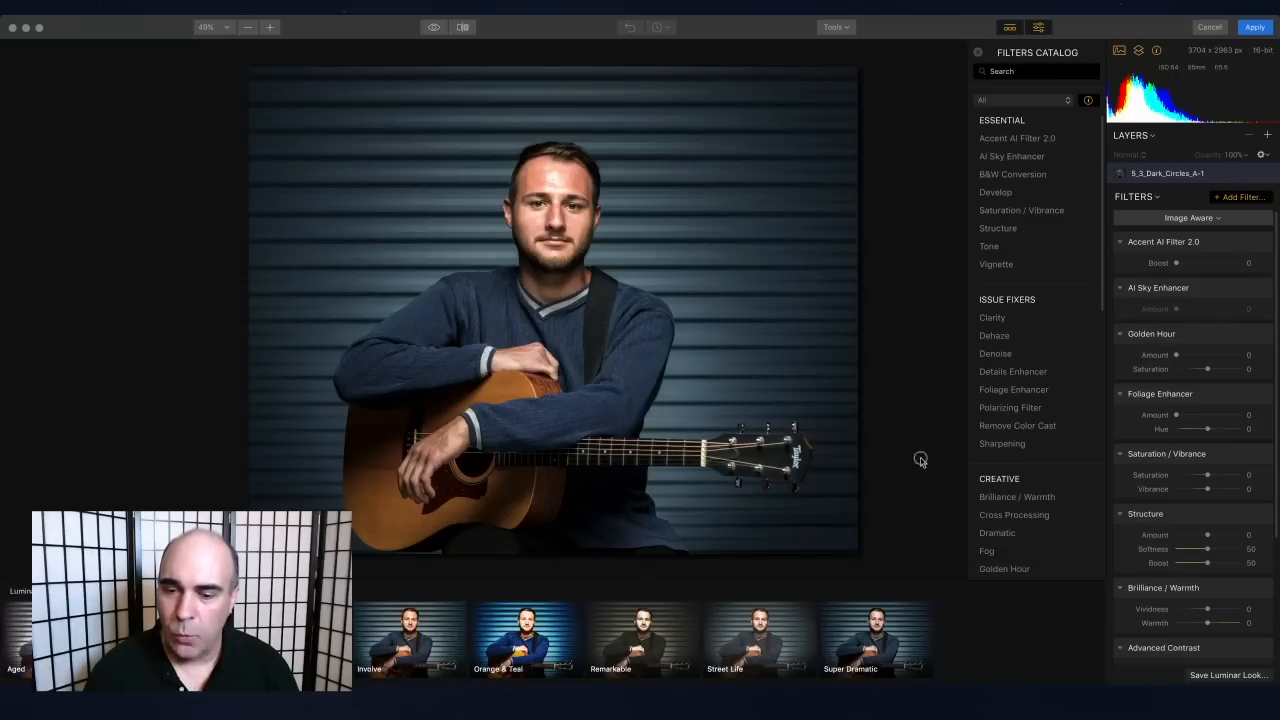
Step: Set the Accent AI Filter 2.0 Boost to 38 on the portrait
{"action": "mouse_move", "coordinate": [1254, 249]}
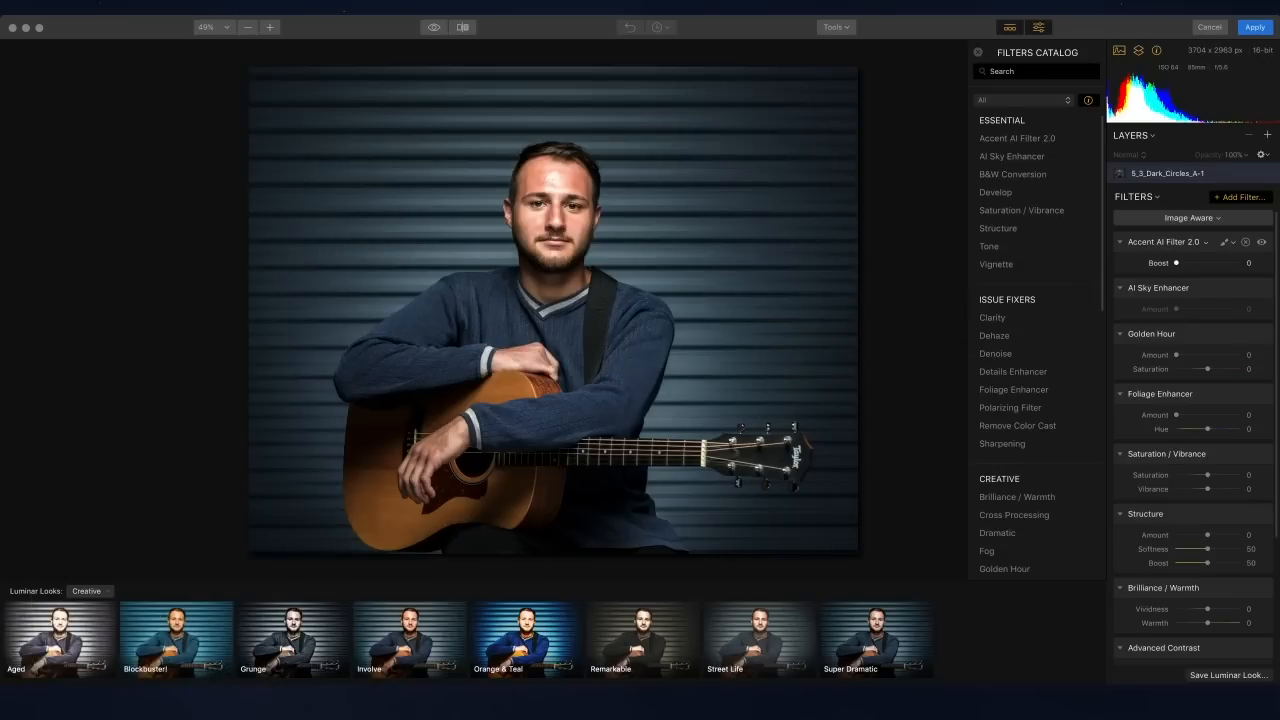
{"action": "left_click_drag", "start_coordinate": [1176, 263], "coordinate": [1208, 274]}
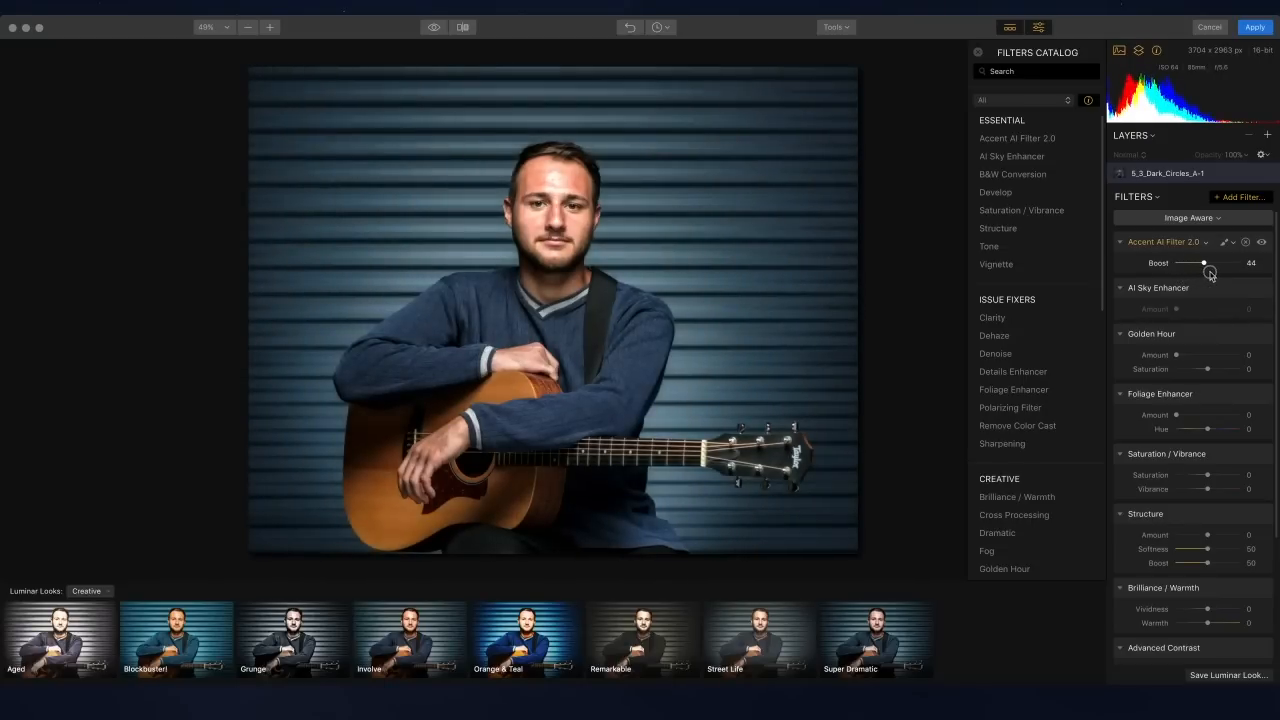
{"action": "mouse_move", "coordinate": [1209, 273]}
{"action": "left_mouse_down"}
{"action": "mouse_move", "coordinate": [1178, 267]}
{"action": "mouse_move", "coordinate": [1199, 267]}
{"action": "left_mouse_up"}
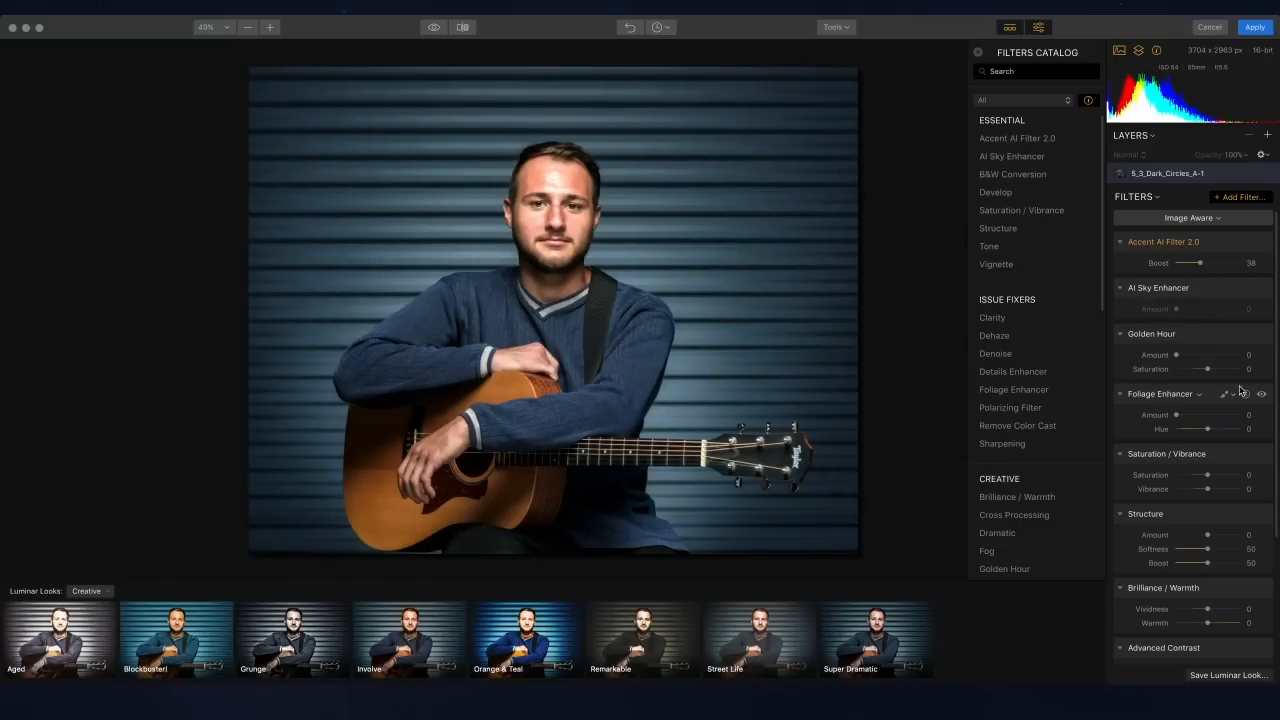
Step: Set the Golden Hour Amount to 15 and the Structure Amount to 46
{"action": "left_click_drag", "start_coordinate": [1190, 358], "coordinate": [1184, 359]}
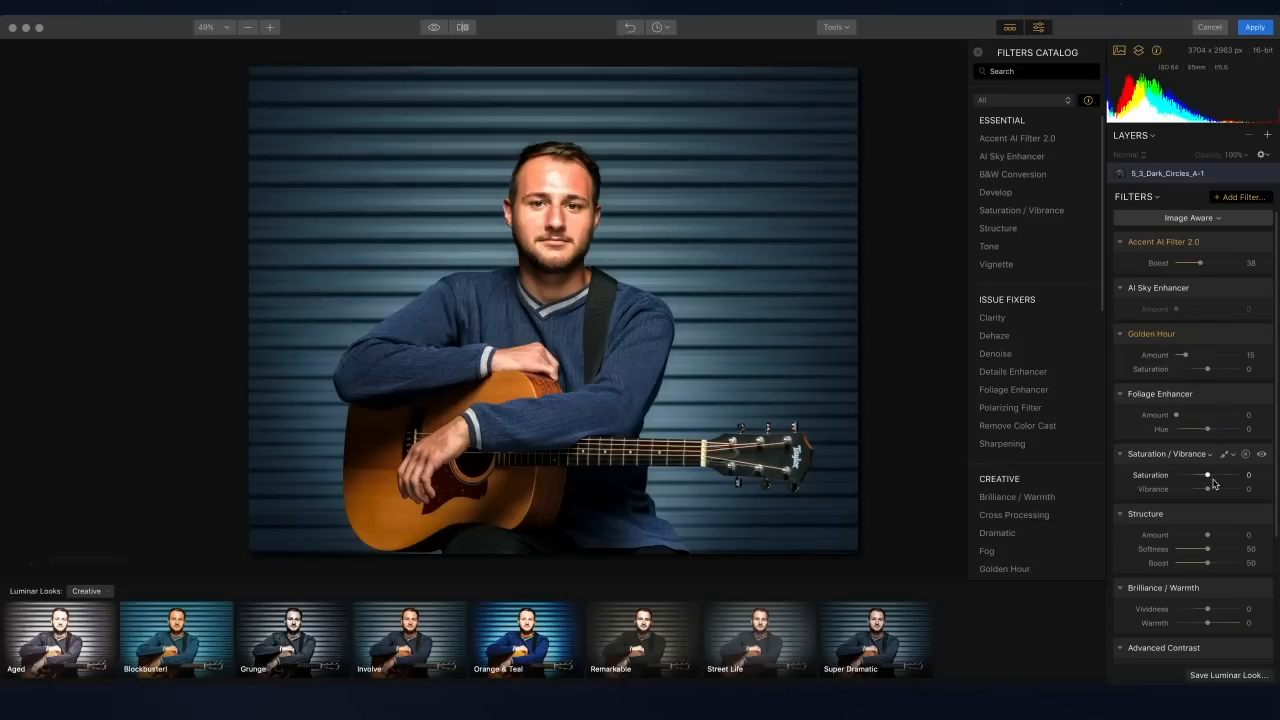
{"action": "mouse_move", "coordinate": [1211, 537]}
{"action": "left_mouse_down"}
{"action": "mouse_move", "coordinate": [1223, 539]}
{"action": "mouse_move", "coordinate": [1194, 538]}
{"action": "mouse_move", "coordinate": [1221, 538]}
{"action": "left_mouse_up"}
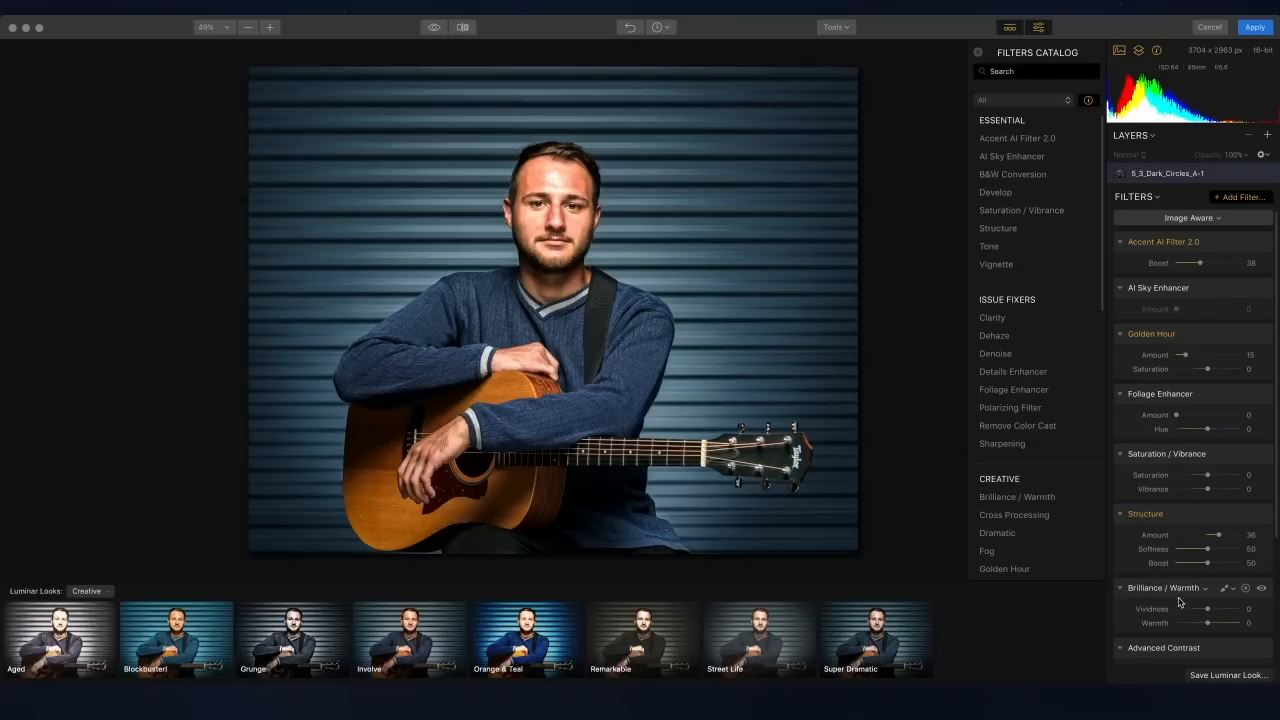
{"action": "left_click_drag", "start_coordinate": [1223, 537], "coordinate": [1222, 537]}
Step: Mask the Structure filter with a brush of size 76, erasing its effect from the man's face and neck
{"action": "left_click", "coordinate": [1233, 517]}
{"action": "left_click", "coordinate": [1208, 532]}
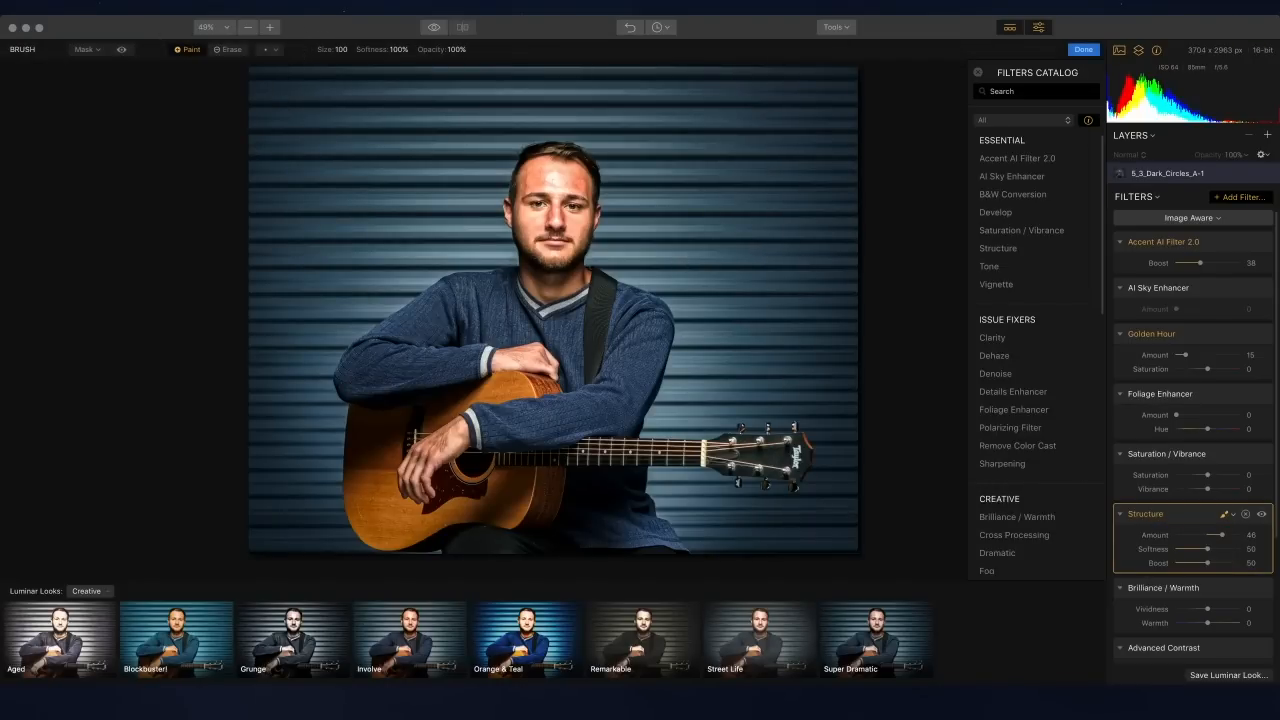
{"action": "left_click", "coordinate": [228, 49]}
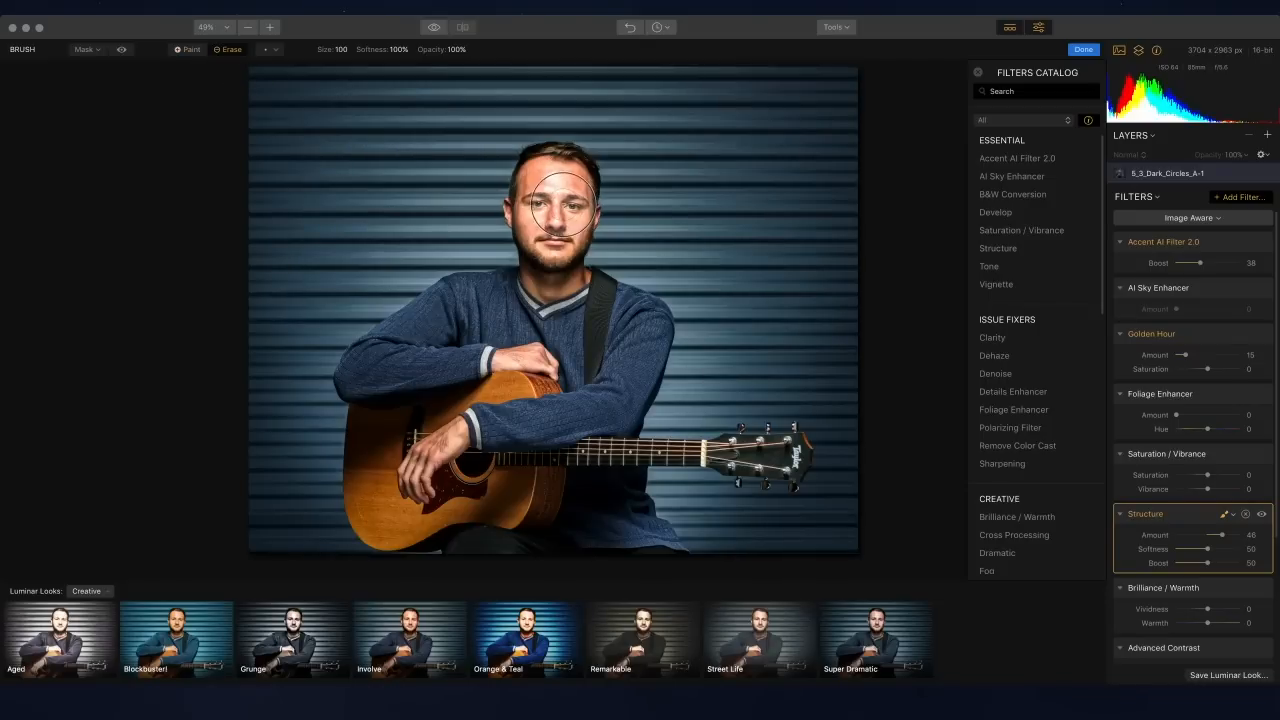
{"action": "key", "text": "bracketleft"}
{"action": "key", "text": "bracketleft"}
{"action": "key", "text": "bracketleft"}
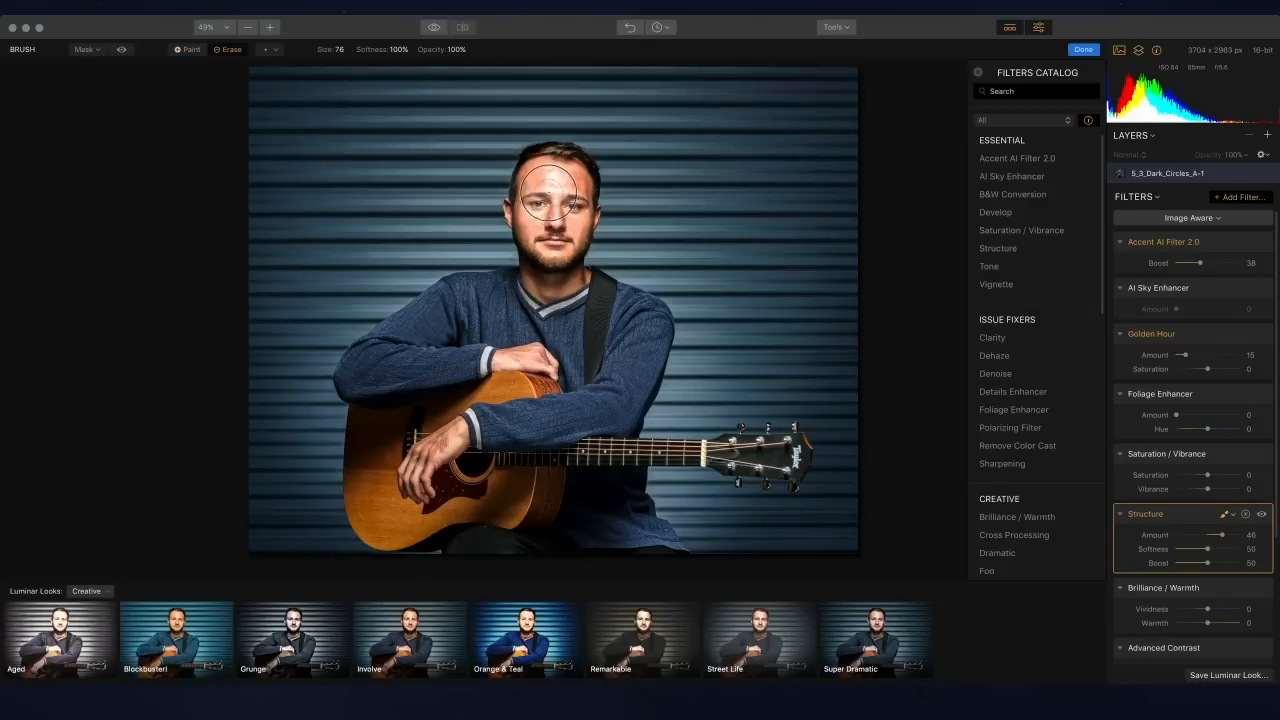
{"action": "mouse_move", "coordinate": [548, 195]}
{"action": "left_mouse_down"}
{"action": "mouse_move", "coordinate": [542, 254]}
{"action": "mouse_move", "coordinate": [554, 251]}
{"action": "mouse_move", "coordinate": [550, 182]}
{"action": "mouse_move", "coordinate": [562, 213]}
{"action": "mouse_move", "coordinate": [546, 281]}
{"action": "mouse_move", "coordinate": [546, 188]}
{"action": "mouse_move", "coordinate": [571, 177]}
{"action": "mouse_move", "coordinate": [553, 257]}
{"action": "mouse_move", "coordinate": [526, 240]}
{"action": "mouse_move", "coordinate": [543, 175]}
{"action": "mouse_move", "coordinate": [570, 225]}
{"action": "mouse_move", "coordinate": [553, 278]}
{"action": "left_mouse_up"}
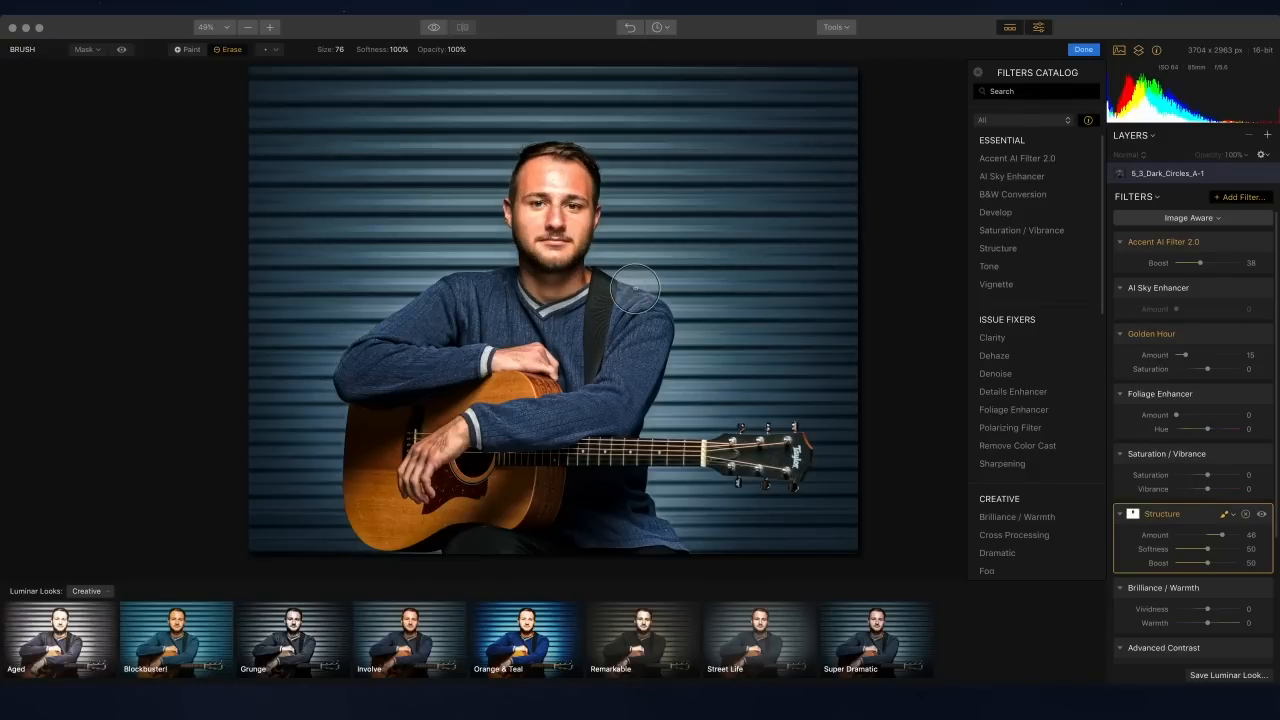
Step: Display the Structure mask overlay, set the mask's Feather to 71, and hide the overlay again
{"action": "left_click", "coordinate": [122, 49]}
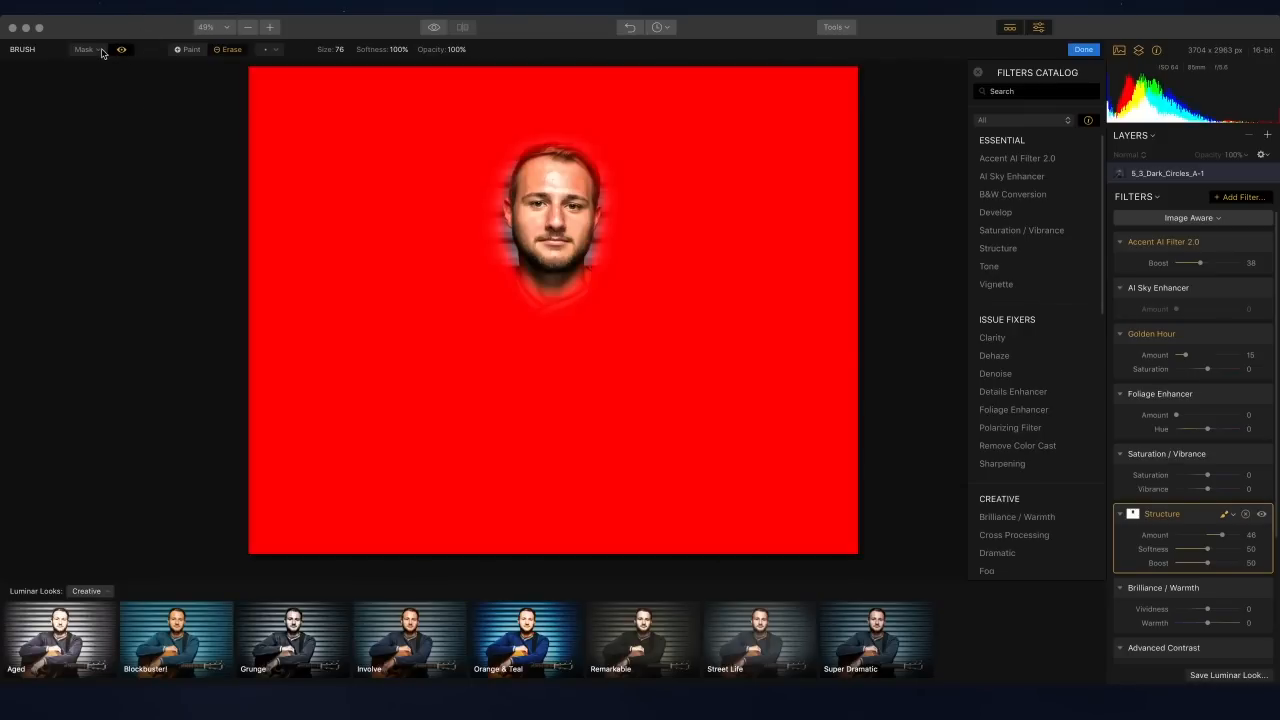
{"action": "left_click", "coordinate": [100, 50]}
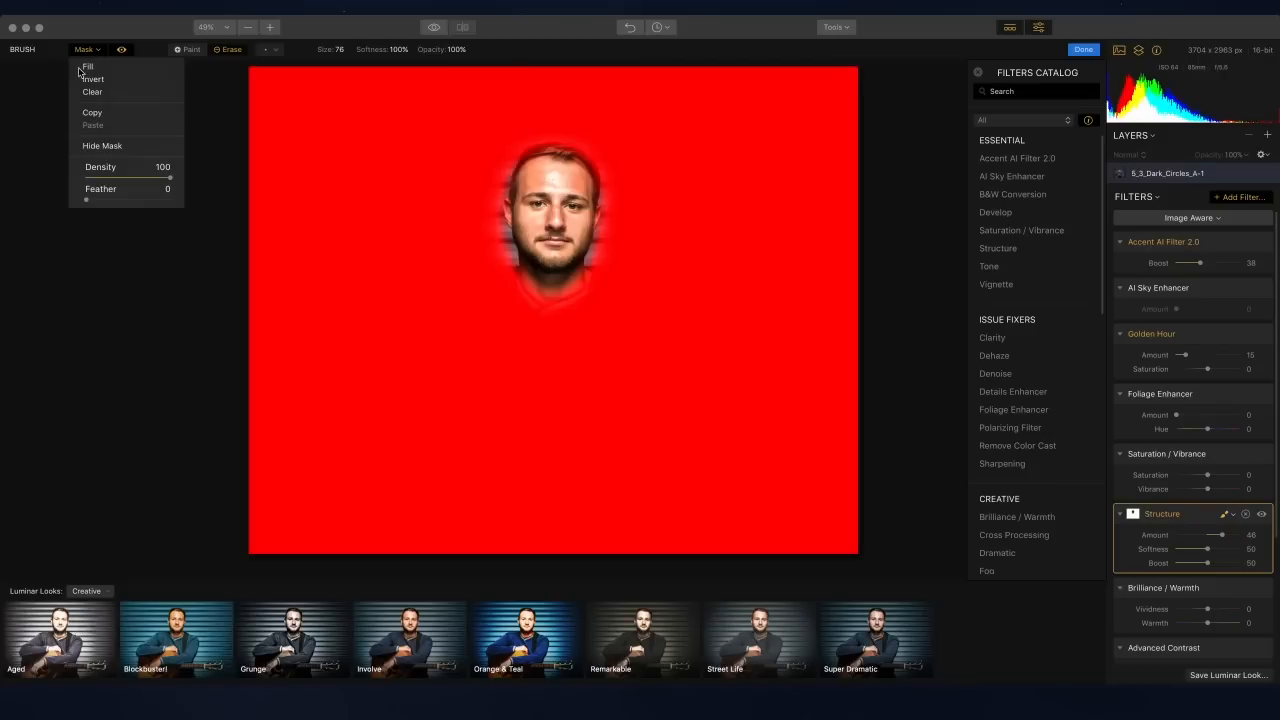
{"action": "left_click", "coordinate": [148, 53]}
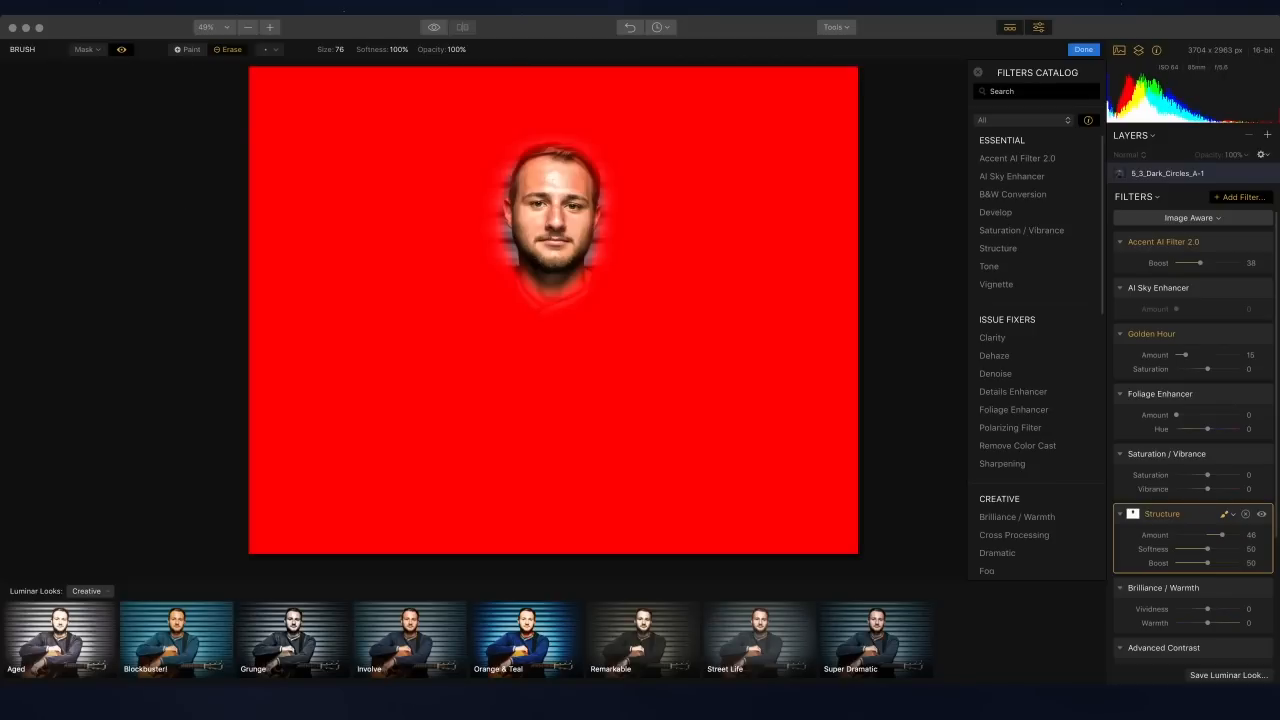
{"action": "left_click", "coordinate": [86, 49]}
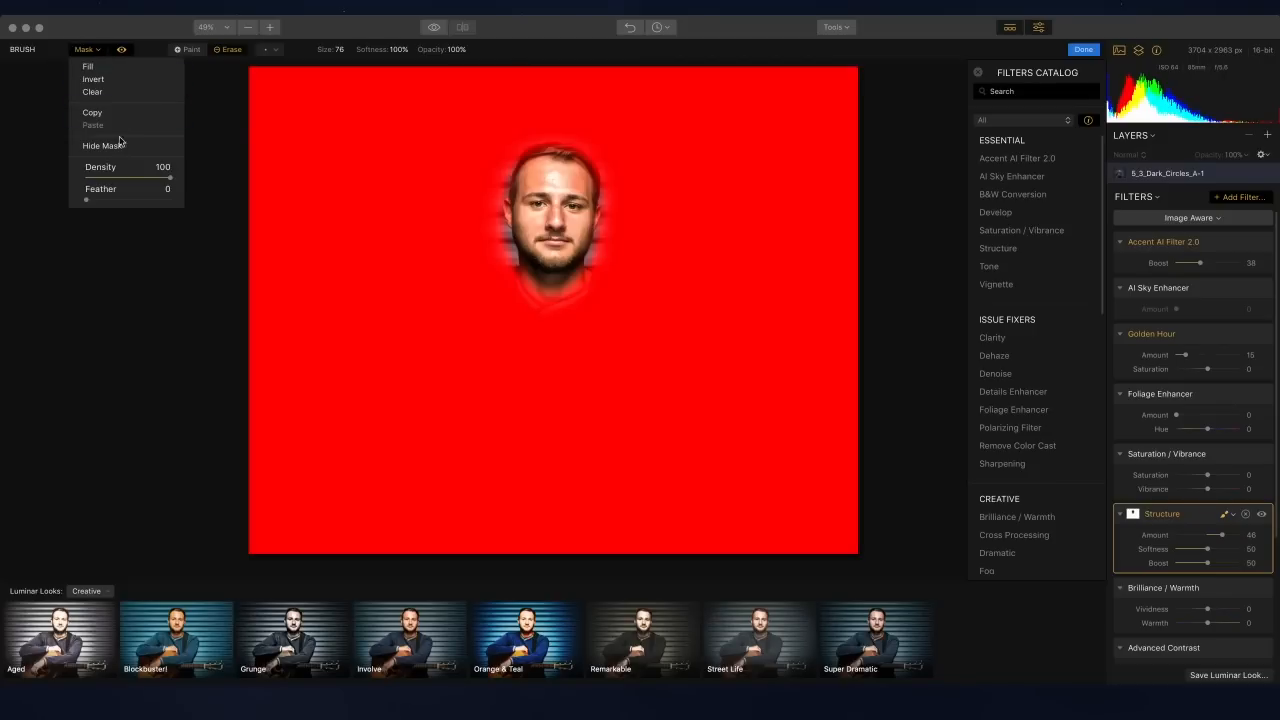
{"action": "left_click", "coordinate": [103, 163]}
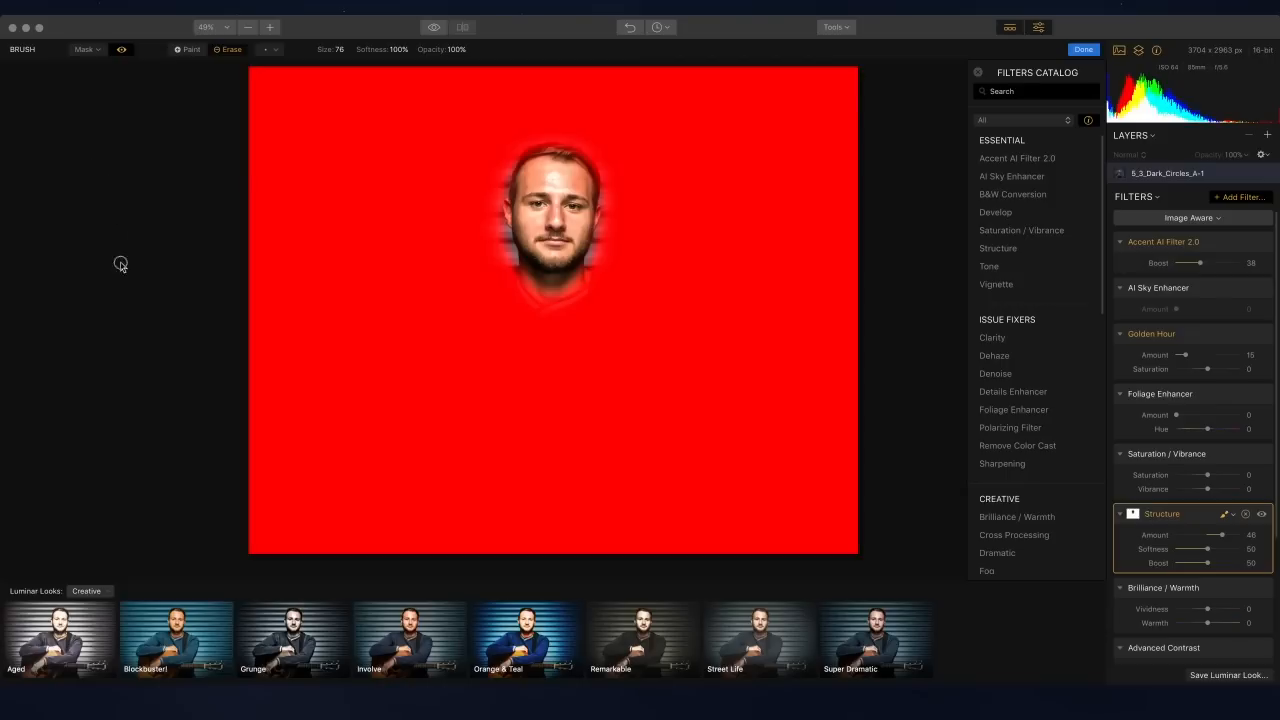
{"action": "left_click", "coordinate": [100, 50]}
{"action": "left_click_drag", "start_coordinate": [99, 204], "coordinate": [140, 204]}
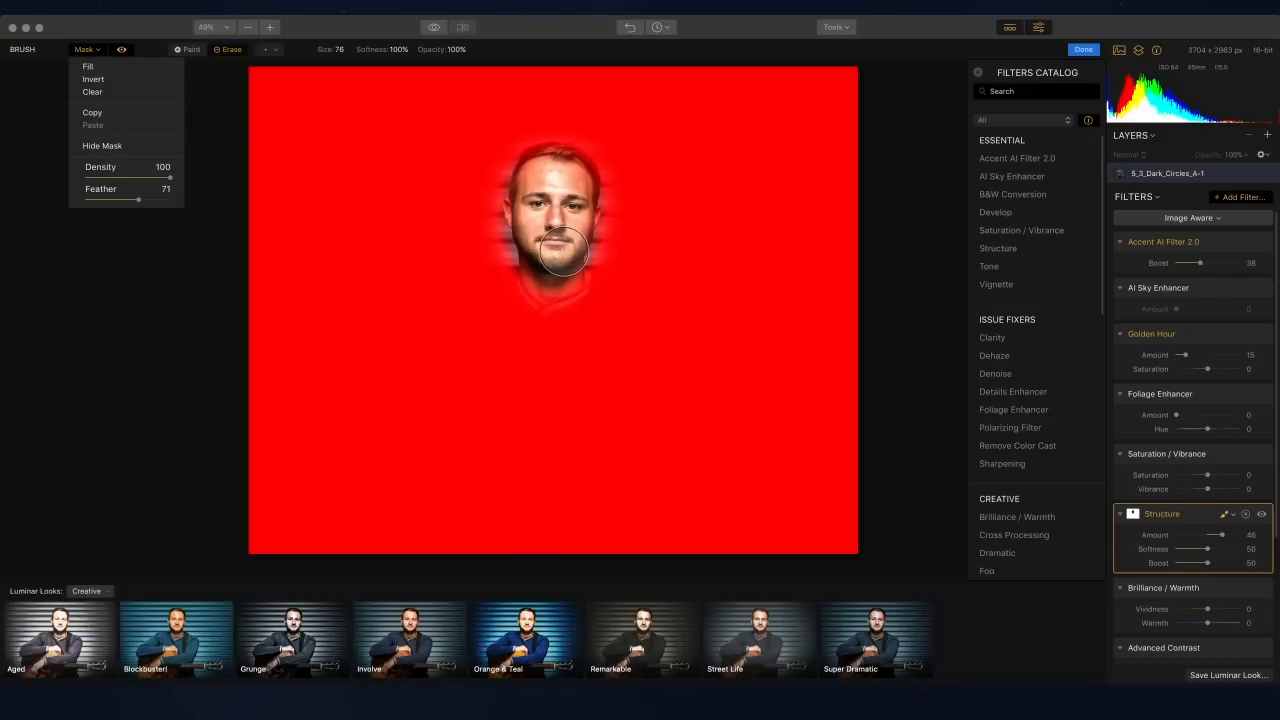
{"action": "left_click", "coordinate": [120, 50]}
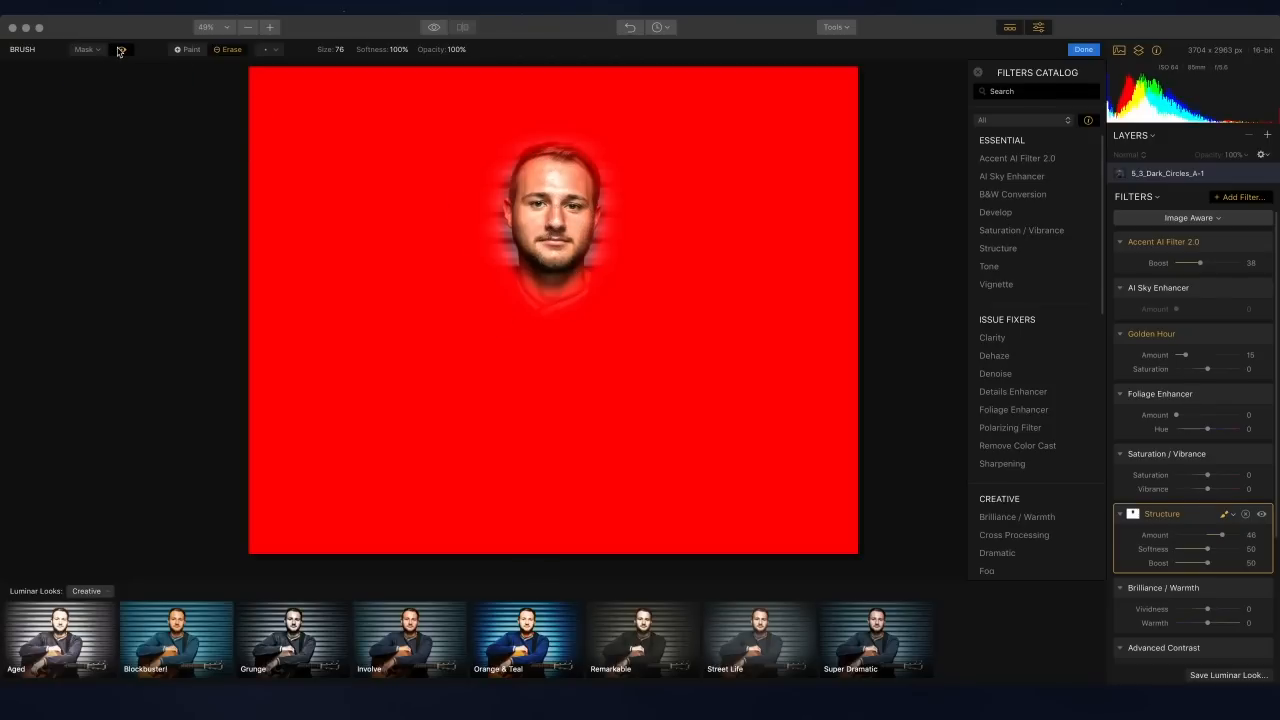
{"action": "left_click", "coordinate": [121, 51]}
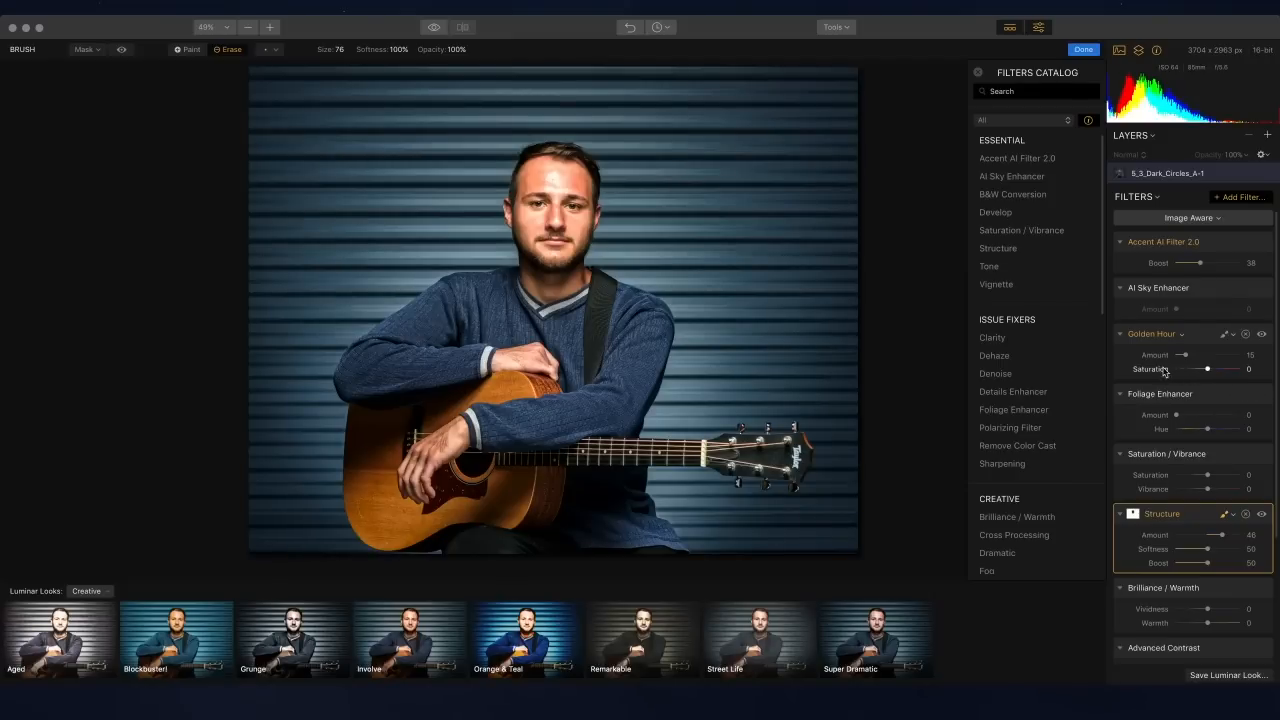
Step: Add a new adjustment layer above the 5_3_Dark_Circles_A-1 layer
{"action": "left_click", "coordinate": [1269, 136]}
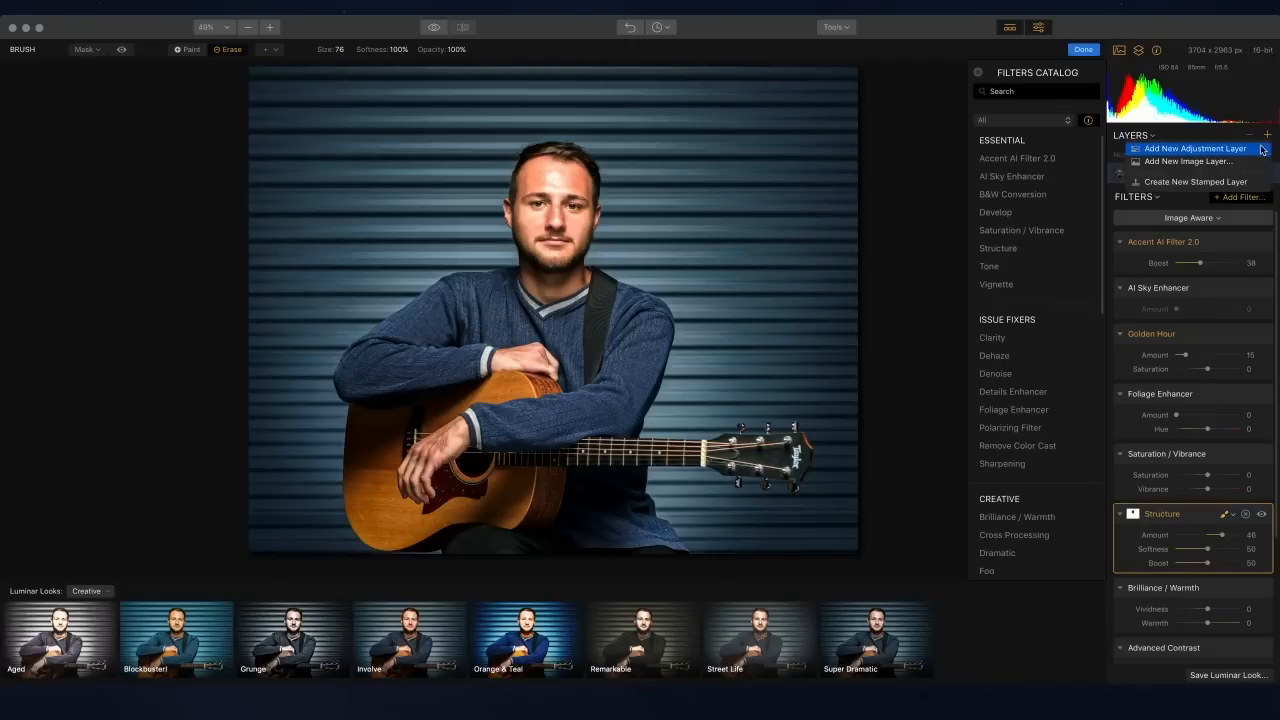
{"action": "left_click", "coordinate": [1258, 148]}
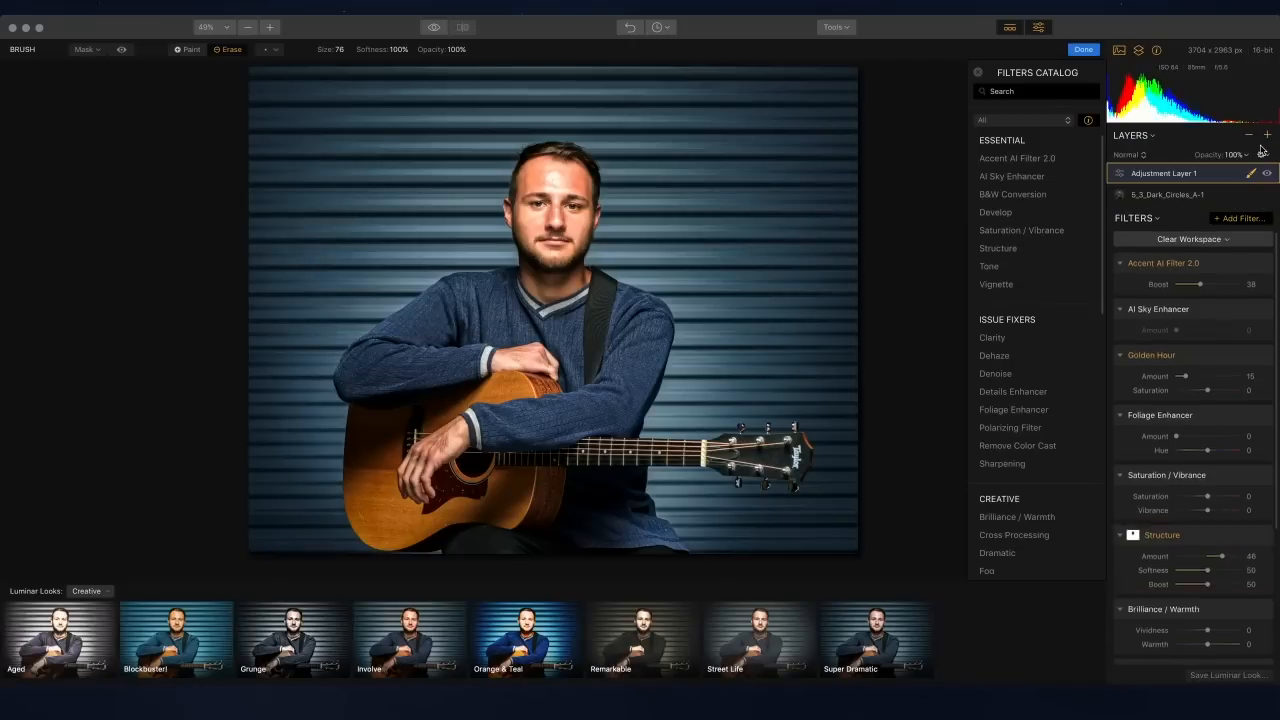
Step: Load the Film Lab workspace on Adjustment Layer 1, set the Dramatic Amount to 20, and fine-tune its Local Contrast
{"action": "left_click", "coordinate": [1189, 240]}
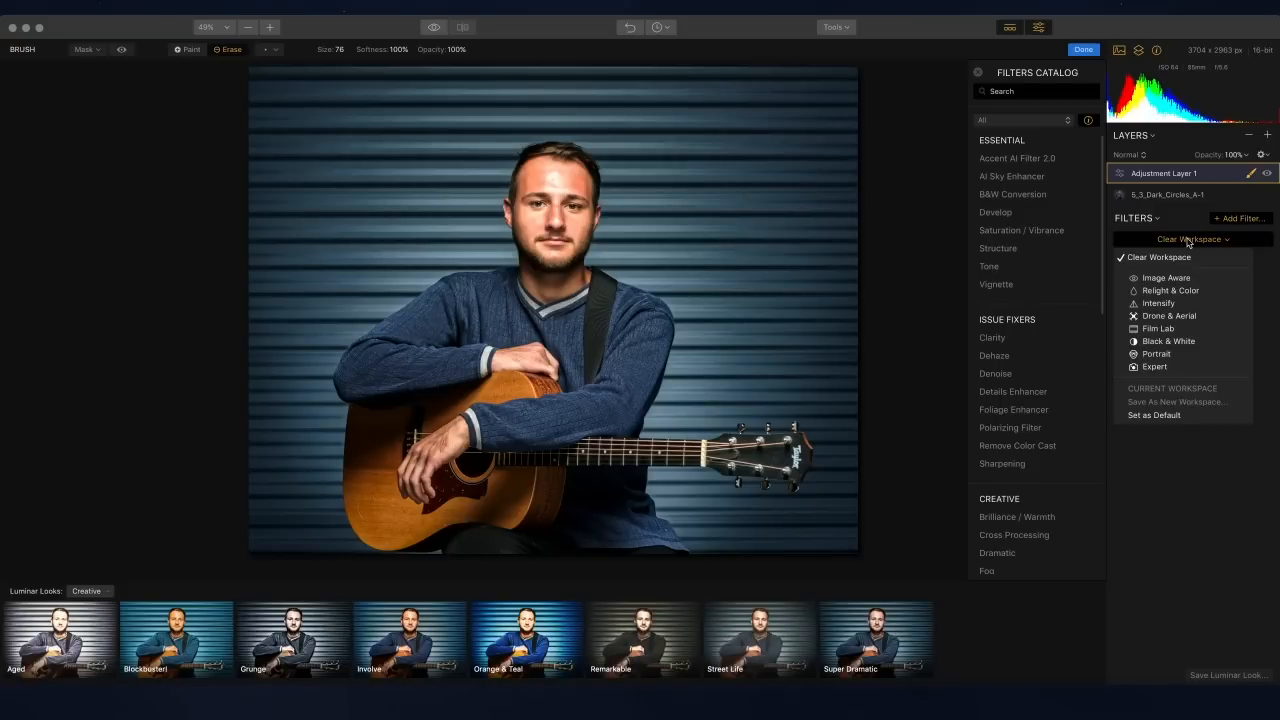
{"action": "left_click", "coordinate": [1180, 333]}
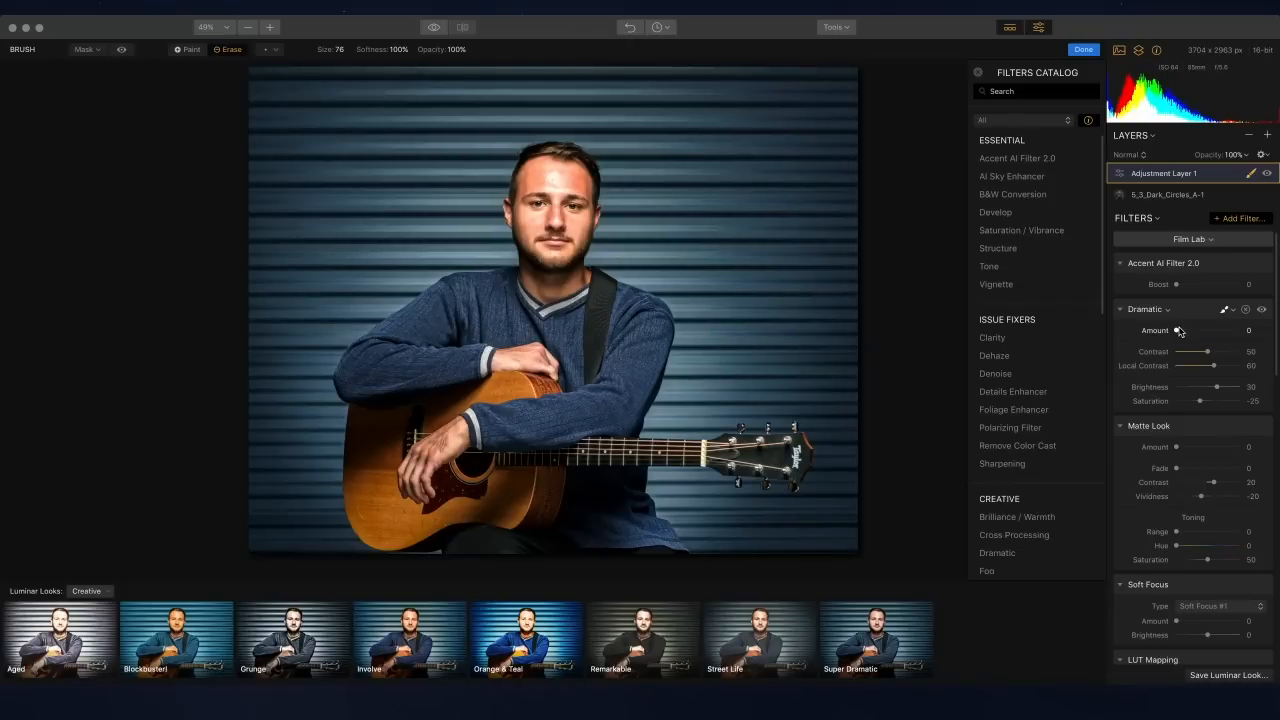
{"action": "left_click", "coordinate": [1121, 263]}
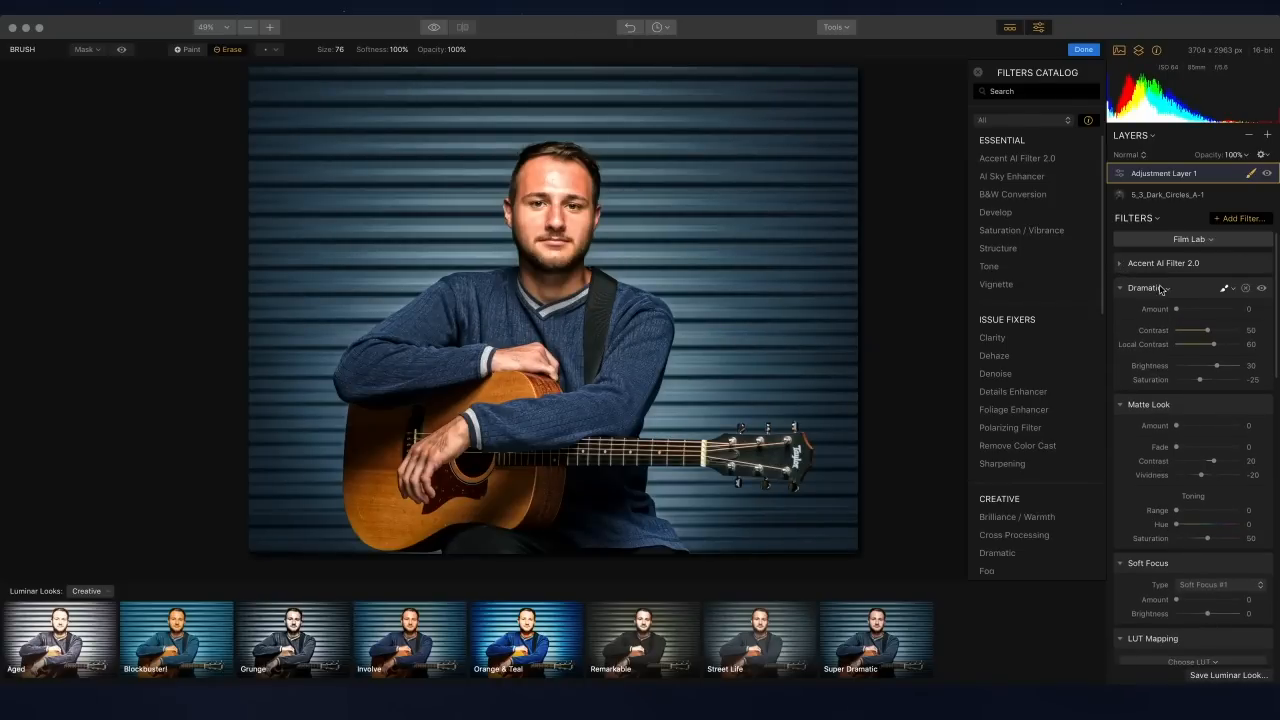
{"action": "mouse_move", "coordinate": [1177, 309]}
{"action": "left_mouse_down"}
{"action": "mouse_move", "coordinate": [1199, 310]}
{"action": "mouse_move", "coordinate": [1165, 310]}
{"action": "mouse_move", "coordinate": [1186, 311]}
{"action": "left_mouse_up"}
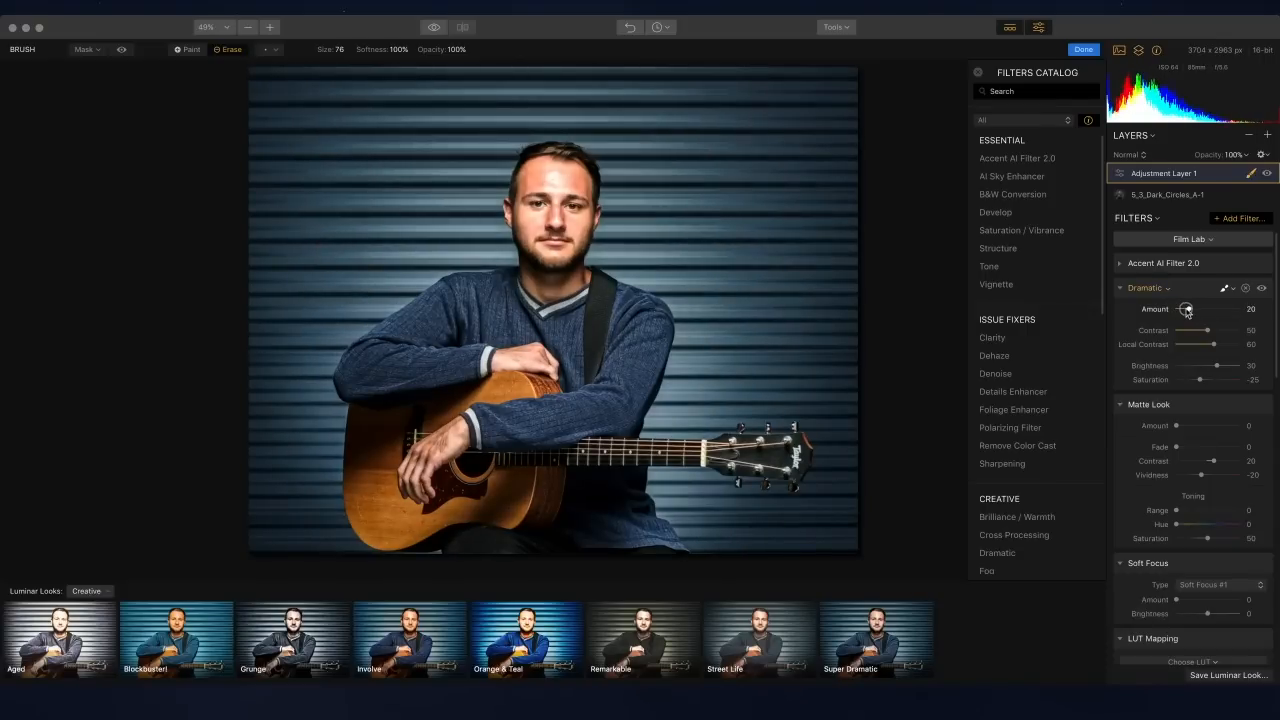
{"action": "left_click_drag", "start_coordinate": [1214, 345], "coordinate": [1215, 345]}
{"action": "left_click", "coordinate": [1122, 289]}
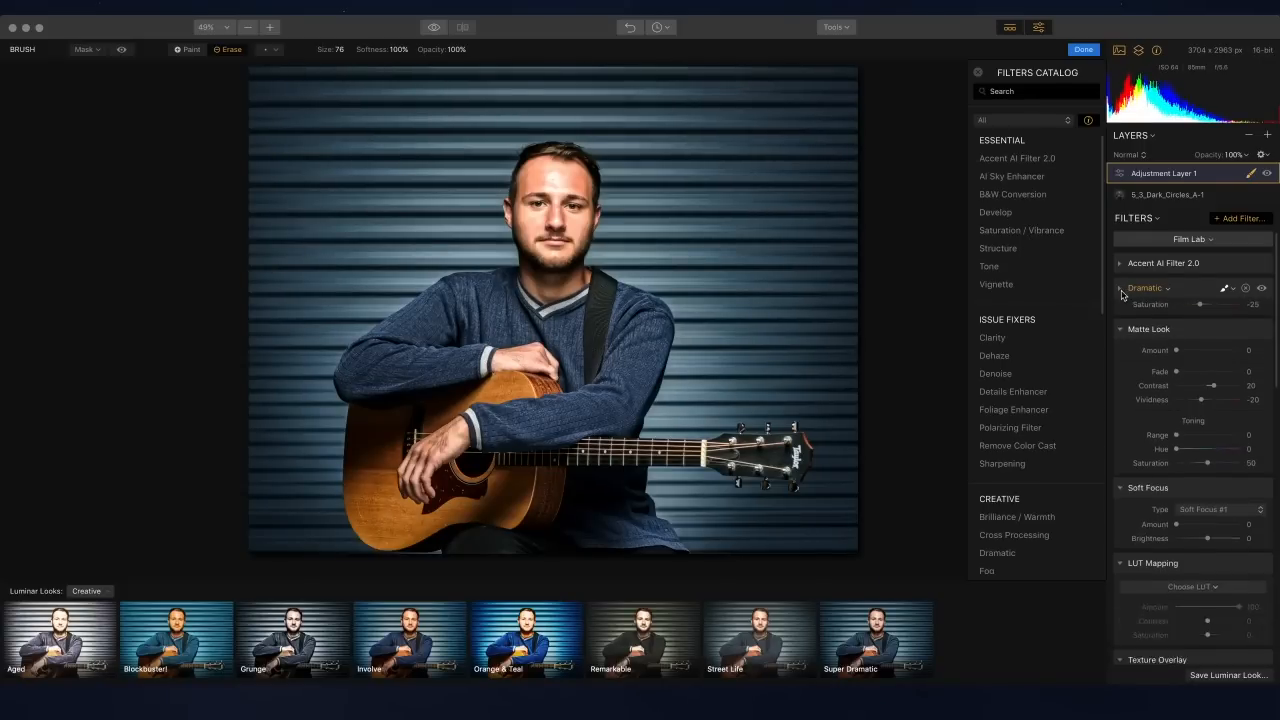
Step: Set the Matte Look Amount to 12 and raise the Soft Focus Amount slightly
{"action": "left_click_drag", "start_coordinate": [1177, 334], "coordinate": [1187, 339]}
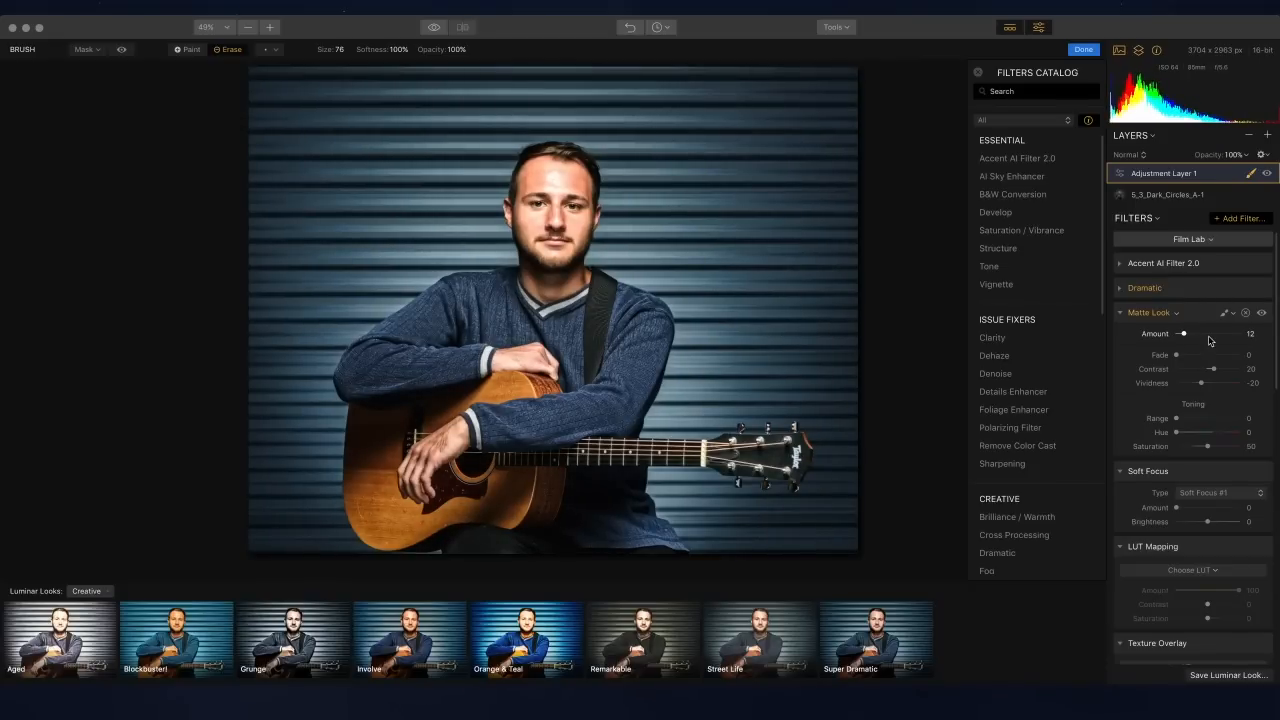
{"action": "left_click", "coordinate": [1121, 312]}
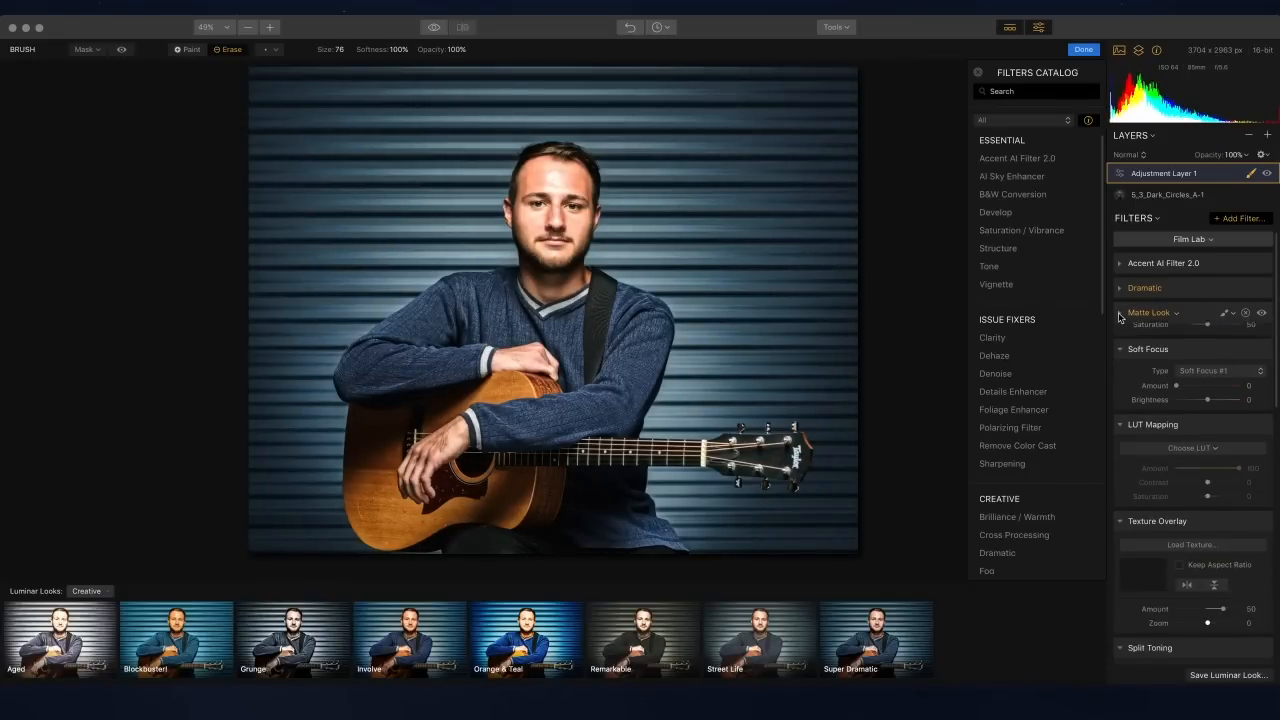
{"action": "left_click_drag", "start_coordinate": [1177, 374], "coordinate": [1192, 390]}
{"action": "left_click", "coordinate": [1122, 340]}
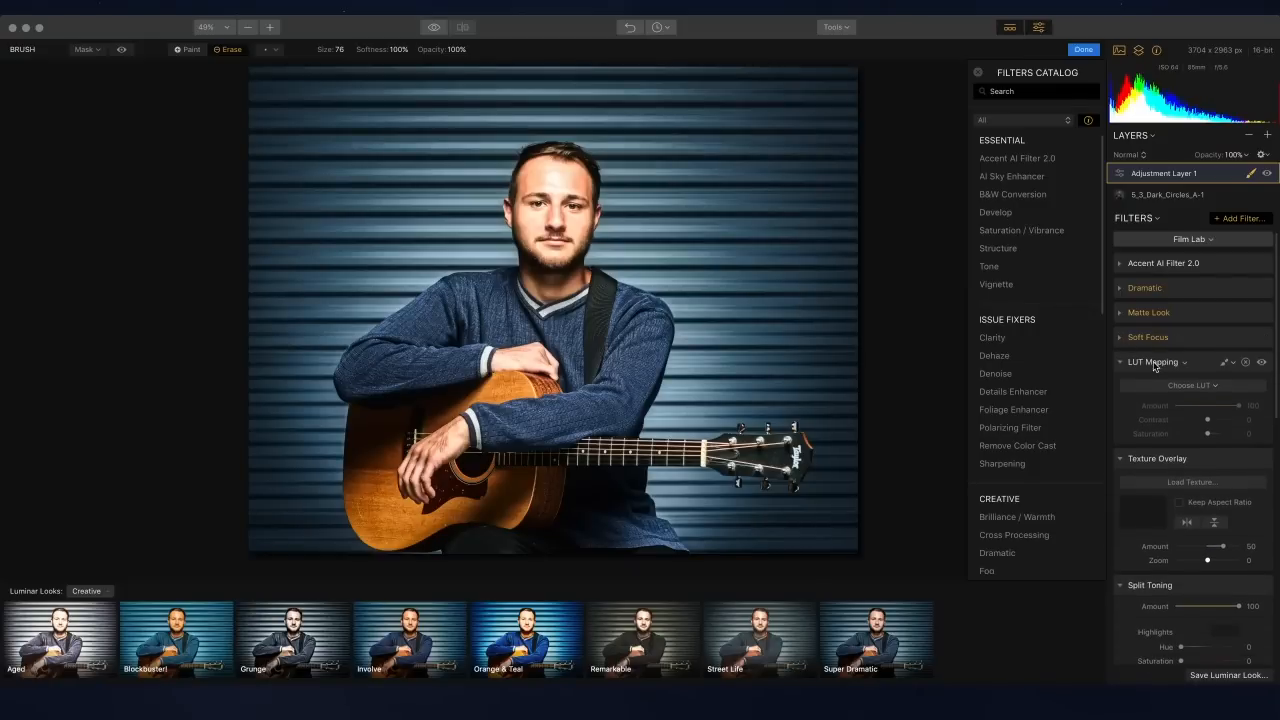
Step: Apply the Beijing LUT in the LUT Mapping filter and reduce its Amount
{"action": "left_click", "coordinate": [1204, 388]}
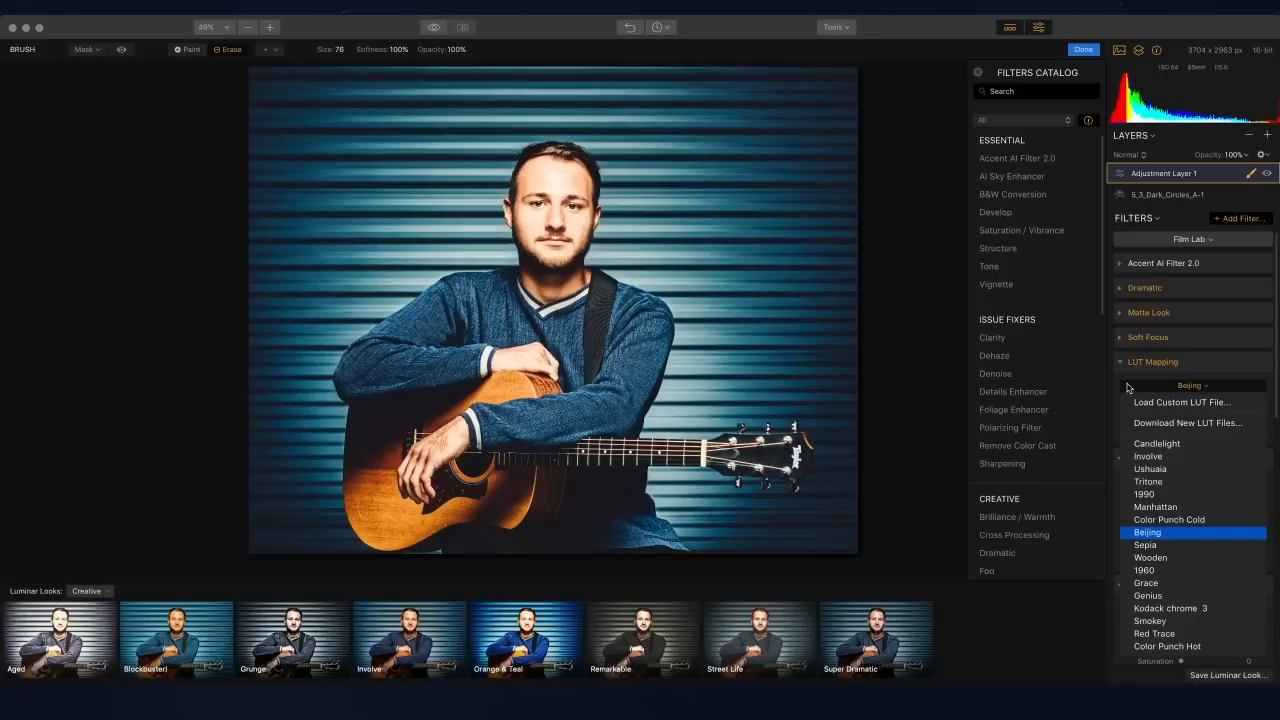
{"action": "left_click", "coordinate": [915, 341]}
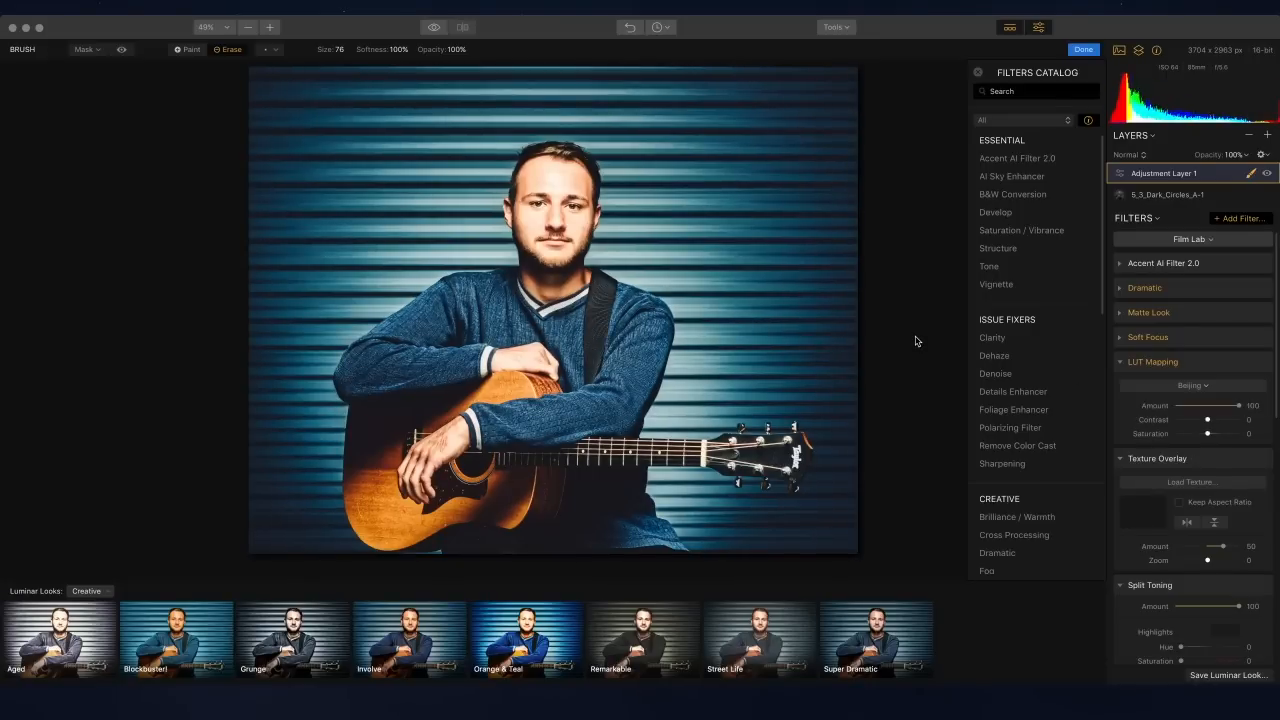
{"action": "mouse_move", "coordinate": [1238, 406]}
{"action": "left_mouse_down"}
{"action": "mouse_move", "coordinate": [1183, 407]}
{"action": "mouse_move", "coordinate": [1226, 436]}
{"action": "mouse_move", "coordinate": [1219, 421]}
{"action": "left_mouse_up"}
{"action": "left_click", "coordinate": [1120, 362]}
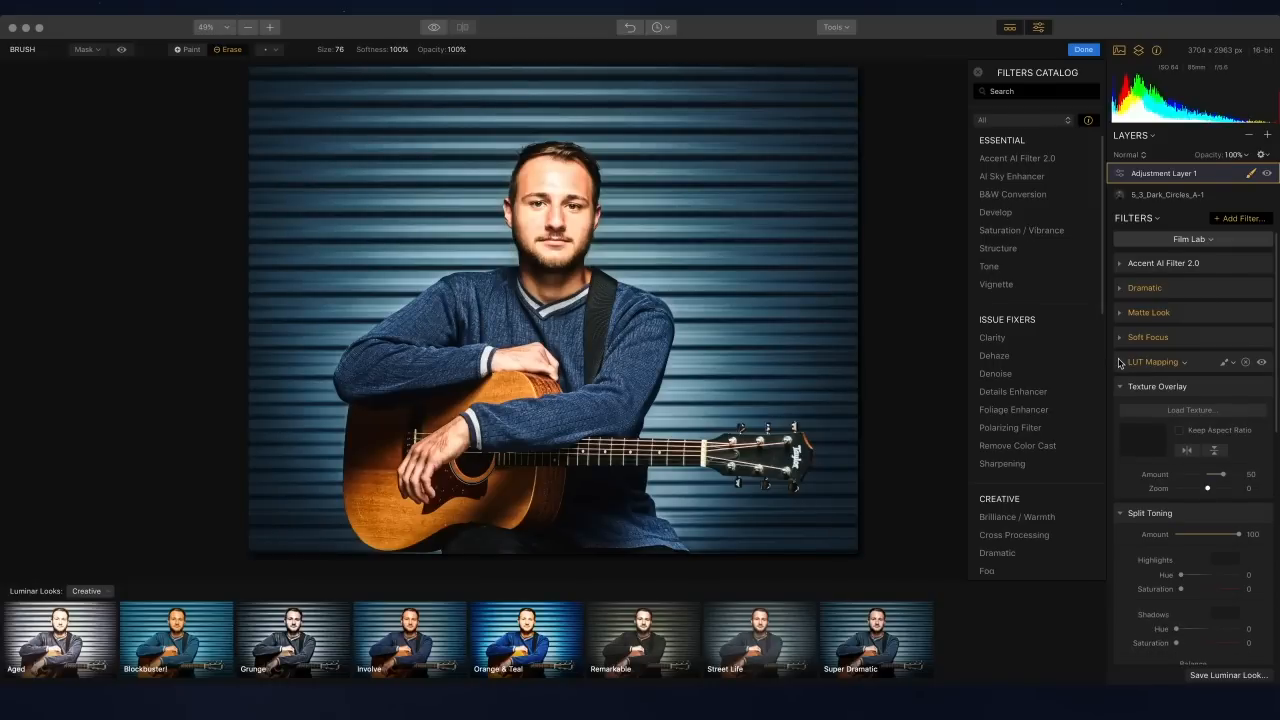
Step: Set Split Toning to highlights Hue 43 and Saturation 12, shadows Hue 154 and Saturation 10, and Amount 53
{"action": "left_click", "coordinate": [1119, 387]}
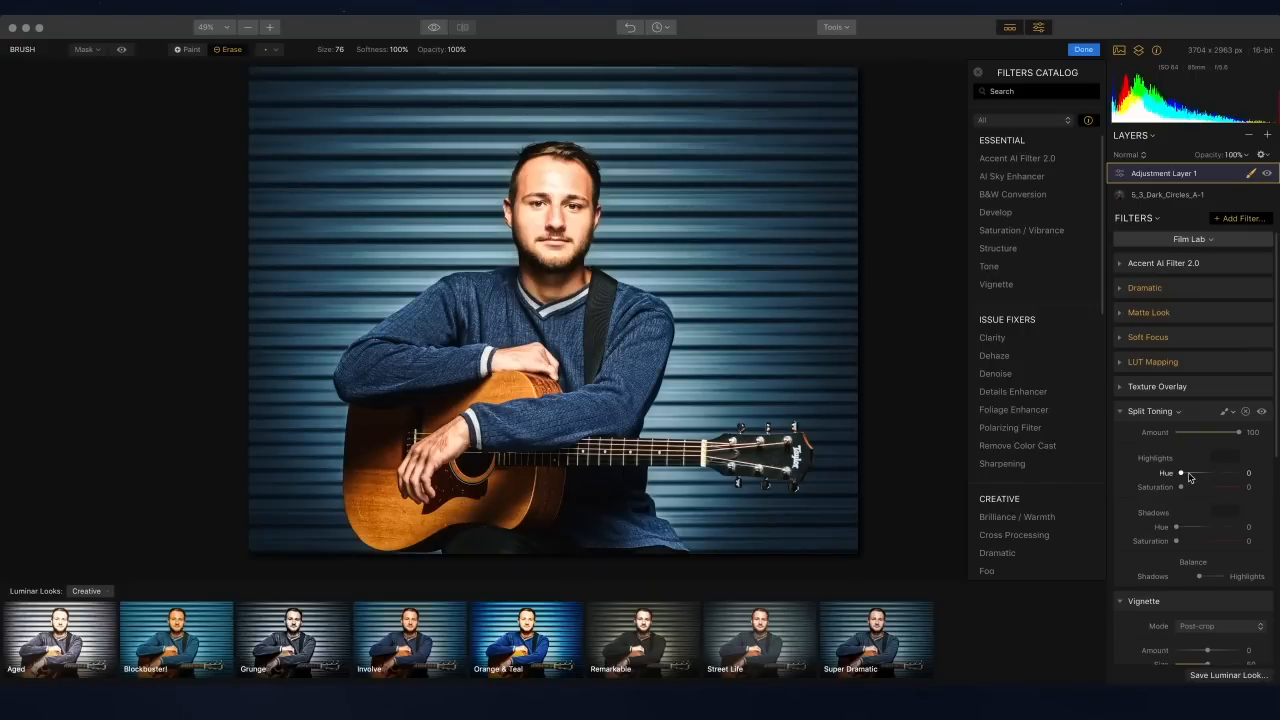
{"action": "mouse_move", "coordinate": [1188, 476]}
{"action": "left_mouse_down"}
{"action": "mouse_move", "coordinate": [1205, 477]}
{"action": "mouse_move", "coordinate": [1188, 489]}
{"action": "mouse_move", "coordinate": [1197, 474]}
{"action": "mouse_move", "coordinate": [1186, 478]}
{"action": "left_mouse_up"}
{"action": "mouse_move", "coordinate": [1181, 527]}
{"action": "left_mouse_down"}
{"action": "mouse_move", "coordinate": [1203, 527]}
{"action": "mouse_move", "coordinate": [1182, 541]}
{"action": "left_mouse_up"}
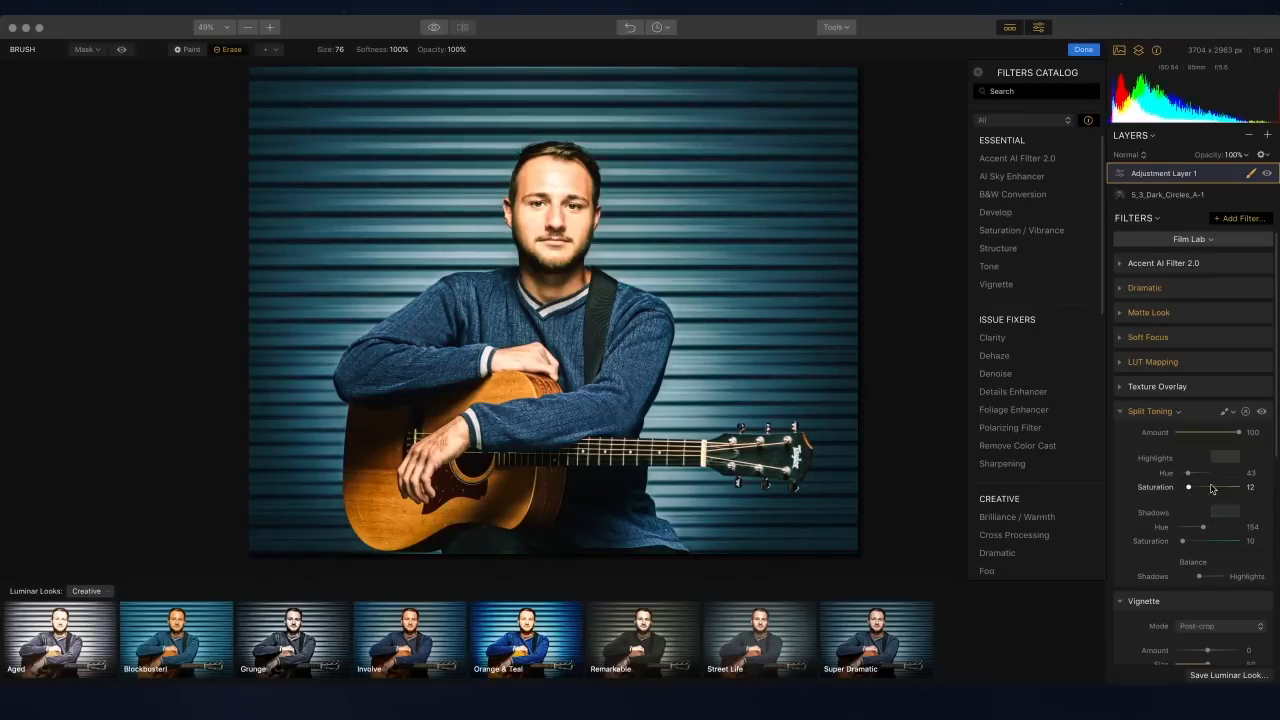
{"action": "left_click_drag", "start_coordinate": [1225, 434], "coordinate": [1209, 437]}
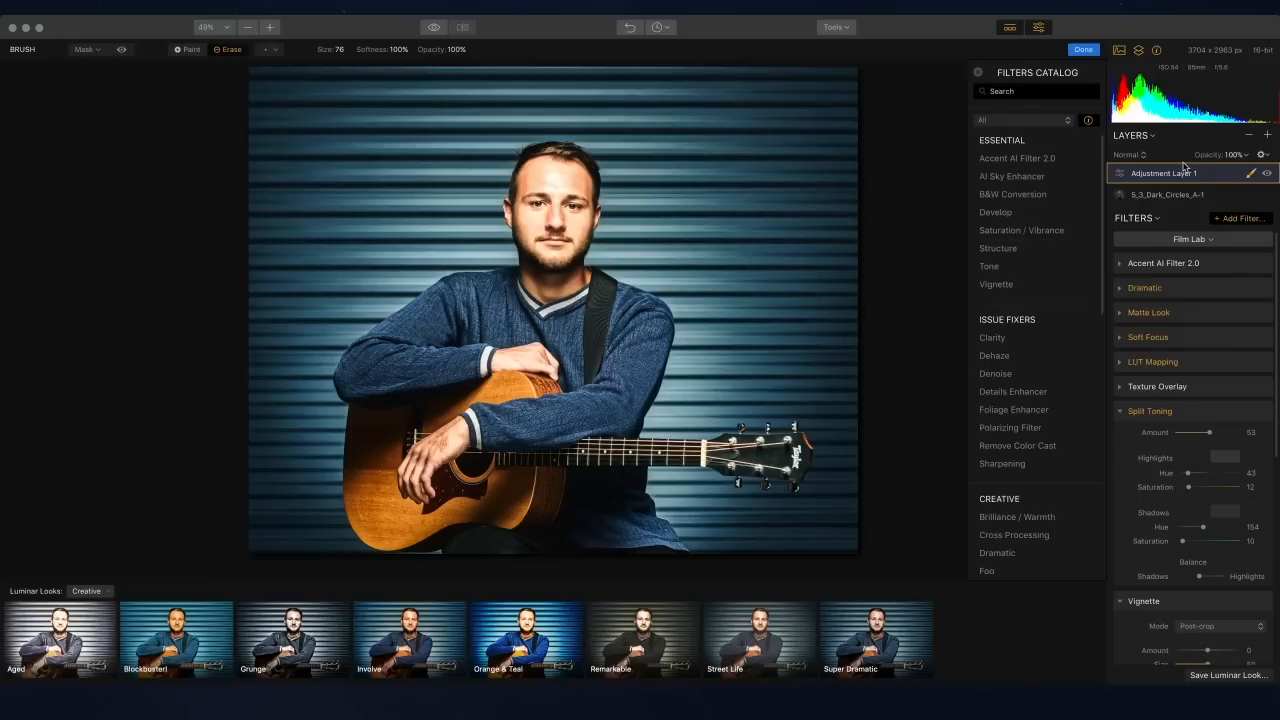
Step: Add another adjustment layer above Adjustment Layer 1 and display the Analog collection of Luminar Looks
{"action": "left_click", "coordinate": [1268, 136]}
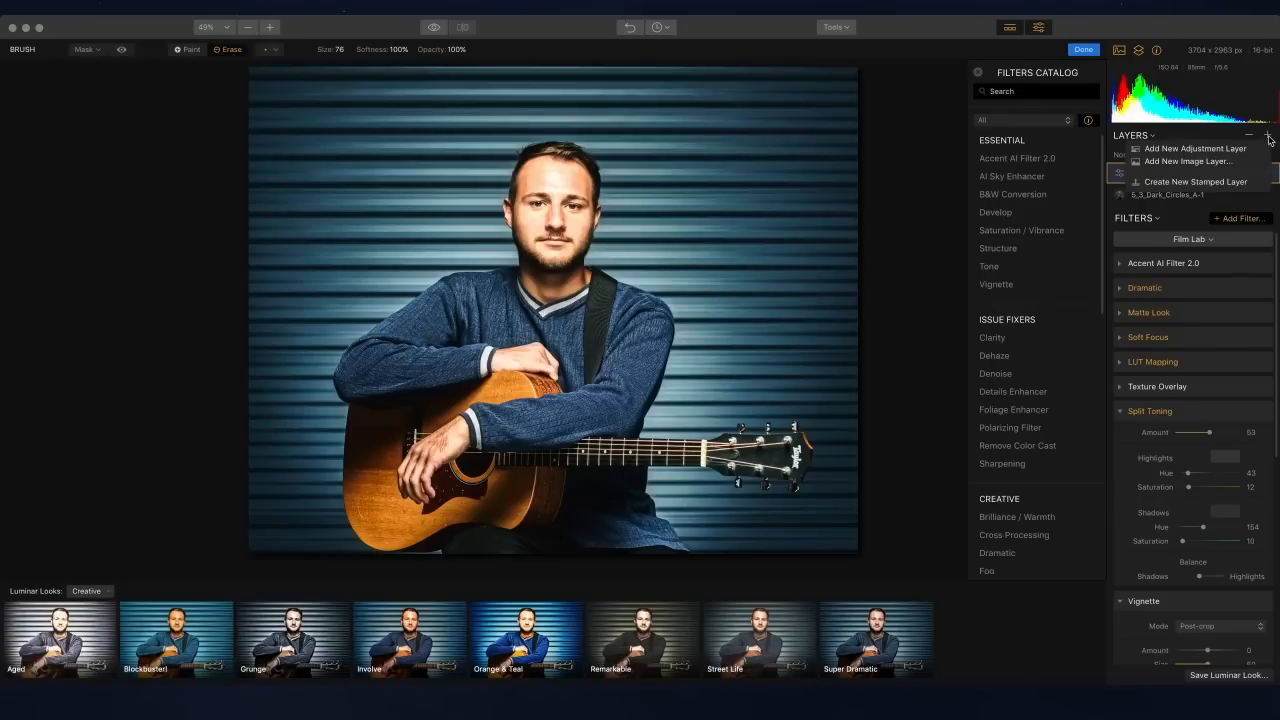
{"action": "left_click", "coordinate": [1260, 149]}
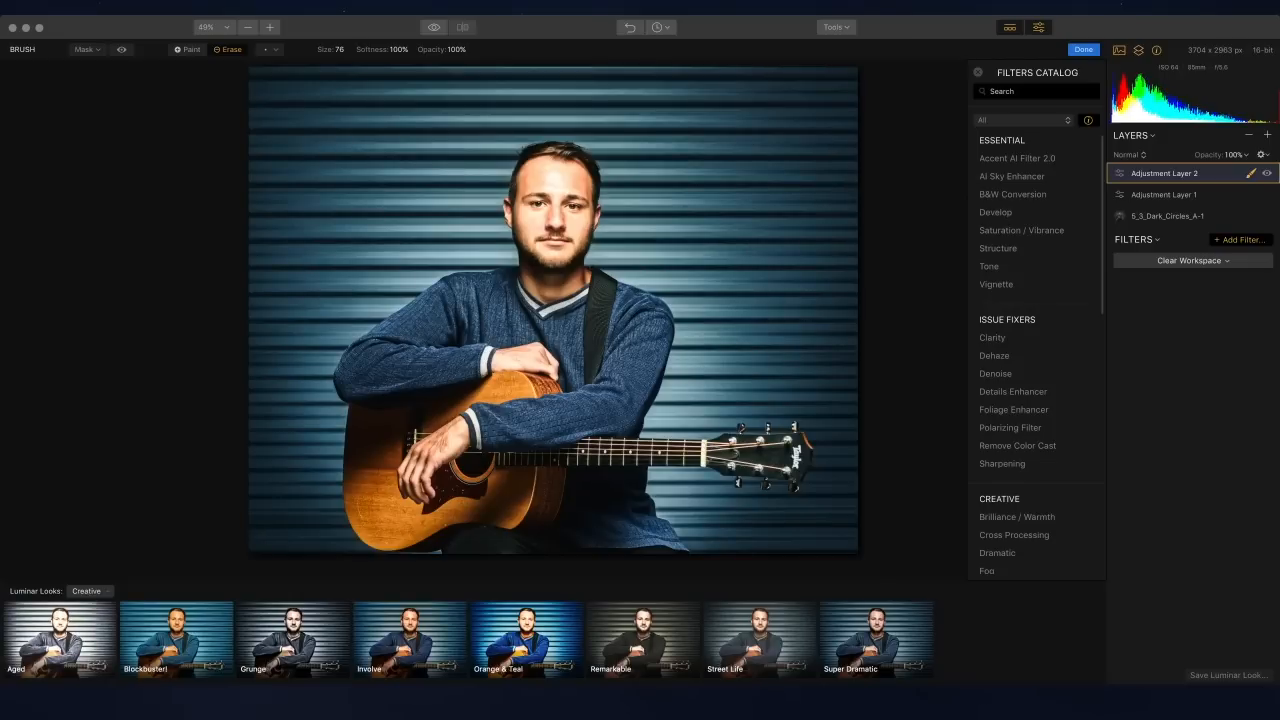
{"action": "left_click", "coordinate": [1010, 30]}
{"action": "left_click", "coordinate": [1010, 30]}
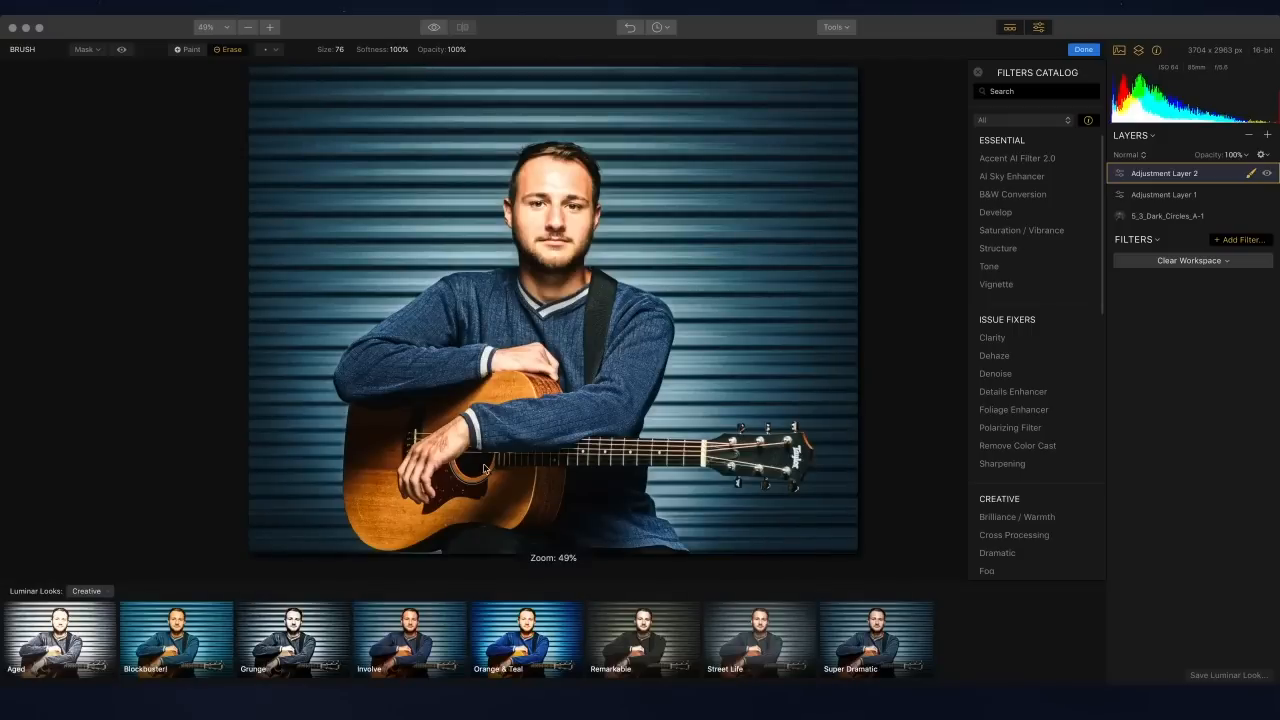
{"action": "left_click", "coordinate": [84, 592]}
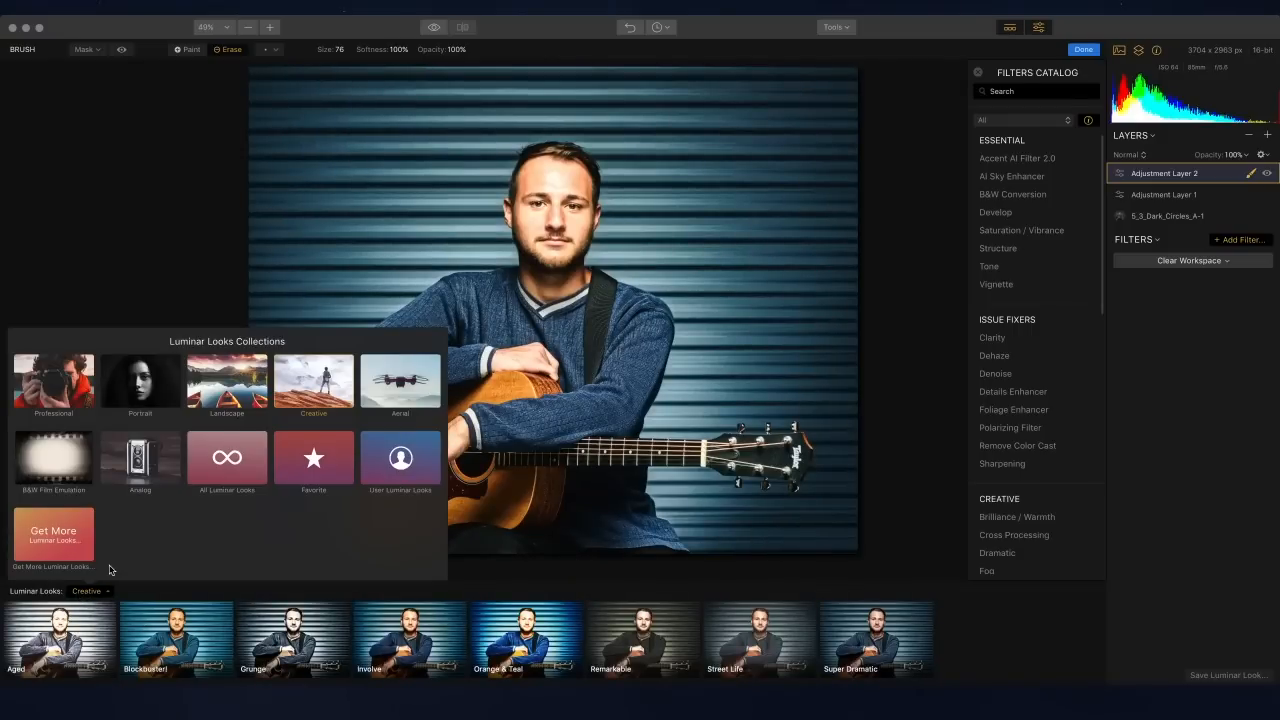
{"action": "left_click", "coordinate": [141, 478]}
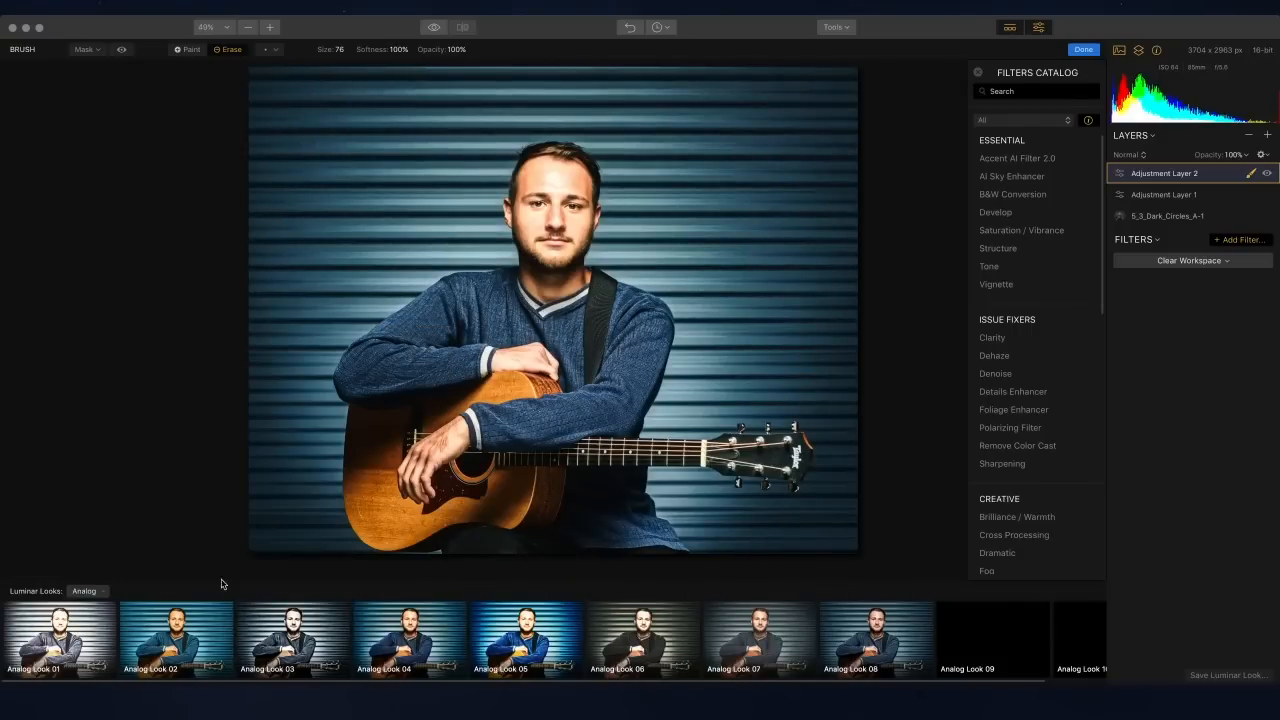
Step: Try Analog Look 04 and 05, and apply Analog Look 07 to the new layer with its Amount at 36
{"action": "left_click", "coordinate": [400, 637]}
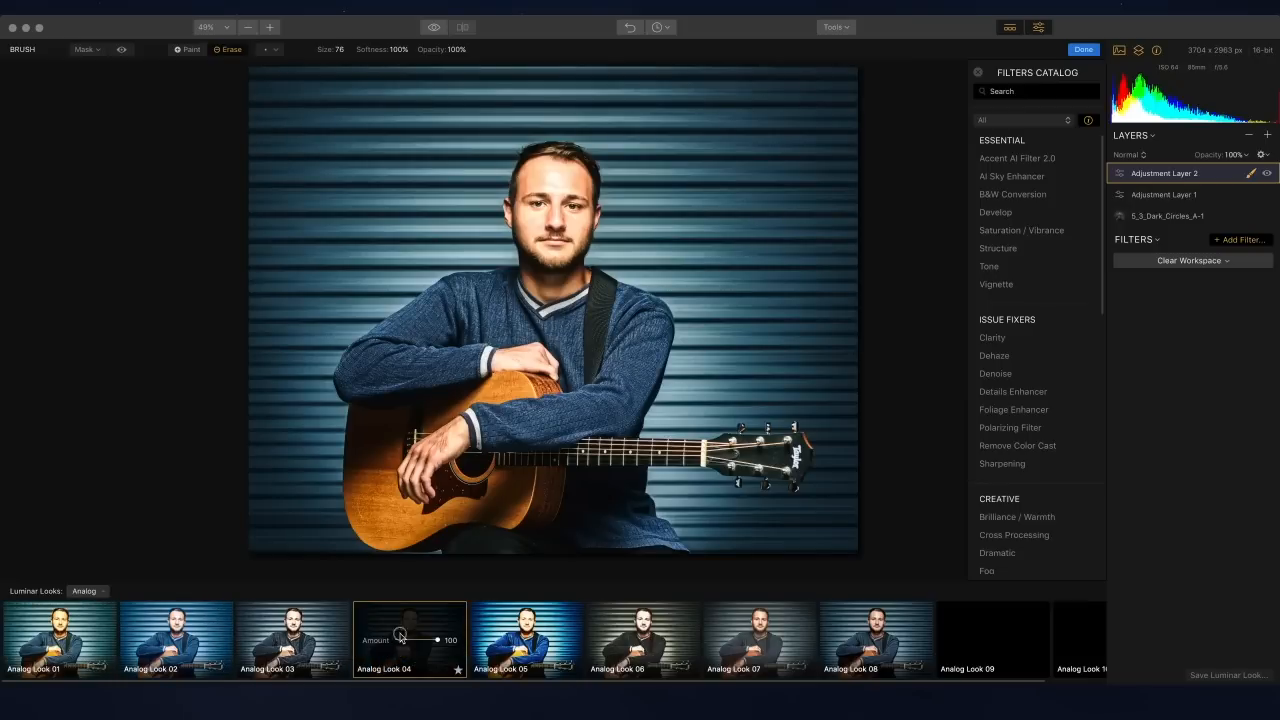
{"action": "left_click", "coordinate": [500, 640]}
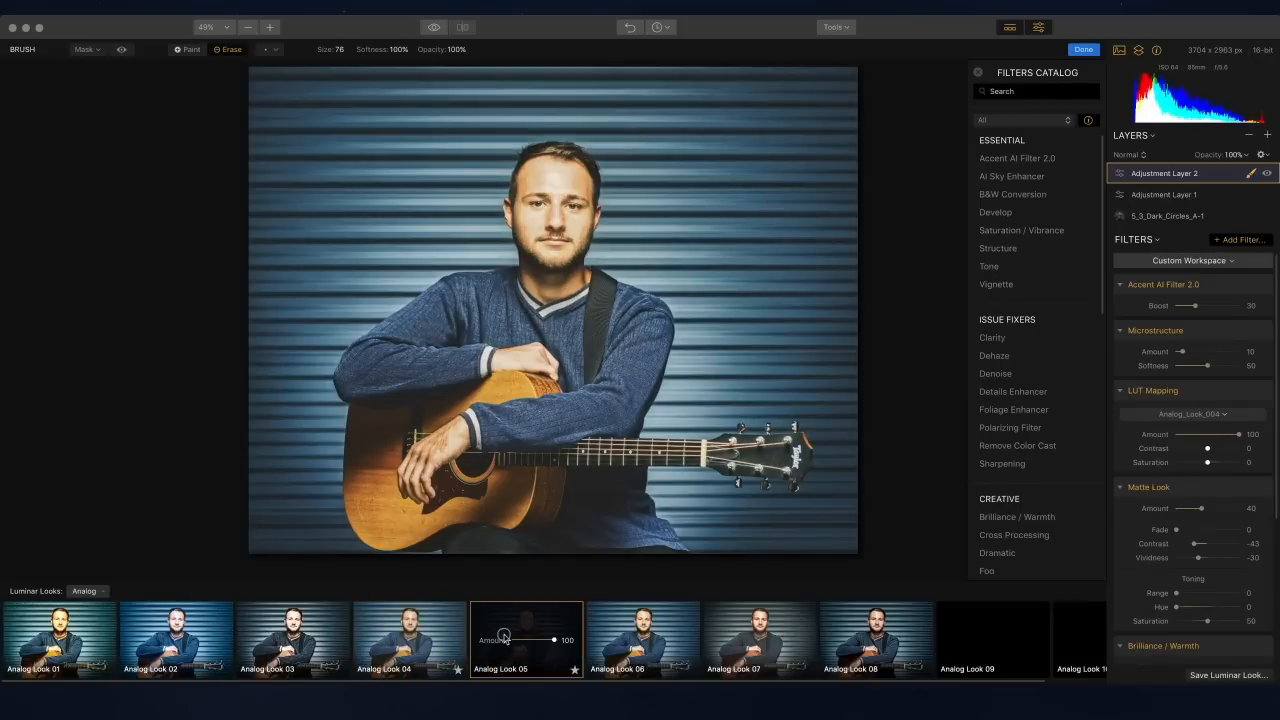
{"action": "left_click", "coordinate": [721, 632]}
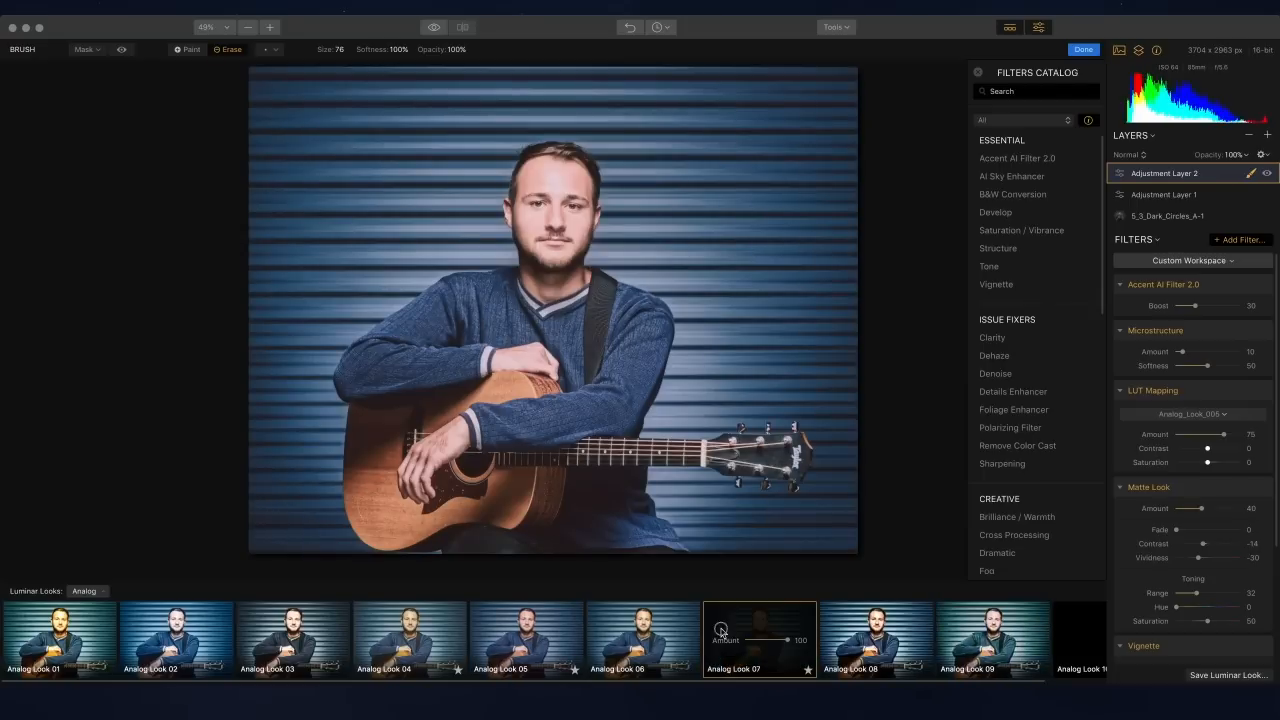
{"action": "left_click_drag", "start_coordinate": [777, 640], "coordinate": [760, 640]}
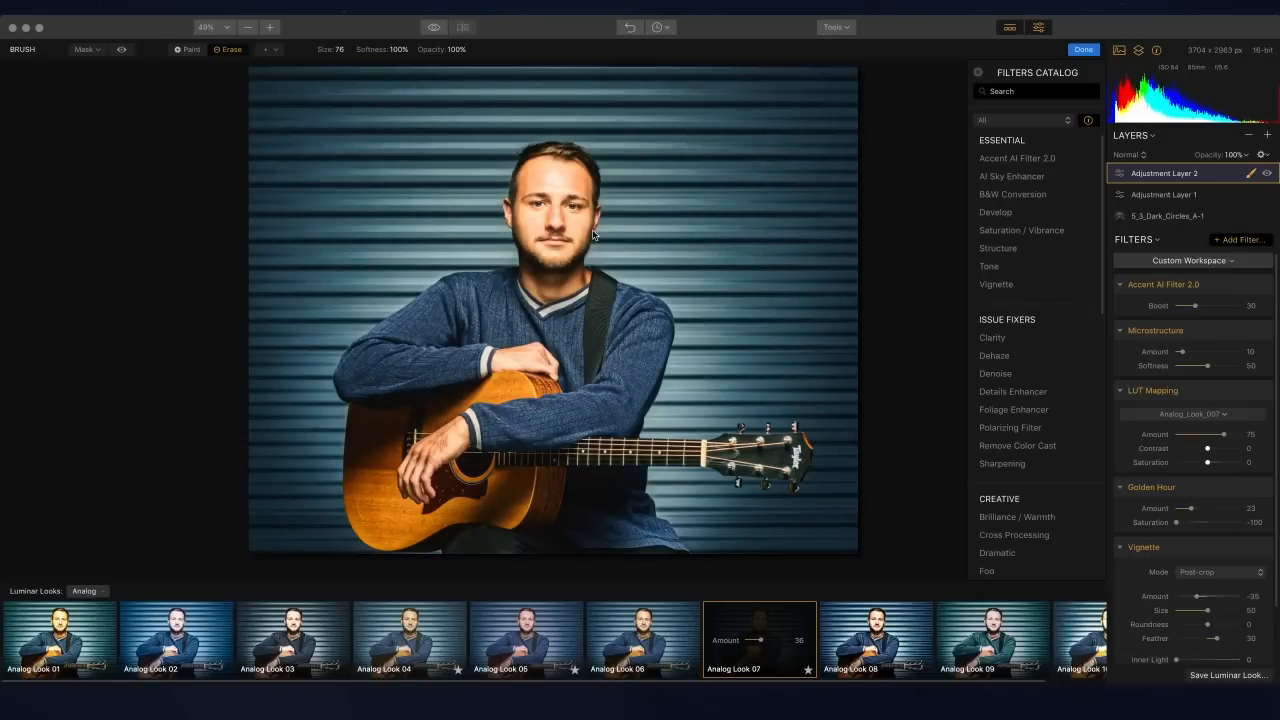
Step: Compare the portrait with its original, finish brush masking, and apply the Luminar Flex edits to the Photoshop smart object
{"action": "left_click", "coordinate": [426, 28]}
{"action": "left_click", "coordinate": [423, 28]}
{"action": "left_click", "coordinate": [1088, 50]}
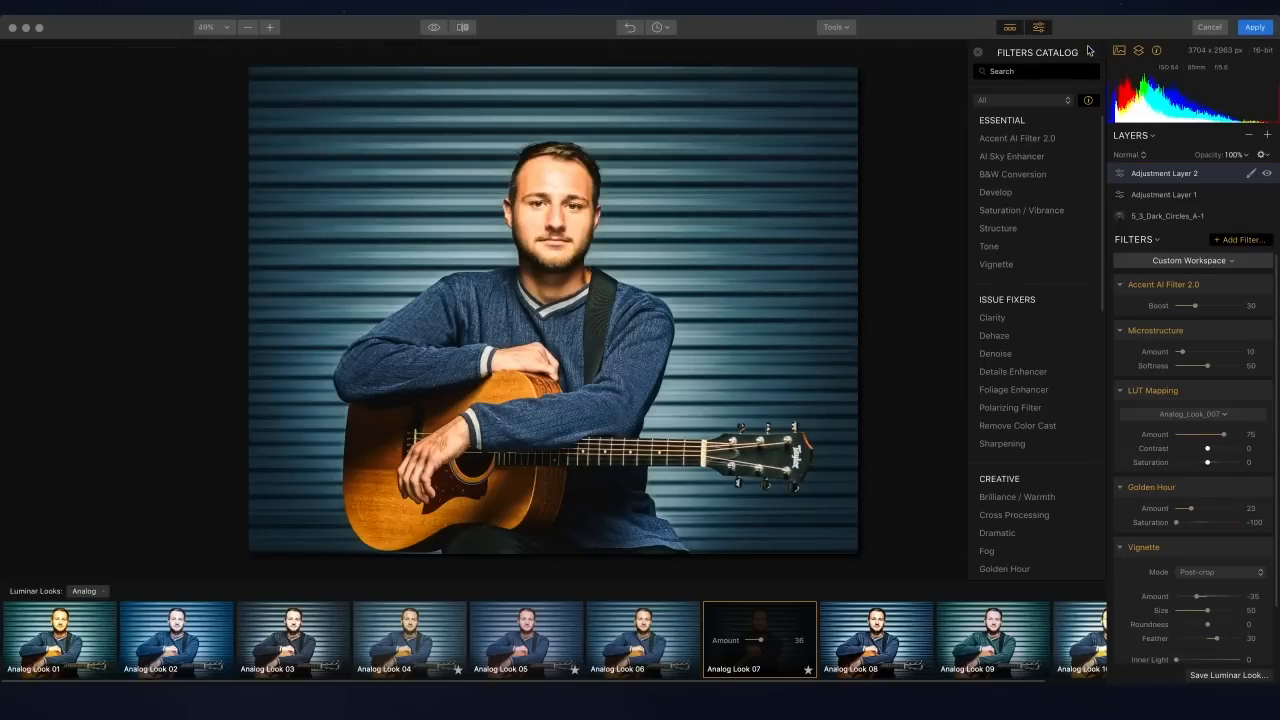
{"action": "left_click", "coordinate": [1255, 27]}
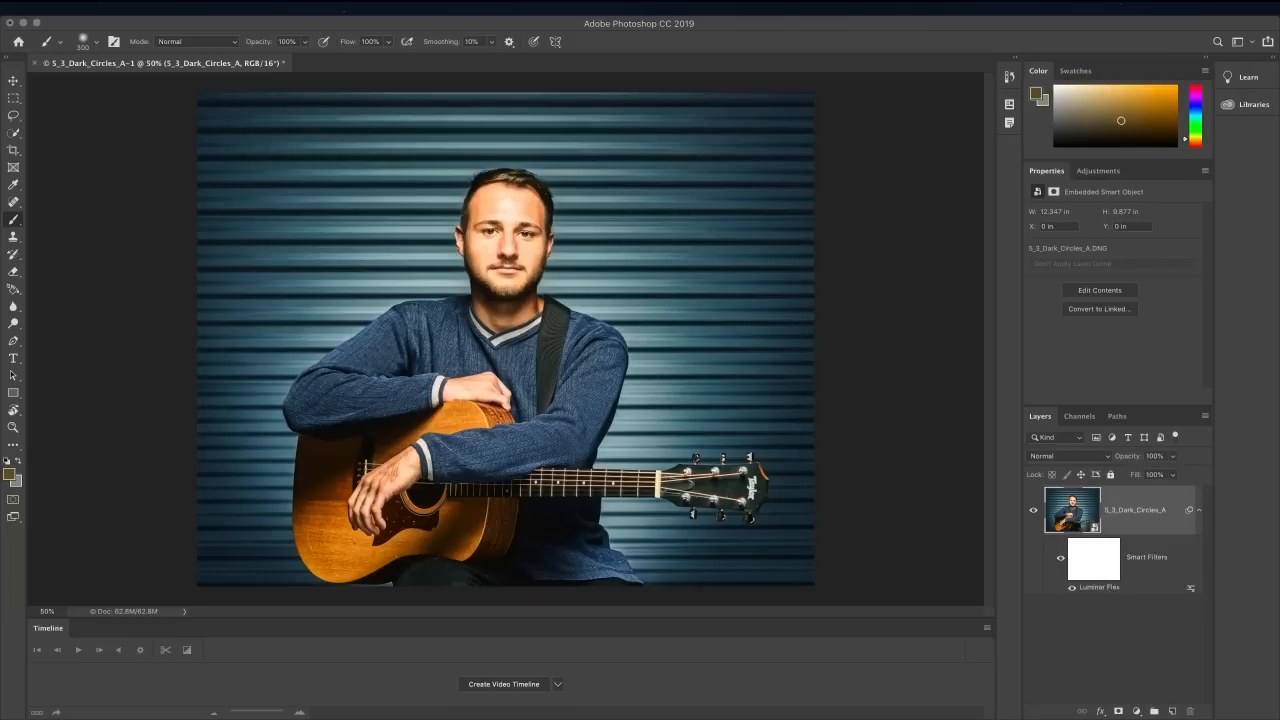
Step: Switch to Adobe Bridge and open the Landscape folder inside Demo
{"action": "key", "text": "super+h"}
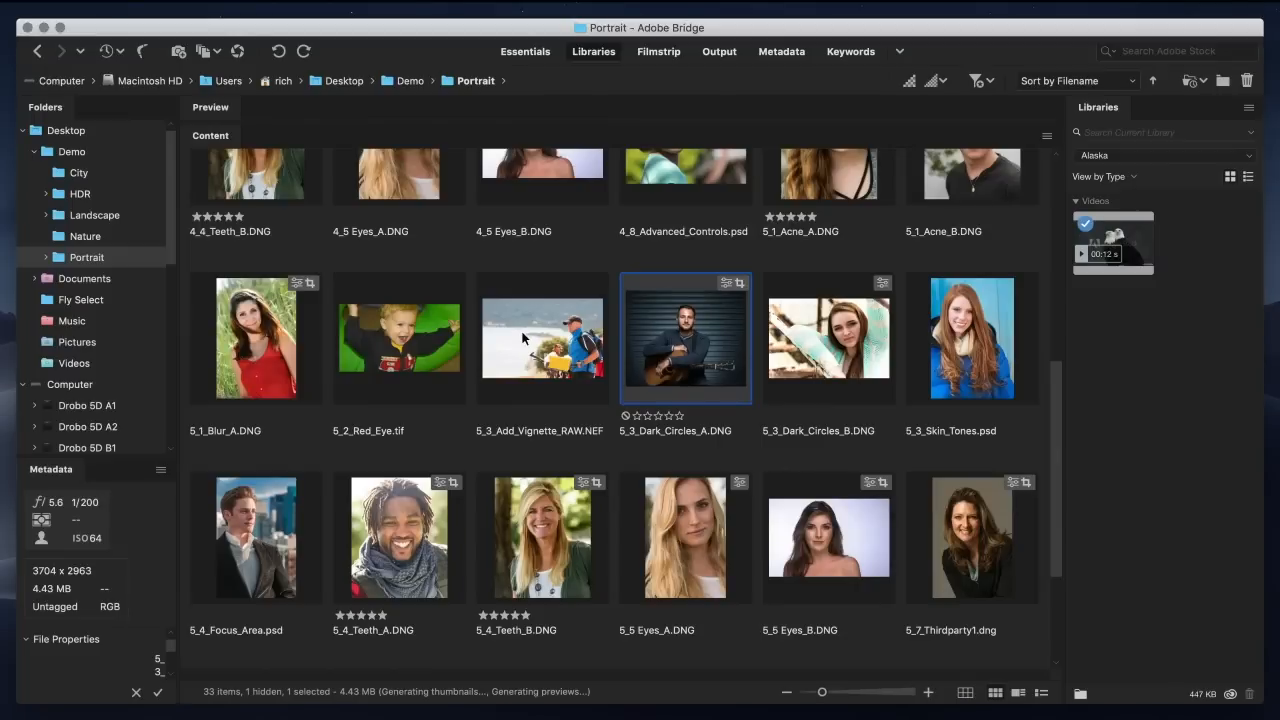
{"action": "key", "text": "super+Up"}
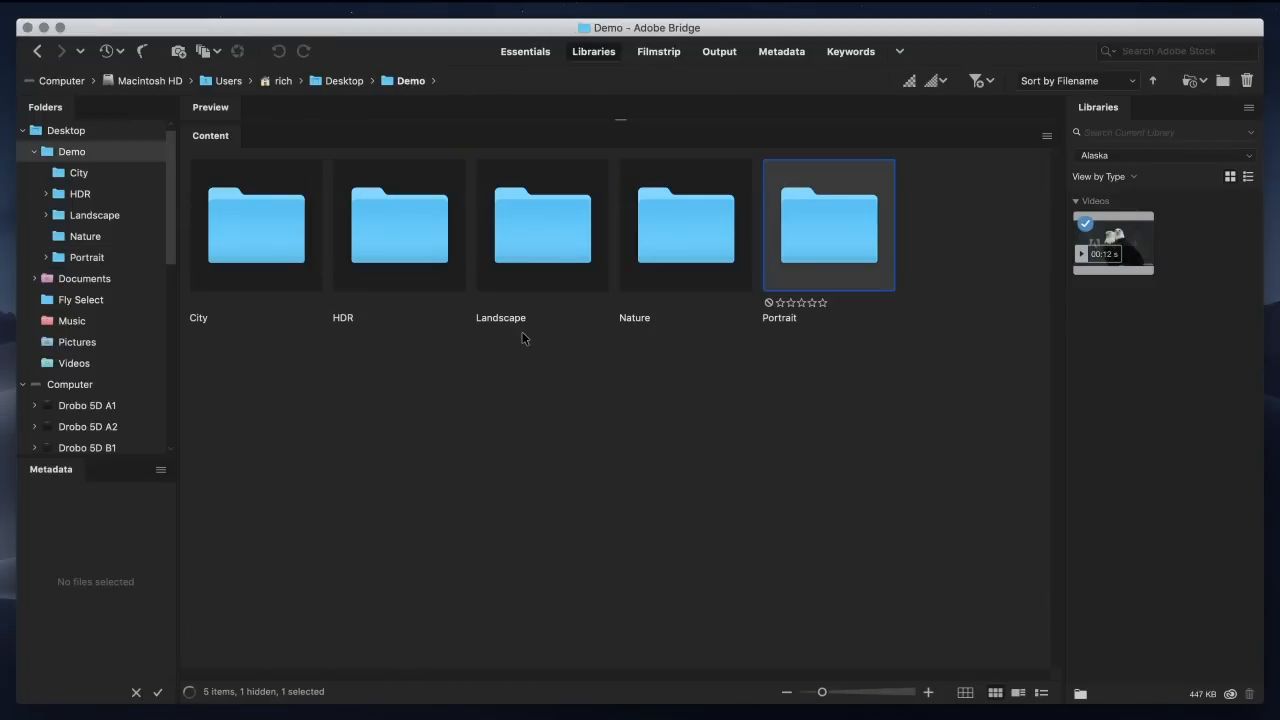
{"action": "key", "text": "Left"}
{"action": "key", "text": "Left"}
{"action": "key", "text": "super+Down"}
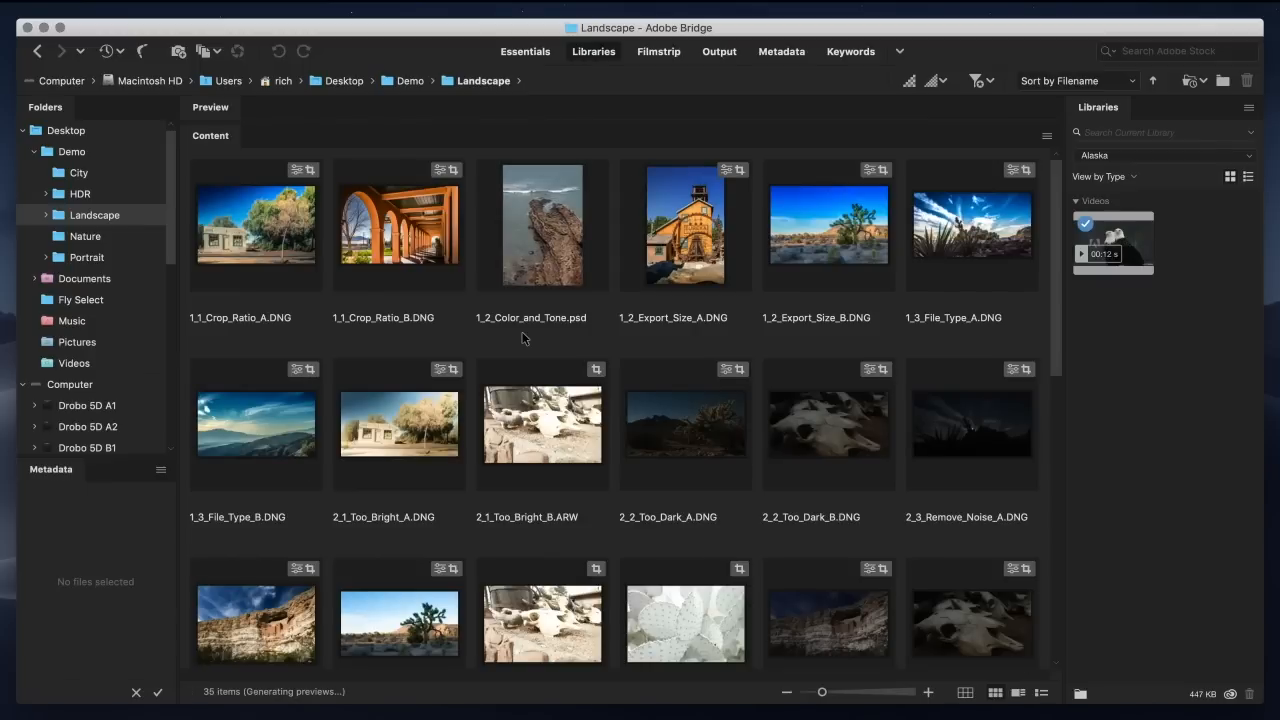
Step: Select 3_2_Too_Dark_A.DNG in the Landscape folder and open it in Camera Raw
{"action": "key", "text": "Right"}
{"action": "key", "text": "Down"}
{"action": "key", "text": "Down"}
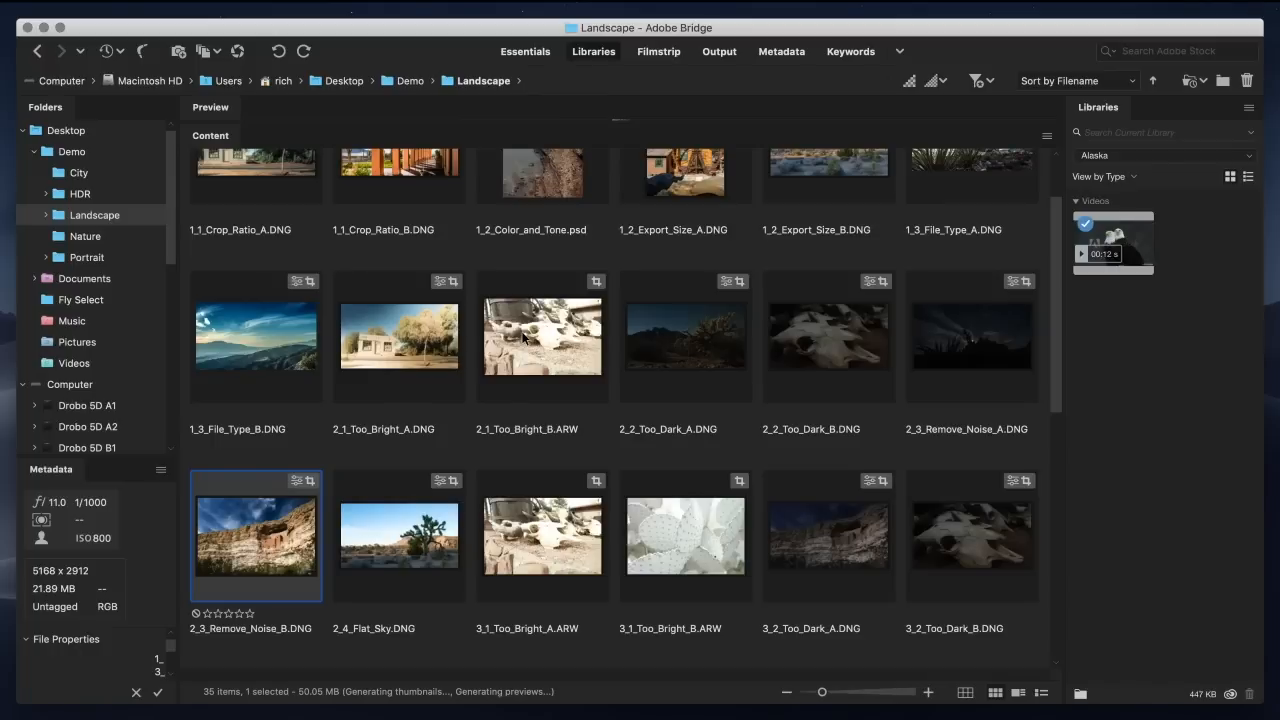
{"action": "key", "text": "Right"}
{"action": "key", "text": "Right"}
{"action": "key", "text": "Right"}
{"action": "key", "text": "Right"}
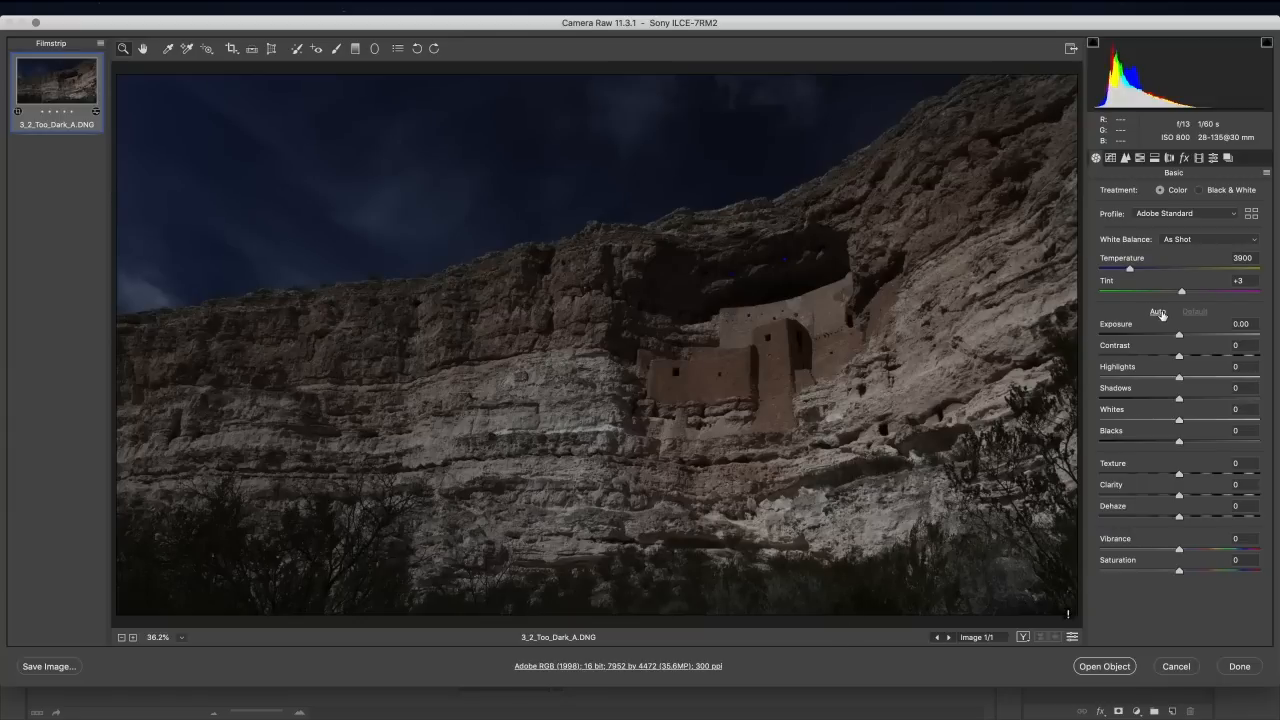
Step: Apply Auto tone adjustments to the dark cliff photo and open it in Photoshop as a smart object
{"action": "left_click", "coordinate": [1158, 312]}
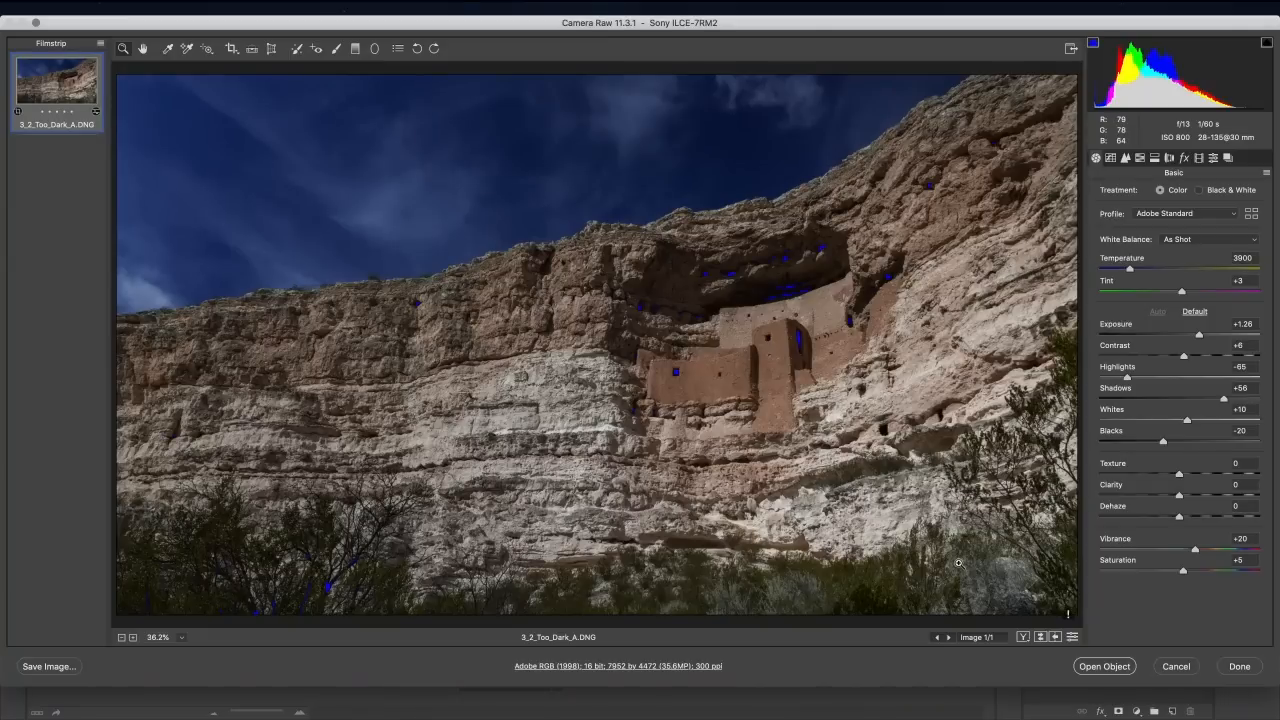
{"action": "left_click", "coordinate": [1104, 666]}
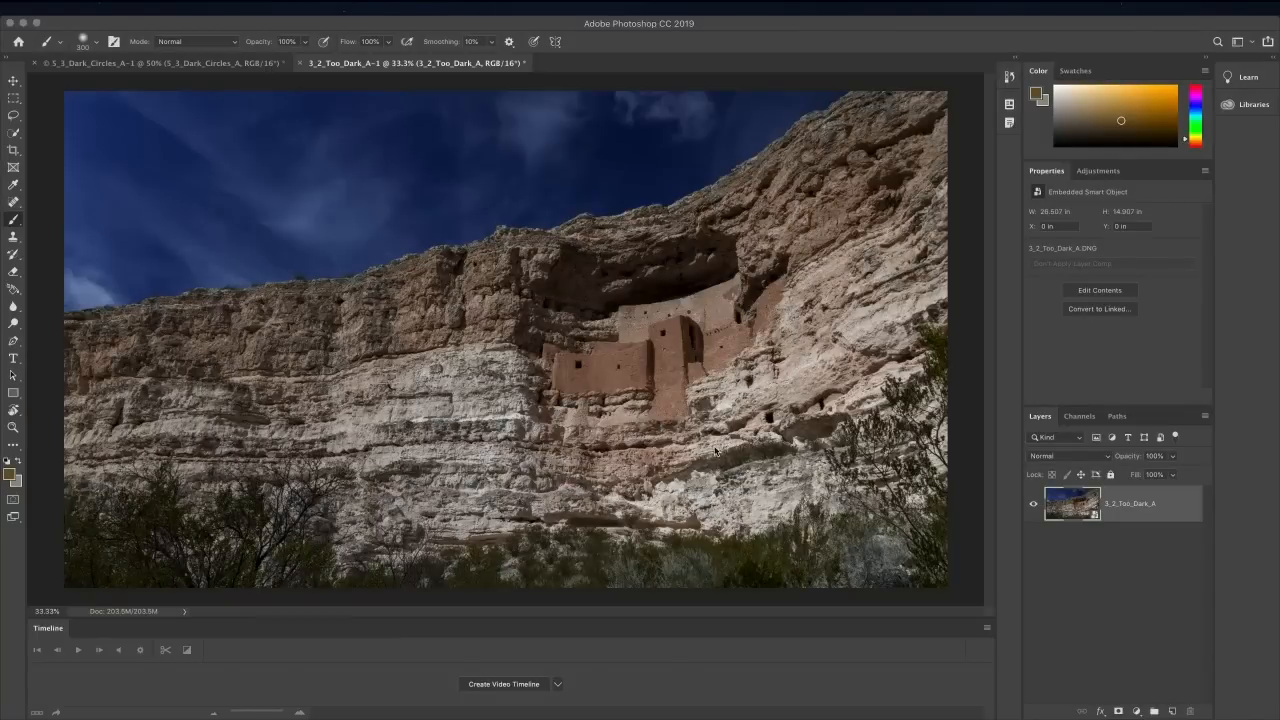
Step: Open the 3_2_Too_Dark_A smart object in the Luminar Flex plugin
{"action": "left_click", "coordinate": [329, 8]}
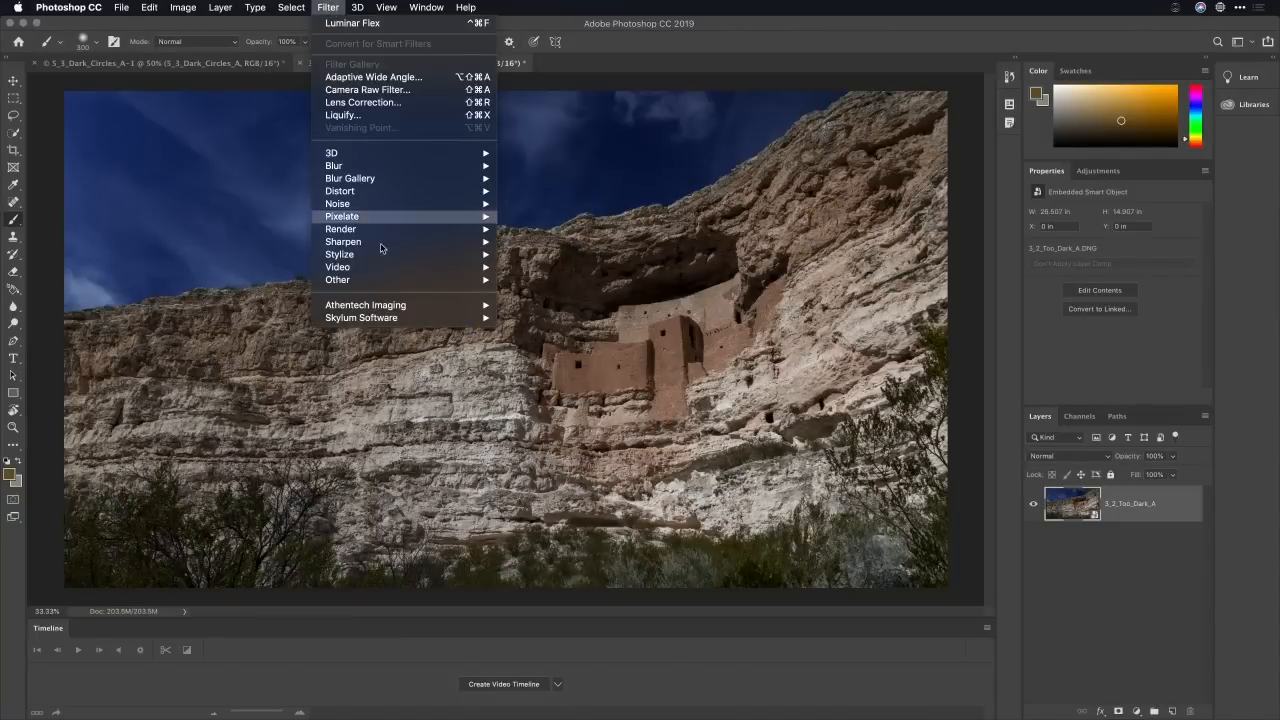
{"action": "mouse_move", "coordinate": [389, 325]}
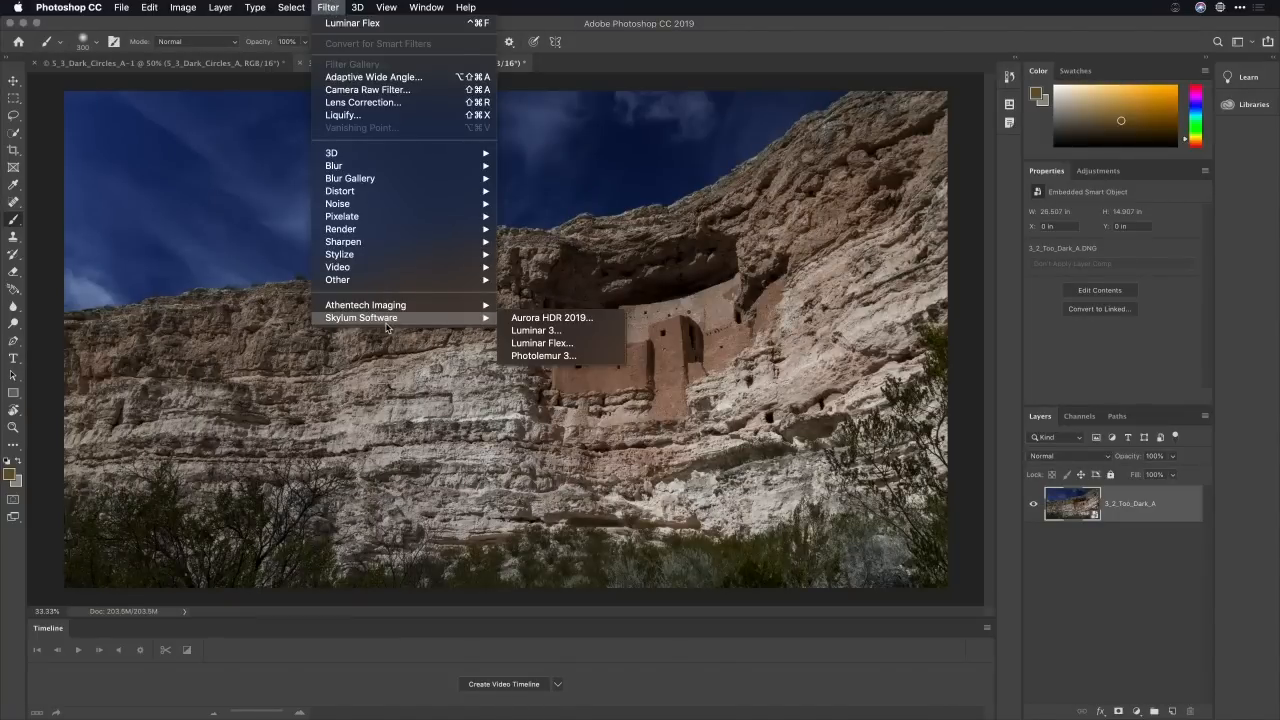
{"action": "left_click", "coordinate": [555, 355]}
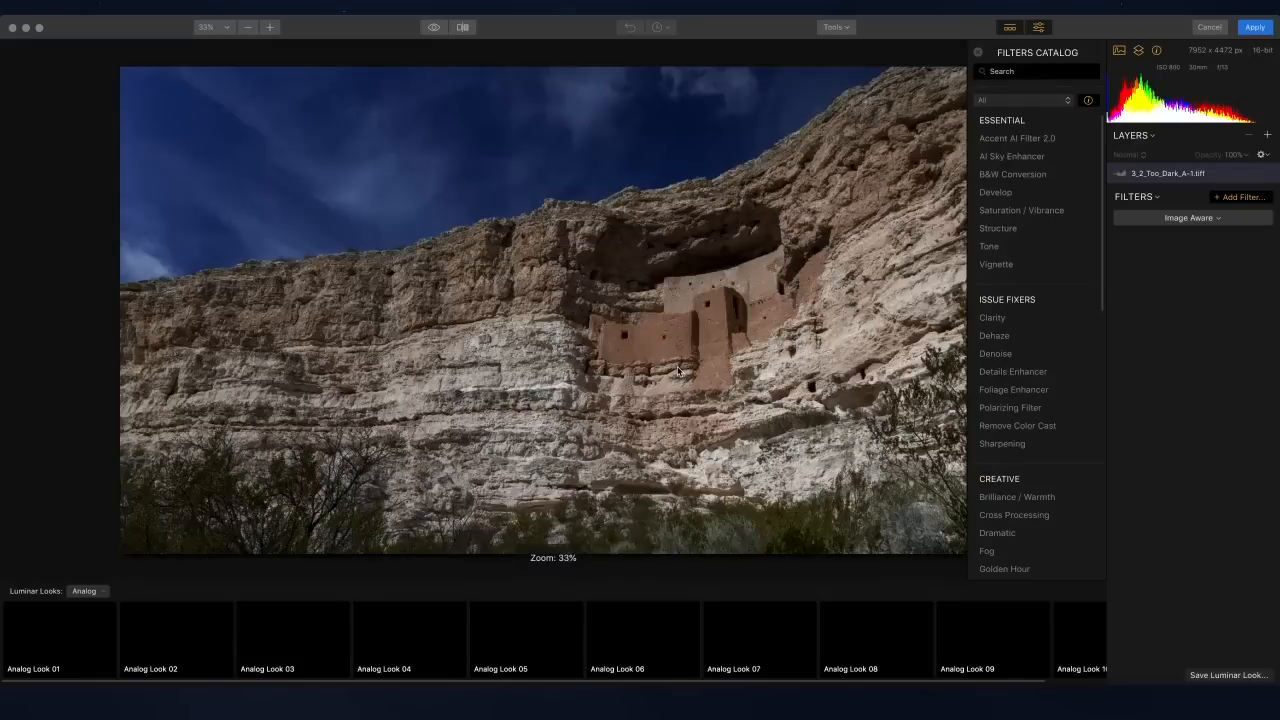
Step: Keep the Image Aware workspace and set Accent AI Boost to 79, AI Sky Enhancer Amount to 30 and Vibrance to -16
{"action": "left_click", "coordinate": [1205, 218]}
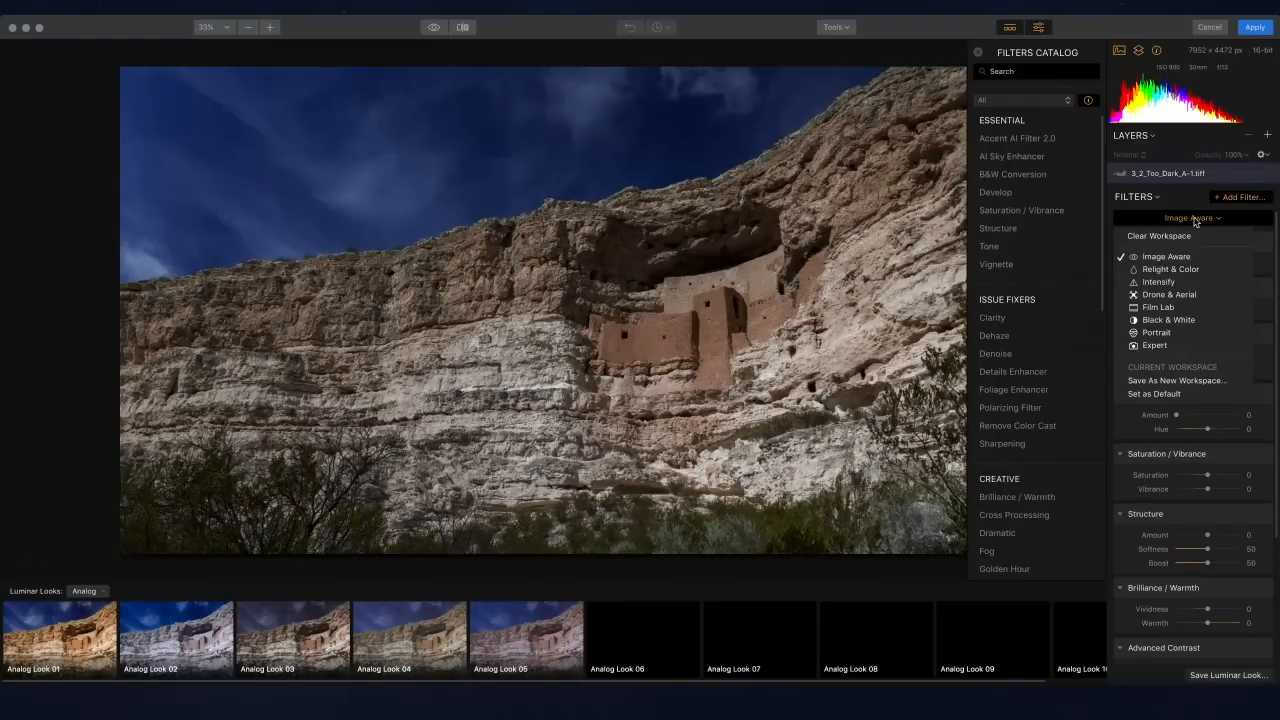
{"action": "left_click", "coordinate": [1197, 218]}
{"action": "left_click_drag", "start_coordinate": [1192, 267], "coordinate": [1229, 274]}
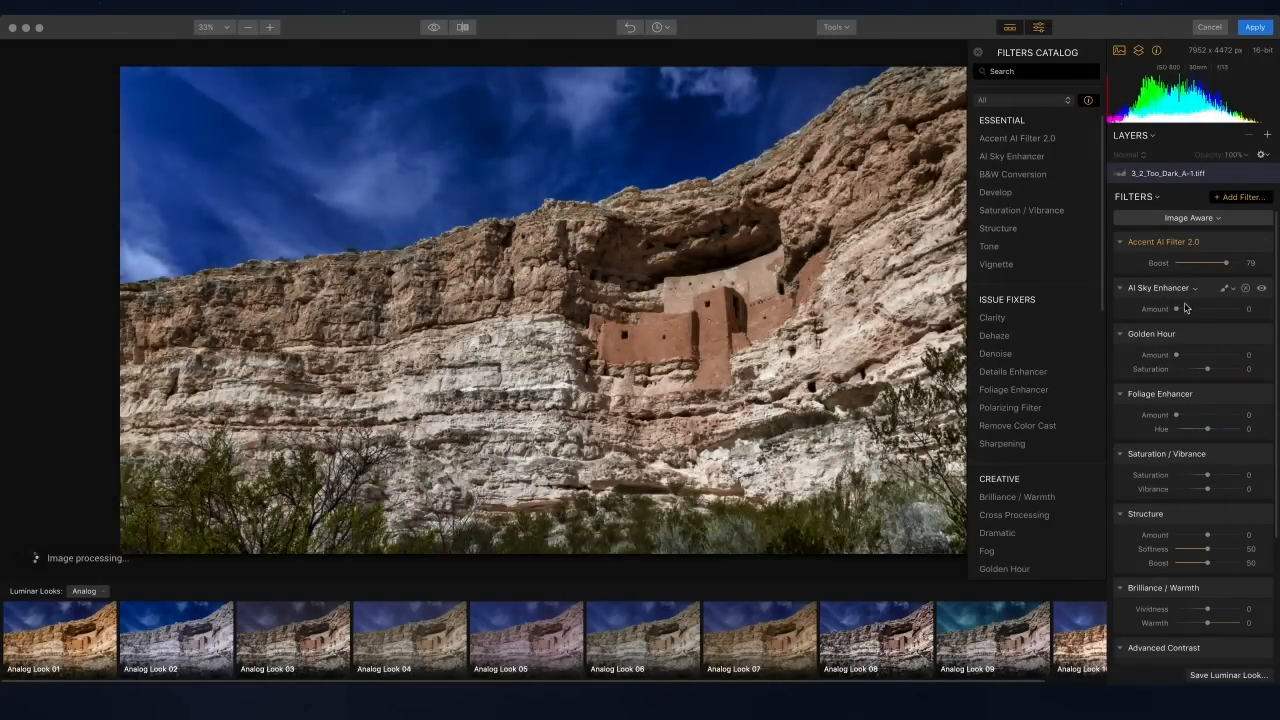
{"action": "mouse_move", "coordinate": [1177, 309]}
{"action": "left_mouse_down"}
{"action": "mouse_move", "coordinate": [1214, 311]}
{"action": "mouse_move", "coordinate": [1194, 316]}
{"action": "left_mouse_up"}
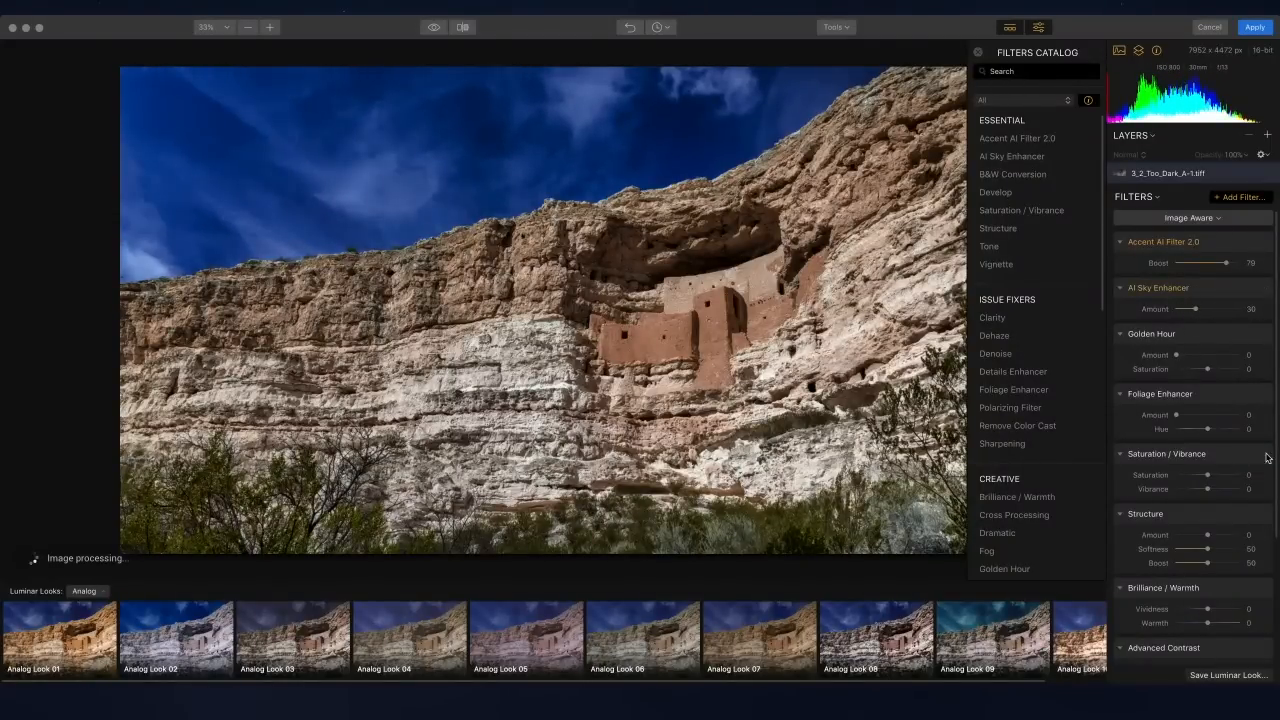
{"action": "left_click_drag", "start_coordinate": [1207, 489], "coordinate": [1203, 494]}
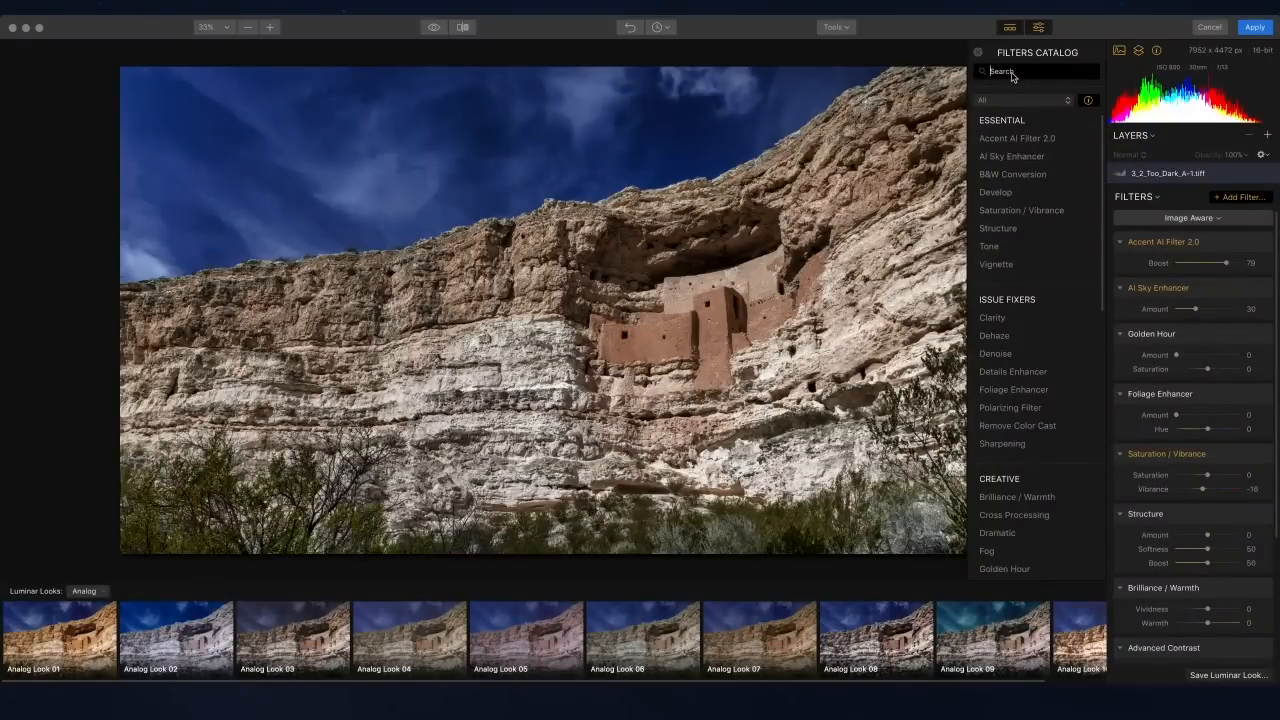
Step: Search the filters catalog for "grad" and add the Adjustable Gradient filter
{"action": "type", "text": "ra"}
{"action": "type", "text": "a"}
{"action": "type", "text": "d"}
{"action": "key", "text": "BackSpace"}
{"action": "key", "text": "BackSpace"}
{"action": "type", "text": "d"}
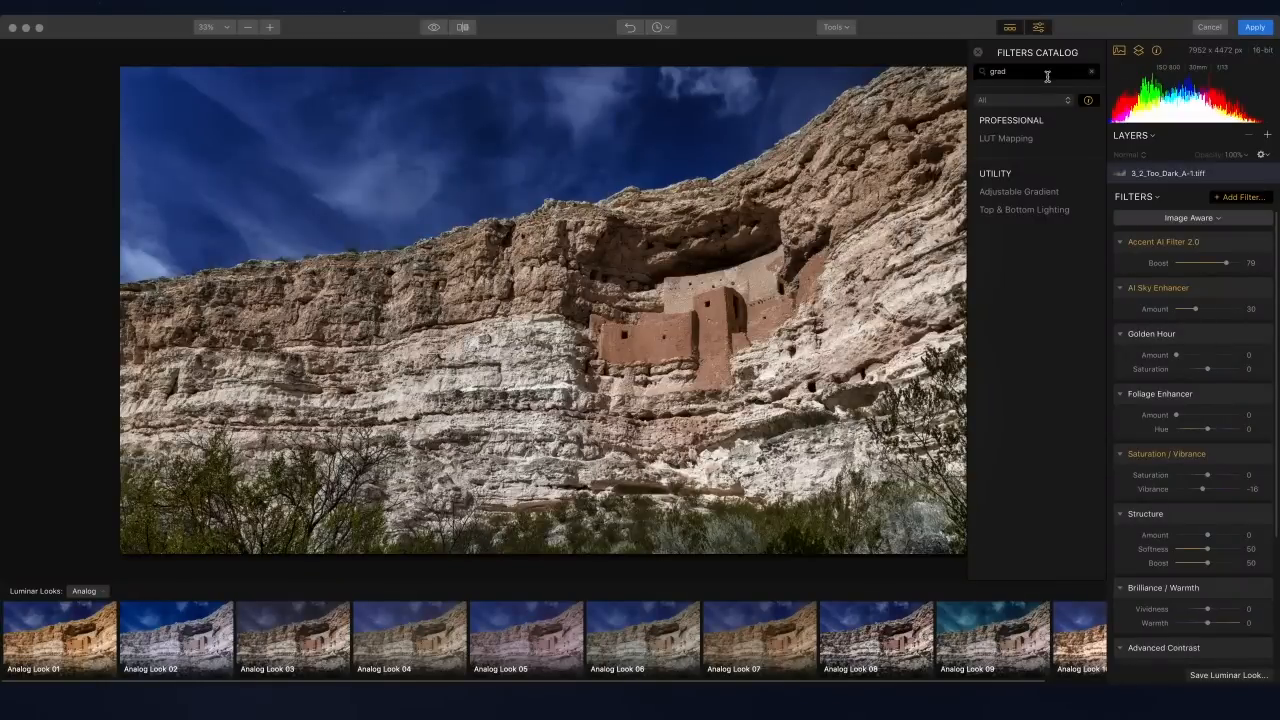
{"action": "mouse_move", "coordinate": [1032, 196]}
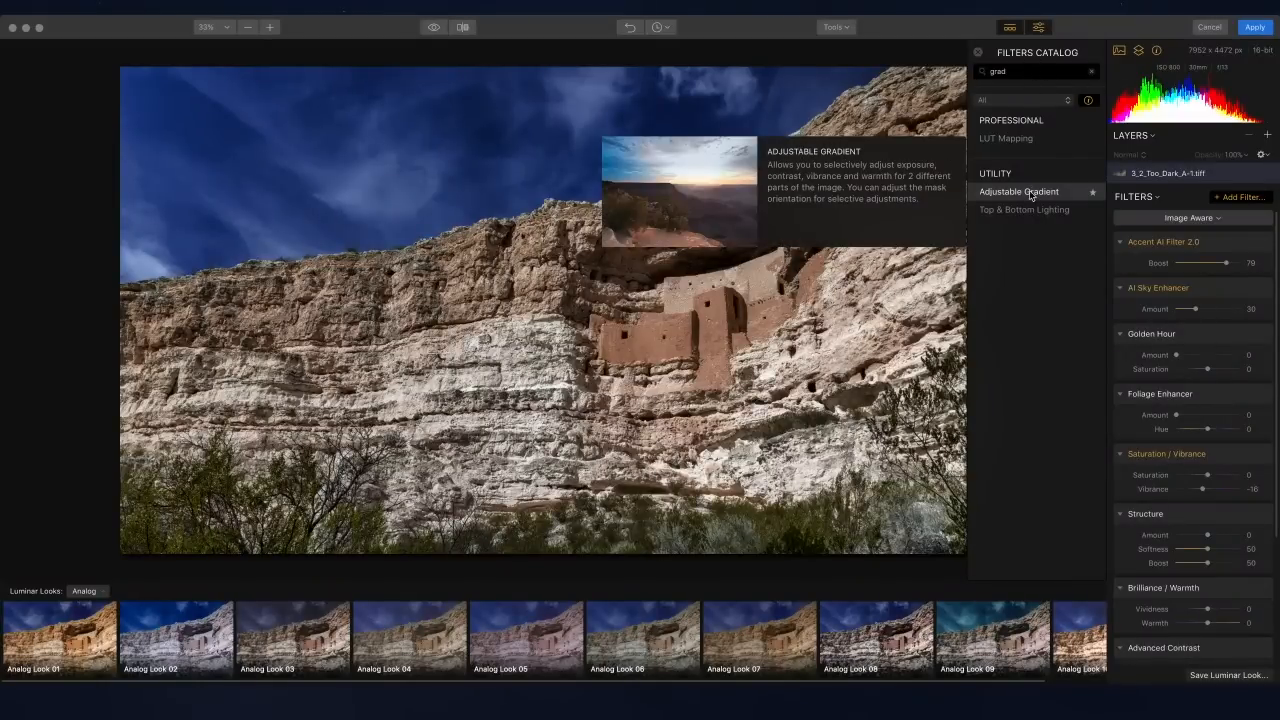
{"action": "left_click", "coordinate": [1030, 193]}
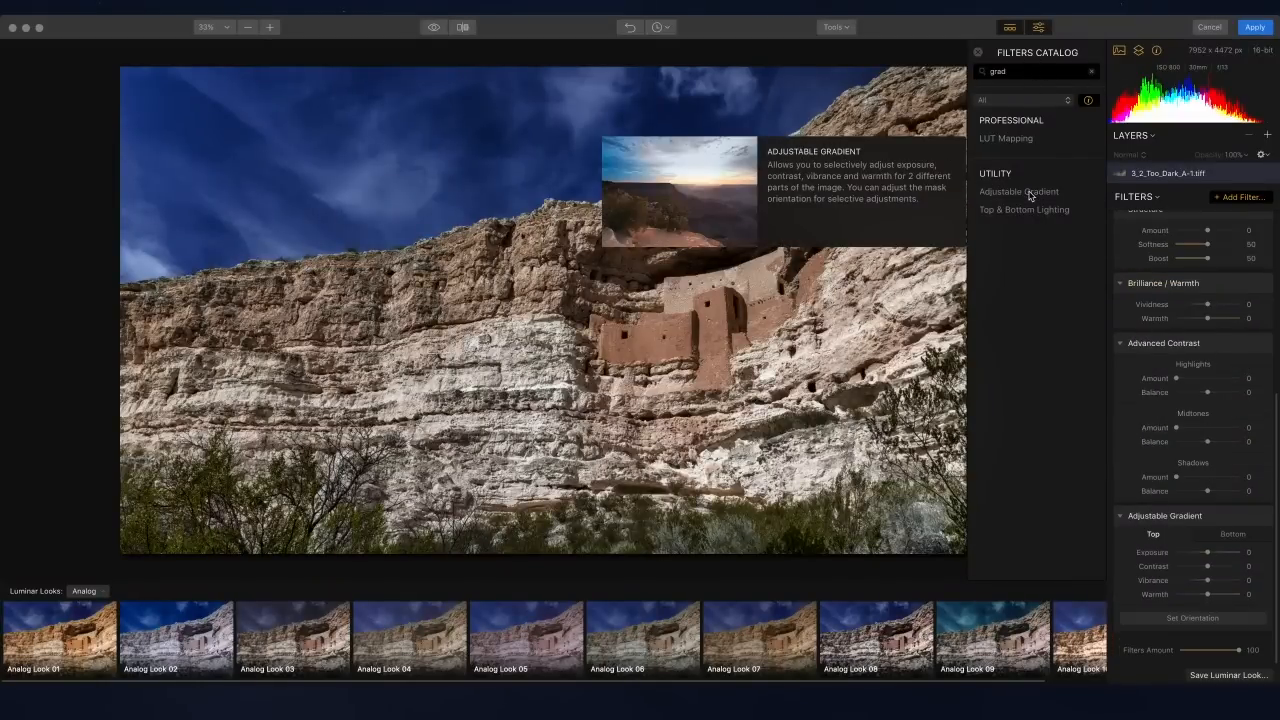
Step: Orient the gradient at 16° rotation, blend 72 and shift 52, and set its bottom Exposure to -51, Contrast to 33 and Vibrance to 52
{"action": "left_click", "coordinate": [1212, 621]}
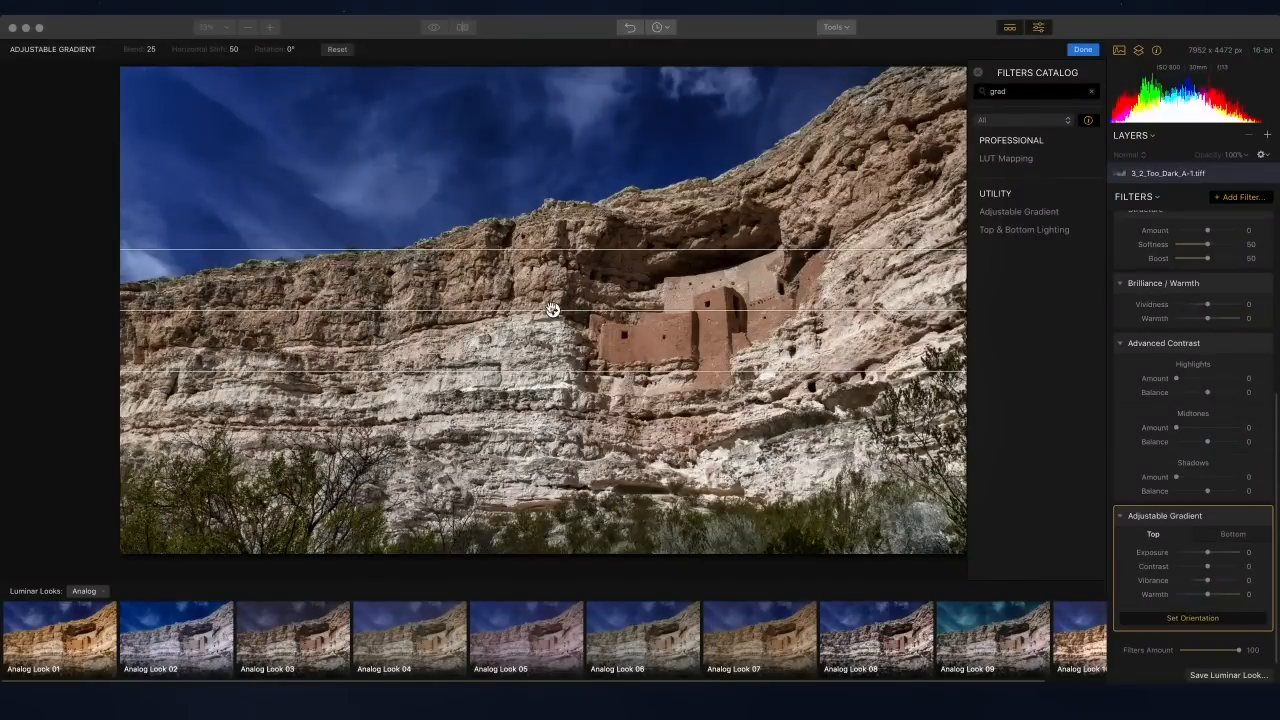
{"action": "left_click_drag", "start_coordinate": [552, 309], "coordinate": [646, 505]}
{"action": "left_click", "coordinate": [1233, 534]}
{"action": "mouse_move", "coordinate": [1207, 556]}
{"action": "left_mouse_down"}
{"action": "mouse_move", "coordinate": [1191, 555]}
{"action": "mouse_move", "coordinate": [1217, 566]}
{"action": "left_mouse_up"}
{"action": "left_click", "coordinate": [1225, 581]}
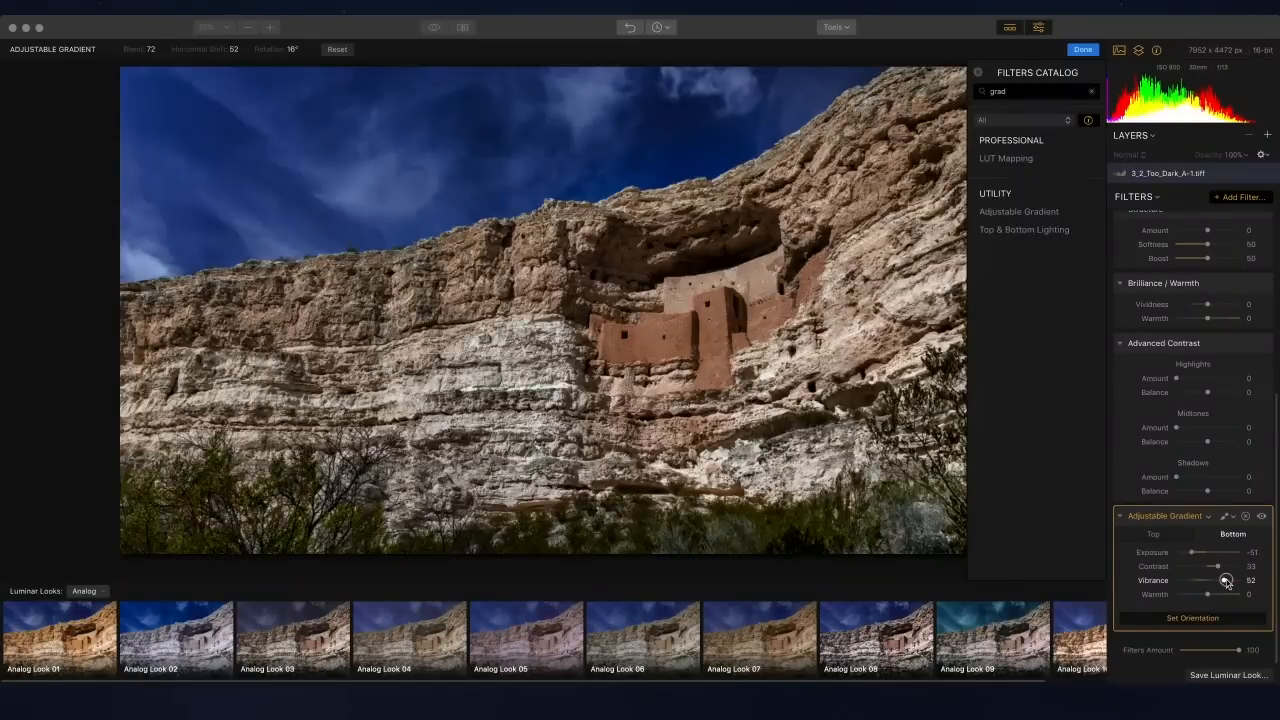
Step: Set the gradient's top Warmth to -2 and Exposure to 6, finish its orientation, and compare the photo with the original
{"action": "left_click", "coordinate": [1158, 536]}
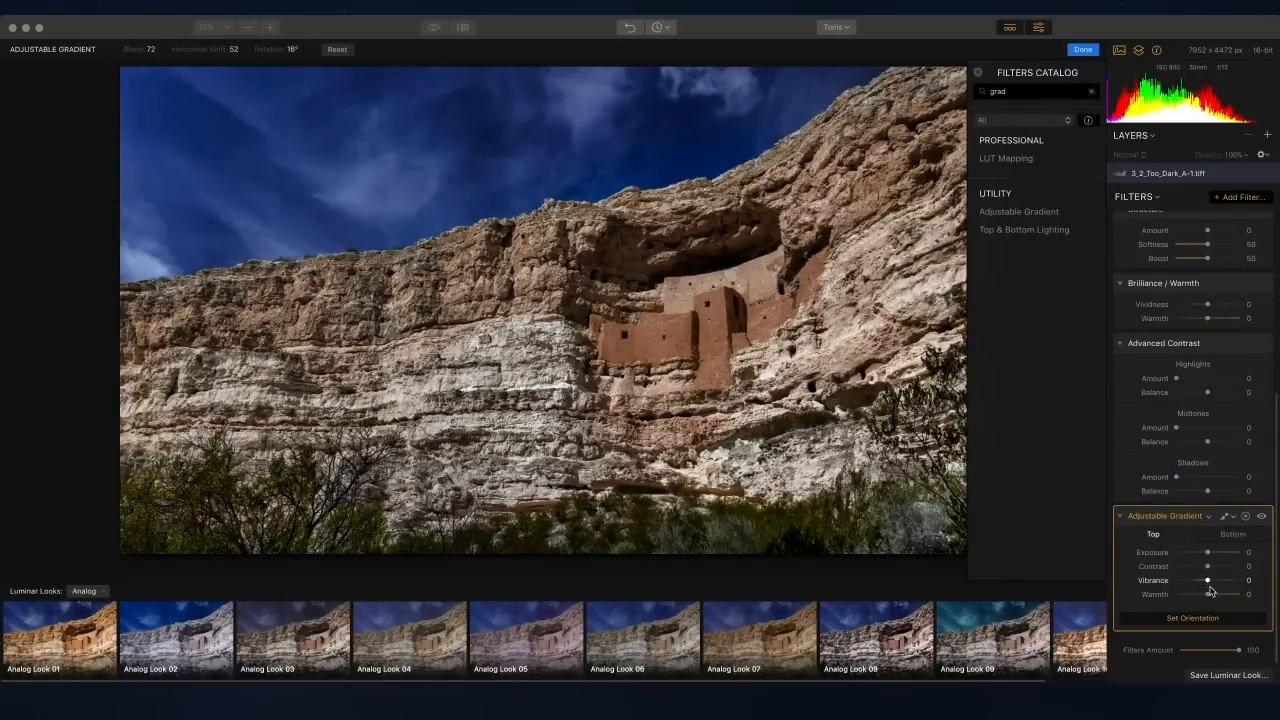
{"action": "left_click_drag", "start_coordinate": [1208, 594], "coordinate": [1210, 553]}
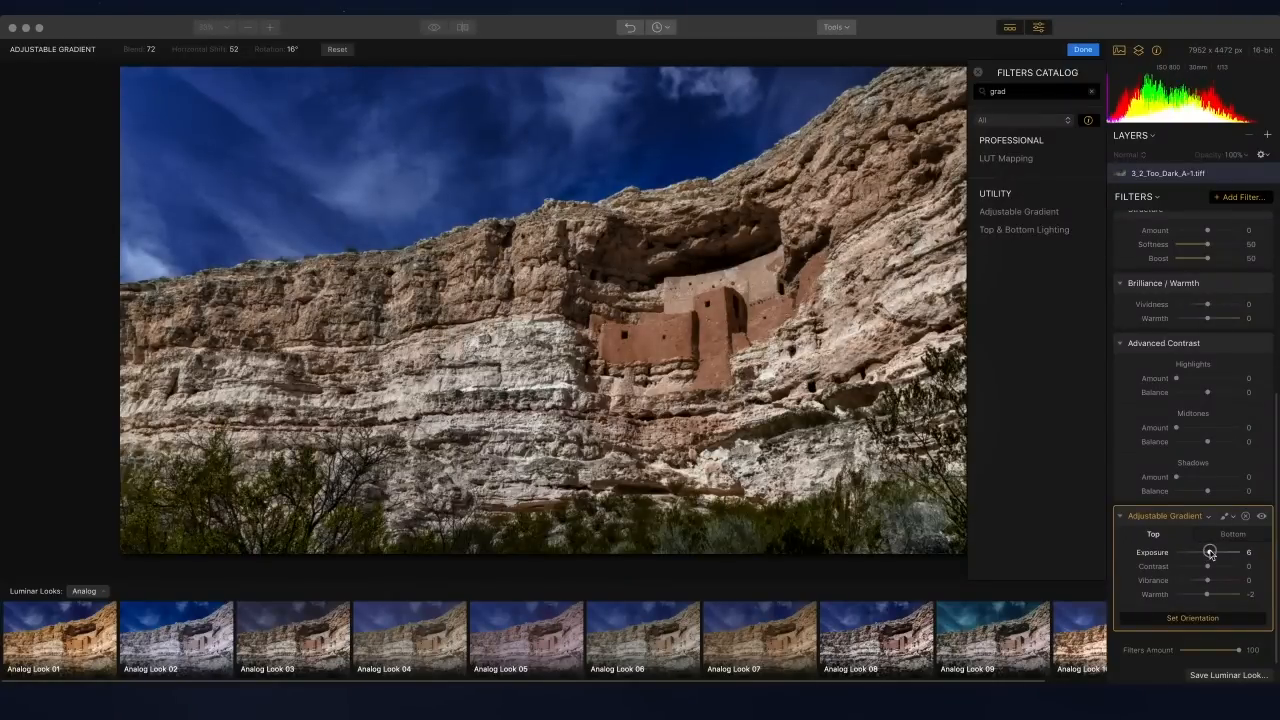
{"action": "mouse_move", "coordinate": [621, 323]}
{"action": "left_click", "coordinate": [1083, 50]}
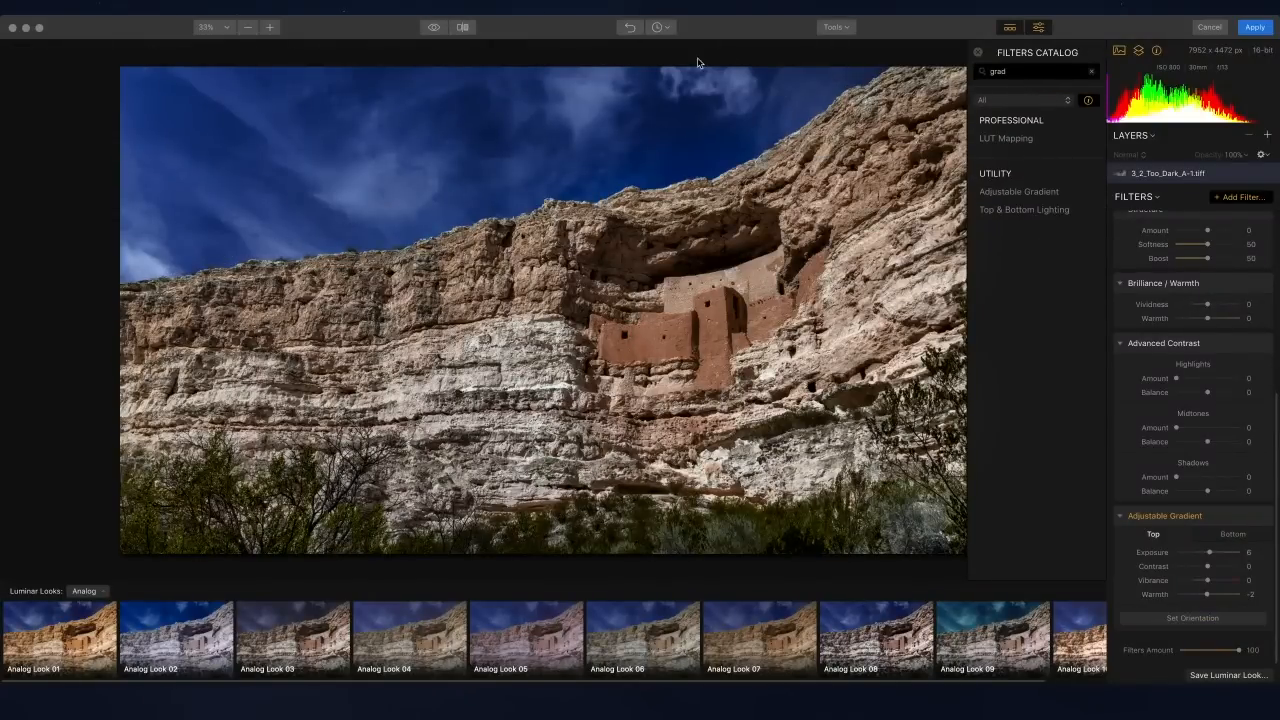
{"action": "left_click", "coordinate": [431, 27]}
{"action": "left_click", "coordinate": [430, 27]}
{"action": "left_click", "coordinate": [425, 25]}
{"action": "left_click", "coordinate": [423, 25]}
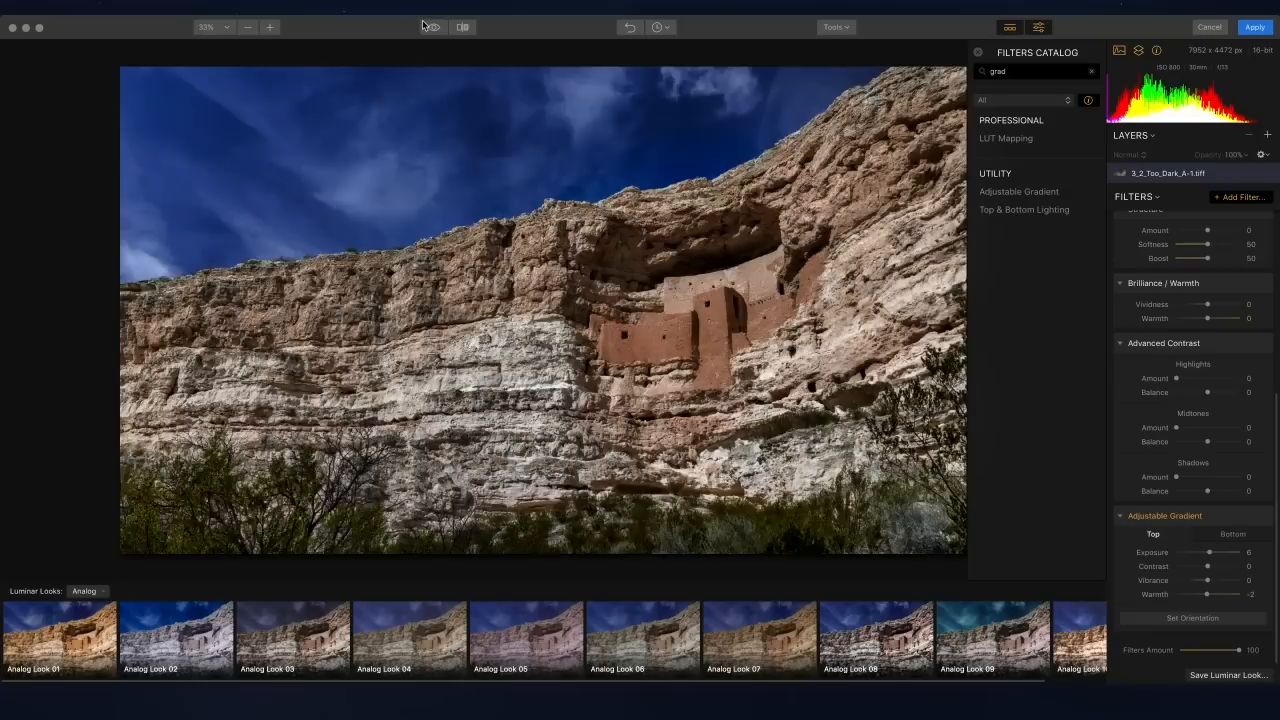
Step: Search the filters catalog for "deta" and add the Details Enhancer filter
{"action": "double_click", "coordinate": [1016, 72]}
{"action": "type", "text": "deta"}
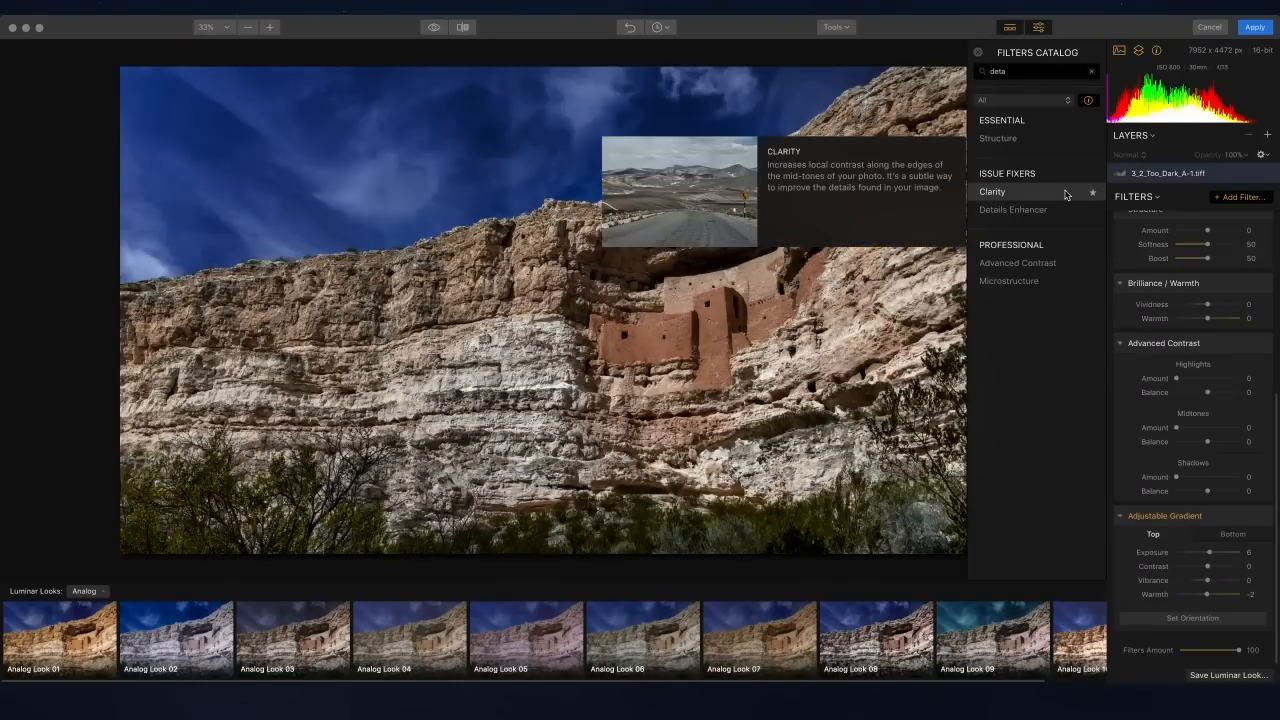
{"action": "mouse_move", "coordinate": [1054, 211]}
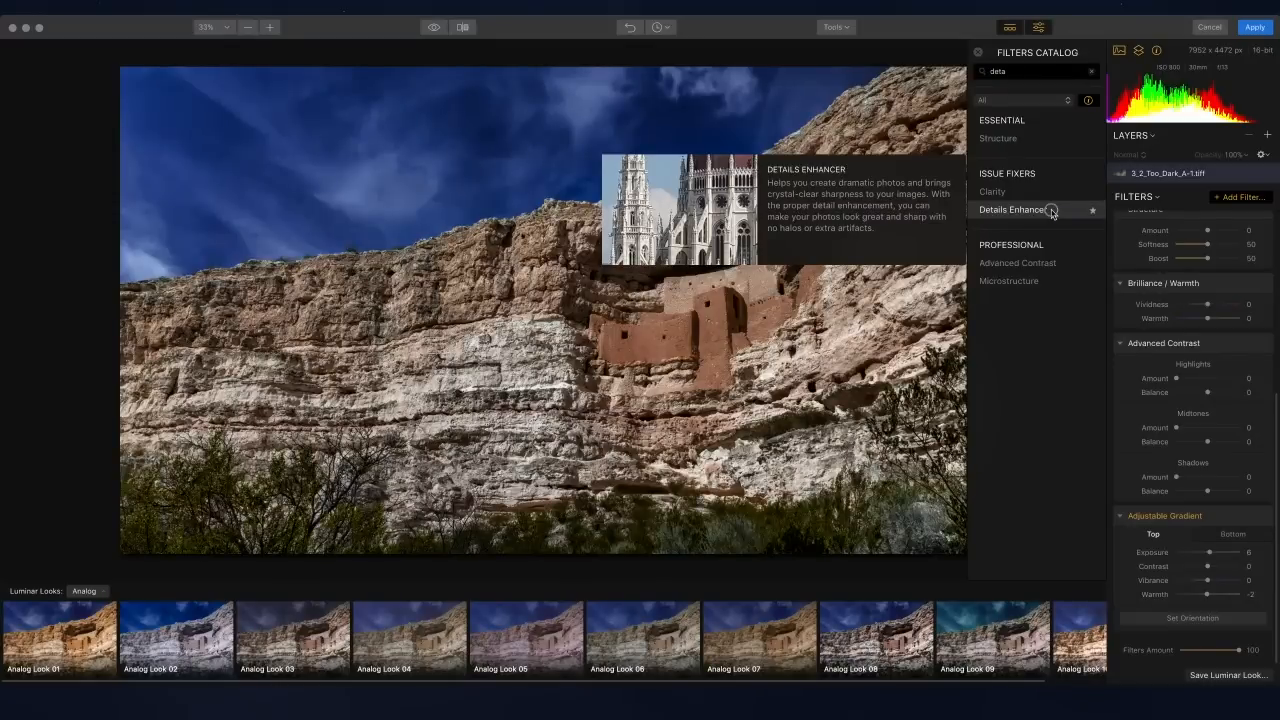
{"action": "left_click", "coordinate": [1052, 213]}
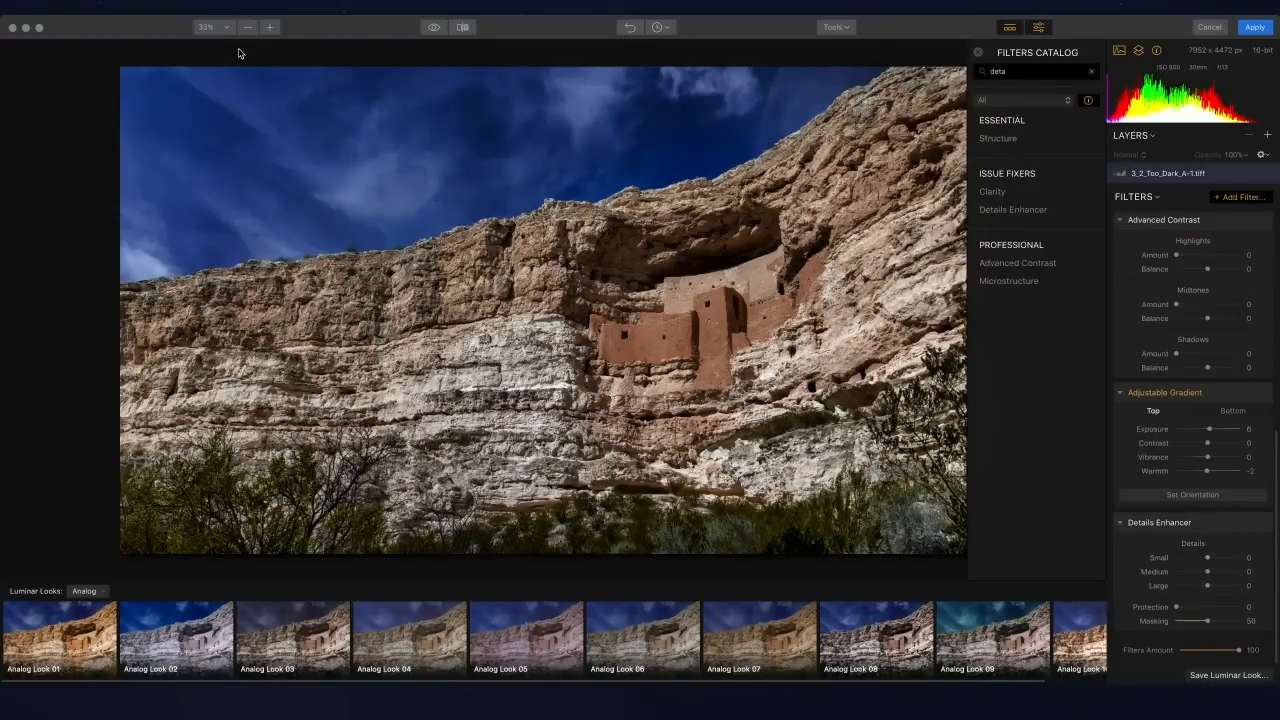
Step: Viewing the cliff at 100%, set the Details Enhancer to Small 57, Medium -26 and Large -64
{"action": "left_click", "coordinate": [270, 28]}
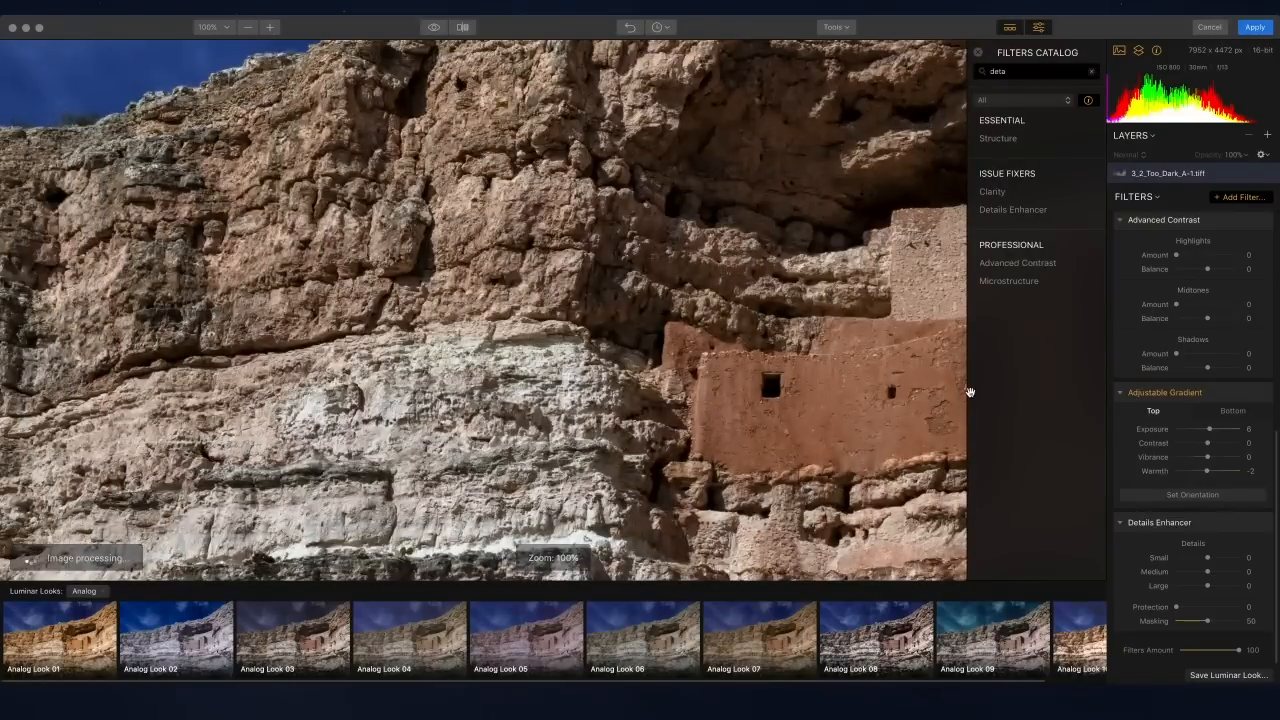
{"action": "mouse_move", "coordinate": [1218, 563]}
{"action": "left_mouse_down"}
{"action": "mouse_move", "coordinate": [1244, 567]}
{"action": "mouse_move", "coordinate": [1229, 565]}
{"action": "left_mouse_up"}
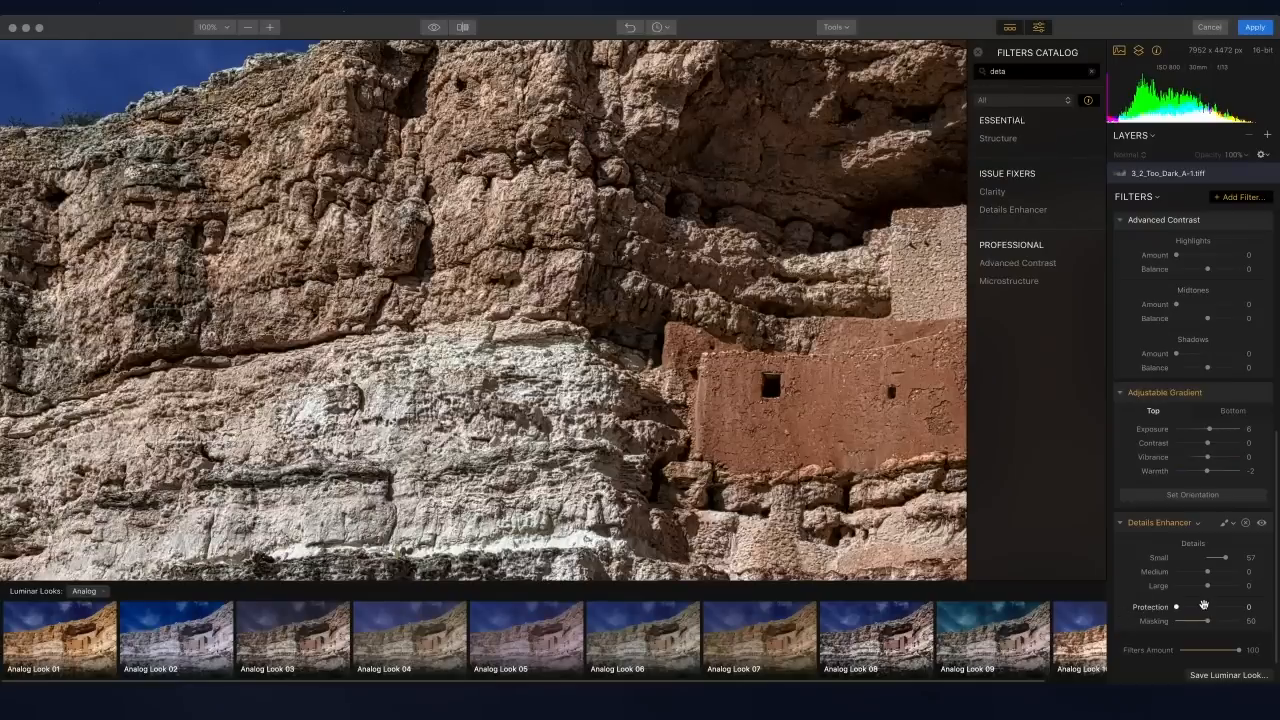
{"action": "left_click_drag", "start_coordinate": [1208, 572], "coordinate": [1214, 572]}
{"action": "mouse_move", "coordinate": [1207, 585]}
{"action": "left_mouse_down"}
{"action": "mouse_move", "coordinate": [1175, 586]}
{"action": "mouse_move", "coordinate": [1187, 586]}
{"action": "left_mouse_up"}
{"action": "left_click", "coordinate": [1199, 574]}
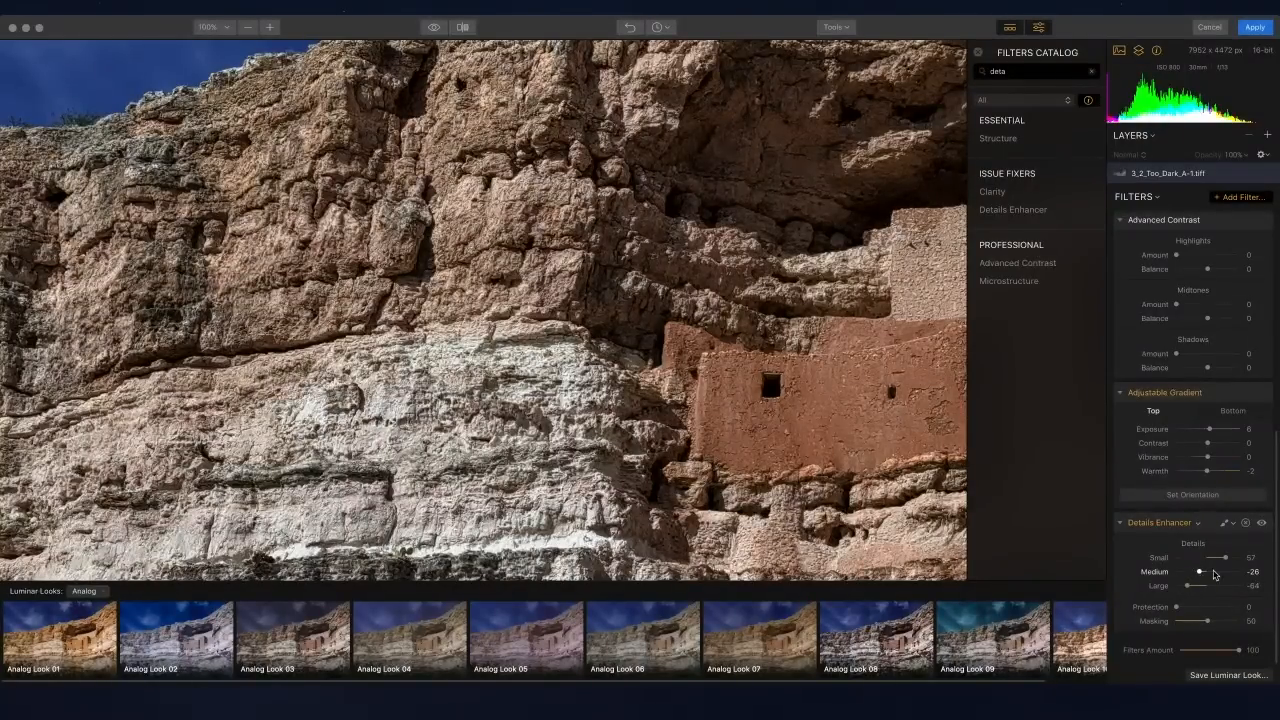
Step: Compare the enhanced rock detail with the original and apply the Luminar Flex edits to the Photoshop smart object
{"action": "scroll", "coordinate": [686, 228], "scroll_direction": "up", "scroll_amount": 5}
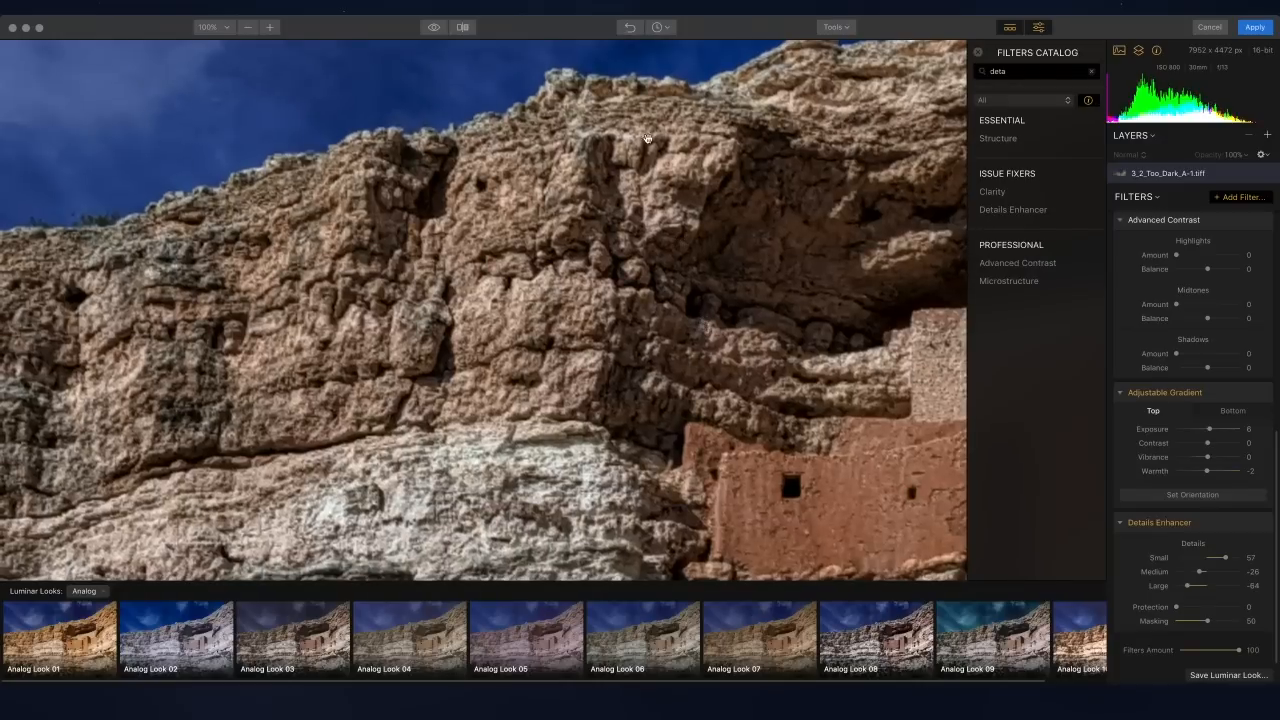
{"action": "left_click", "coordinate": [433, 27]}
{"action": "left_click", "coordinate": [433, 27]}
{"action": "left_click", "coordinate": [433, 28]}
{"action": "left_click", "coordinate": [433, 28]}
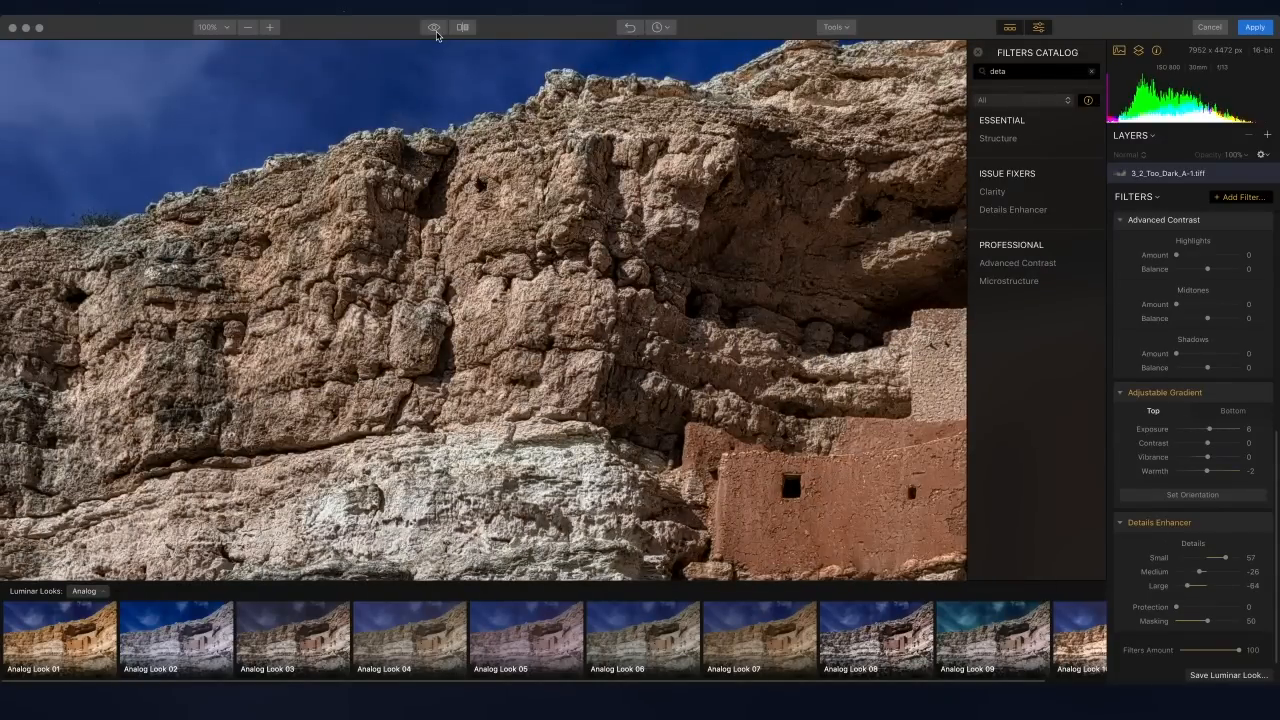
{"action": "key", "text": "super+0"}
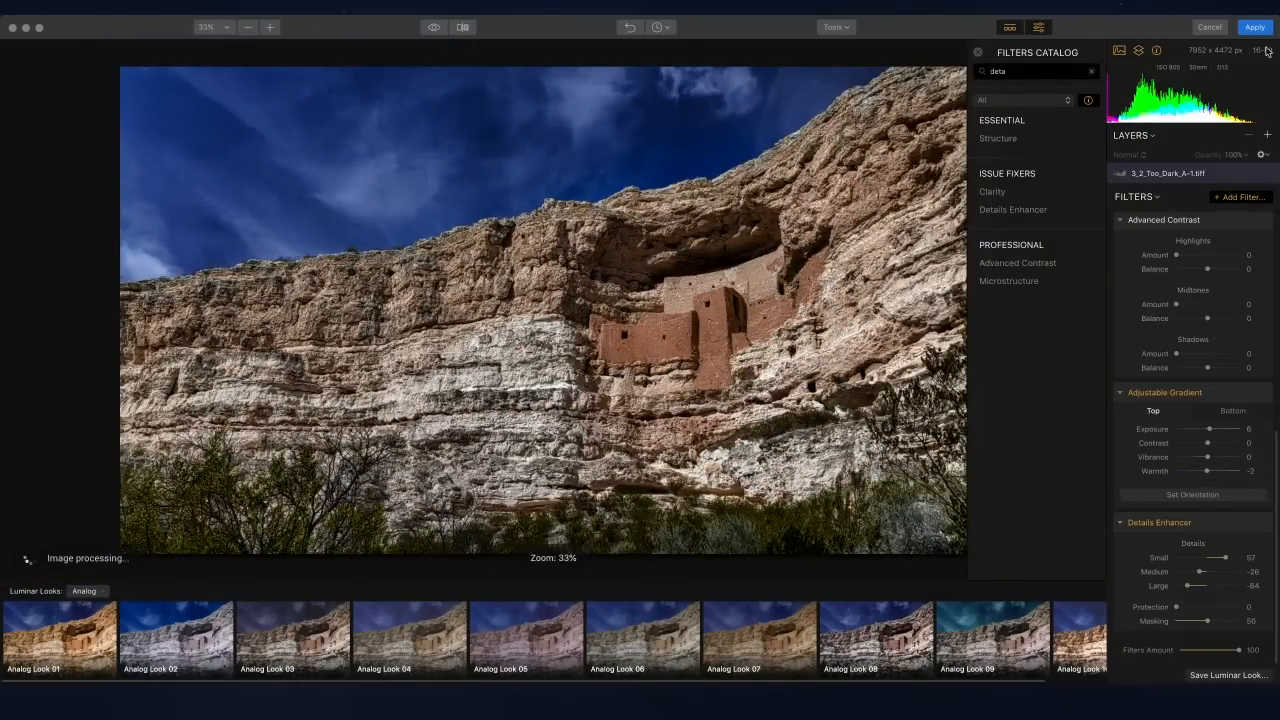
{"action": "left_click", "coordinate": [1256, 30]}
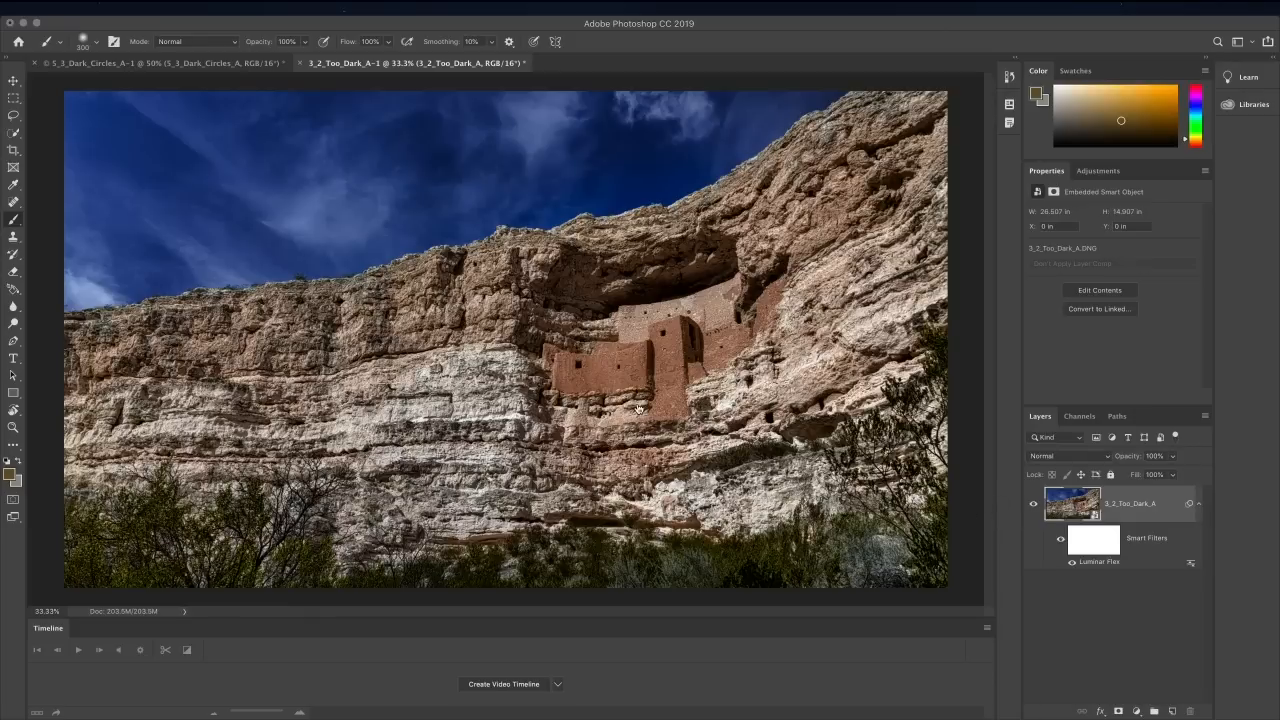
Step: Switch to Adobe Bridge and select 3_3_Skies_Bluer_B.DNG in the Landscape folder
{"action": "key", "text": "super+Tab"}
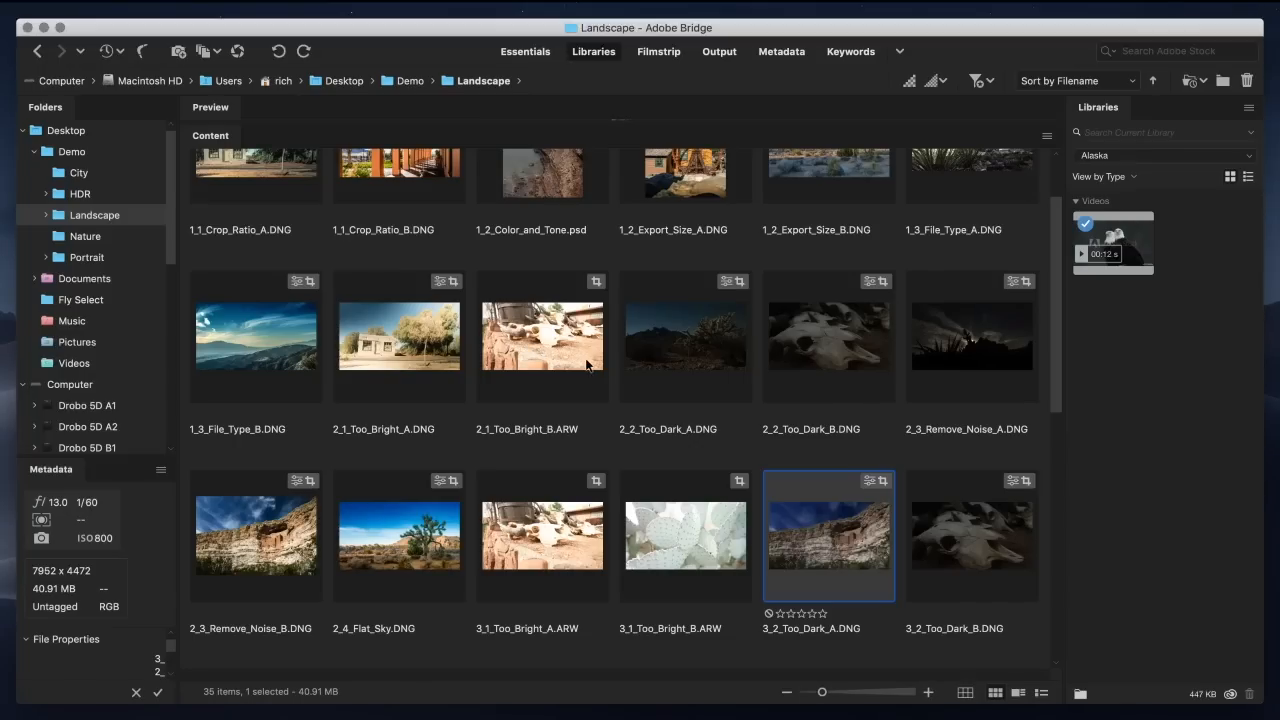
{"action": "scroll", "coordinate": [587, 365], "scroll_direction": "down", "scroll_amount": 5}
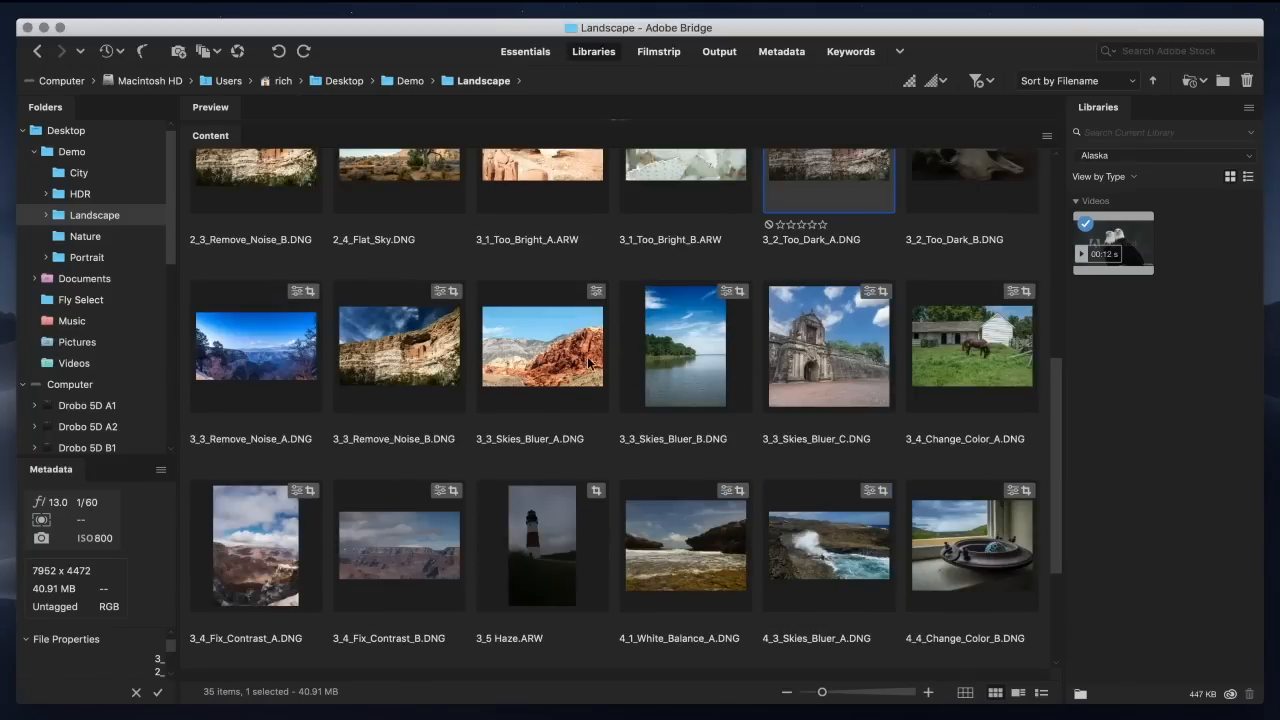
{"action": "left_click", "coordinate": [689, 354]}
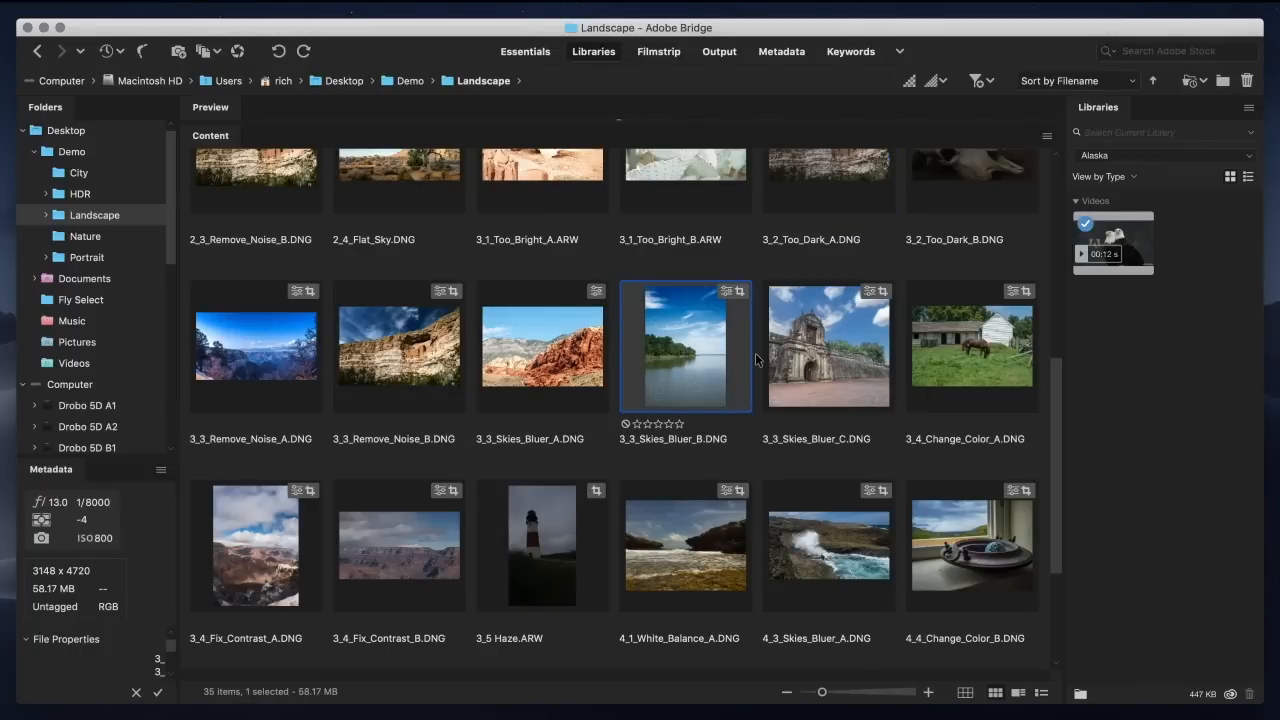
Step: Look through the Nature folder inside Demo and return to the Landscape folder
{"action": "key", "text": "super+Up"}
{"action": "key", "text": "Right"}
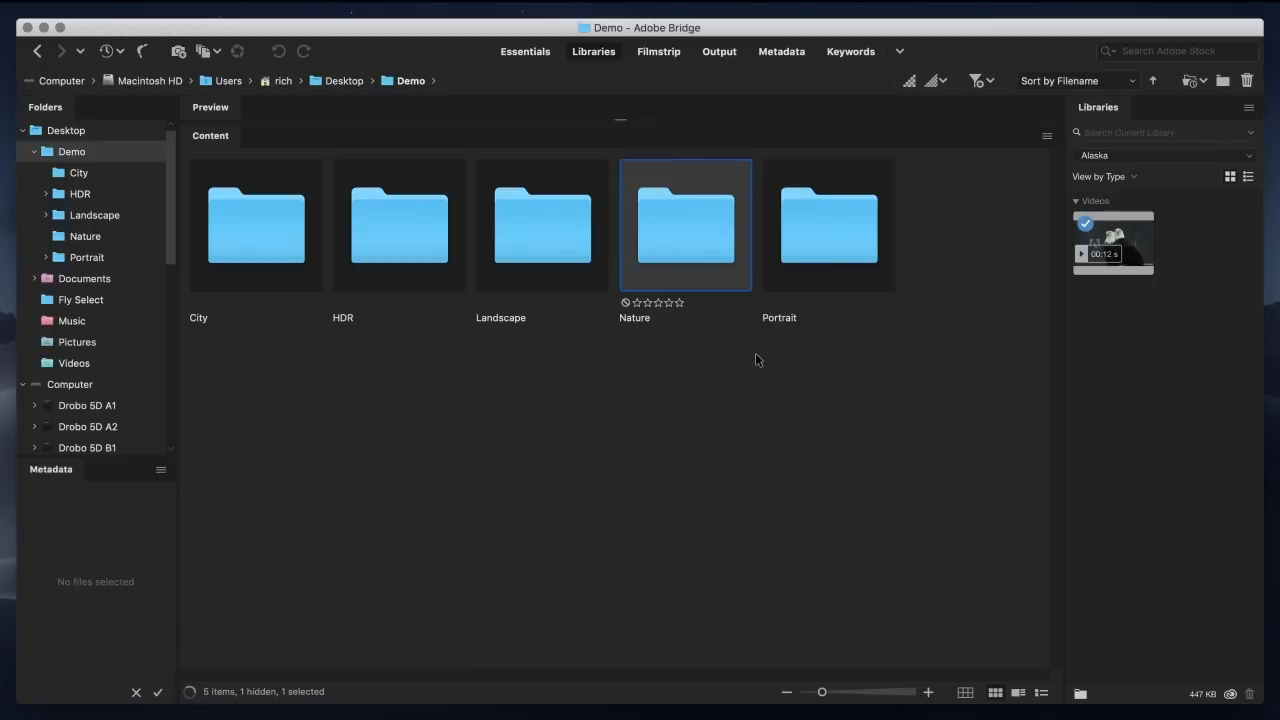
{"action": "key", "text": "Left"}
{"action": "key", "text": "Right"}
{"action": "key", "text": "super+Down"}
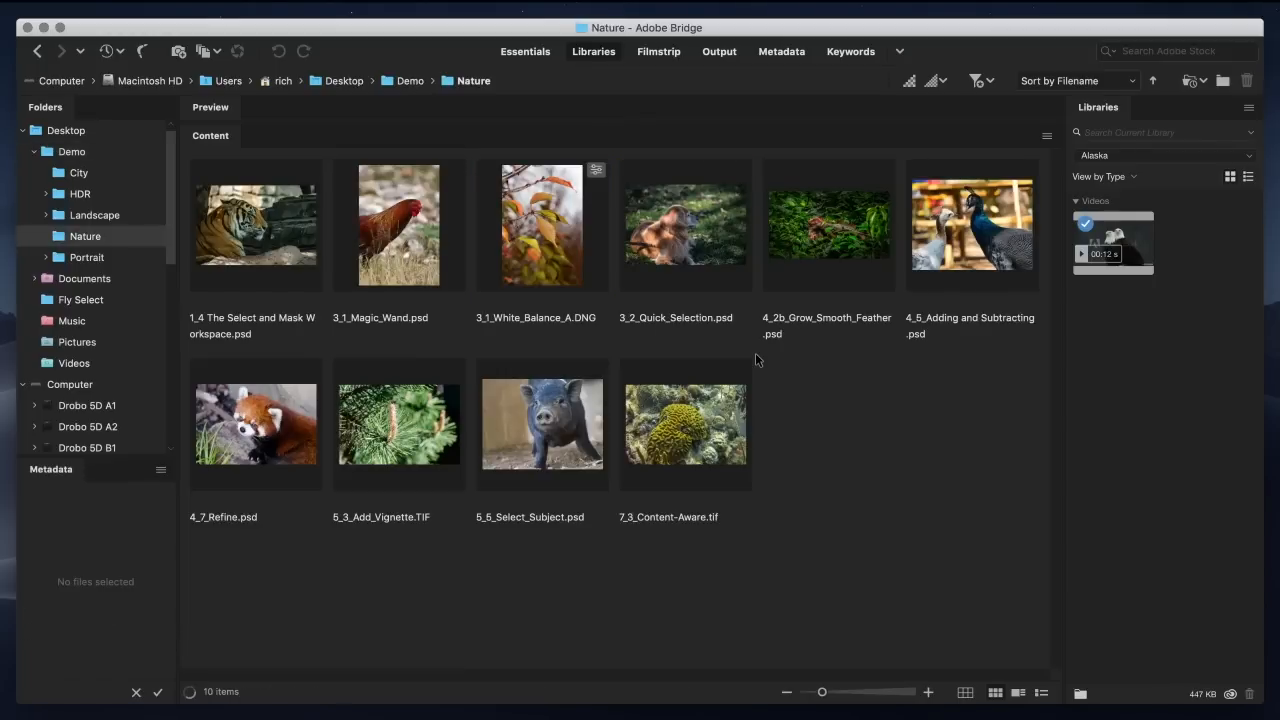
{"action": "key", "text": "super+Up"}
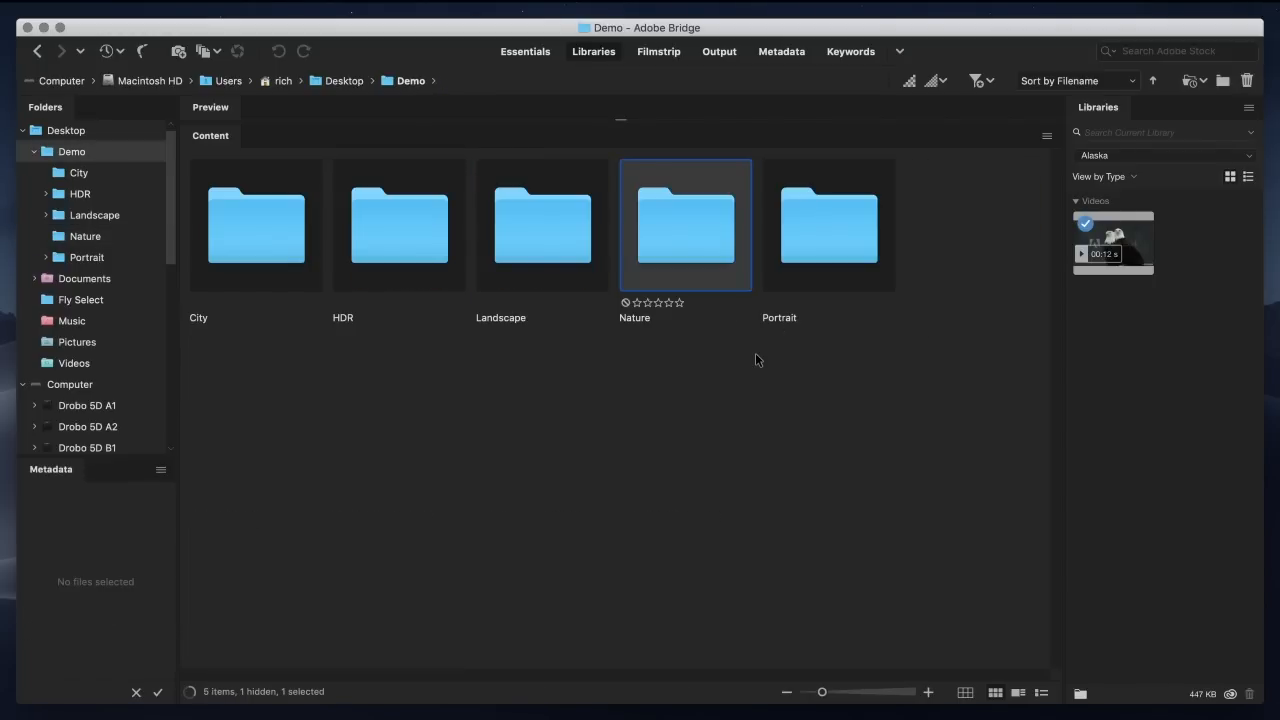
{"action": "key", "text": "Left"}
{"action": "key", "text": "super+Down"}
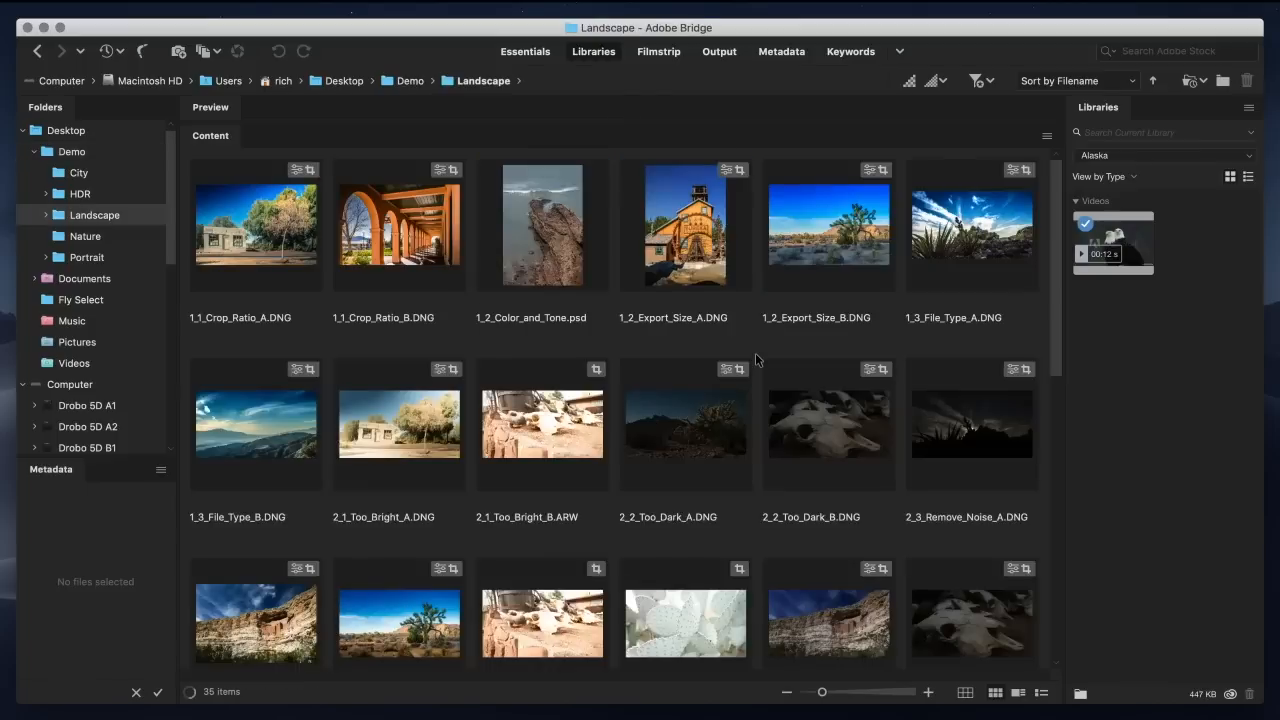
Step: Open 4_5 Split Tone B.ARW from the Landscape folder in Camera Raw
{"action": "scroll", "coordinate": [714, 365], "scroll_direction": "down", "scroll_amount": 10}
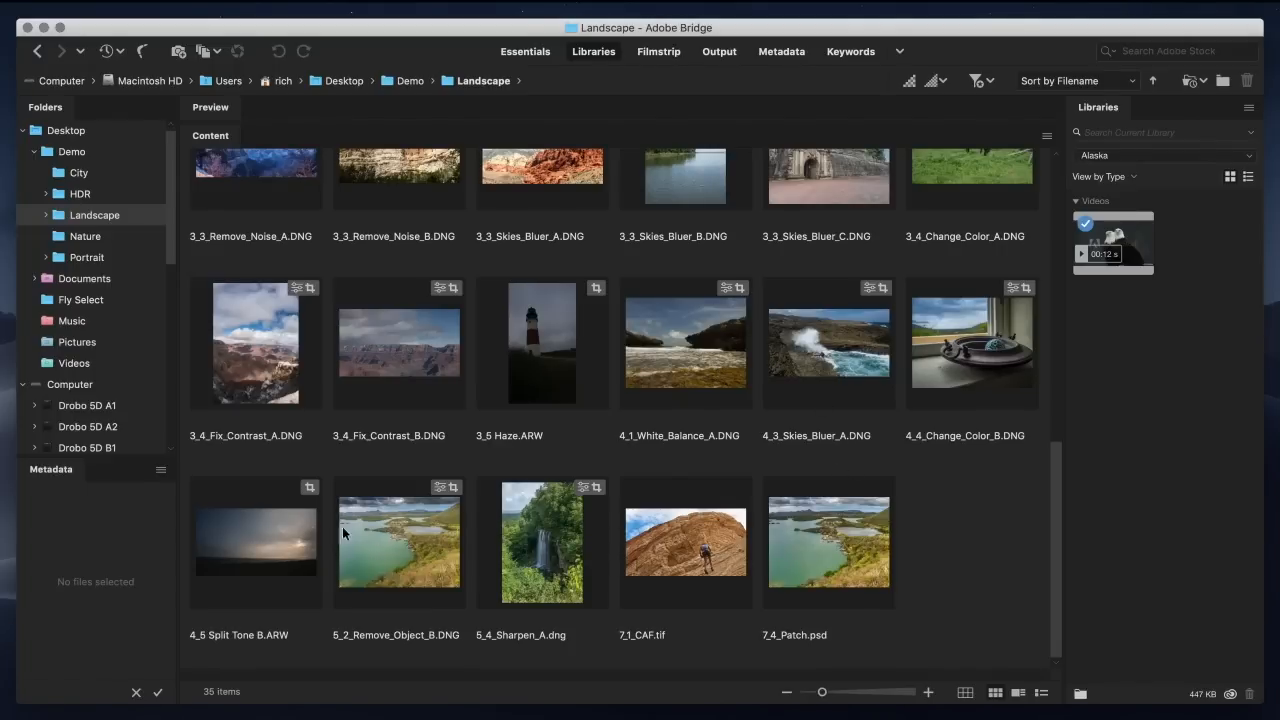
{"action": "left_click", "coordinate": [261, 540]}
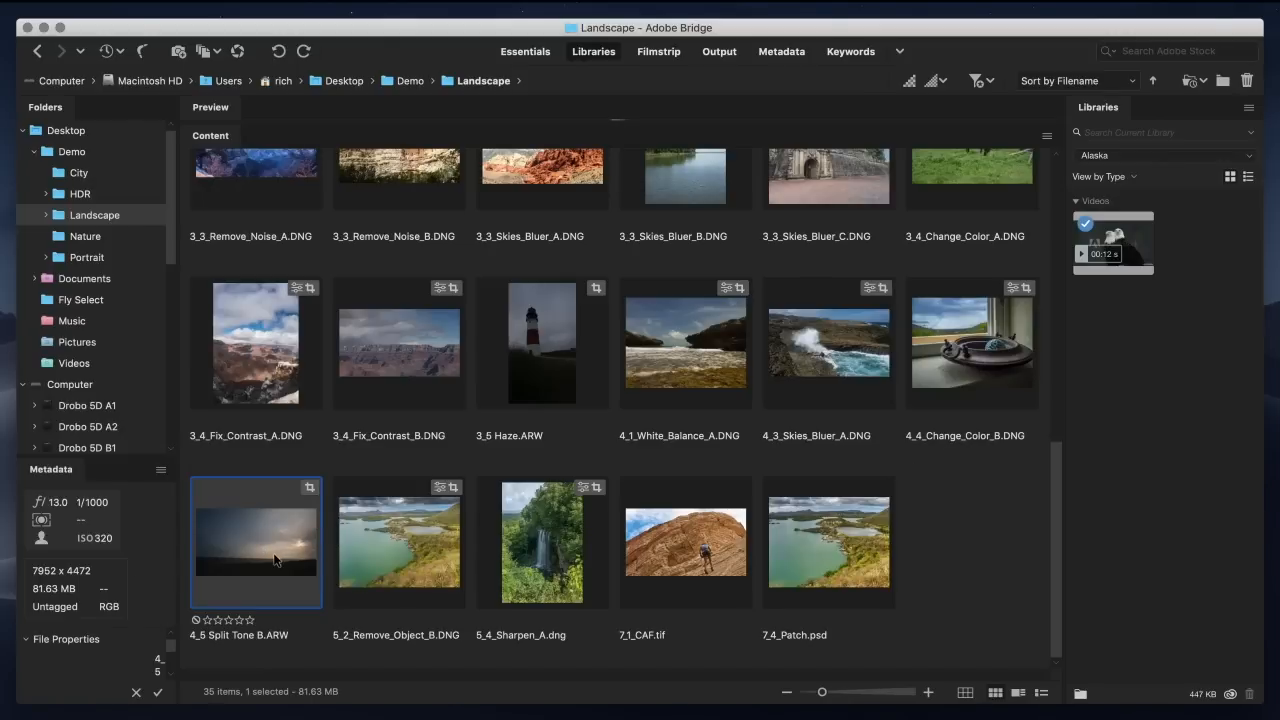
{"action": "double_click", "coordinate": [279, 559]}
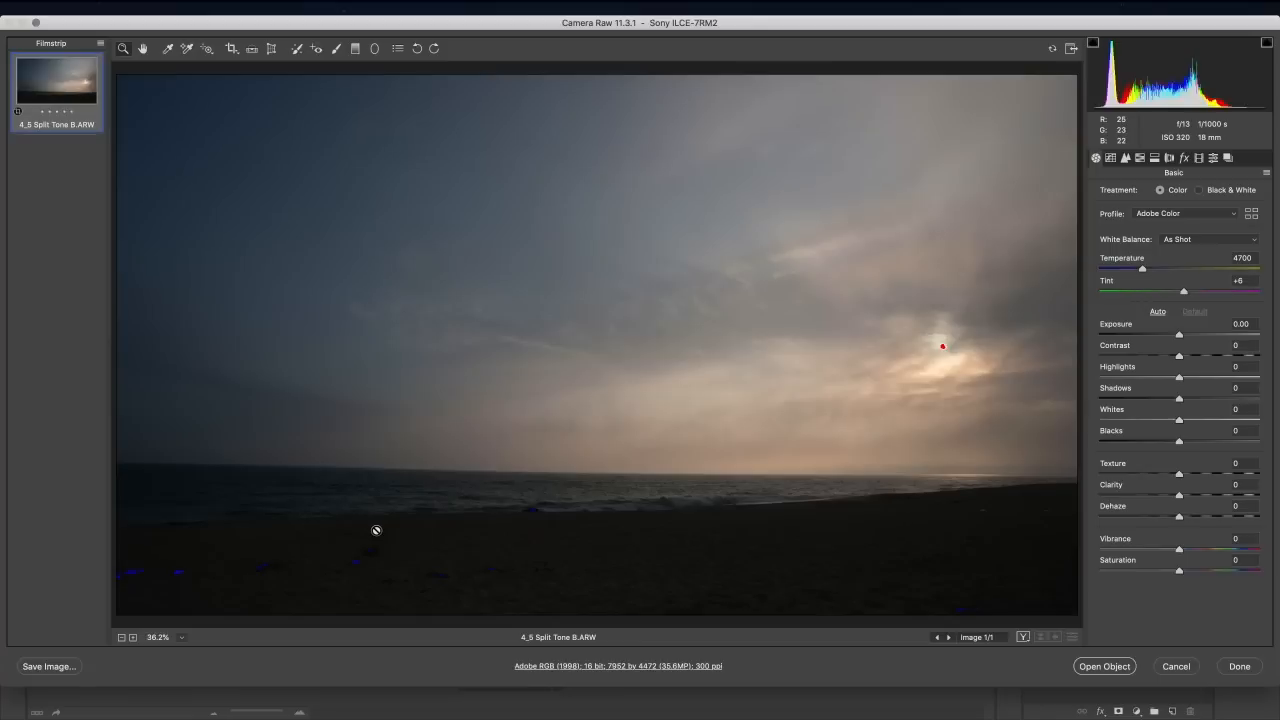
Step: Apply Auto tone to the beach sunset, raise its Contrast, Texture and Clarity, and open it in Photoshop as a smart object
{"action": "left_click", "coordinate": [1157, 313]}
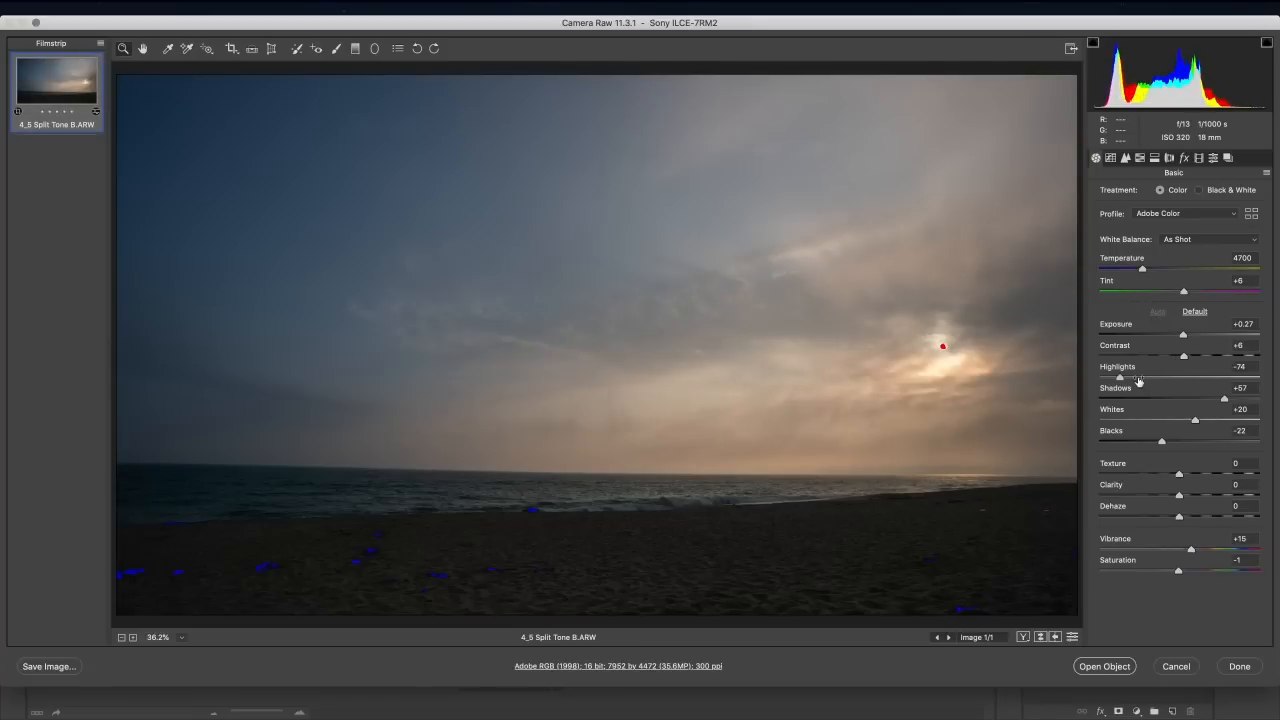
{"action": "left_click_drag", "start_coordinate": [1186, 357], "coordinate": [1216, 358]}
{"action": "left_click_drag", "start_coordinate": [1179, 474], "coordinate": [1218, 497]}
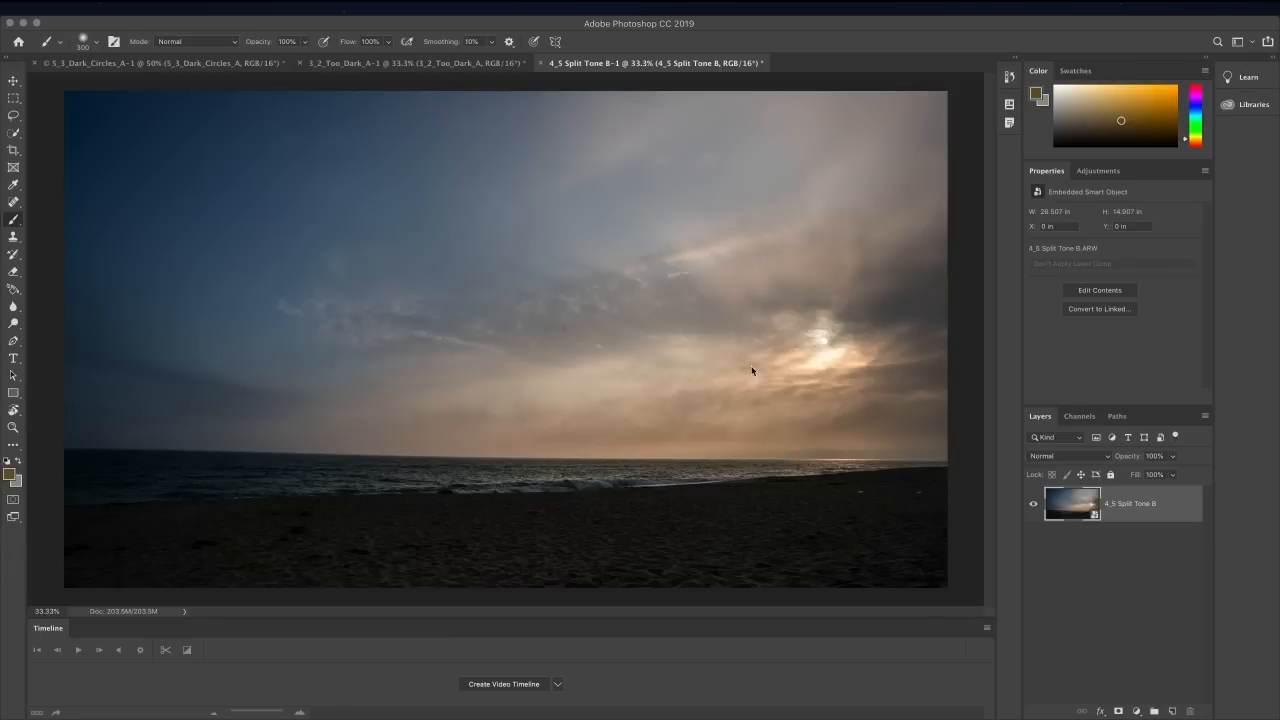
Step: Open the beach sunset in the Luminar Flex filter and set Accent AI Filter 2.0 Boost and AI Sky Enhancer Amount to 100
{"action": "left_click", "coordinate": [328, 7]}
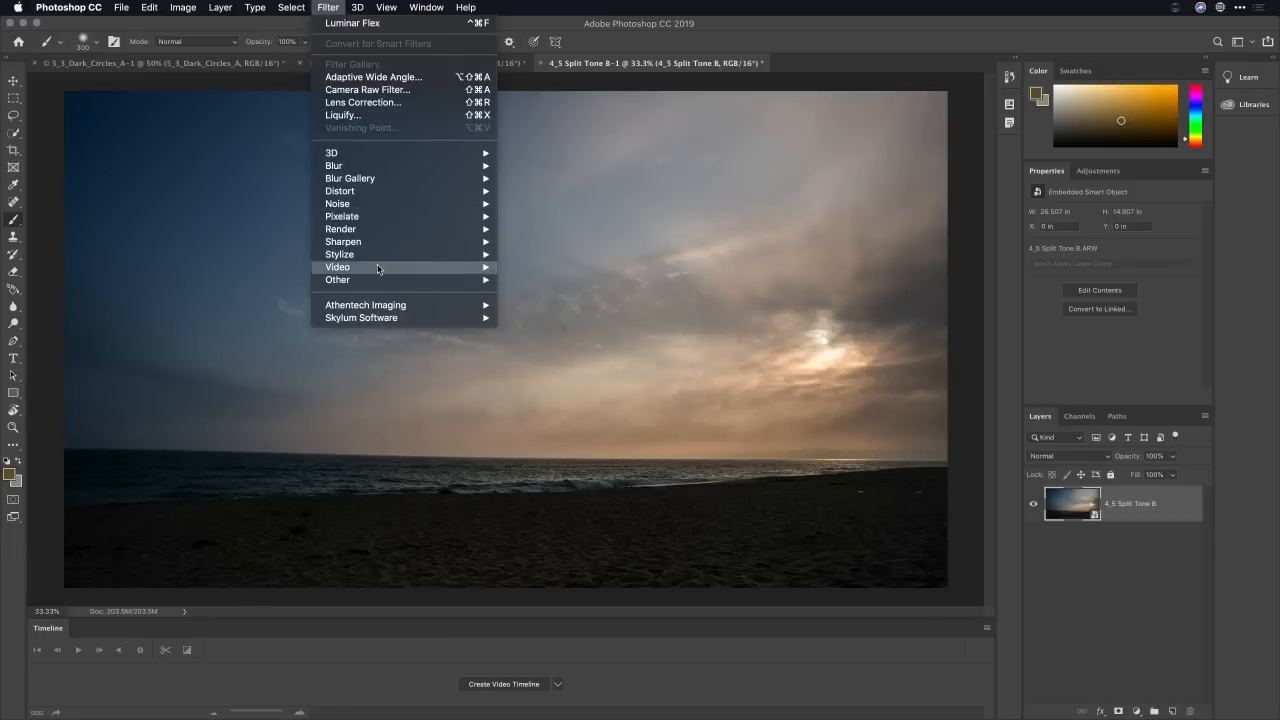
{"action": "mouse_move", "coordinate": [385, 305]}
{"action": "mouse_move", "coordinate": [498, 318]}
{"action": "left_click", "coordinate": [527, 346]}
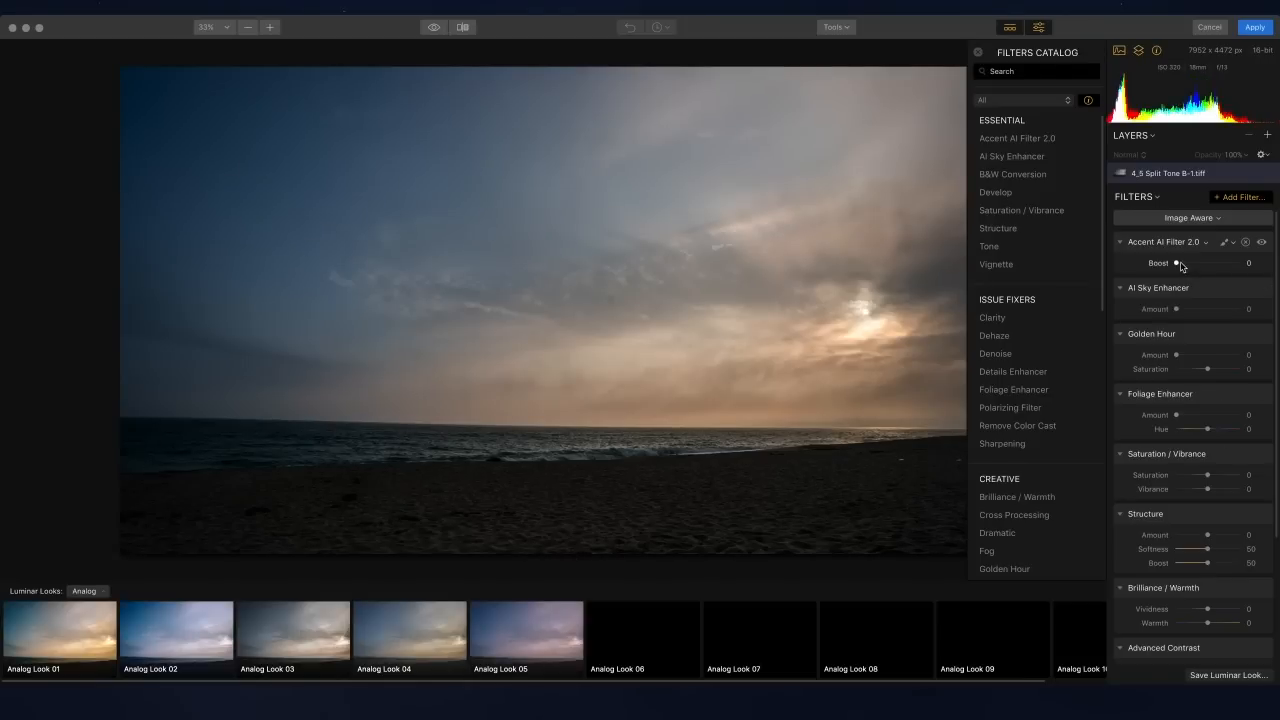
{"action": "left_click_drag", "start_coordinate": [1180, 263], "coordinate": [1266, 272]}
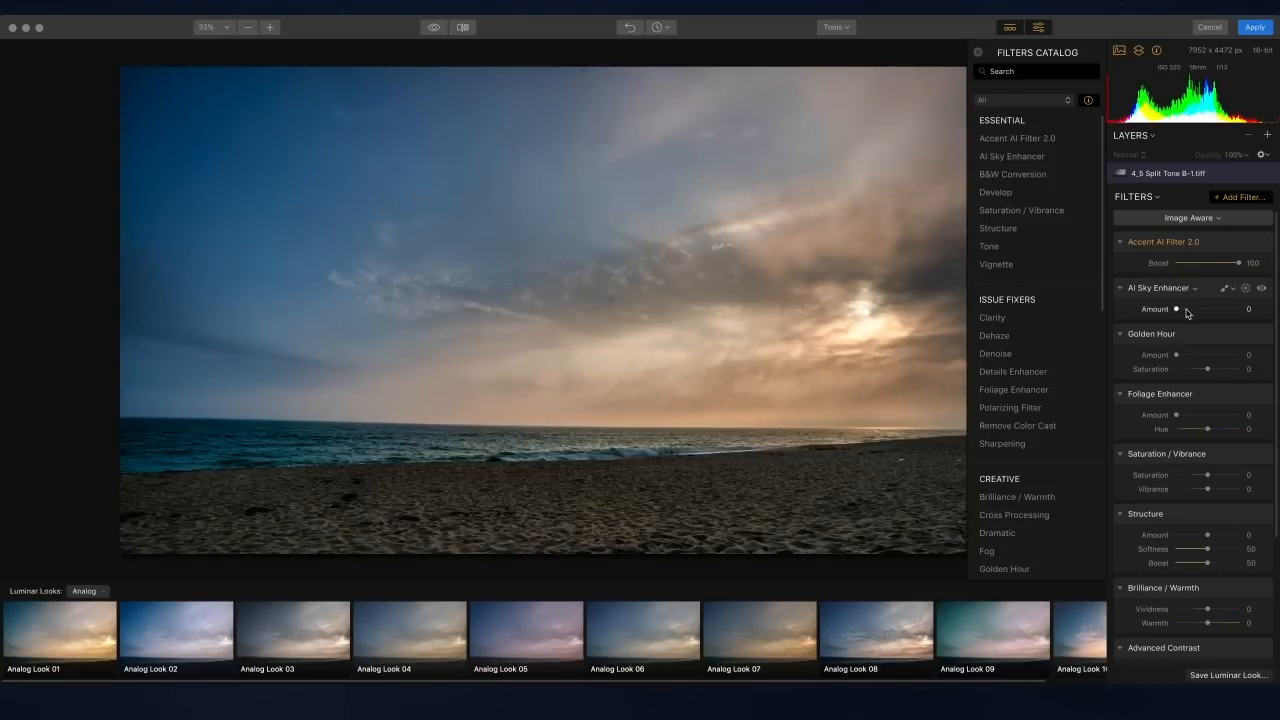
{"action": "left_click_drag", "start_coordinate": [1177, 309], "coordinate": [1250, 310]}
Step: Set the Golden Hour Amount to 21, the Structure Amount to 5 and the Advanced Contrast Highlights Amount to 26
{"action": "left_click", "coordinate": [1192, 356]}
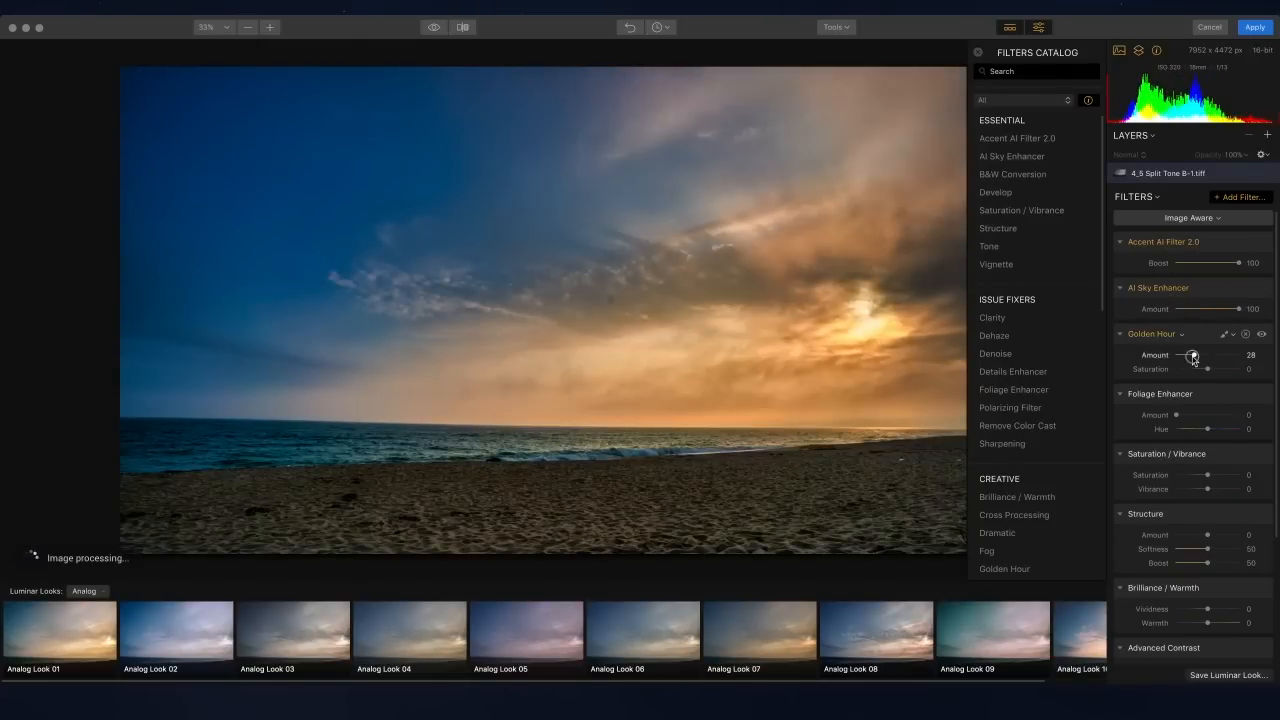
{"action": "mouse_move", "coordinate": [1193, 358]}
{"action": "left_mouse_down"}
{"action": "mouse_move", "coordinate": [1170, 355]}
{"action": "mouse_move", "coordinate": [1187, 352]}
{"action": "left_mouse_up"}
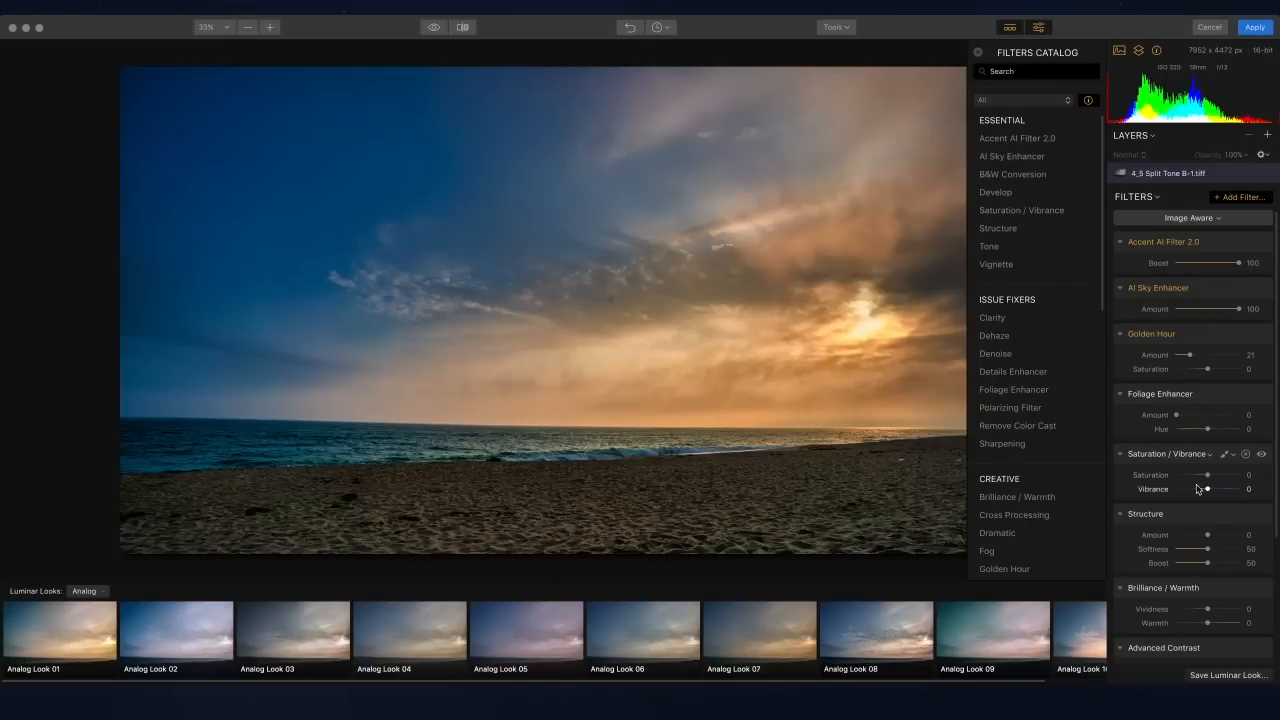
{"action": "left_click_drag", "start_coordinate": [1207, 535], "coordinate": [1210, 543]}
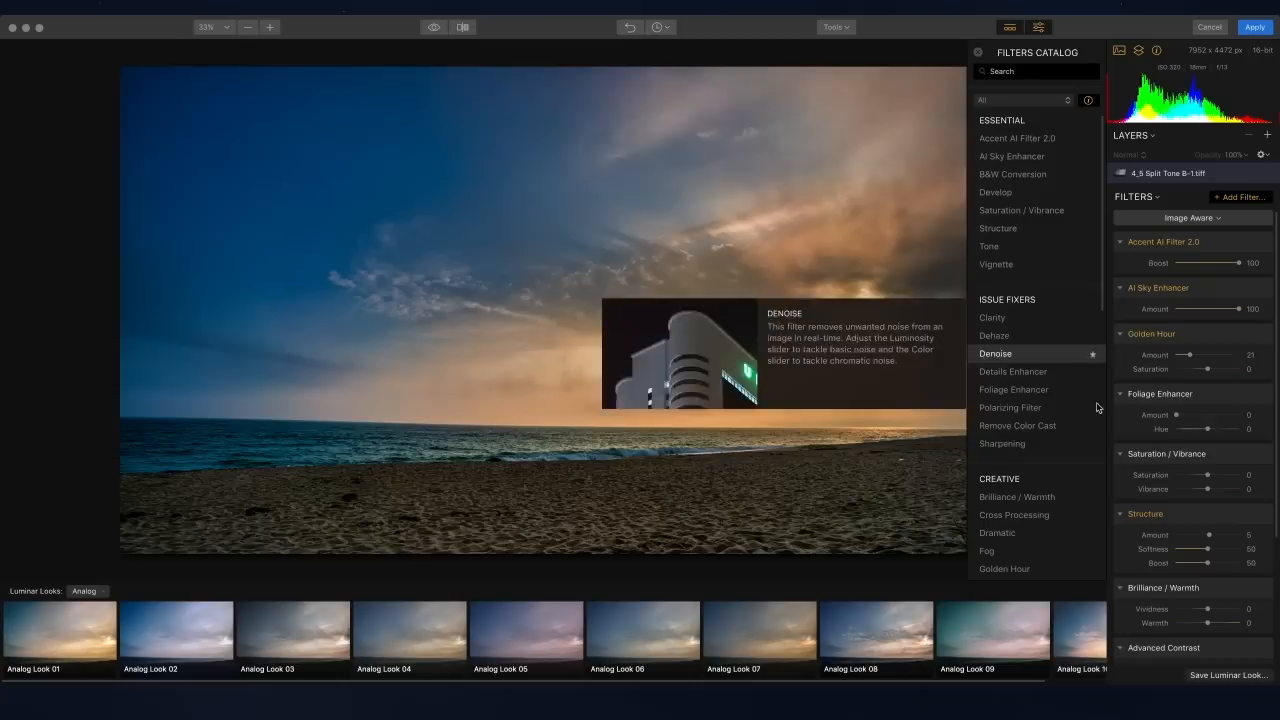
{"action": "scroll", "coordinate": [1174, 457], "scroll_direction": "down", "scroll_amount": 5}
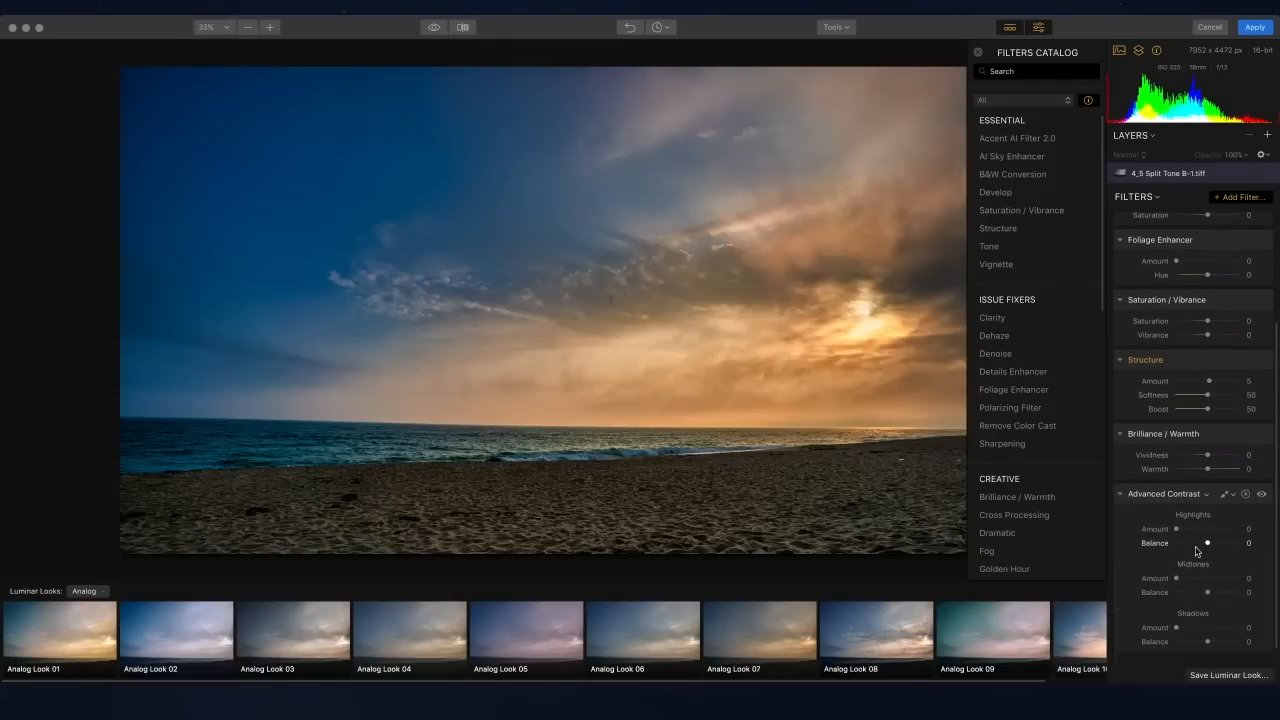
{"action": "left_click_drag", "start_coordinate": [1176, 529], "coordinate": [1191, 533]}
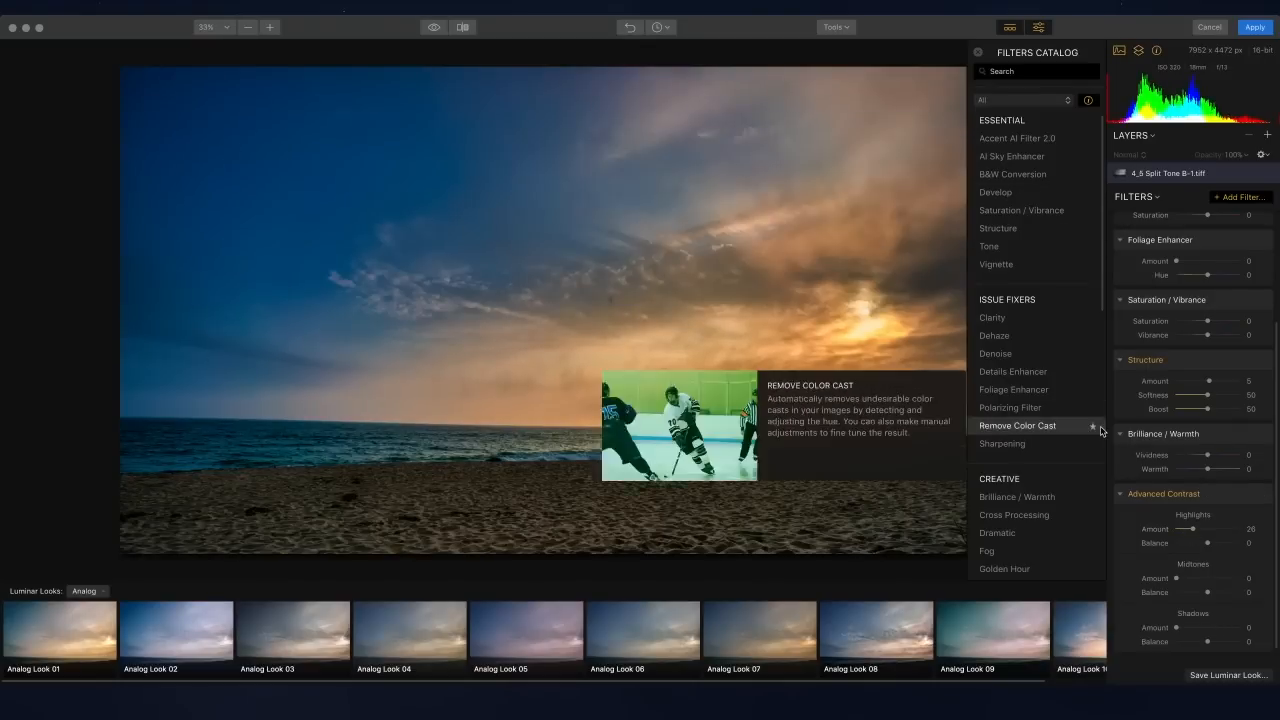
{"action": "scroll", "coordinate": [1119, 446], "scroll_direction": "down", "scroll_amount": 1}
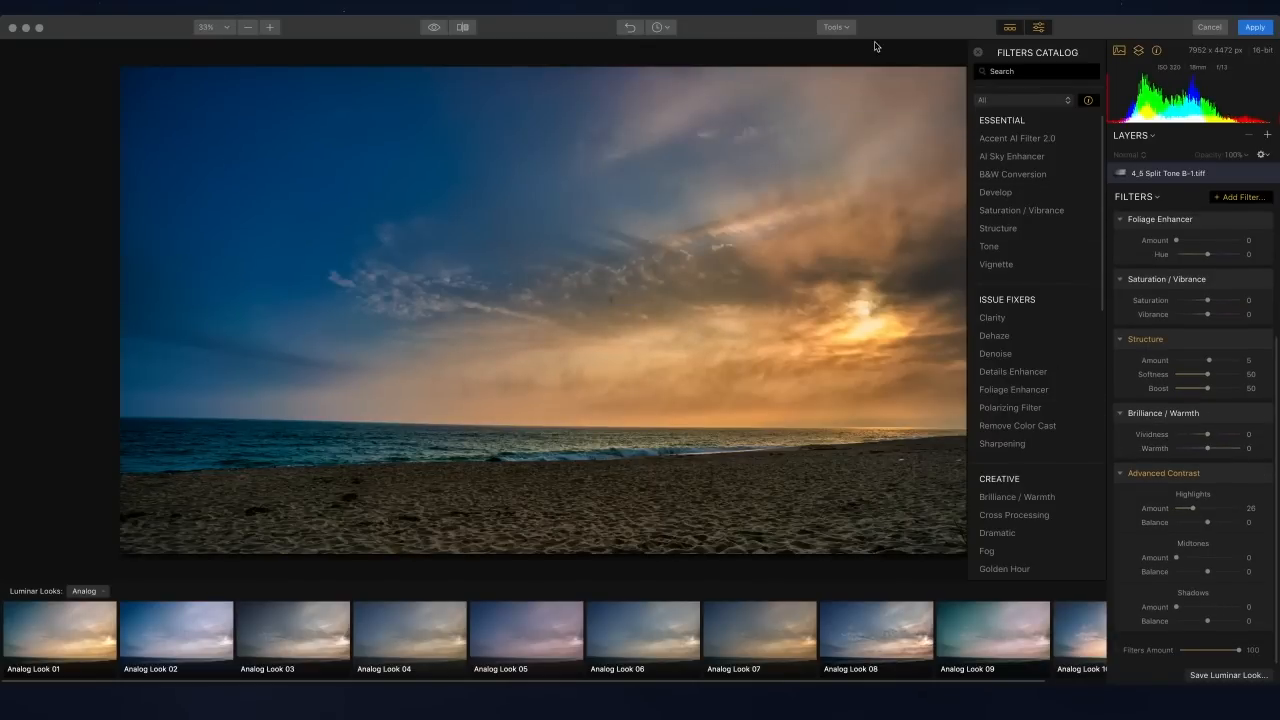
Step: Erase one small spot in the middle of the sky and one at its upper edge, and add a new adjustment layer
{"action": "left_click", "coordinate": [838, 29]}
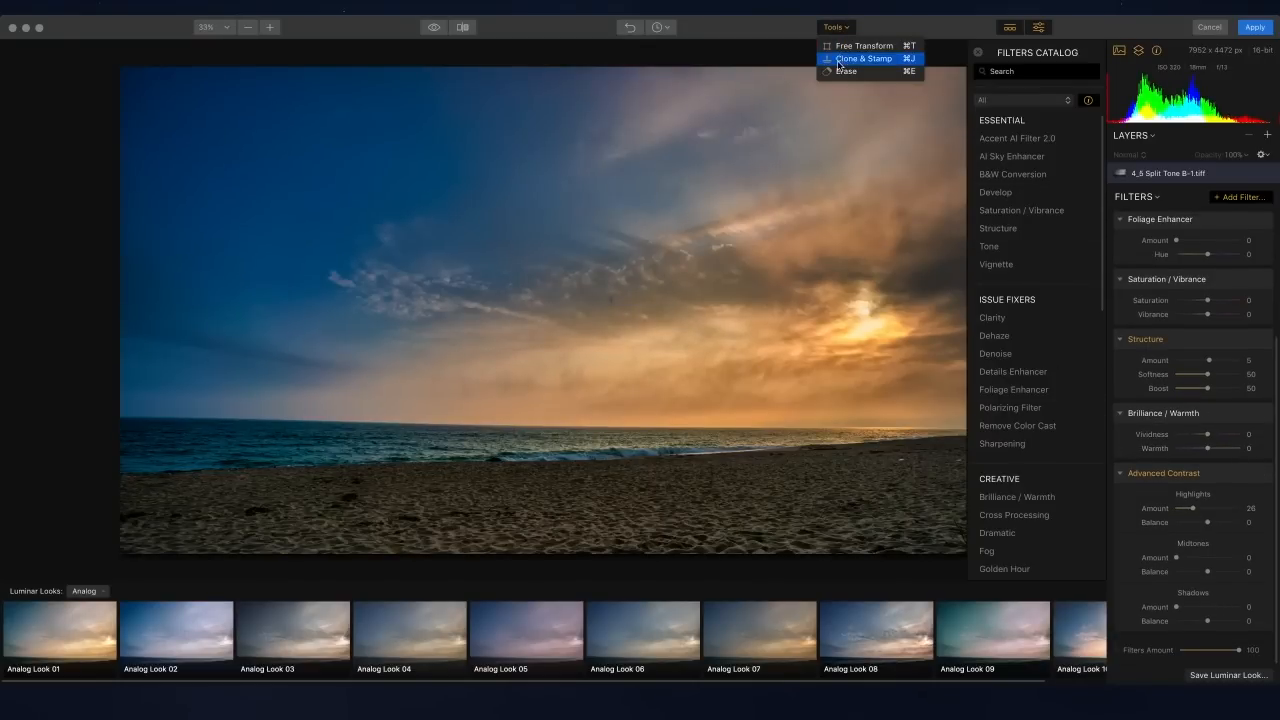
{"action": "left_click", "coordinate": [840, 72]}
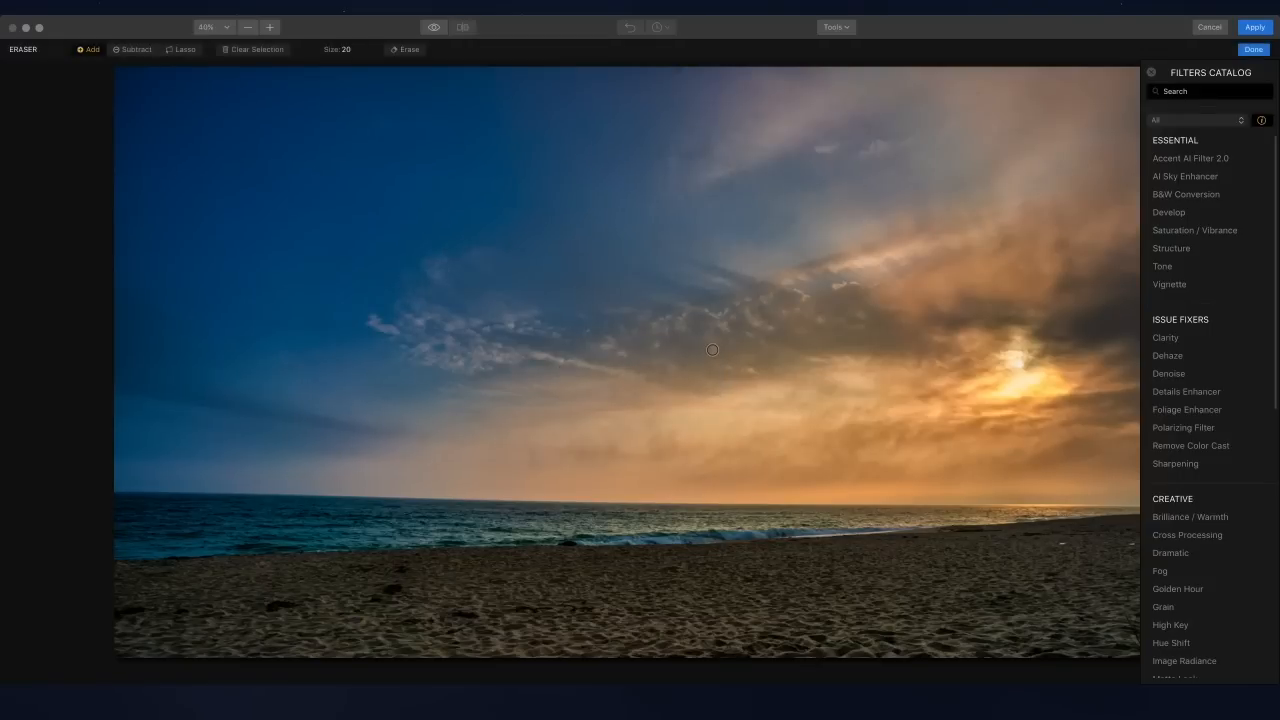
{"action": "left_click", "coordinate": [709, 351]}
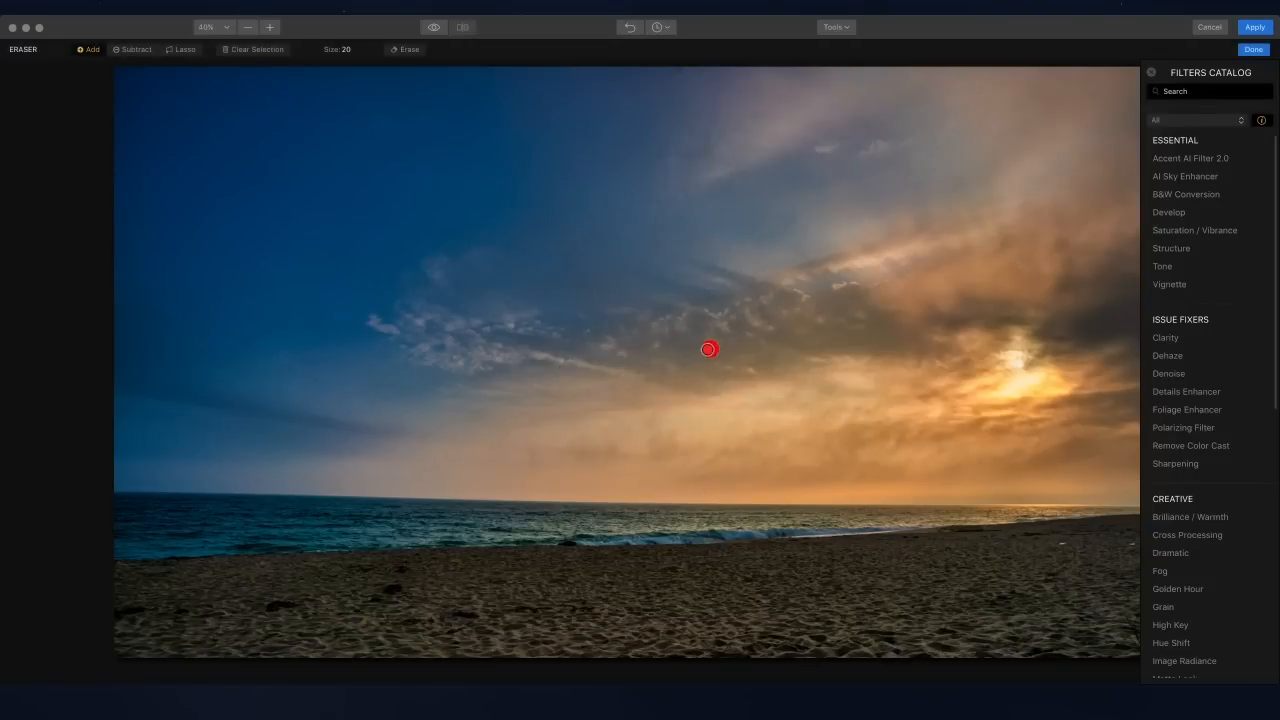
{"action": "left_click", "coordinate": [676, 68]}
{"action": "left_click", "coordinate": [407, 50]}
{"action": "left_click", "coordinate": [1255, 50]}
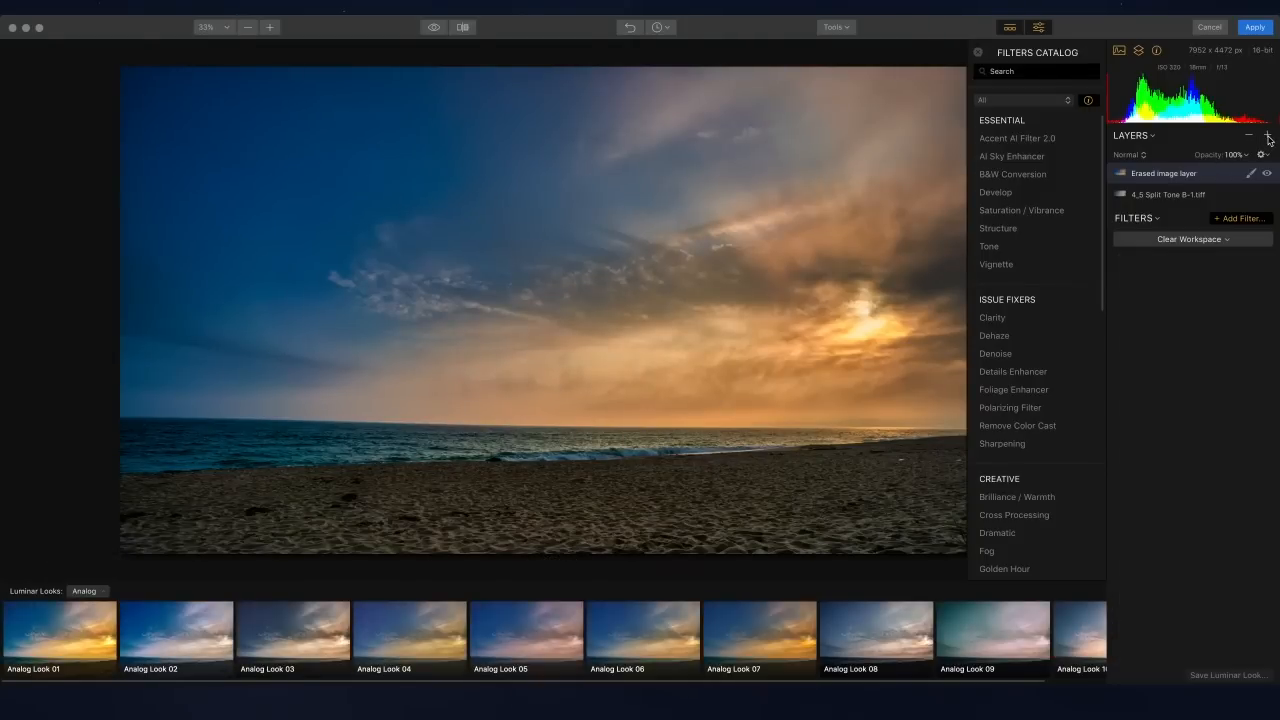
{"action": "left_click", "coordinate": [1268, 136]}
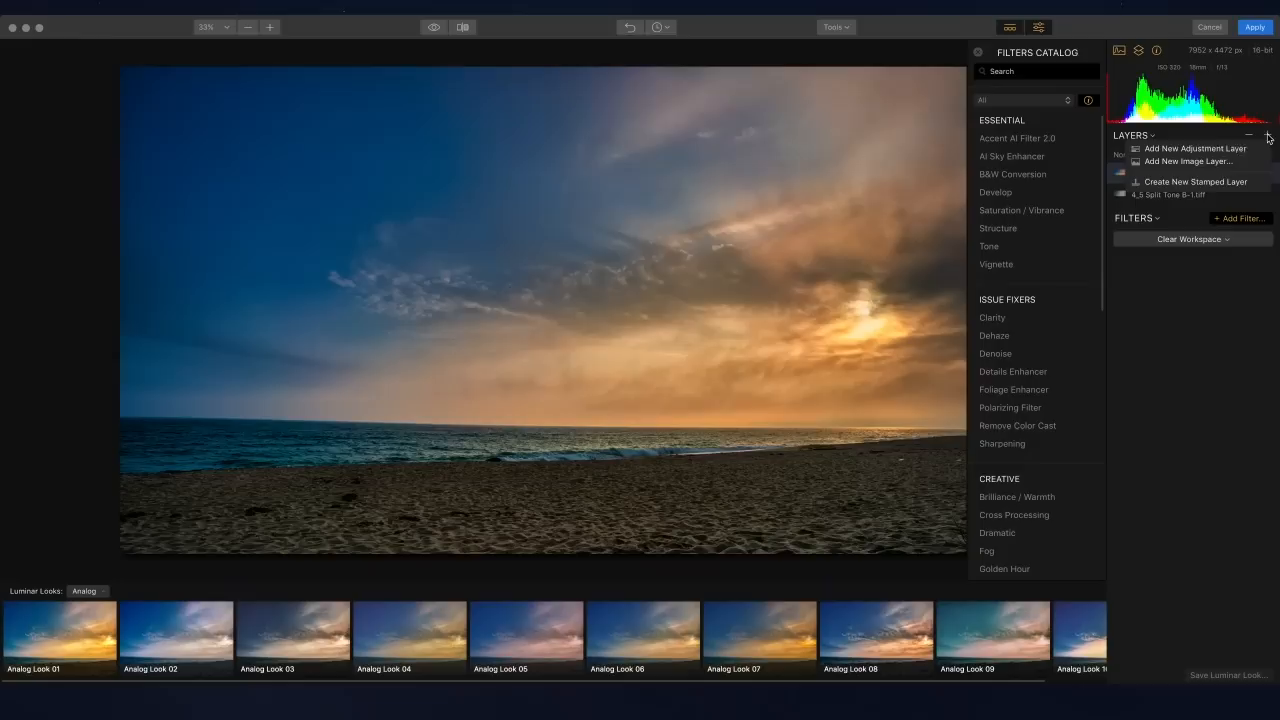
{"action": "left_click", "coordinate": [1212, 150]}
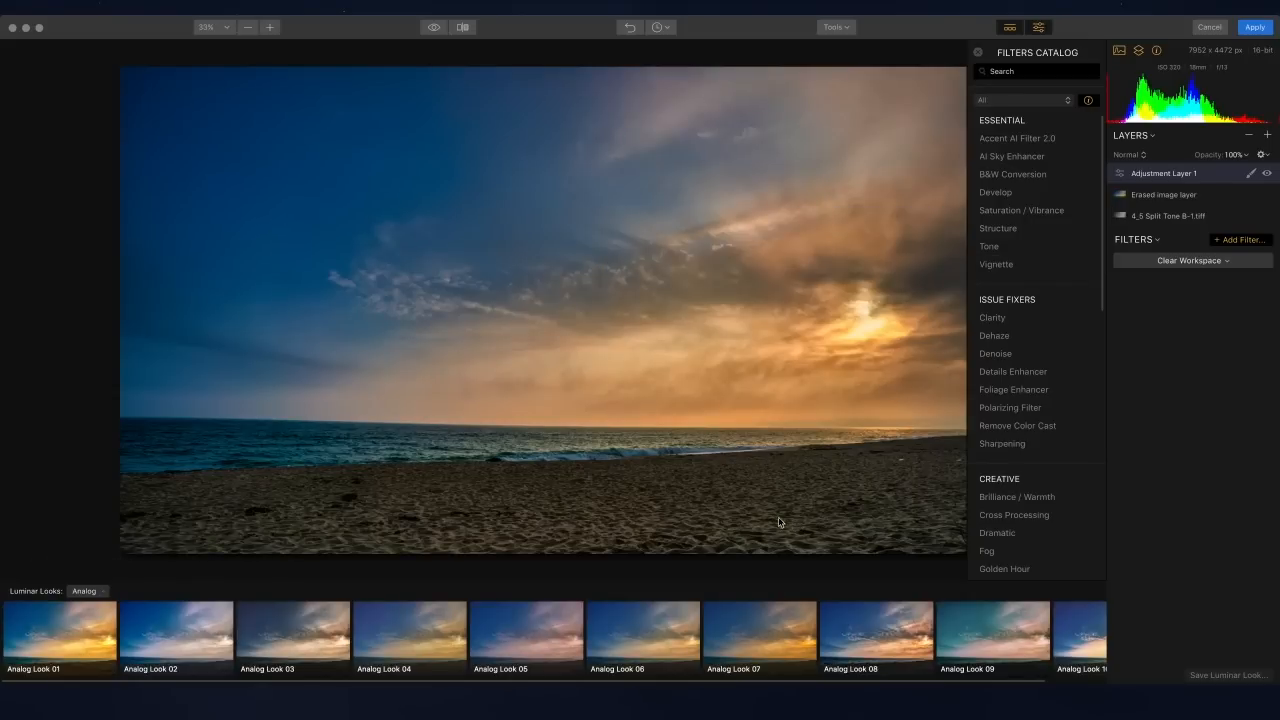
Step: Go to the Luminar Marketplace for more Luminar Looks and view the Tonality Mega B&W Pack page in the Looks section
{"action": "left_click", "coordinate": [90, 592]}
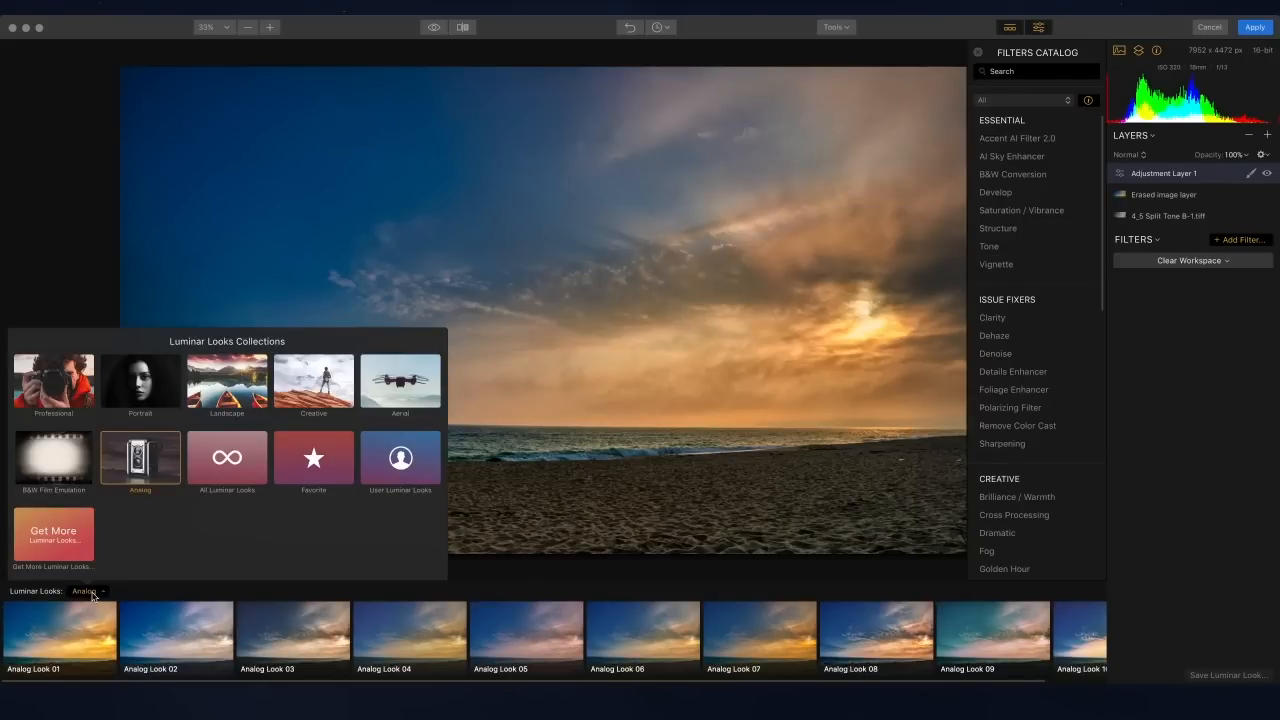
{"action": "left_click", "coordinate": [55, 545]}
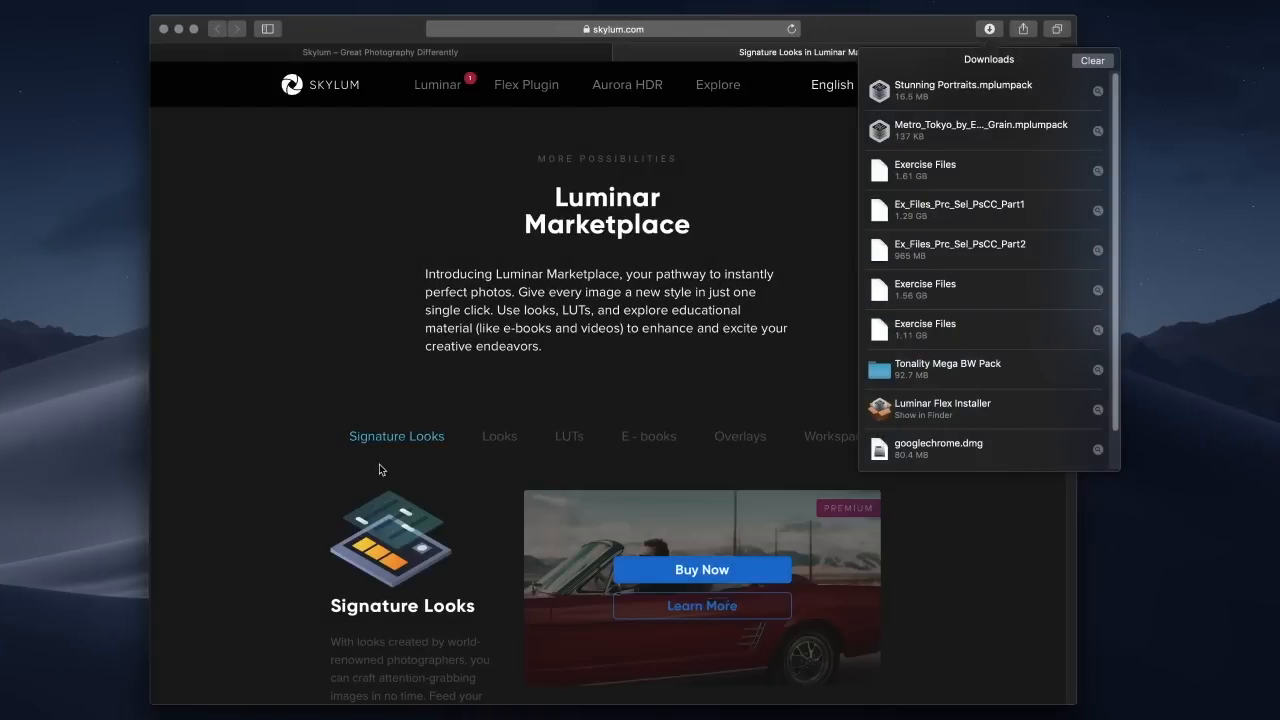
{"action": "left_click", "coordinate": [500, 443]}
{"action": "scroll", "coordinate": [666, 352], "scroll_direction": "down", "scroll_amount": 10}
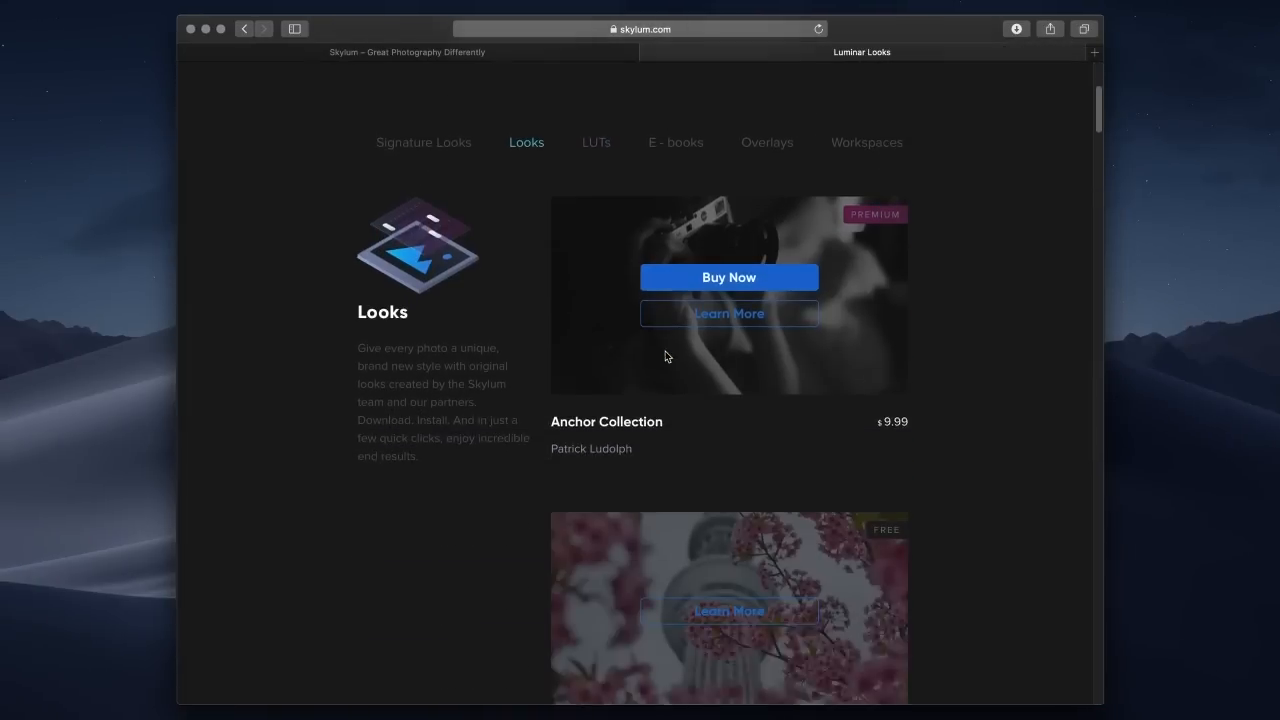
{"action": "scroll", "coordinate": [657, 358], "scroll_direction": "down", "scroll_amount": 6}
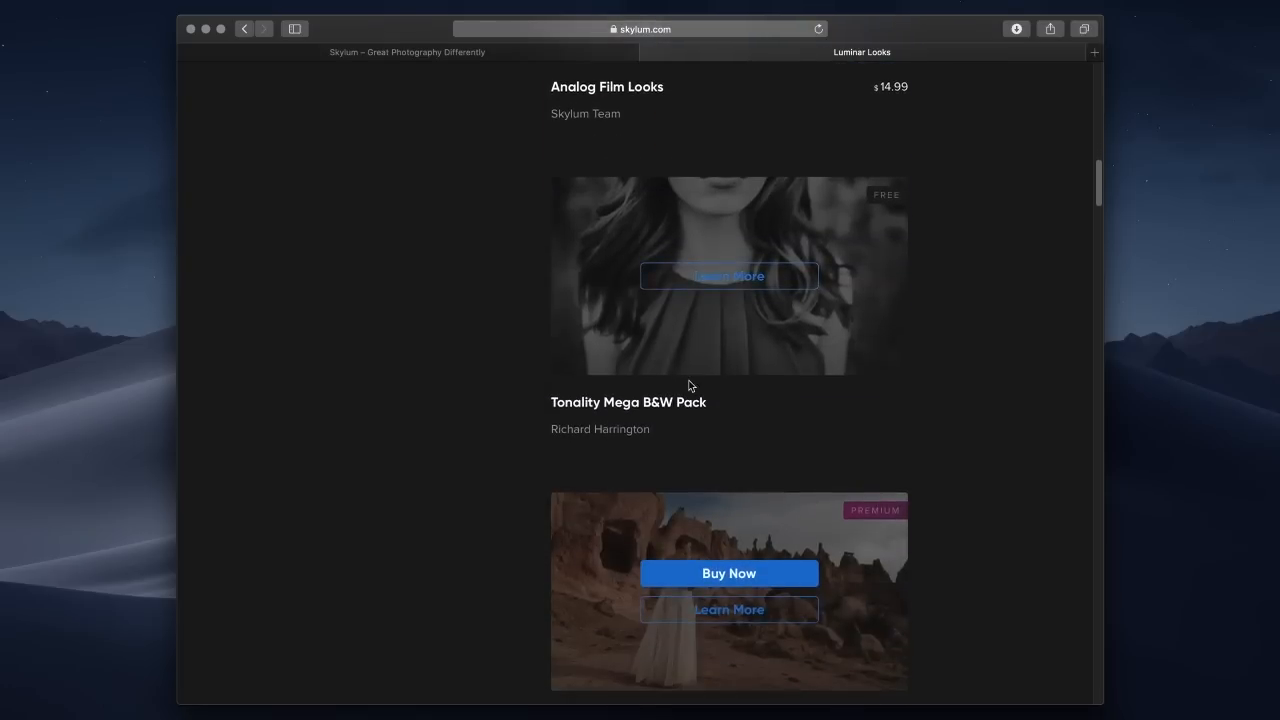
{"action": "left_click", "coordinate": [801, 292]}
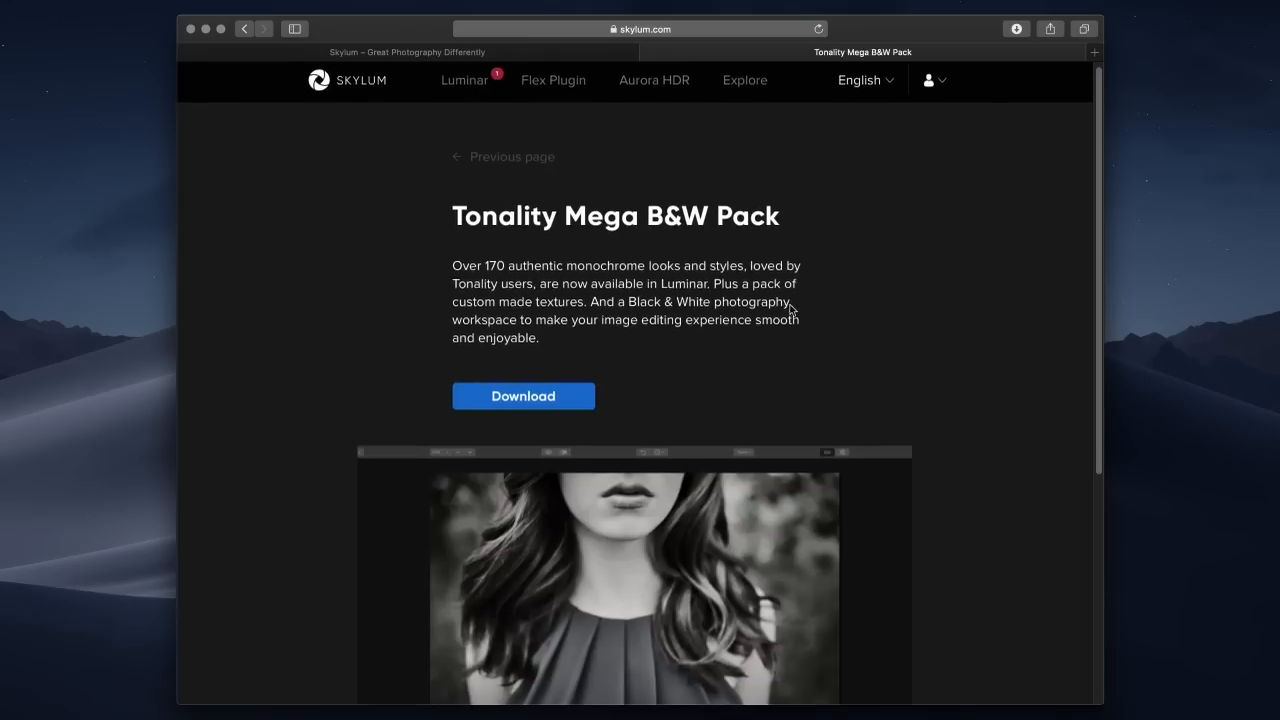
{"action": "scroll", "coordinate": [789, 305], "scroll_direction": "down", "scroll_amount": 1}
{"action": "scroll", "coordinate": [789, 305], "scroll_direction": "down", "scroll_amount": 6}
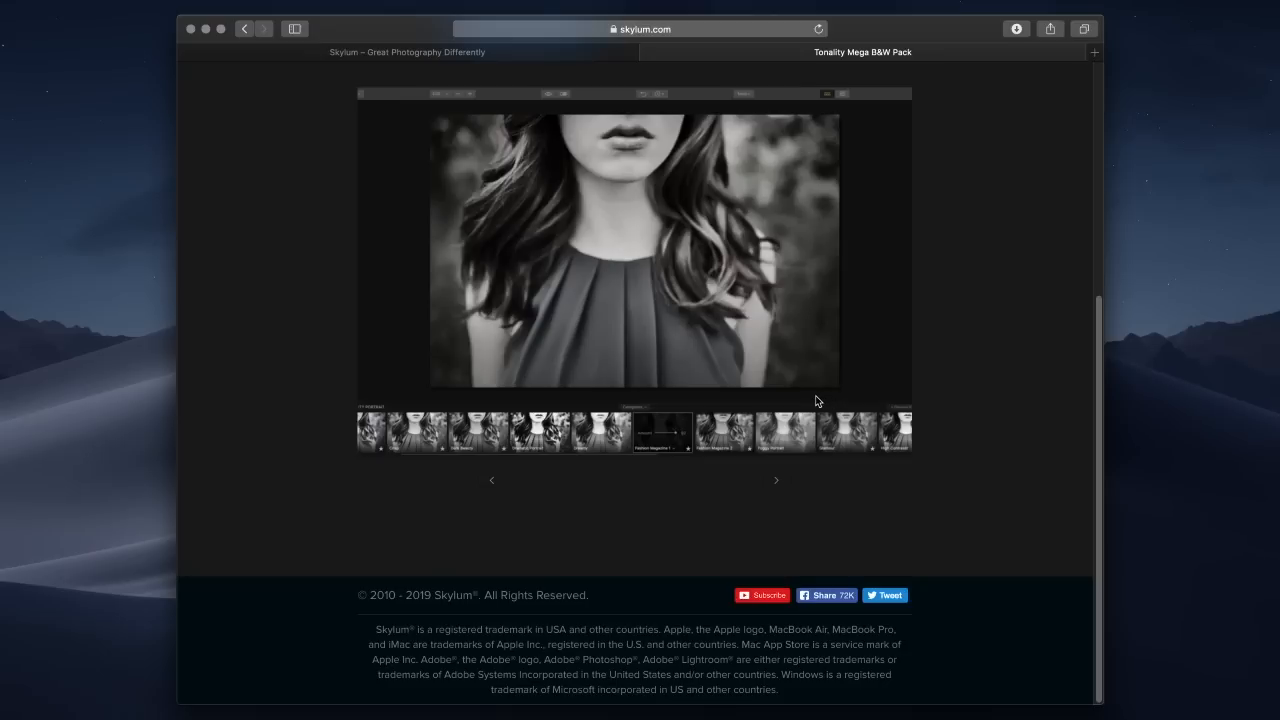
Step: Reveal the downloaded Tonality Mega BW Pack in Finder and extract its Film_textures, Metal_textures and Paper_textures zip archives
{"action": "left_click", "coordinate": [1016, 29]}
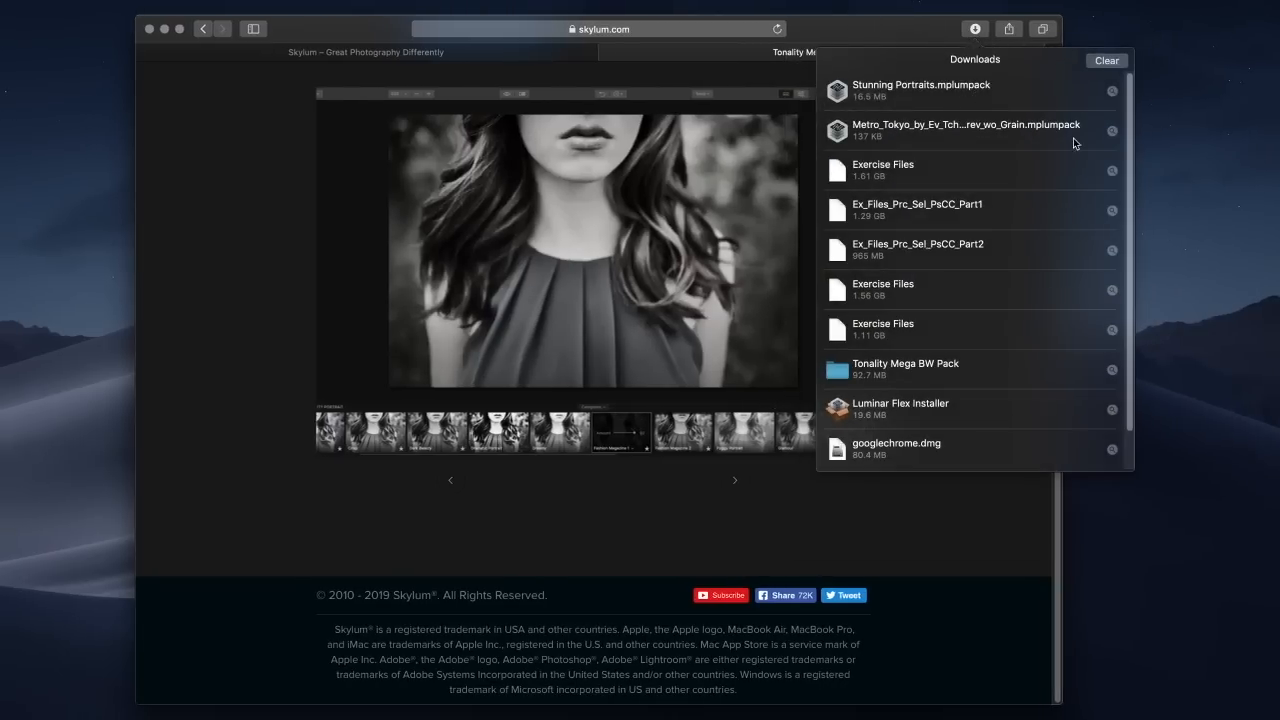
{"action": "left_click", "coordinate": [1112, 370]}
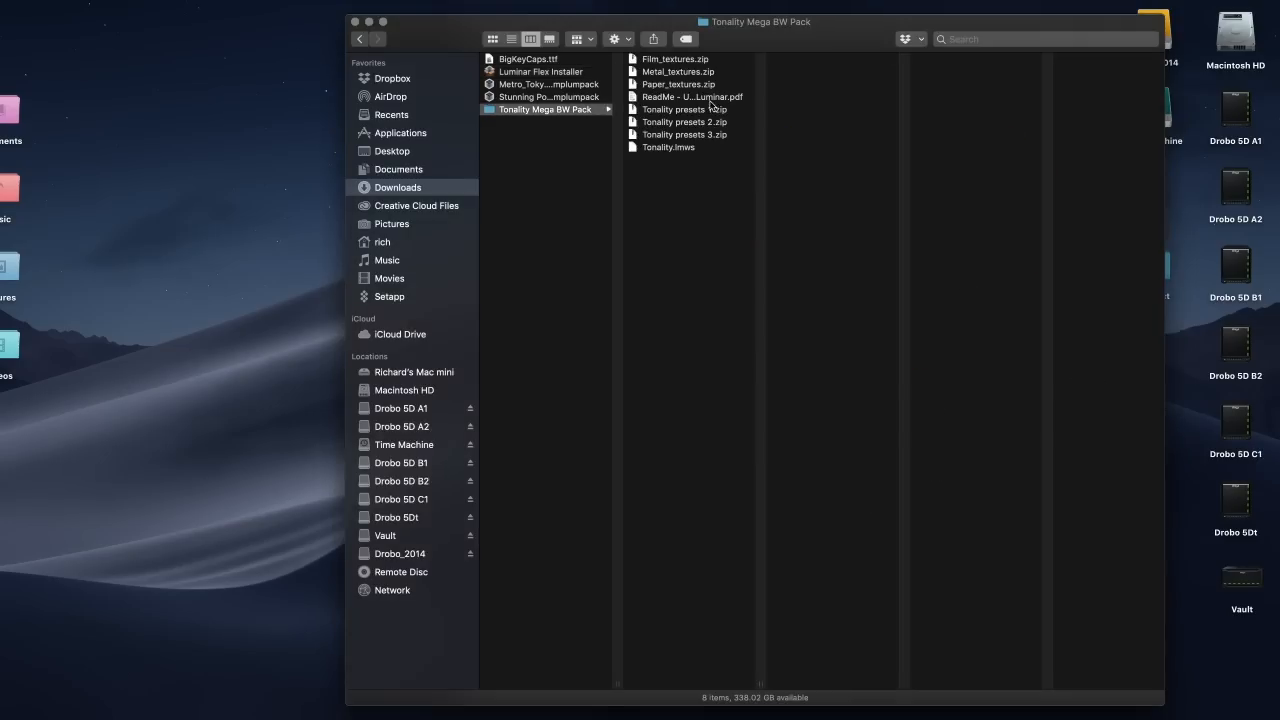
{"action": "left_click", "coordinate": [667, 60]}
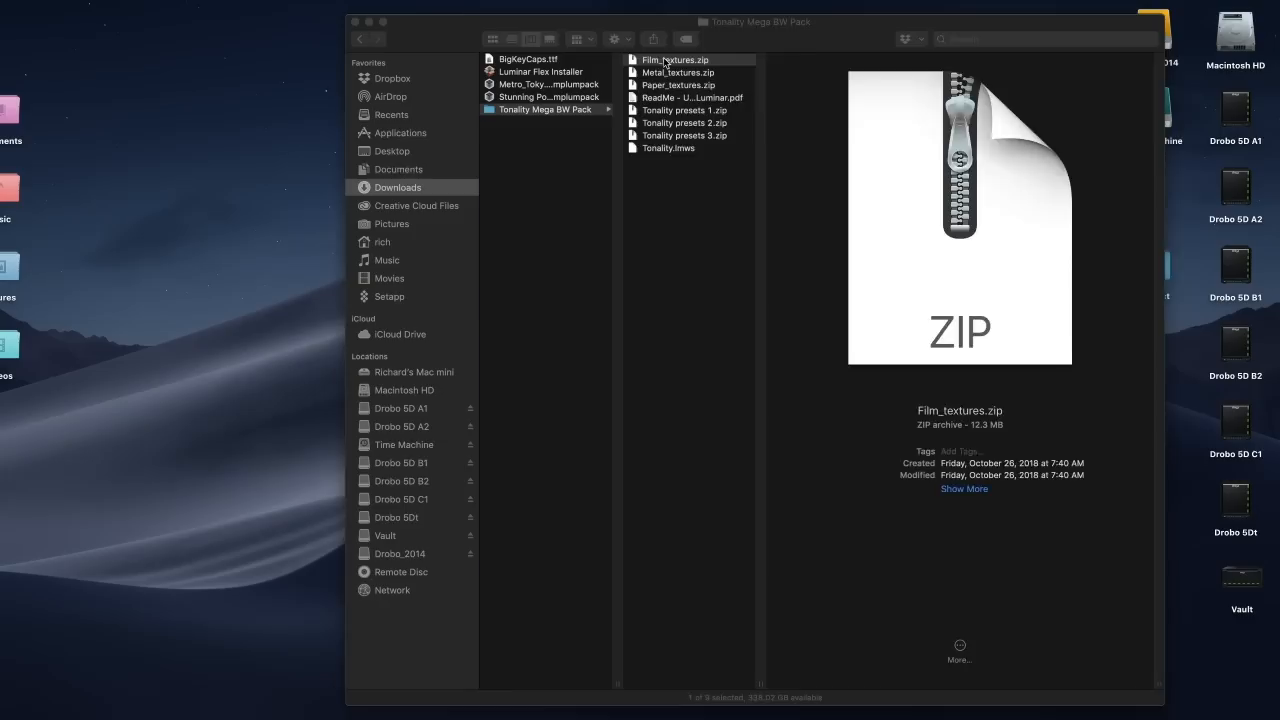
{"action": "double_click", "coordinate": [673, 74]}
{"action": "left_click", "coordinate": [673, 74]}
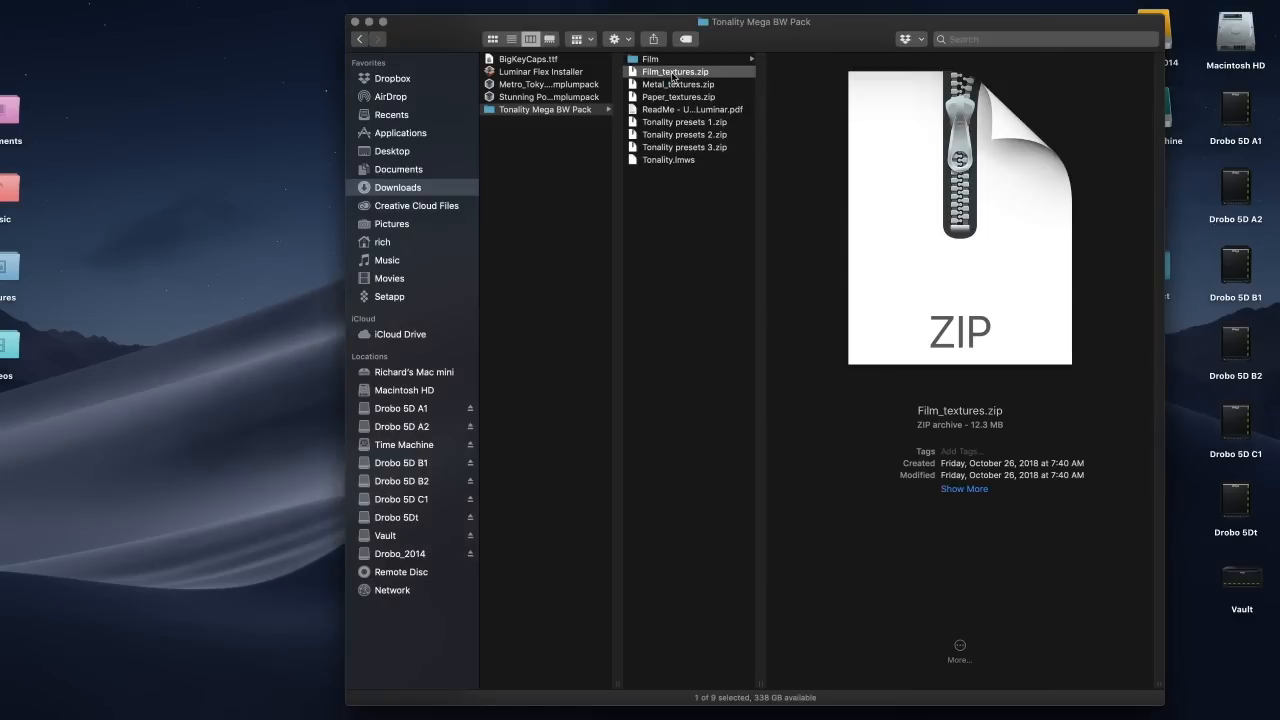
{"action": "double_click", "coordinate": [674, 85]}
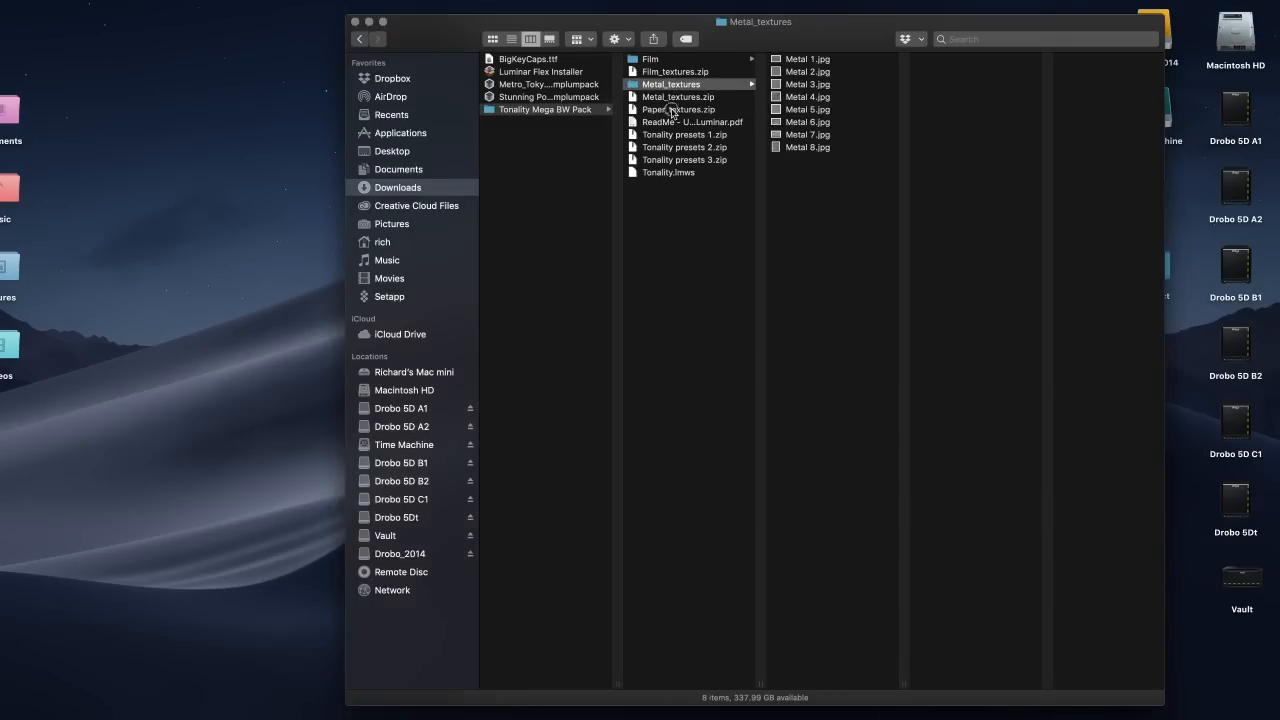
{"action": "double_click", "coordinate": [676, 109]}
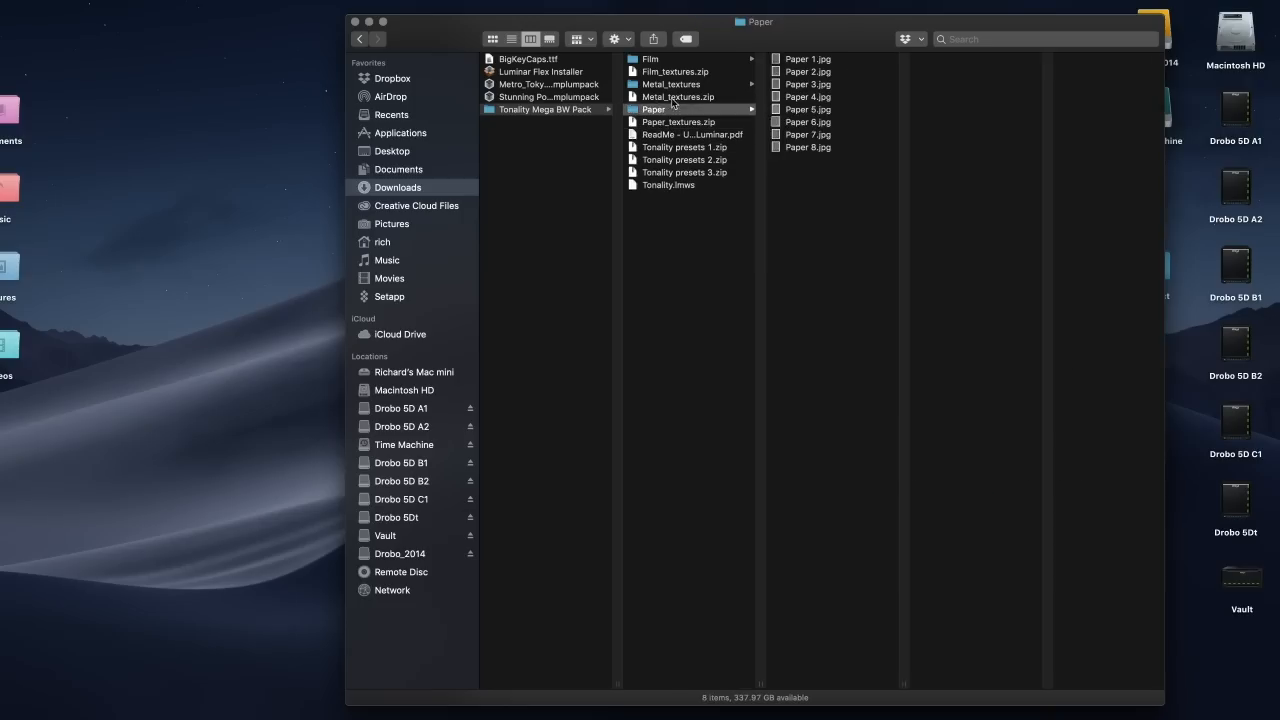
Step: Delete the Film_textures, Metal_textures and Paper_textures zip files from the Tonality Mega BW Pack folder
{"action": "left_click", "coordinate": [673, 97]}
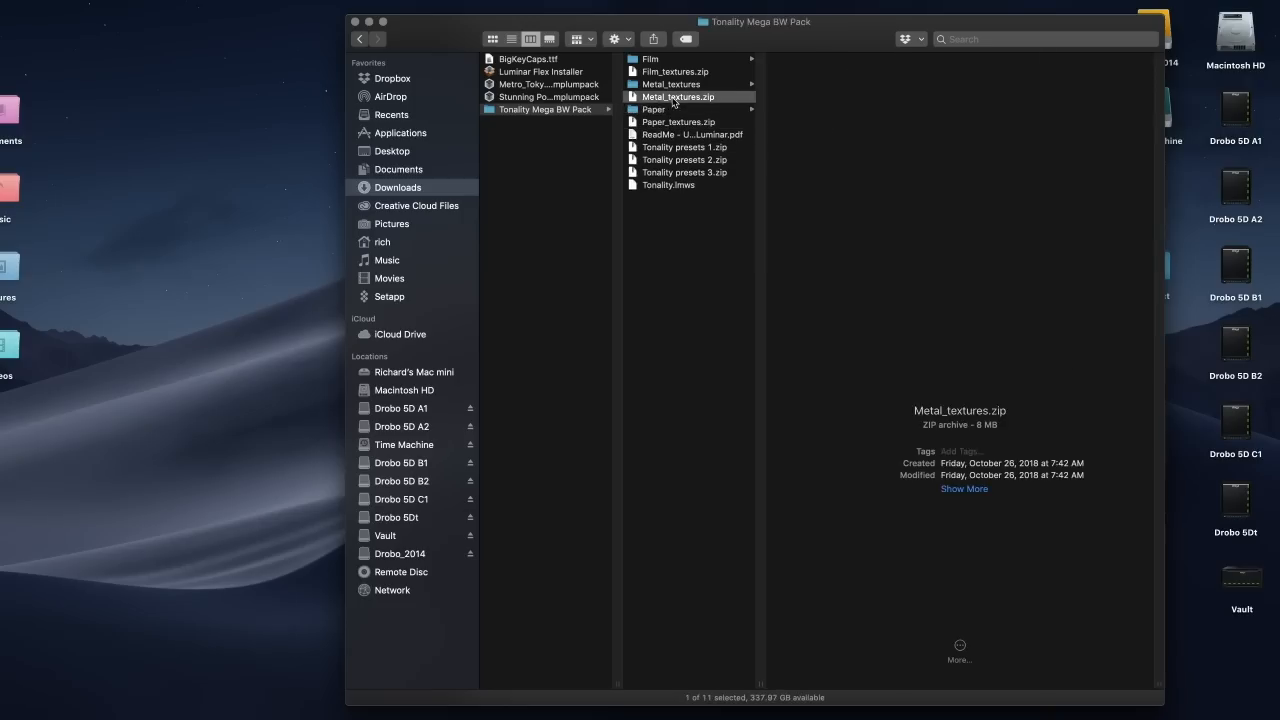
{"action": "left_click", "coordinate": [669, 74], "text": "super"}
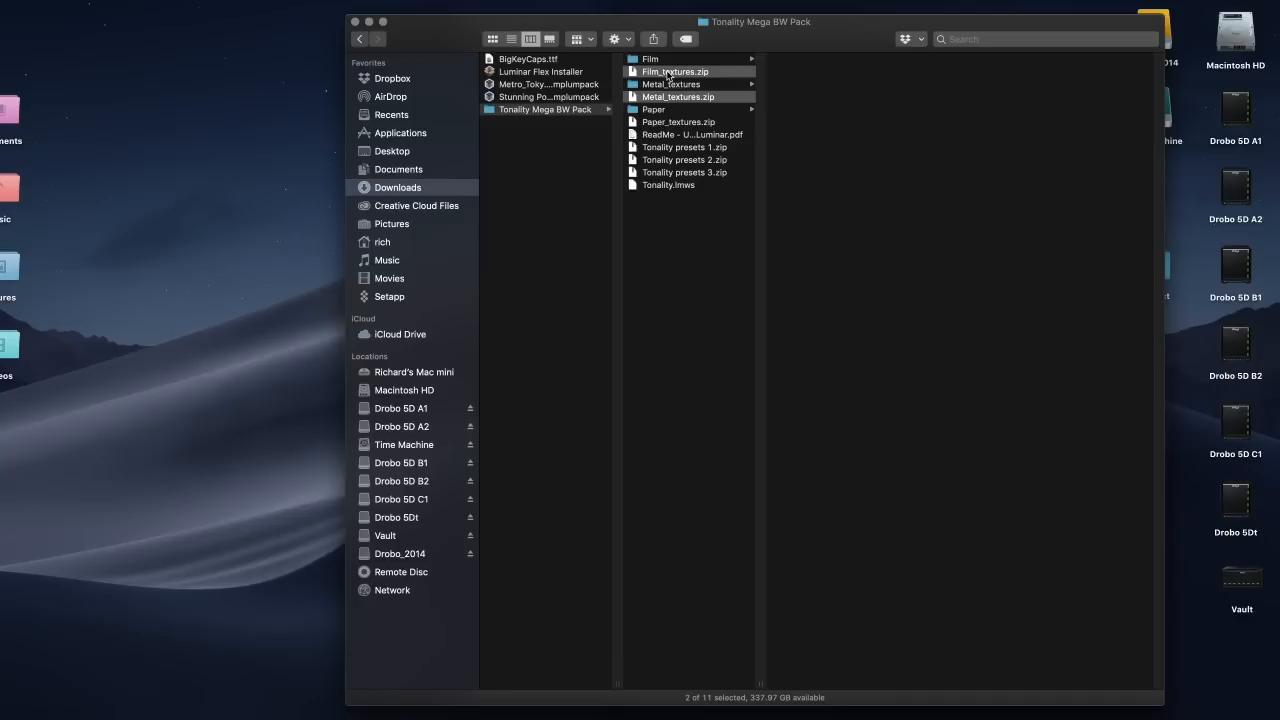
{"action": "left_click", "coordinate": [678, 124], "text": "super"}
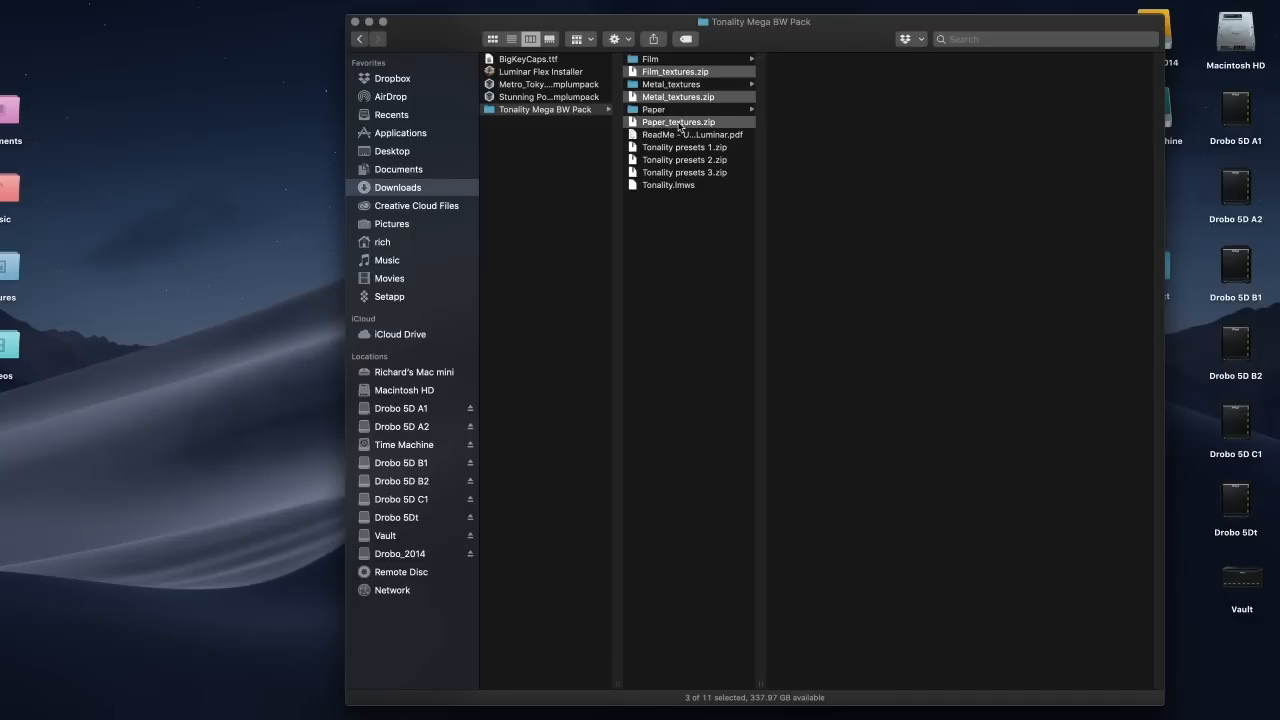
{"action": "key", "text": "super+BackSpace"}
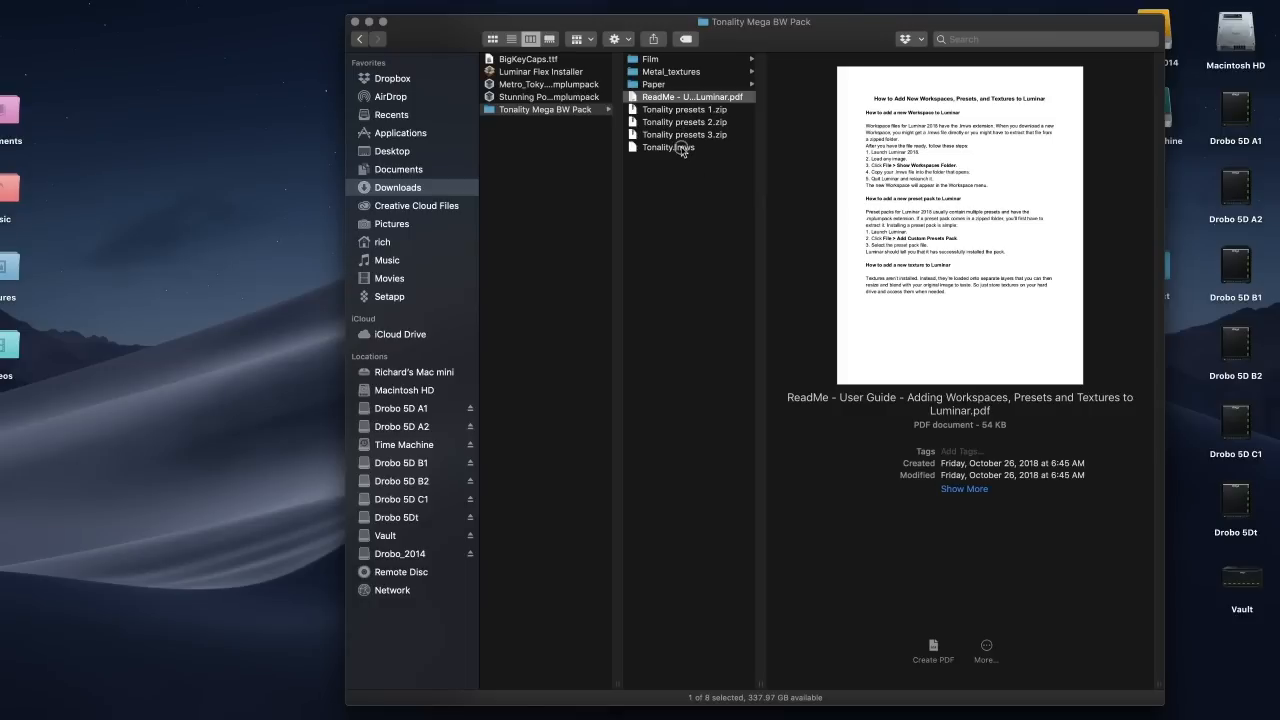
Step: Extract the Tonality presets 1, Tonality presets 2 and Tonality presets 3 zip archives together
{"action": "left_click", "coordinate": [681, 148]}
{"action": "left_click", "coordinate": [684, 135]}
{"action": "left_click", "coordinate": [686, 111], "text": "shift"}
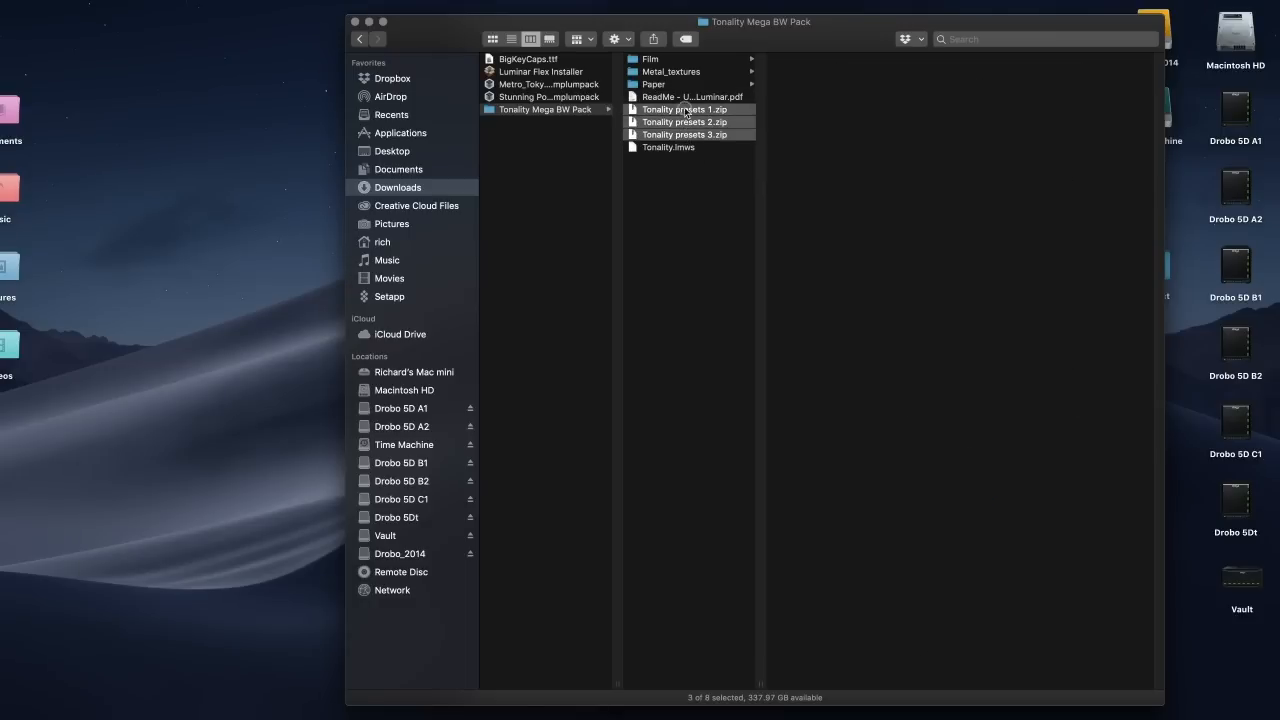
{"action": "double_click", "coordinate": [686, 111]}
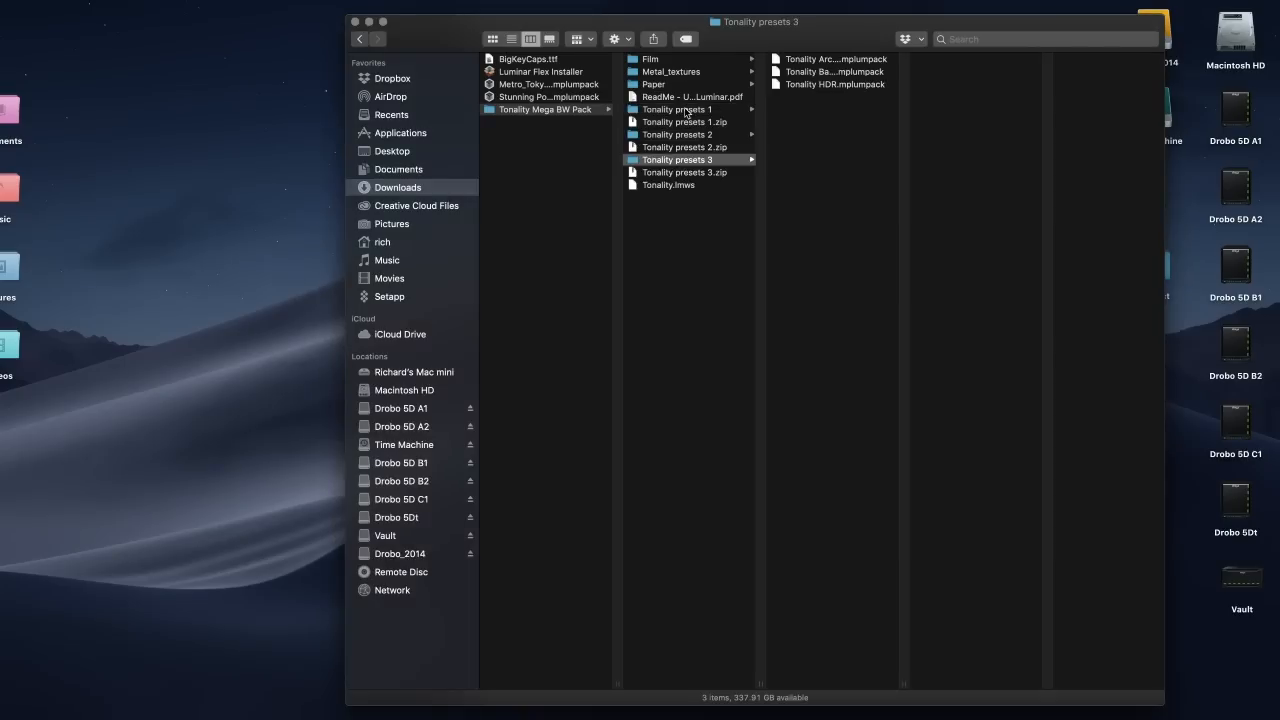
Step: Delete the Tonality presets 1, Tonality presets 2 and Tonality presets 3 zip files from the Tonality Mega BW Pack folder
{"action": "left_click", "coordinate": [681, 122]}
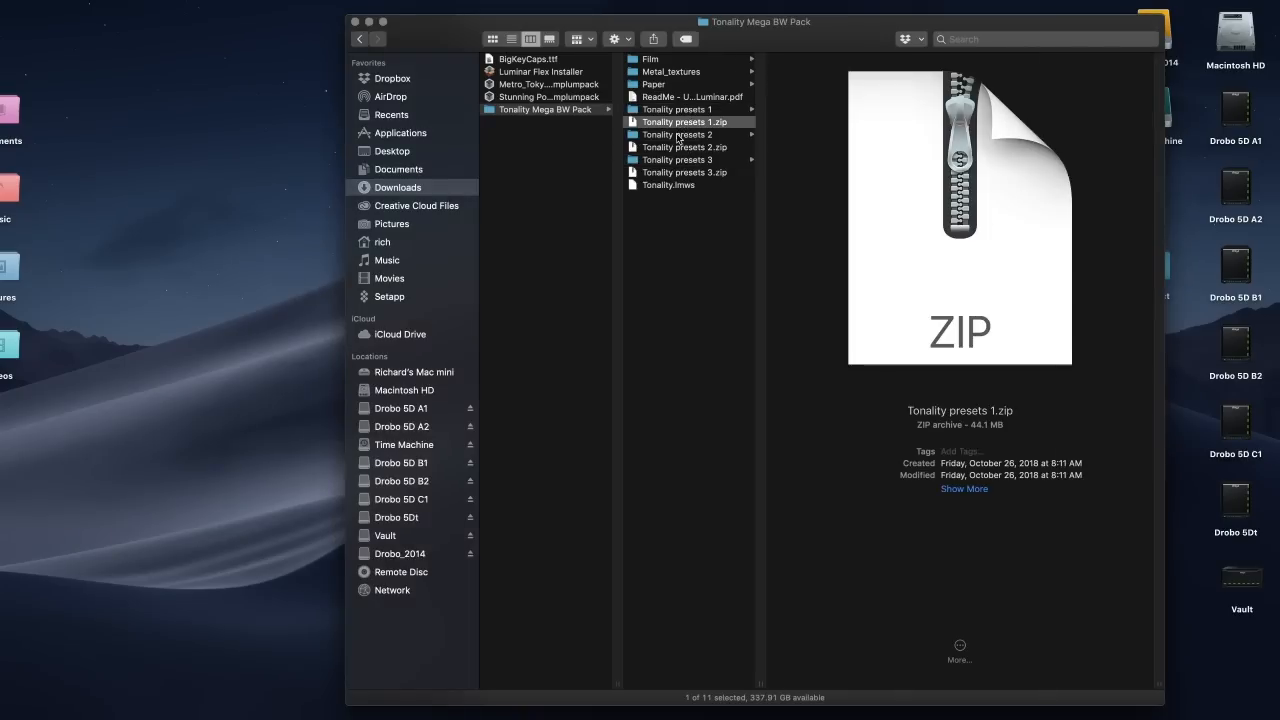
{"action": "left_click", "coordinate": [671, 148], "text": "super"}
{"action": "left_click", "coordinate": [667, 174], "text": "super"}
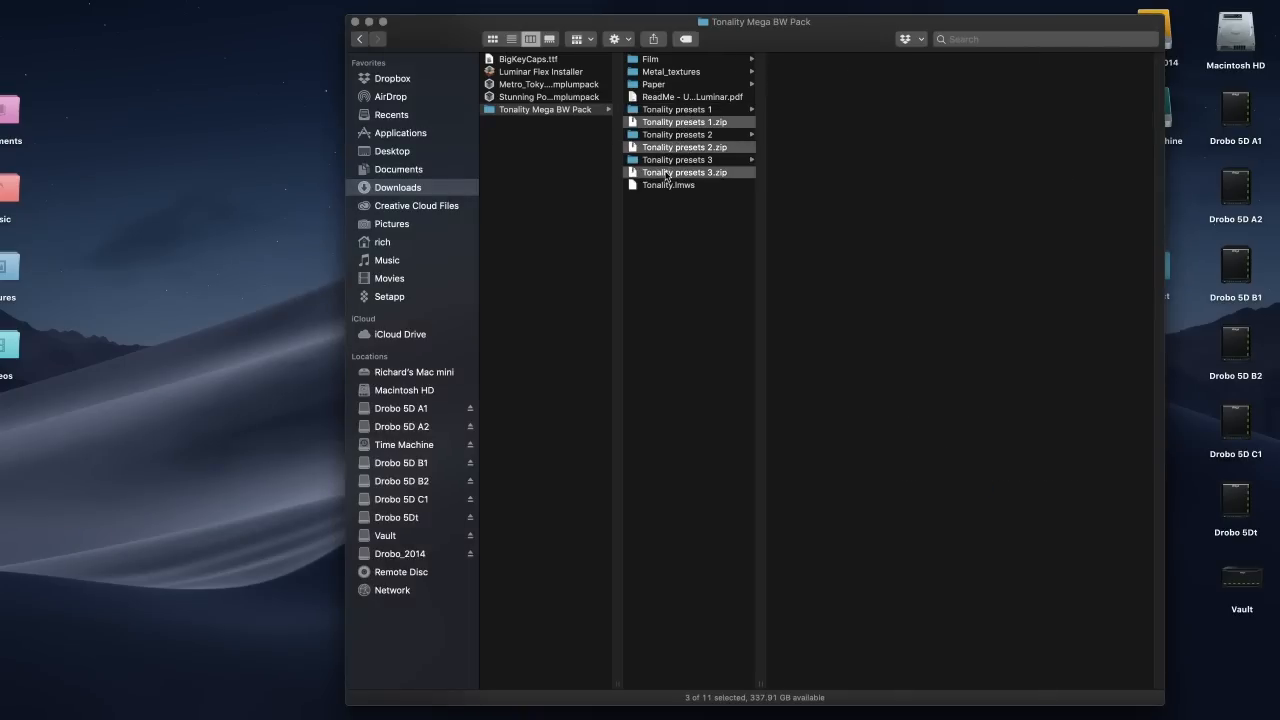
{"action": "key", "text": "super+BackSpace"}
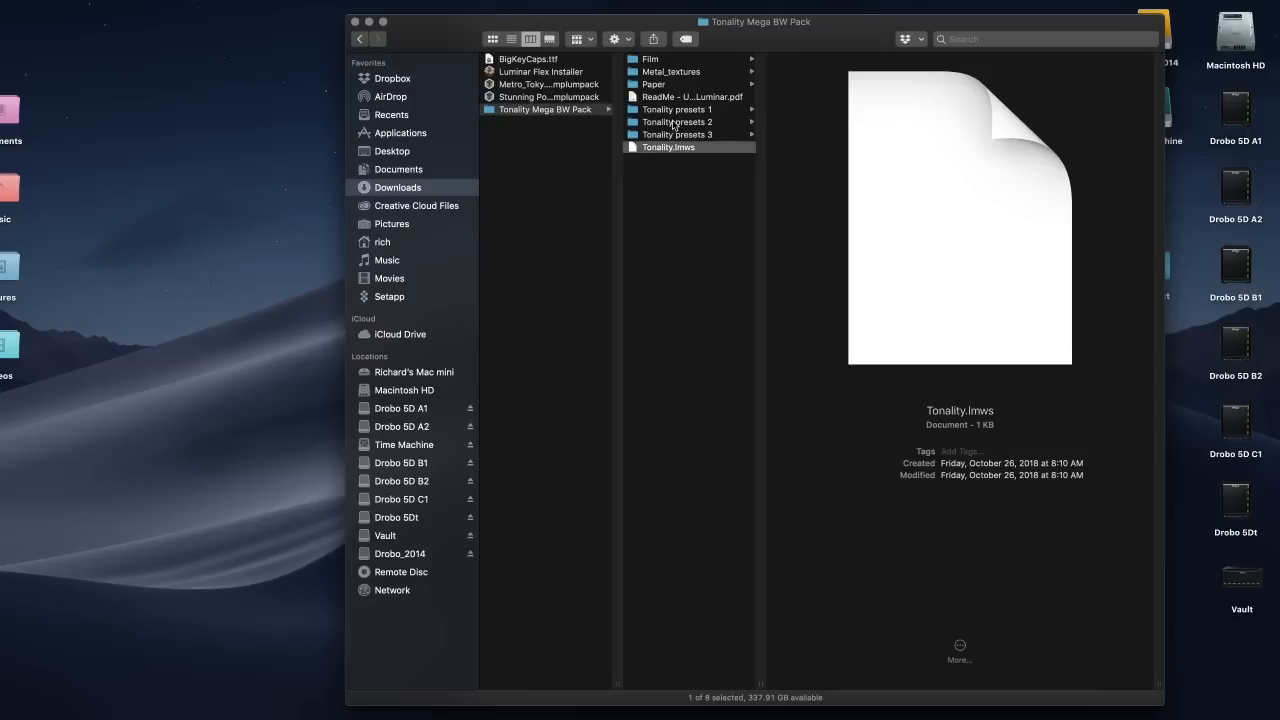
Step: Set Tonality Street.mplumpack in the Tonality presets 1 folder to open with Luminar Flex (1.1.0) through its file info
{"action": "left_click", "coordinate": [675, 113]}
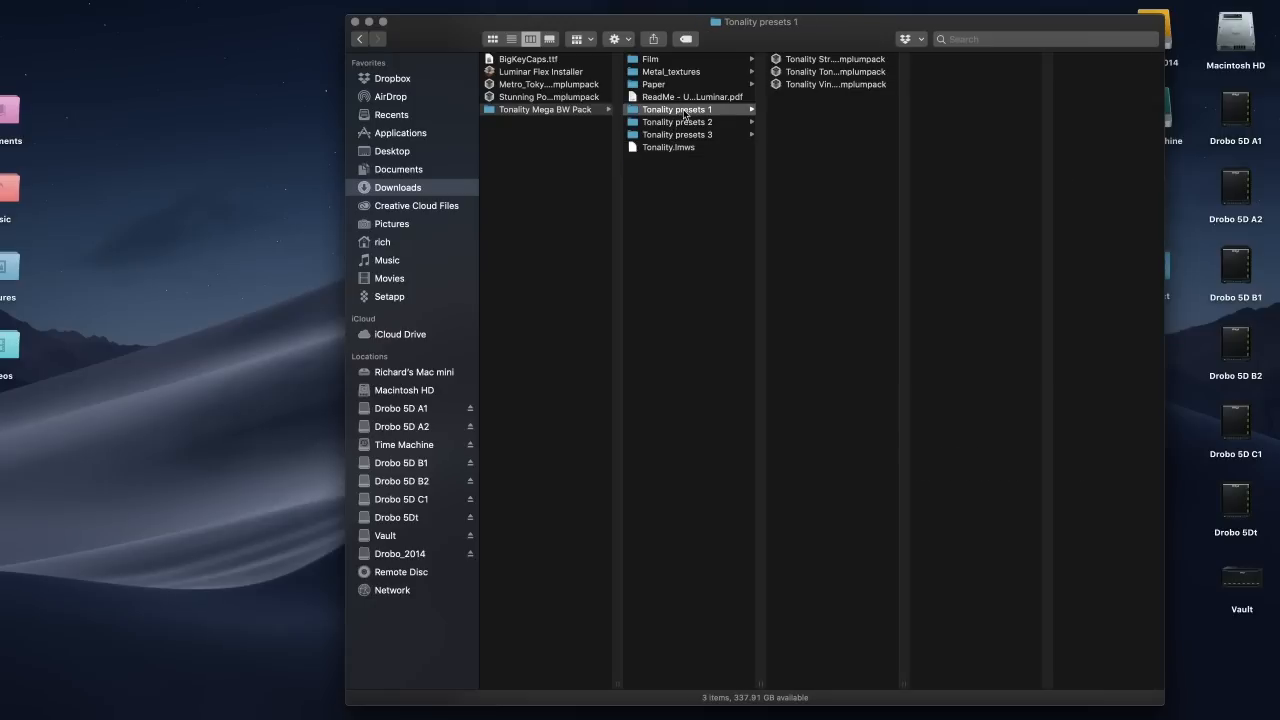
{"action": "left_click", "coordinate": [777, 62]}
{"action": "right_click", "coordinate": [777, 62]}
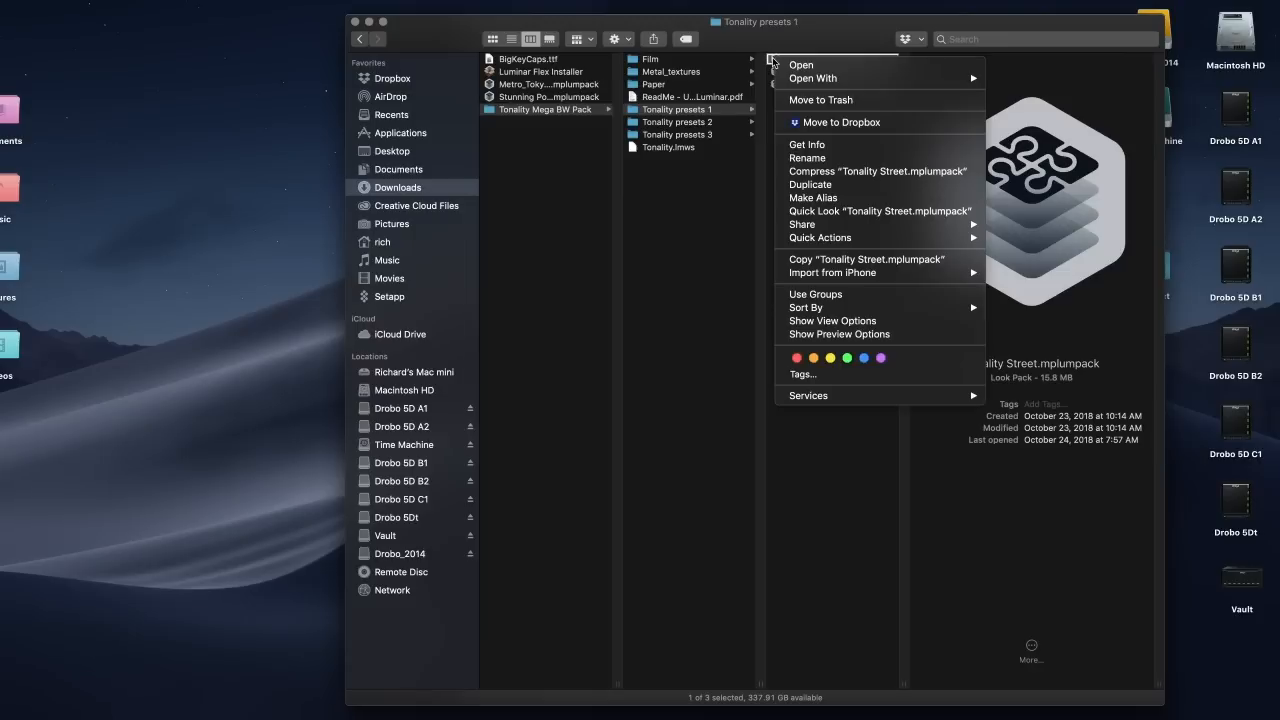
{"action": "mouse_move", "coordinate": [787, 78]}
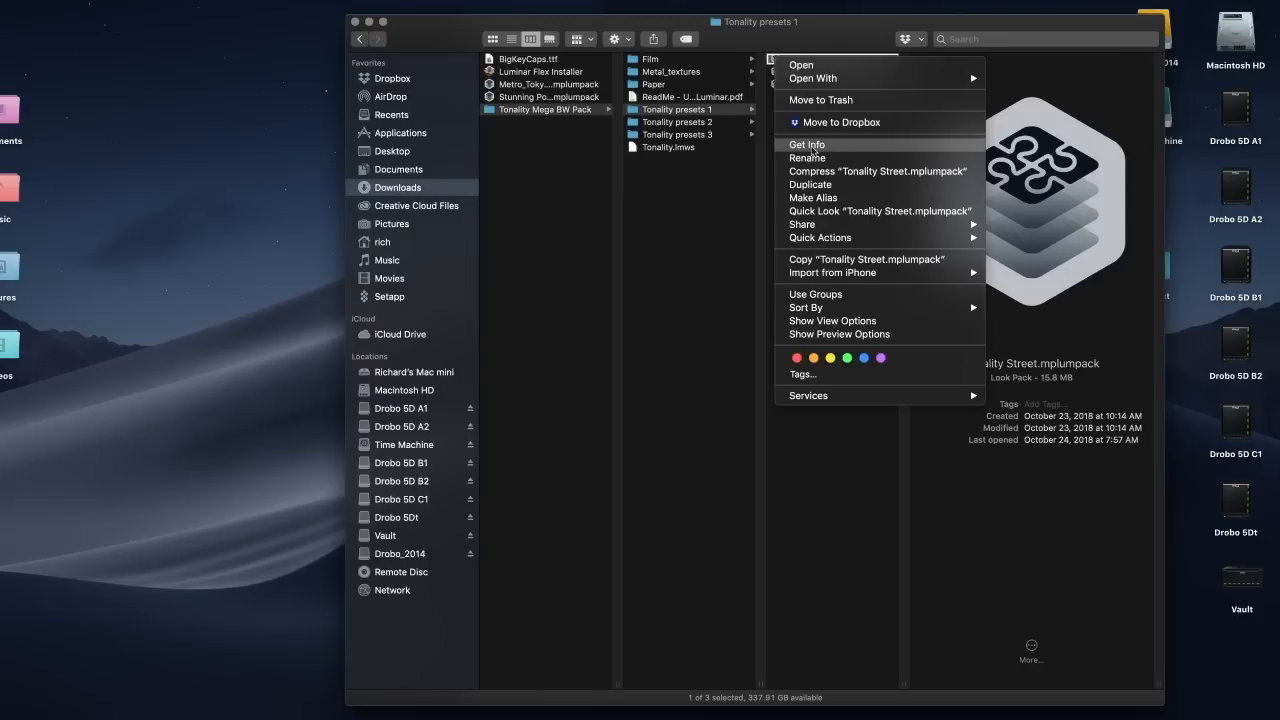
{"action": "left_click", "coordinate": [806, 144]}
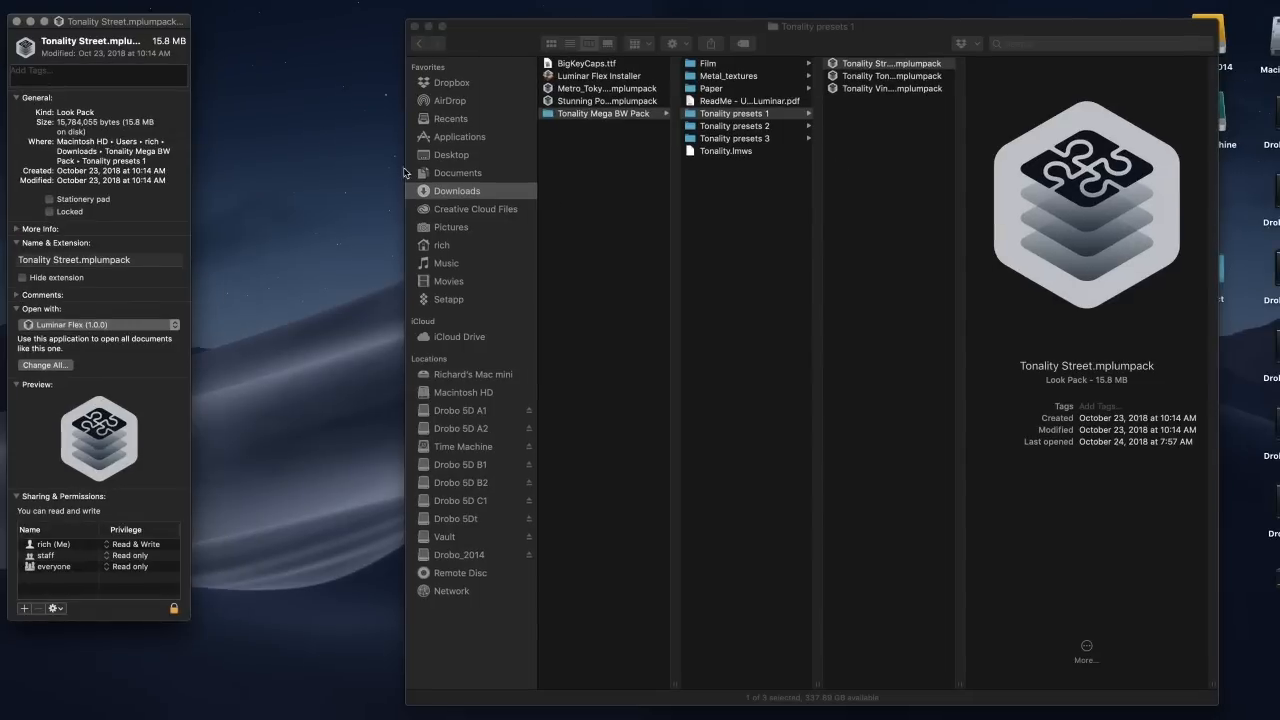
{"action": "left_click_drag", "start_coordinate": [160, 21], "coordinate": [511, 37]}
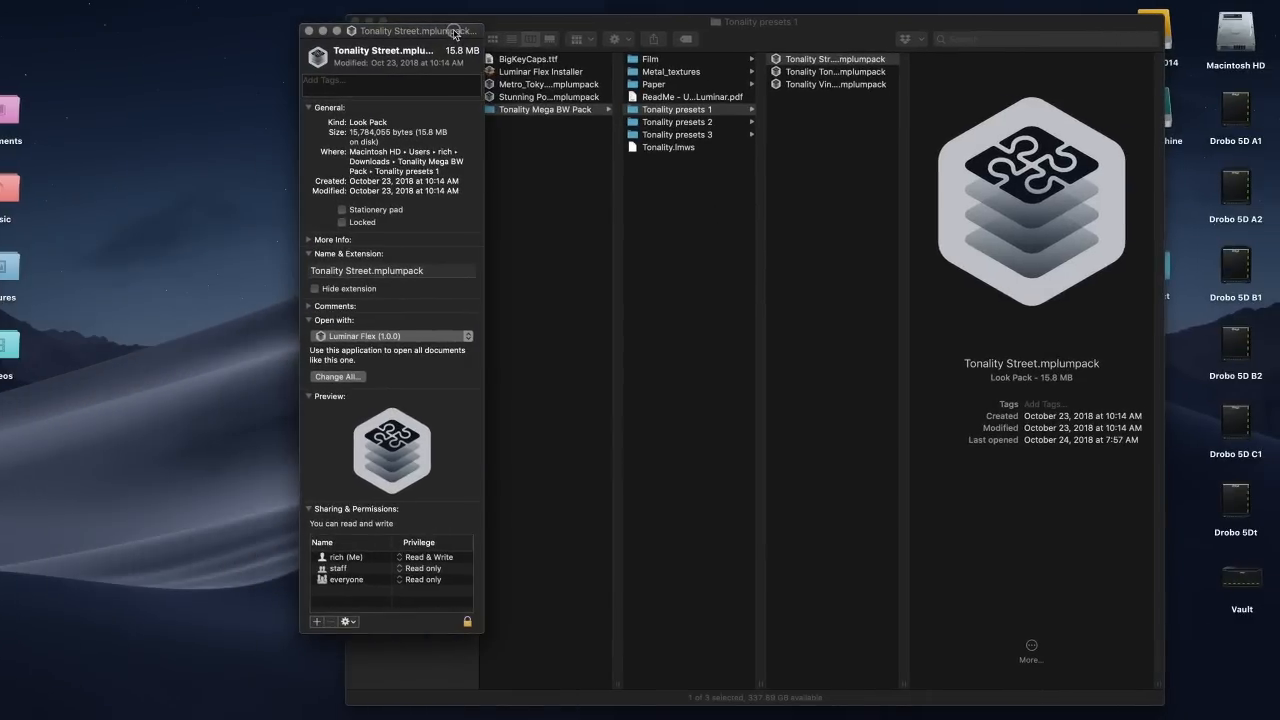
{"action": "left_click", "coordinate": [417, 339]}
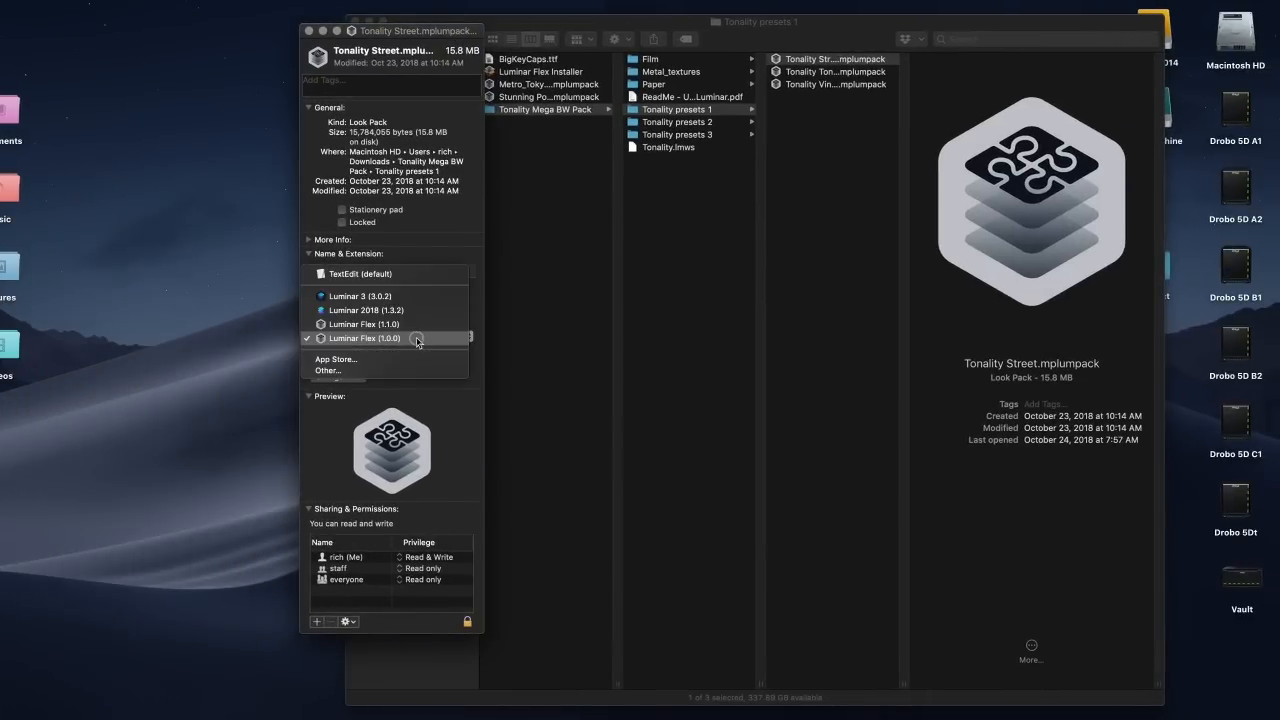
{"action": "left_click", "coordinate": [415, 324]}
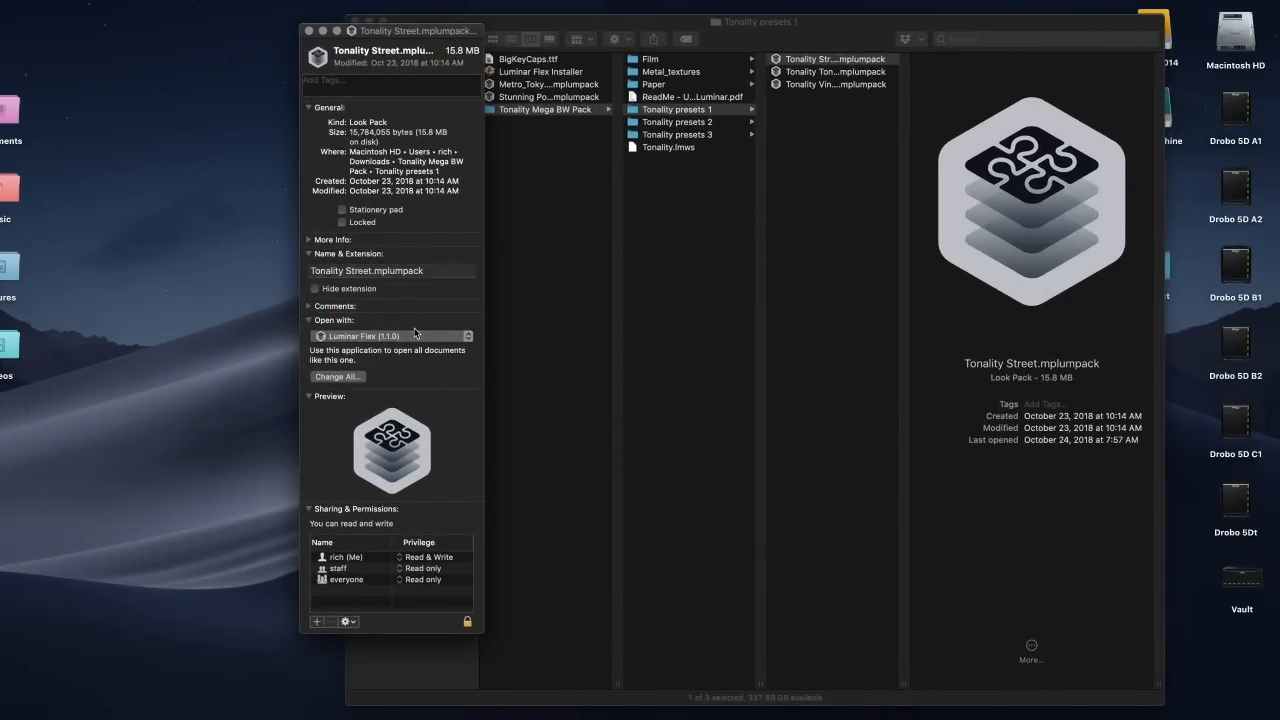
{"action": "left_click", "coordinate": [309, 31]}
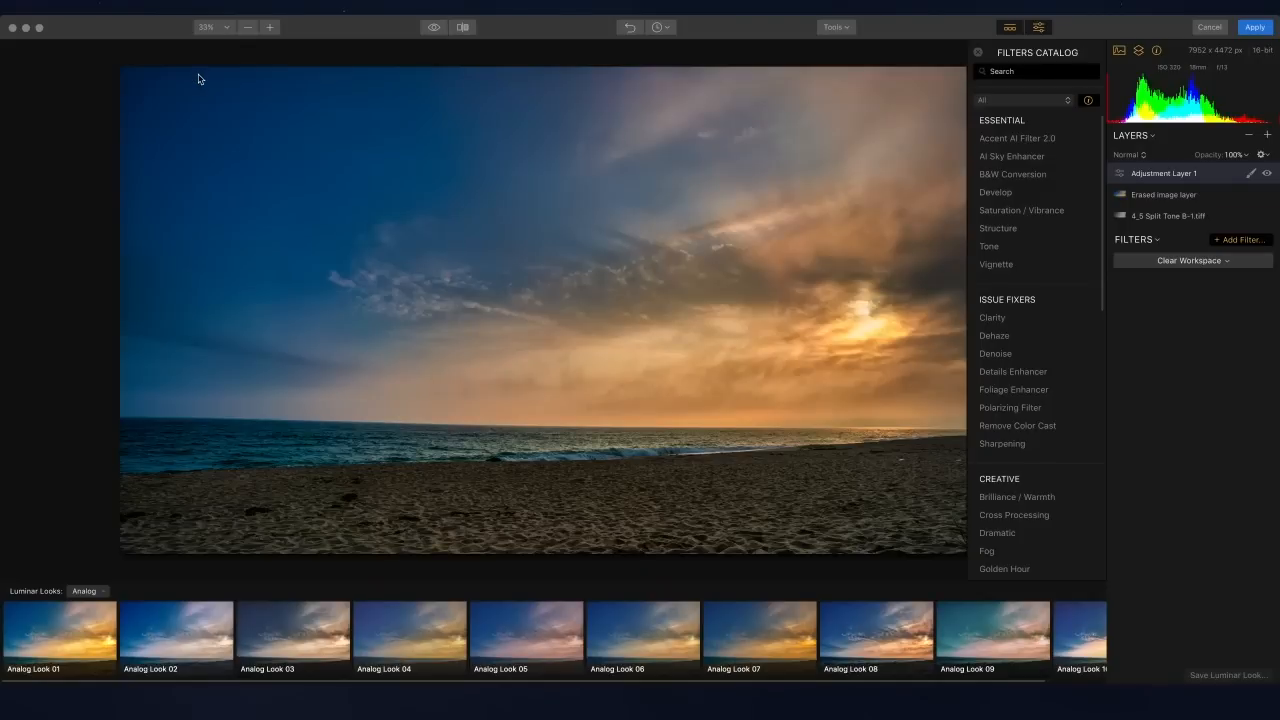
Step: In Luminar Flex, add Tonality Street.mplumpack from Downloads, Tonality Mega BW Pack, Tonality presets 1 as a Luminar Looks collection
{"action": "left_click", "coordinate": [107, 6]}
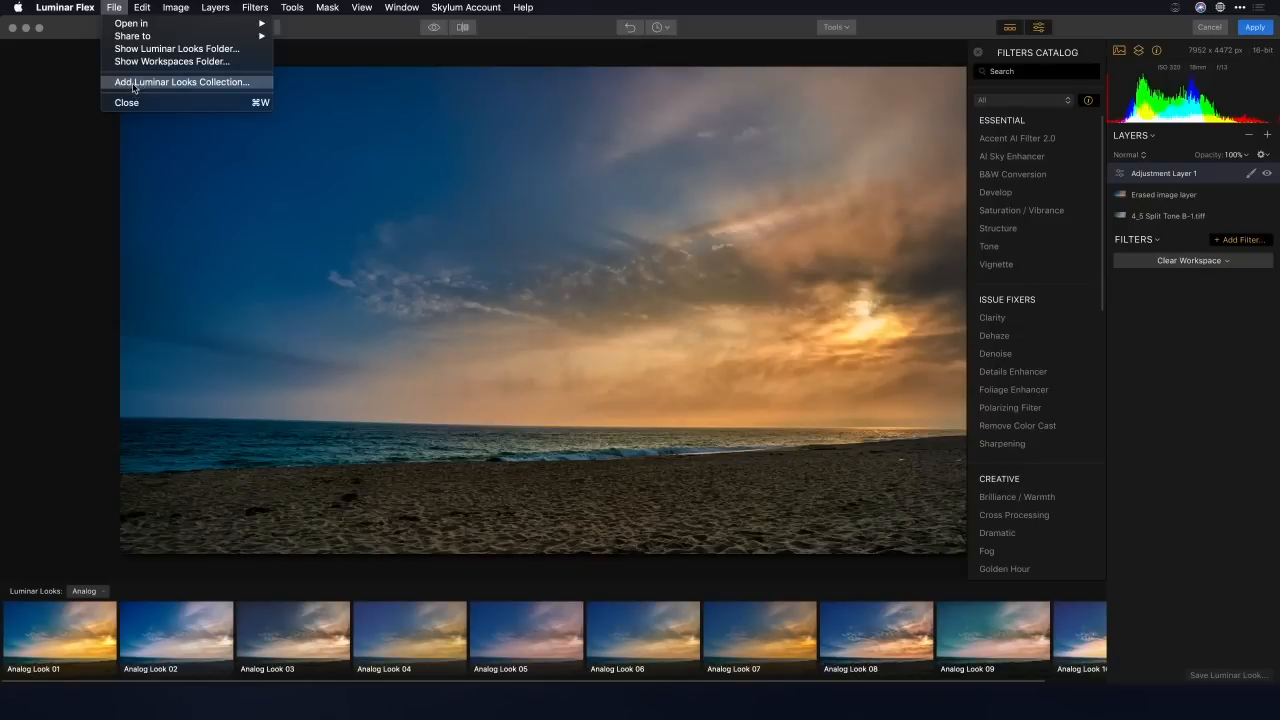
{"action": "left_click", "coordinate": [132, 84]}
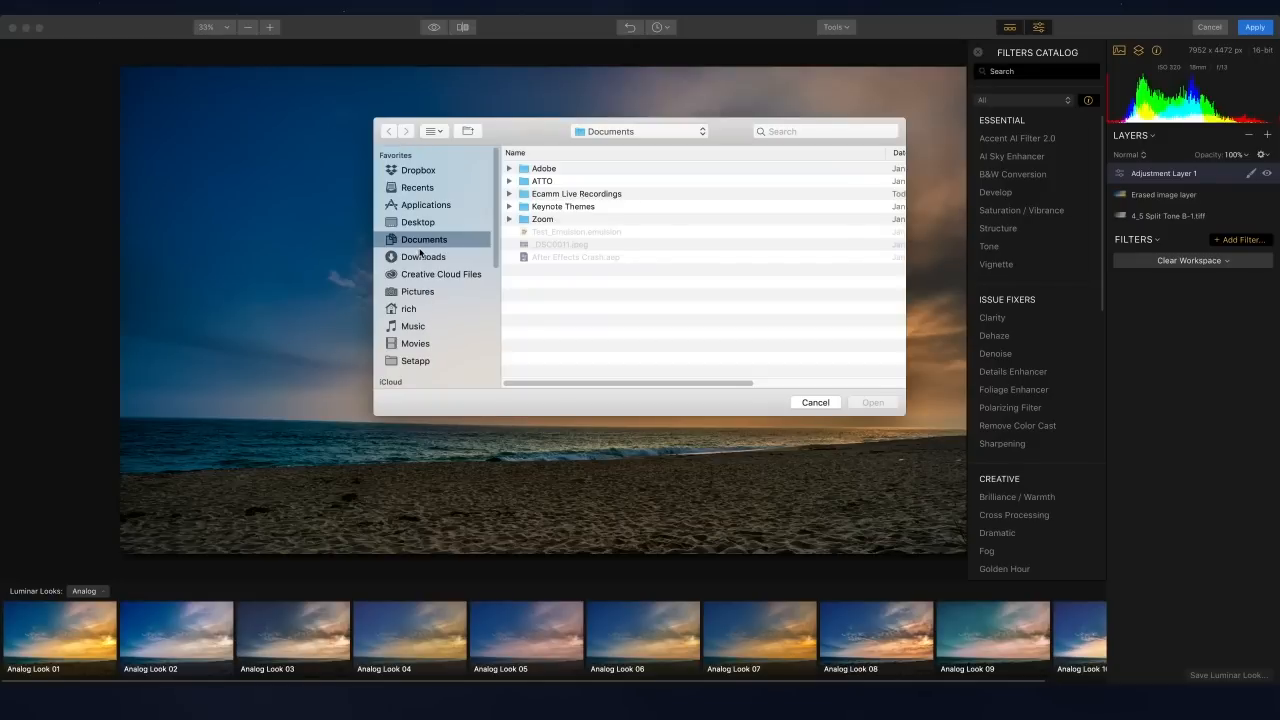
{"action": "left_click", "coordinate": [428, 262]}
{"action": "double_click", "coordinate": [548, 170]}
{"action": "double_click", "coordinate": [558, 207]}
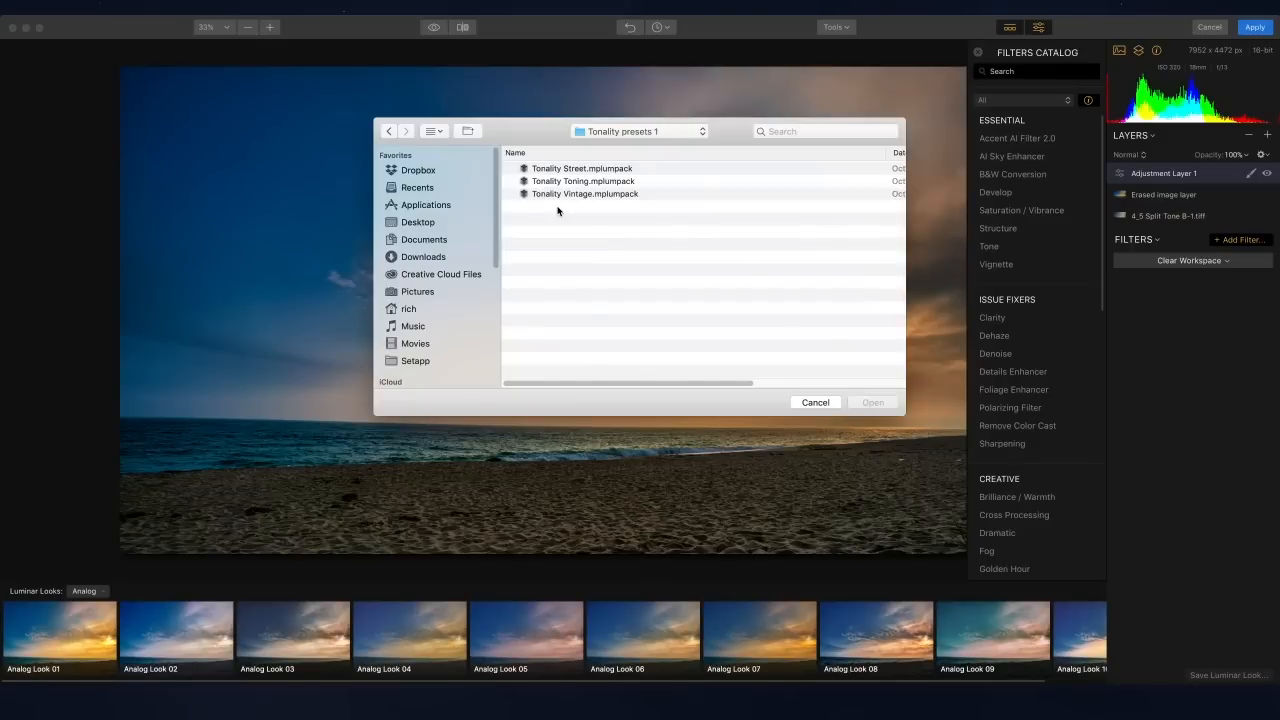
{"action": "left_click", "coordinate": [562, 170]}
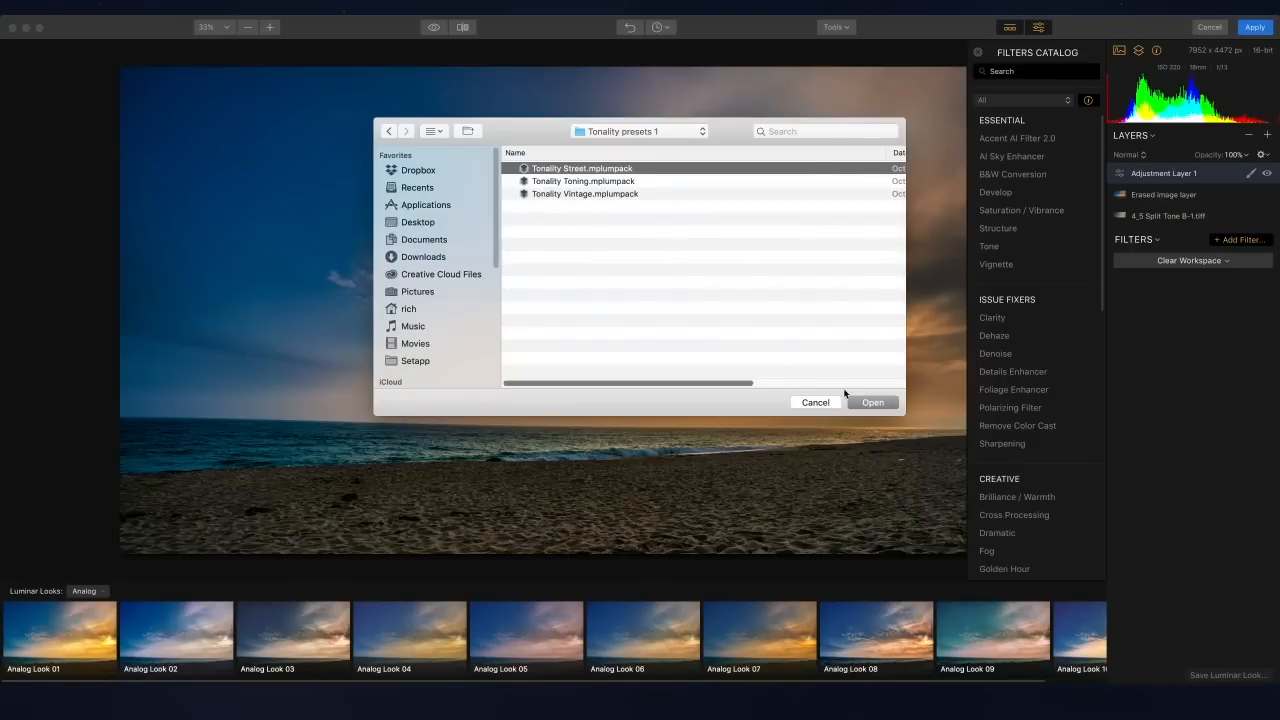
{"action": "left_click", "coordinate": [870, 405]}
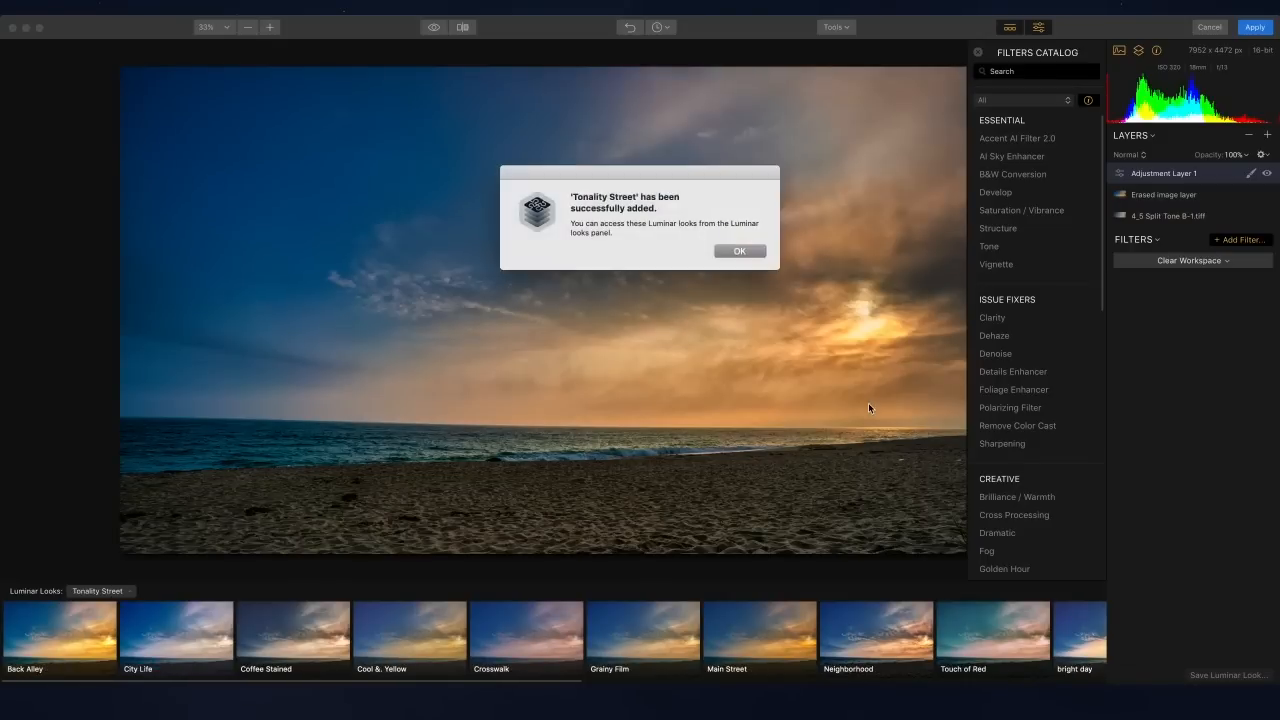
{"action": "left_click", "coordinate": [750, 257]}
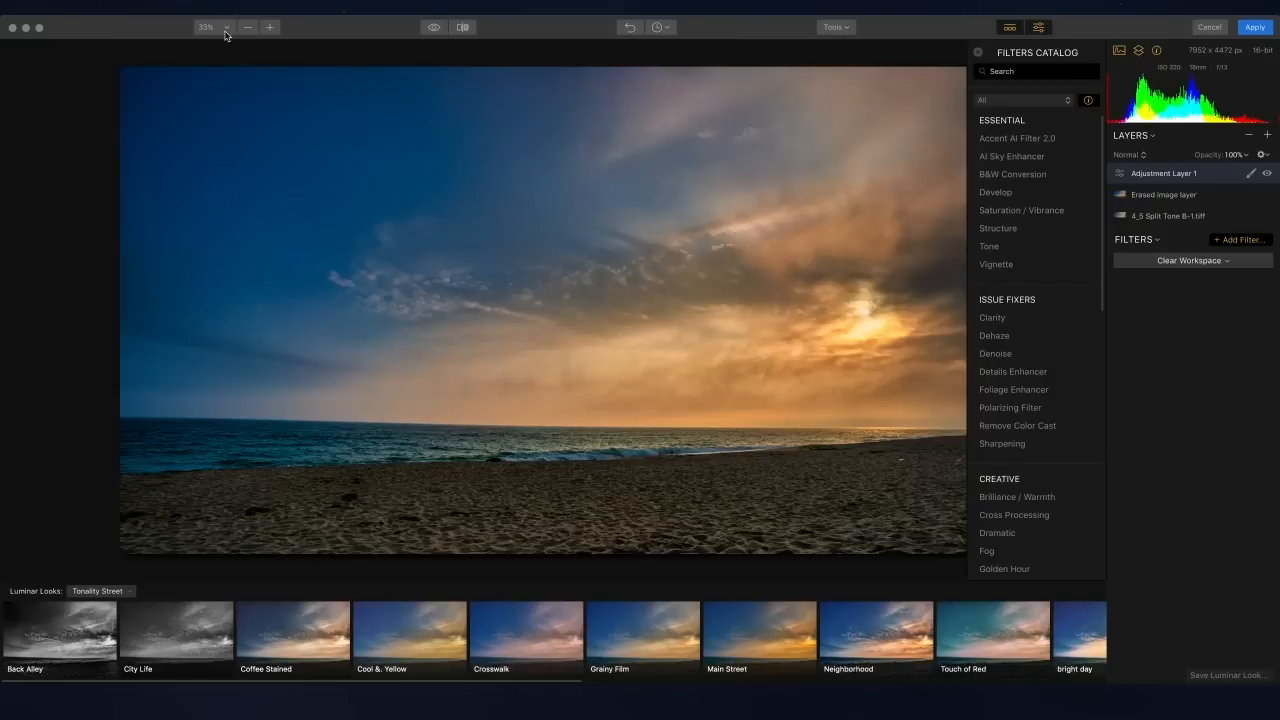
Step: Add Tonality Toning.mplumpack from the Tonality presets 1 folder as a Luminar Looks collection
{"action": "left_click", "coordinate": [113, 7]}
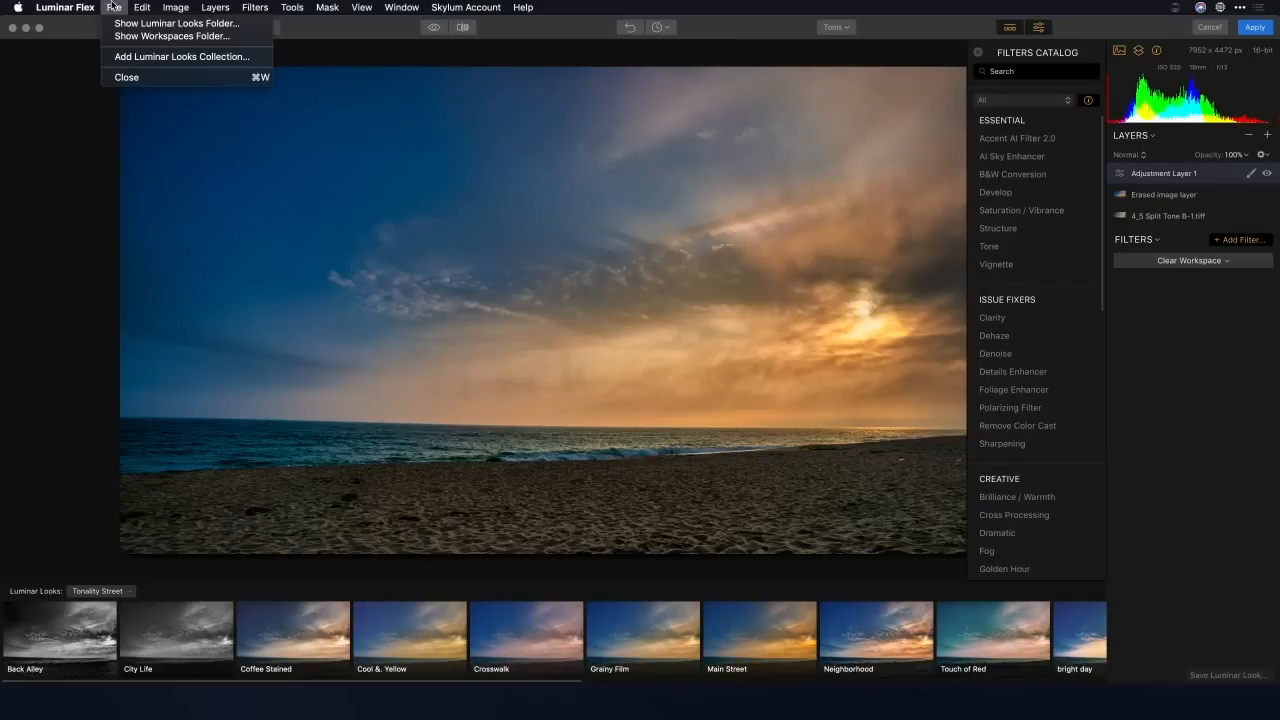
{"action": "left_click", "coordinate": [120, 56]}
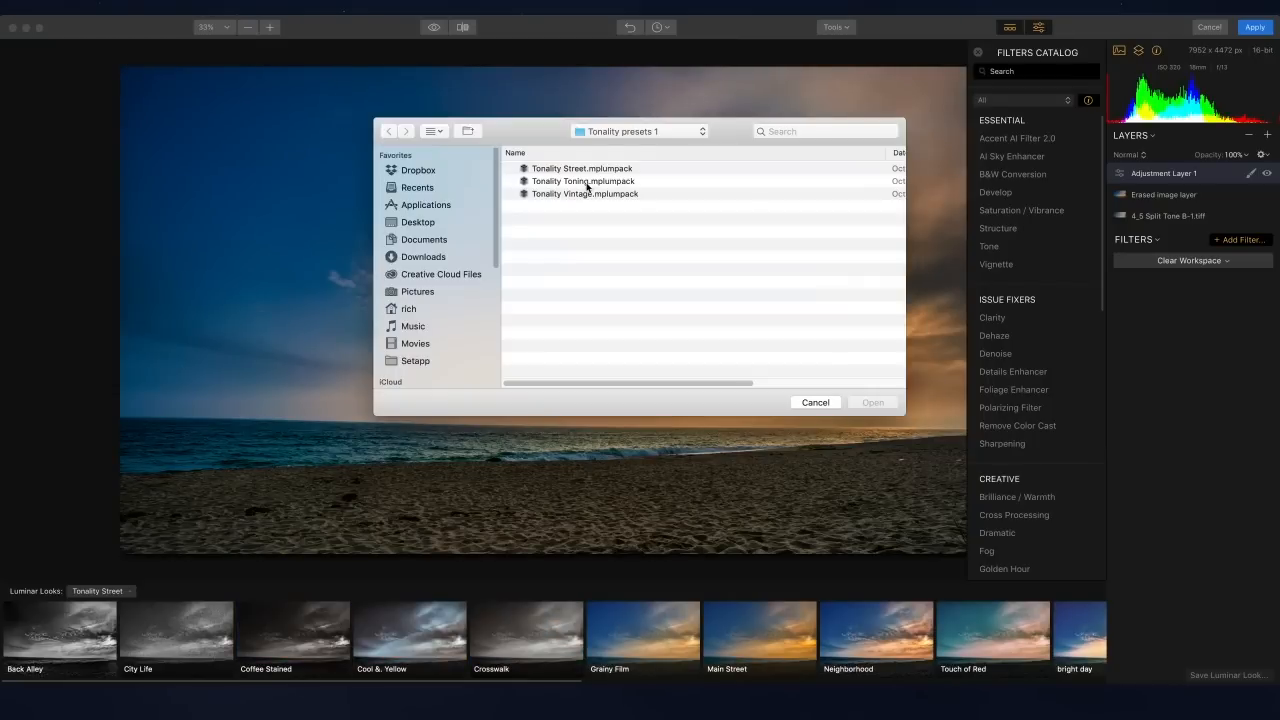
{"action": "left_click", "coordinate": [586, 182]}
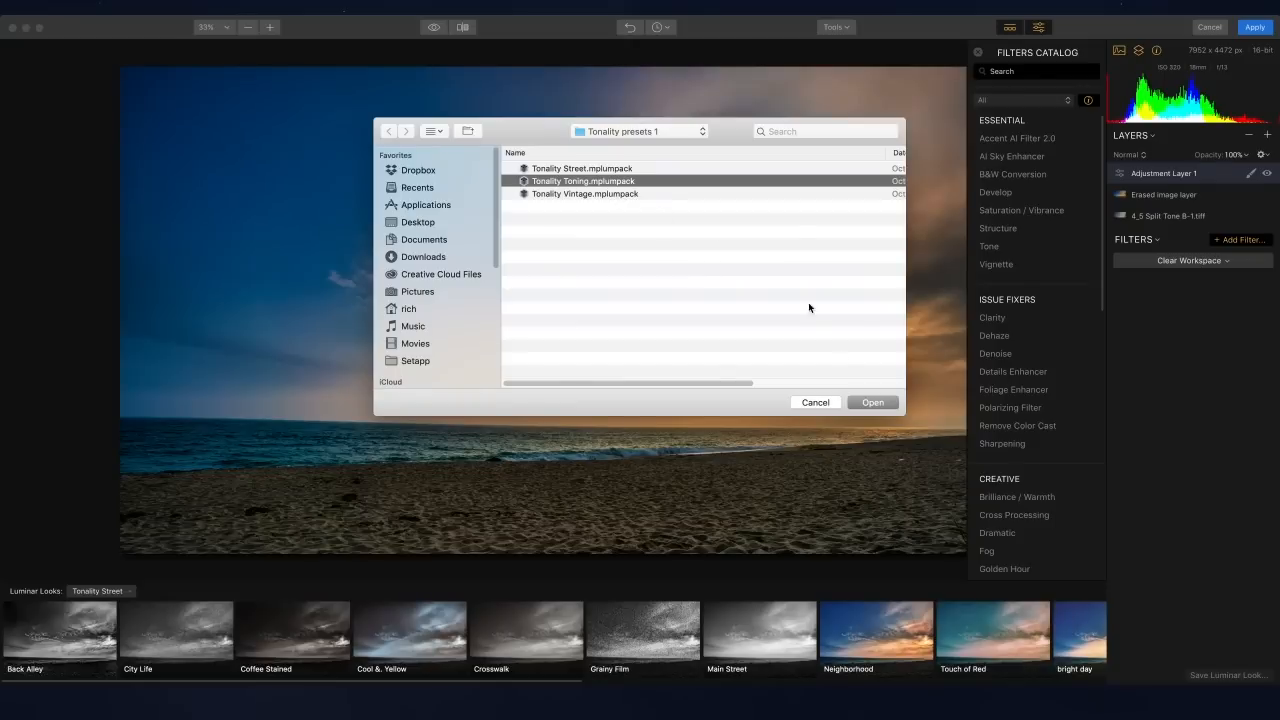
{"action": "left_click", "coordinate": [866, 403]}
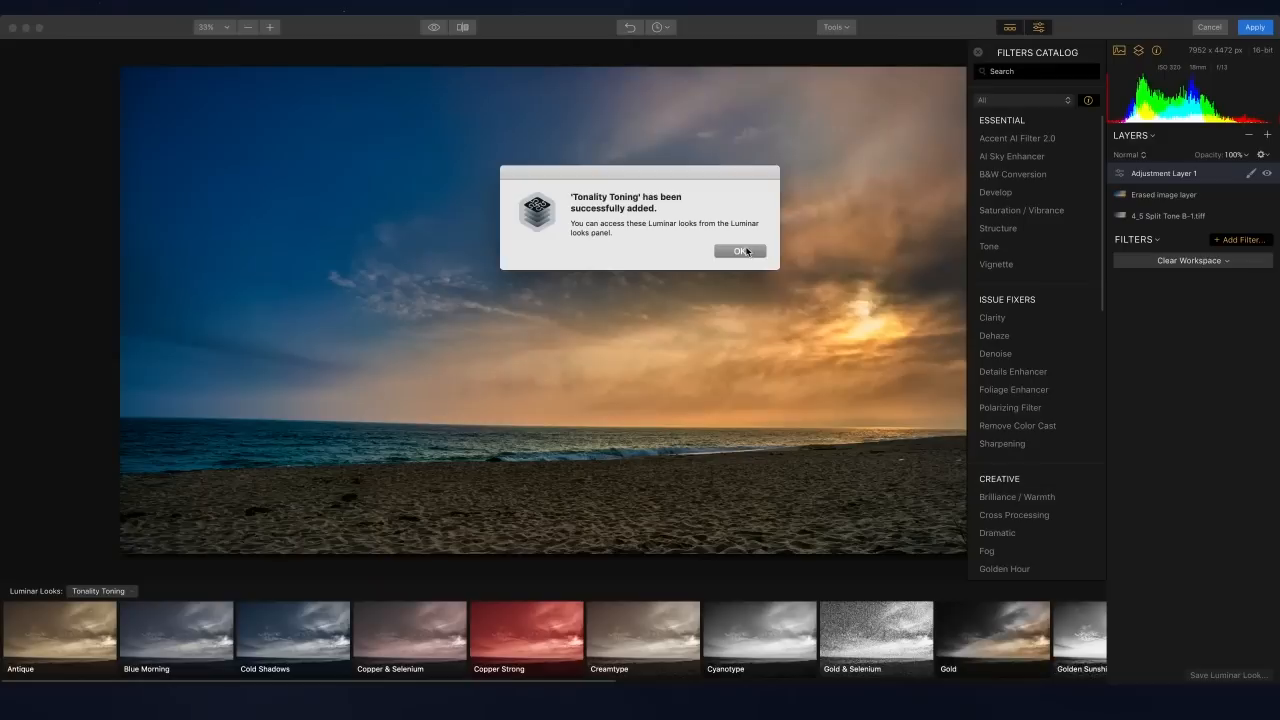
{"action": "left_click", "coordinate": [740, 252]}
Step: Add Tonality Vintage.mplumpack from the Tonality presets 1 folder as a Luminar Looks collection
{"action": "left_click", "coordinate": [114, 7]}
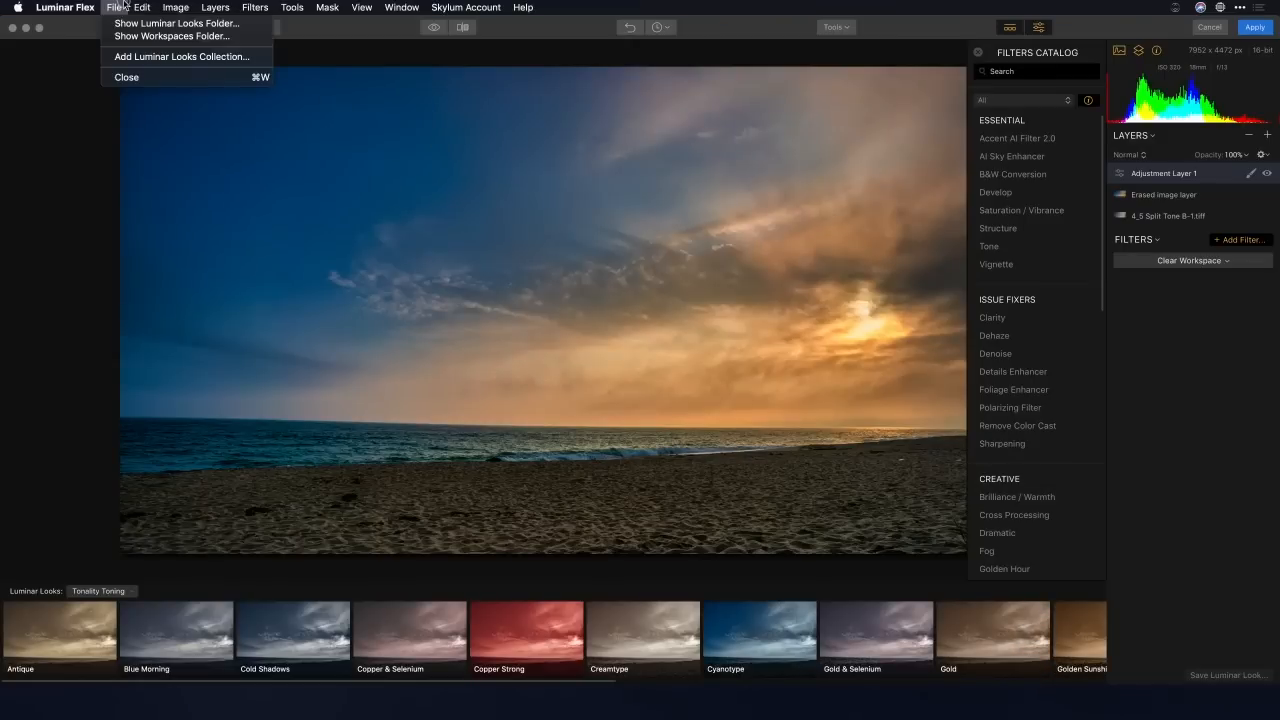
{"action": "left_click", "coordinate": [121, 56]}
{"action": "left_click", "coordinate": [548, 194]}
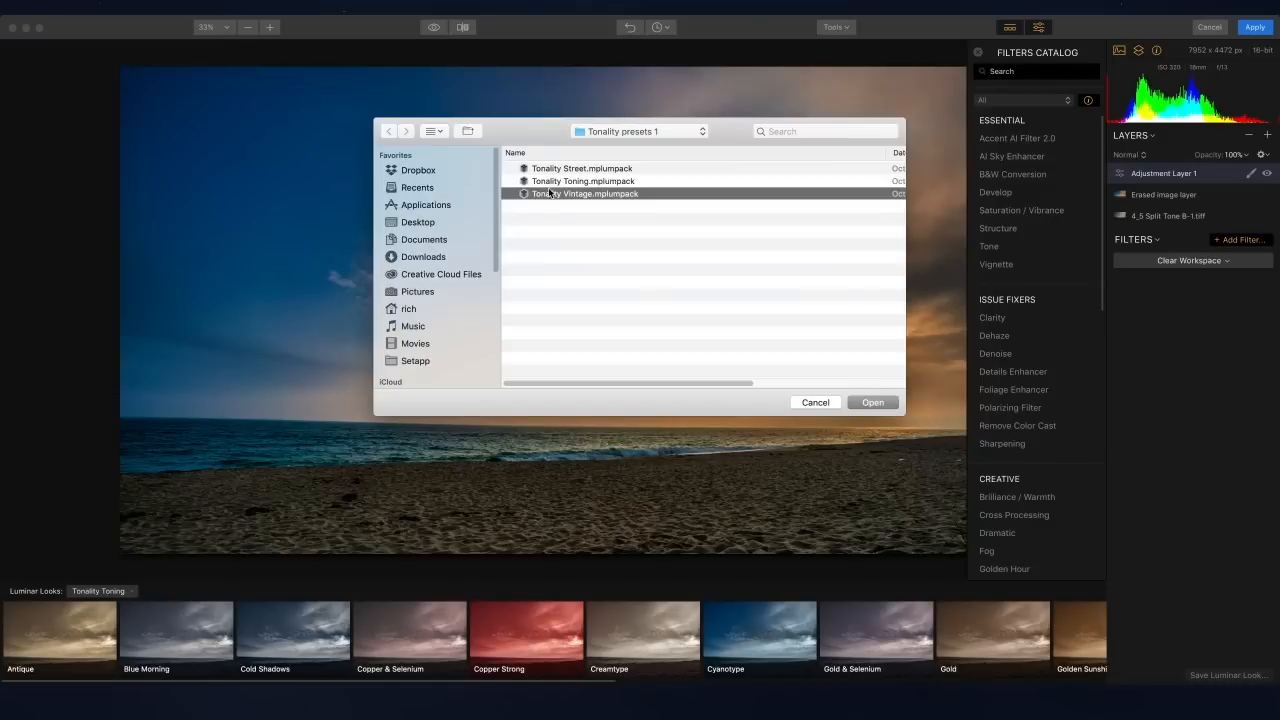
{"action": "double_click", "coordinate": [547, 195]}
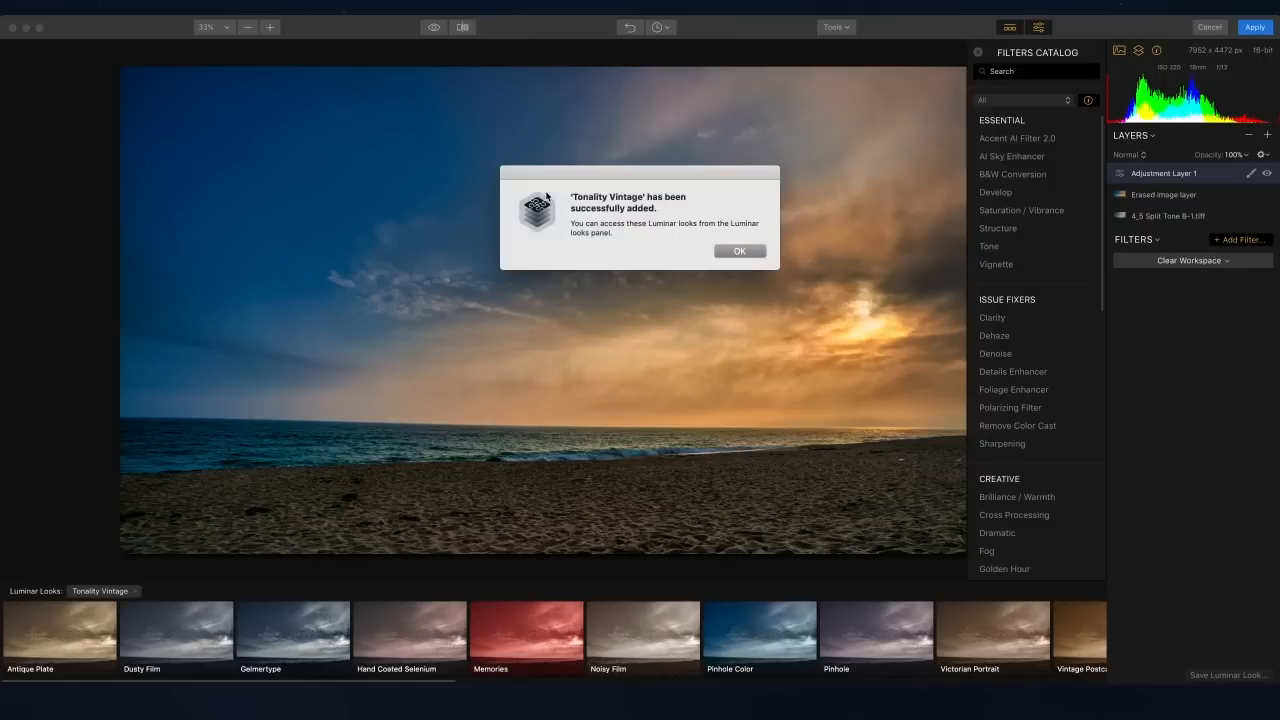
{"action": "left_click", "coordinate": [740, 252]}
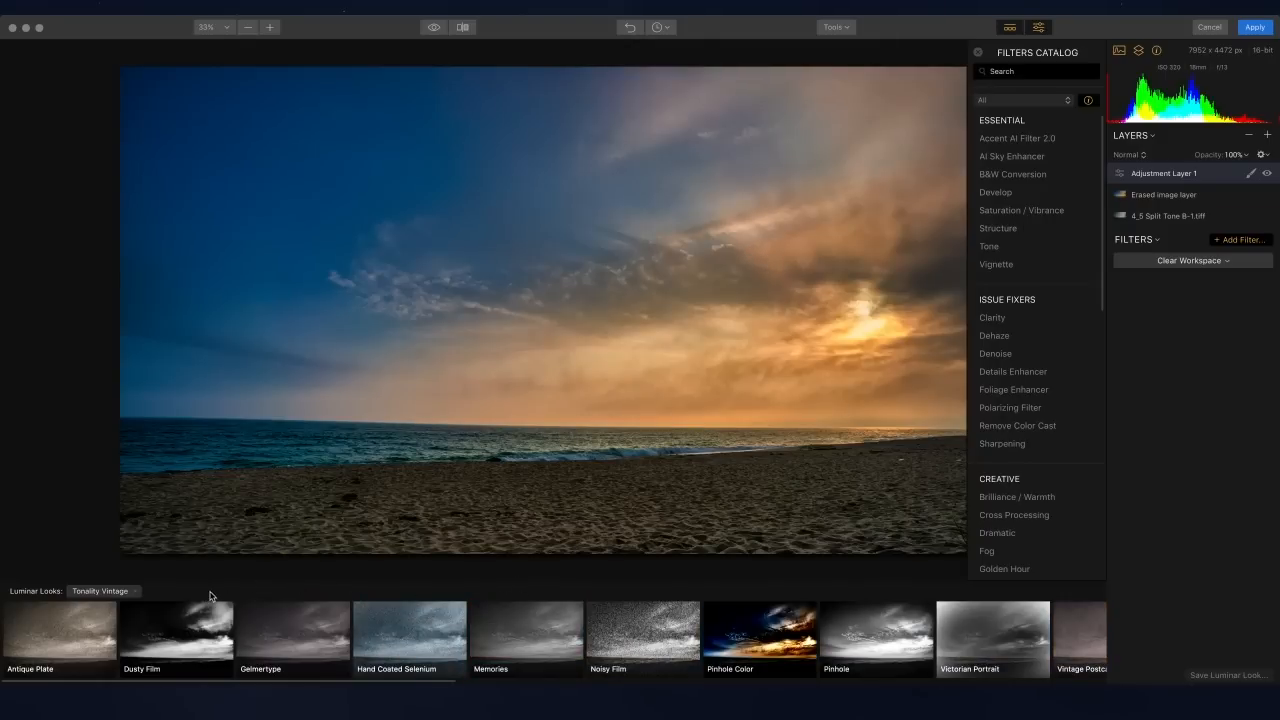
Step: Try the Antique Plate, Dusty Film, Pinhole Color and Pinhole looks from the Tonality Vintage collection on the beach photo
{"action": "left_click", "coordinate": [98, 635]}
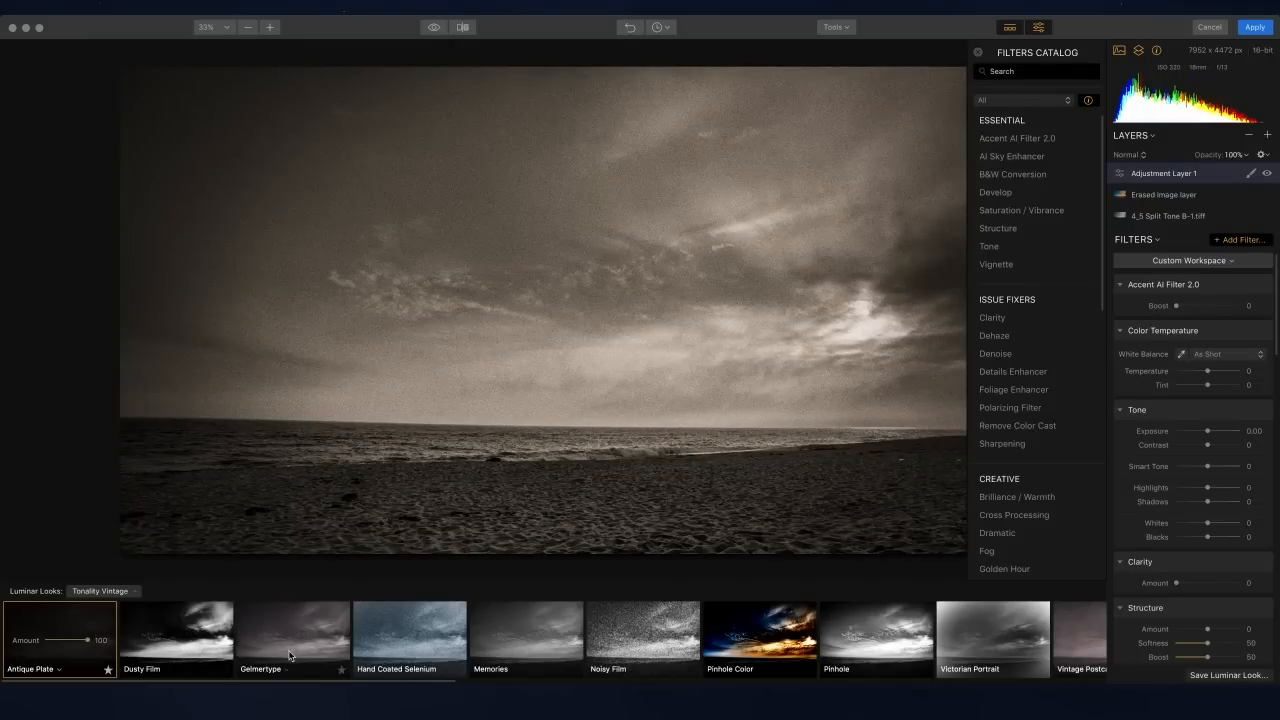
{"action": "left_click", "coordinate": [193, 625]}
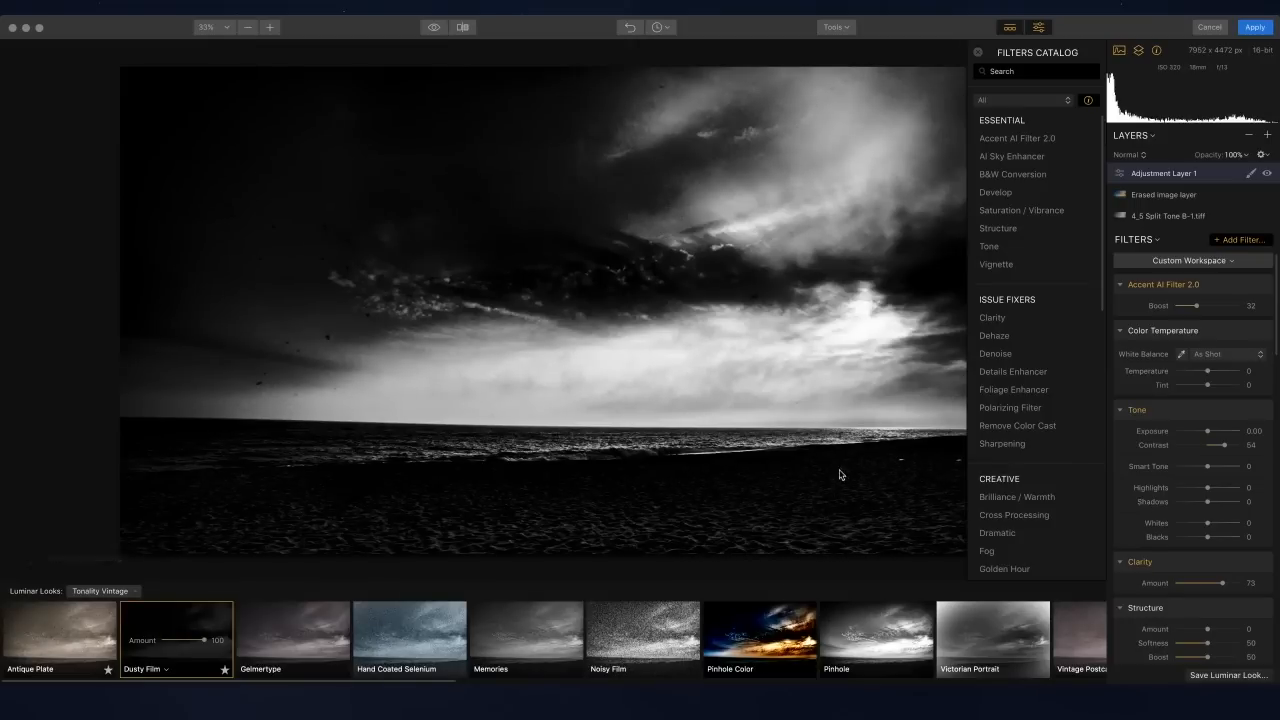
{"action": "left_click", "coordinate": [732, 625]}
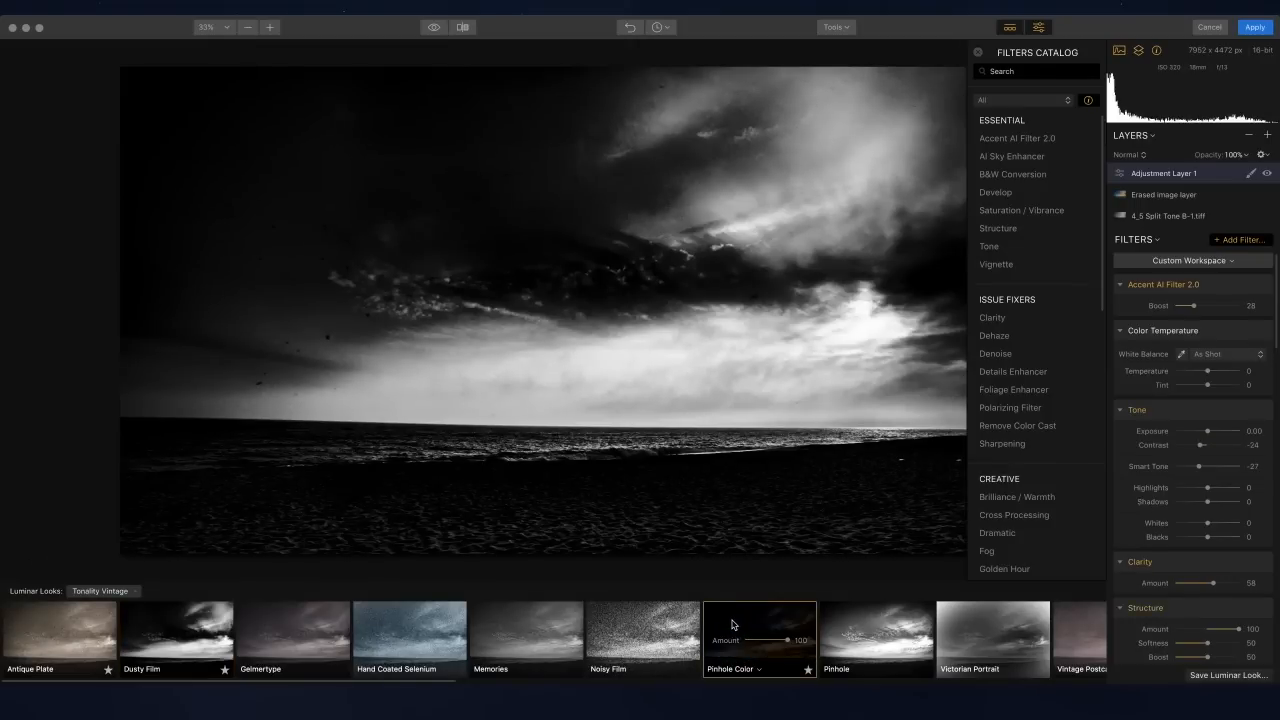
{"action": "left_click", "coordinate": [881, 628]}
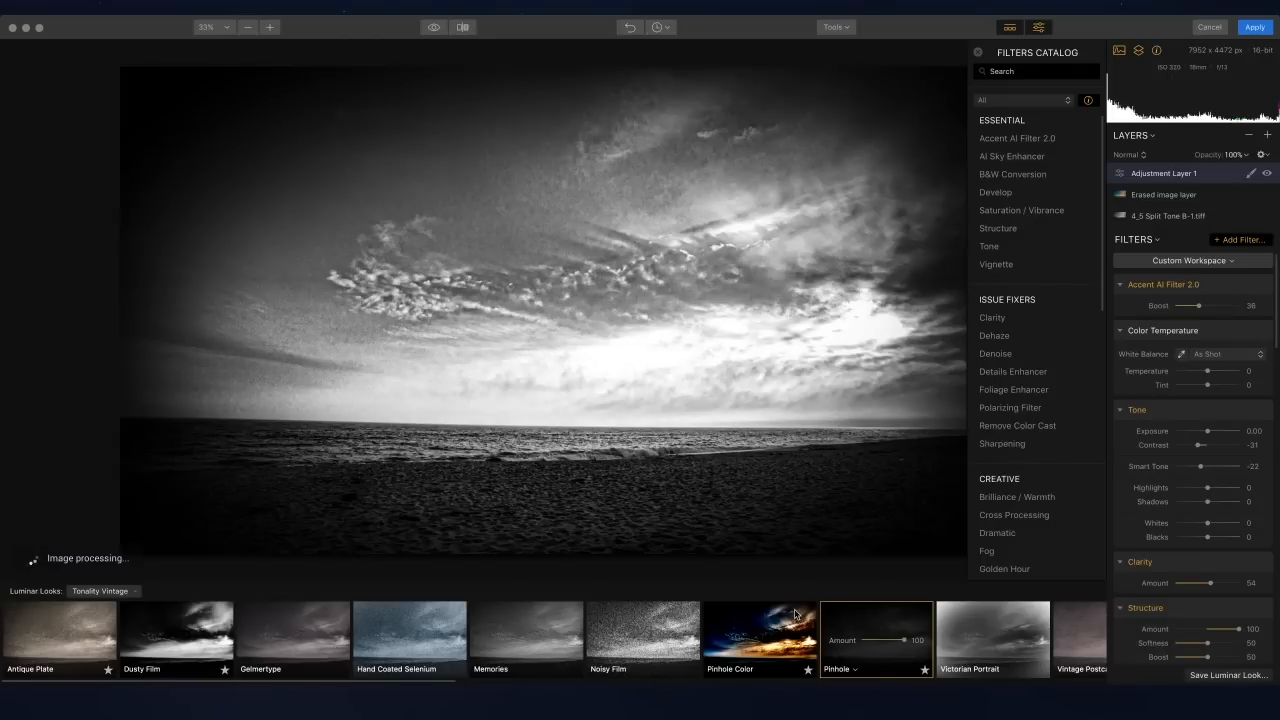
Step: Switch to the Tonality Street looks collection, try Back Alley, and apply the Touch of Red look to the beach photo
{"action": "left_click", "coordinate": [104, 593]}
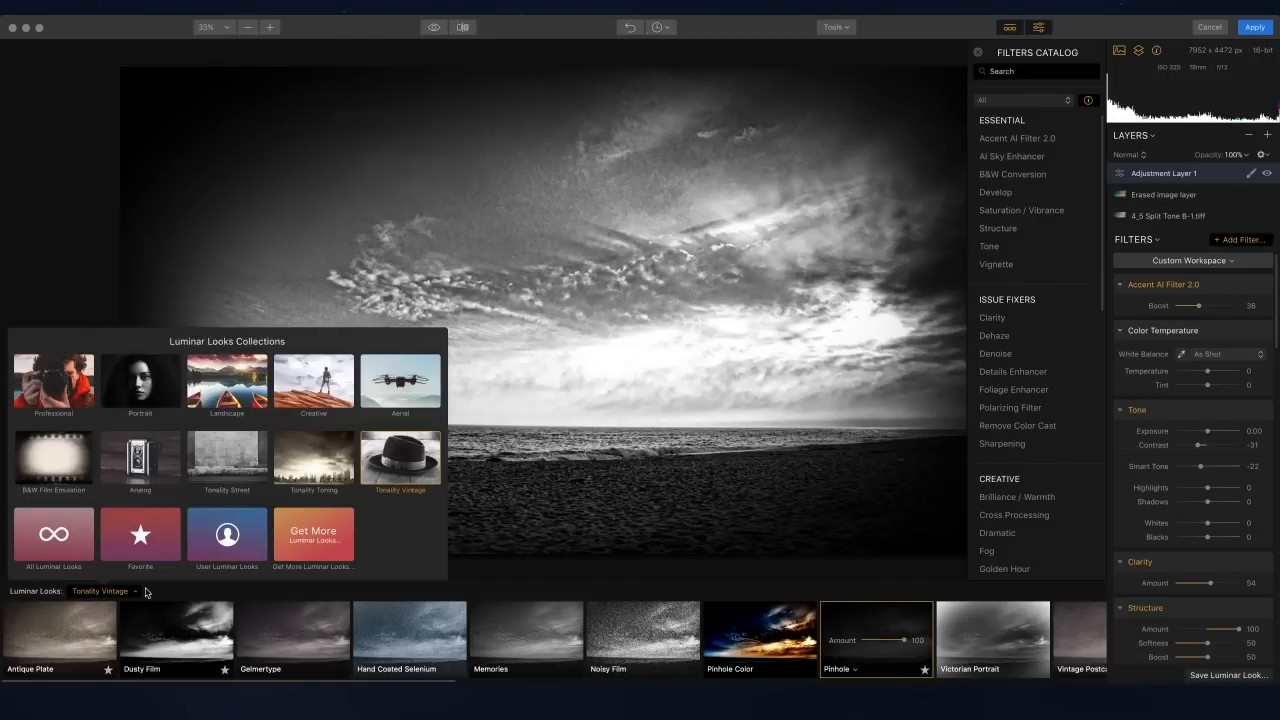
{"action": "left_click", "coordinate": [223, 473]}
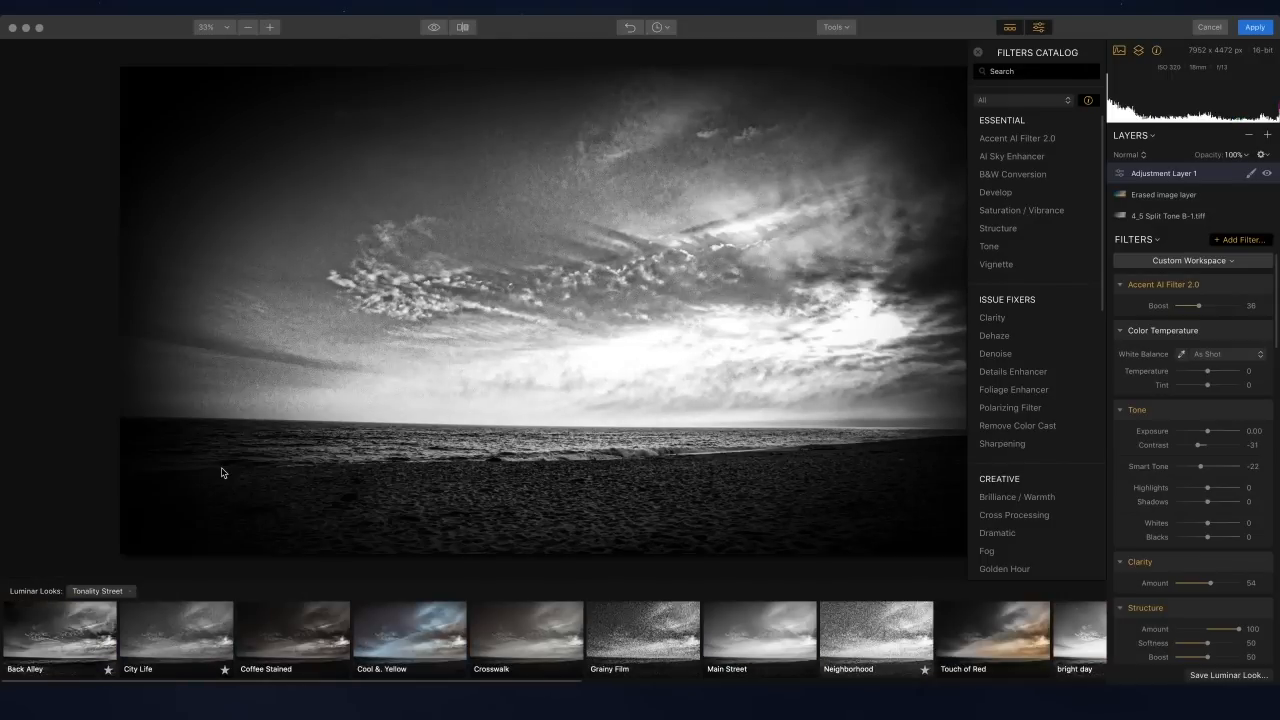
{"action": "left_click", "coordinate": [92, 630]}
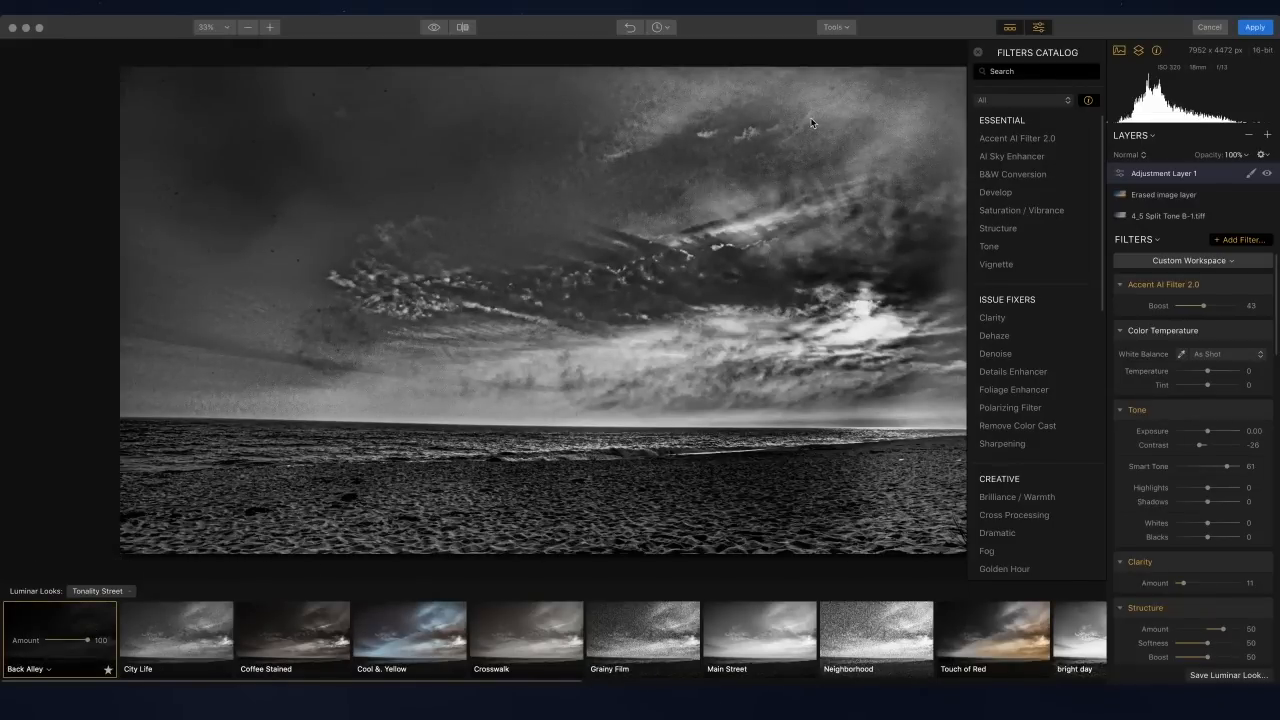
{"action": "left_click", "coordinate": [984, 612]}
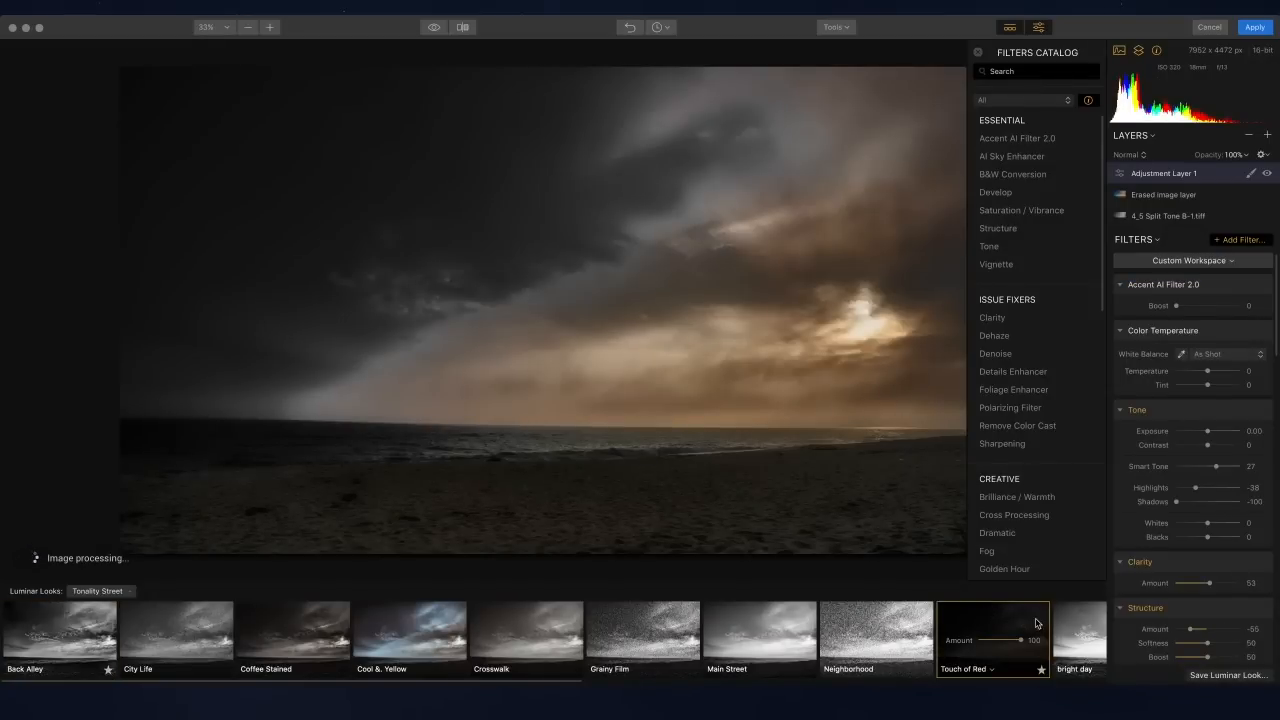
Step: Add Tonality Outdoor.mplumpack from the Tonality presets 2 folder as a Luminar Looks collection
{"action": "left_click", "coordinate": [115, 6]}
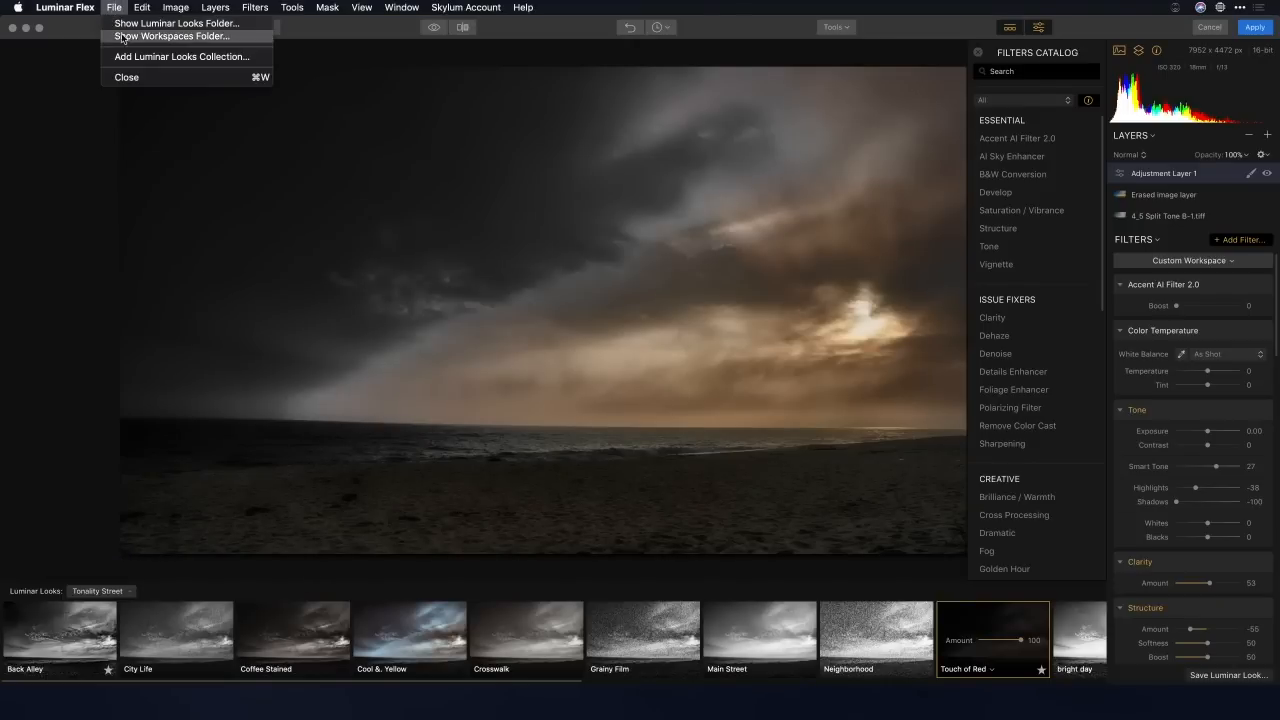
{"action": "left_click", "coordinate": [123, 56]}
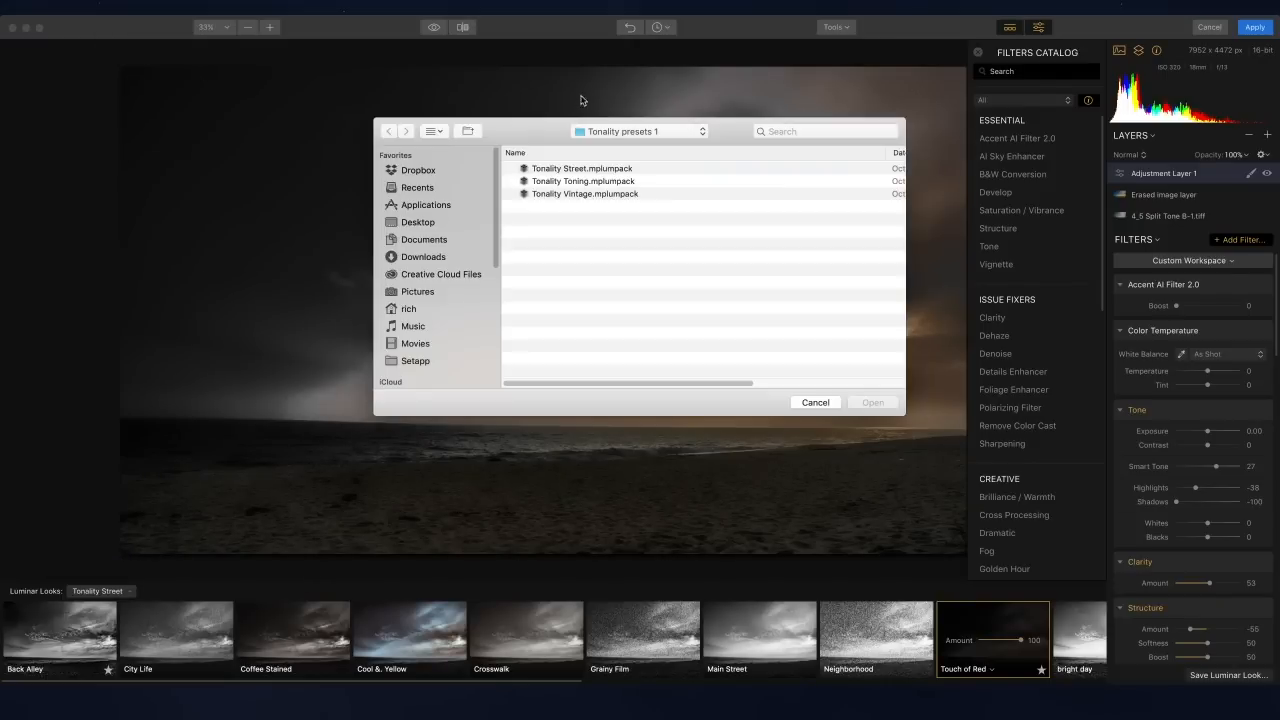
{"action": "left_click", "coordinate": [602, 133]}
{"action": "left_click", "coordinate": [602, 148]}
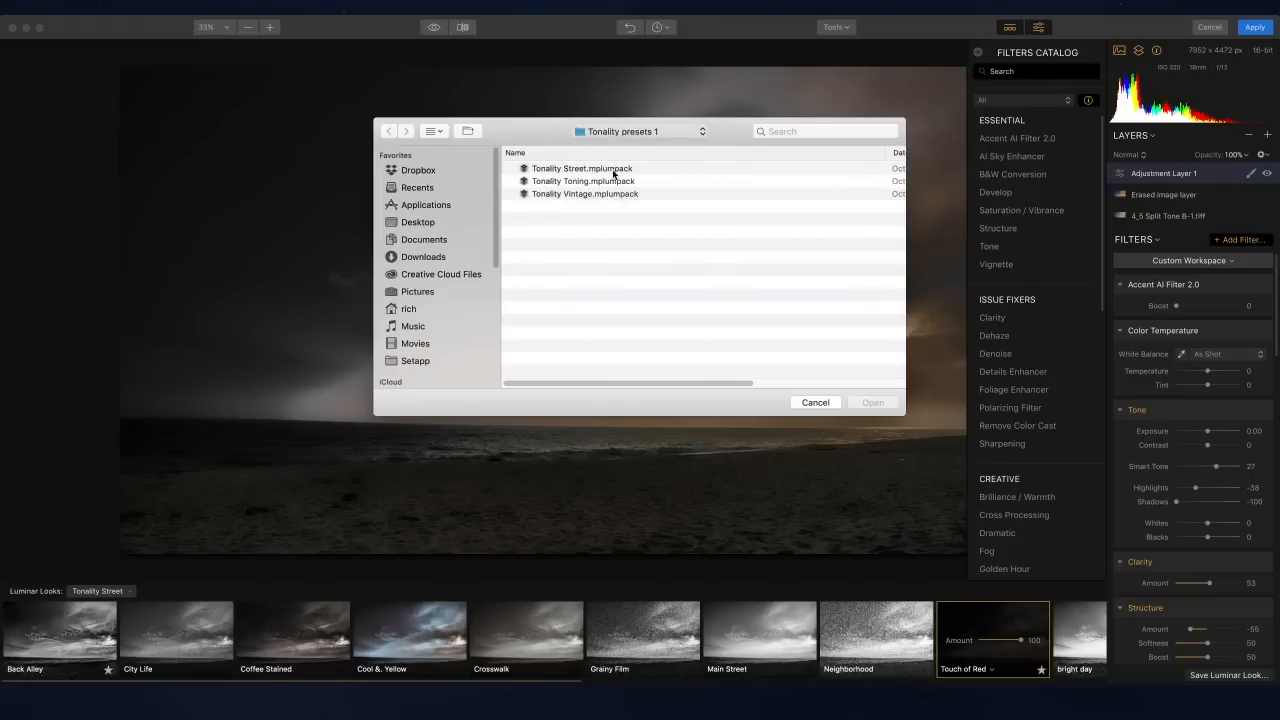
{"action": "double_click", "coordinate": [585, 219]}
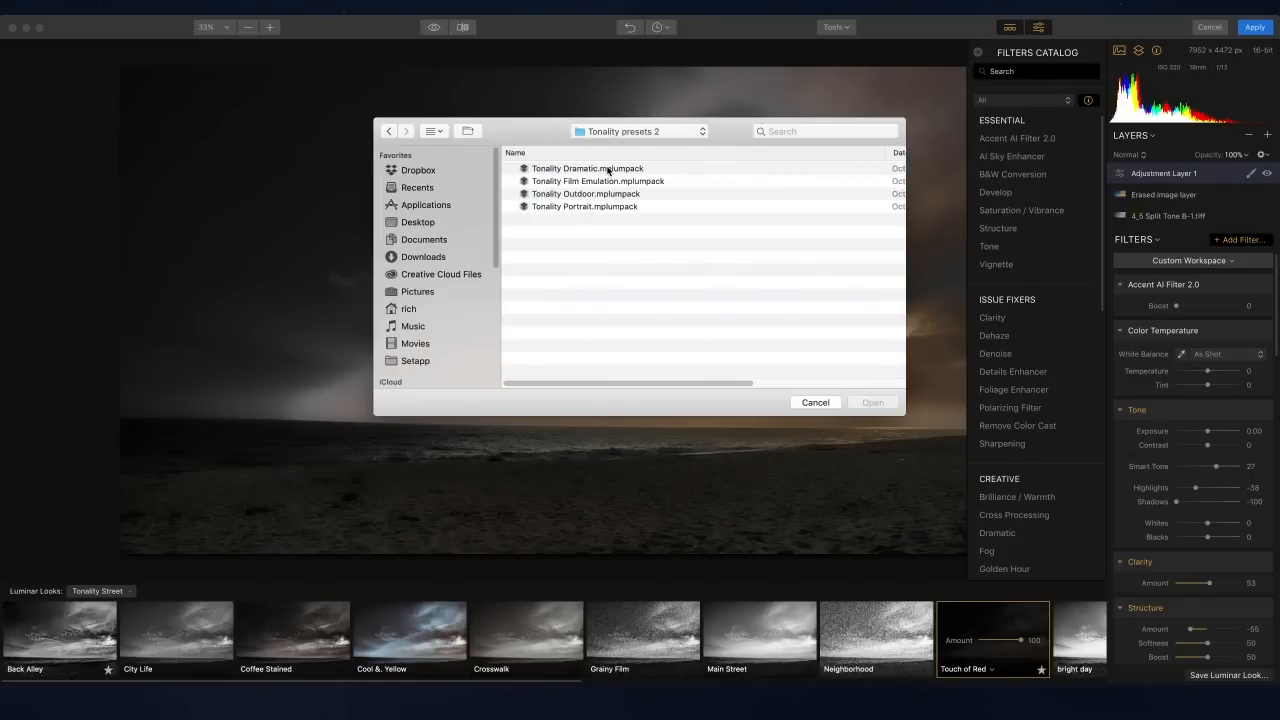
{"action": "double_click", "coordinate": [603, 194]}
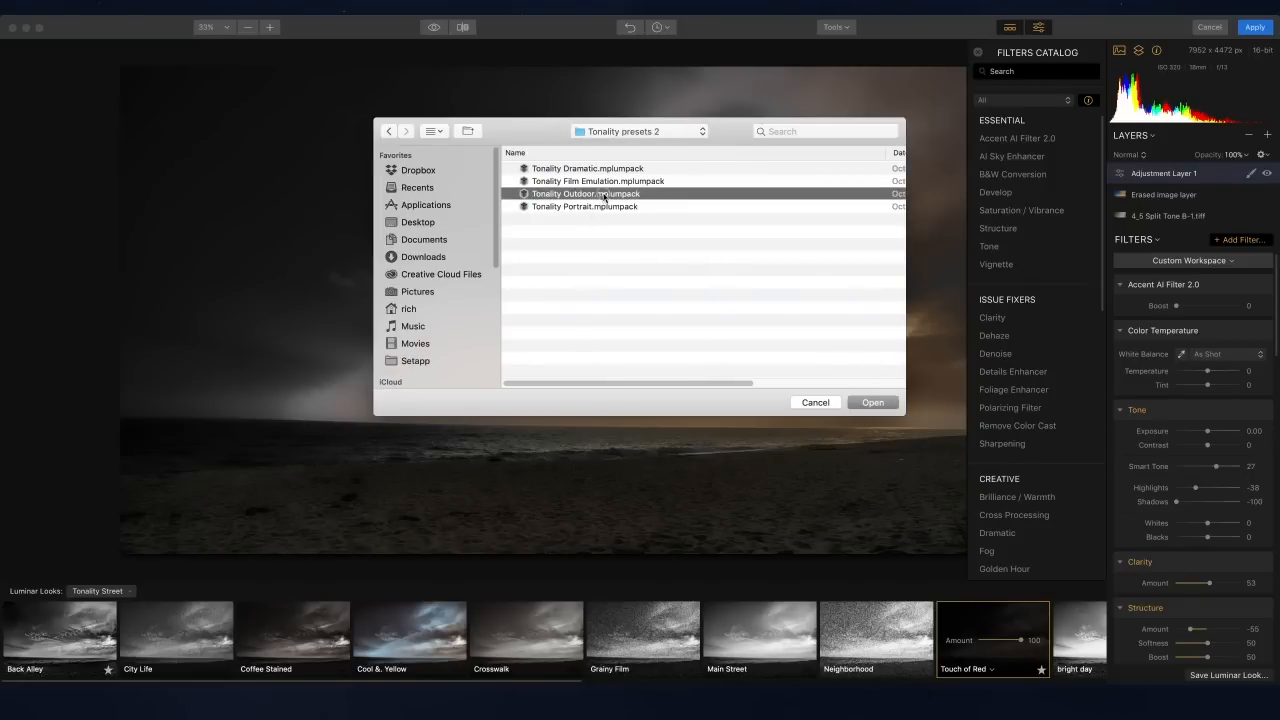
{"action": "left_click", "coordinate": [738, 251]}
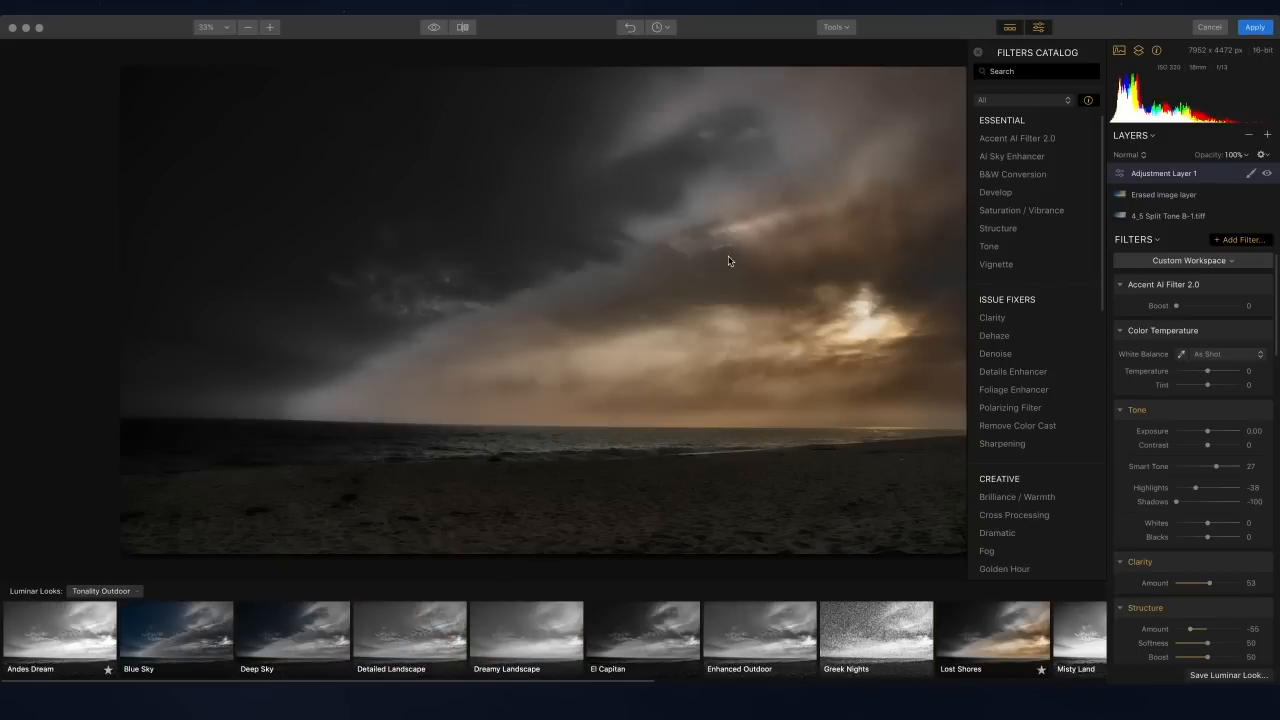
Step: Try the Blue Sky, El Capitan, Enhanced Outdoor and Greek Nights looks on the beach photo, and apply Misty Land
{"action": "left_click", "coordinate": [180, 627]}
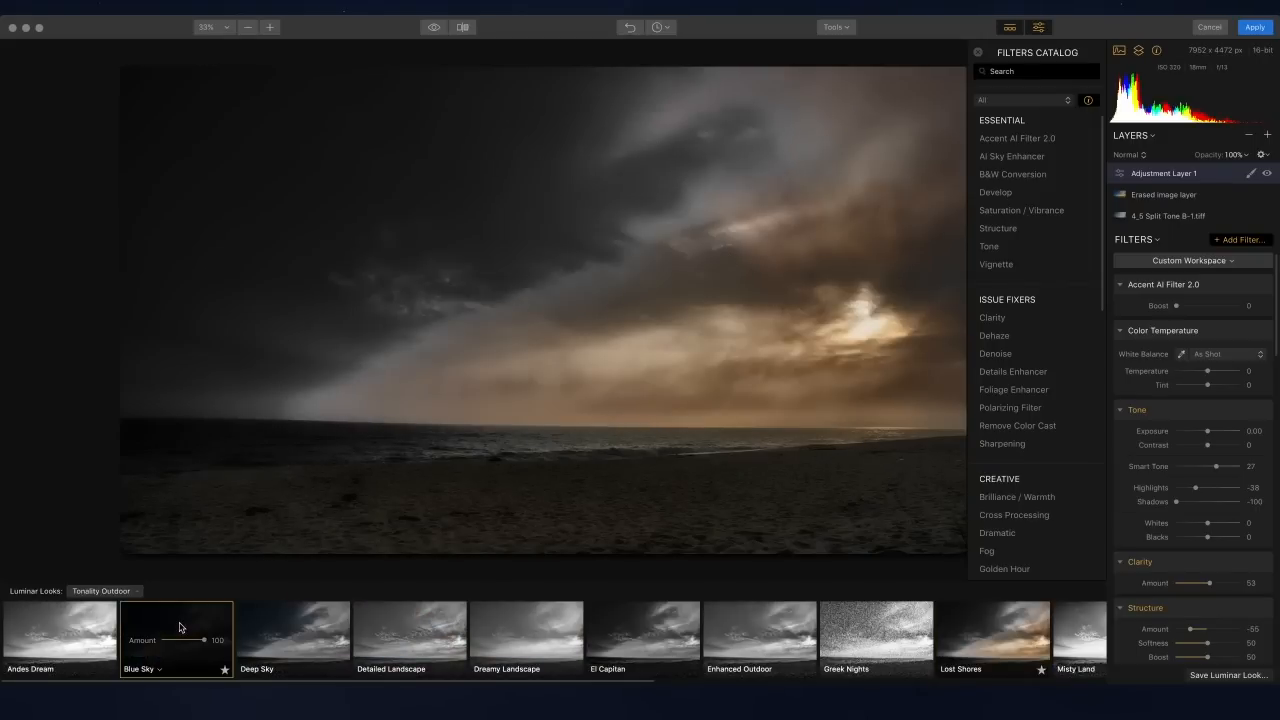
{"action": "left_click", "coordinate": [617, 627]}
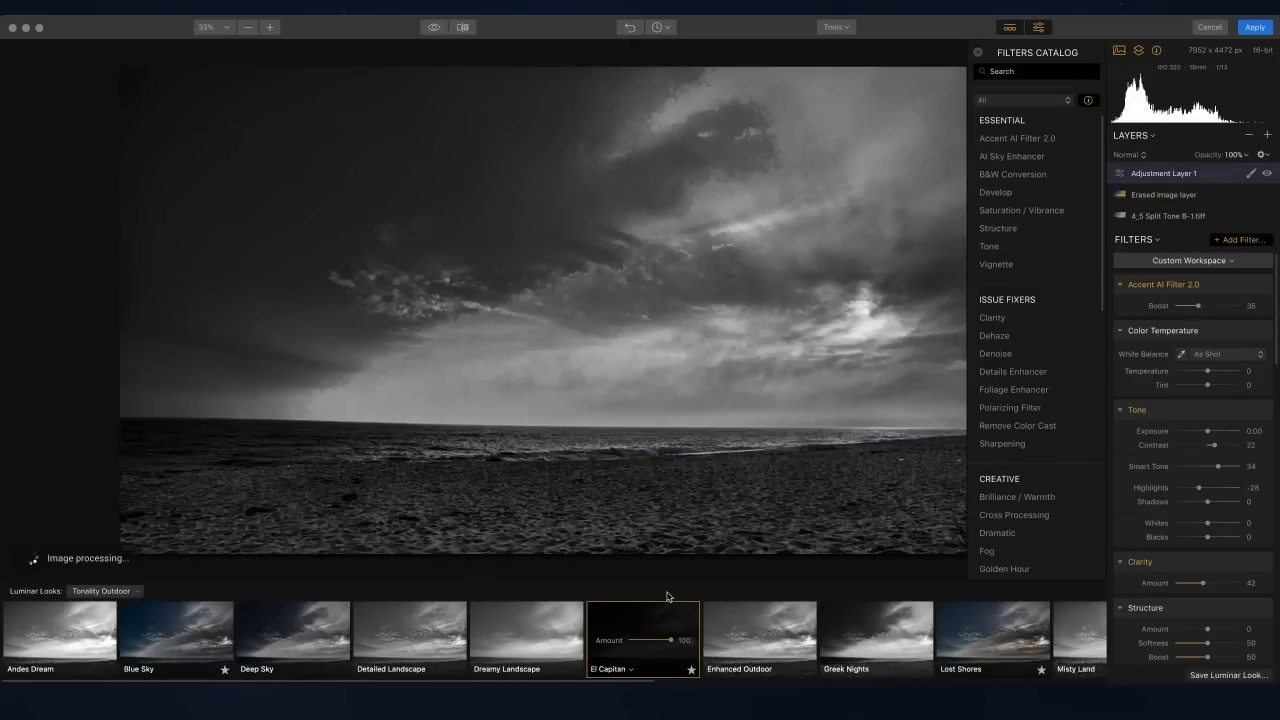
{"action": "left_click", "coordinate": [762, 628]}
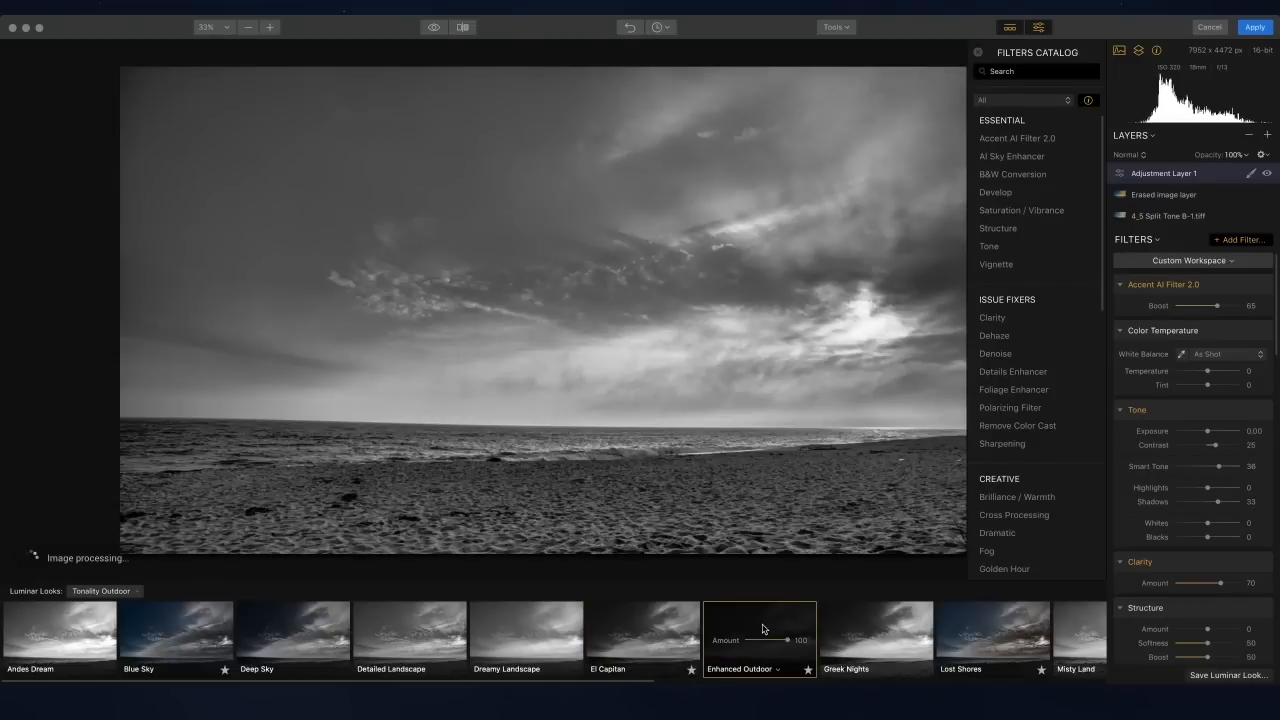
{"action": "left_click", "coordinate": [913, 642]}
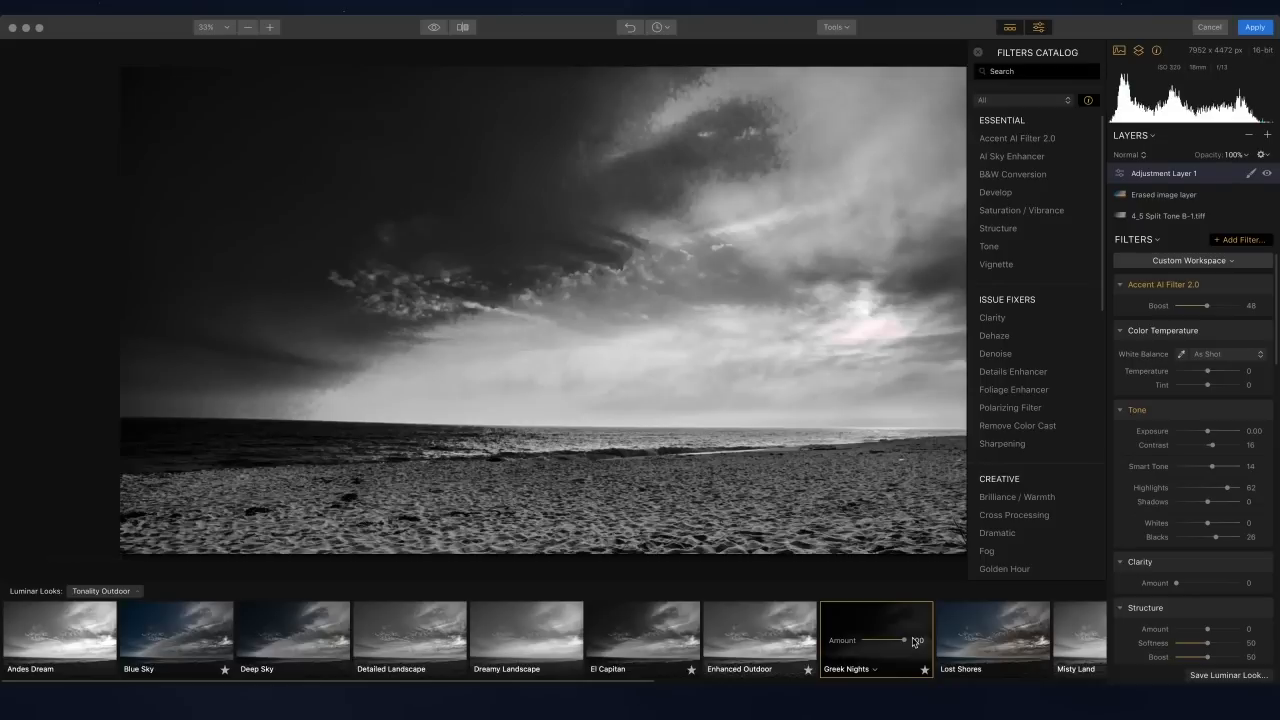
{"action": "left_click", "coordinate": [1098, 626]}
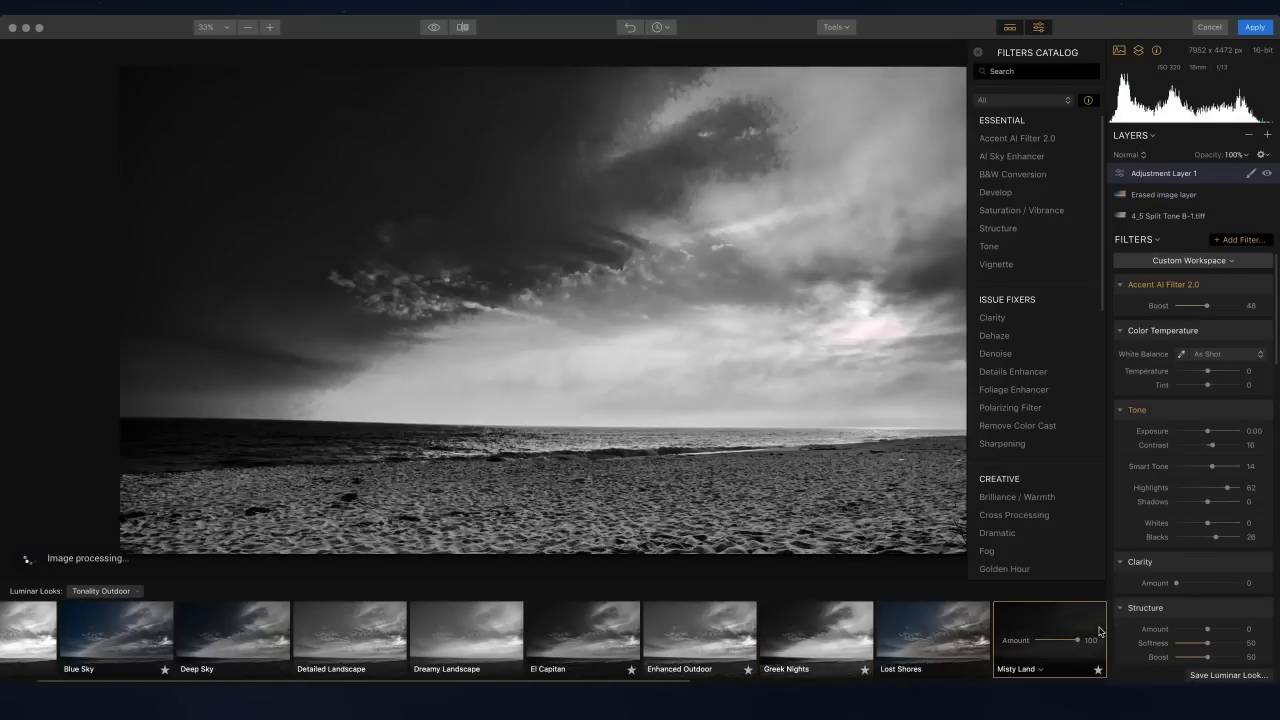
Step: Set the Tone filter's exposure to -1.15 and compare the photo with the Orton Effect off and on
{"action": "left_click_drag", "start_coordinate": [1208, 431], "coordinate": [1200, 431]}
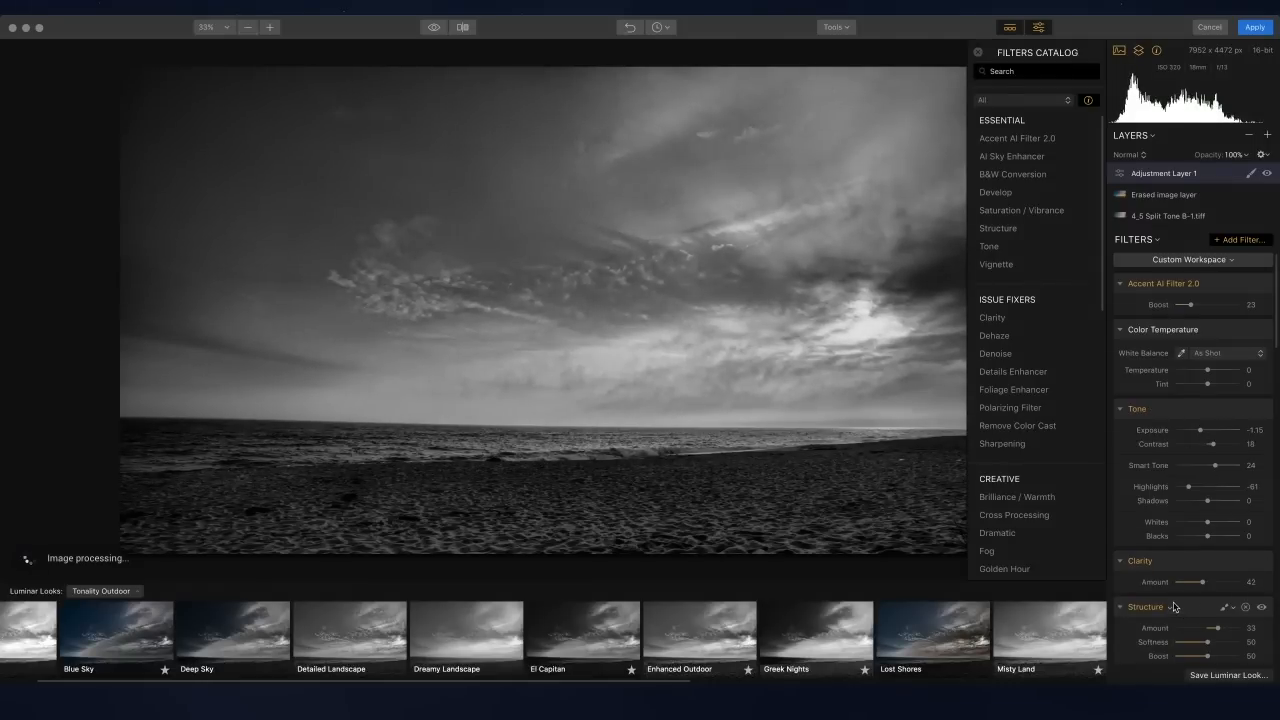
{"action": "scroll", "coordinate": [1175, 607], "scroll_direction": "down", "scroll_amount": 10}
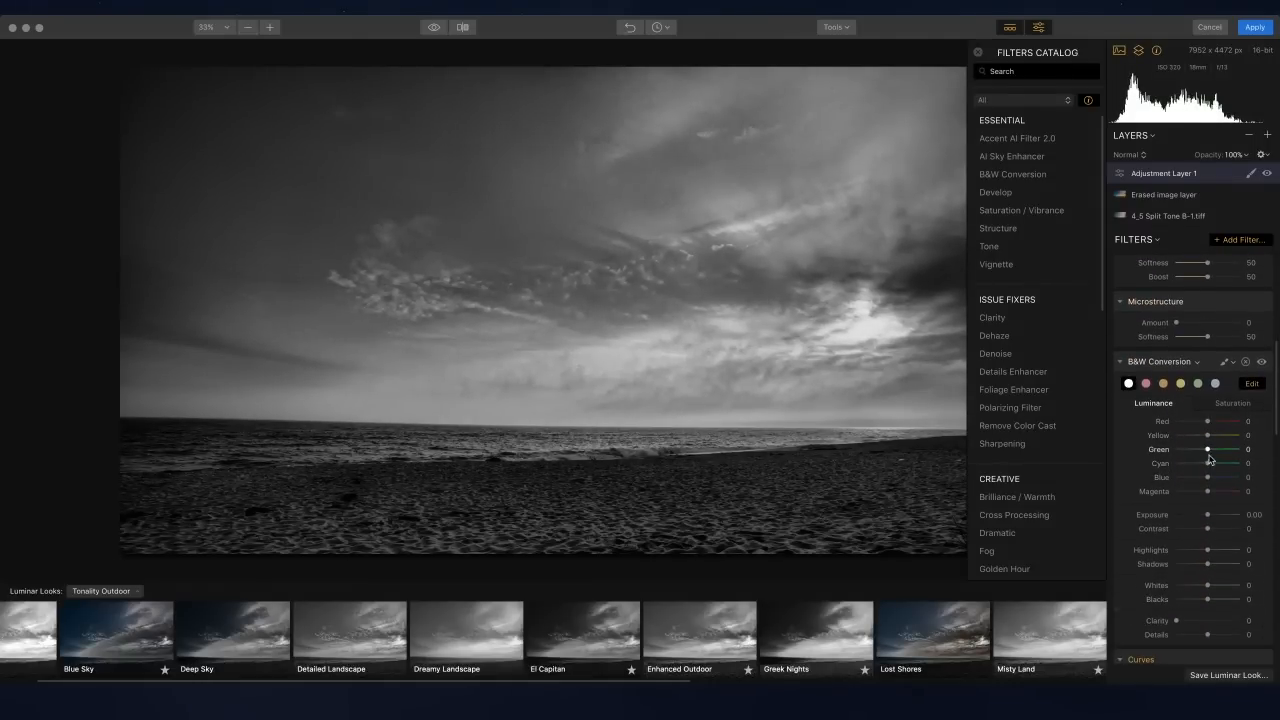
{"action": "left_click_drag", "start_coordinate": [1207, 463], "coordinate": [1181, 463]}
{"action": "scroll", "coordinate": [1175, 480], "scroll_direction": "down", "scroll_amount": 8}
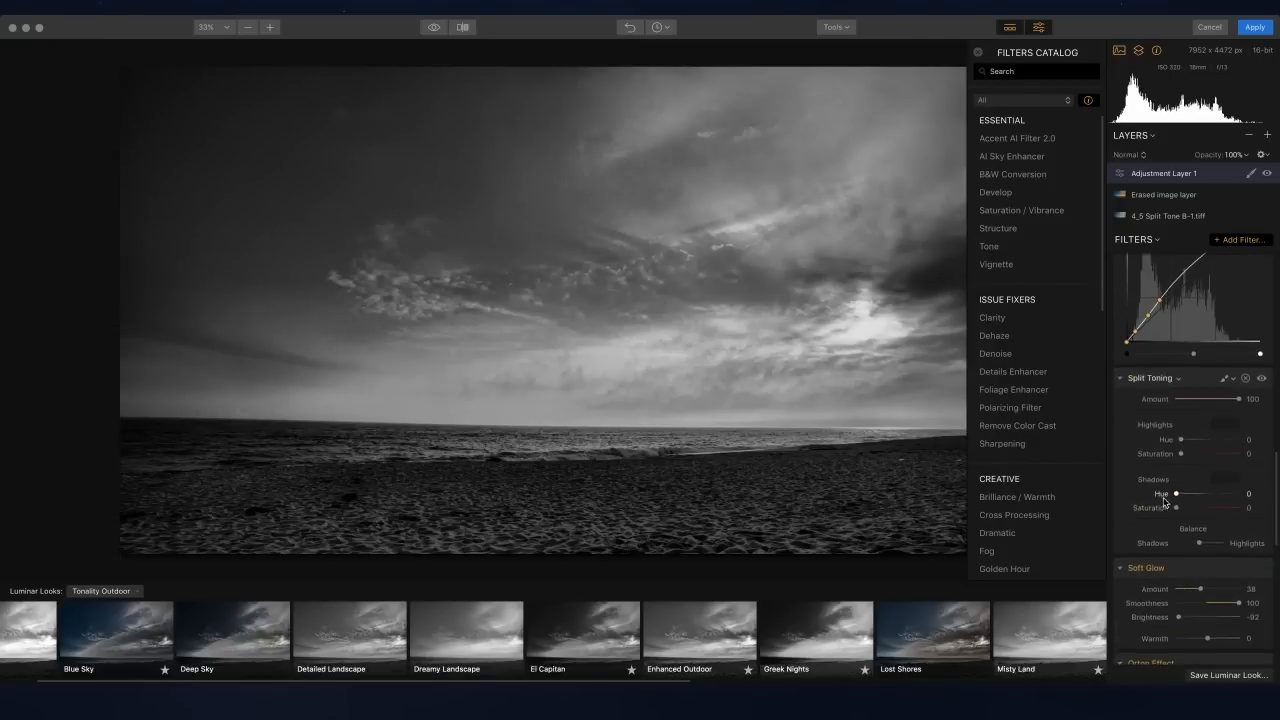
{"action": "scroll", "coordinate": [1164, 503], "scroll_direction": "down", "scroll_amount": 4}
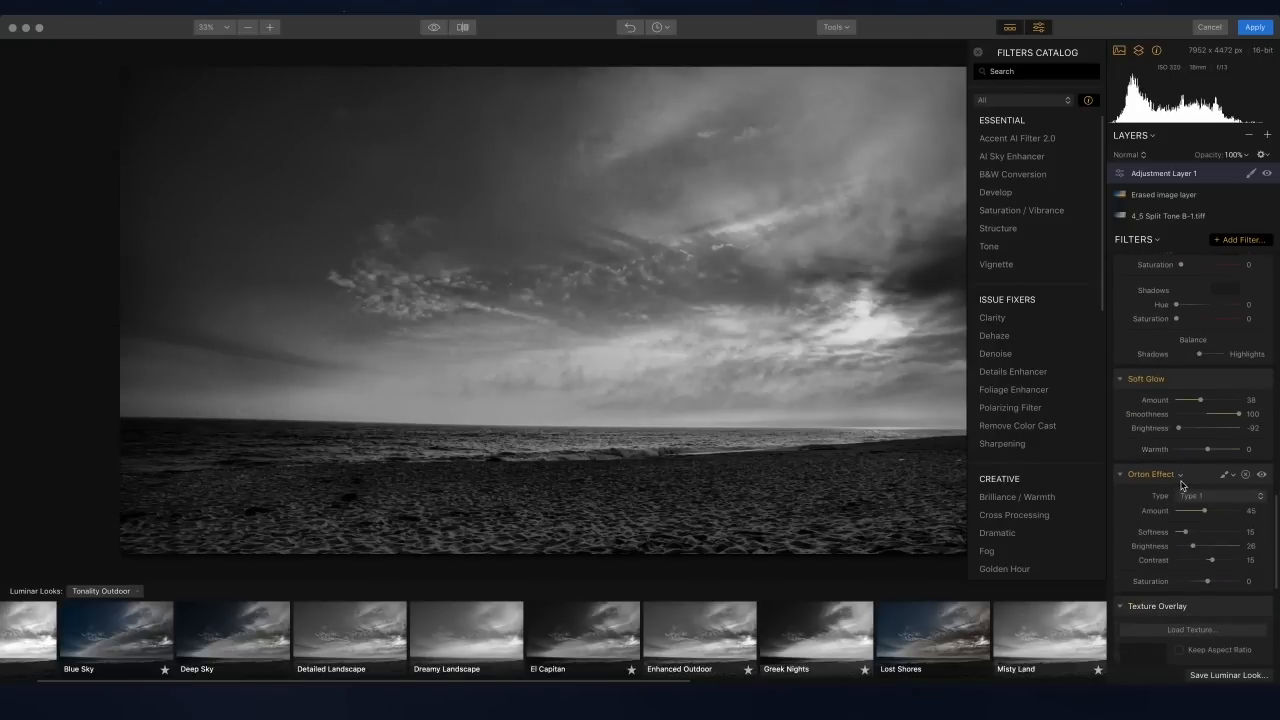
{"action": "left_click", "coordinate": [1260, 476]}
{"action": "left_click", "coordinate": [1260, 476]}
{"action": "scroll", "coordinate": [1235, 489], "scroll_direction": "down", "scroll_amount": 5}
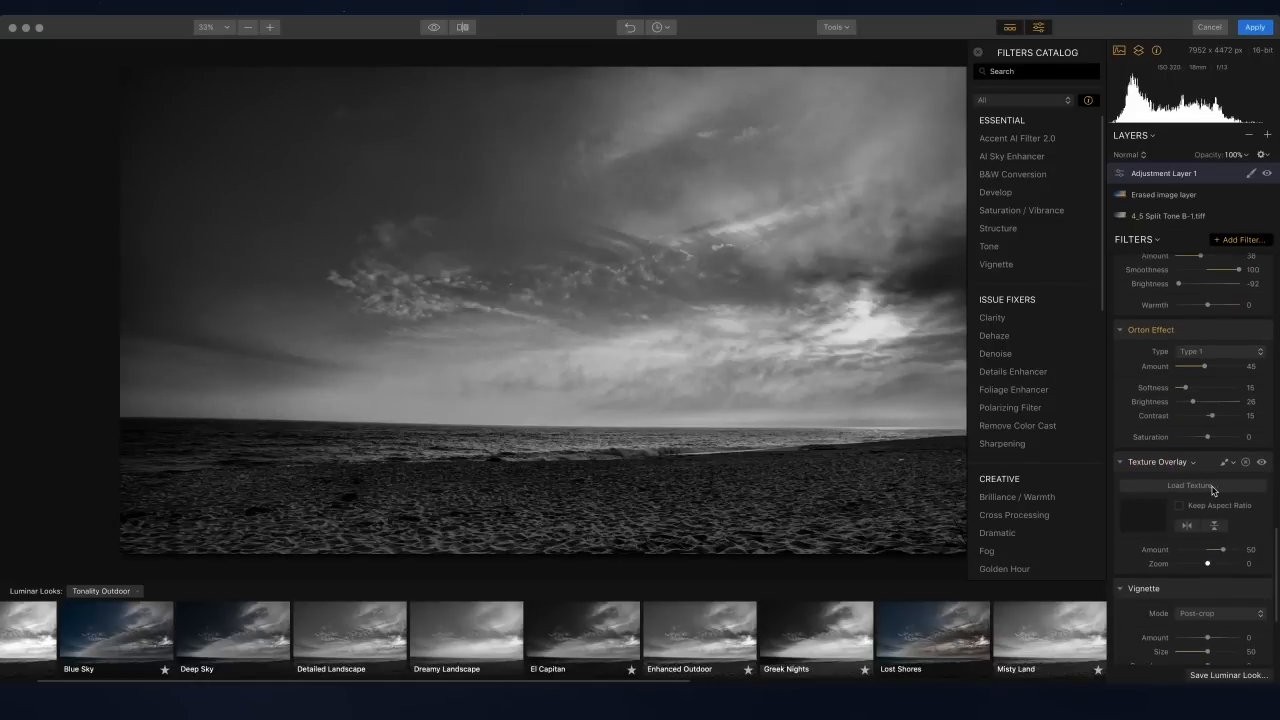
Step: Start loading a Texture Overlay image and open the Film folder inside Tonality Mega BW Pack in Downloads
{"action": "left_click", "coordinate": [1212, 487]}
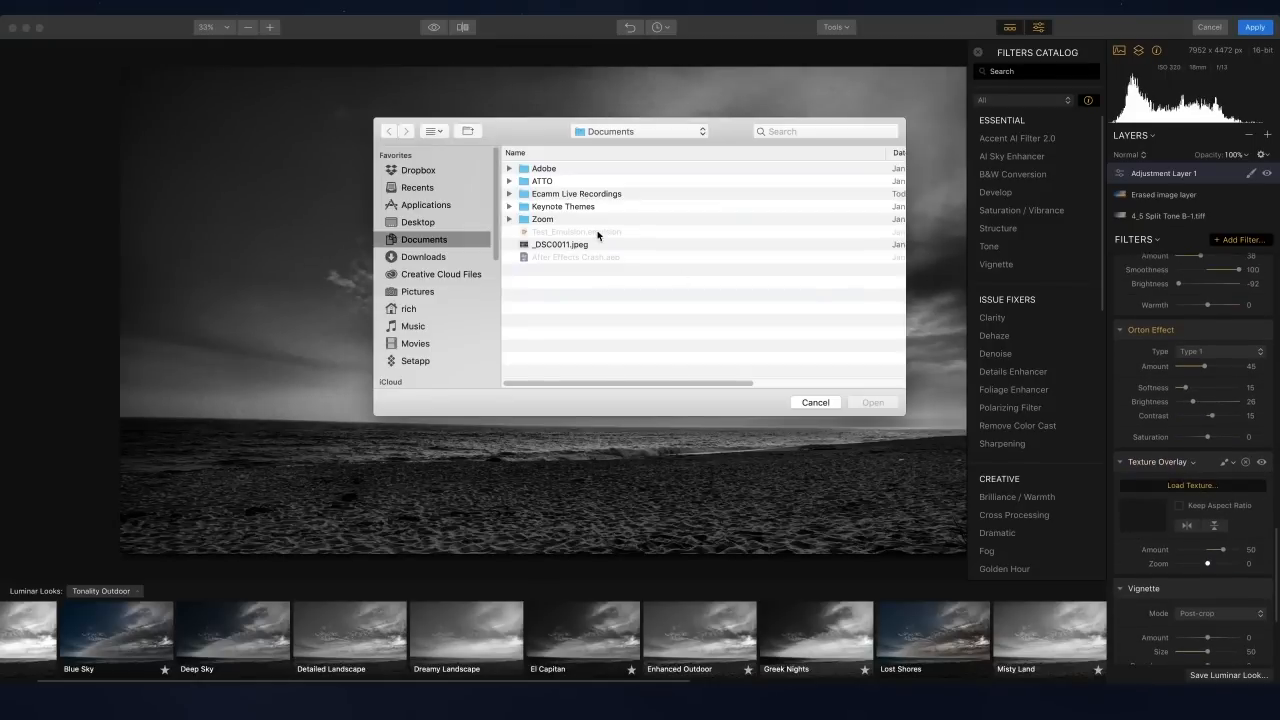
{"action": "left_click", "coordinate": [421, 258]}
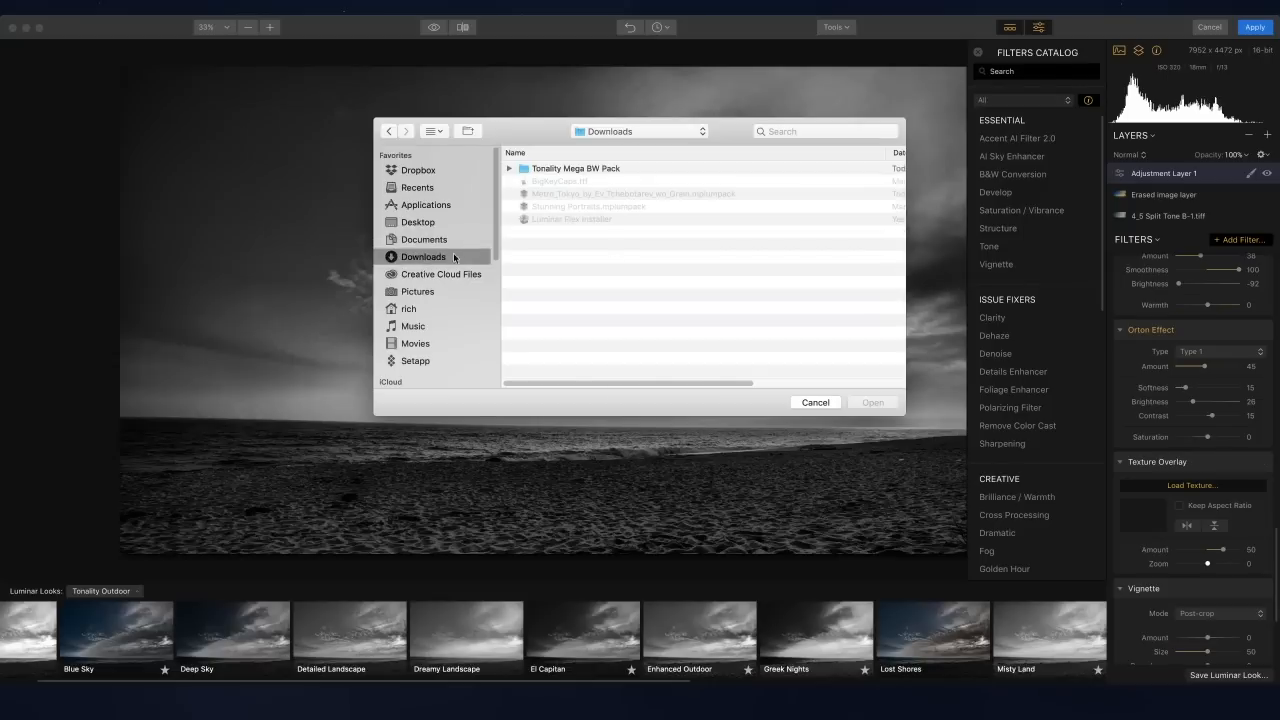
{"action": "double_click", "coordinate": [541, 169]}
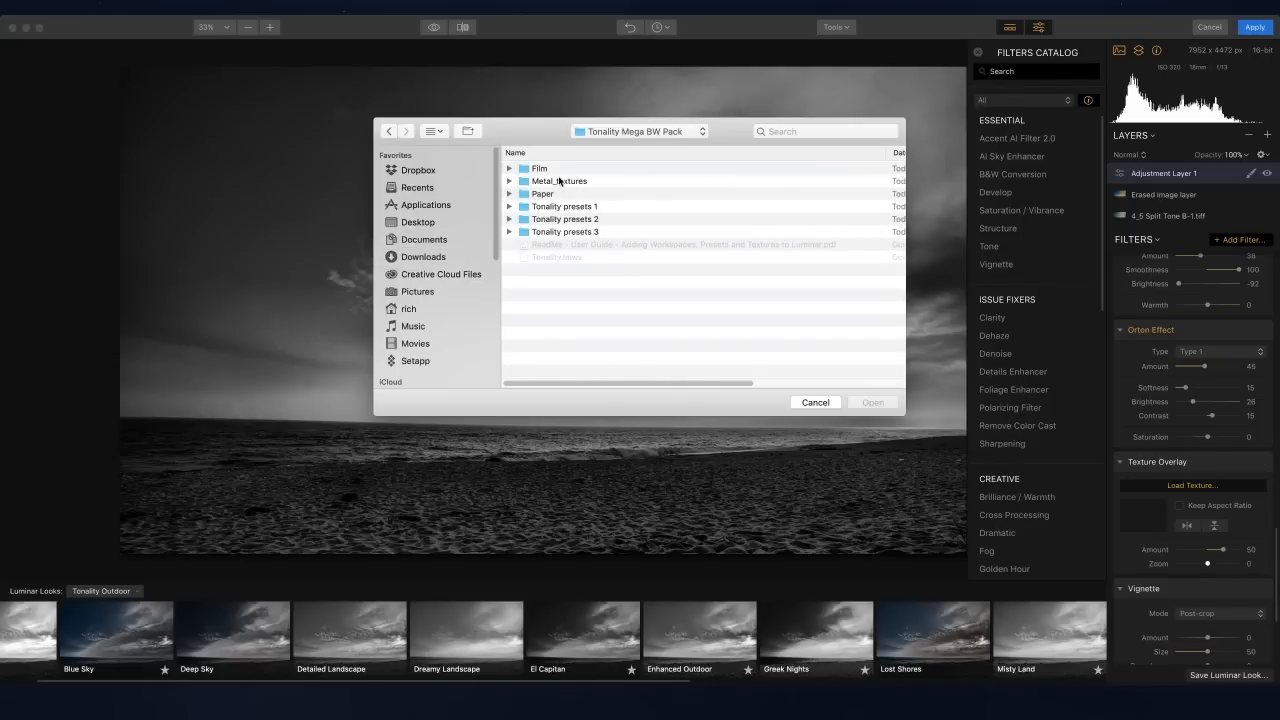
{"action": "double_click", "coordinate": [536, 169]}
Step: Preview the film textures, load Film 5.jpg as the texture overlay, and set its amount to 49
{"action": "left_click", "coordinate": [536, 169]}
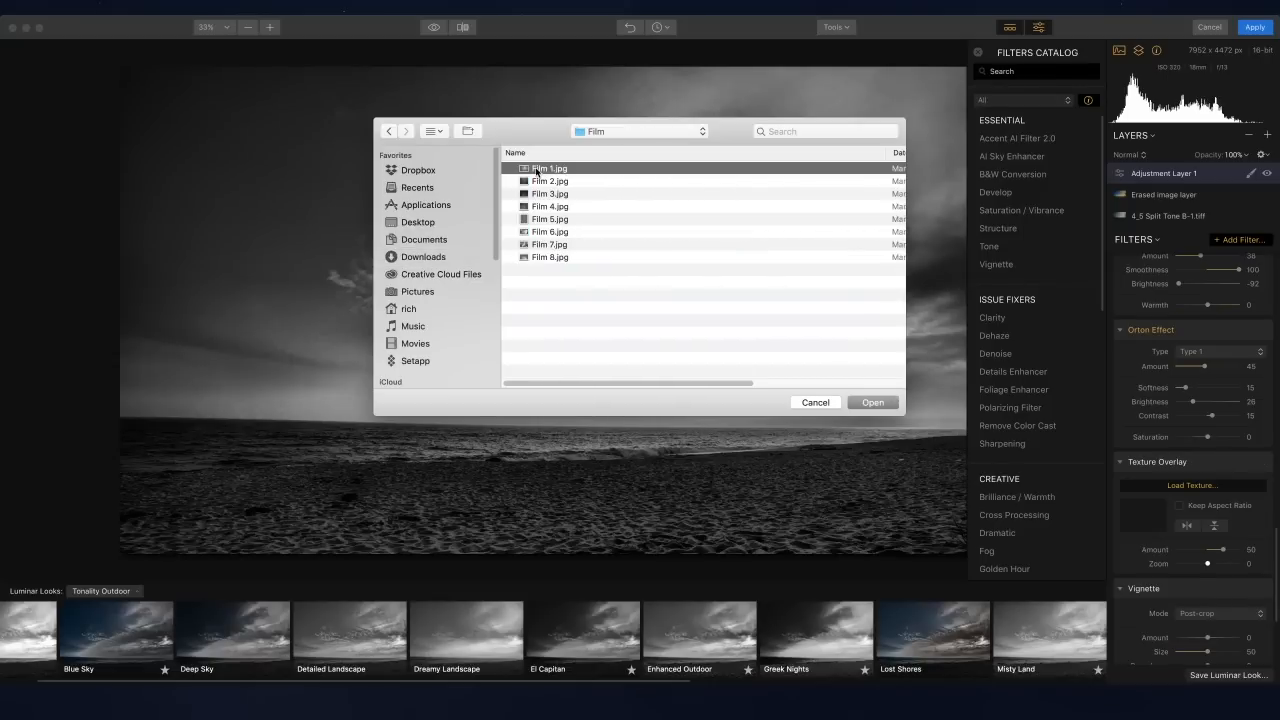
{"action": "key", "text": "space"}
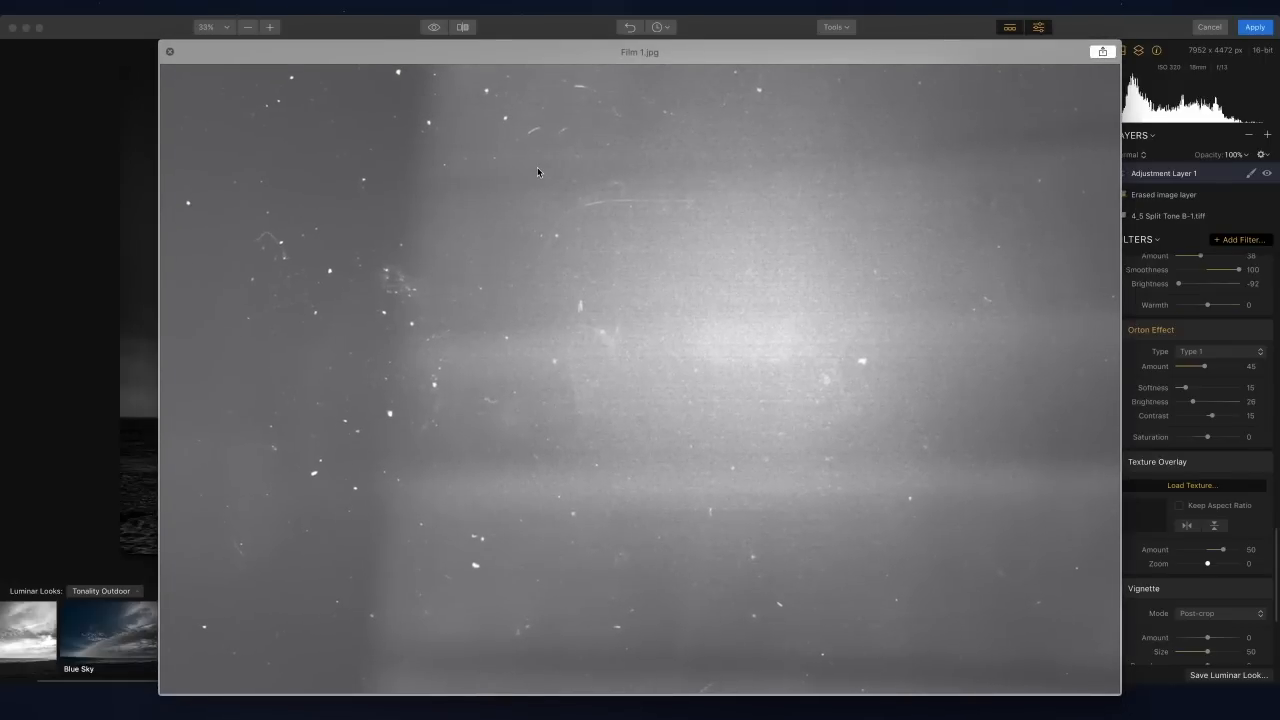
{"action": "key", "text": "Down"}
{"action": "key", "text": "Down"}
{"action": "key", "text": "Down"}
{"action": "key", "text": "Down"}
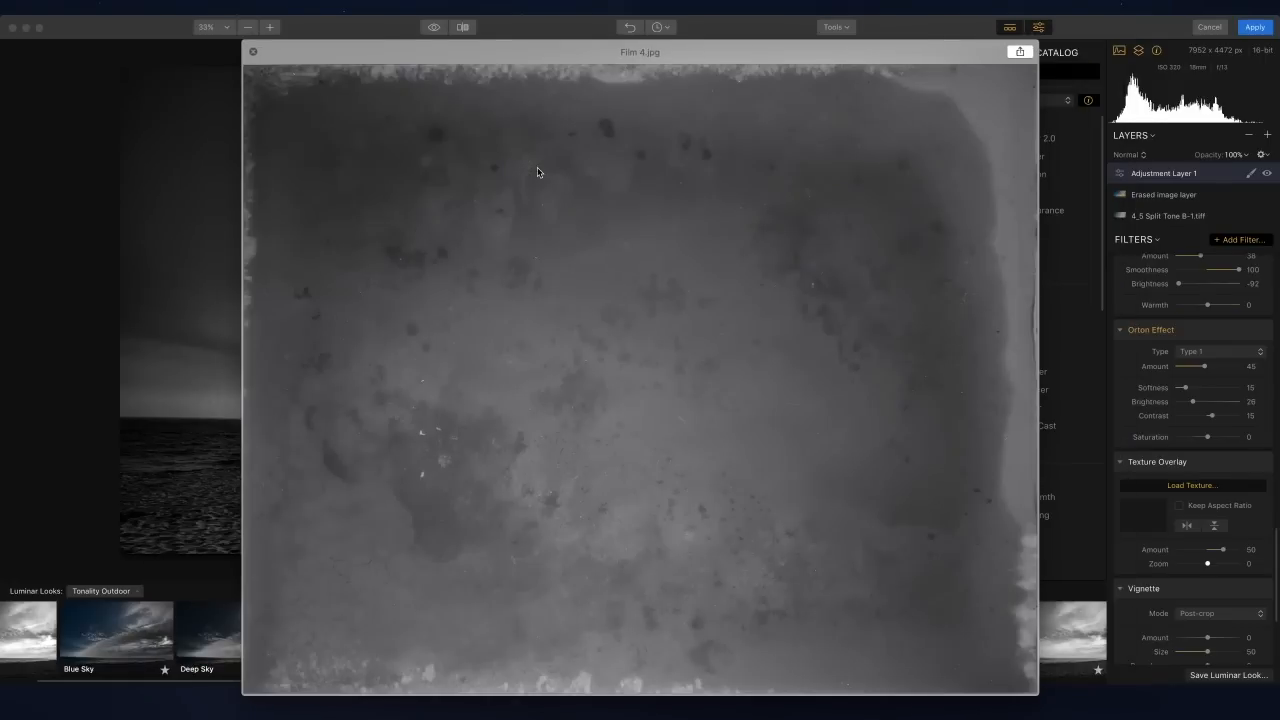
{"action": "key", "text": "space"}
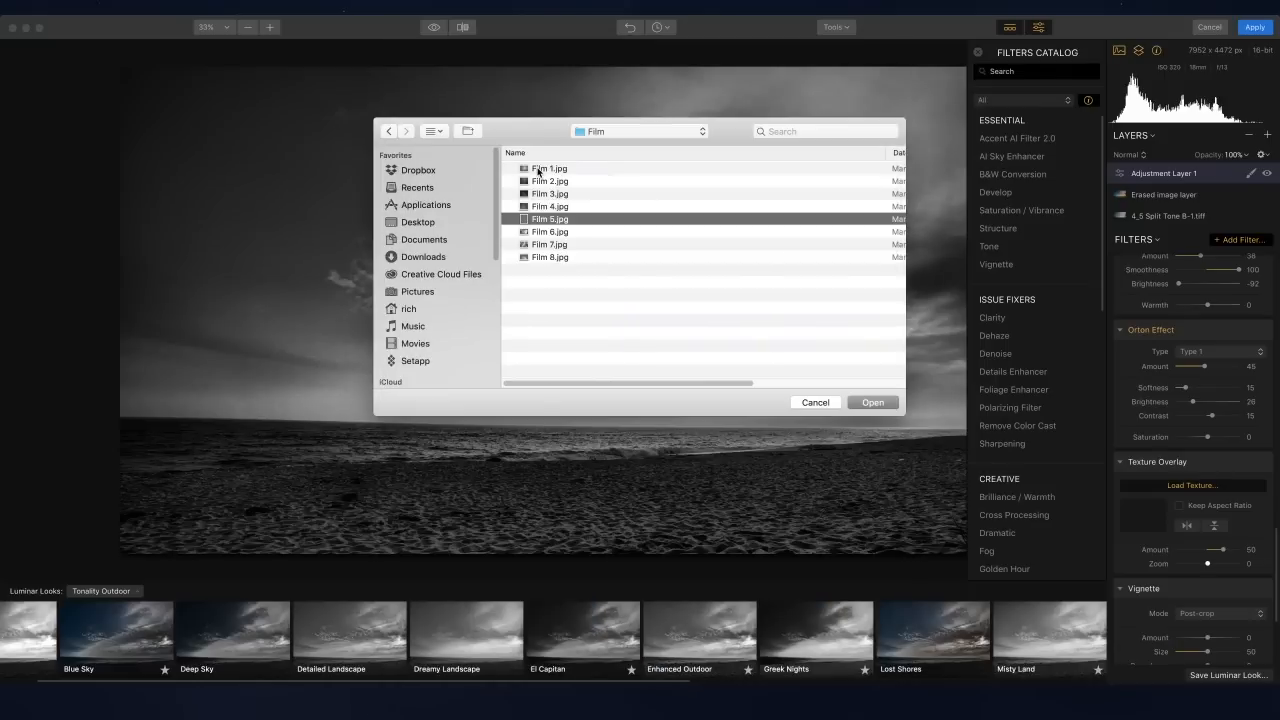
{"action": "key", "text": "Return"}
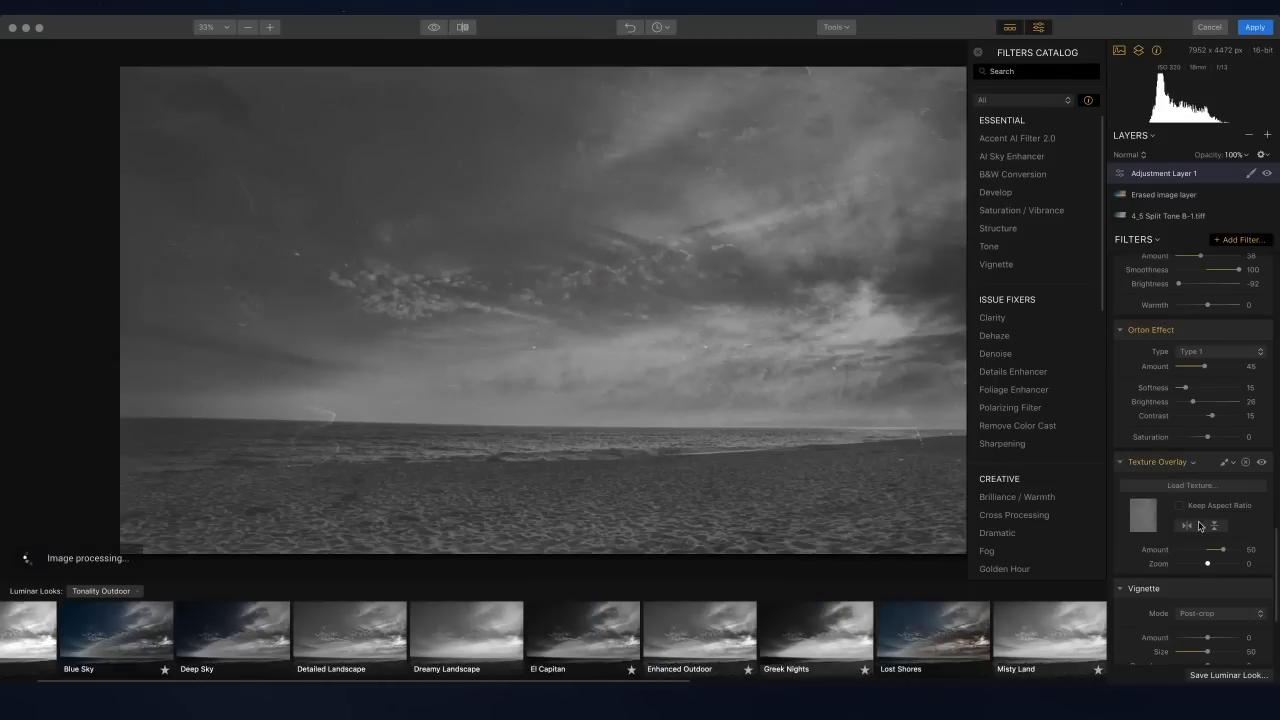
{"action": "left_click_drag", "start_coordinate": [1222, 550], "coordinate": [1224, 555]}
Step: Set the vignette amount to -73, feather to 54 and inner light to 22, with its center on the bright sun area
{"action": "left_click_drag", "start_coordinate": [1206, 642], "coordinate": [1181, 642]}
{"action": "scroll", "coordinate": [1222, 622], "scroll_direction": "down", "scroll_amount": 5}
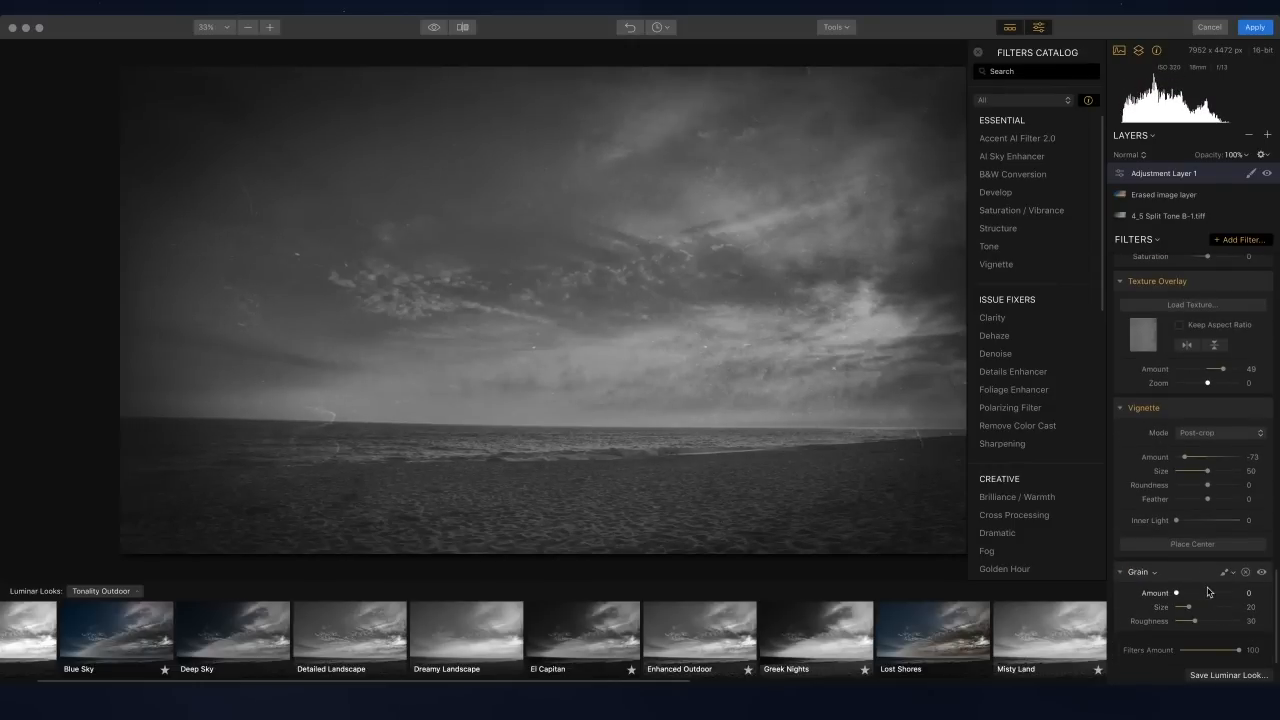
{"action": "left_click", "coordinate": [1193, 546]}
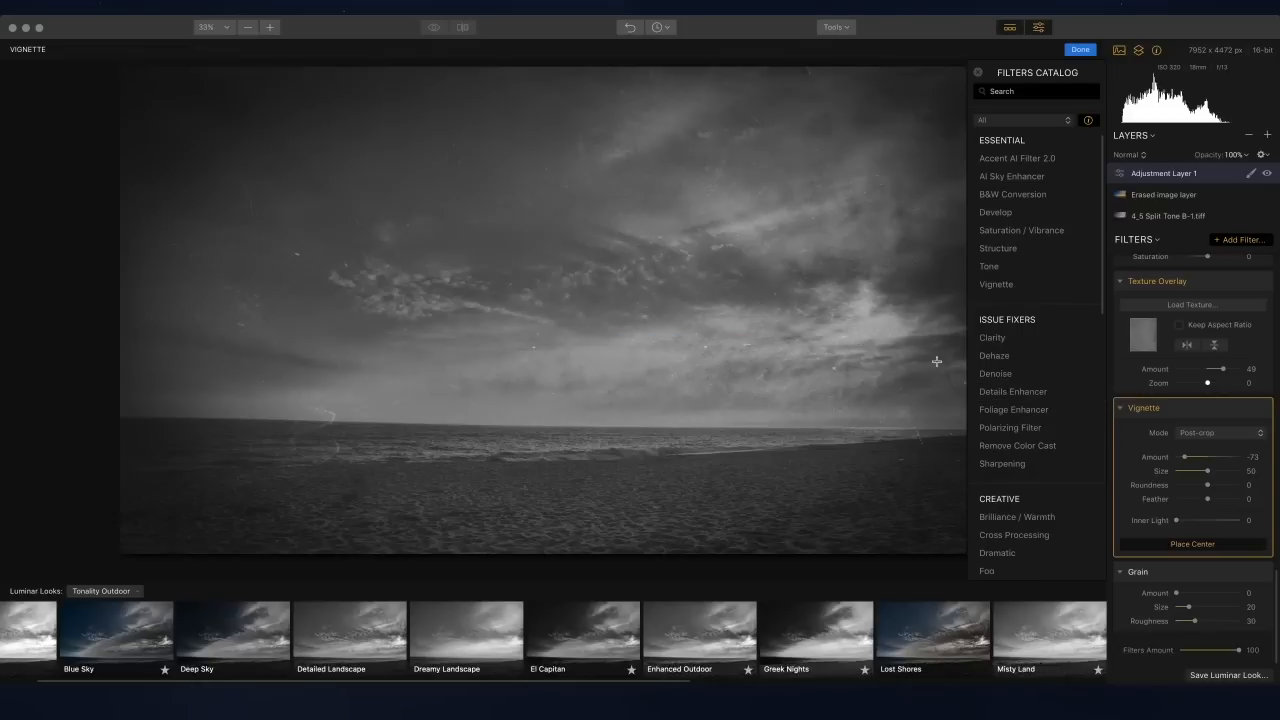
{"action": "left_click", "coordinate": [852, 318]}
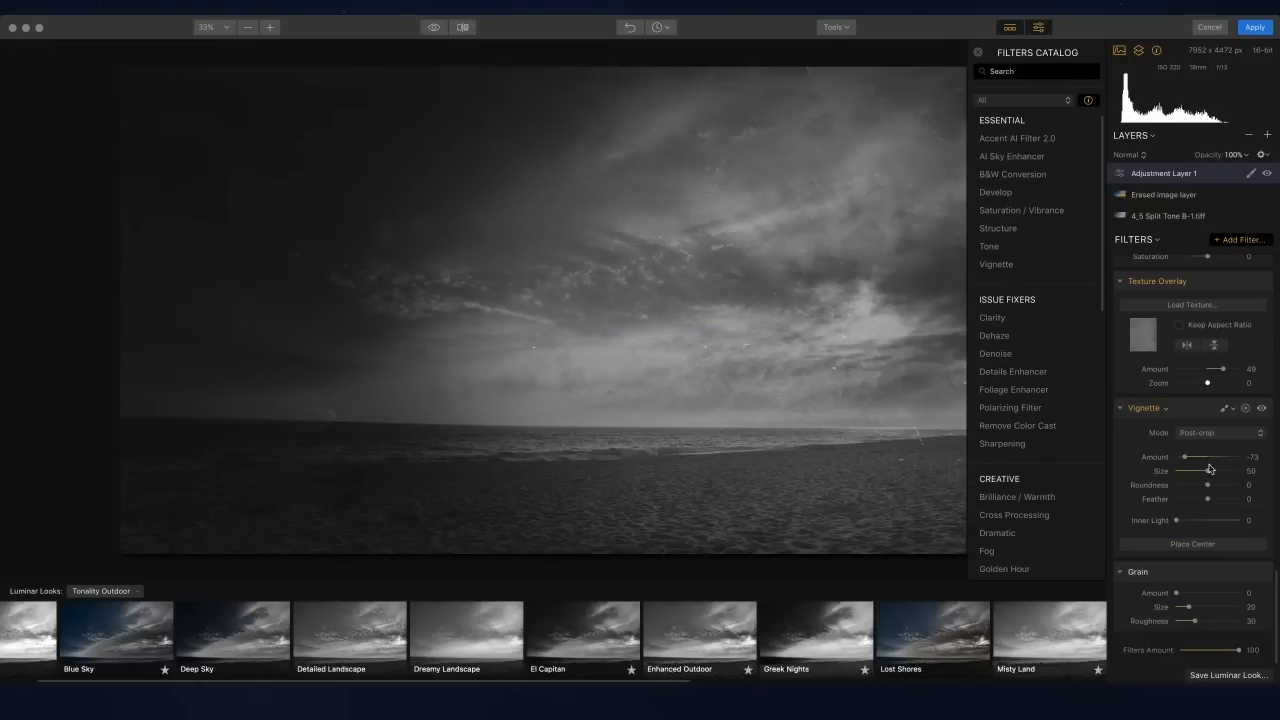
{"action": "left_click", "coordinate": [1214, 499]}
{"action": "left_click_drag", "start_coordinate": [1214, 499], "coordinate": [1190, 520]}
{"action": "left_click", "coordinate": [433, 31]}
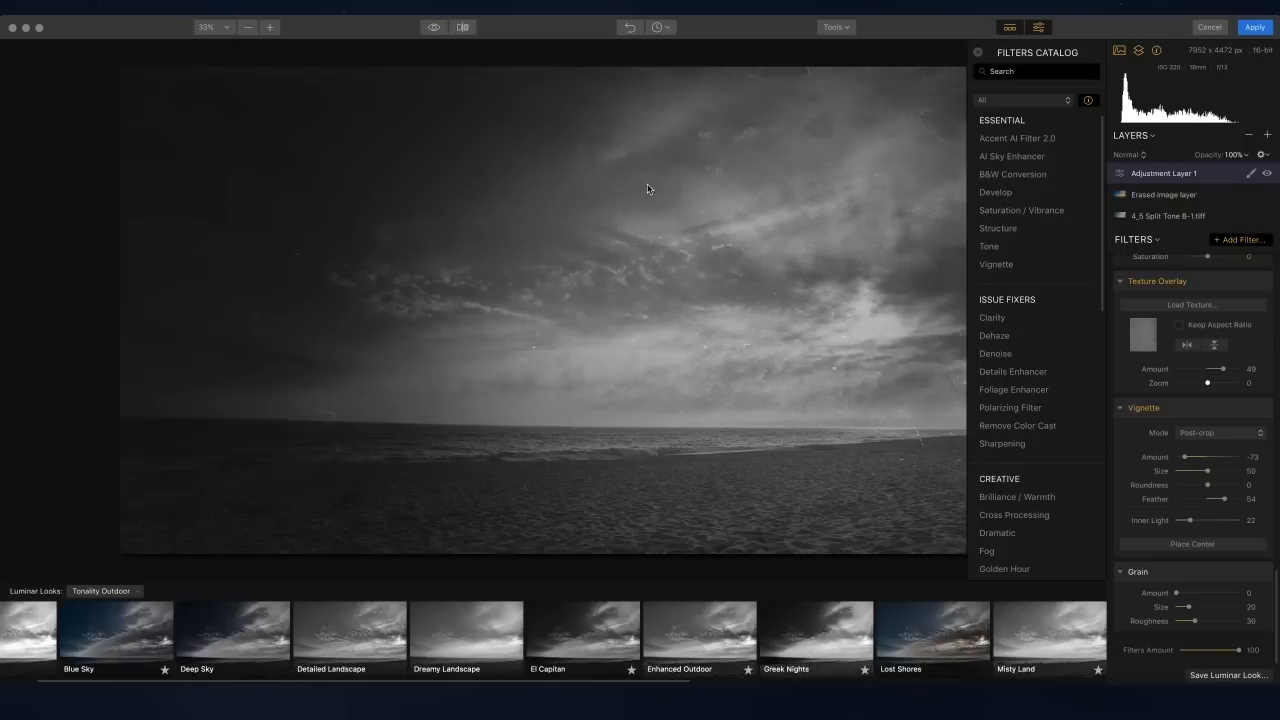
Step: Add another Accent AI Filter 2.0 with boost 43 and apply all the Luminar Flex edits to the photo
{"action": "mouse_move", "coordinate": [1104, 455]}
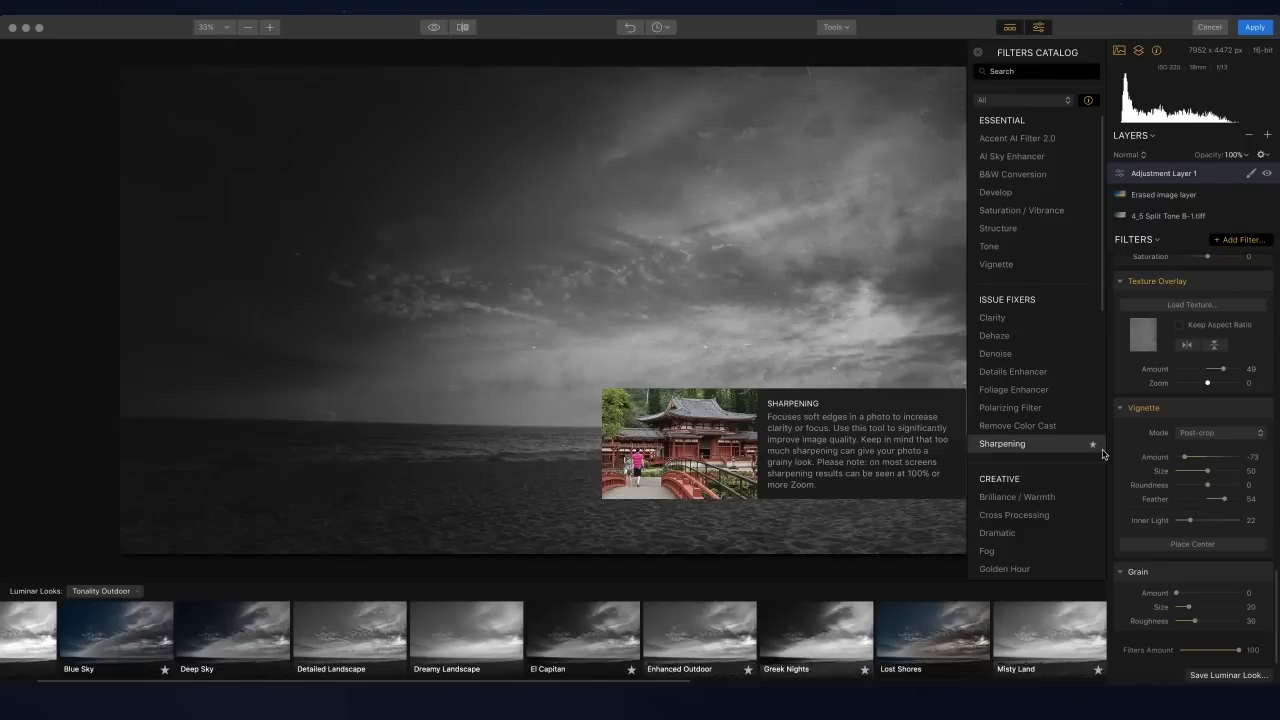
{"action": "scroll", "coordinate": [1120, 390], "scroll_direction": "up", "scroll_amount": 10}
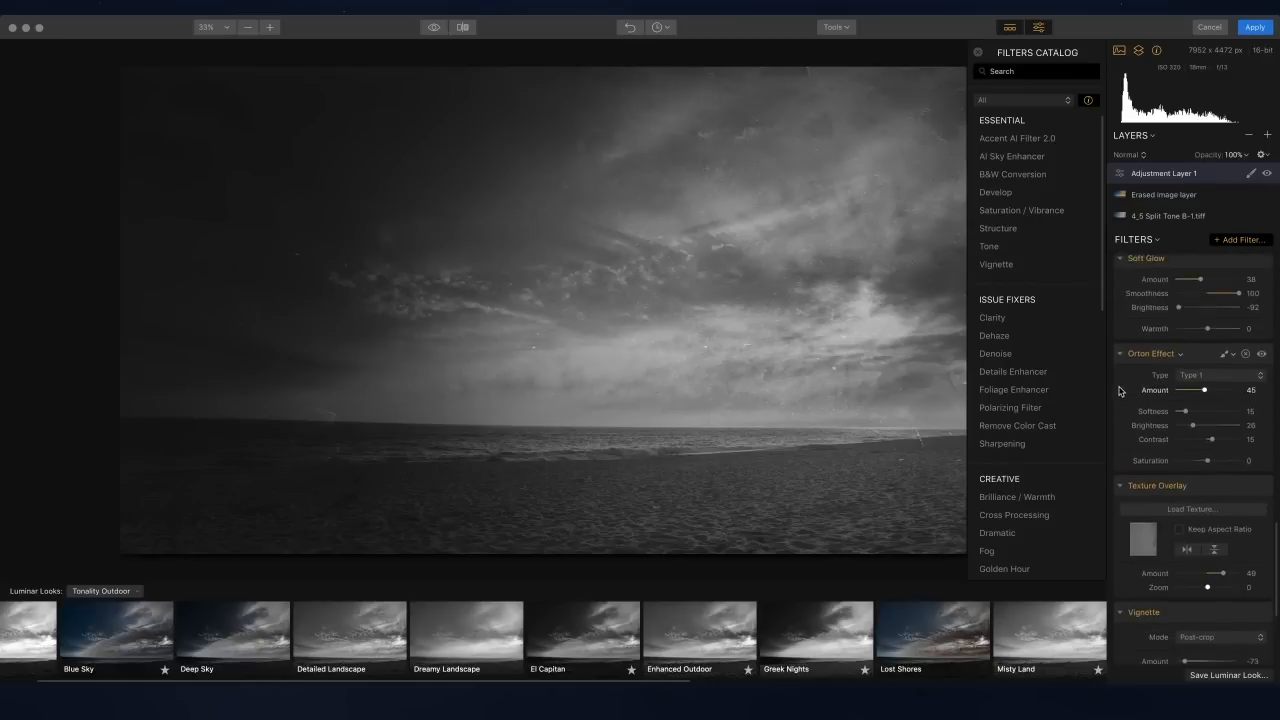
{"action": "left_click", "coordinate": [1006, 141]}
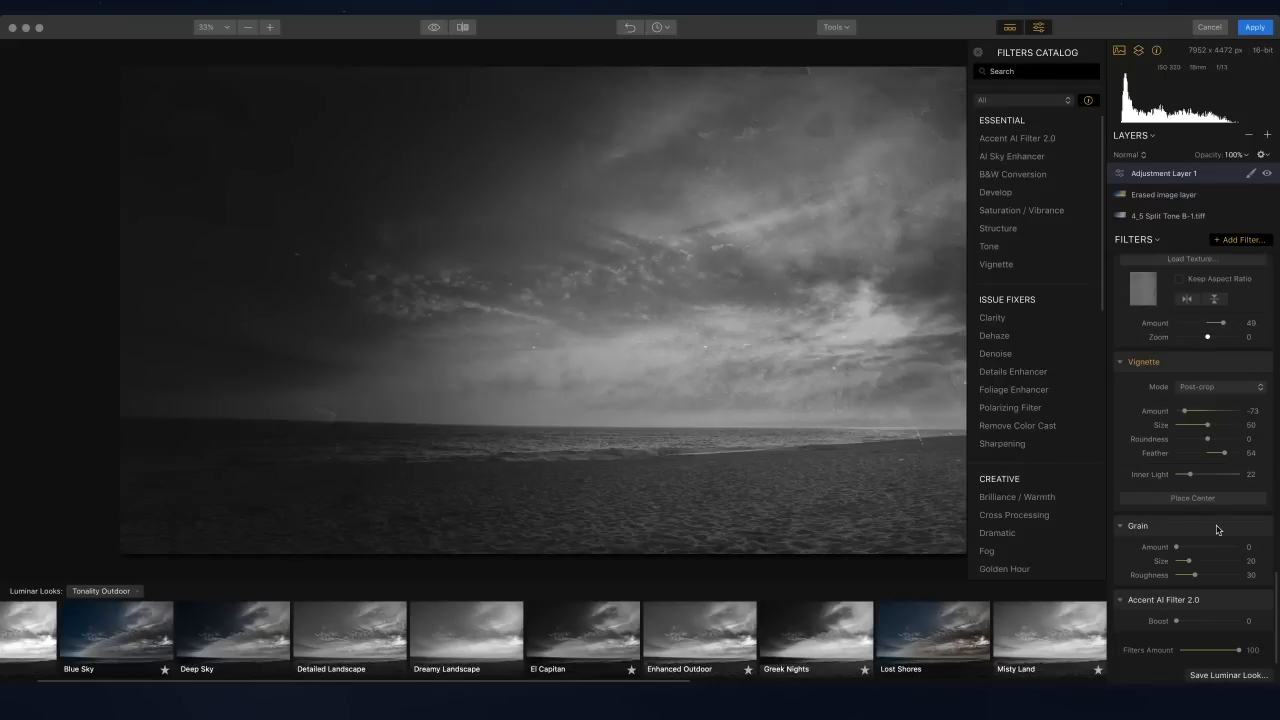
{"action": "left_click_drag", "start_coordinate": [1182, 621], "coordinate": [1203, 628]}
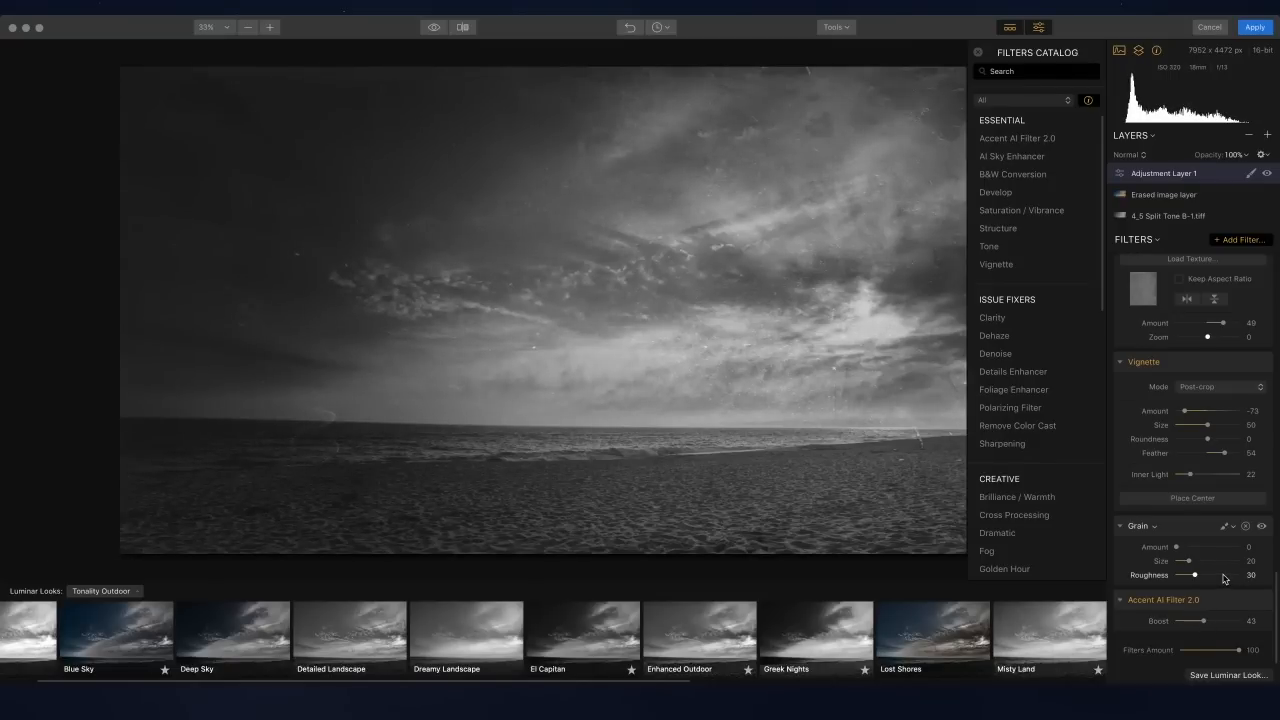
{"action": "left_click", "coordinate": [1263, 32]}
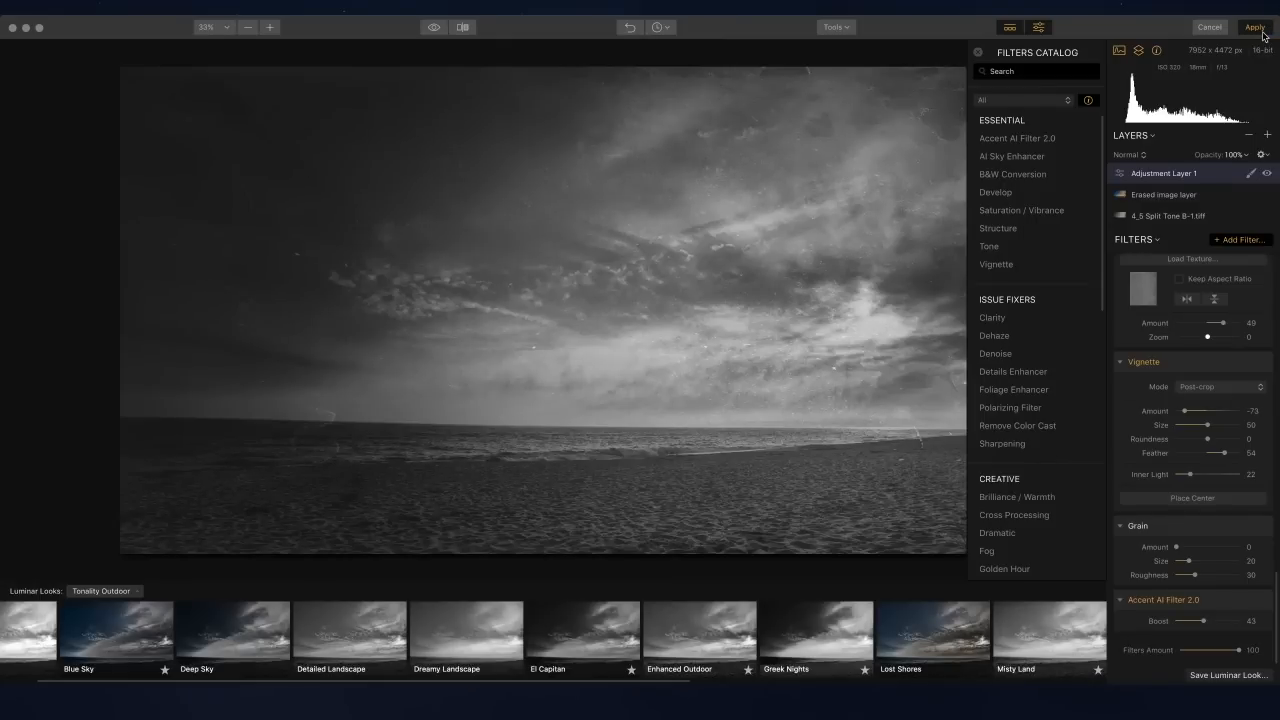
{"action": "left_click", "coordinate": [1258, 30]}
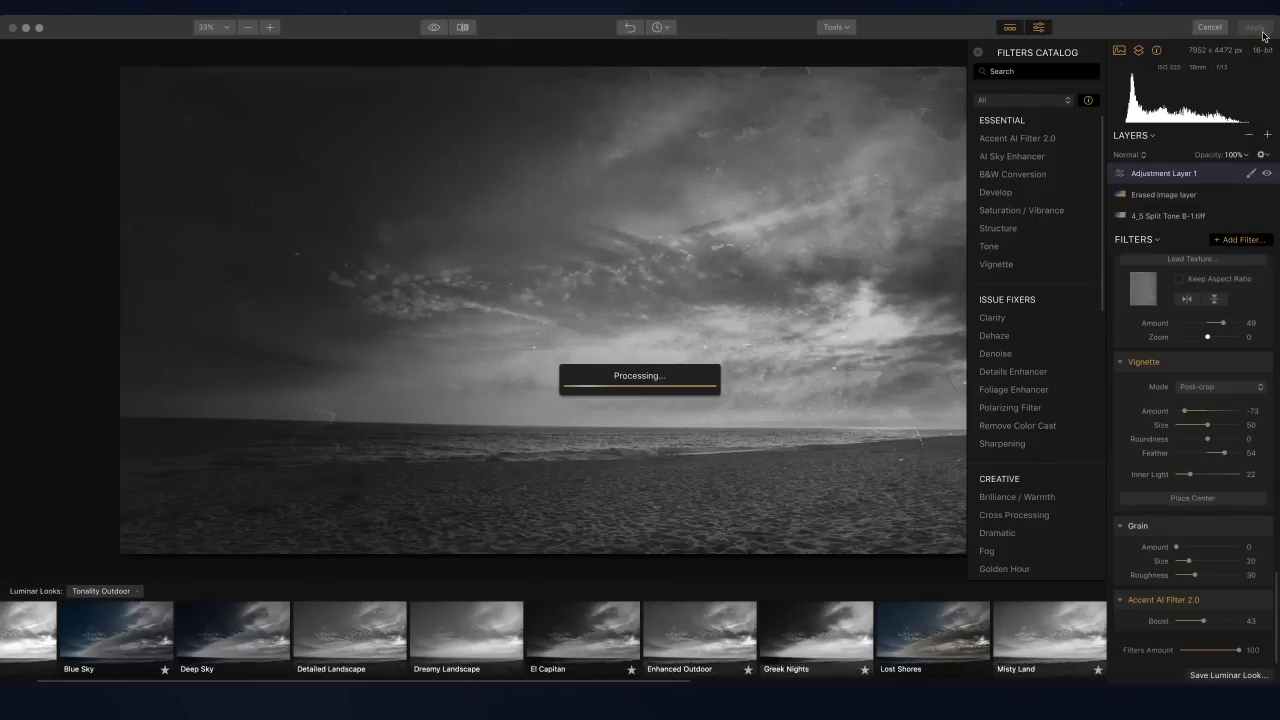
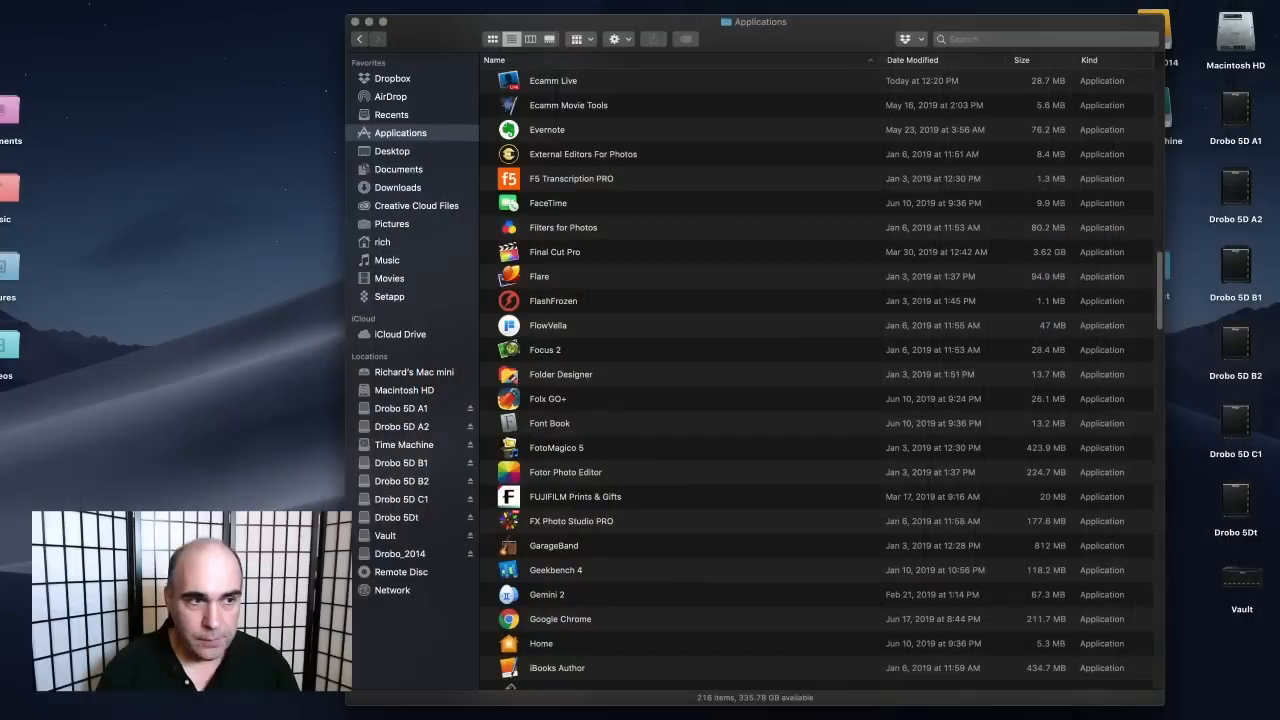
Step: Find the Adobe Lightroom Classic folder in Applications and launch Adobe Lightroom Classic
{"action": "left_click", "coordinate": [614, 227]}
{"action": "key", "text": "a"}
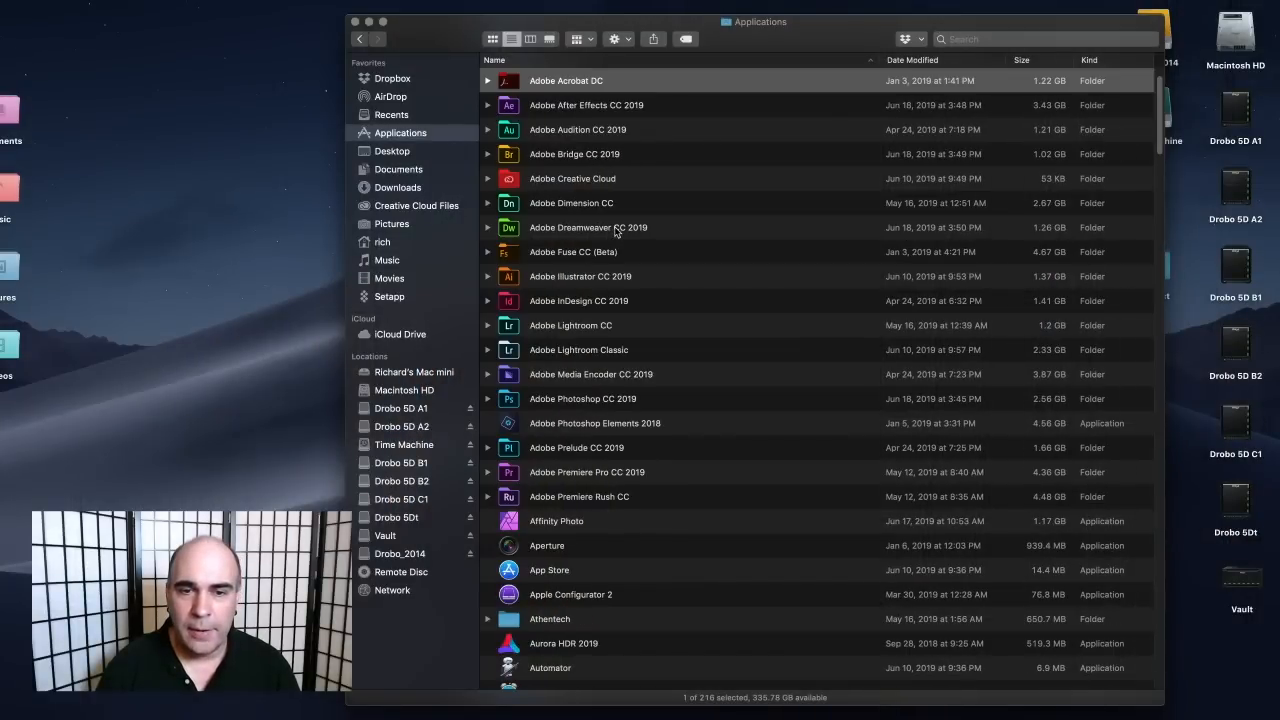
{"action": "double_click", "coordinate": [609, 351]}
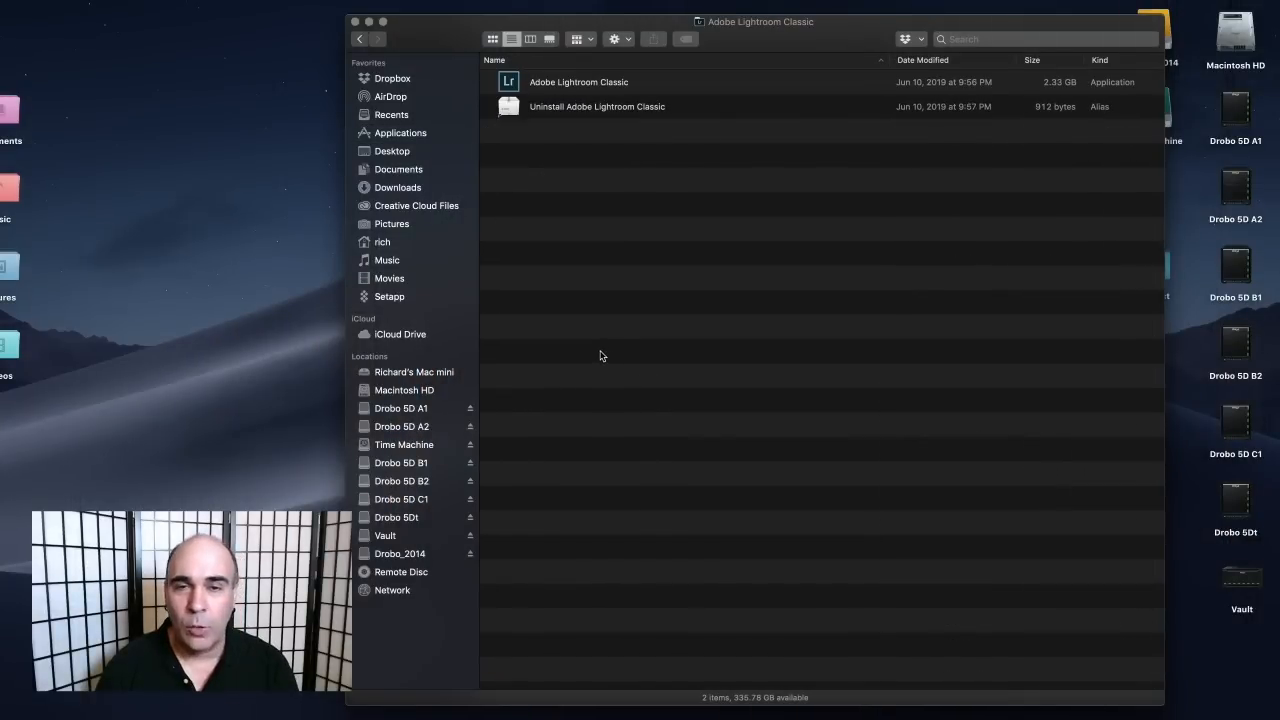
{"action": "left_click", "coordinate": [616, 82]}
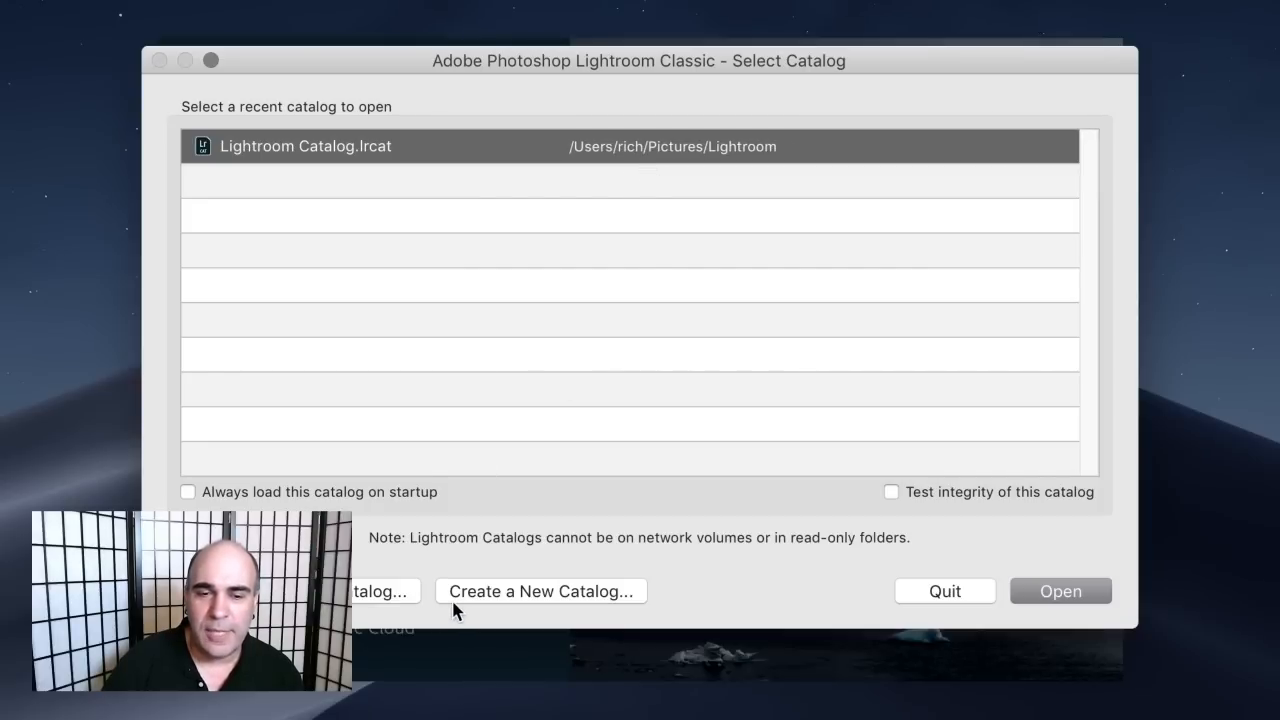
Step: Create a new catalog named Flex in Pictures, allowing access to the photos
{"action": "left_click", "coordinate": [481, 593]}
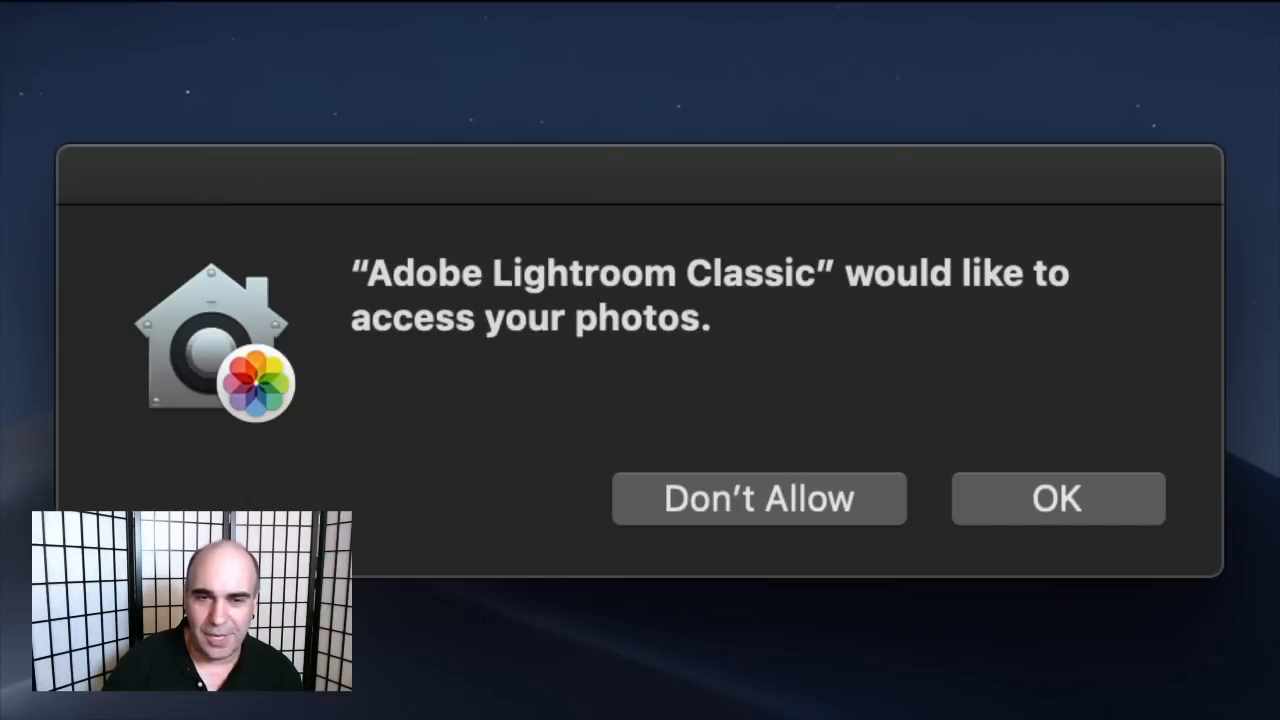
{"action": "left_click", "coordinate": [1034, 497]}
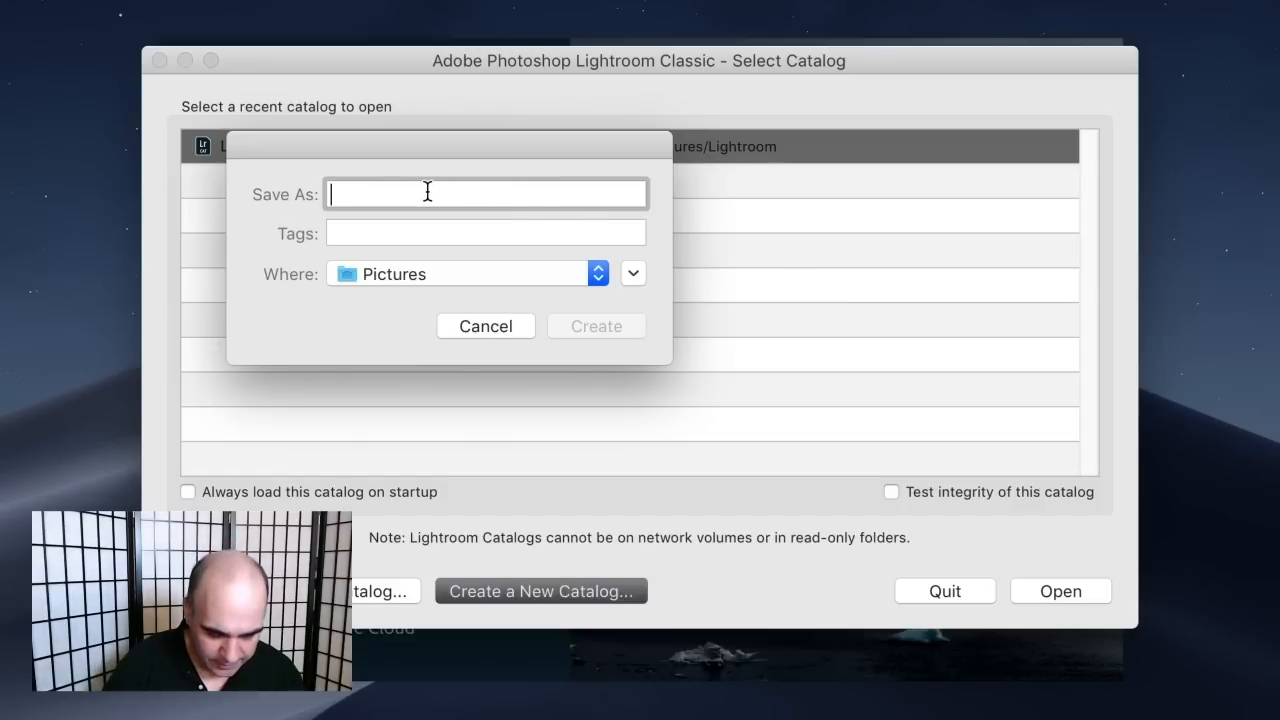
{"action": "type", "text": "Flex"}
{"action": "key", "text": "Return"}
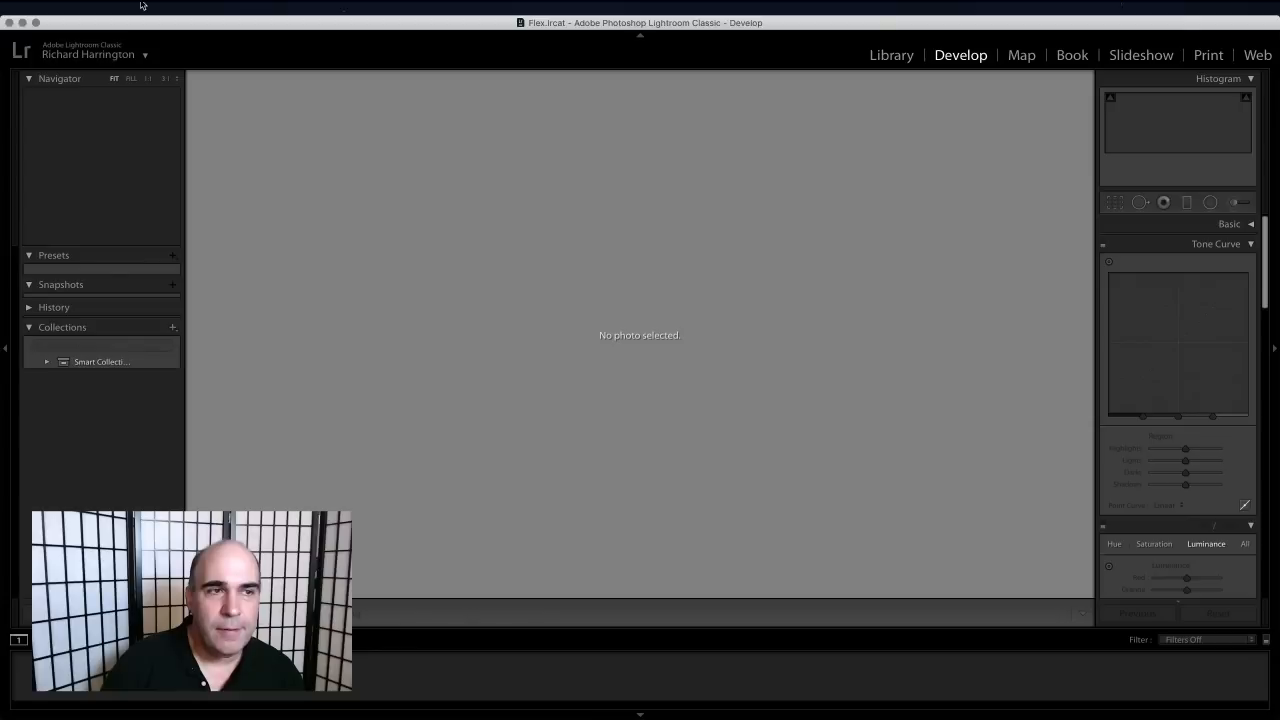
Step: Dismiss the Lightroom Classic welcome message and start importing photos and video
{"action": "left_click", "coordinate": [140, 7]}
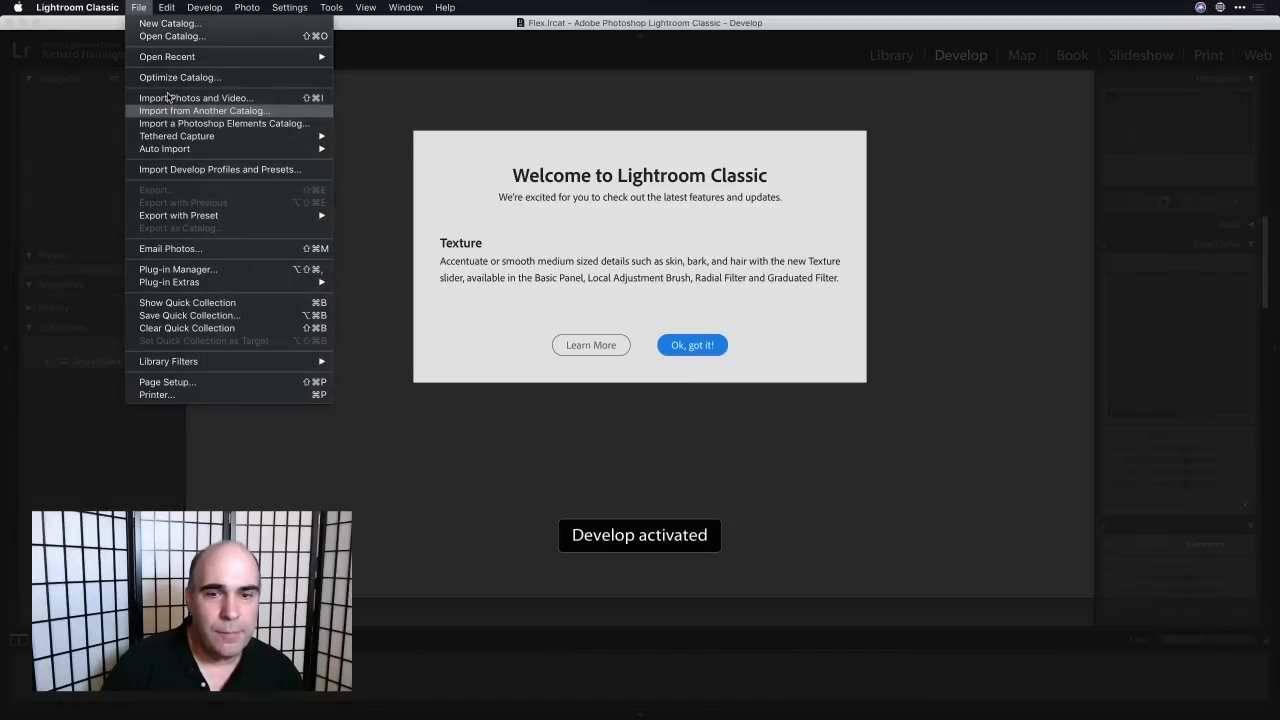
{"action": "left_click", "coordinate": [701, 344]}
{"action": "left_click", "coordinate": [226, 100]}
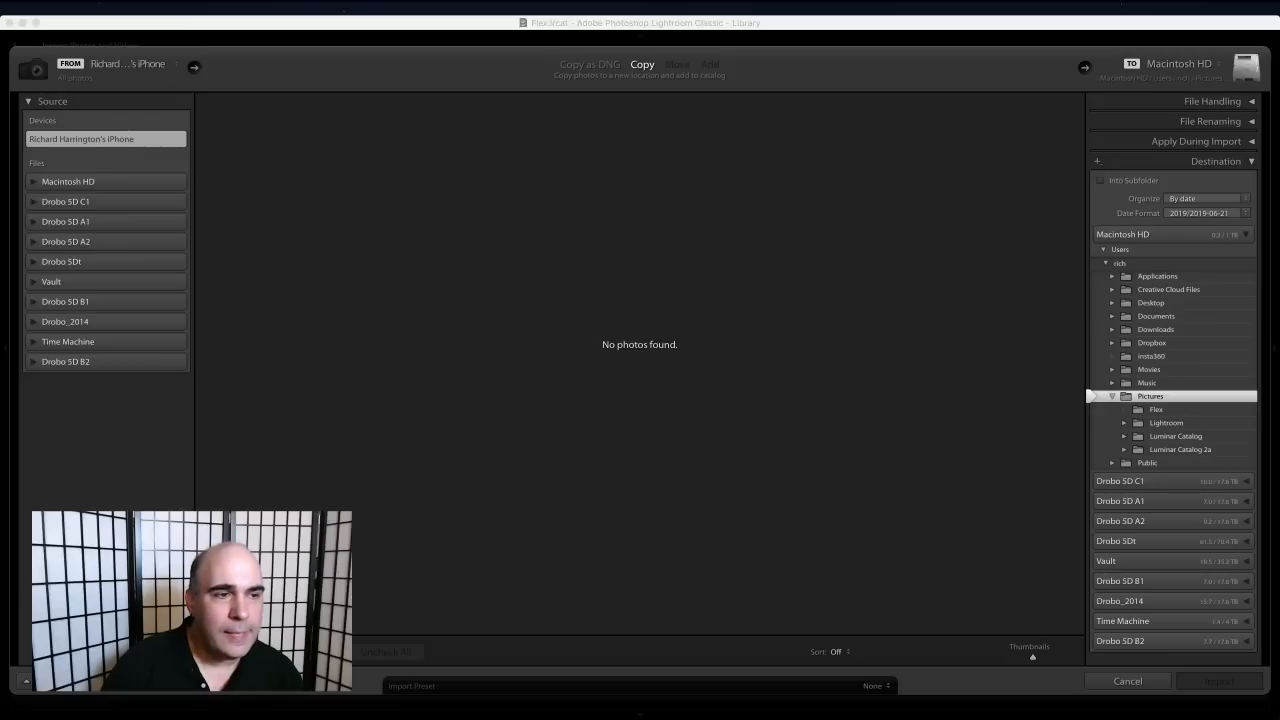
Step: Import all photos from the Demo folder on the Desktop, including subfolders, and disable address lookup
{"action": "left_click", "coordinate": [33, 181]}
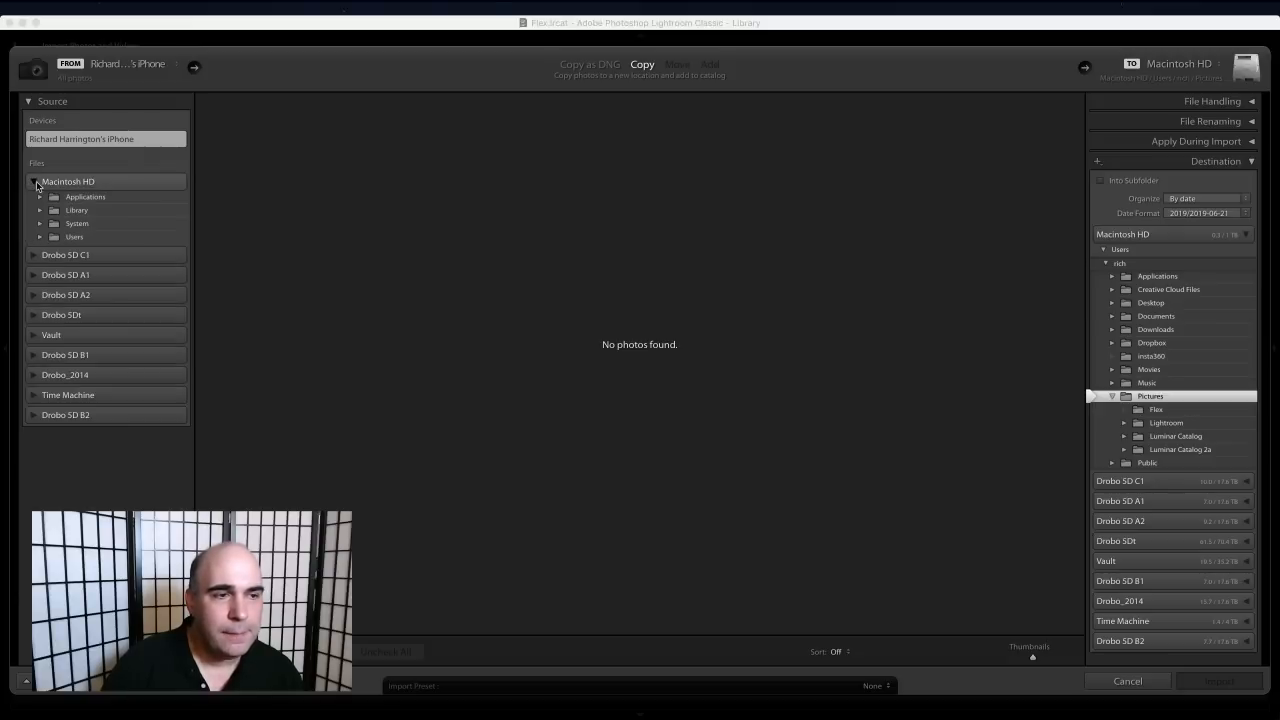
{"action": "left_click", "coordinate": [41, 237]}
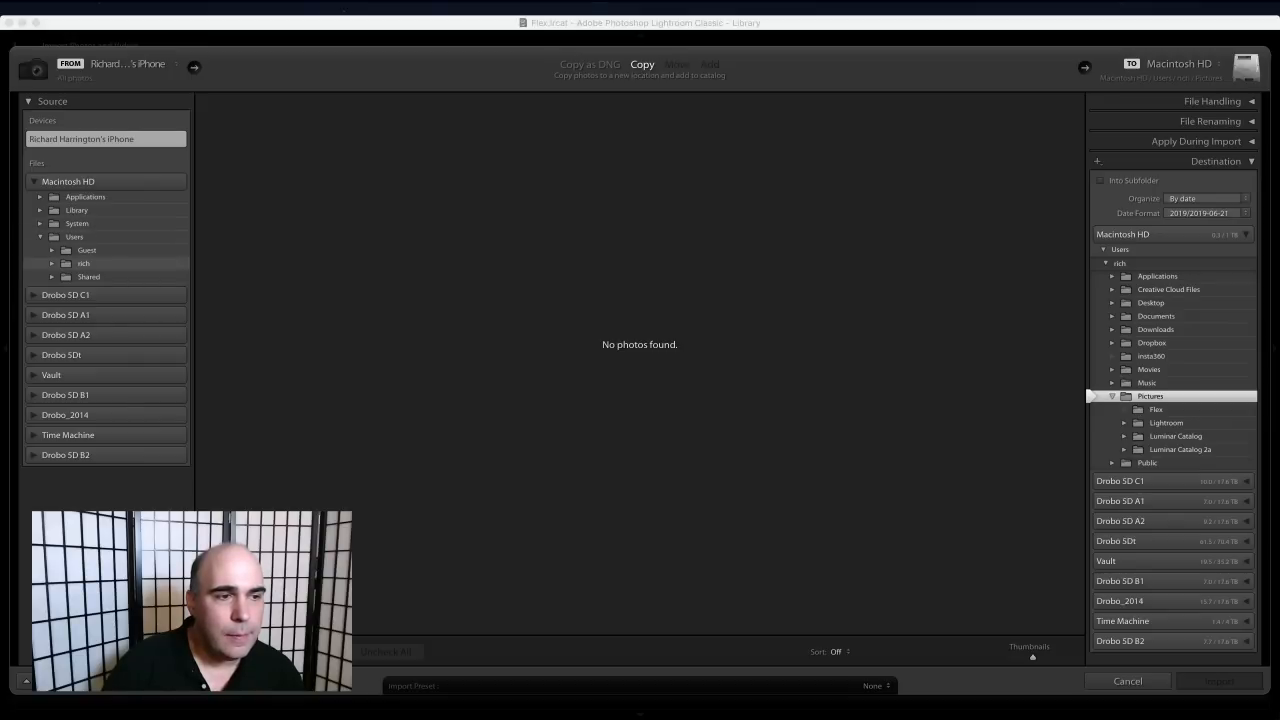
{"action": "left_click", "coordinate": [70, 266]}
{"action": "left_click", "coordinate": [52, 263]}
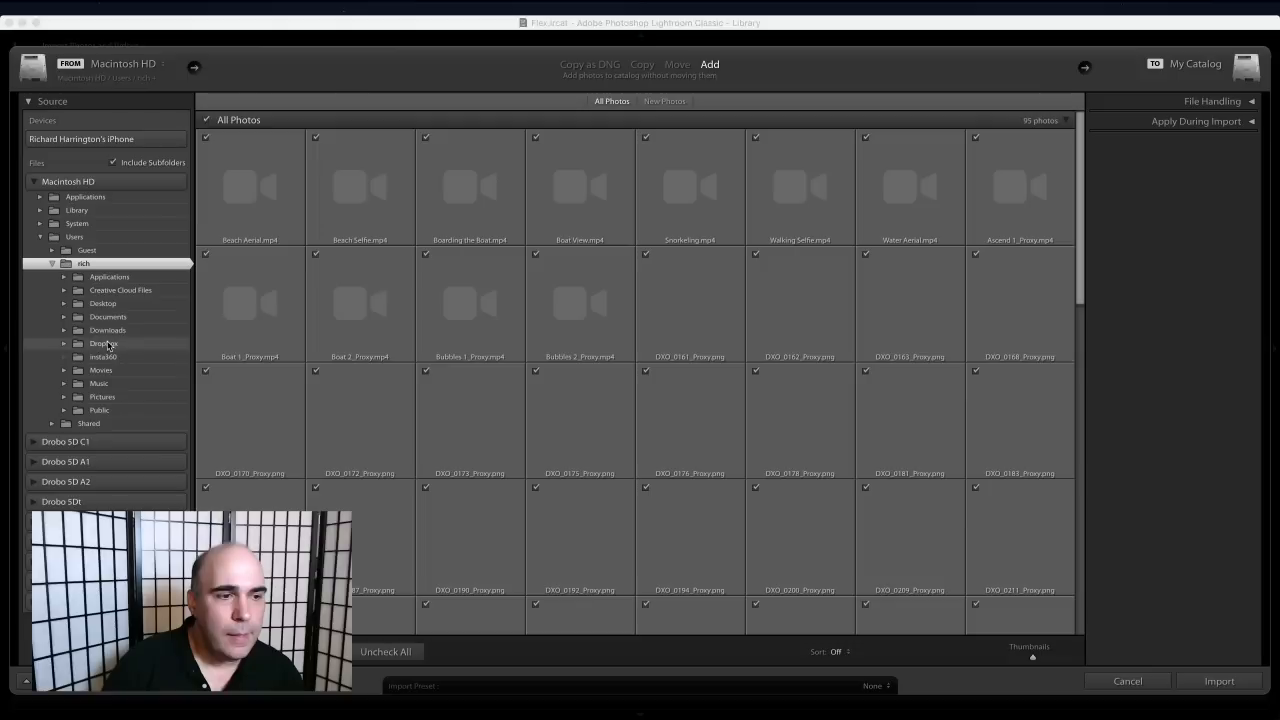
{"action": "left_click", "coordinate": [106, 306]}
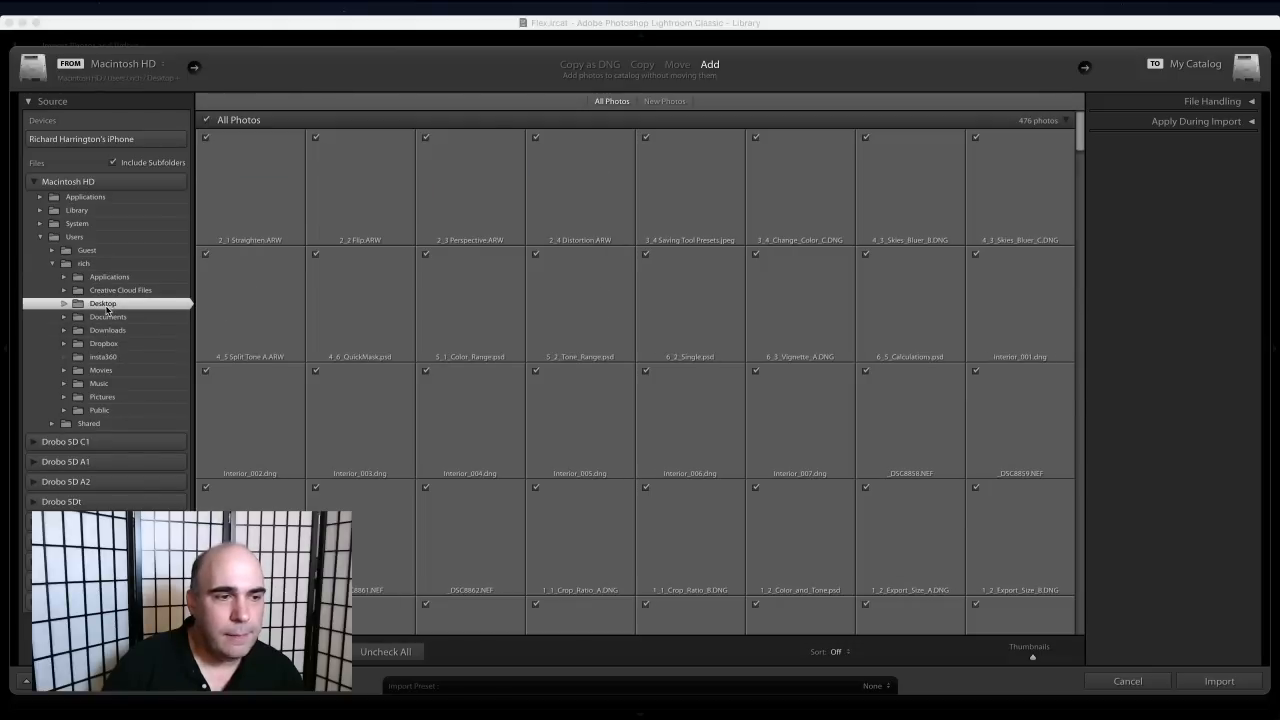
{"action": "left_click", "coordinate": [64, 303]}
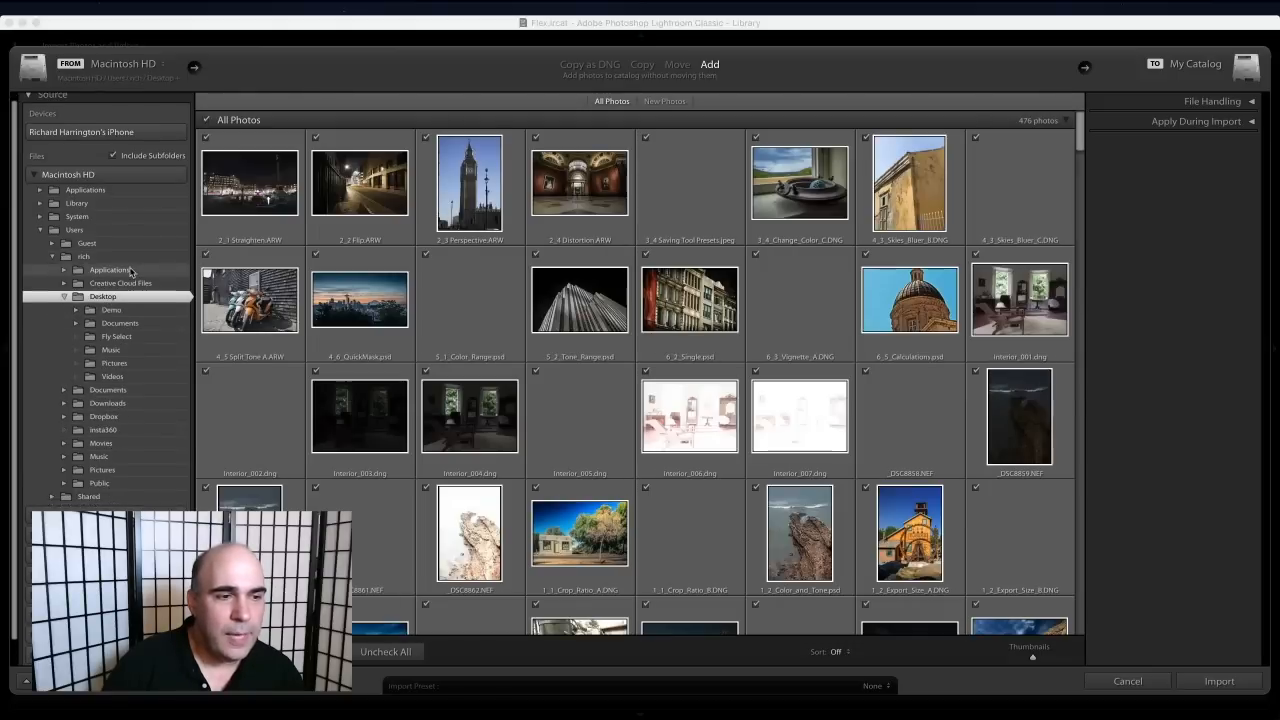
{"action": "left_click", "coordinate": [112, 310]}
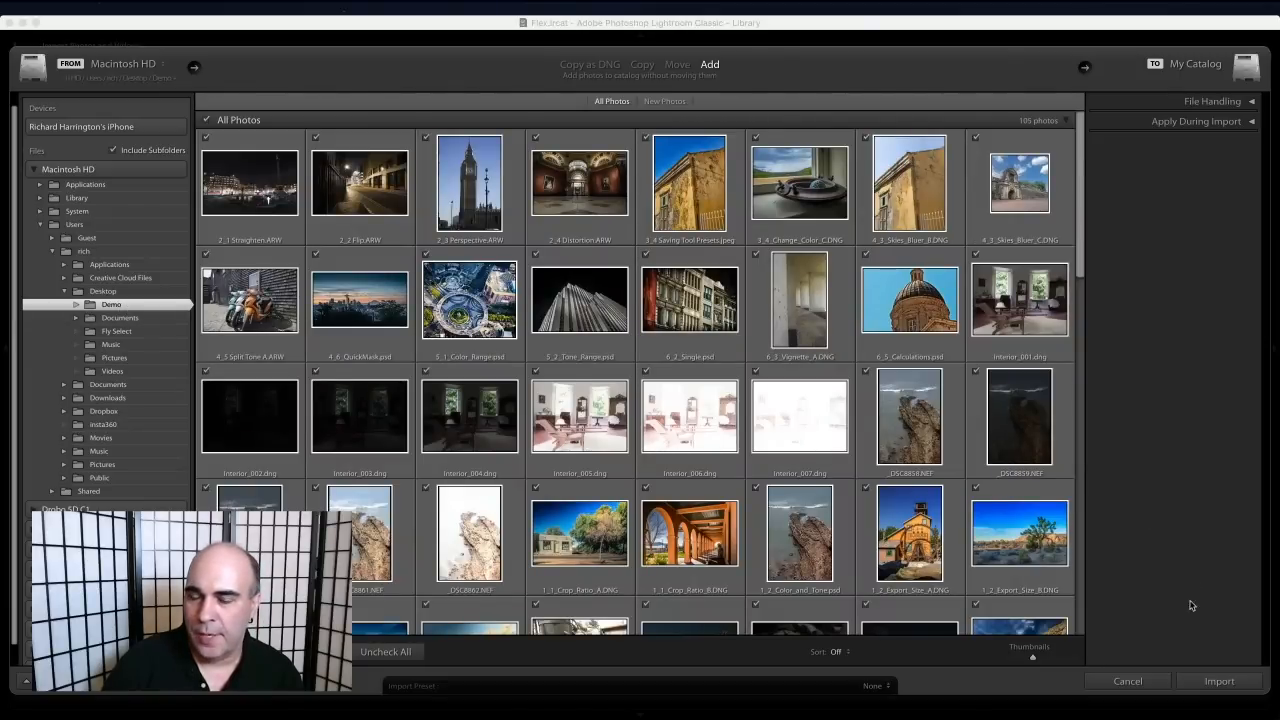
{"action": "left_click", "coordinate": [1216, 684]}
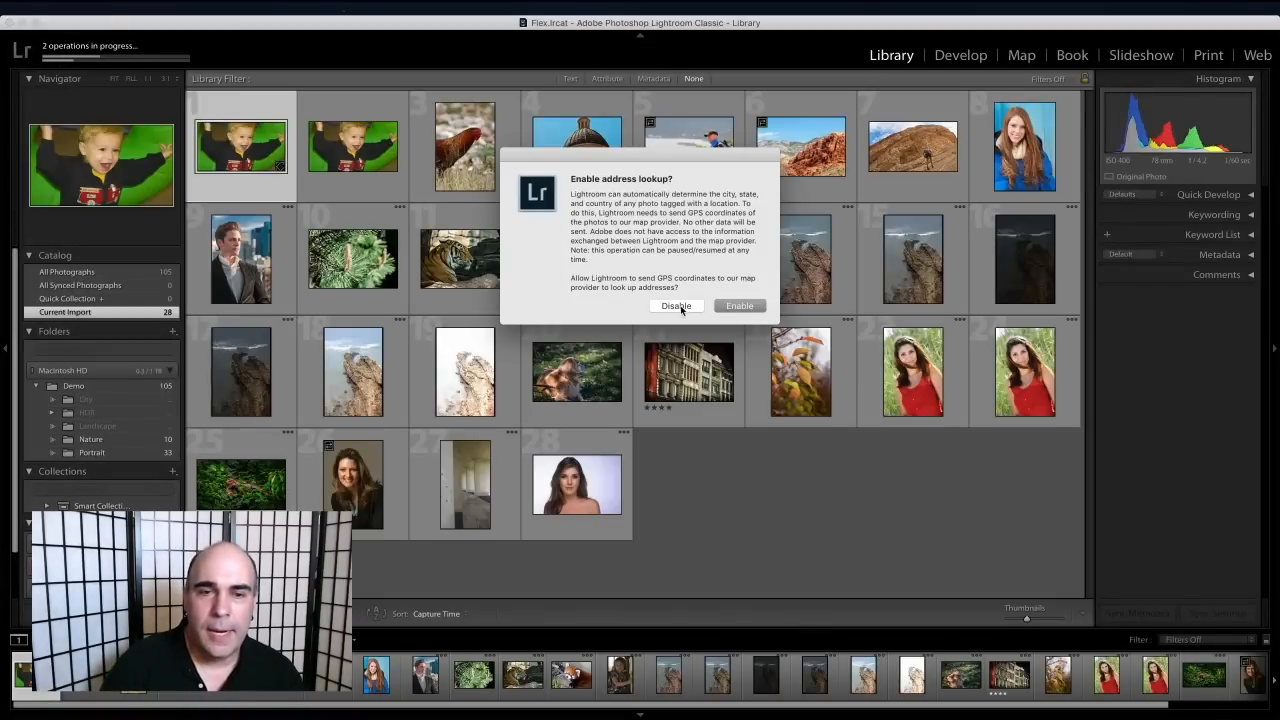
{"action": "left_click", "coordinate": [677, 306]}
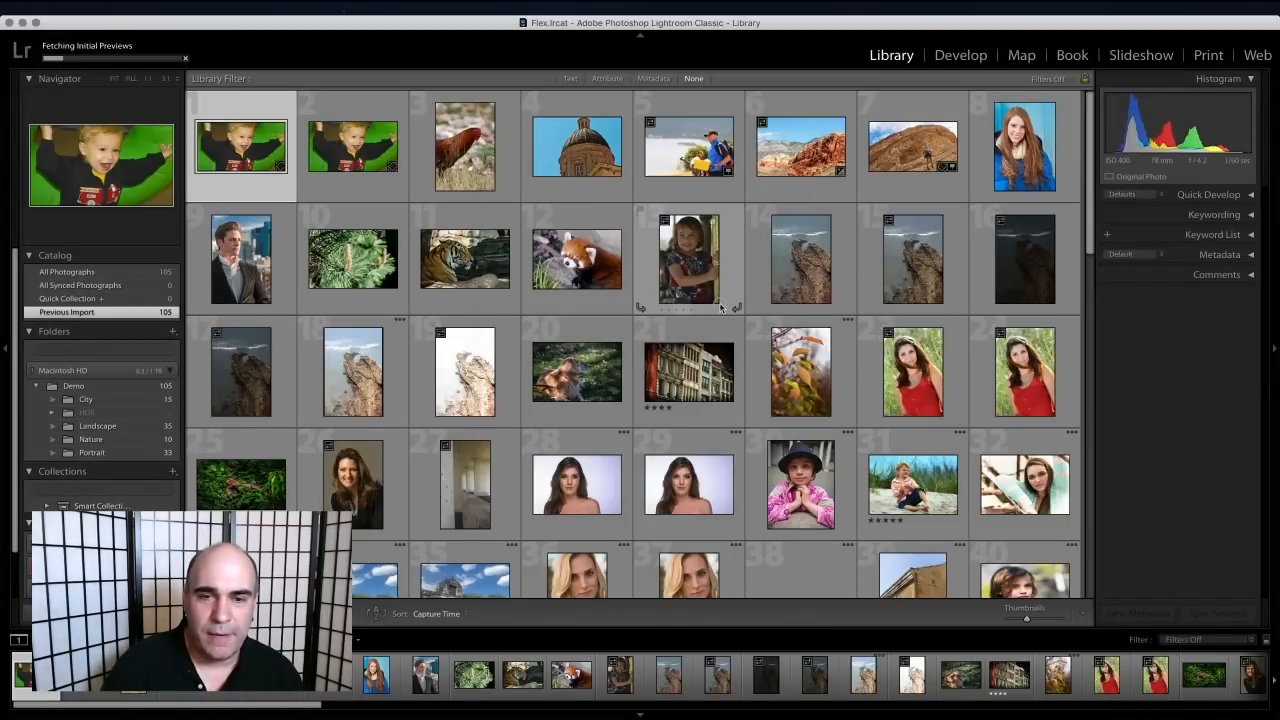
Step: Show the City folder's photos and open 3_4_Change_Color_C.DNG in the enlarged single-photo view
{"action": "left_click", "coordinate": [54, 50]}
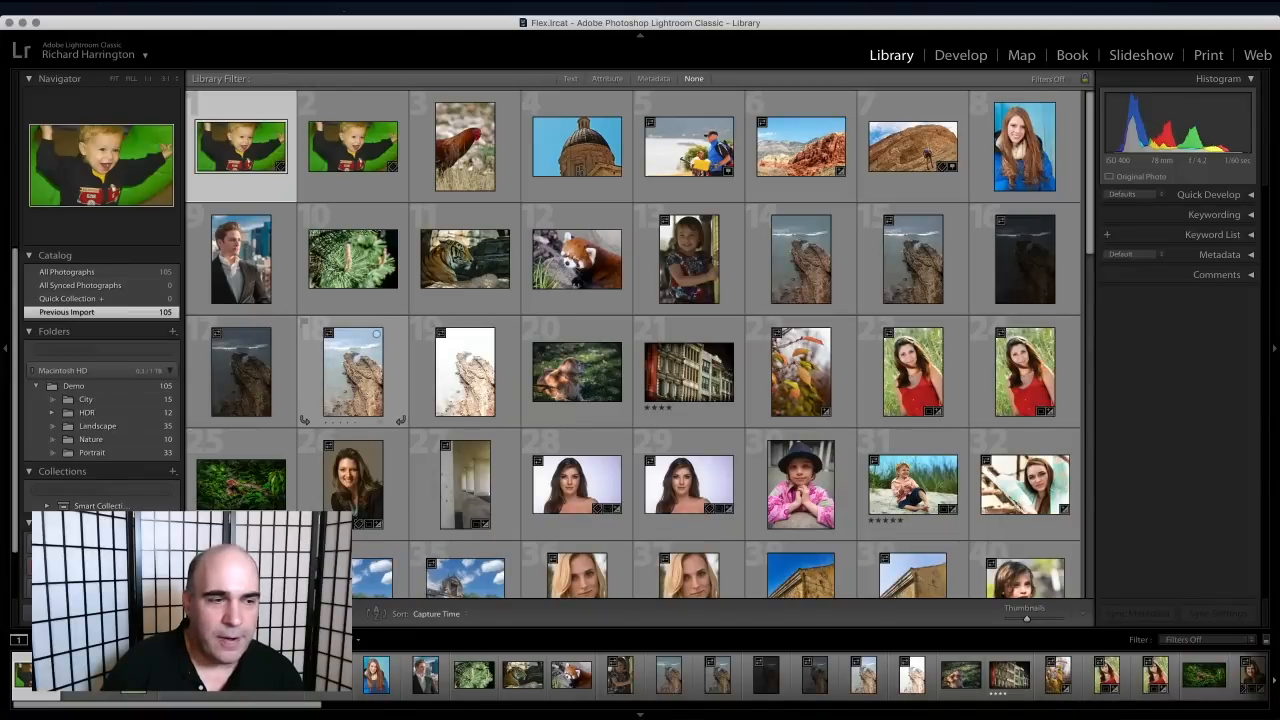
{"action": "scroll", "coordinate": [100, 380], "scroll_direction": "down", "scroll_amount": 3}
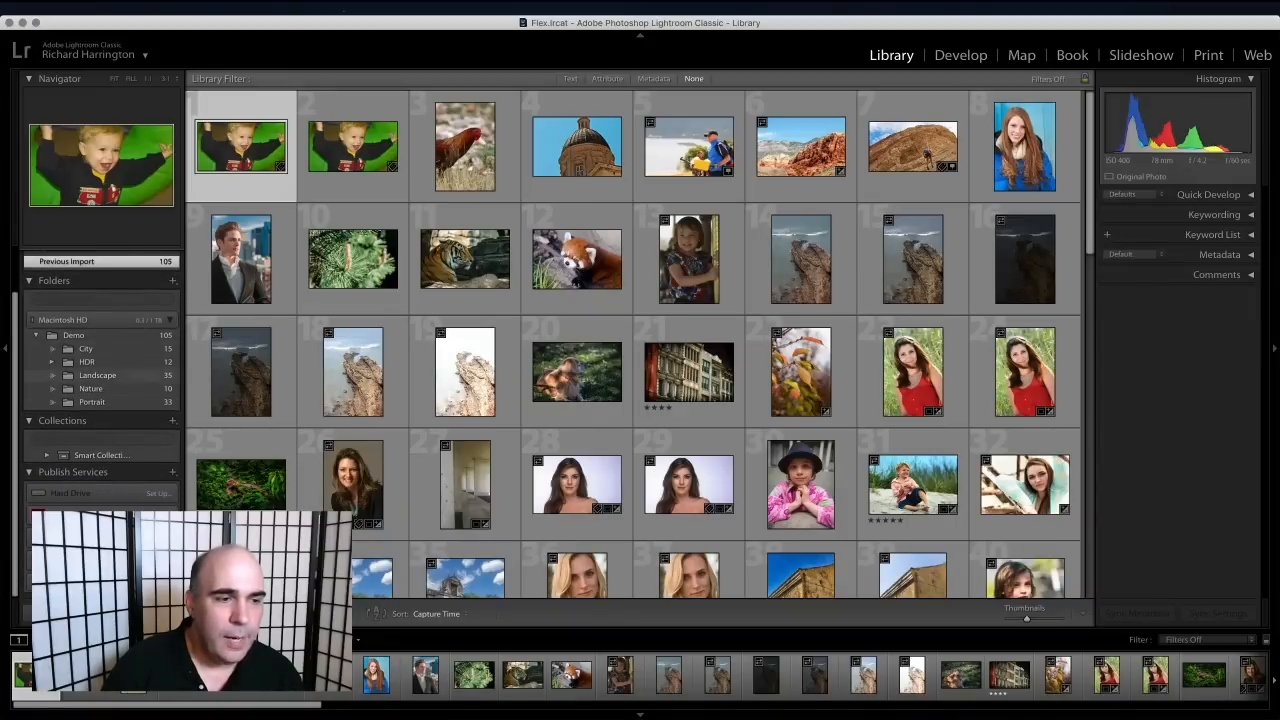
{"action": "left_click", "coordinate": [100, 350]}
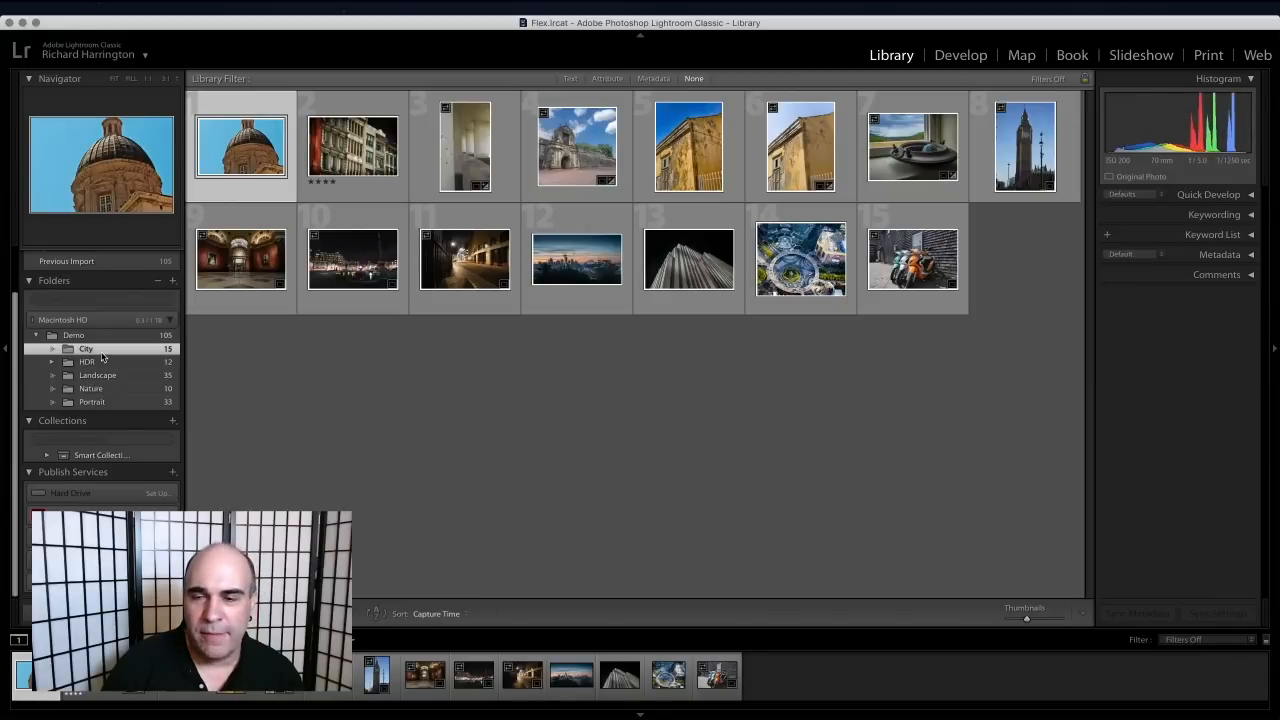
{"action": "left_click", "coordinate": [758, 418]}
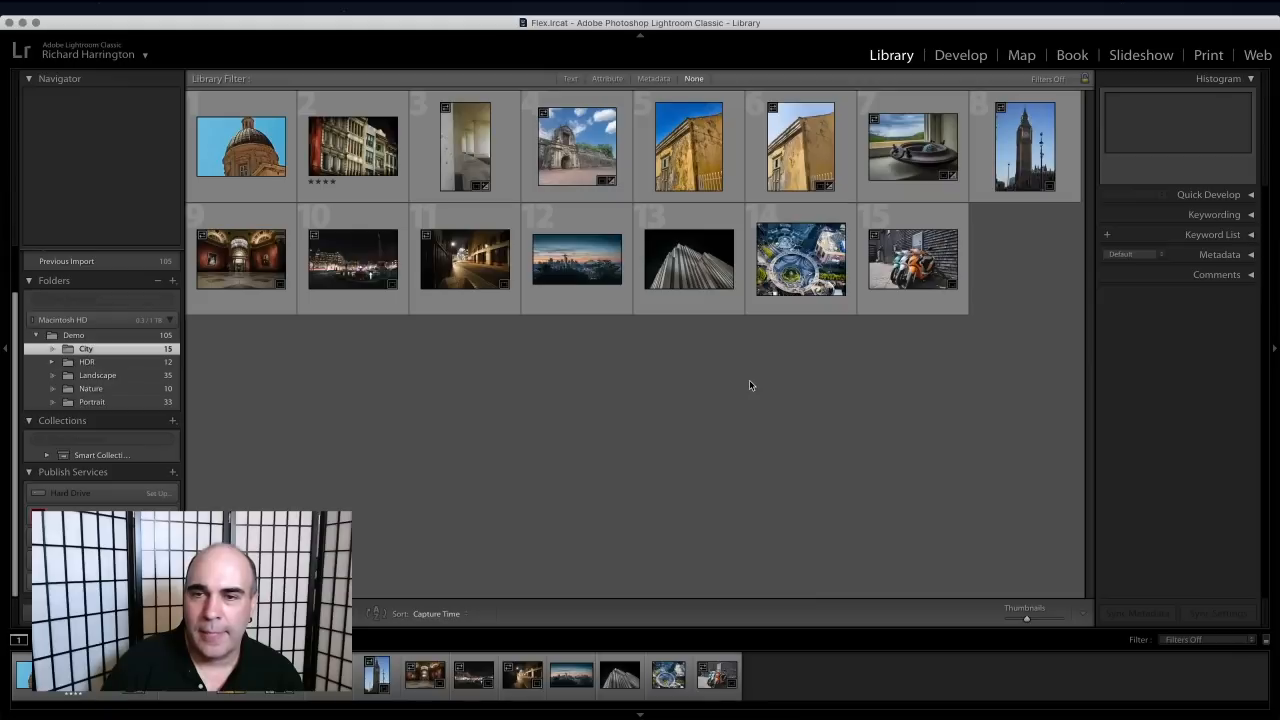
{"action": "double_click", "coordinate": [920, 168]}
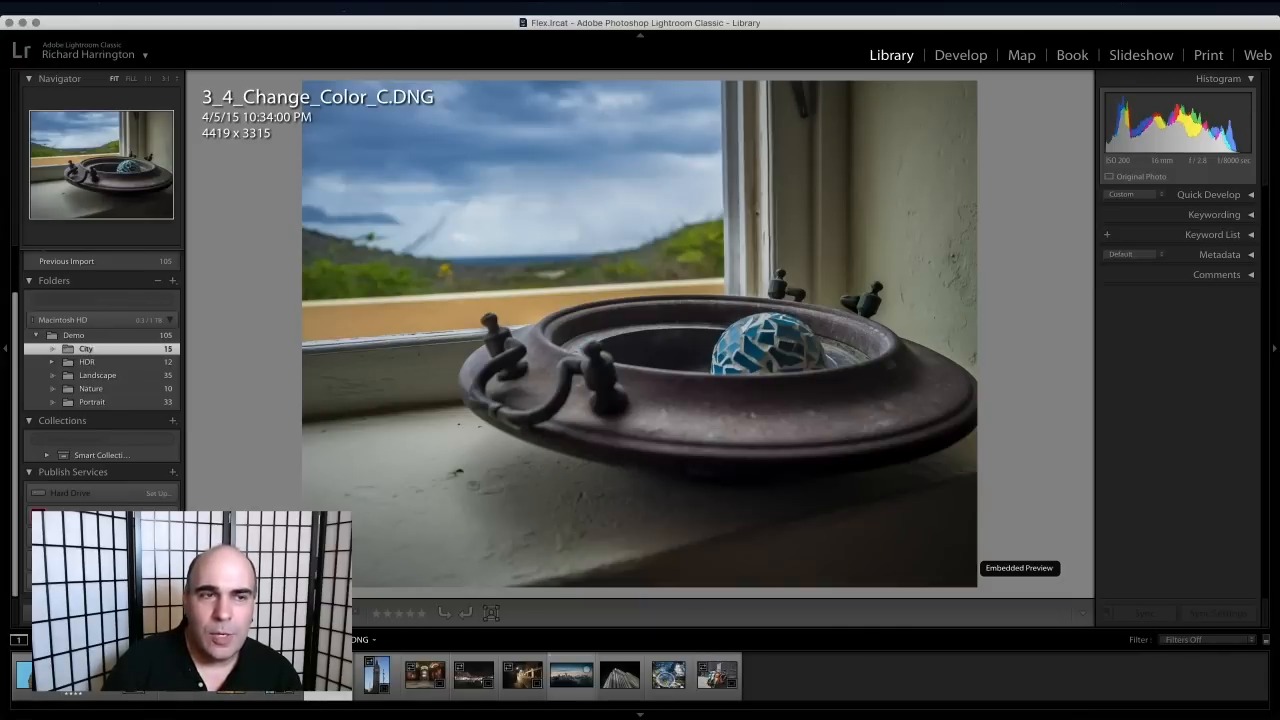
{"action": "left_click", "coordinate": [242, 7]}
{"action": "mouse_move", "coordinate": [303, 125]}
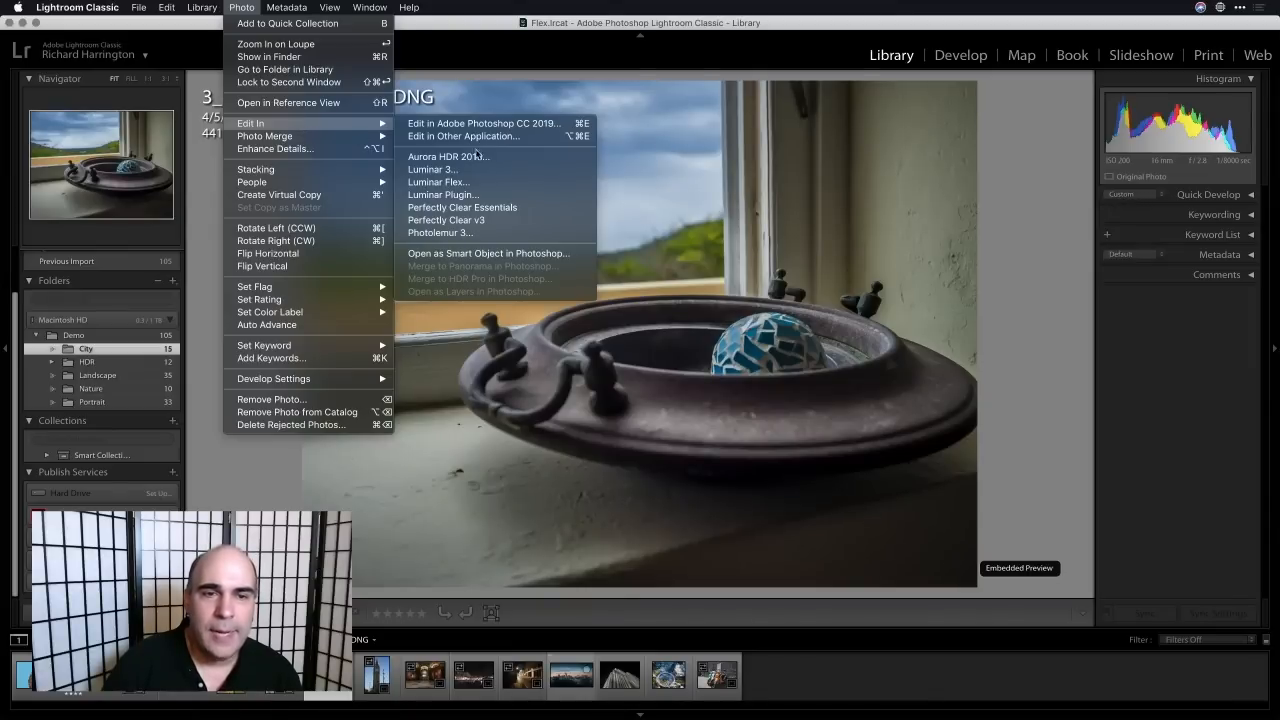
{"action": "left_click", "coordinate": [517, 182]}
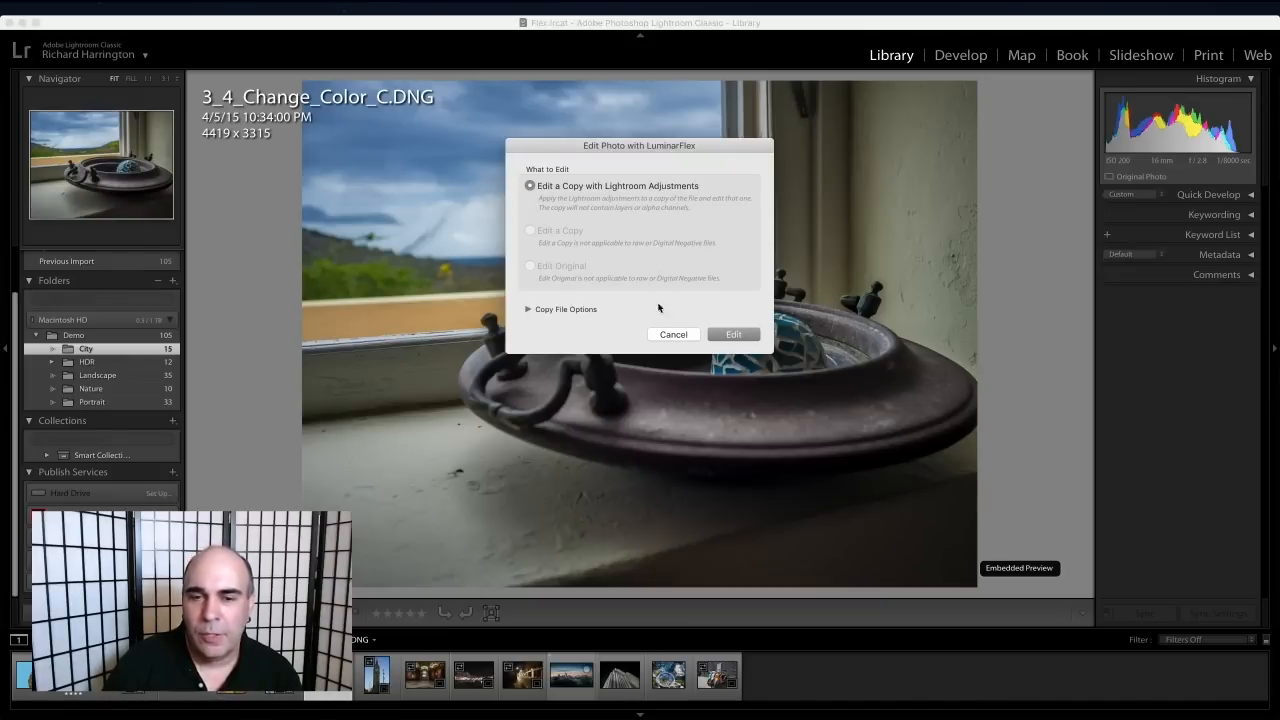
{"action": "left_click", "coordinate": [668, 336]}
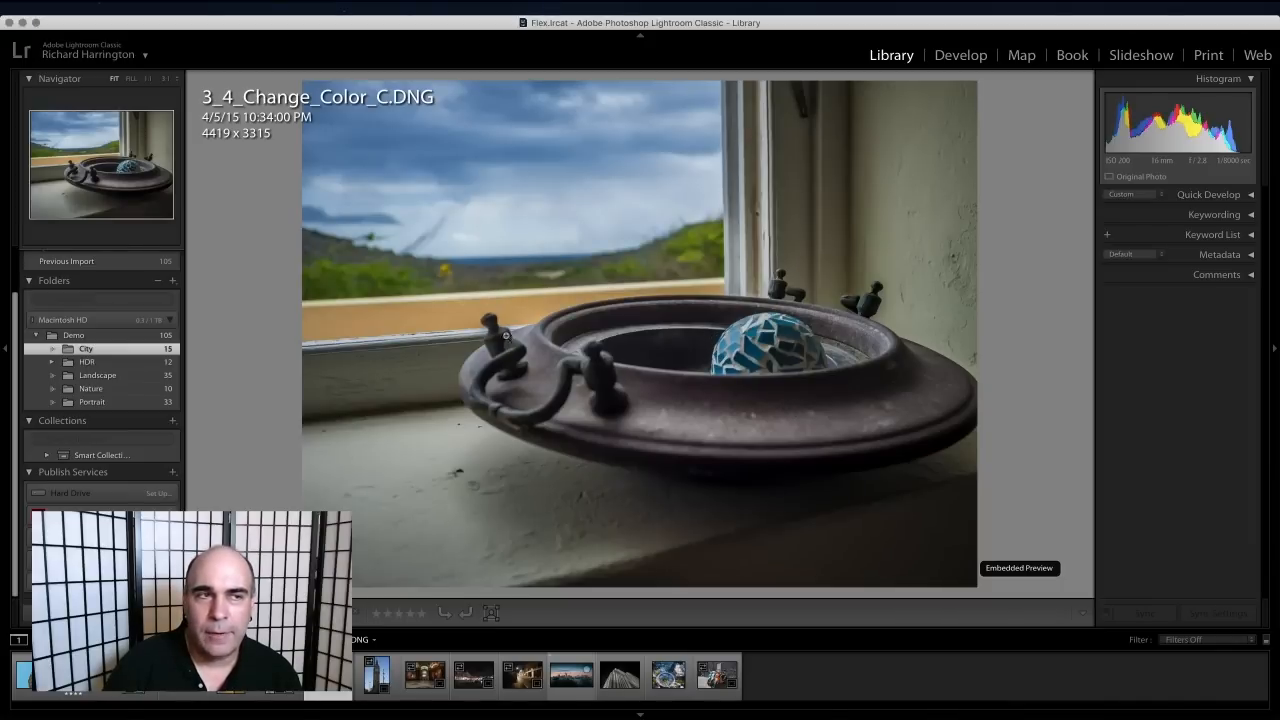
Step: Transfer the raw photo to Luminar Flex through the plug-in extras
{"action": "left_click", "coordinate": [140, 7]}
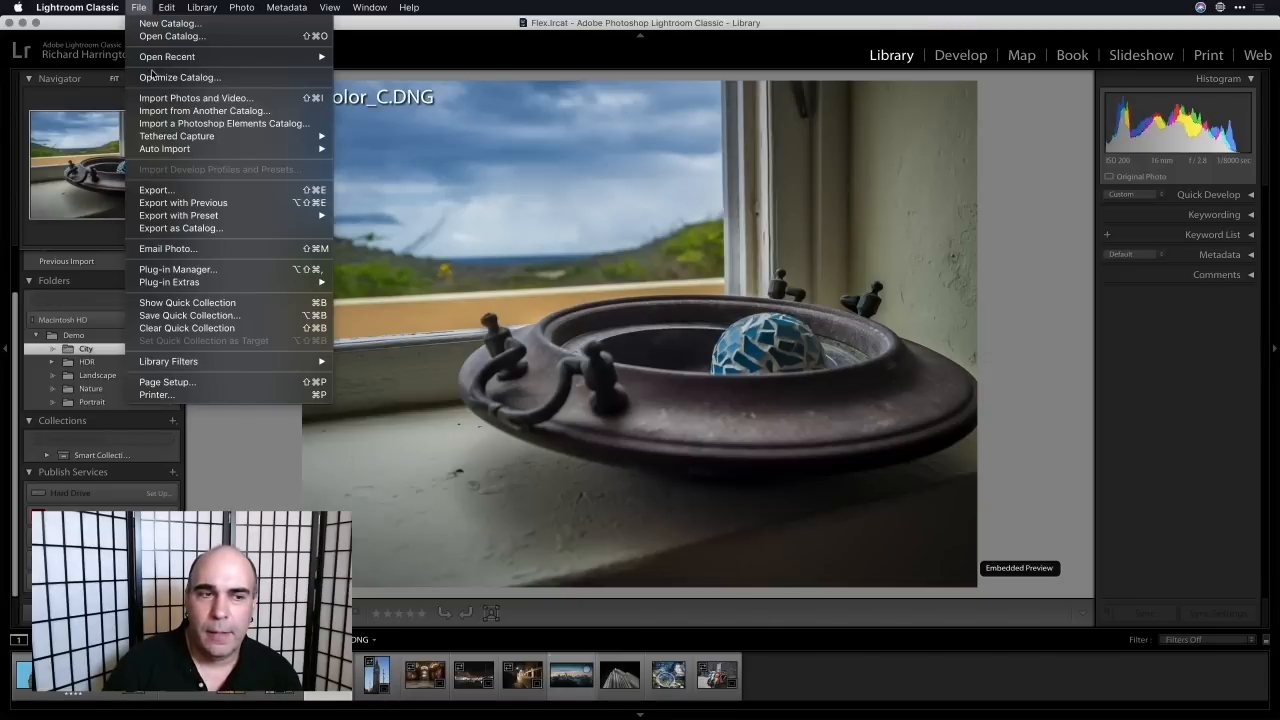
{"action": "mouse_move", "coordinate": [201, 283]}
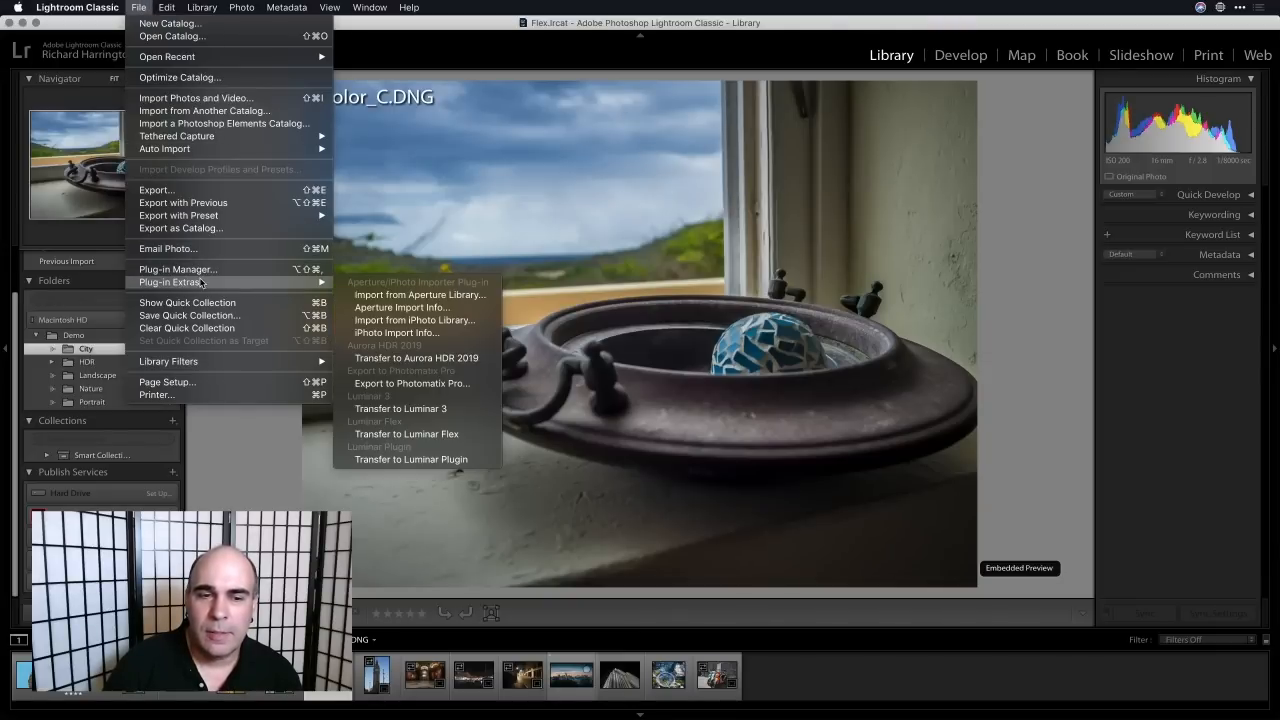
{"action": "left_click", "coordinate": [445, 436]}
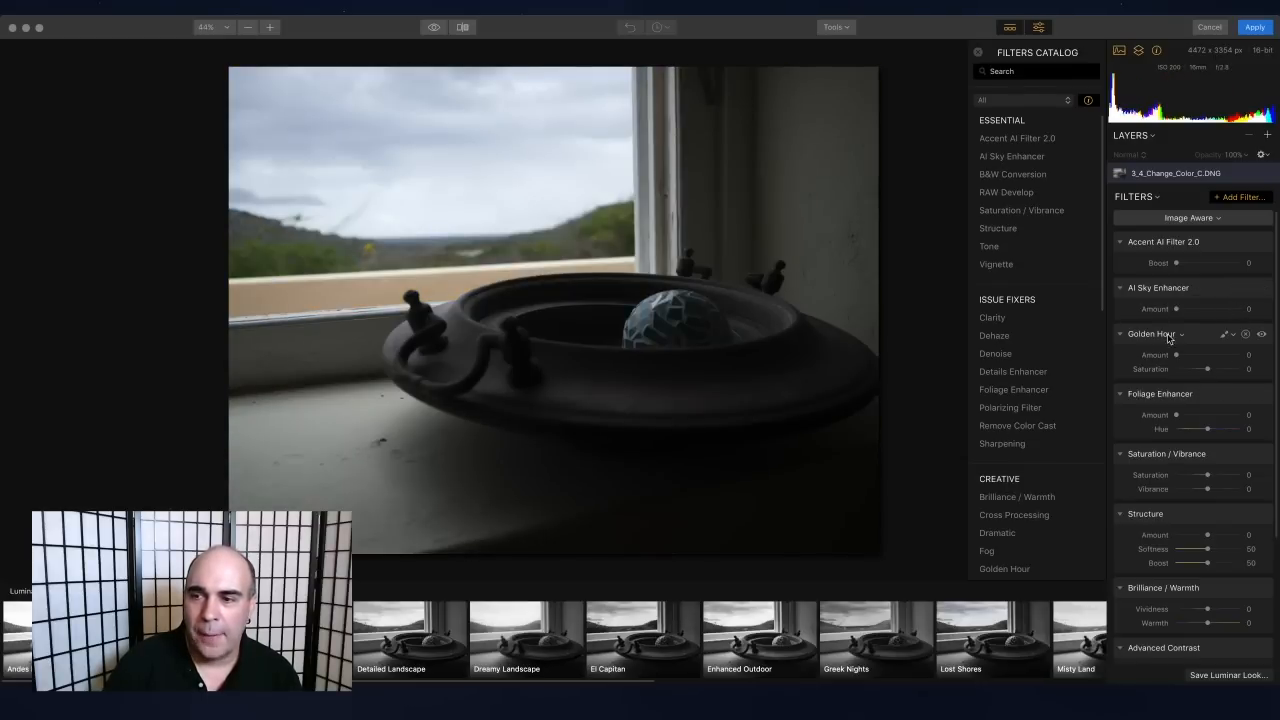
Step: Set the Accent AI Filter 2.0 boost to 100, then add a second one directly below it with boost 47
{"action": "mouse_move", "coordinate": [1017, 497]}
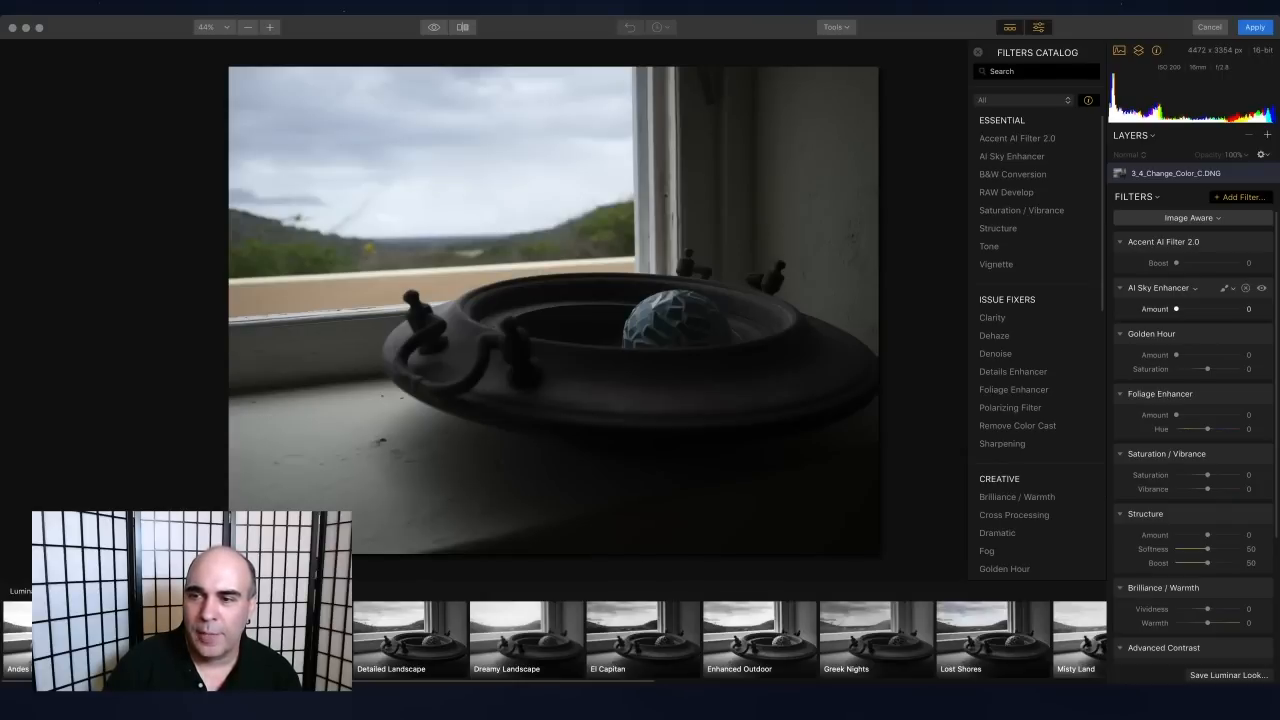
{"action": "left_click_drag", "start_coordinate": [1176, 262], "coordinate": [1276, 290]}
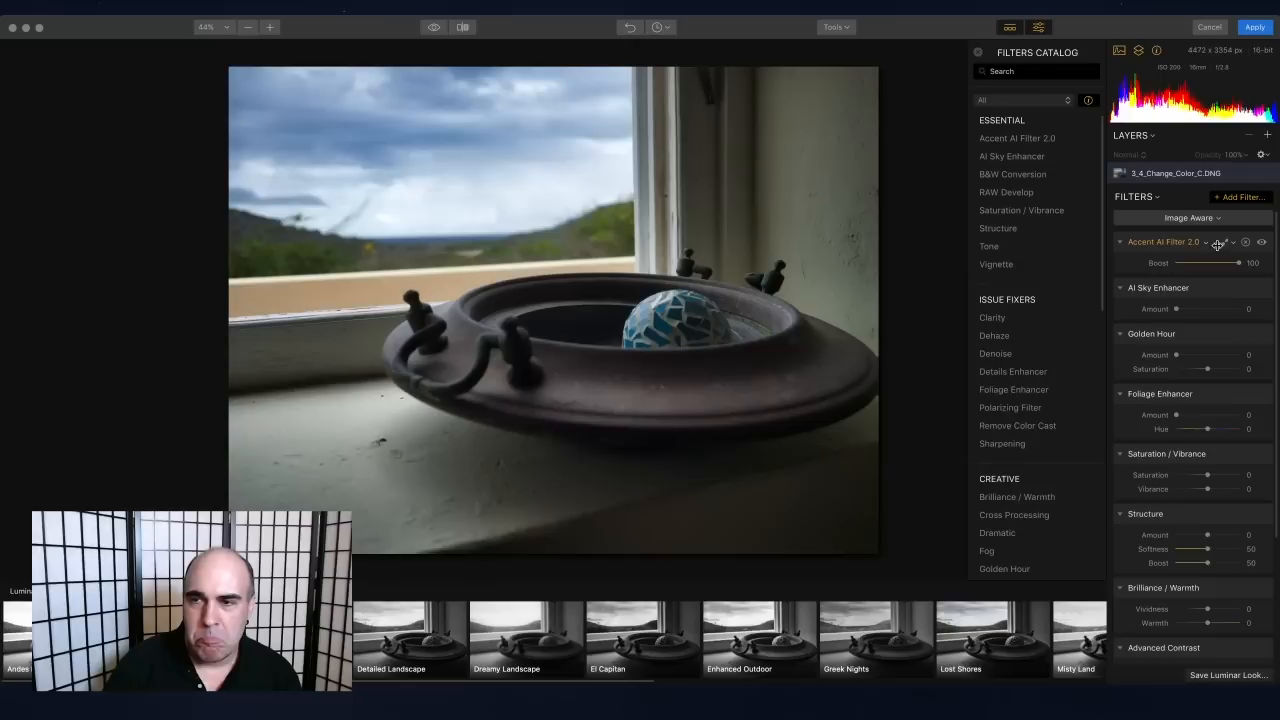
{"action": "left_click", "coordinate": [1017, 138]}
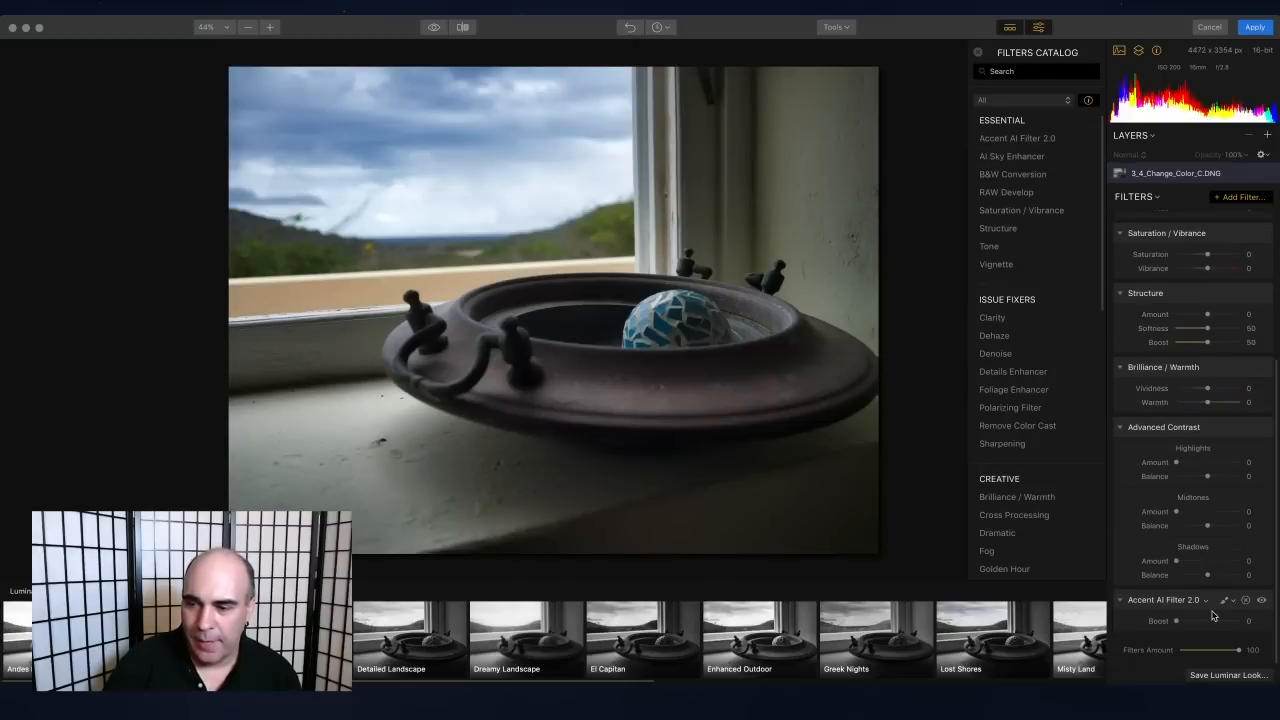
{"action": "left_click_drag", "start_coordinate": [1218, 601], "coordinate": [1229, 280]}
{"action": "left_click", "coordinate": [1220, 309]}
{"action": "left_click_drag", "start_coordinate": [1220, 309], "coordinate": [1205, 312]}
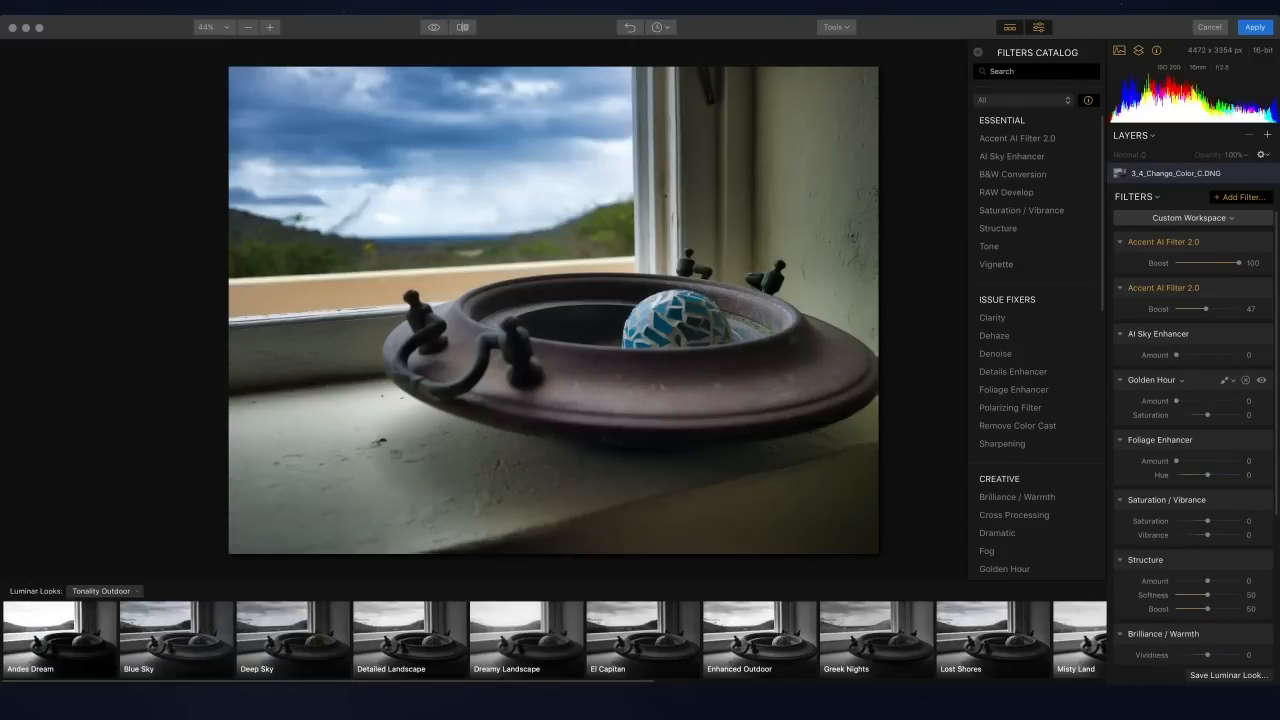
Step: Set the AI Sky Enhancer amount to 43 and the Golden Hour amount to 35
{"action": "left_click_drag", "start_coordinate": [1176, 354], "coordinate": [1203, 358]}
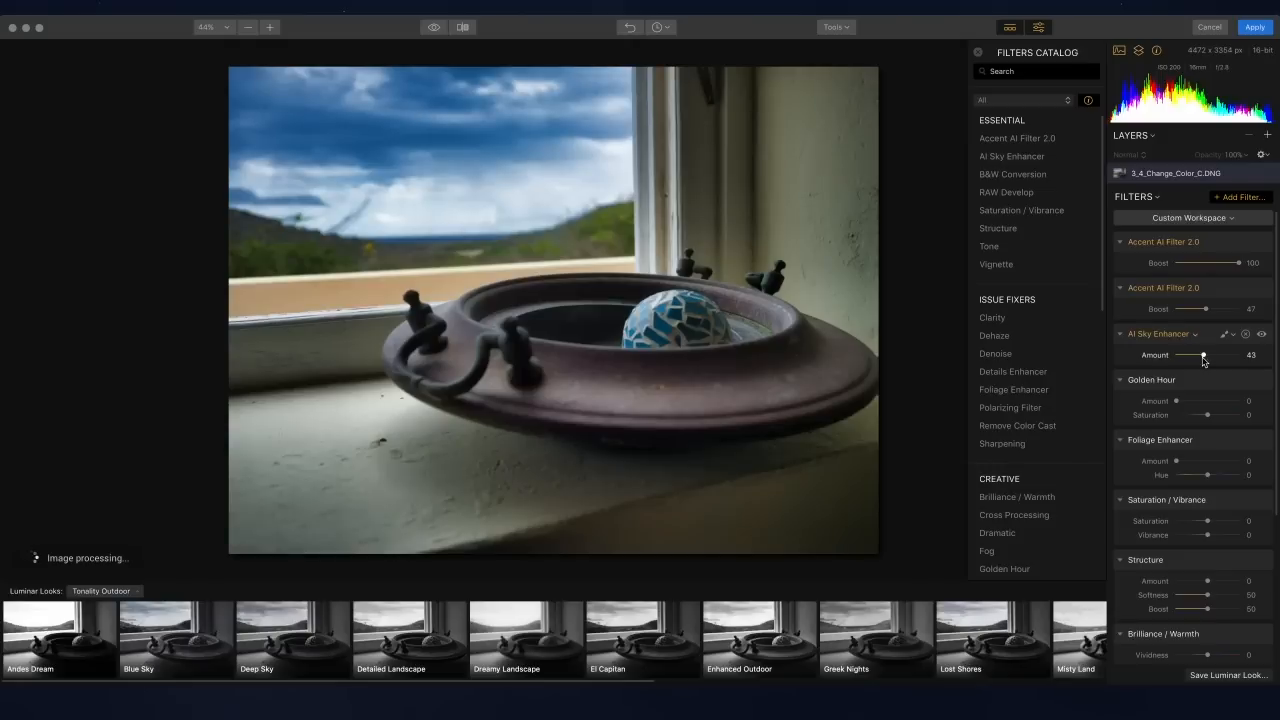
{"action": "mouse_move", "coordinate": [1188, 403]}
{"action": "left_mouse_down"}
{"action": "mouse_move", "coordinate": [1209, 399]}
{"action": "mouse_move", "coordinate": [1197, 399]}
{"action": "left_mouse_up"}
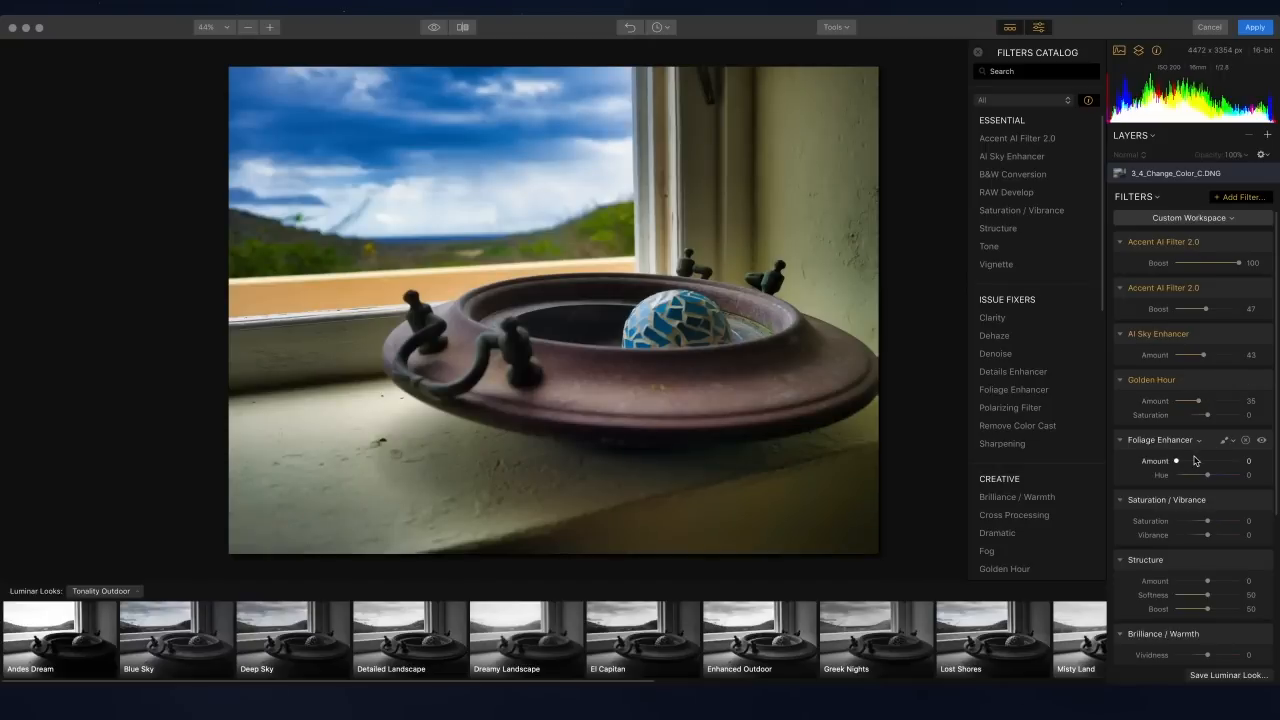
Step: Set the Foliage Enhancer amount to 15 and hue to -33, compare its effect, and set the Structure amount to 29
{"action": "mouse_move", "coordinate": [1180, 461]}
{"action": "left_mouse_down"}
{"action": "mouse_move", "coordinate": [1222, 461]}
{"action": "mouse_move", "coordinate": [1197, 465]}
{"action": "mouse_move", "coordinate": [1203, 476]}
{"action": "mouse_move", "coordinate": [1185, 462]}
{"action": "left_mouse_up"}
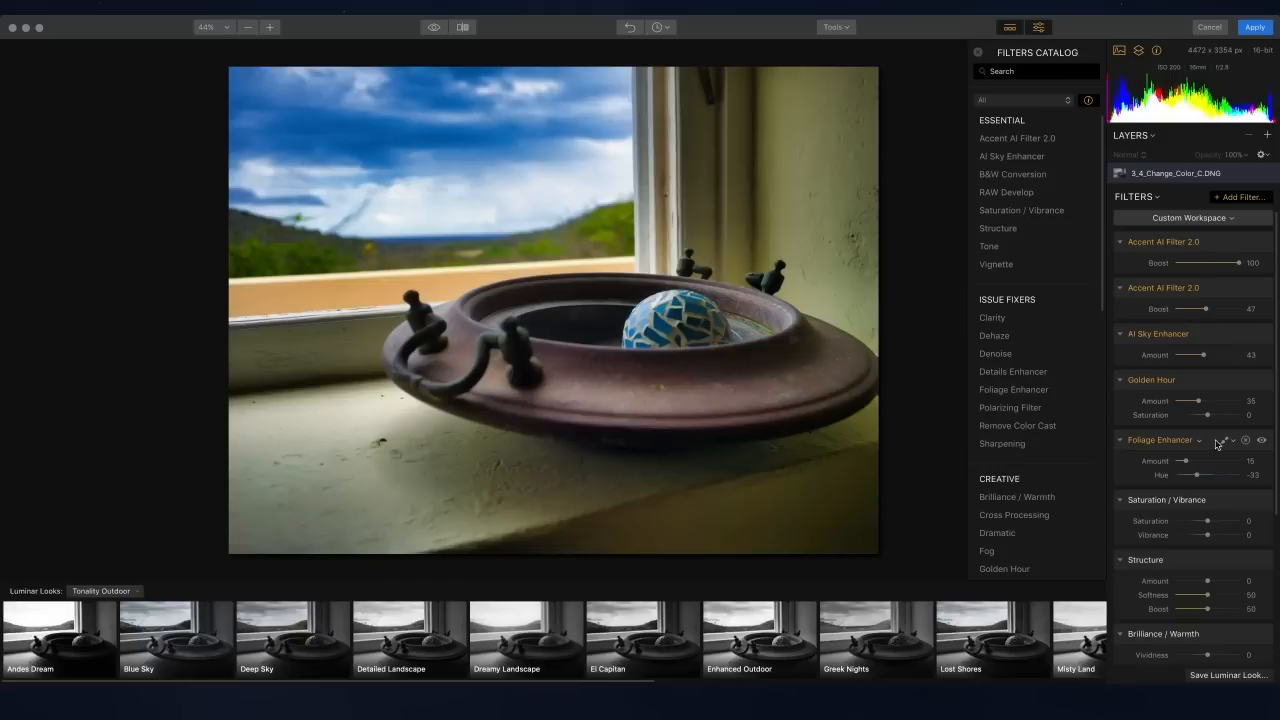
{"action": "left_click", "coordinate": [1262, 441]}
{"action": "left_click", "coordinate": [1262, 441]}
{"action": "left_click", "coordinate": [1217, 581]}
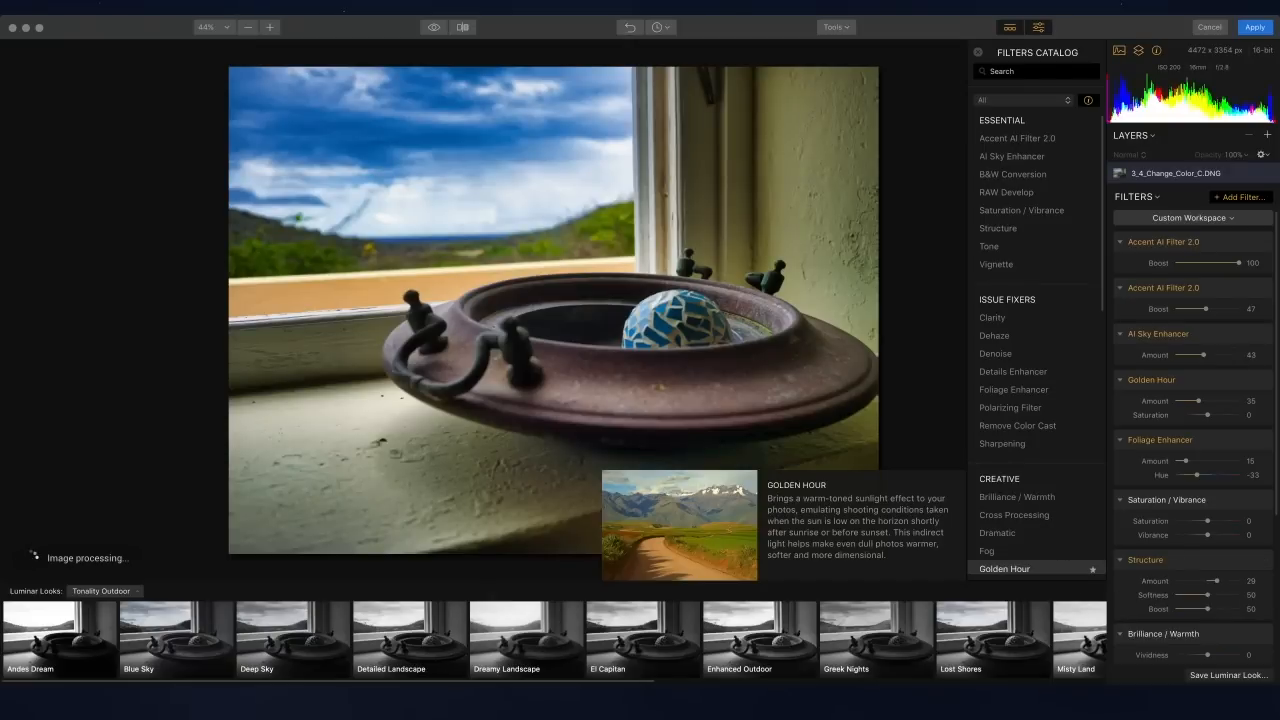
Step: Set the Advanced Contrast highlights amount to 44, and add a Details Enhancer filter with small details 100 and medium details 31
{"action": "scroll", "coordinate": [1190, 440], "scroll_direction": "down", "scroll_amount": 5}
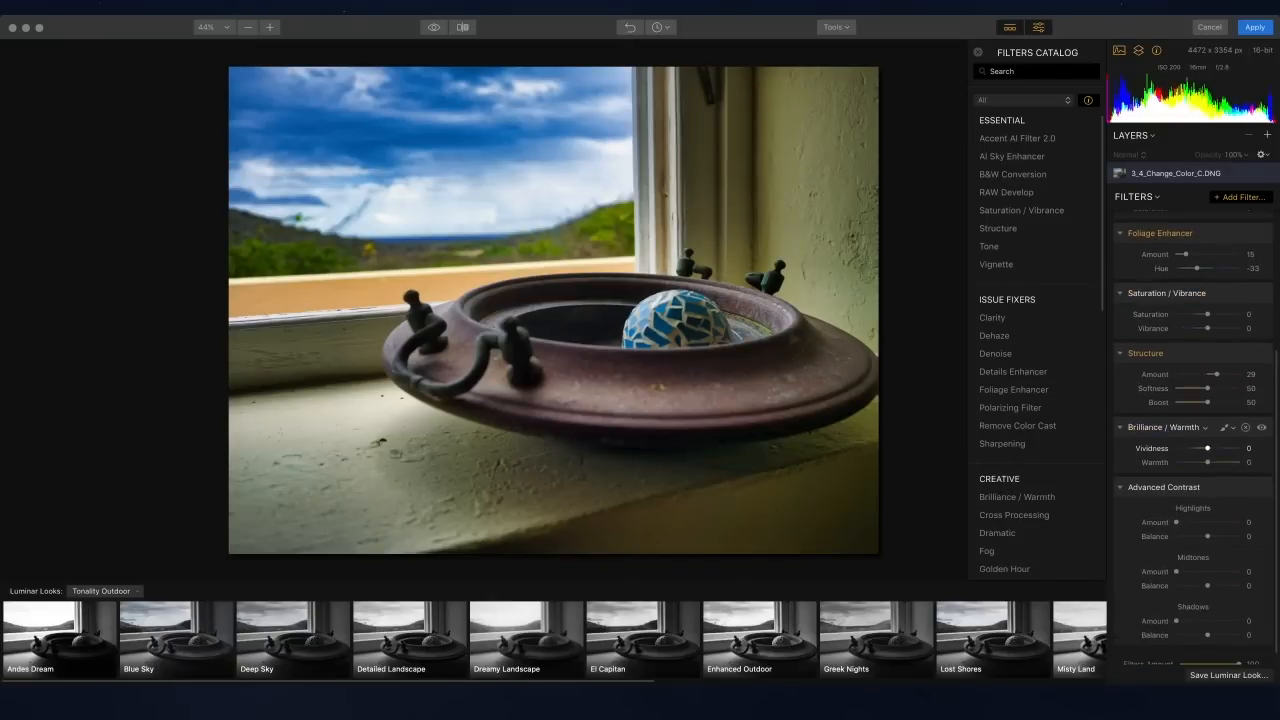
{"action": "left_click_drag", "start_coordinate": [1177, 522], "coordinate": [1204, 523]}
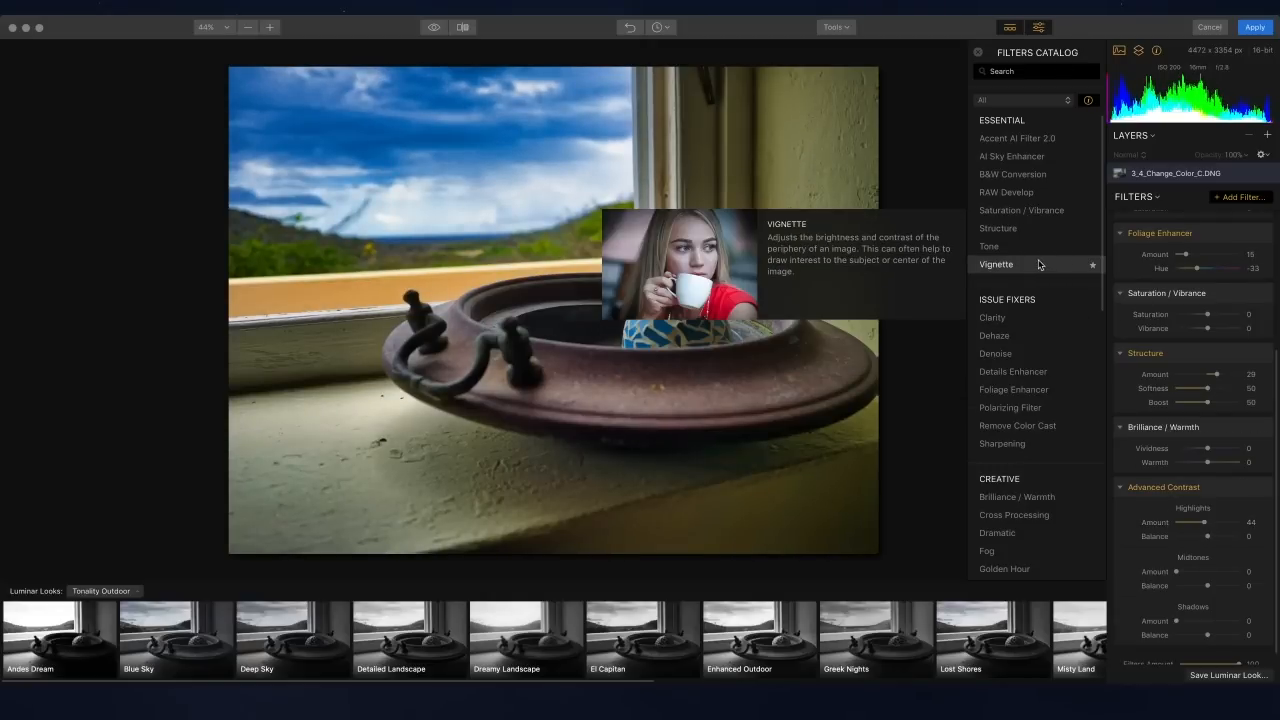
{"action": "left_click", "coordinate": [1028, 380]}
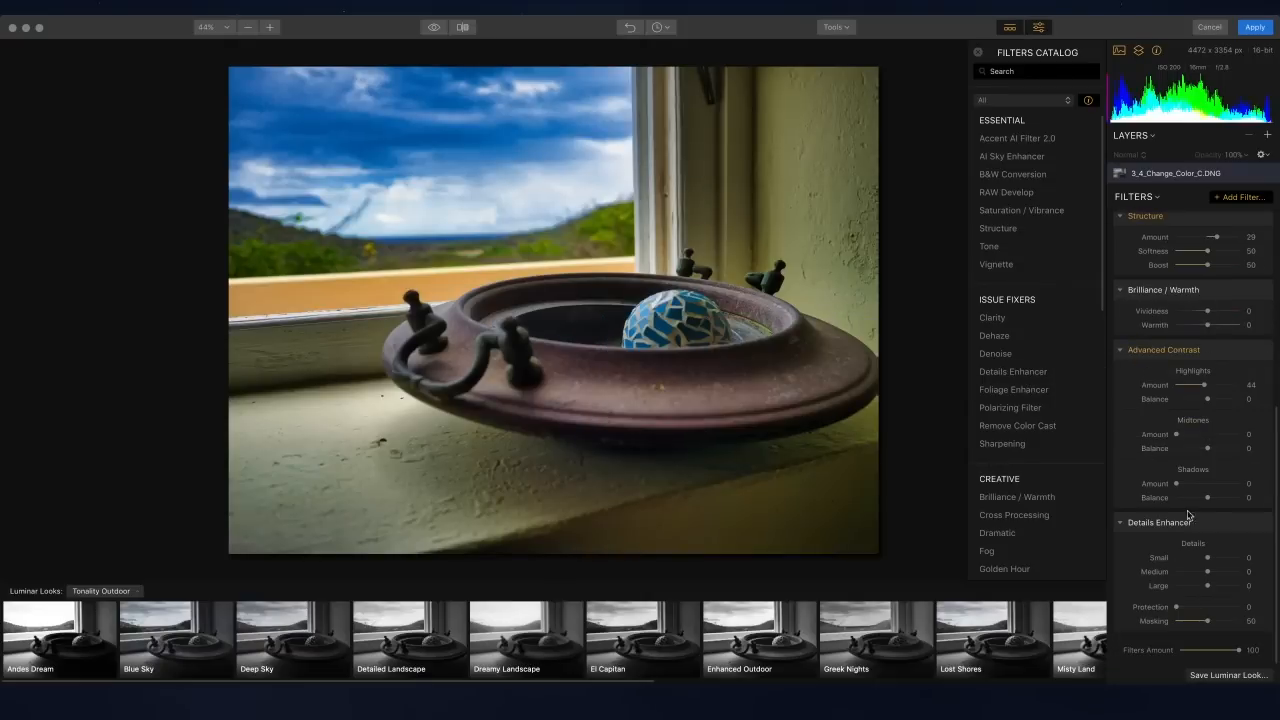
{"action": "mouse_move", "coordinate": [1220, 561]}
{"action": "left_mouse_down"}
{"action": "mouse_move", "coordinate": [1249, 563]}
{"action": "mouse_move", "coordinate": [1203, 562]}
{"action": "left_mouse_up"}
{"action": "left_click", "coordinate": [270, 27]}
{"action": "left_click", "coordinate": [270, 27]}
{"action": "left_click_drag", "start_coordinate": [856, 363], "coordinate": [636, 328]}
{"action": "left_click_drag", "start_coordinate": [1204, 557], "coordinate": [1247, 562]}
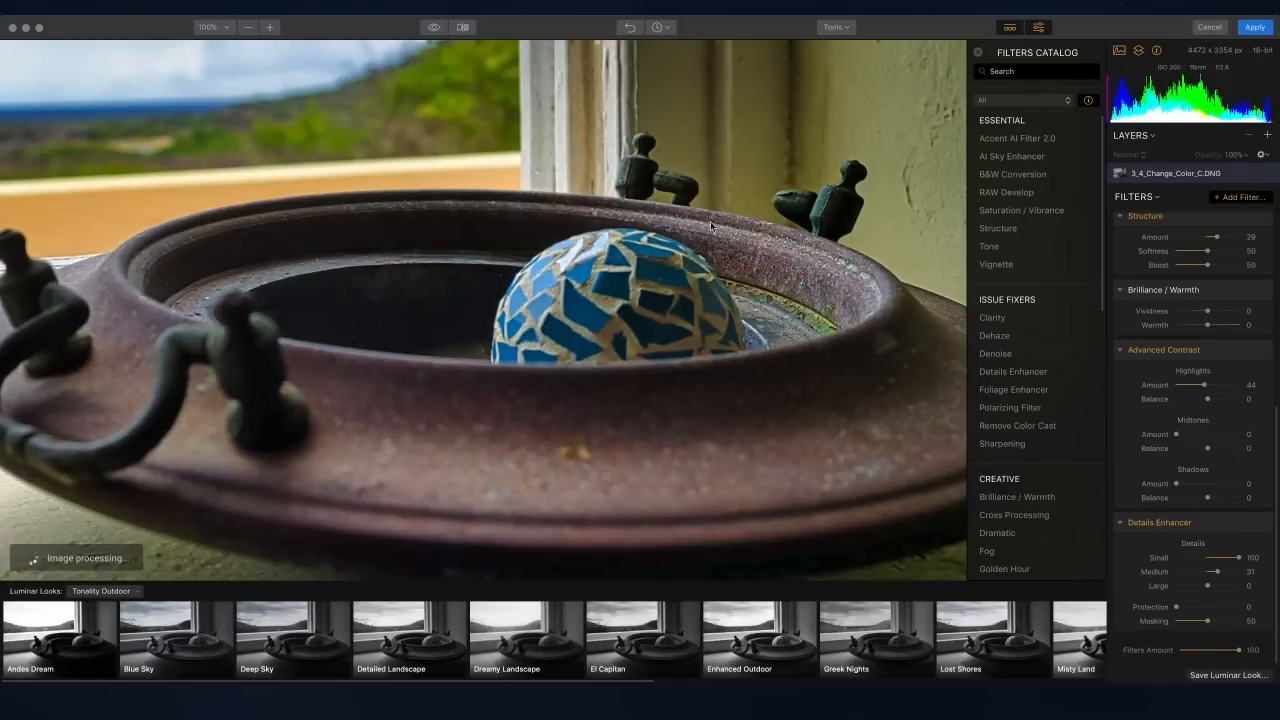
Step: Mask the Details Enhancer with the brush in erase mode, removing the effect from the sky in the window
{"action": "scroll", "coordinate": [591, 121], "scroll_direction": "left", "scroll_amount": 5}
{"action": "scroll", "coordinate": [591, 121], "scroll_direction": "up", "scroll_amount": 4}
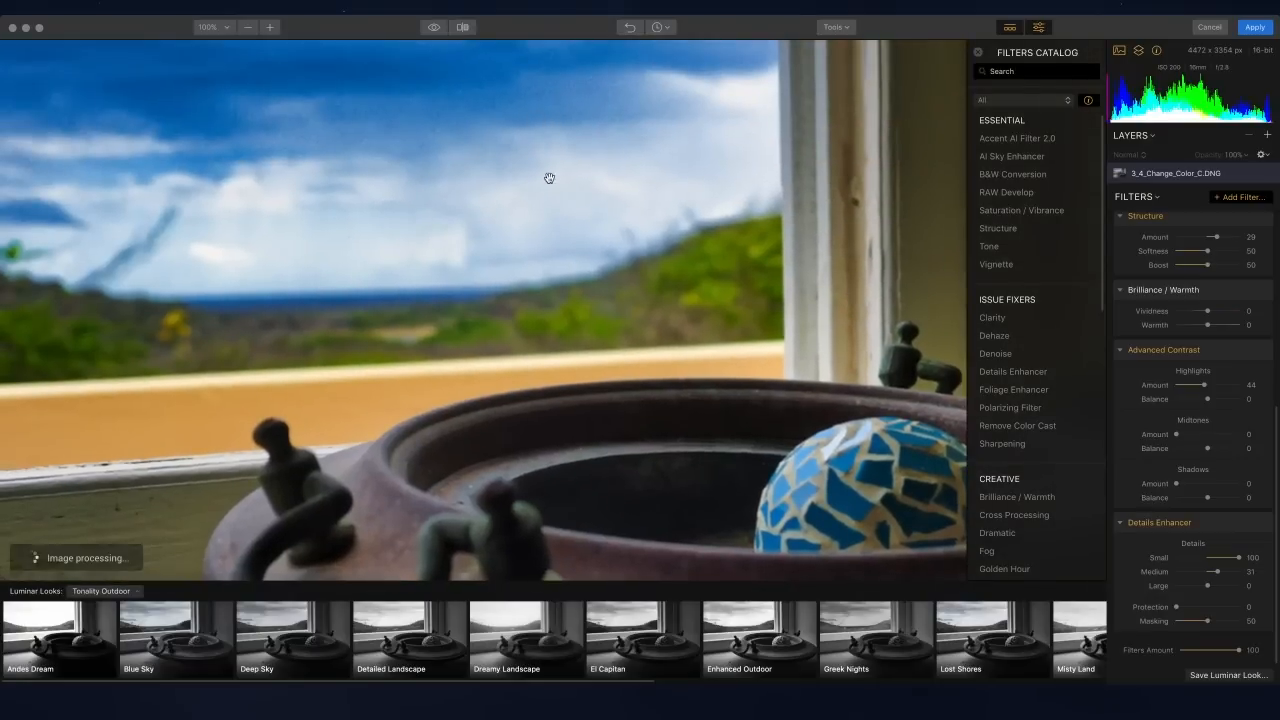
{"action": "scroll", "coordinate": [550, 109], "scroll_direction": "down", "scroll_amount": 5}
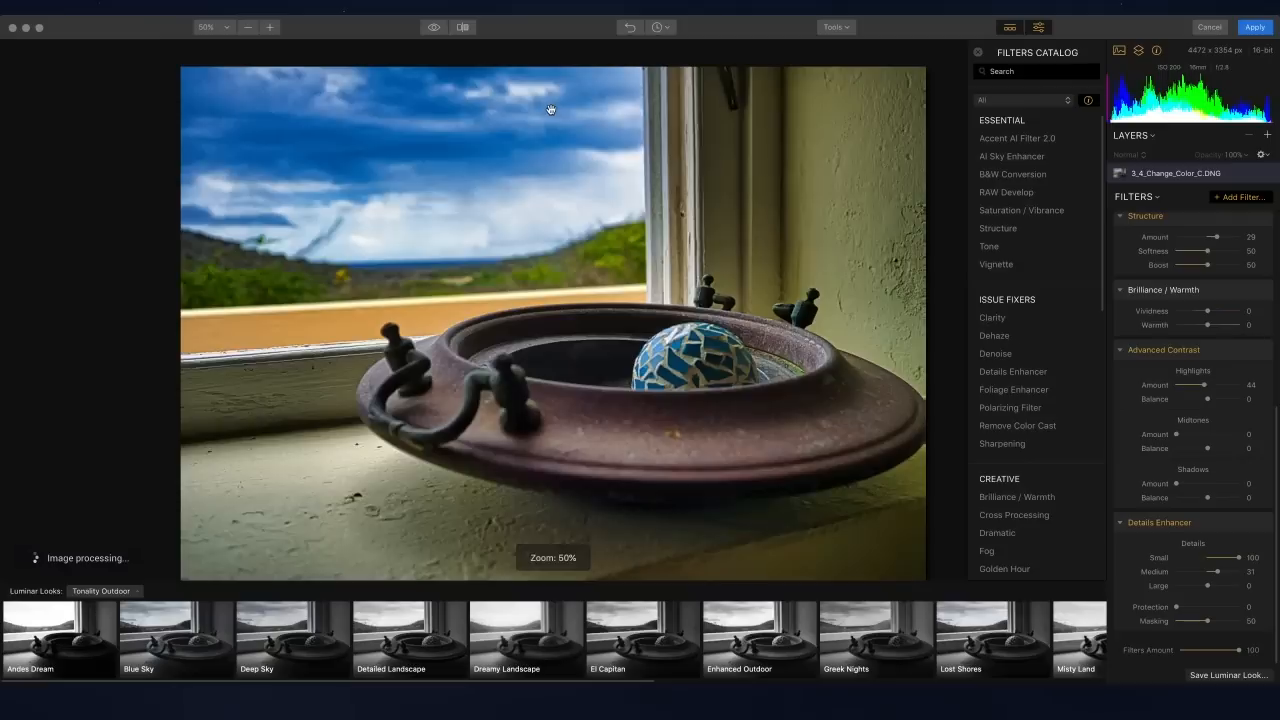
{"action": "mouse_move", "coordinate": [1228, 524]}
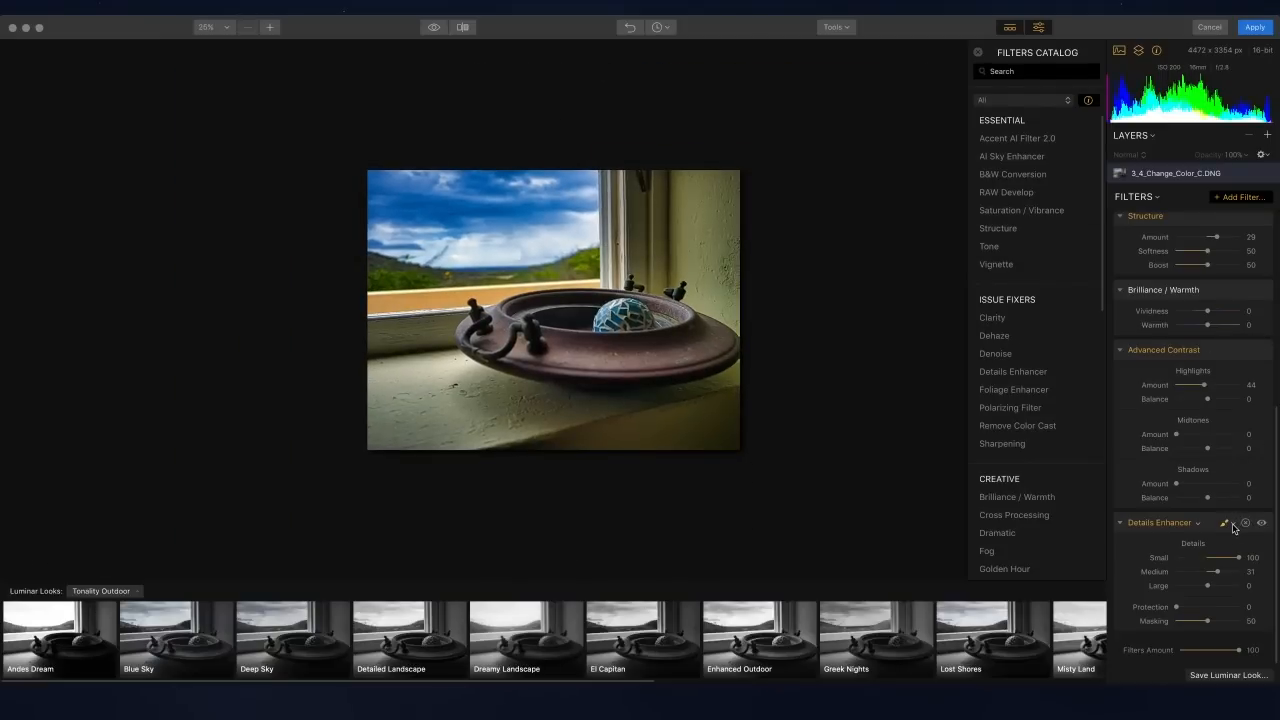
{"action": "left_click", "coordinate": [1233, 524]}
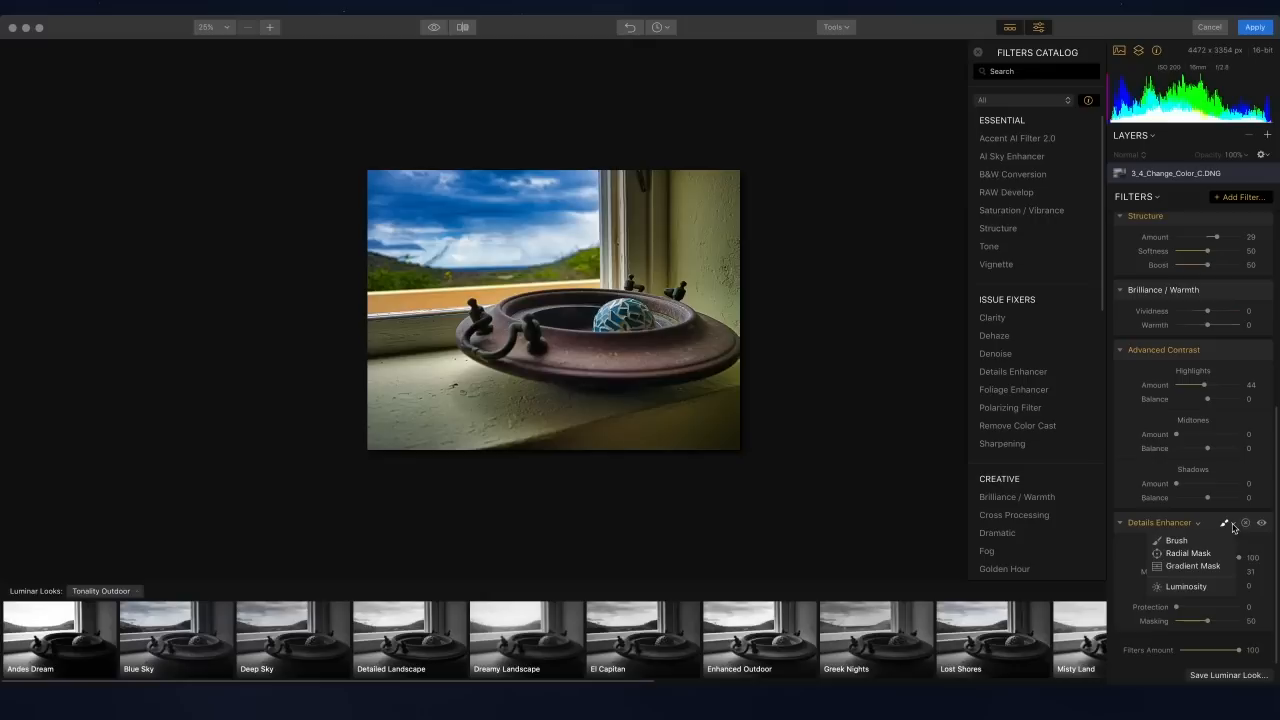
{"action": "left_click", "coordinate": [1176, 540]}
{"action": "left_click", "coordinate": [229, 49]}
{"action": "mouse_move", "coordinate": [378, 190]}
{"action": "left_mouse_down"}
{"action": "mouse_move", "coordinate": [453, 197]}
{"action": "mouse_move", "coordinate": [436, 194]}
{"action": "mouse_move", "coordinate": [441, 205]}
{"action": "mouse_move", "coordinate": [387, 235]}
{"action": "mouse_move", "coordinate": [375, 270]}
{"action": "mouse_move", "coordinate": [583, 234]}
{"action": "mouse_move", "coordinate": [575, 178]}
{"action": "mouse_move", "coordinate": [432, 222]}
{"action": "left_mouse_up"}
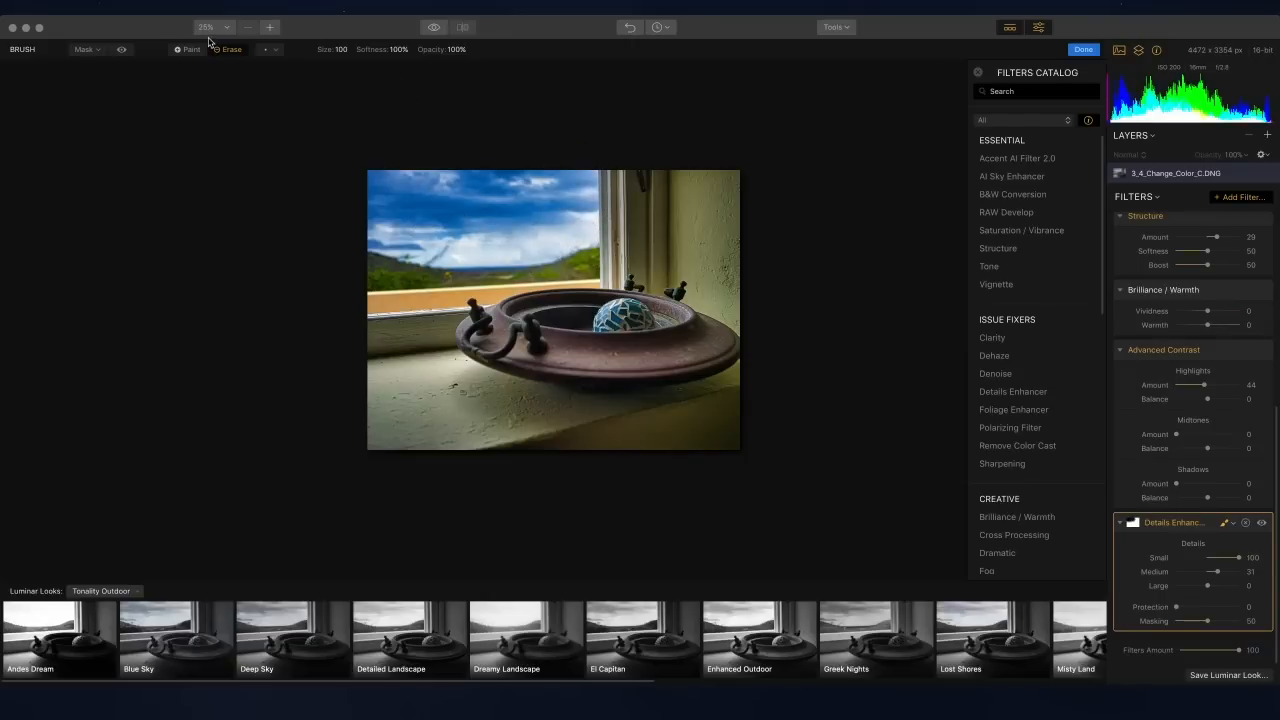
Step: Show the mask overlay, finish erasing the Details Enhancer over the sky and landscape outside the window, and close the mask
{"action": "left_click", "coordinate": [119, 50]}
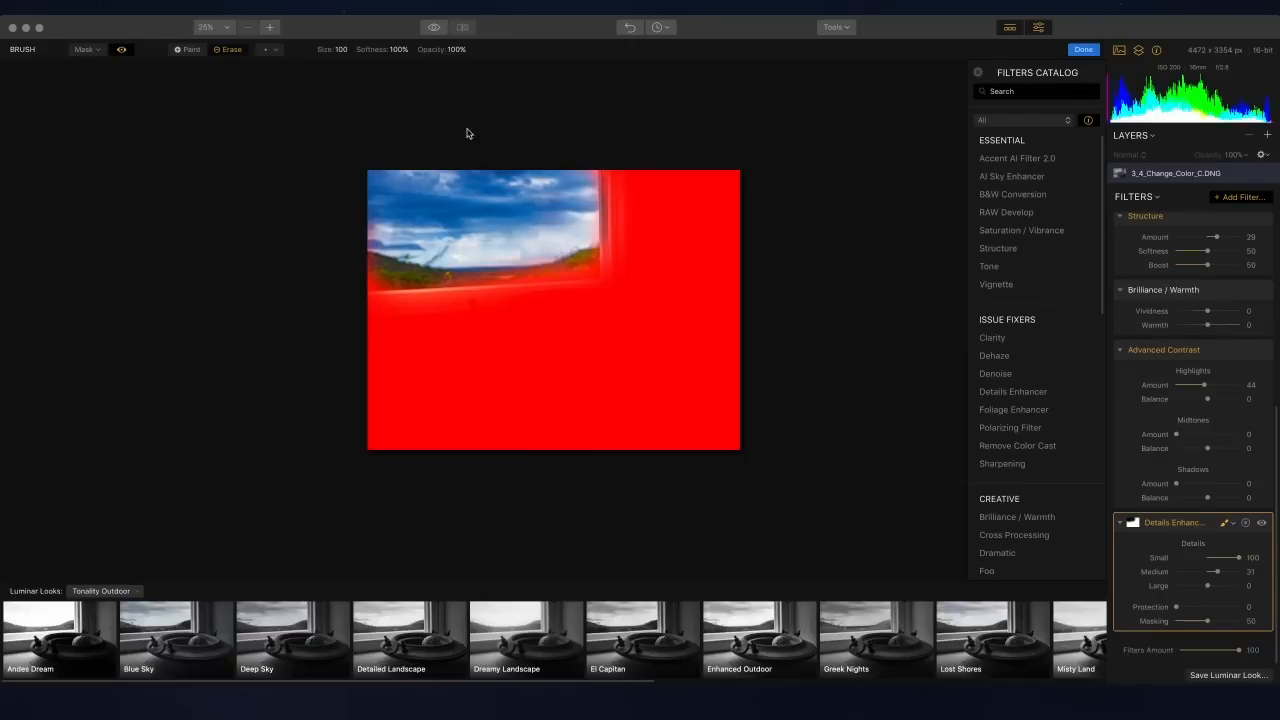
{"action": "mouse_move", "coordinate": [374, 267]}
{"action": "left_mouse_down"}
{"action": "mouse_move", "coordinate": [566, 242]}
{"action": "mouse_move", "coordinate": [538, 248]}
{"action": "mouse_move", "coordinate": [559, 244]}
{"action": "mouse_move", "coordinate": [568, 182]}
{"action": "left_mouse_up"}
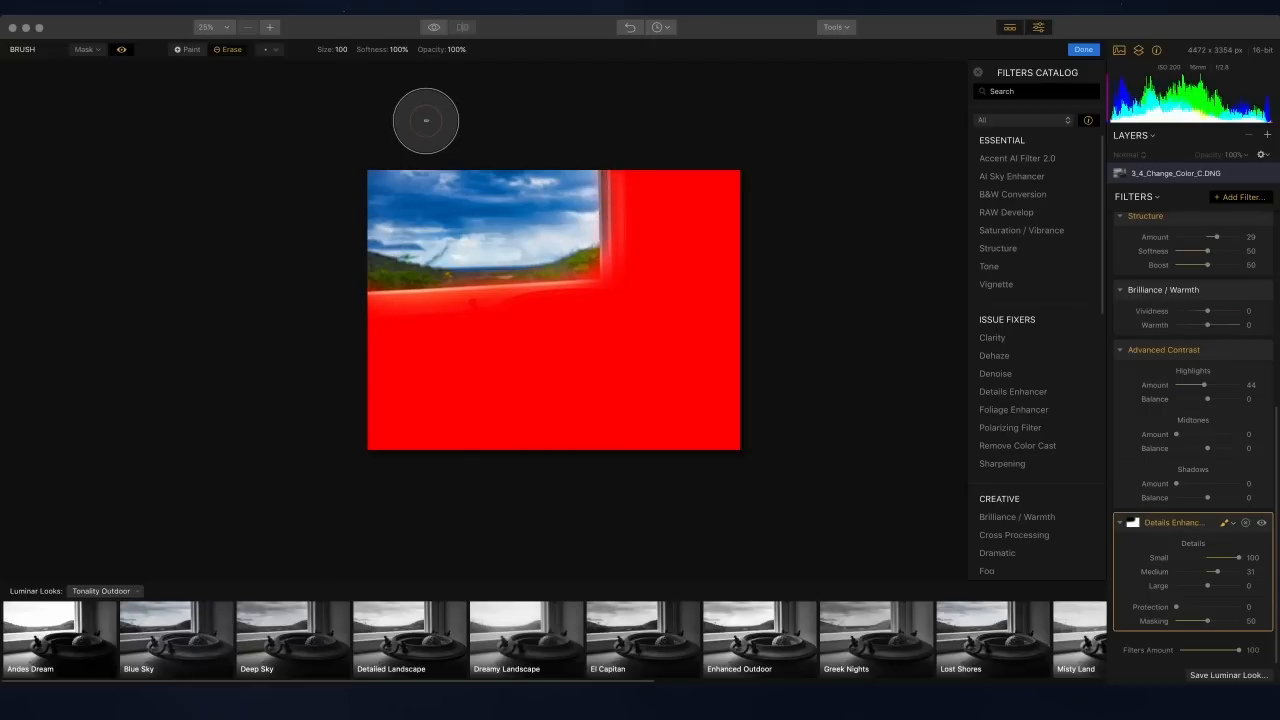
{"action": "left_click_drag", "start_coordinate": [498, 261], "coordinate": [577, 248]}
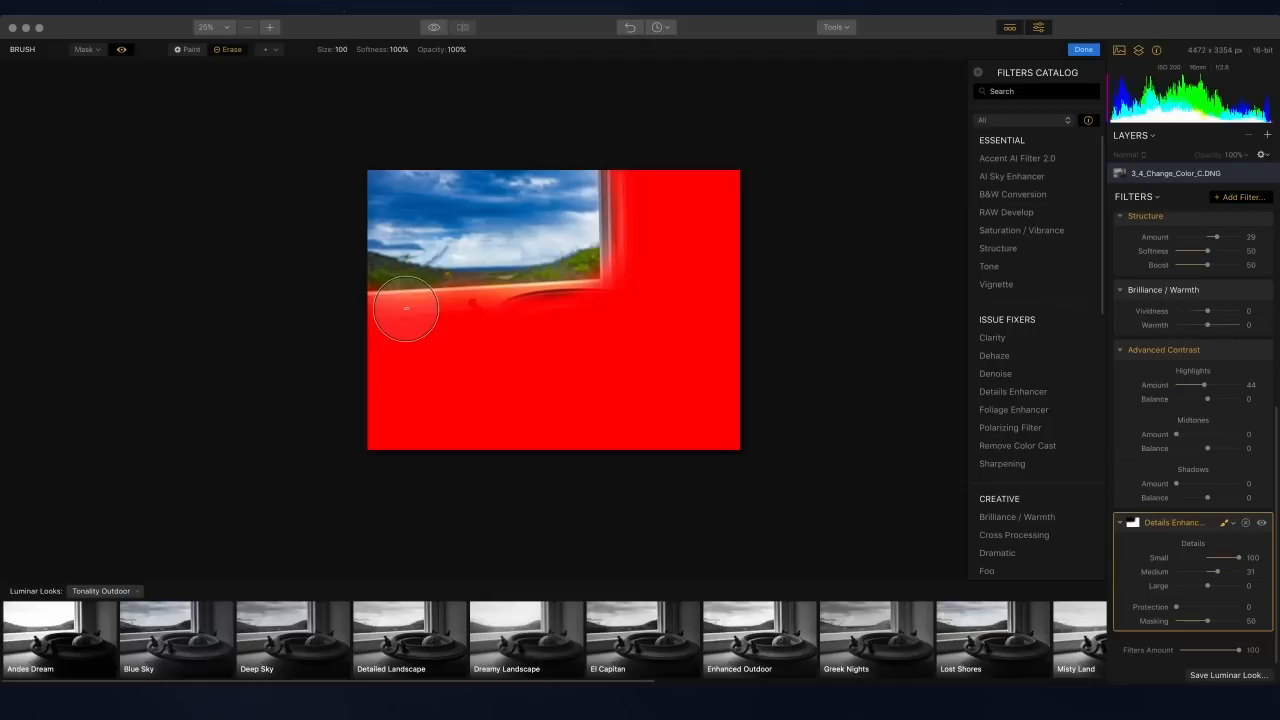
{"action": "left_click", "coordinate": [1072, 49]}
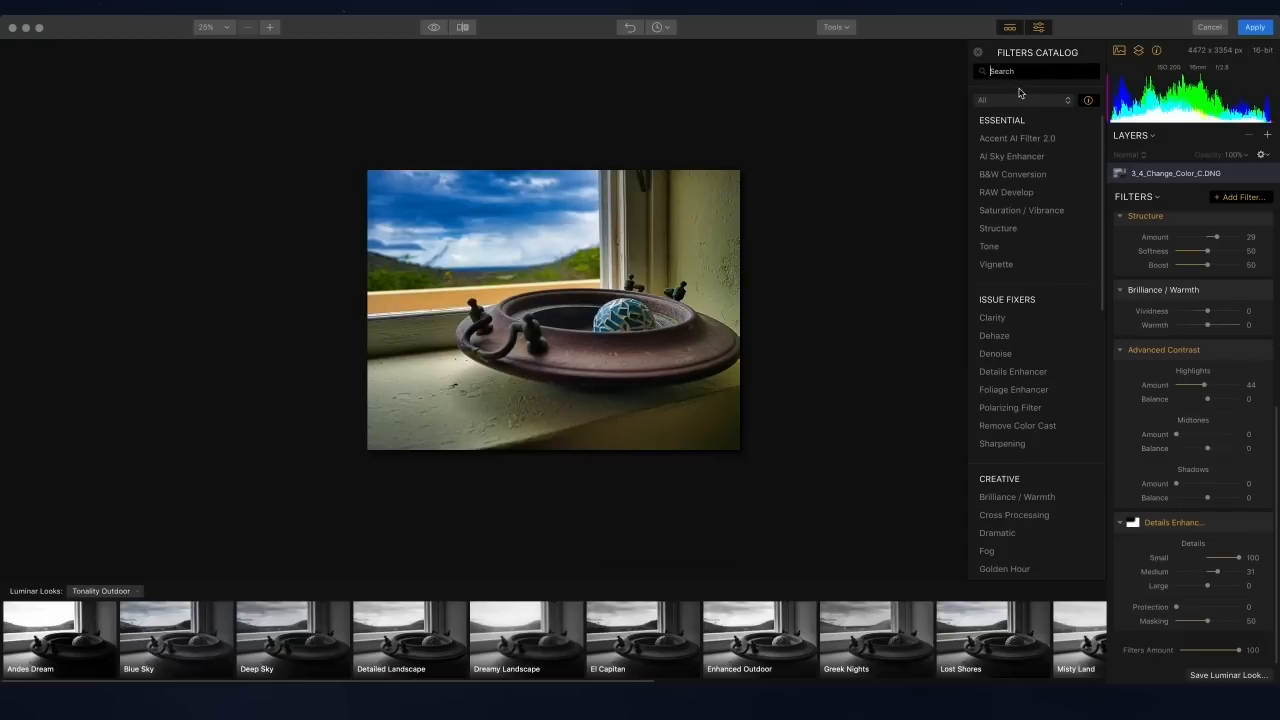
Step: Add a Vignette filter and place its center on the blue mosaic ball in the bowl
{"action": "type", "text": "vig"}
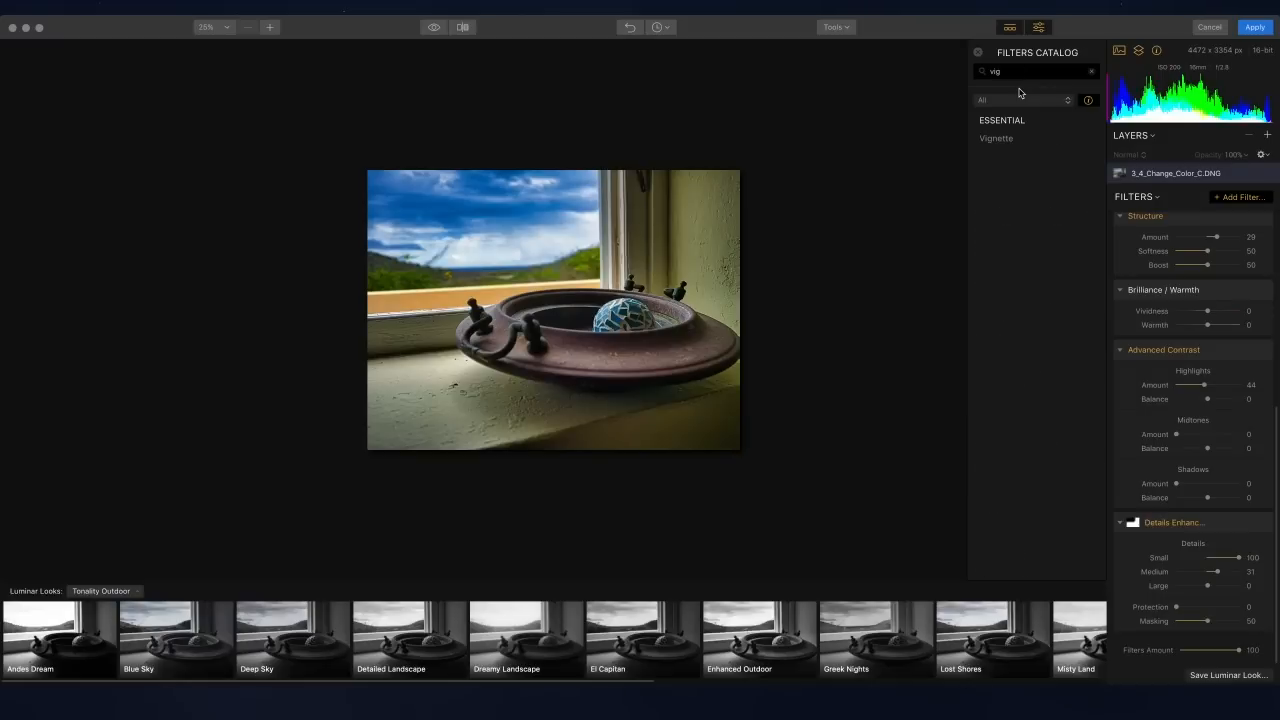
{"action": "left_click", "coordinate": [1032, 146]}
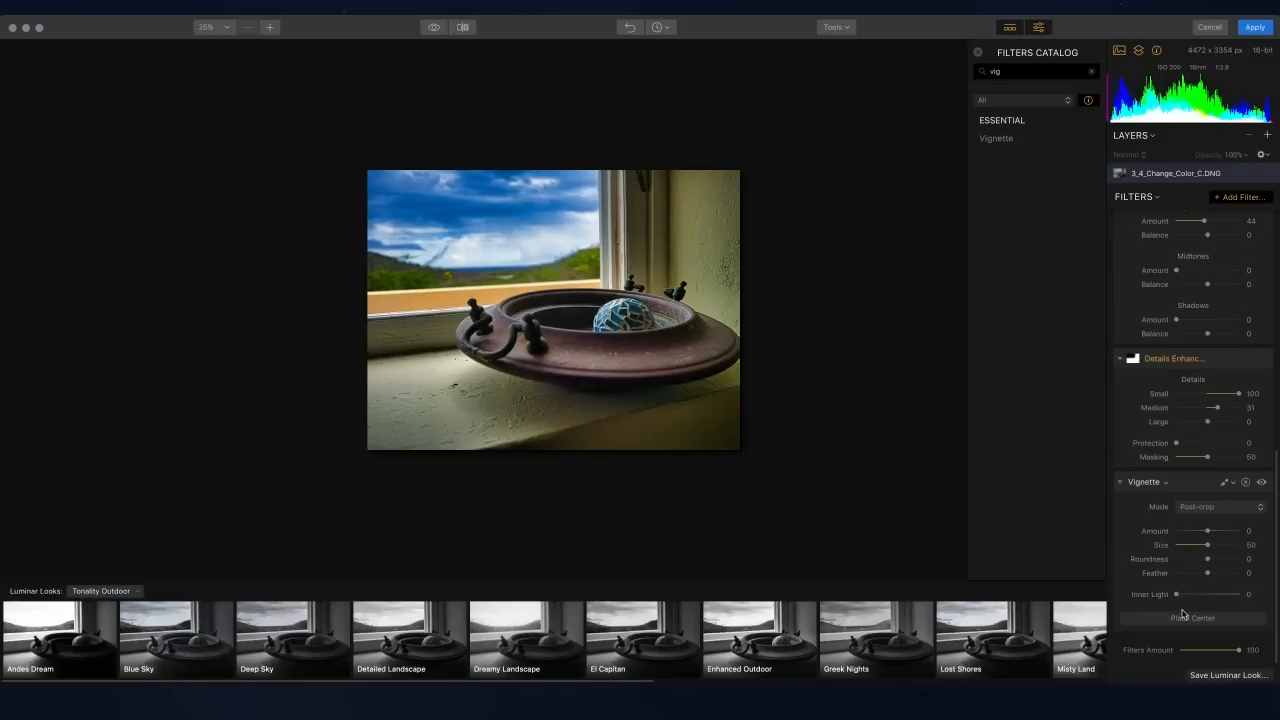
{"action": "left_click", "coordinate": [1191, 620]}
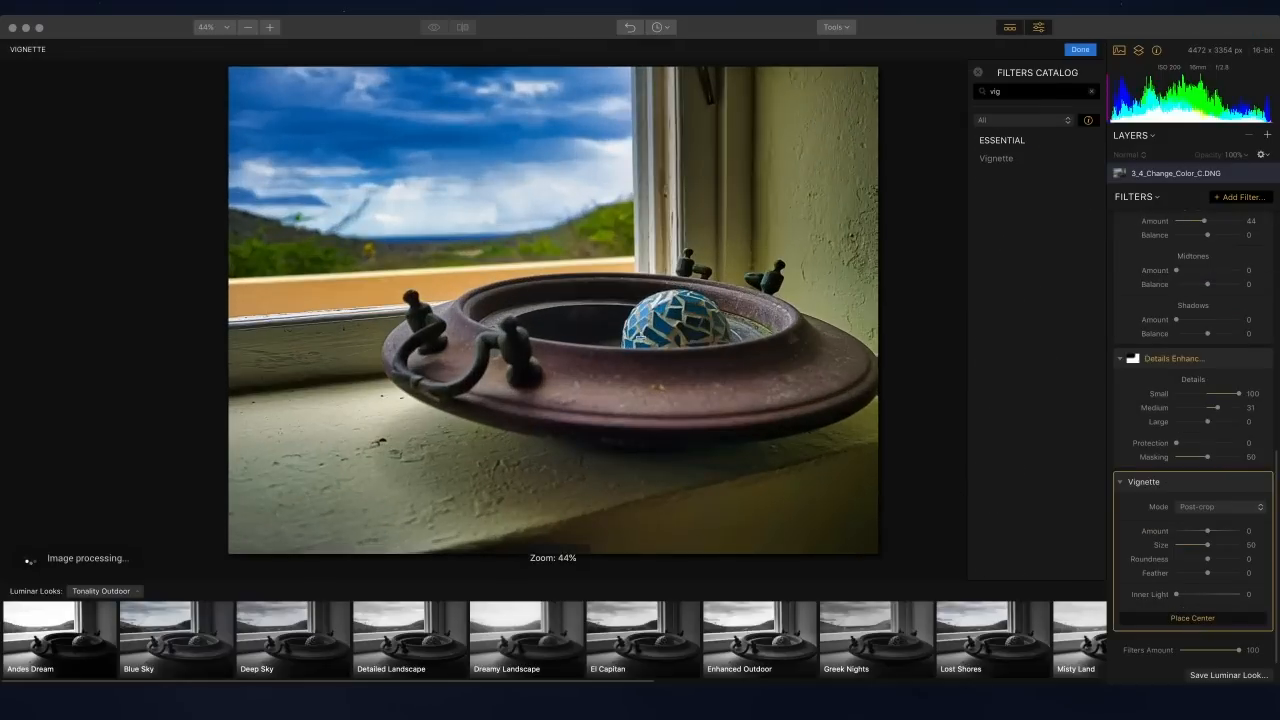
{"action": "left_click", "coordinate": [1080, 49]}
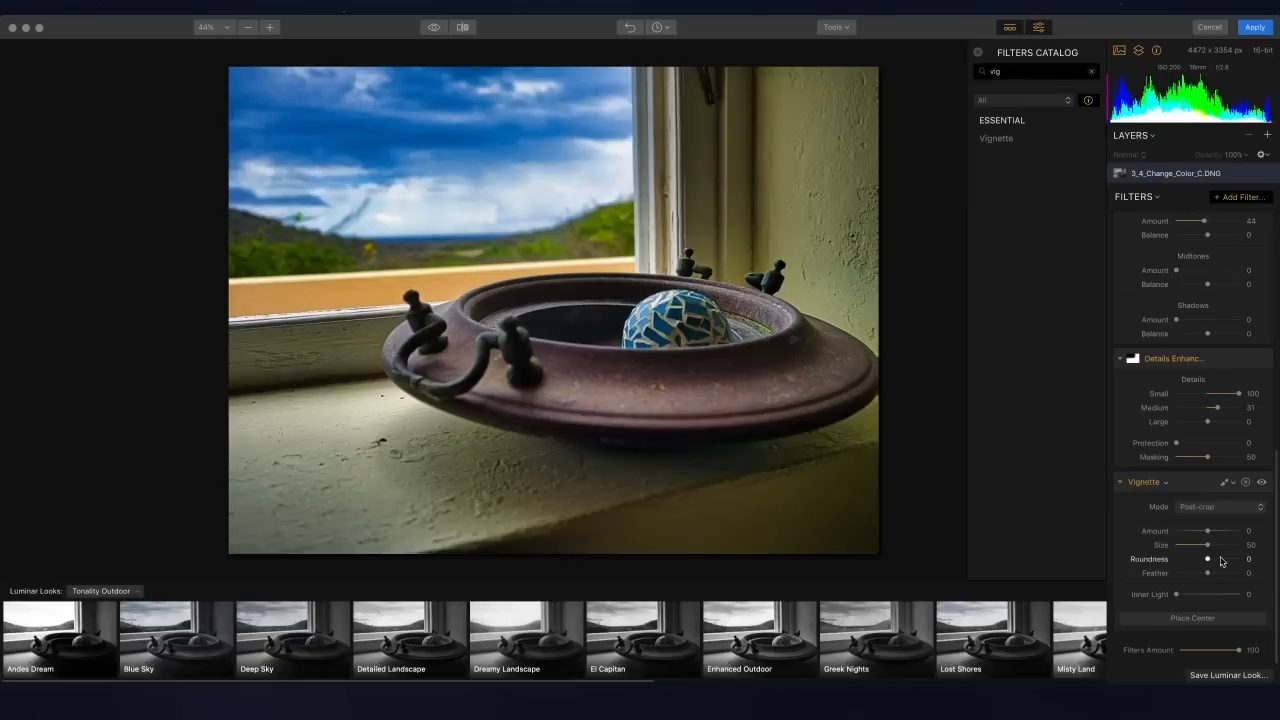
Step: Set the vignette amount to -62, size to 55, roundness to 5, feather to 100 and inner light to 31
{"action": "left_click_drag", "start_coordinate": [1207, 531], "coordinate": [1100, 527]}
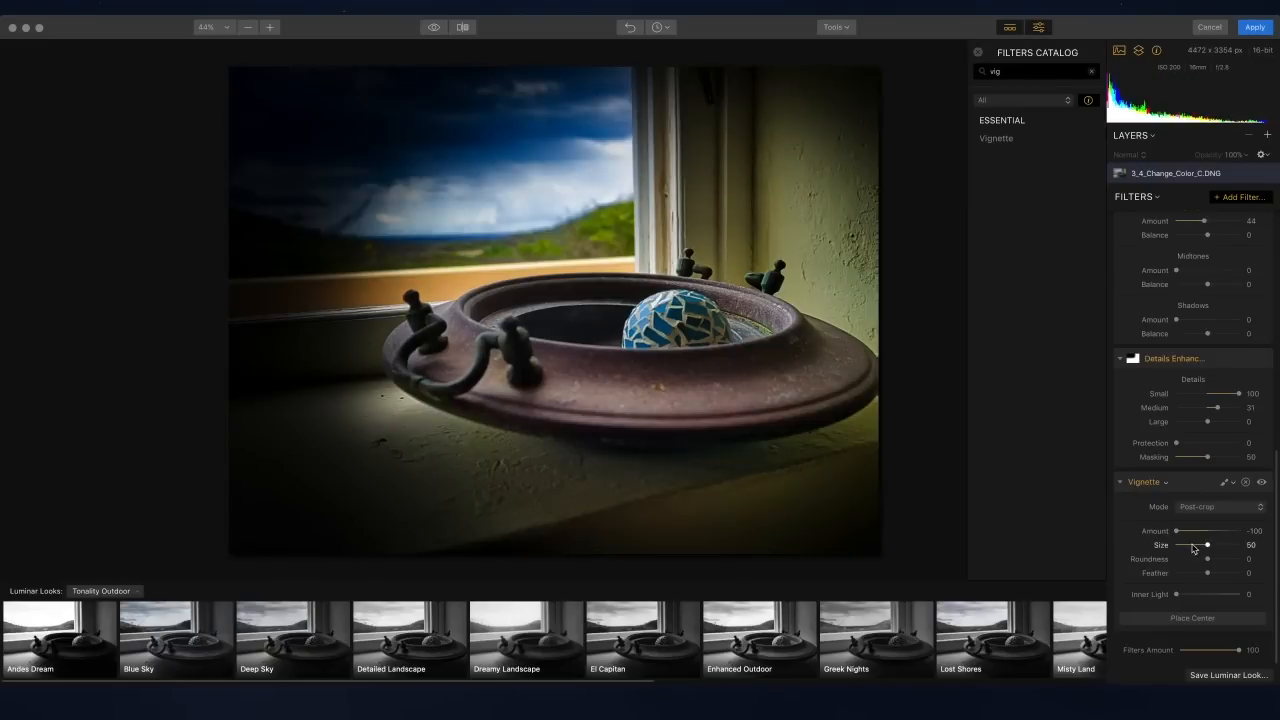
{"action": "mouse_move", "coordinate": [1202, 549]}
{"action": "left_mouse_down"}
{"action": "mouse_move", "coordinate": [1189, 549]}
{"action": "mouse_move", "coordinate": [1246, 559]}
{"action": "mouse_move", "coordinate": [1176, 556]}
{"action": "mouse_move", "coordinate": [1210, 554]}
{"action": "left_mouse_up"}
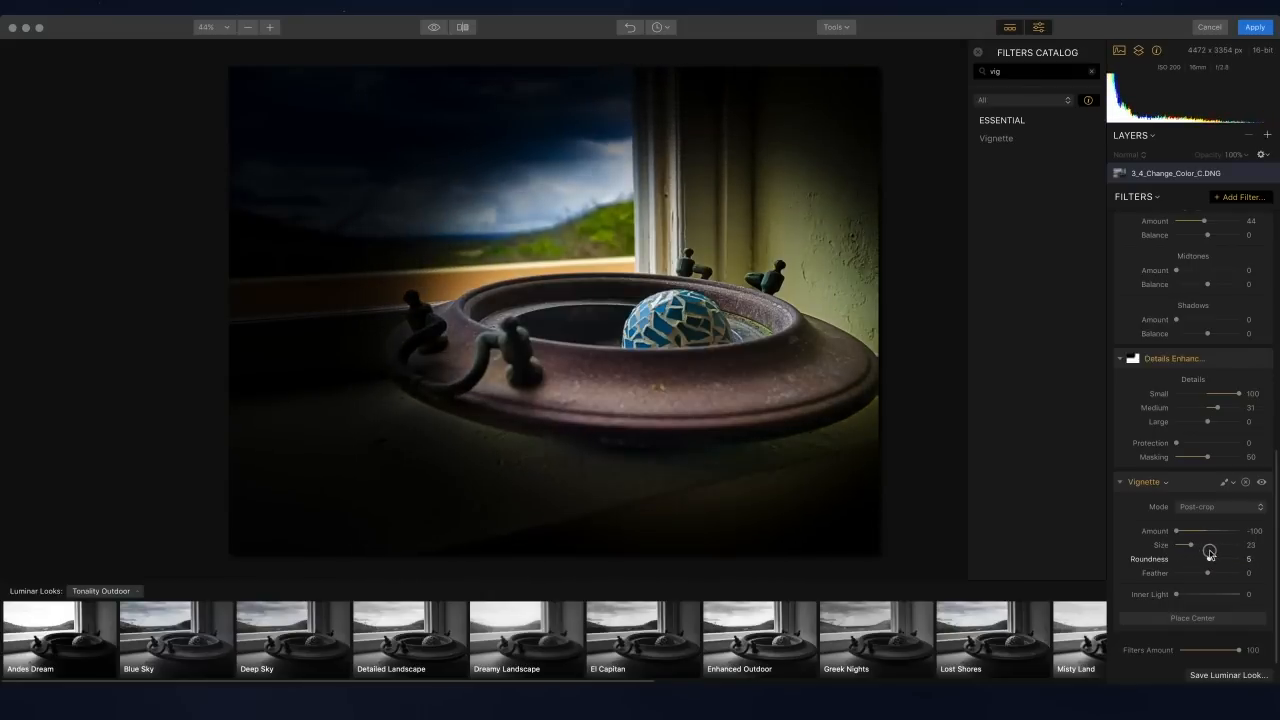
{"action": "left_click_drag", "start_coordinate": [1198, 547], "coordinate": [1208, 543]}
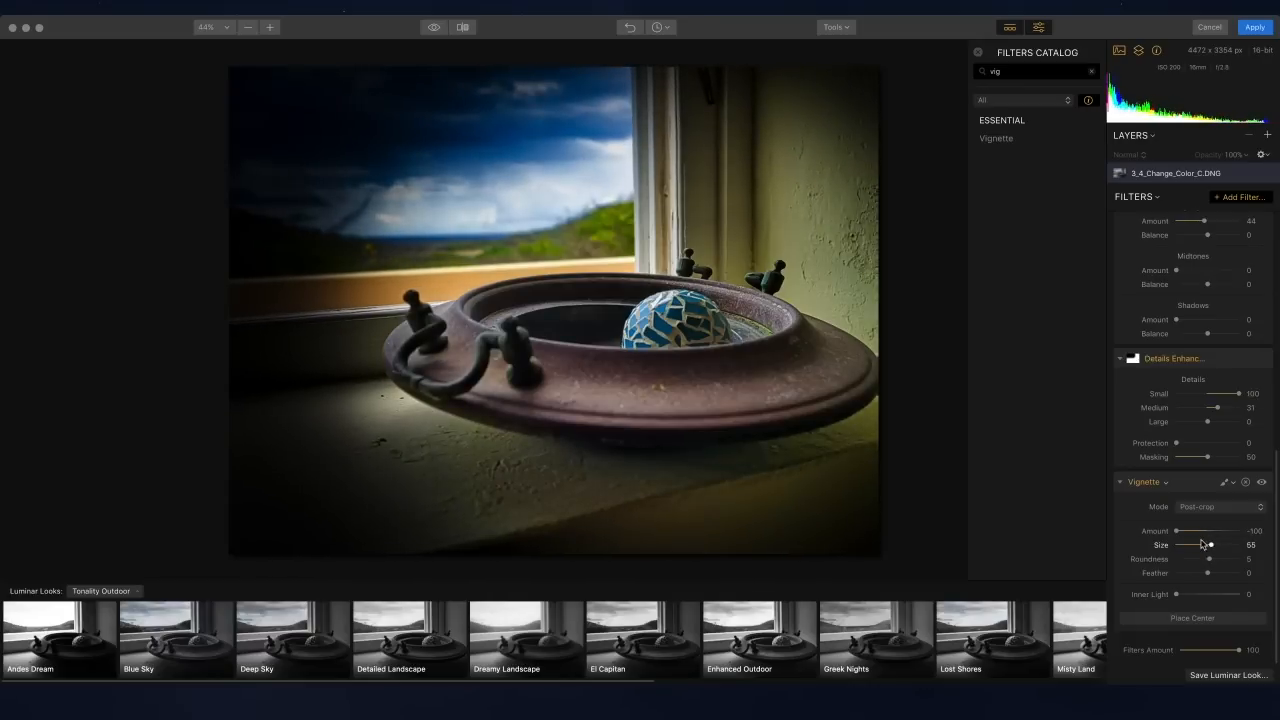
{"action": "left_click_drag", "start_coordinate": [1209, 573], "coordinate": [1250, 574]}
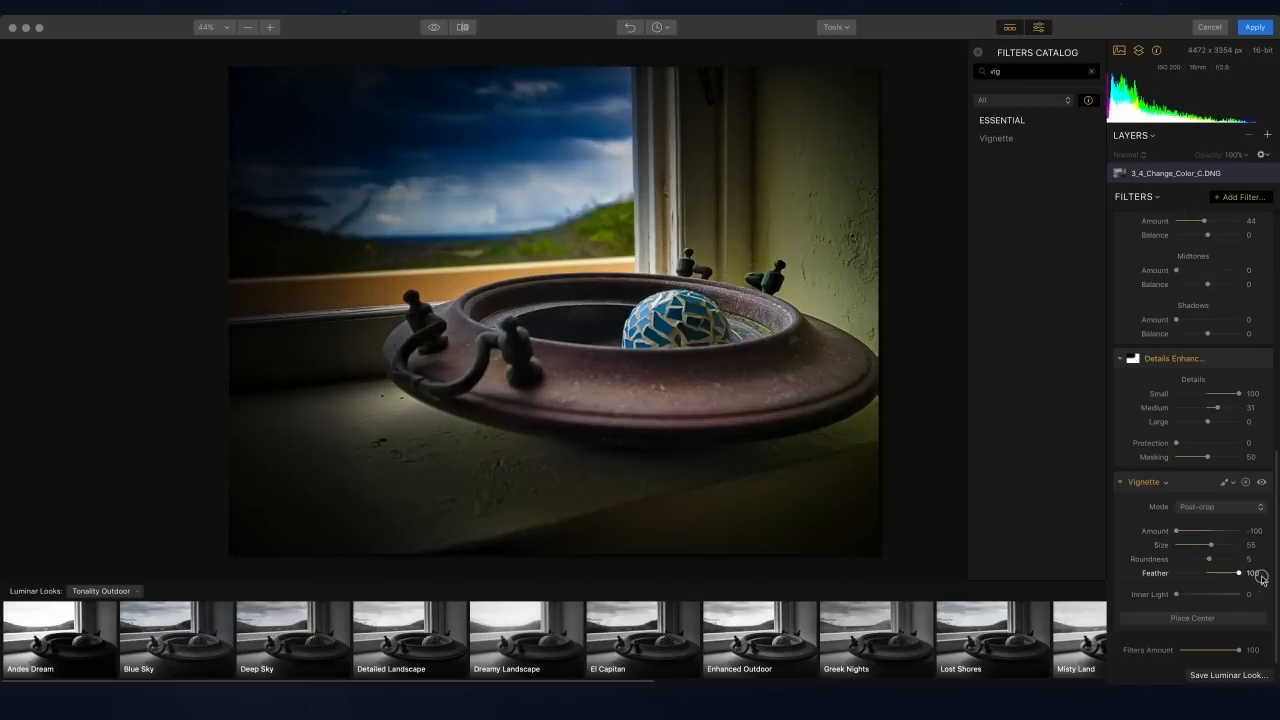
{"action": "left_click_drag", "start_coordinate": [1177, 534], "coordinate": [1188, 533]}
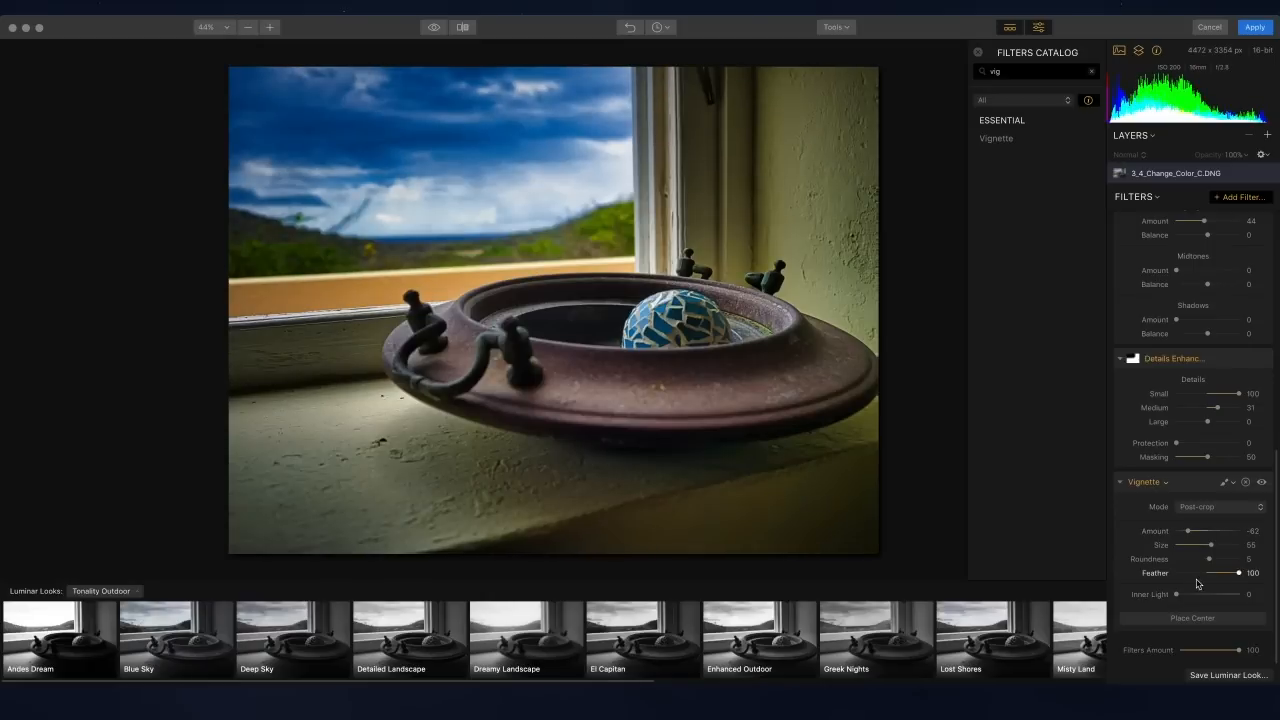
{"action": "left_click", "coordinate": [1190, 596]}
{"action": "mouse_move", "coordinate": [1190, 597]}
{"action": "left_mouse_down"}
{"action": "mouse_move", "coordinate": [1168, 596]}
{"action": "mouse_move", "coordinate": [1195, 598]}
{"action": "left_mouse_up"}
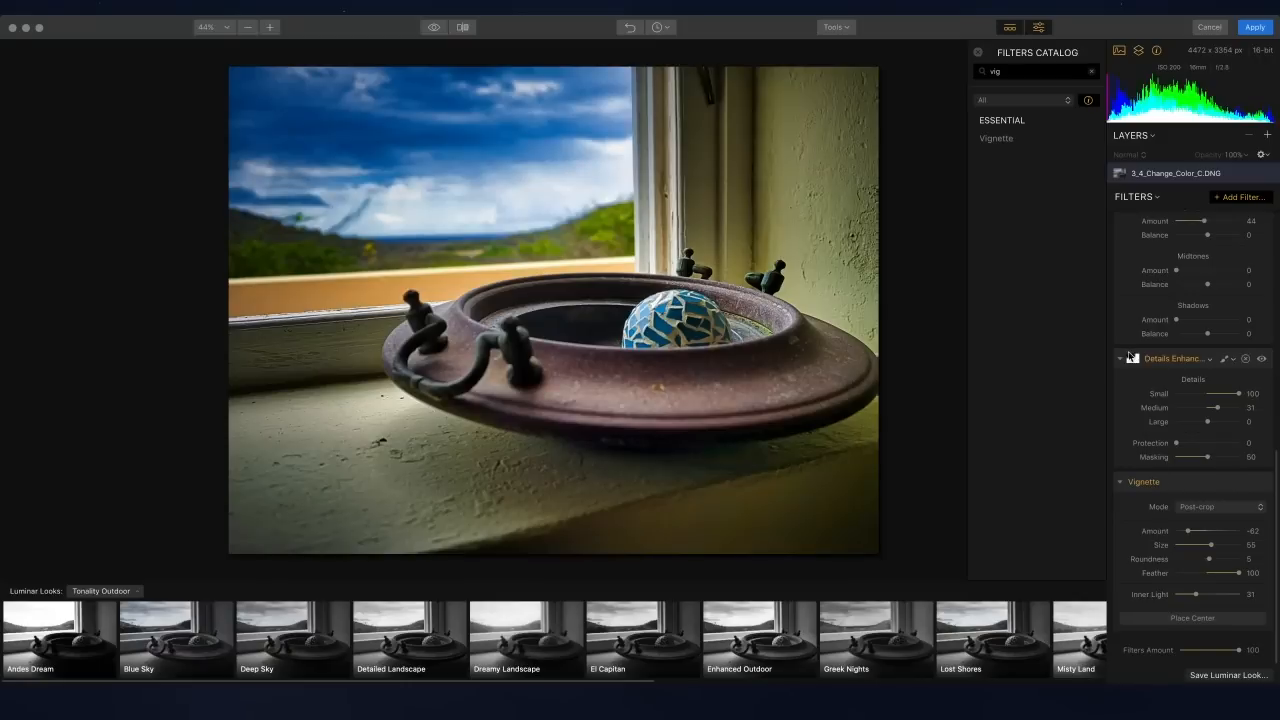
Step: Add an Image Radiance filter with amount 35 and smoothness 42
{"action": "left_click", "coordinate": [998, 72]}
{"action": "type", "text": "ligh"}
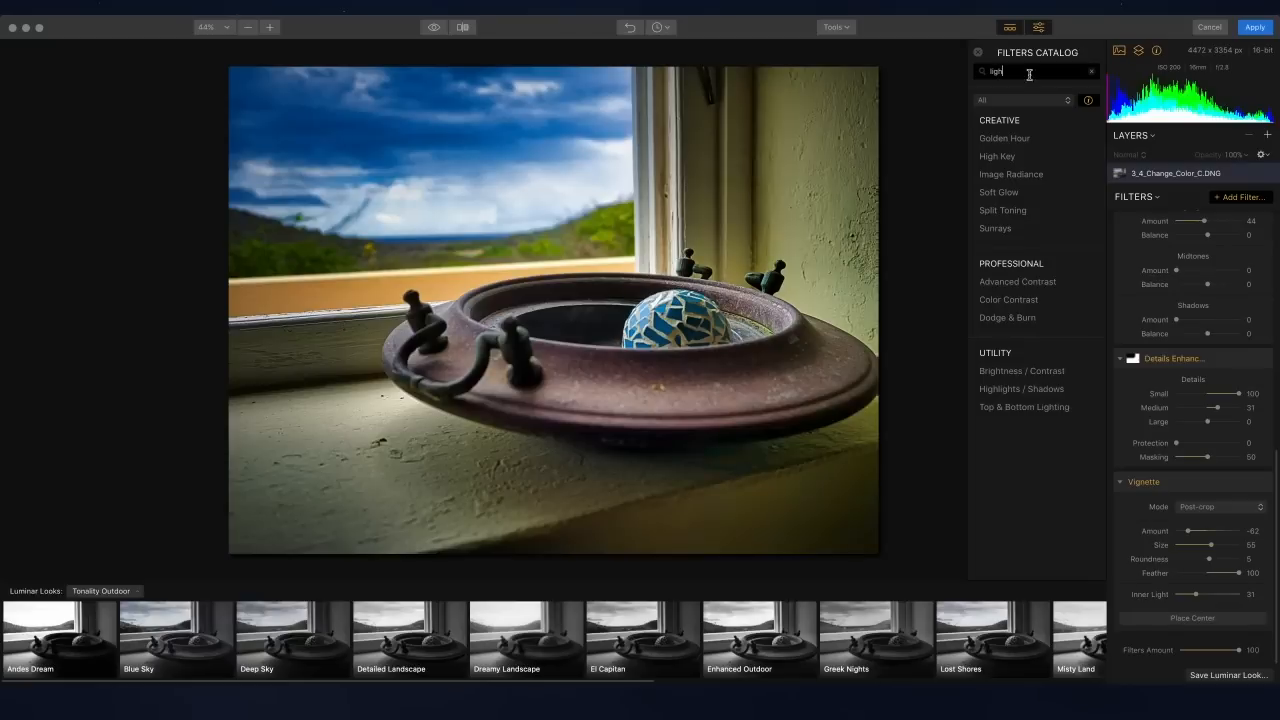
{"action": "left_click", "coordinate": [1037, 178]}
{"action": "left_click", "coordinate": [1198, 545]}
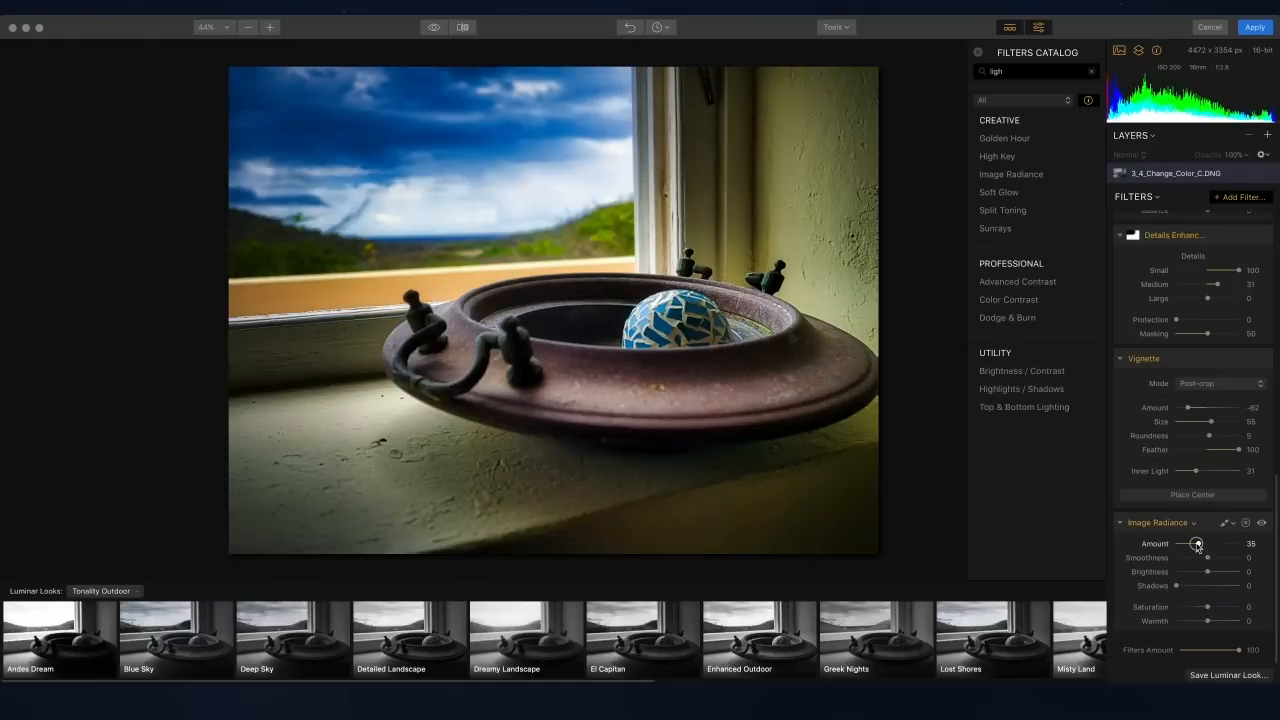
{"action": "mouse_move", "coordinate": [1198, 545]}
{"action": "left_mouse_down"}
{"action": "mouse_move", "coordinate": [1215, 546]}
{"action": "mouse_move", "coordinate": [1197, 545]}
{"action": "left_mouse_up"}
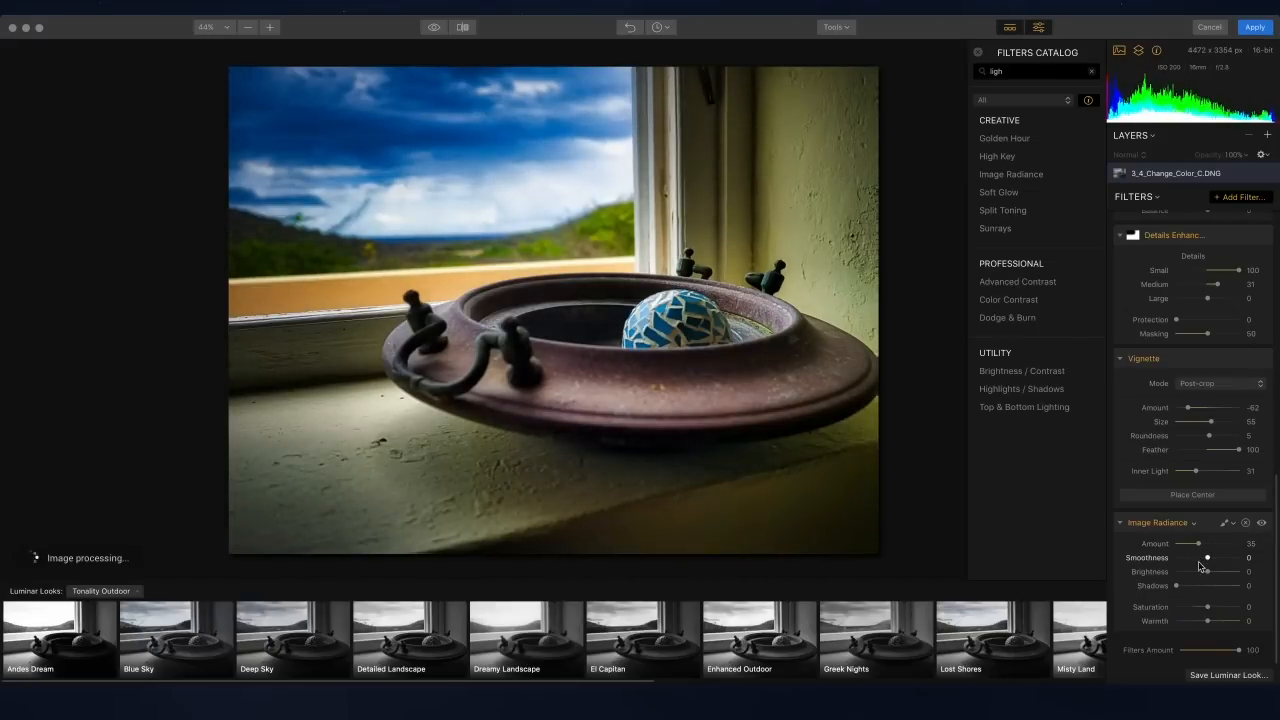
{"action": "left_click_drag", "start_coordinate": [1208, 558], "coordinate": [1217, 558]}
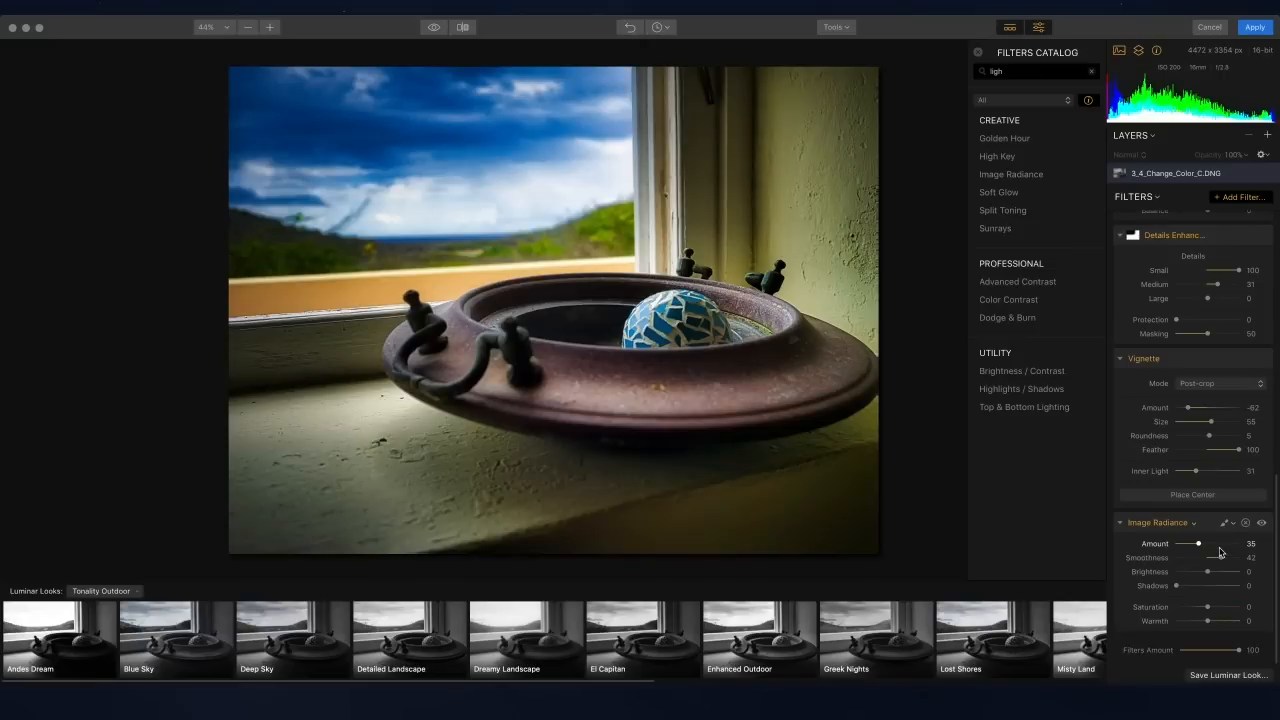
Step: Add Top & Bottom Lighting with blend 79, horizontal shift 70 and rotation -91°, set top to -55, and compare with the original photo
{"action": "left_click", "coordinate": [1019, 405]}
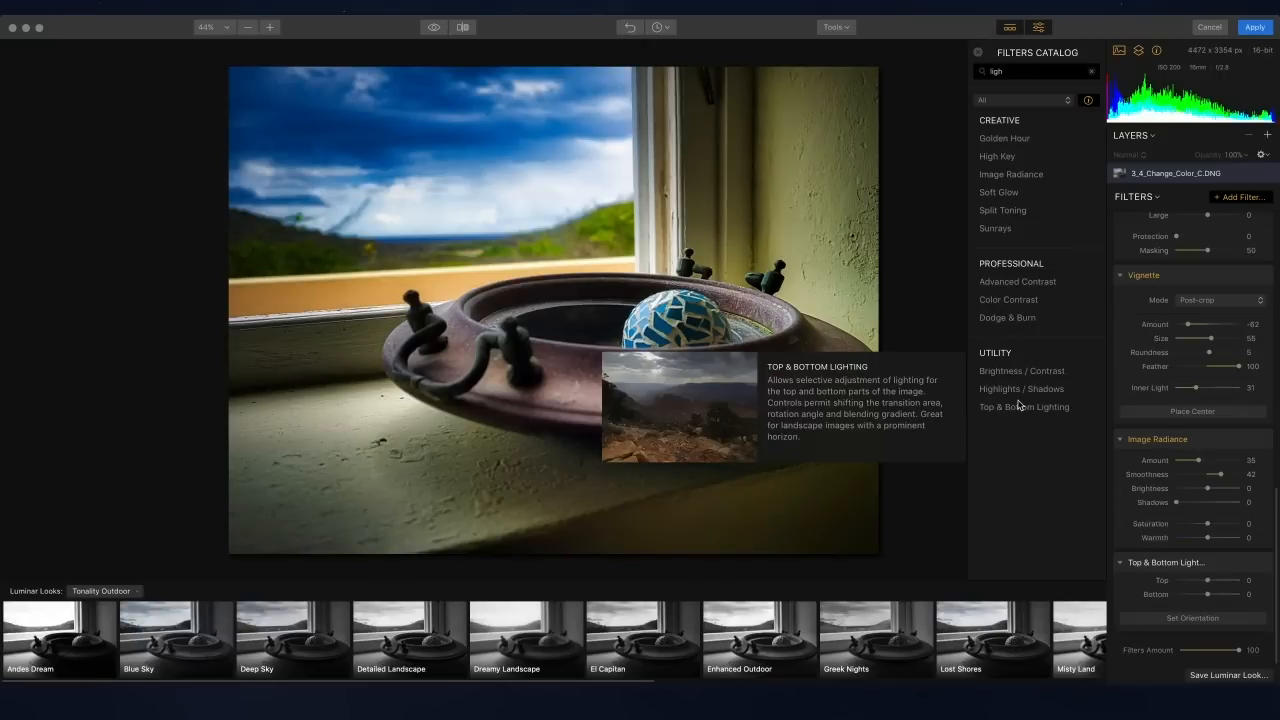
{"action": "left_click", "coordinate": [1172, 618]}
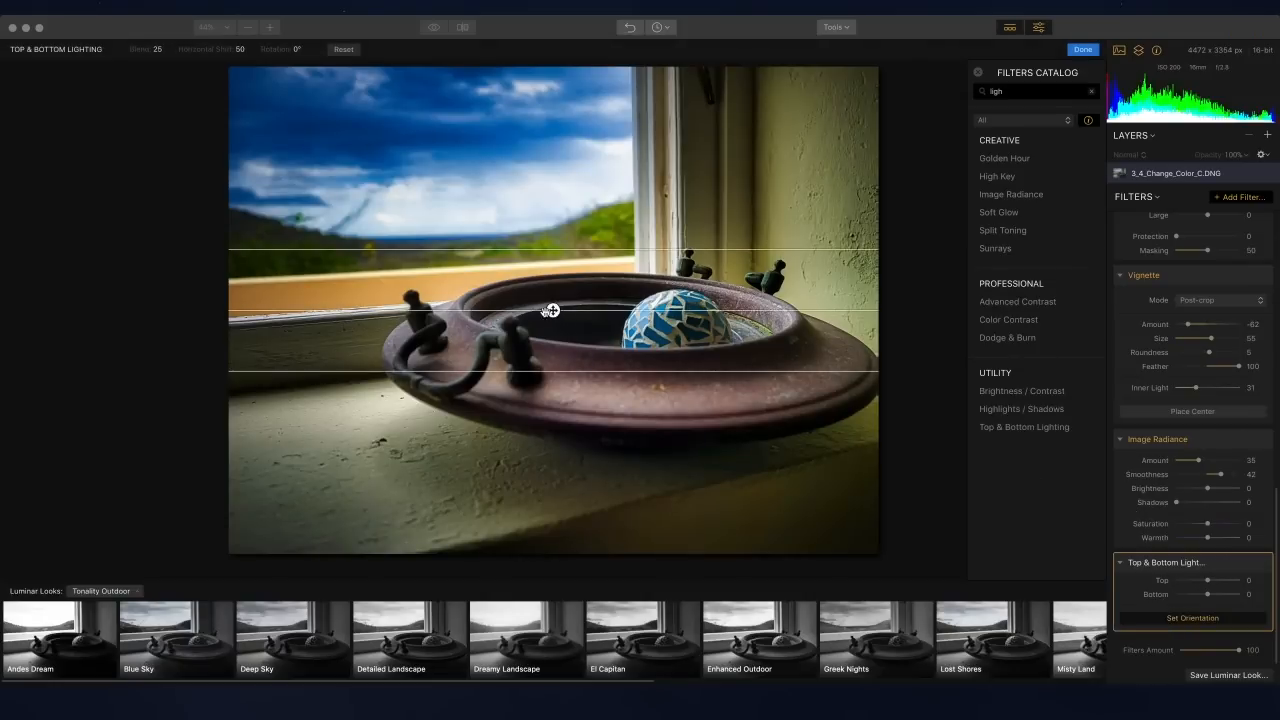
{"action": "left_click_drag", "start_coordinate": [540, 311], "coordinate": [880, 304]}
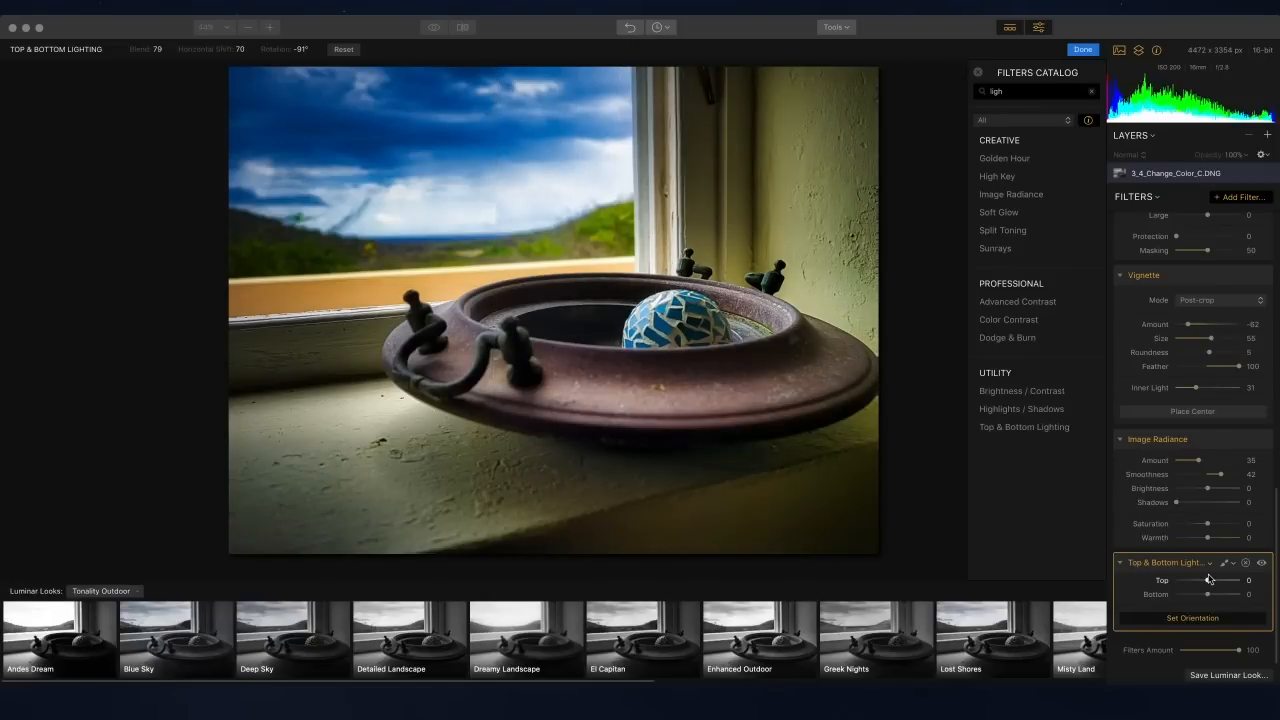
{"action": "left_click_drag", "start_coordinate": [1206, 583], "coordinate": [1188, 586]}
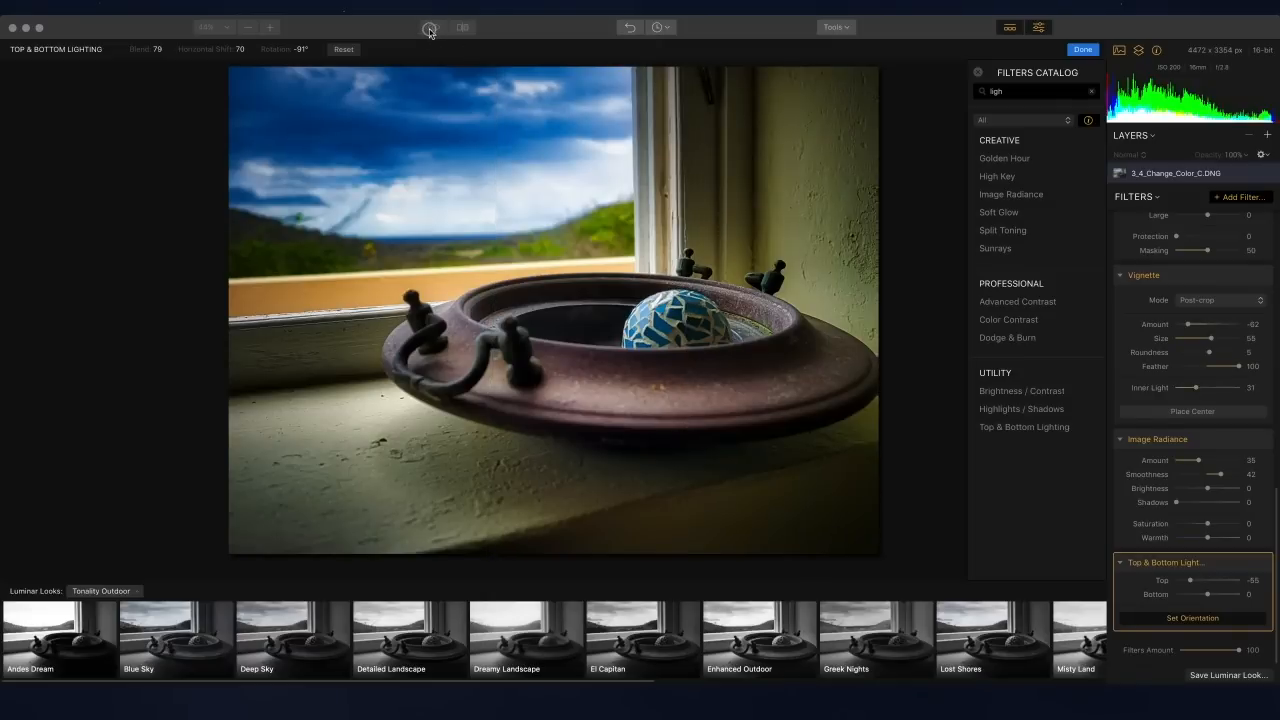
{"action": "left_click", "coordinate": [1222, 620]}
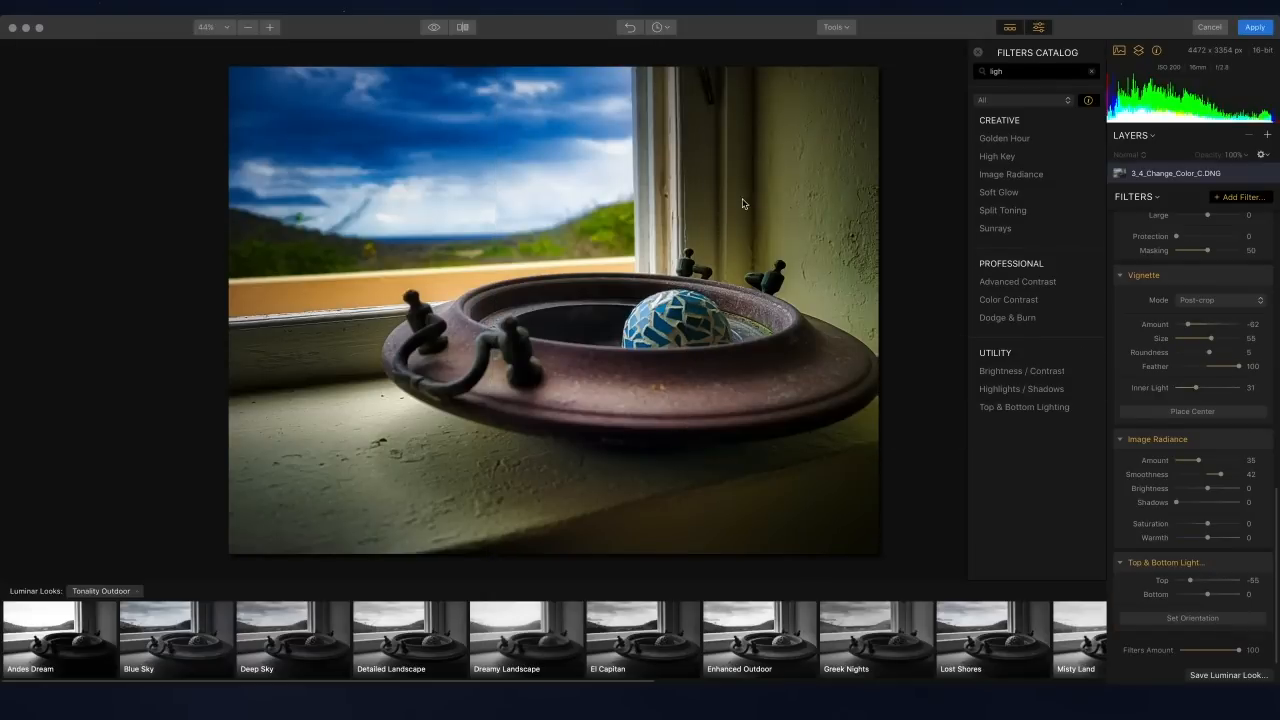
{"action": "left_click", "coordinate": [433, 28]}
{"action": "left_click", "coordinate": [433, 28]}
{"action": "left_click", "coordinate": [433, 28]}
{"action": "left_click", "coordinate": [433, 28]}
Step: Add an HSL filter and set its aqua saturation to -19 and blue saturation to -29
{"action": "double_click", "coordinate": [992, 74]}
{"action": "type", "text": "hsl"}
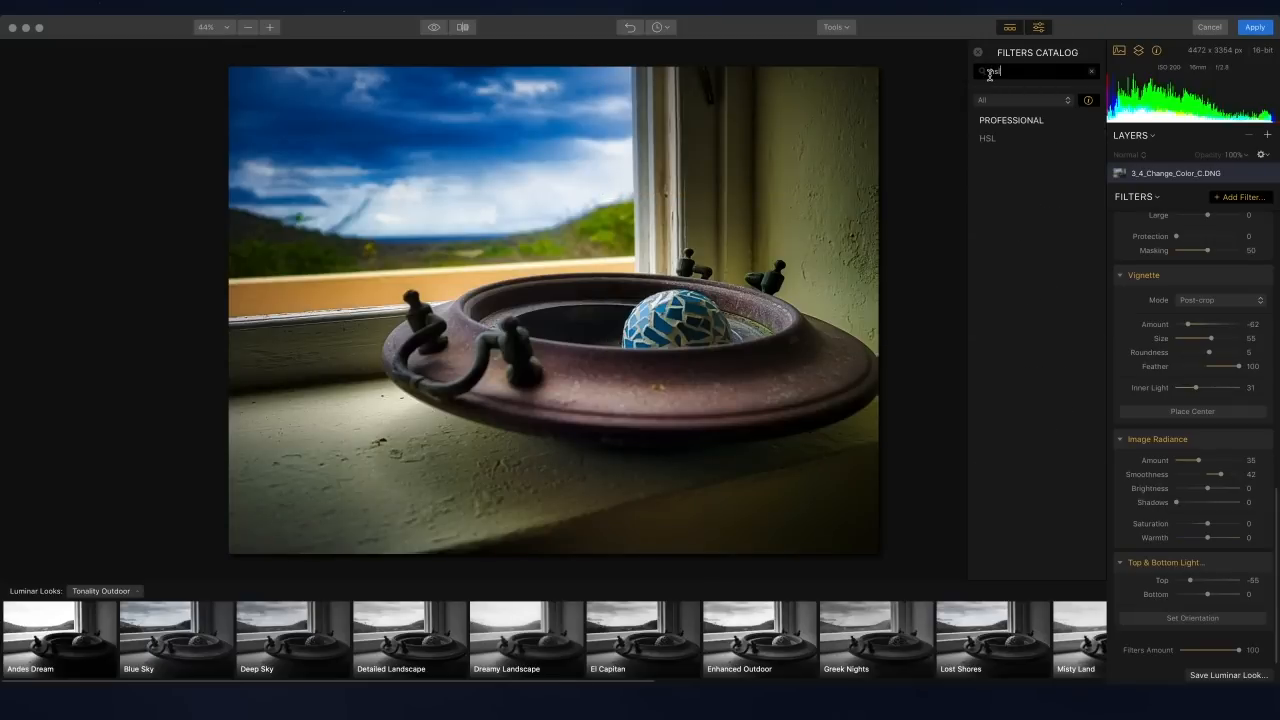
{"action": "left_click", "coordinate": [997, 140]}
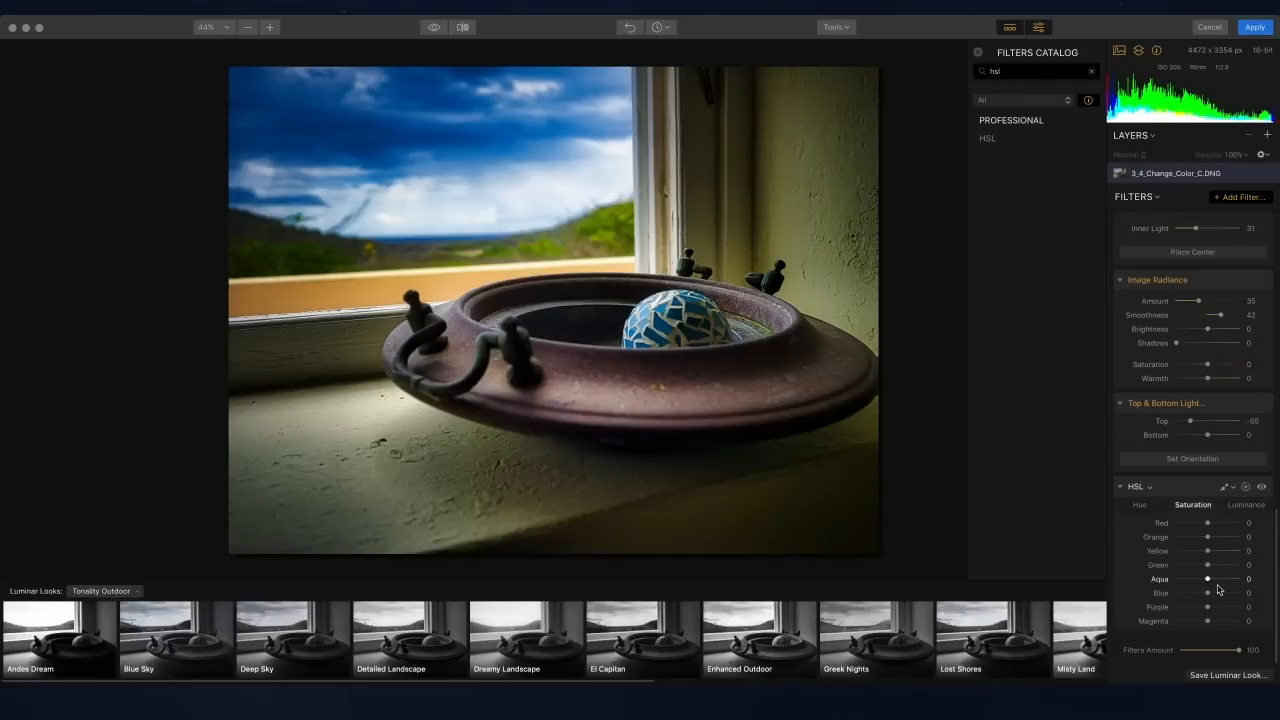
{"action": "mouse_move", "coordinate": [1208, 583]}
{"action": "left_mouse_down"}
{"action": "mouse_move", "coordinate": [1132, 584]}
{"action": "mouse_move", "coordinate": [1197, 580]}
{"action": "mouse_move", "coordinate": [1199, 594]}
{"action": "left_mouse_up"}
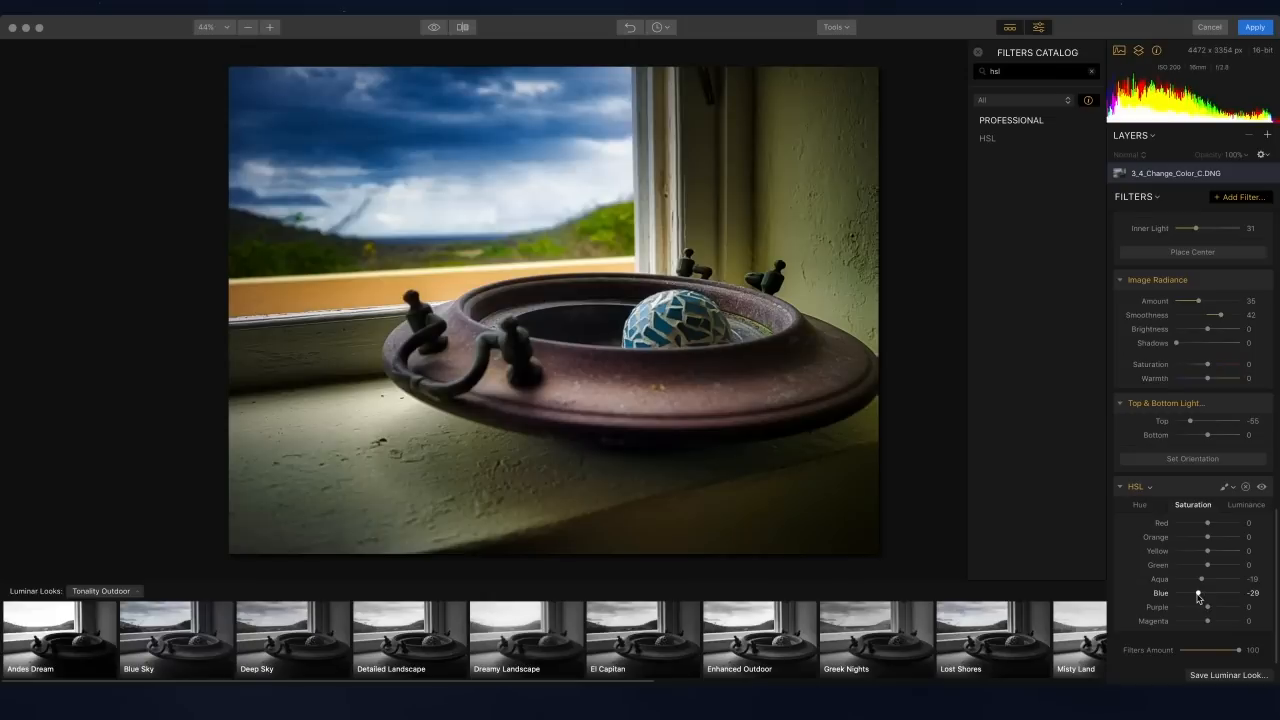
Step: Set the HSL filter's orange luminance to 32
{"action": "left_click_drag", "start_coordinate": [1206, 537], "coordinate": [1220, 541]}
{"action": "left_click", "coordinate": [1246, 506]}
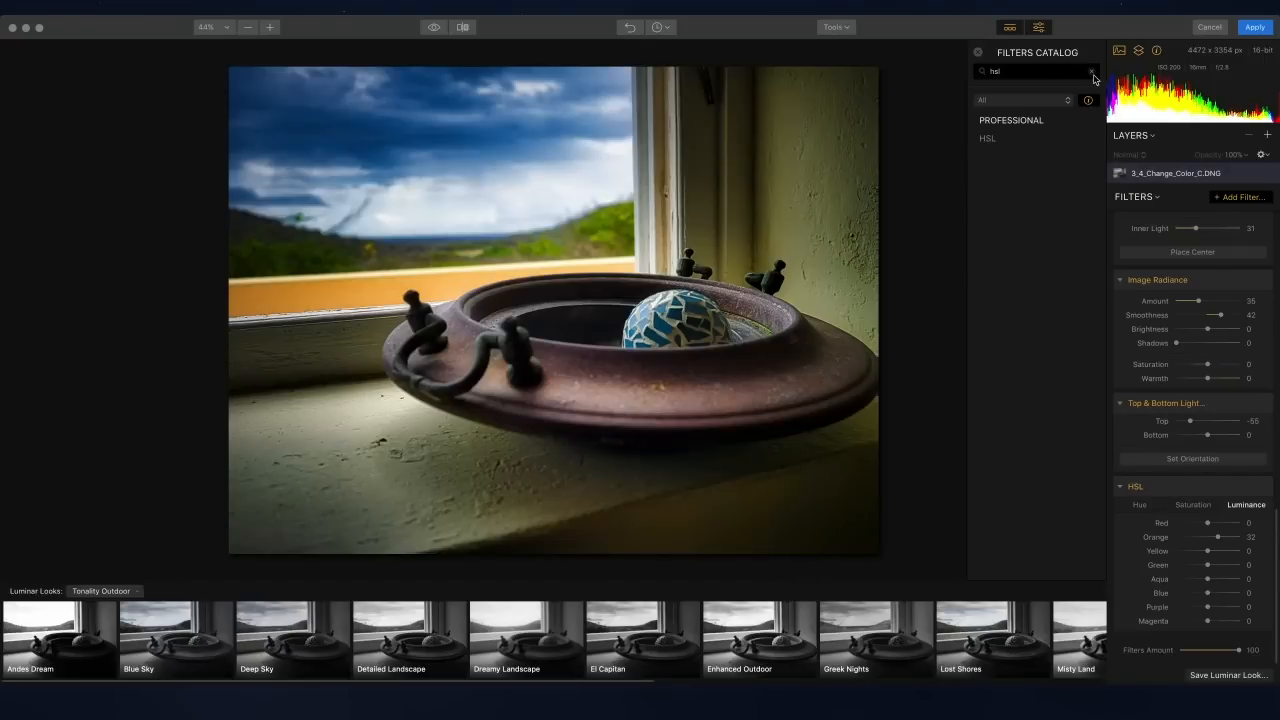
Step: Add Accent AI Filter 2.0 with boost 32 and apply the filter stack to return the photo to Lightroom Classic
{"action": "left_click", "coordinate": [1092, 72]}
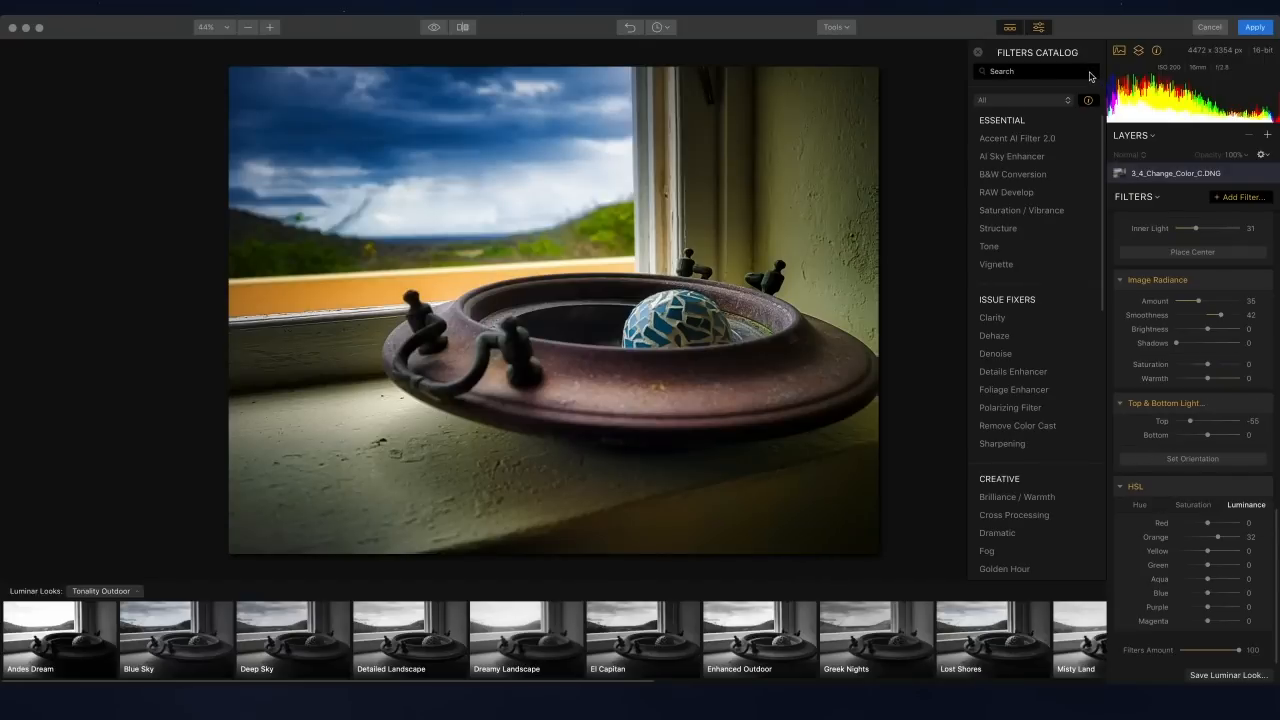
{"action": "left_click", "coordinate": [1035, 138]}
{"action": "left_click", "coordinate": [1206, 621]}
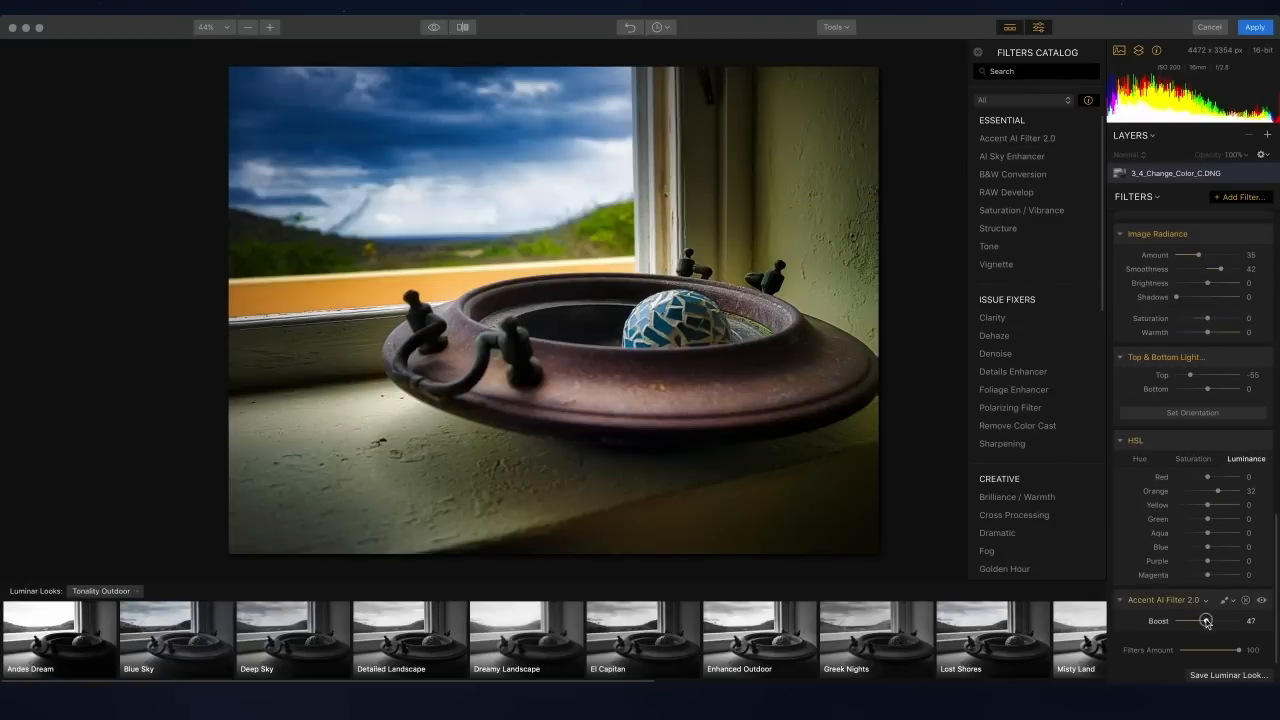
{"action": "left_click_drag", "start_coordinate": [1206, 621], "coordinate": [1196, 624]}
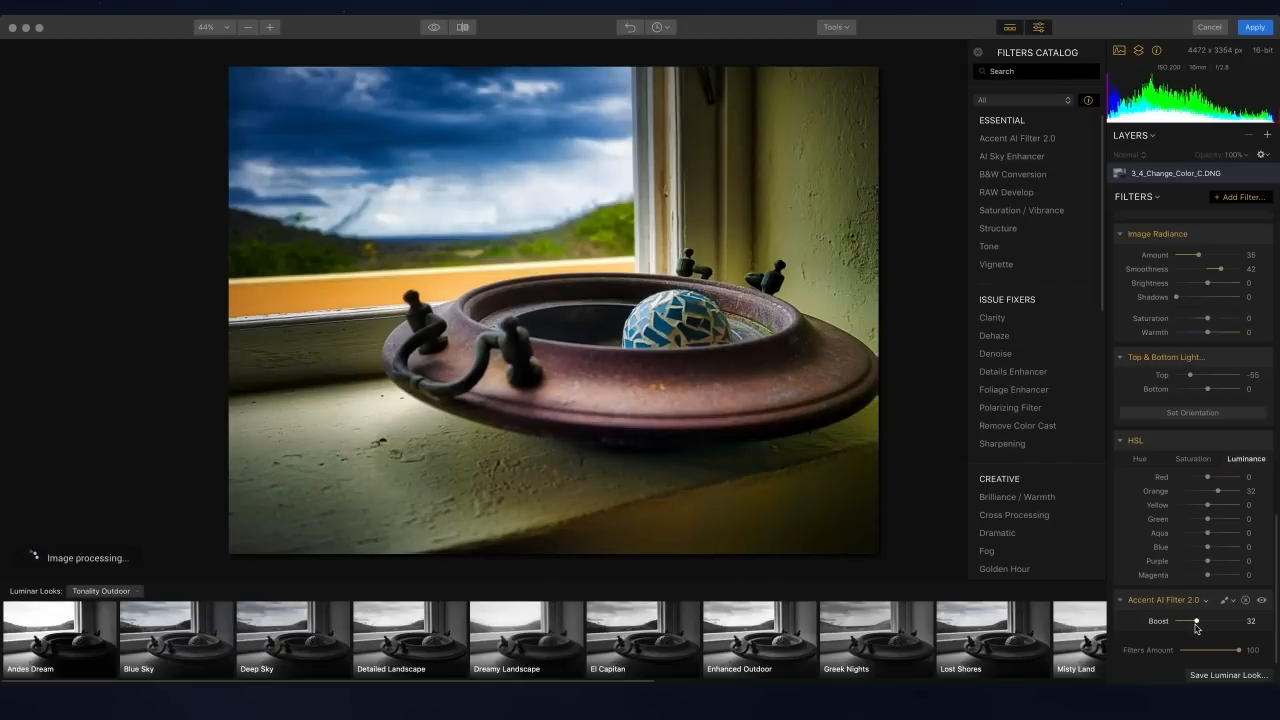
{"action": "left_click", "coordinate": [1255, 29]}
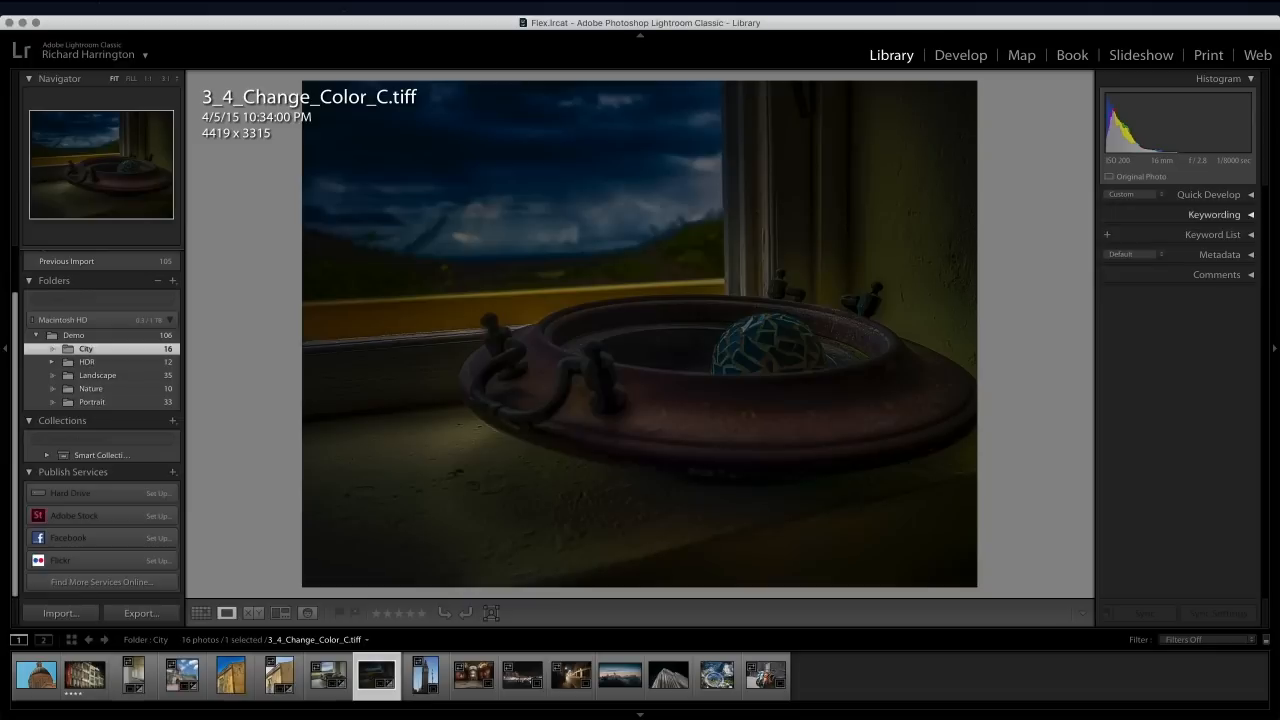
Step: Apply automatic tone adjustments to the returned 3_4_Change_Color_C.tiff in the Develop module and reset its exposure to 0.00
{"action": "left_click", "coordinate": [1207, 194]}
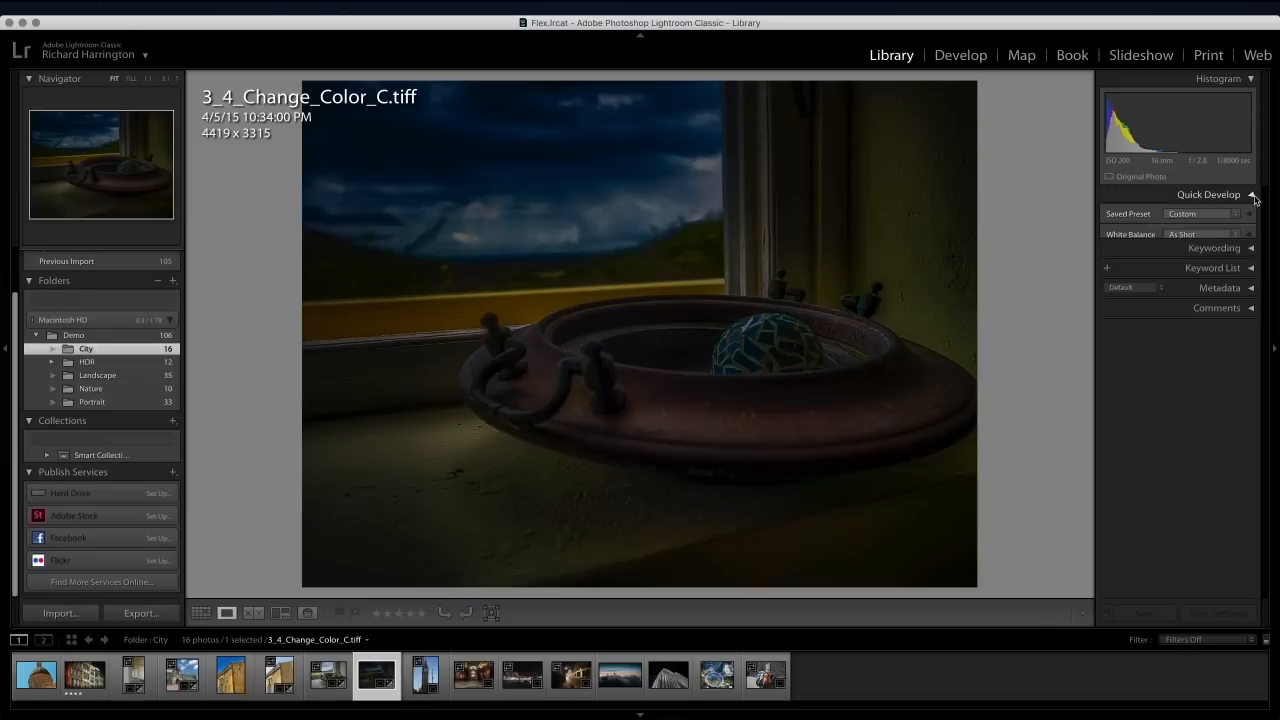
{"action": "left_click", "coordinate": [952, 60]}
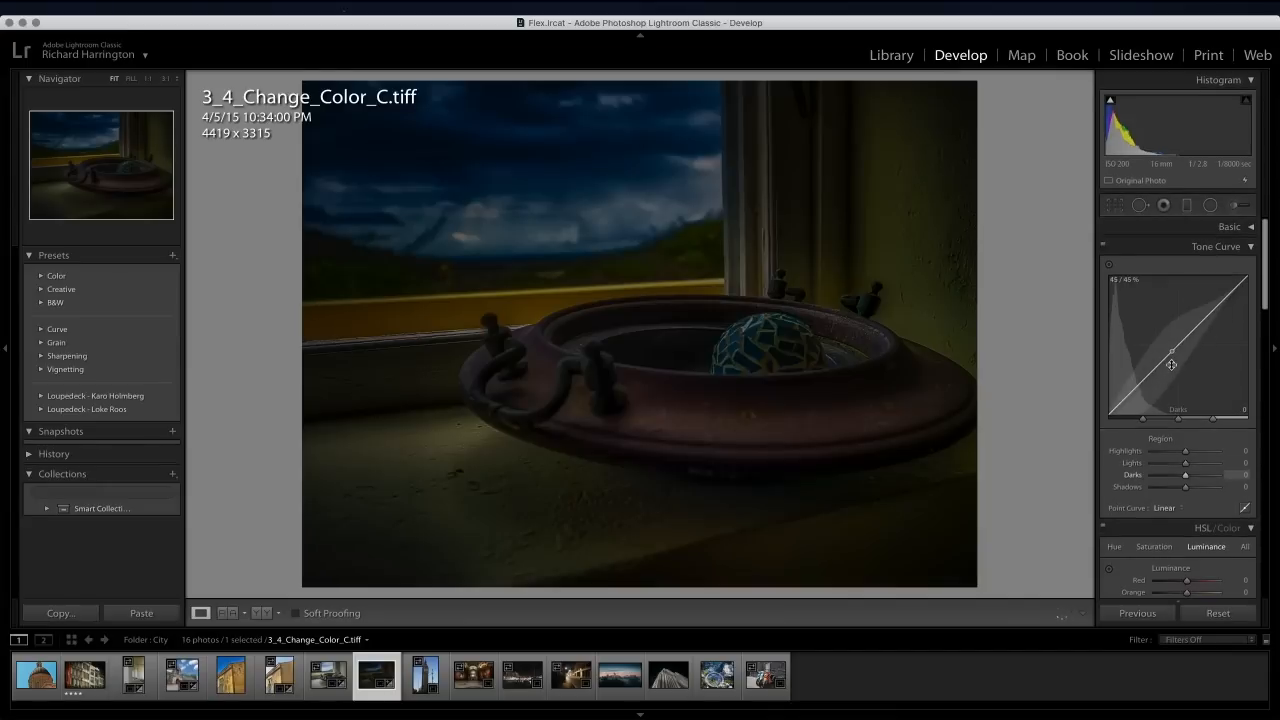
{"action": "left_click", "coordinate": [1248, 226]}
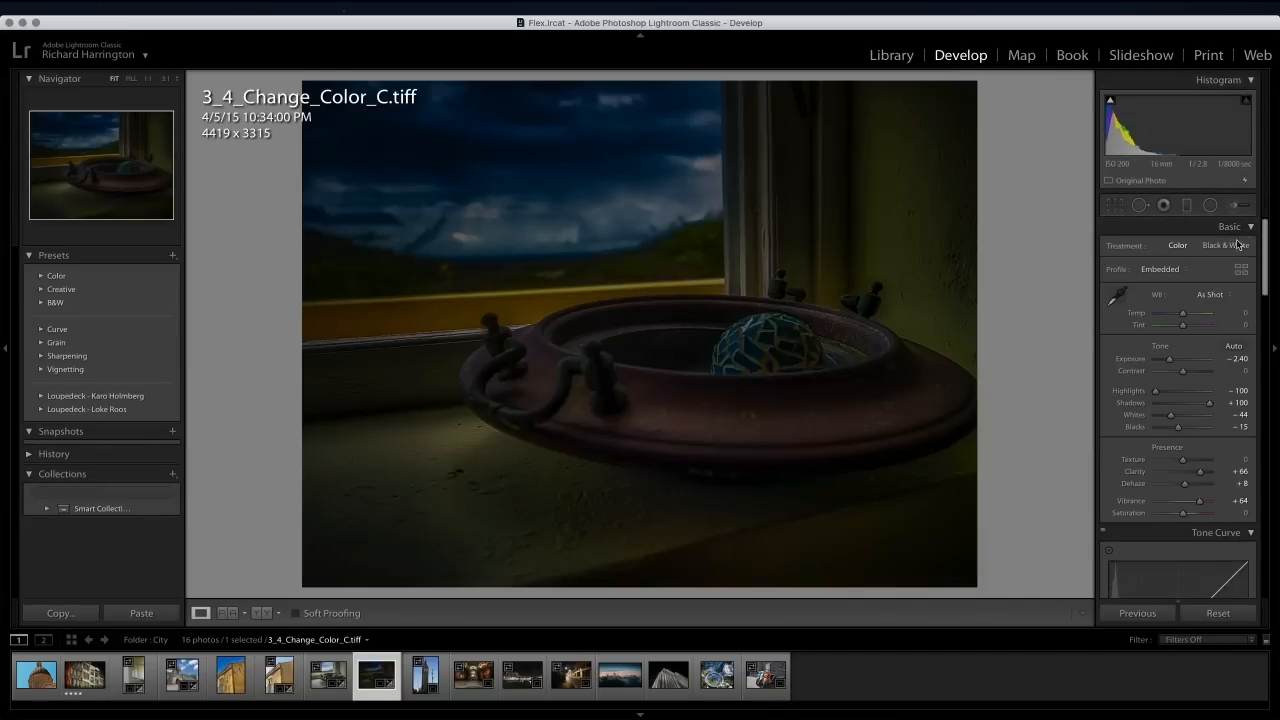
{"action": "left_click", "coordinate": [1233, 347]}
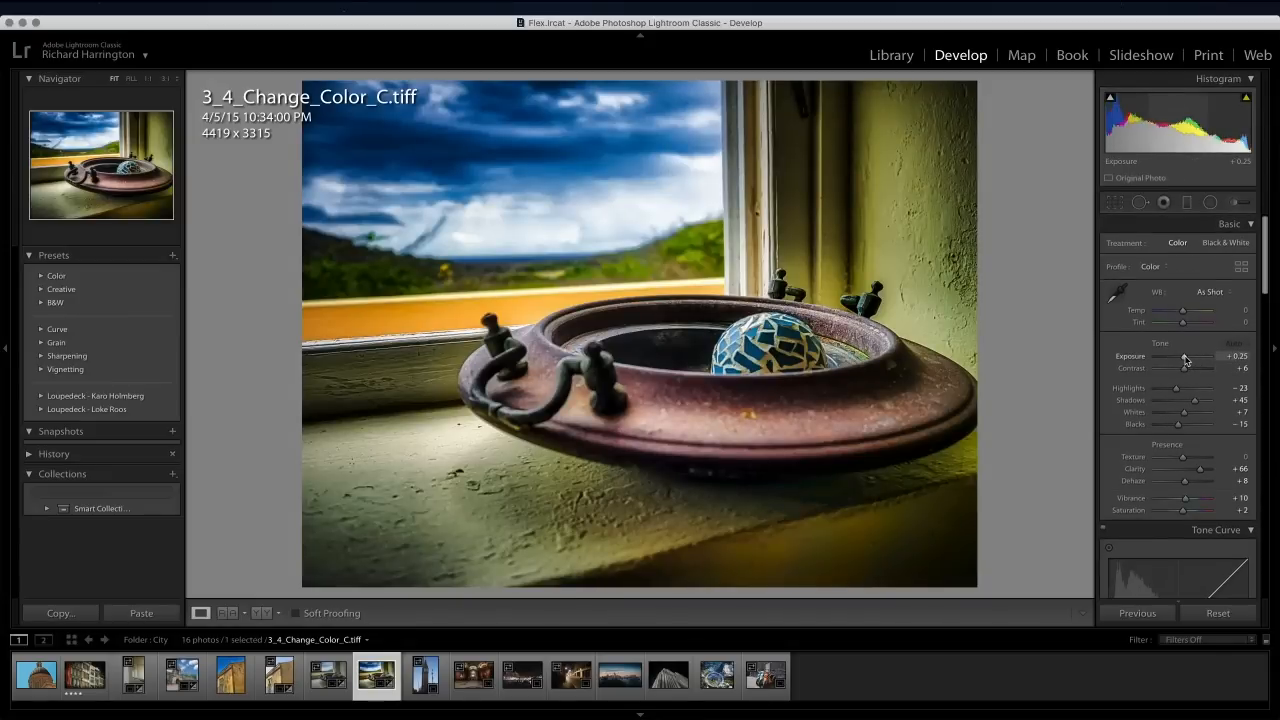
{"action": "double_click", "coordinate": [1185, 358]}
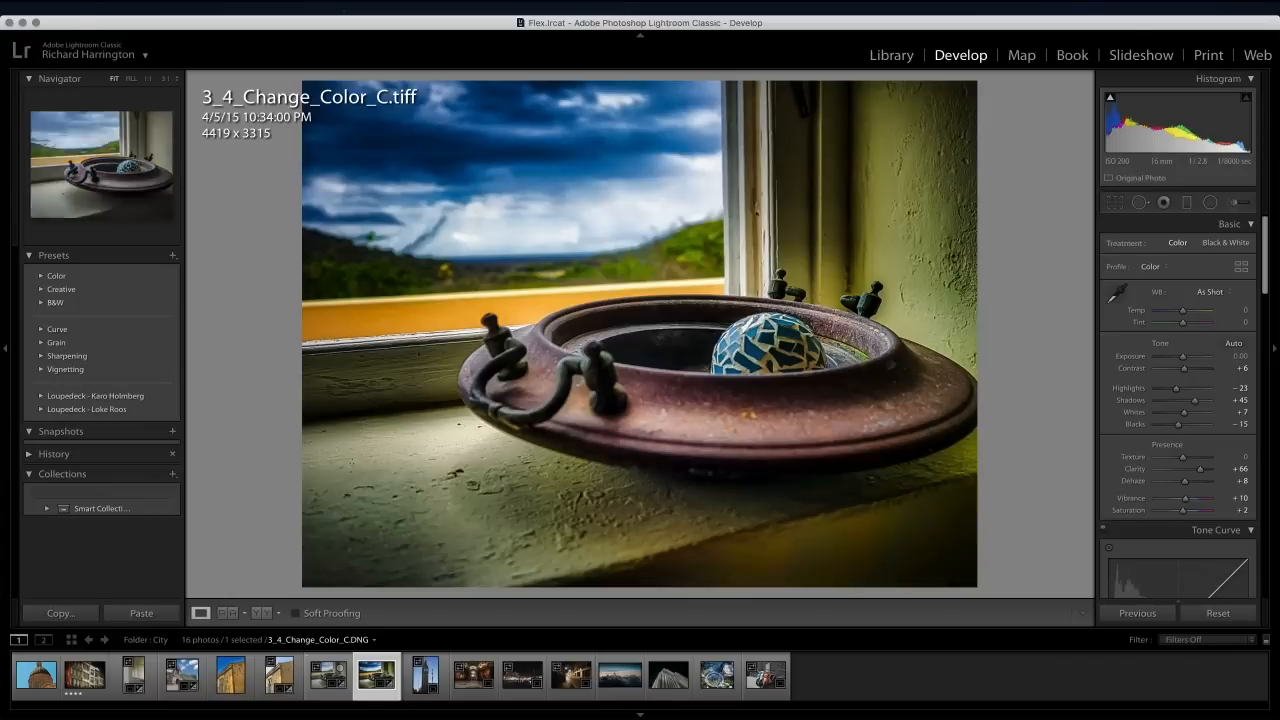
Step: Reset the develop settings of 3_4_Change_Color_C.tiff and compare it with the original DNG version
{"action": "right_click", "coordinate": [367, 678]}
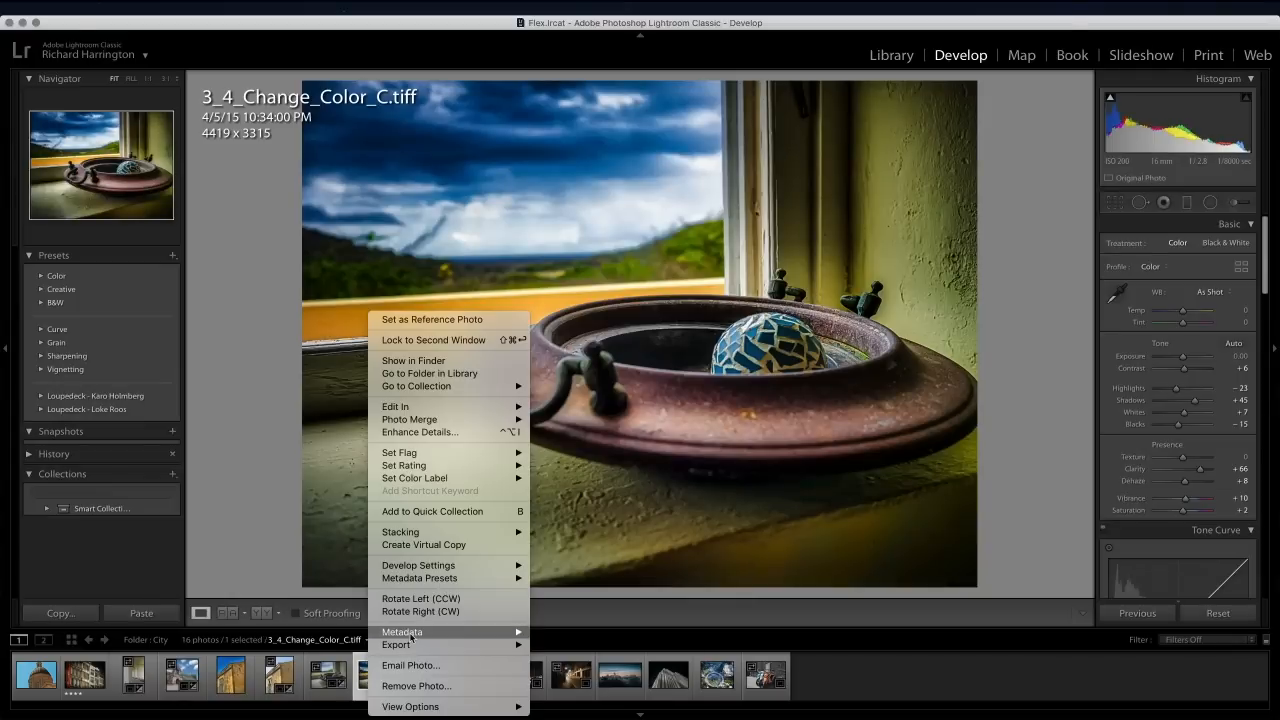
{"action": "mouse_move", "coordinate": [410, 636]}
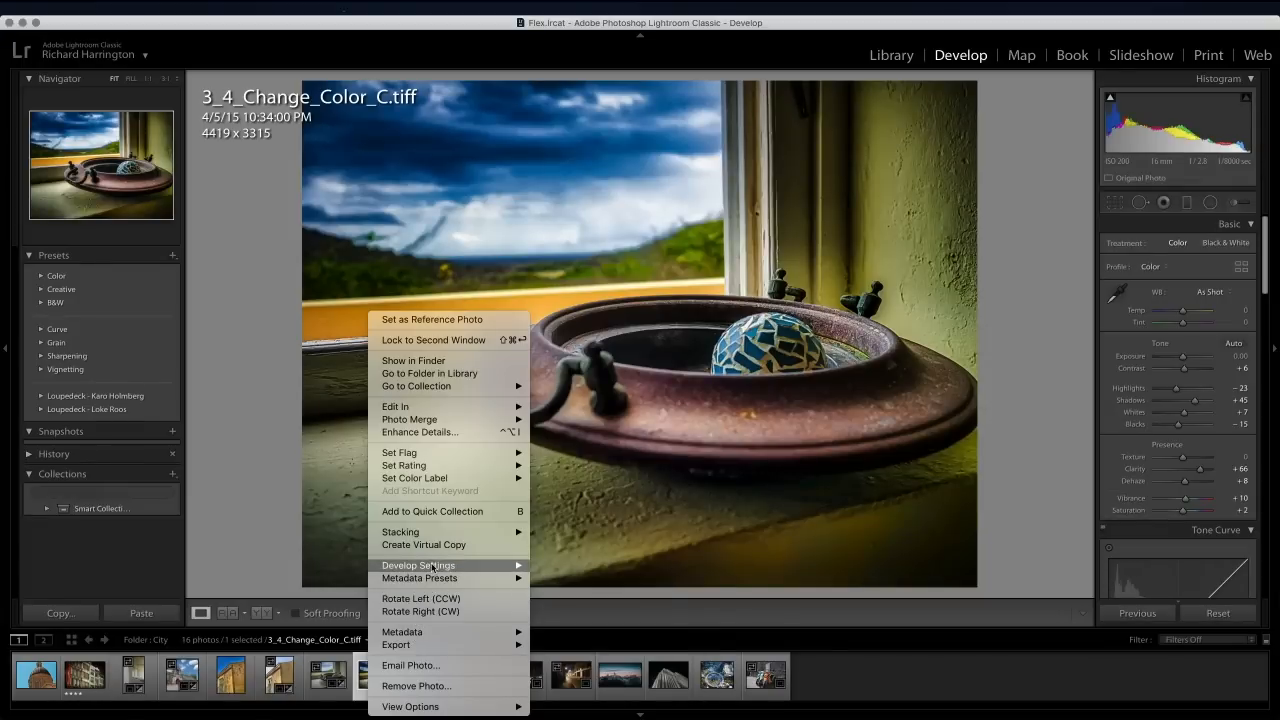
{"action": "mouse_move", "coordinate": [440, 567]}
{"action": "left_click", "coordinate": [615, 528]}
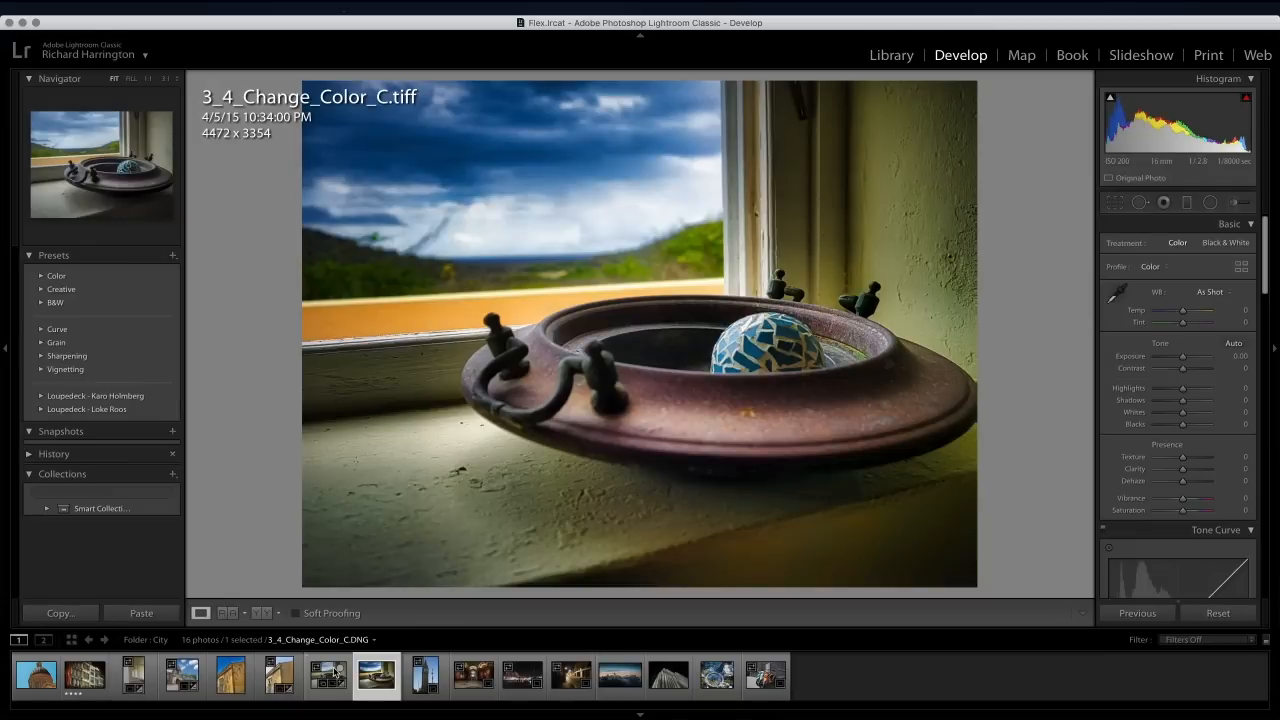
{"action": "left_click", "coordinate": [333, 673]}
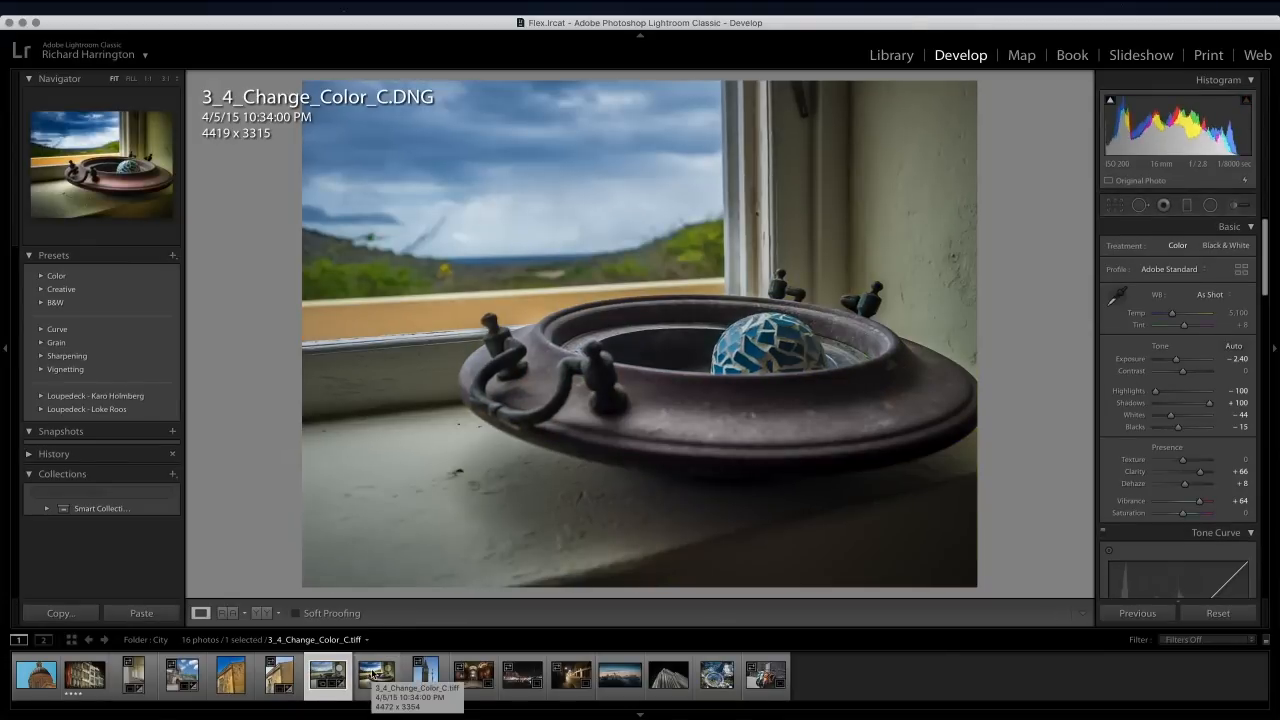
{"action": "left_click", "coordinate": [373, 675]}
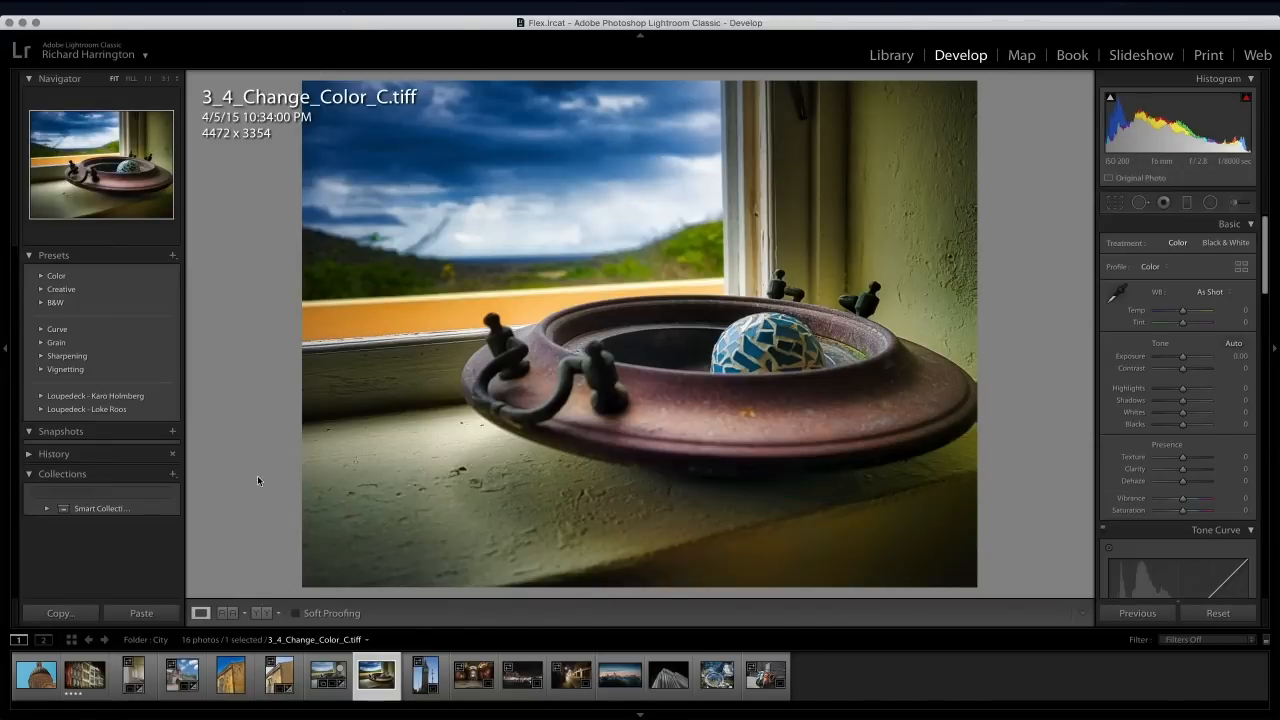
Step: Browse the Portrait folder in the Library as a grid and open 3_2_Skintones_A.NEF at full view
{"action": "left_click", "coordinate": [888, 56]}
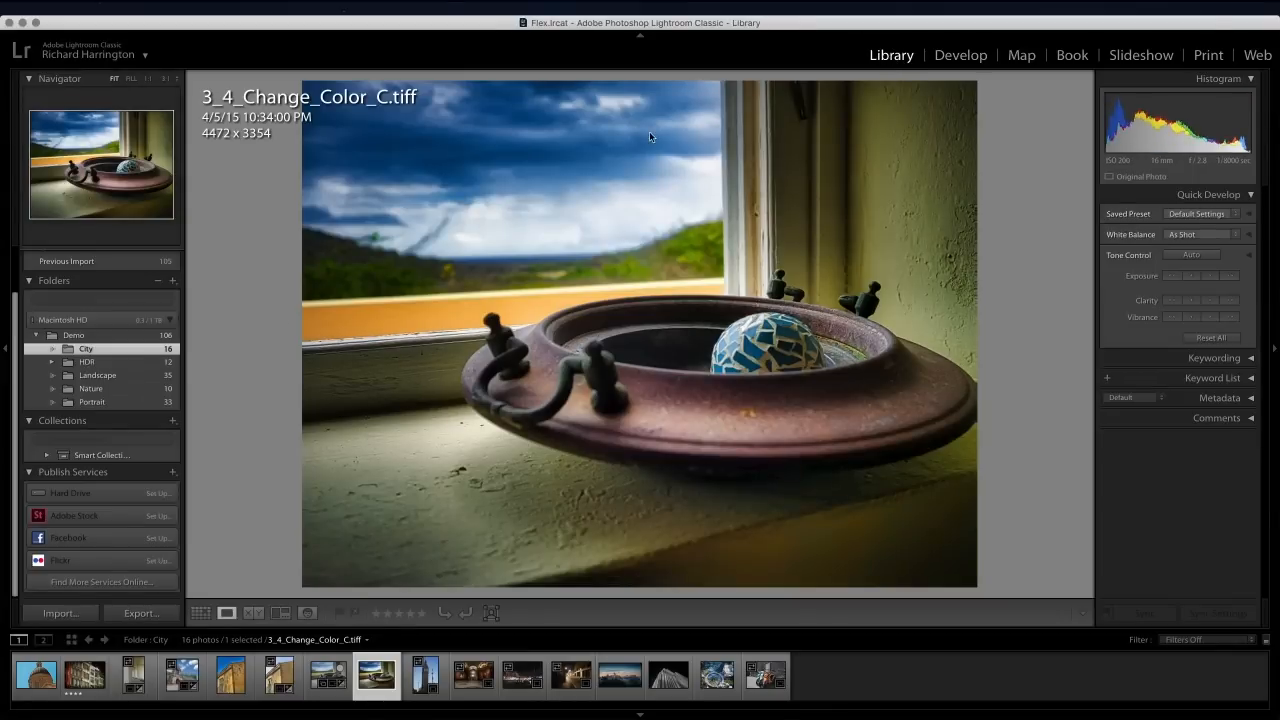
{"action": "left_click", "coordinate": [56, 402]}
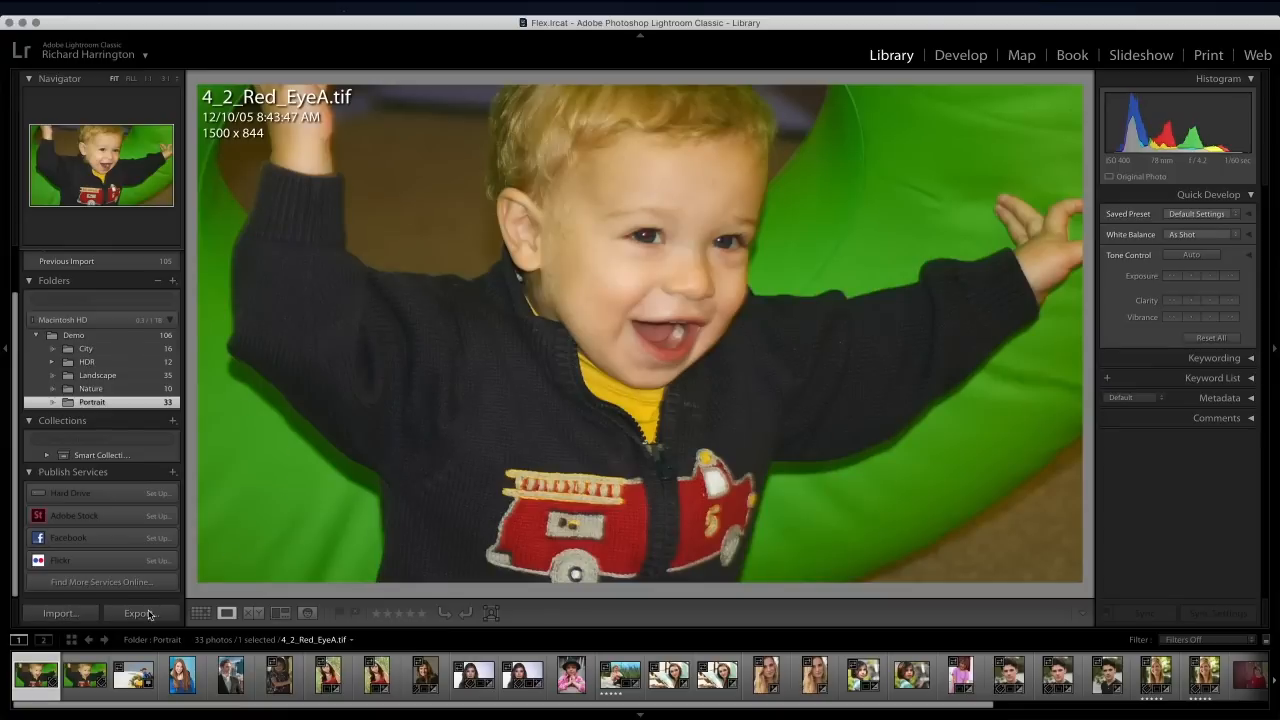
{"action": "left_click", "coordinate": [200, 613]}
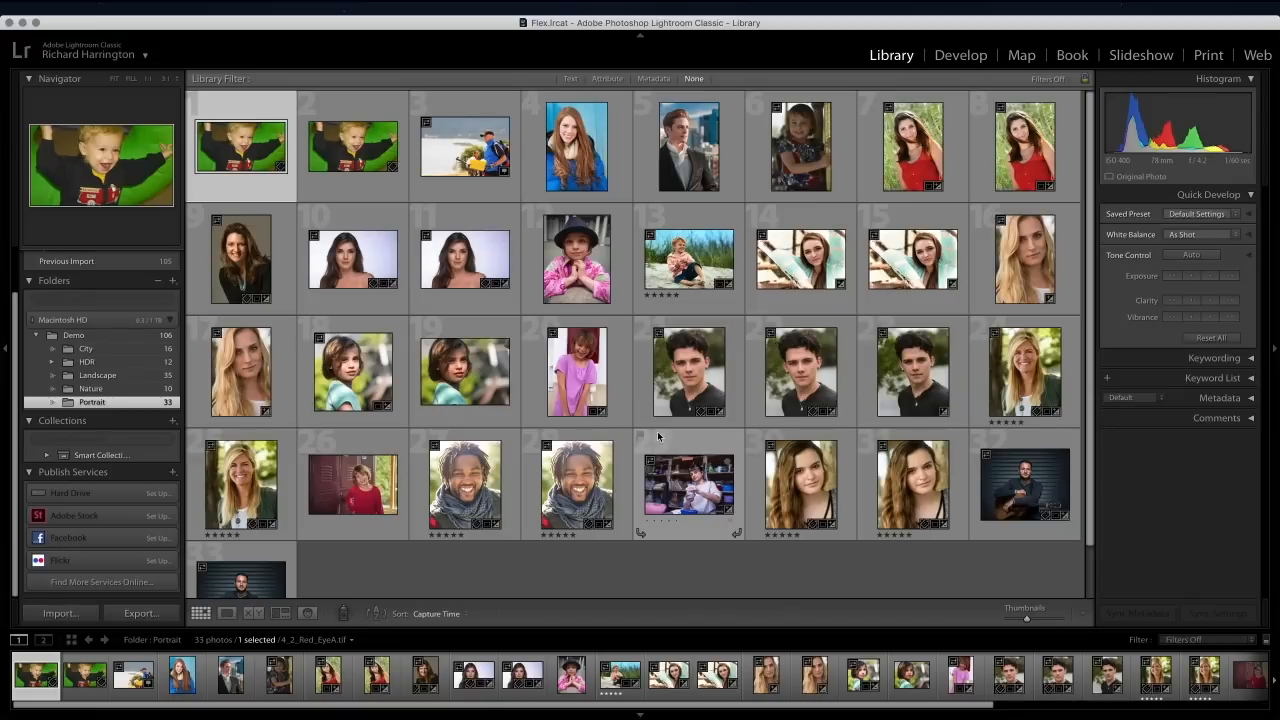
{"action": "left_click", "coordinate": [826, 161]}
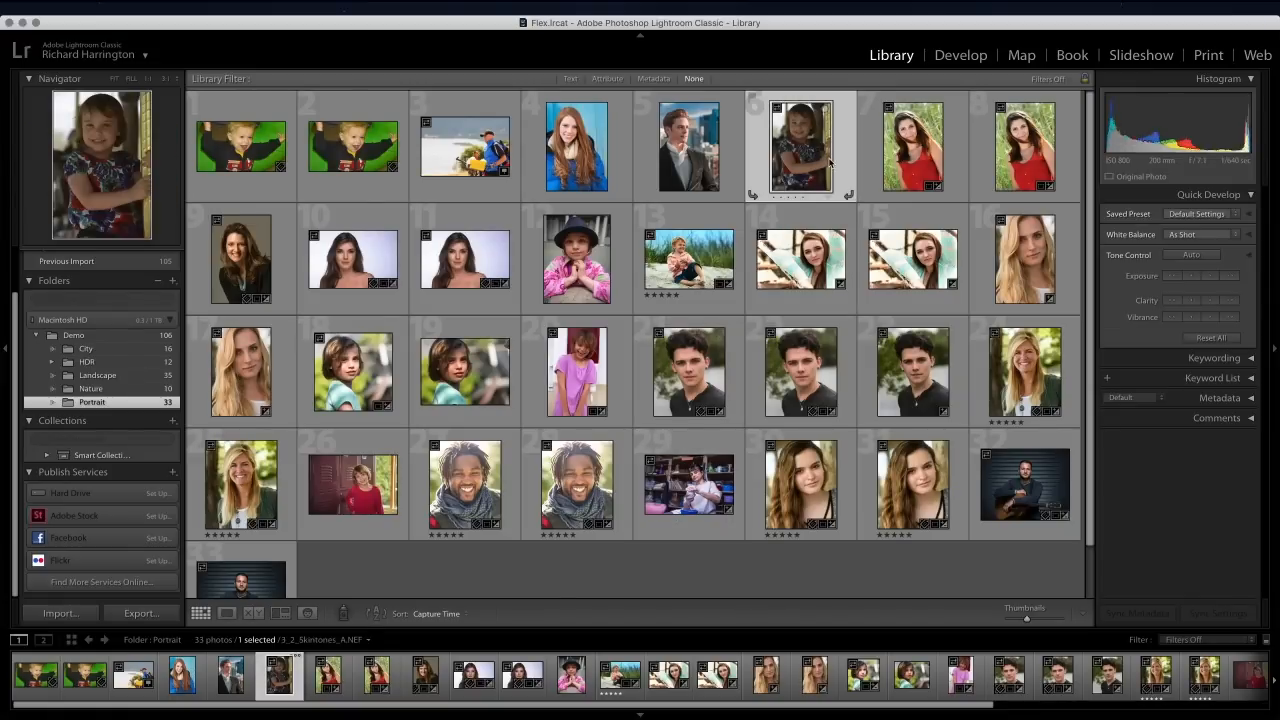
{"action": "double_click", "coordinate": [826, 163]}
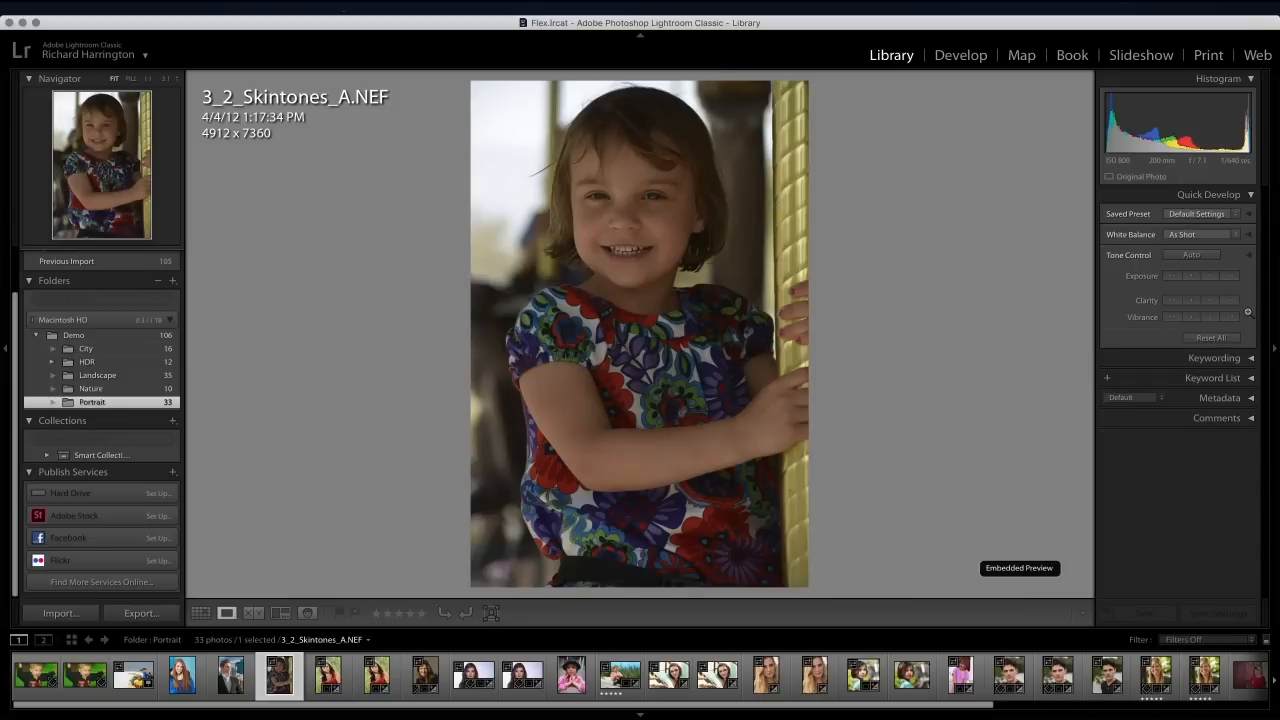
Step: Apply automatic tone to 3_2_Skintones_A.NEF in Develop and transfer the photo to Luminar Flex
{"action": "left_click", "coordinate": [960, 55]}
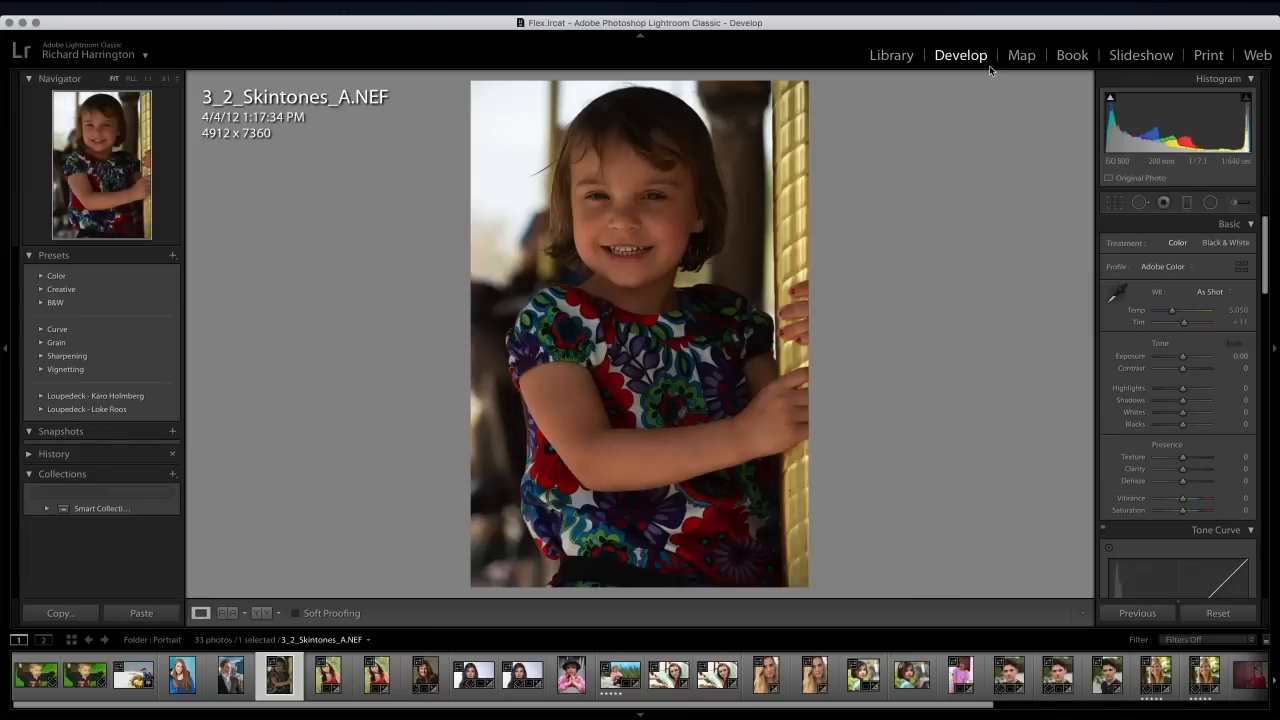
{"action": "left_click", "coordinate": [1234, 344]}
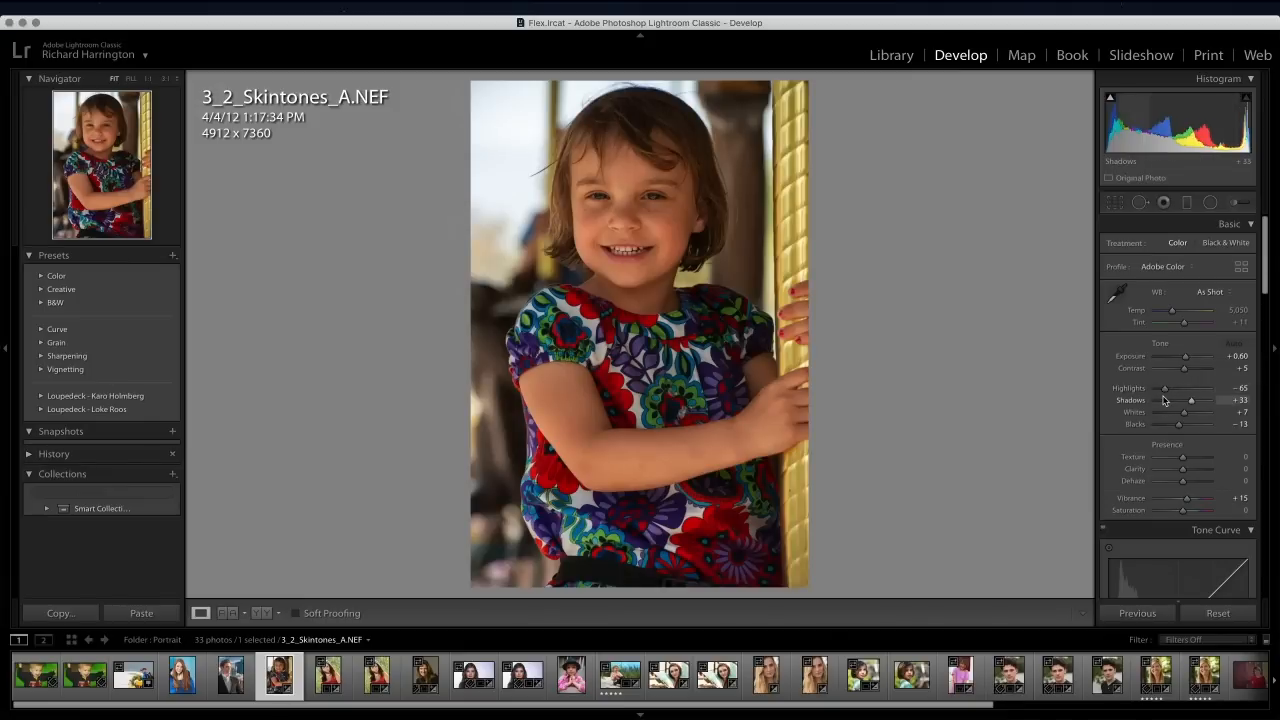
{"action": "left_click", "coordinate": [145, 6]}
{"action": "mouse_move", "coordinate": [193, 288]}
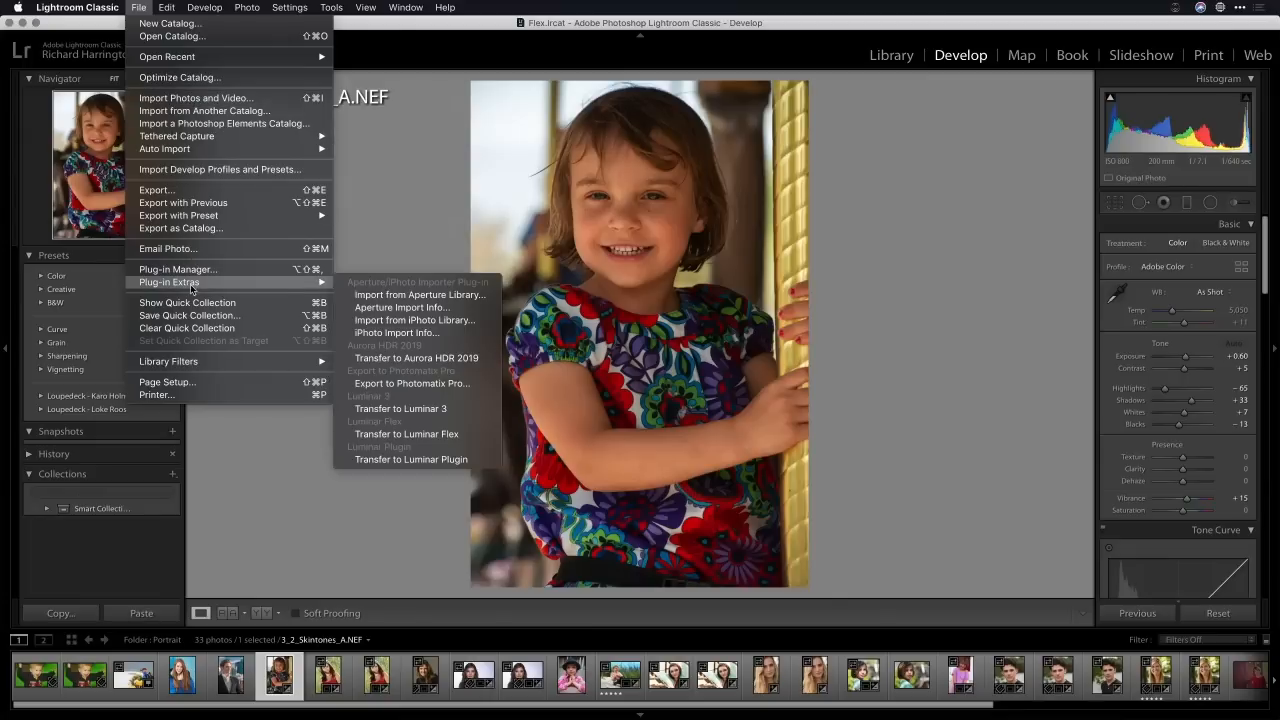
{"action": "mouse_move", "coordinate": [304, 288]}
{"action": "left_click", "coordinate": [426, 436]}
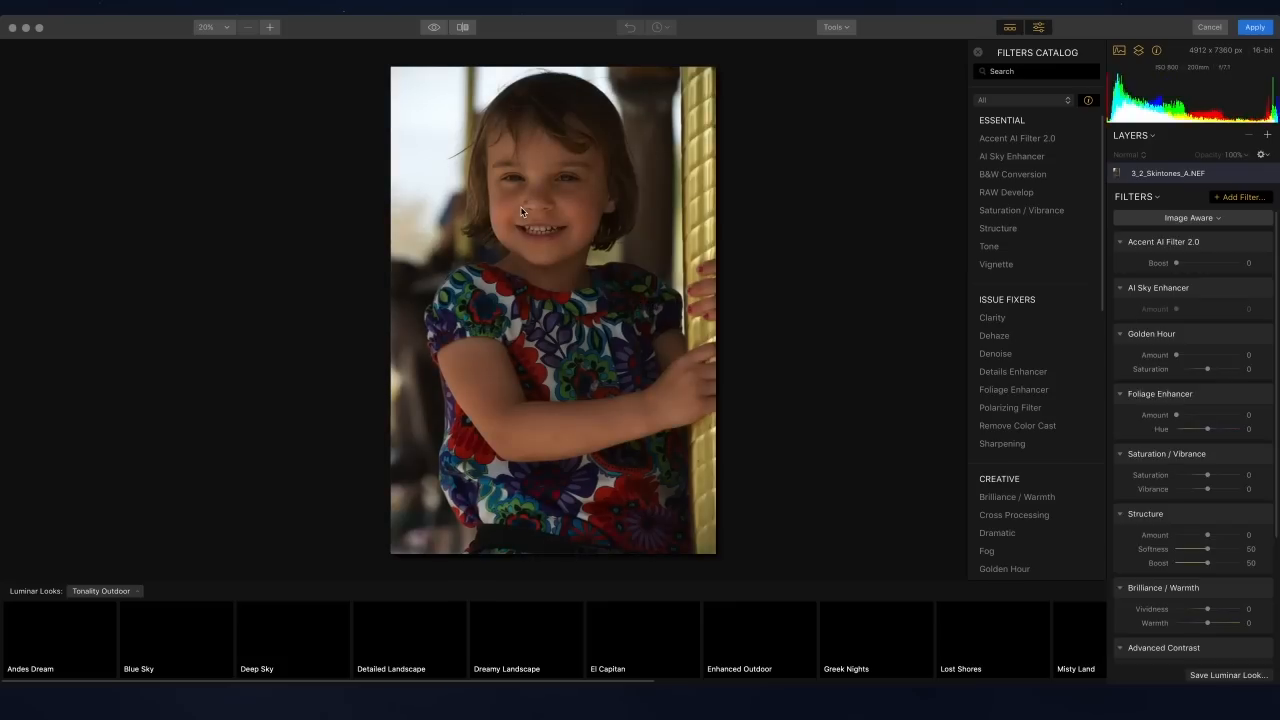
Step: Switch the filter workspace from Image Aware to Portrait and review its filters
{"action": "left_click", "coordinate": [1216, 219]}
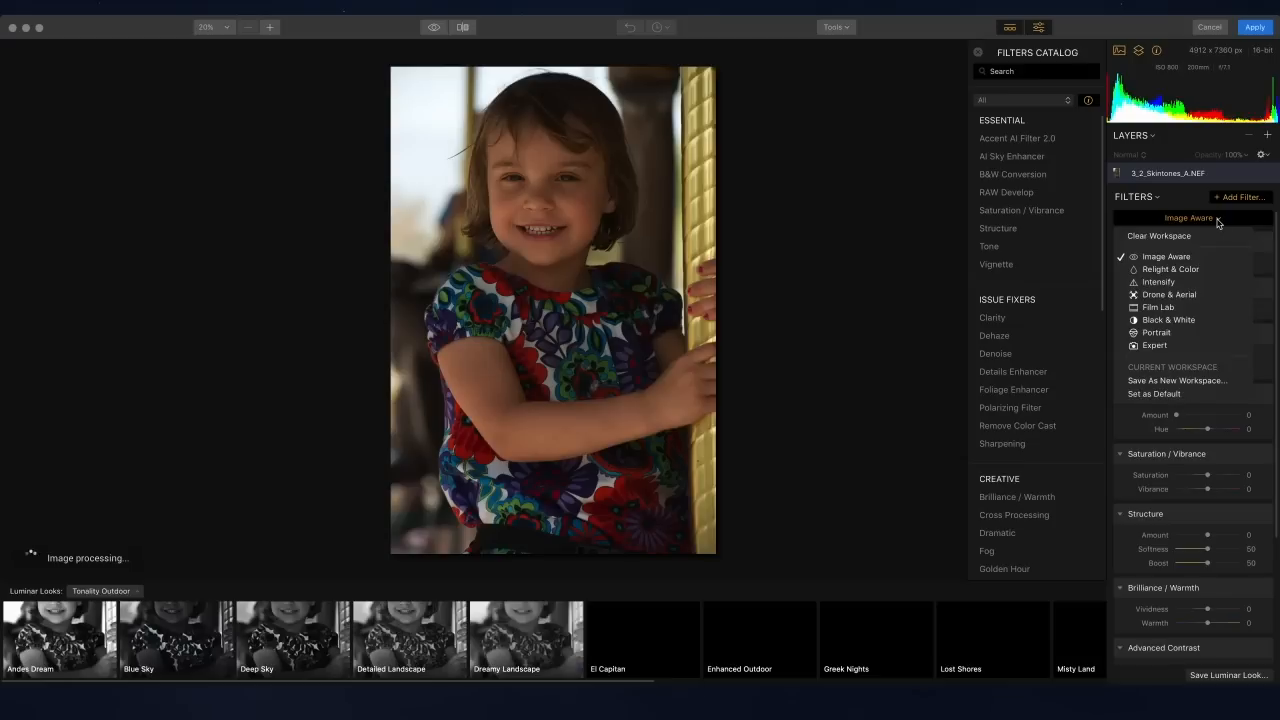
{"action": "left_click", "coordinate": [1192, 334]}
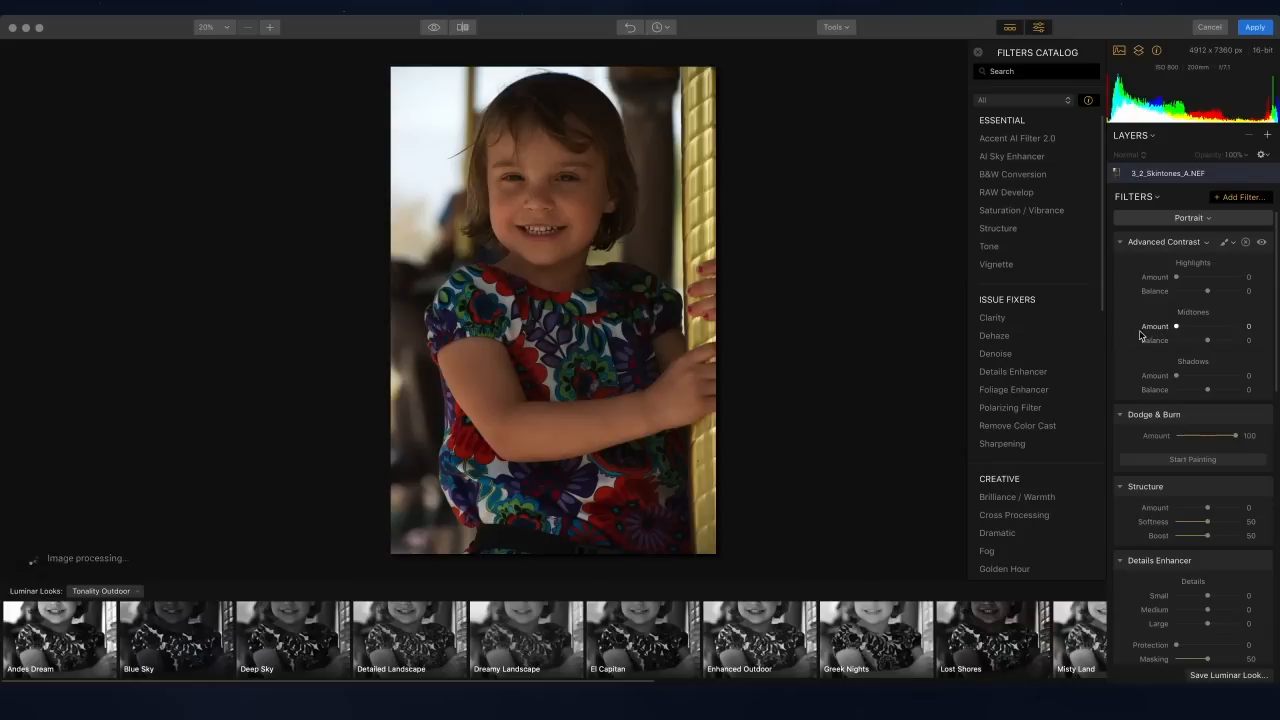
{"action": "scroll", "coordinate": [1140, 333], "scroll_direction": "down", "scroll_amount": 4}
{"action": "scroll", "coordinate": [1137, 331], "scroll_direction": "down", "scroll_amount": 10}
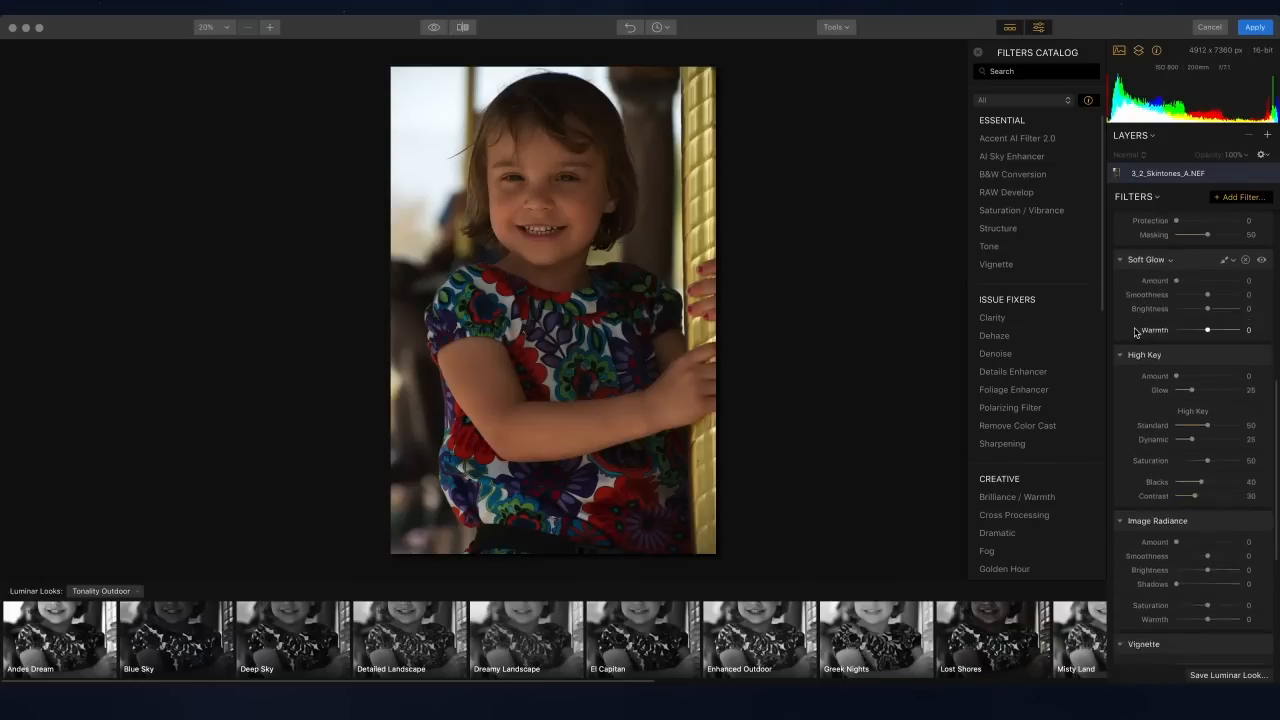
{"action": "scroll", "coordinate": [1125, 325], "scroll_direction": "up", "scroll_amount": 14}
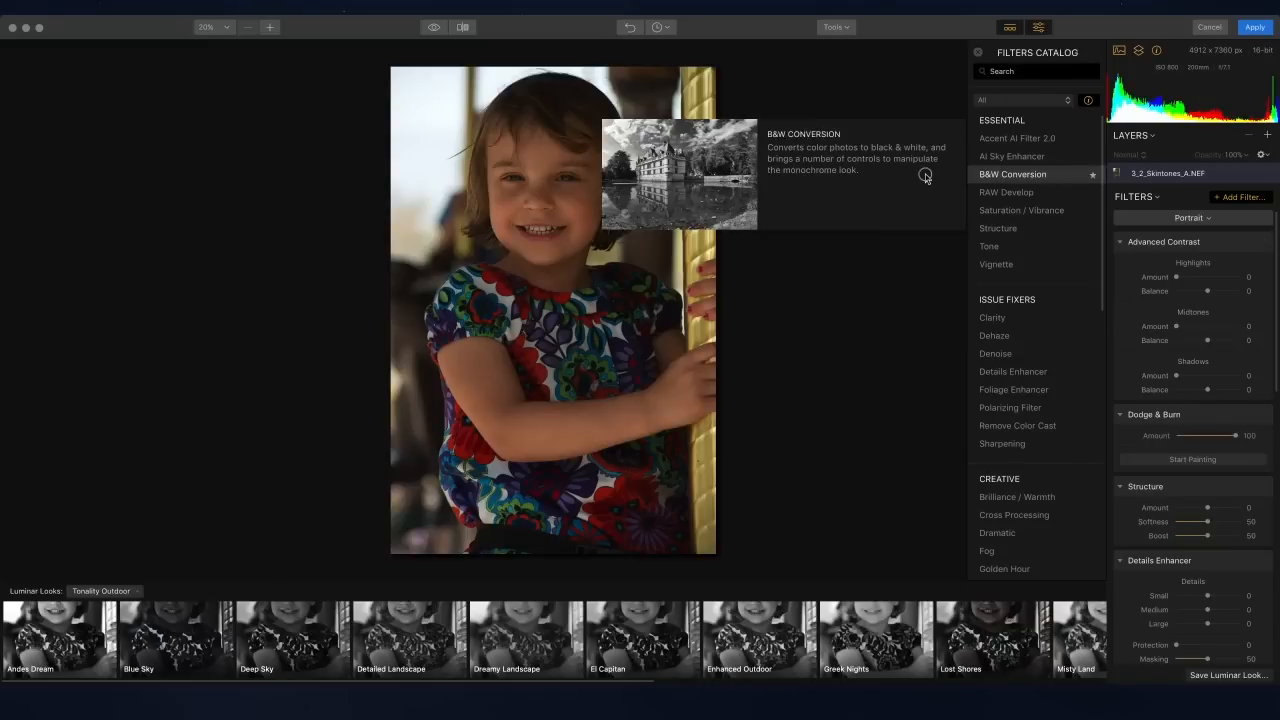
Step: Add Accent AI Filter 2.0 and place it first in the filter stack, above Advanced Contrast
{"action": "left_click", "coordinate": [1013, 147]}
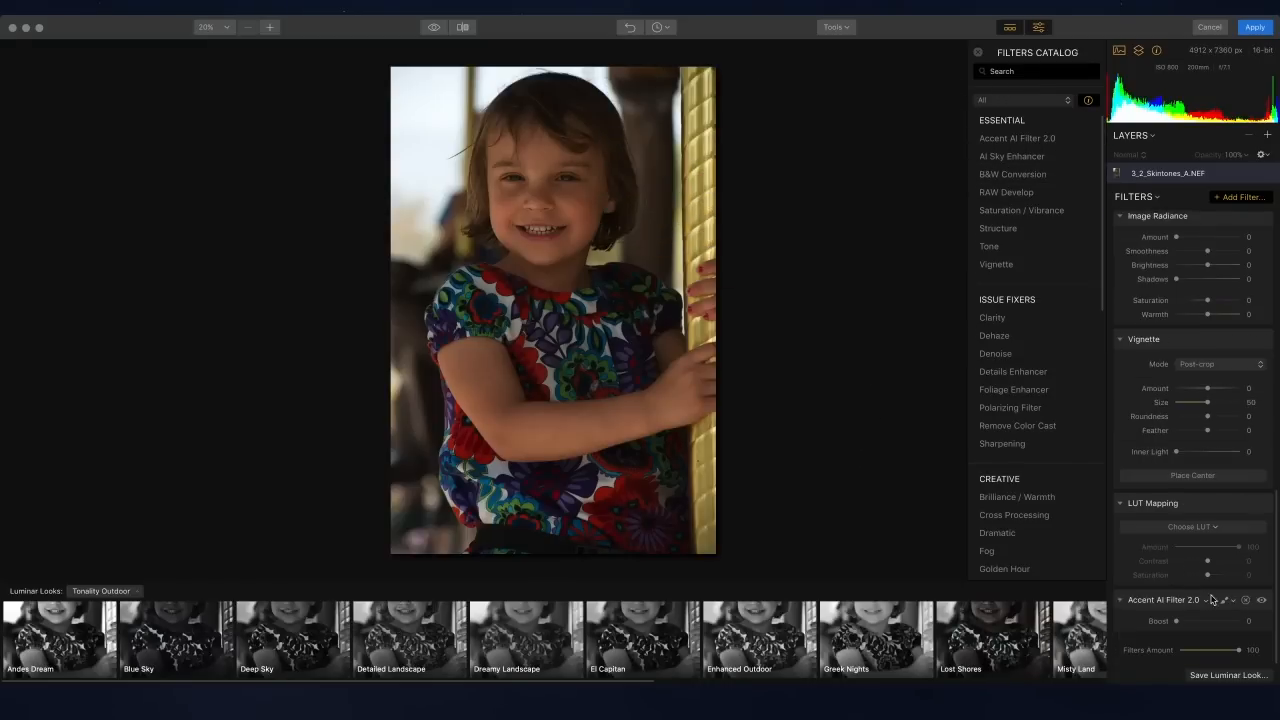
{"action": "scroll", "coordinate": [1210, 430], "scroll_direction": "up", "scroll_amount": 5}
{"action": "scroll", "coordinate": [1183, 210], "scroll_direction": "up", "scroll_amount": 5}
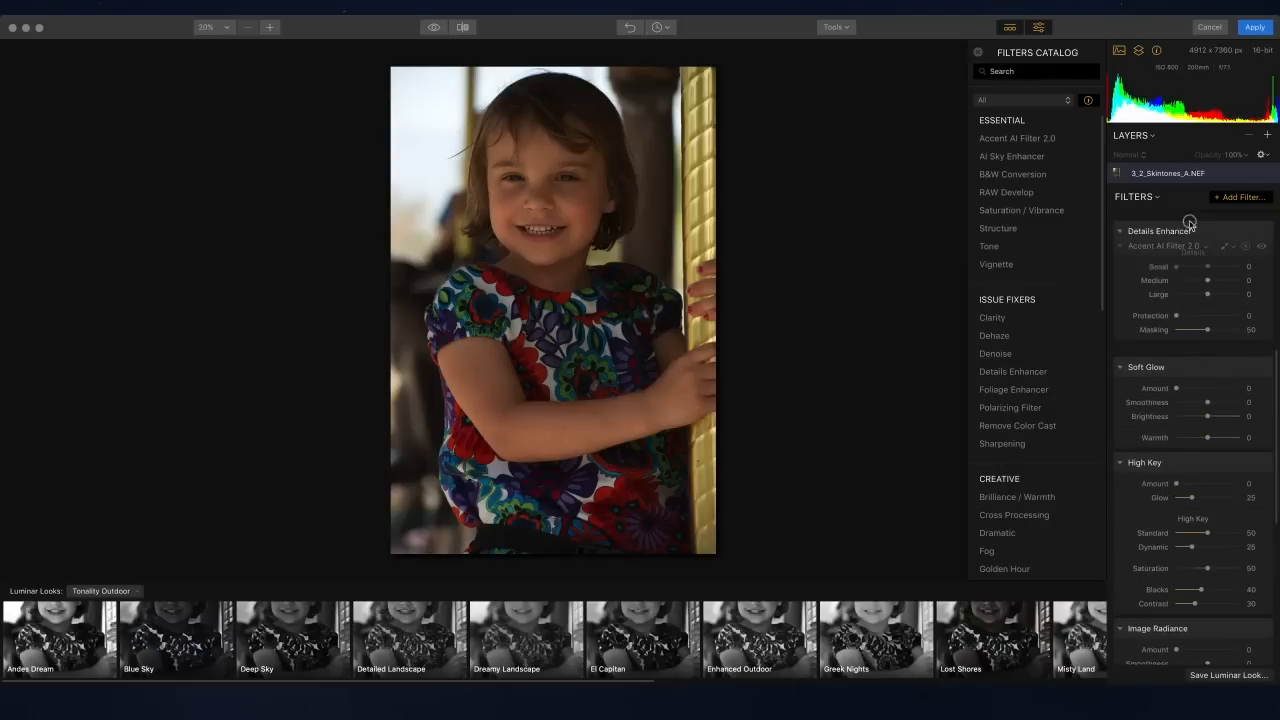
{"action": "scroll", "coordinate": [1180, 205], "scroll_direction": "up", "scroll_amount": 5}
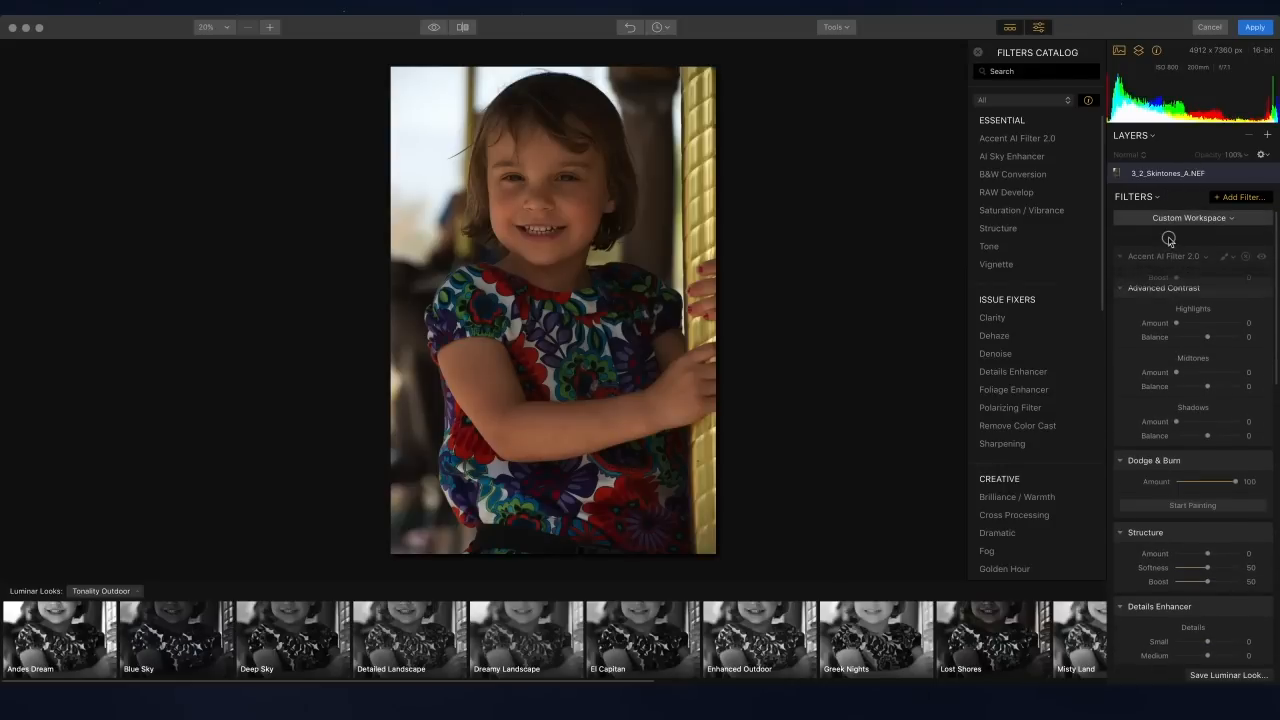
Step: Add the RAW Develop filter at the start of the filter stack, above Accent AI Filter 2.0
{"action": "mouse_move", "coordinate": [1027, 161]}
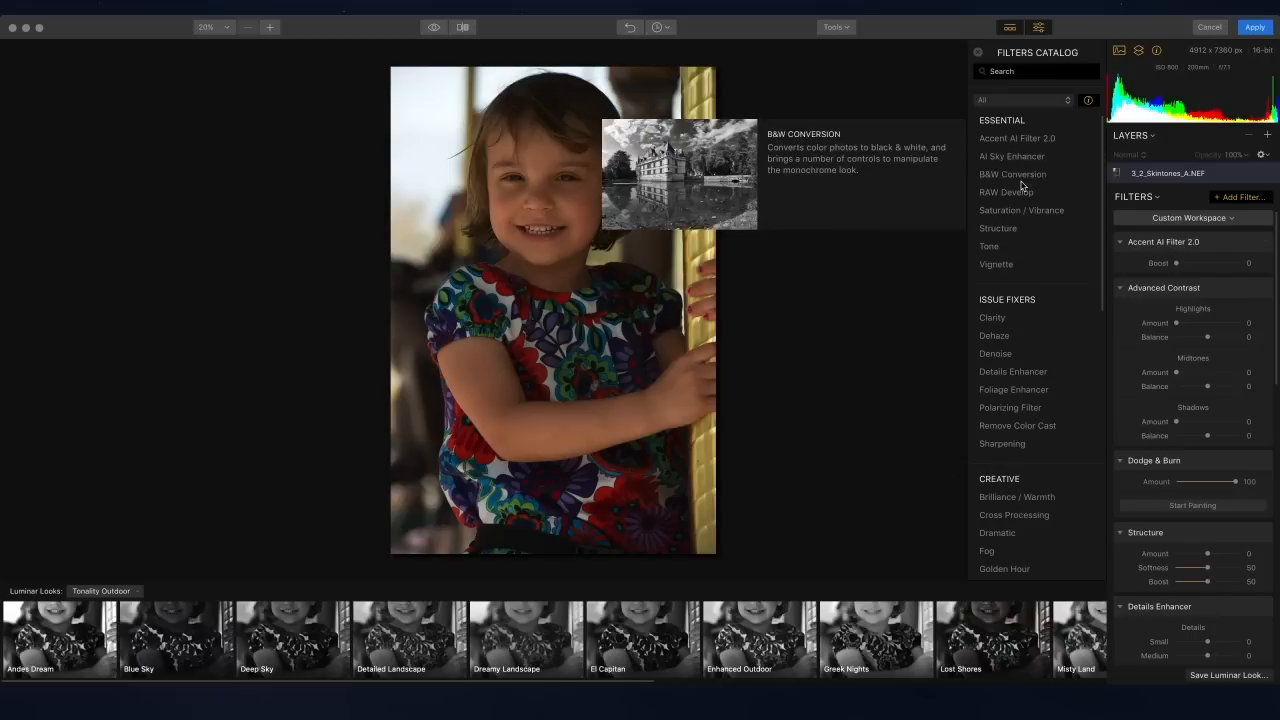
{"action": "mouse_move", "coordinate": [1021, 188]}
{"action": "scroll", "coordinate": [1017, 189], "scroll_direction": "down", "scroll_amount": 2}
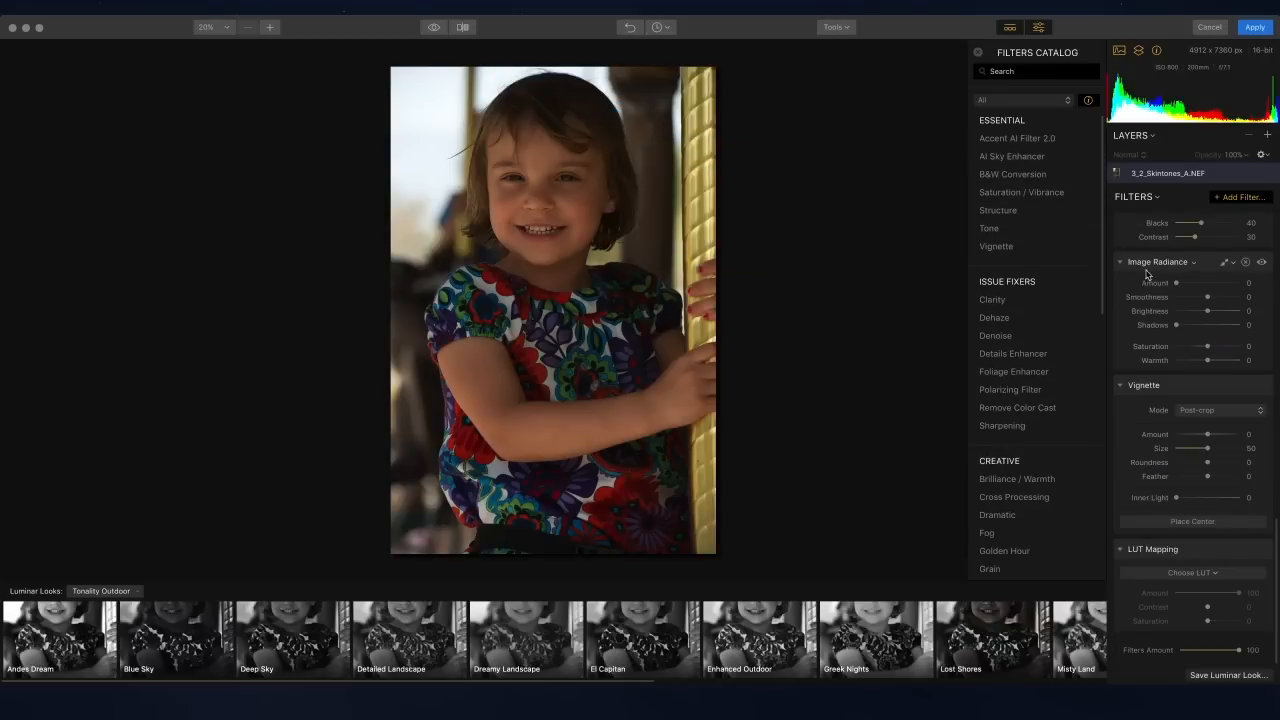
{"action": "scroll", "coordinate": [1193, 480], "scroll_direction": "up", "scroll_amount": 15}
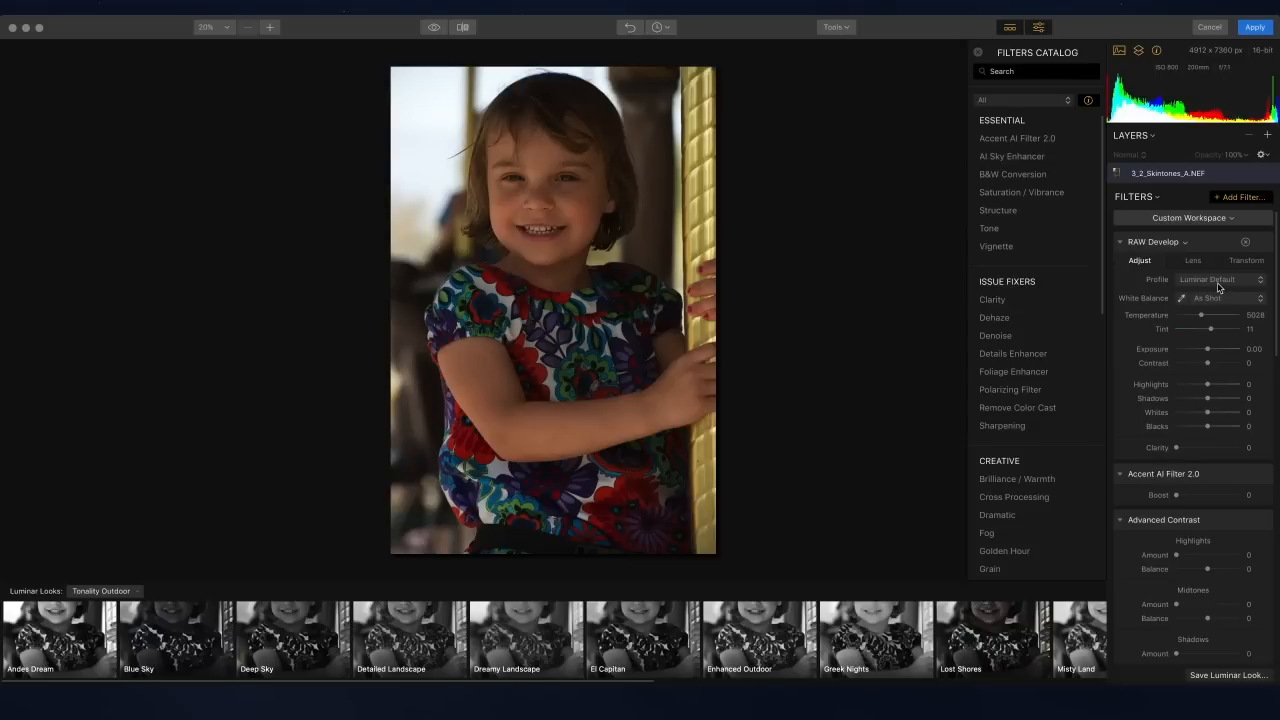
Step: Set the RAW Develop profile to Camera Portrait
{"action": "left_click", "coordinate": [1218, 285]}
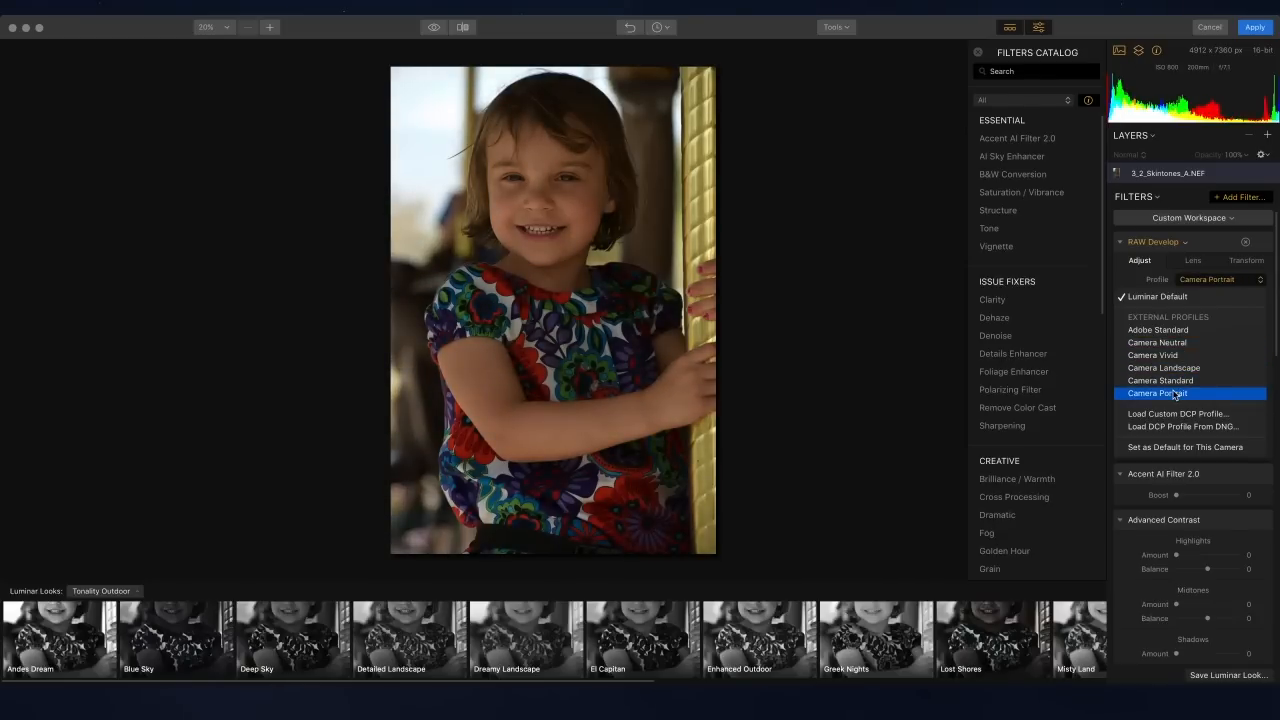
{"action": "left_click", "coordinate": [1175, 394]}
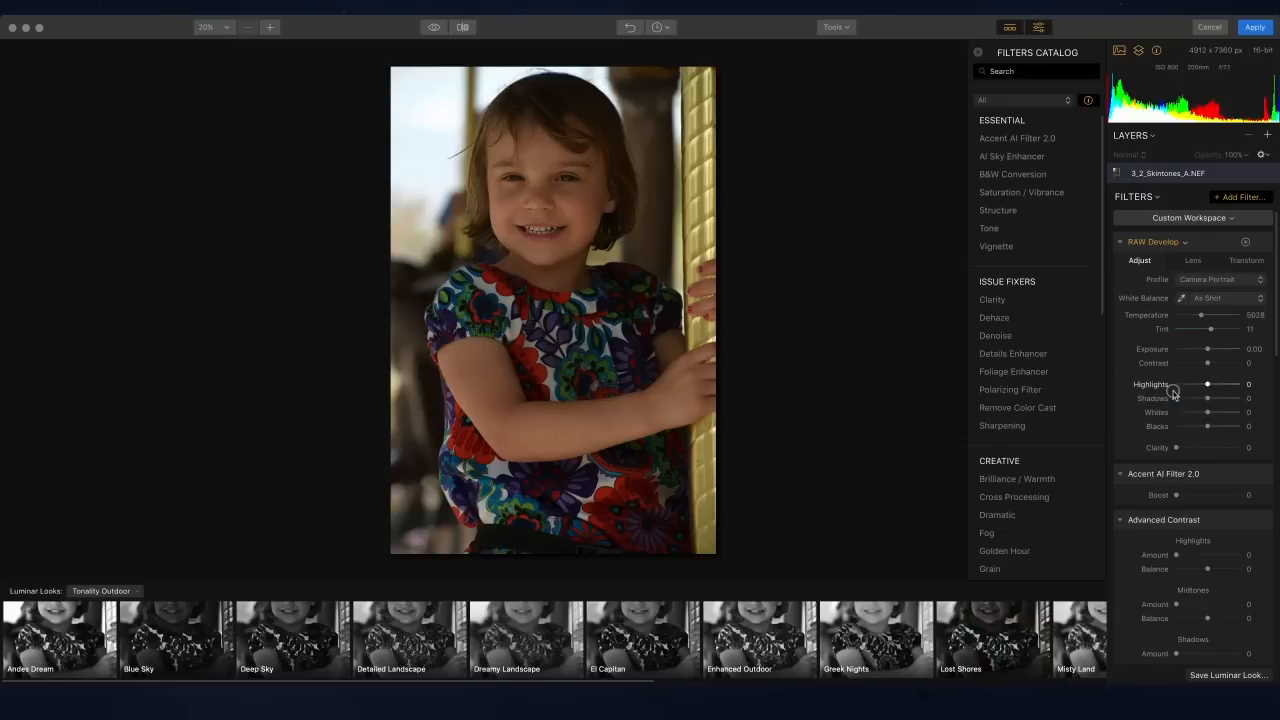
{"action": "left_click", "coordinate": [1227, 284]}
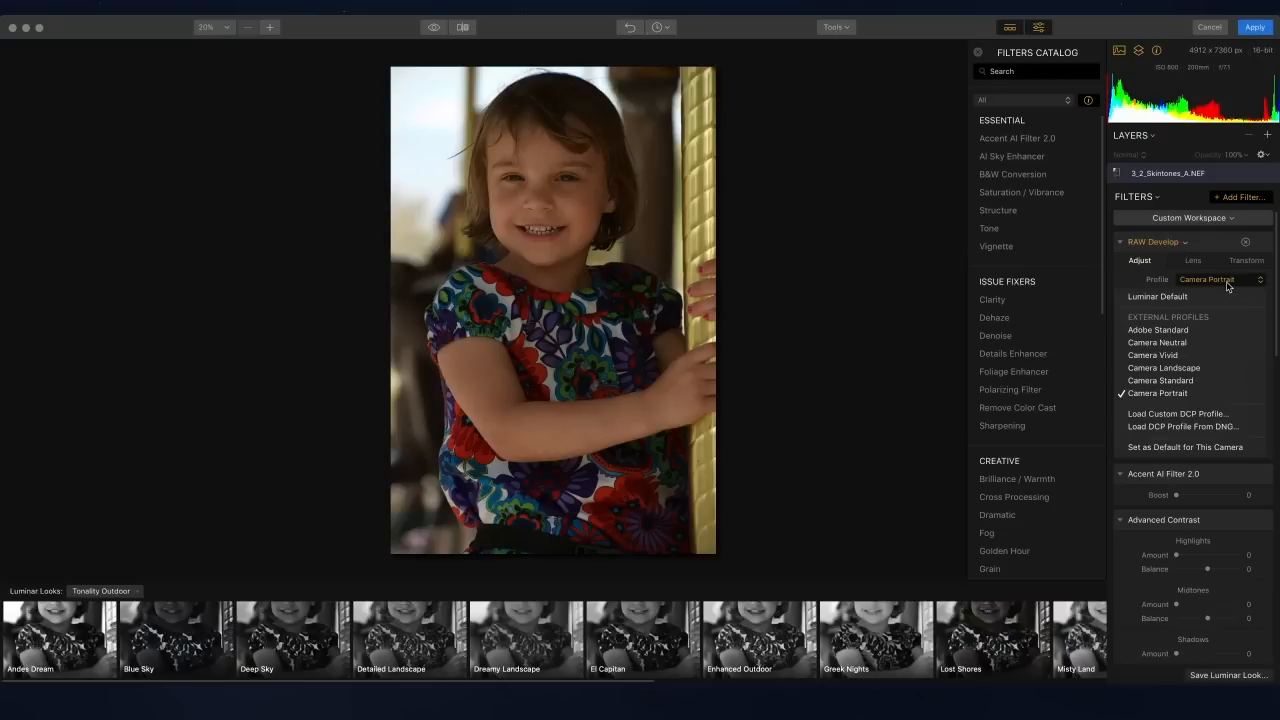
{"action": "left_click", "coordinate": [1139, 284]}
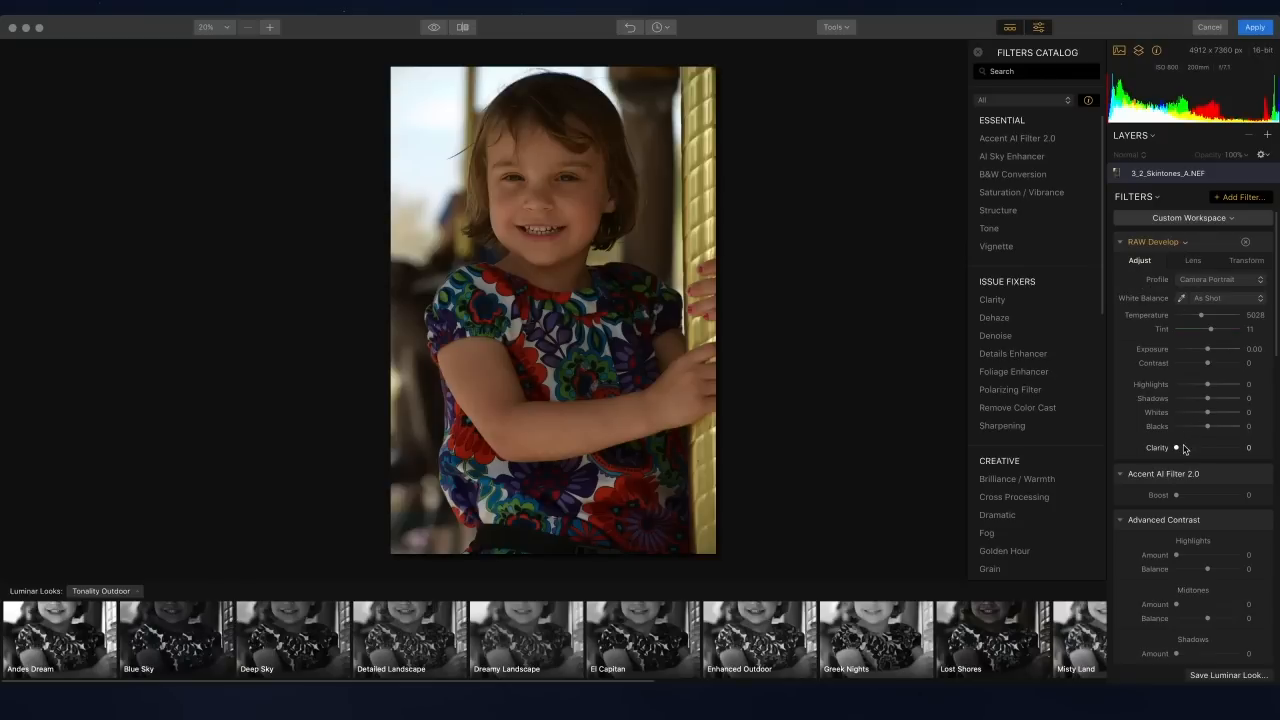
Step: Enable the automatic Lens Distortion and Defringe corrections in the RAW Develop filter, then collapse the filter
{"action": "left_click", "coordinate": [1195, 261]}
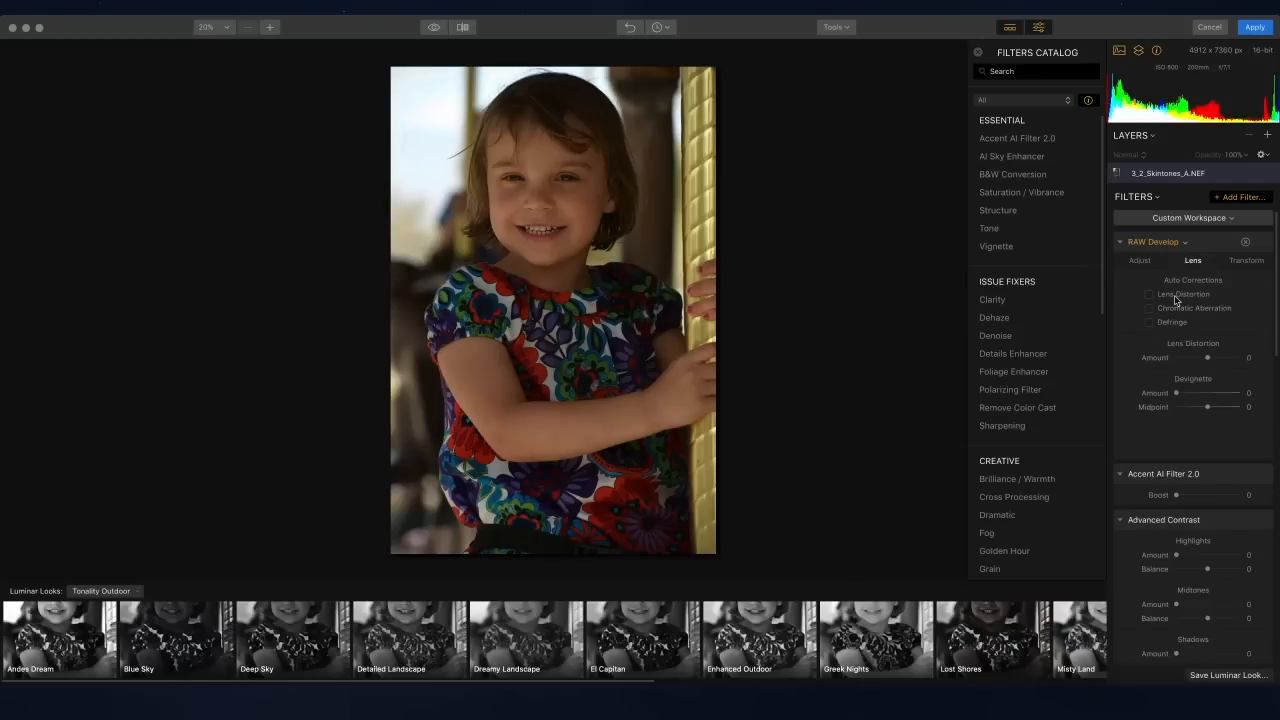
{"action": "left_click", "coordinate": [1176, 300]}
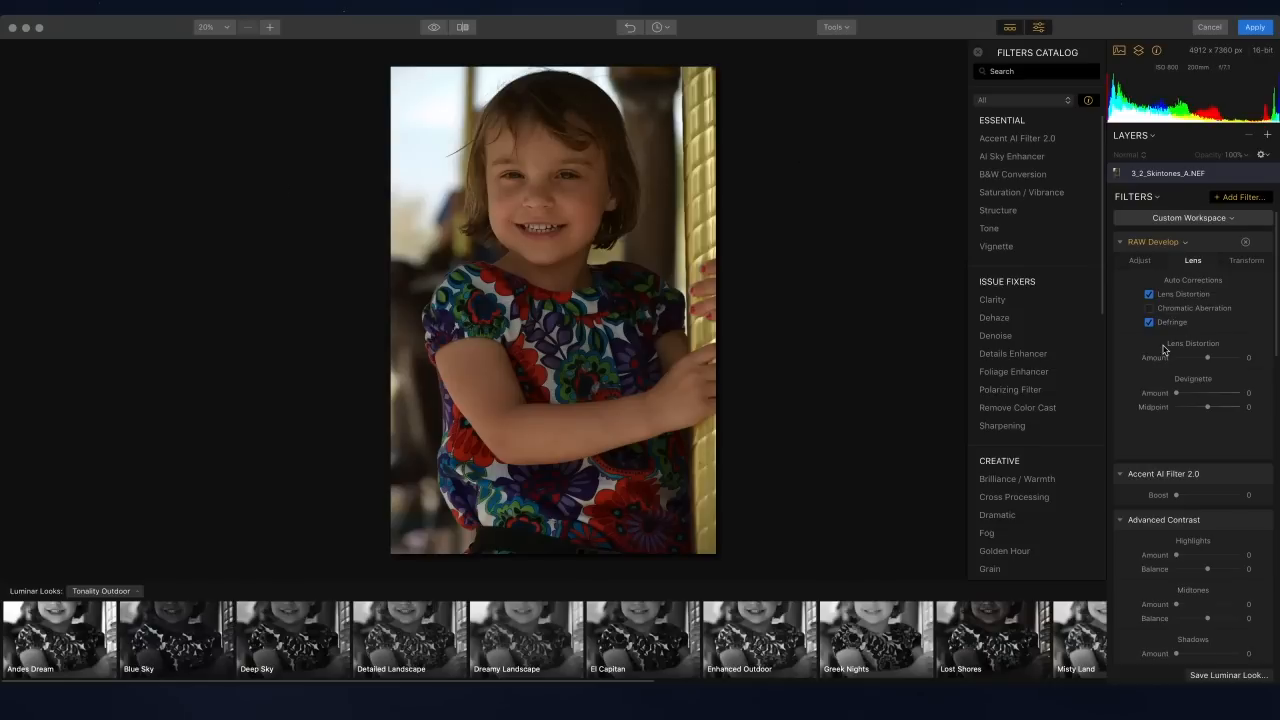
{"action": "left_click", "coordinate": [1122, 246]}
{"action": "left_click_drag", "start_coordinate": [1177, 288], "coordinate": [1144, 298]}
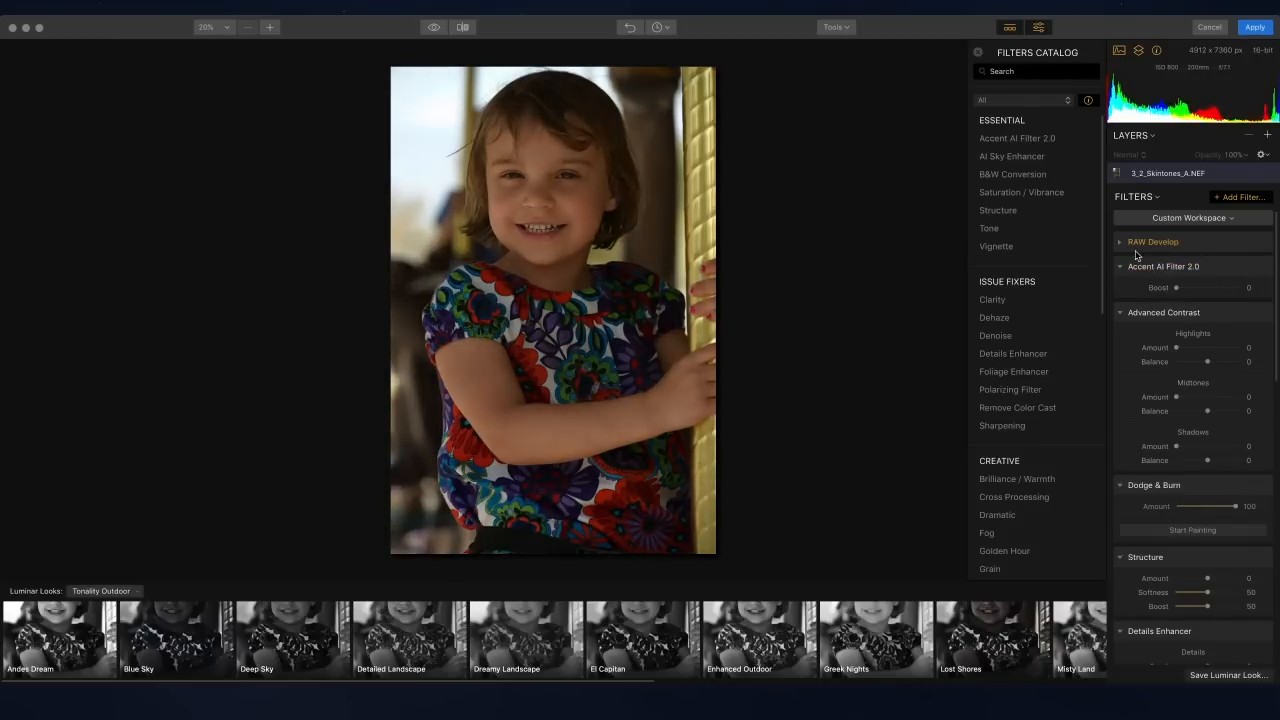
Step: Set Highlights to -100 and Shadows to 65 in the RAW Develop filter and inspect the girl's face
{"action": "left_click", "coordinate": [1120, 243]}
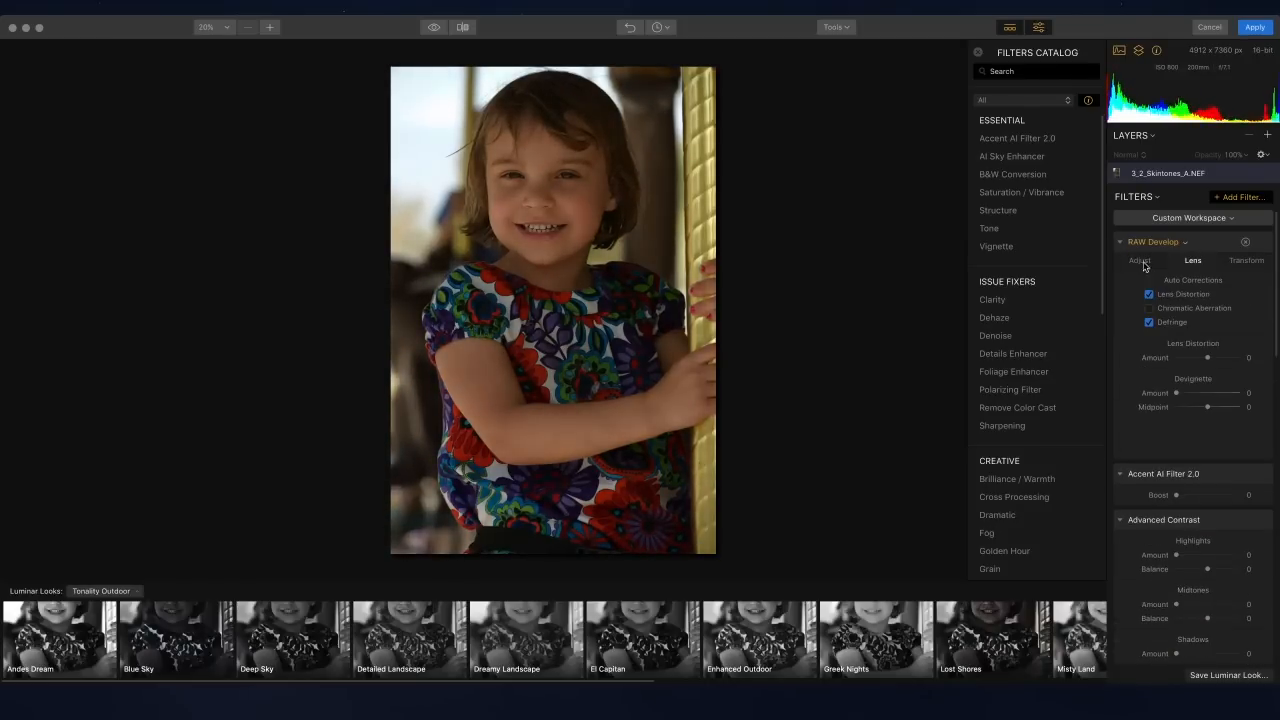
{"action": "left_click", "coordinate": [1143, 264]}
{"action": "mouse_move", "coordinate": [1209, 388]}
{"action": "left_mouse_down"}
{"action": "mouse_move", "coordinate": [1150, 382]}
{"action": "mouse_move", "coordinate": [1231, 400]}
{"action": "left_mouse_up"}
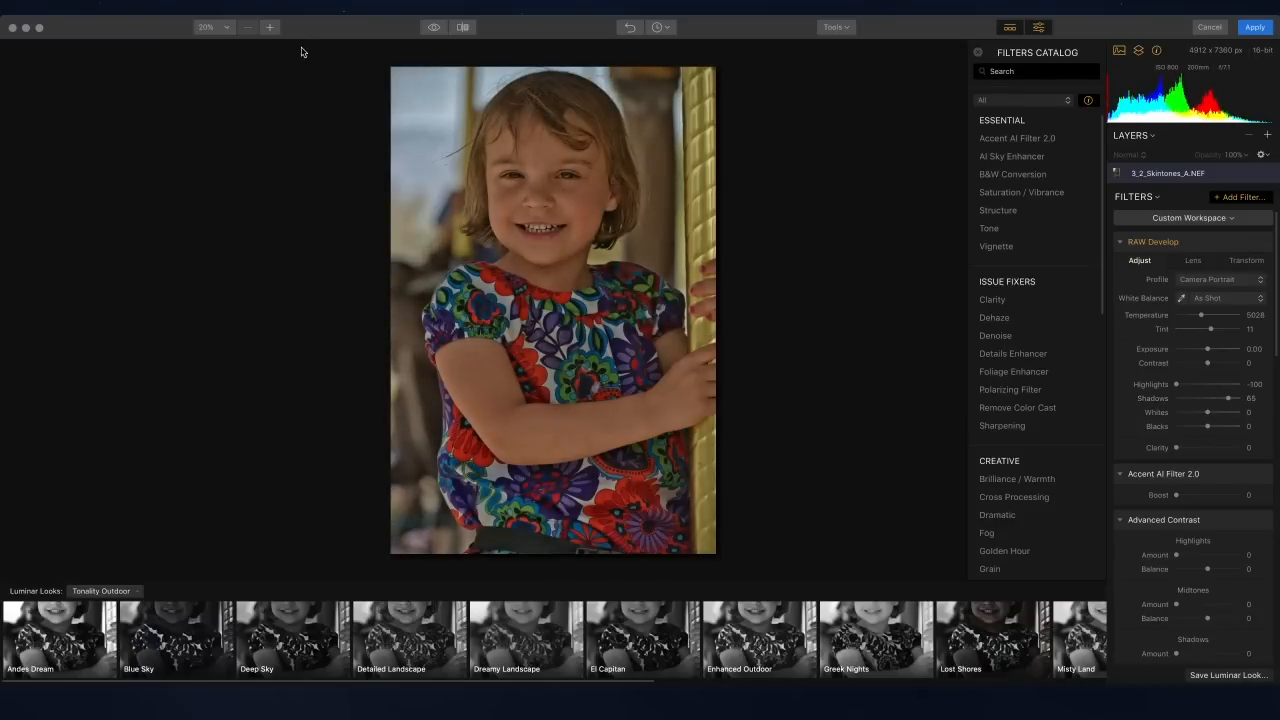
{"action": "left_click", "coordinate": [271, 28]}
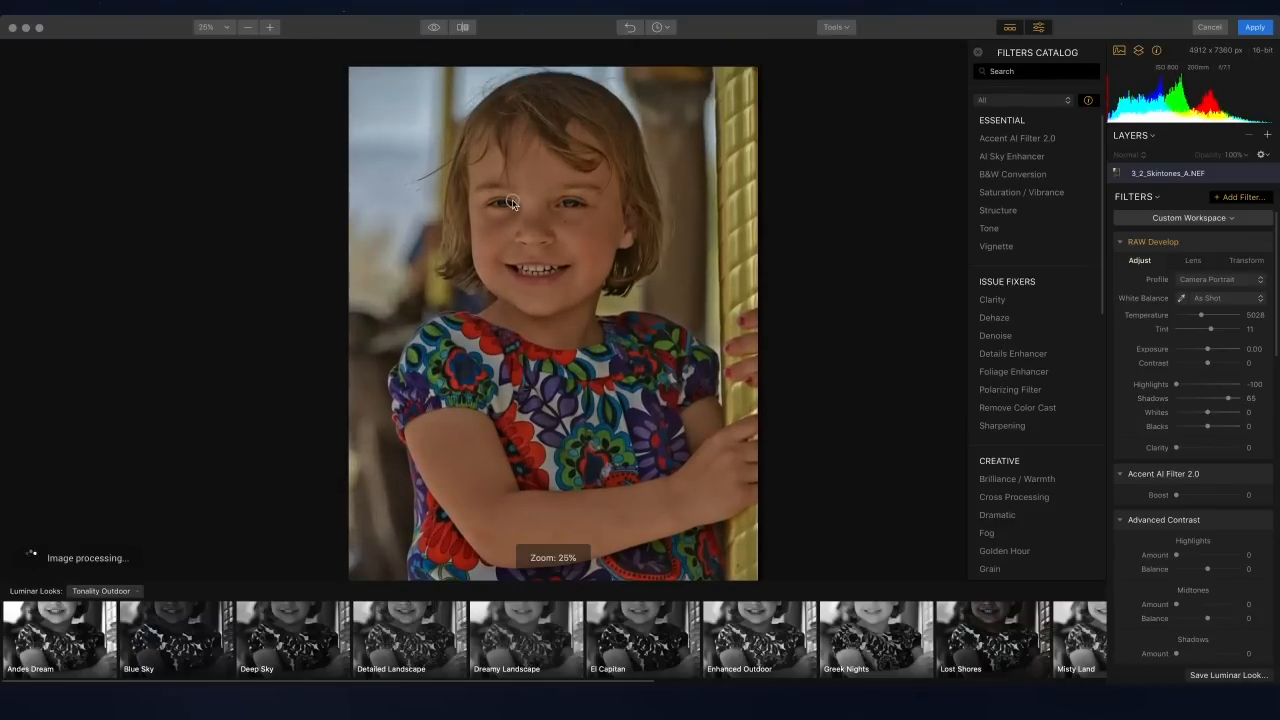
{"action": "left_click", "coordinate": [269, 27]}
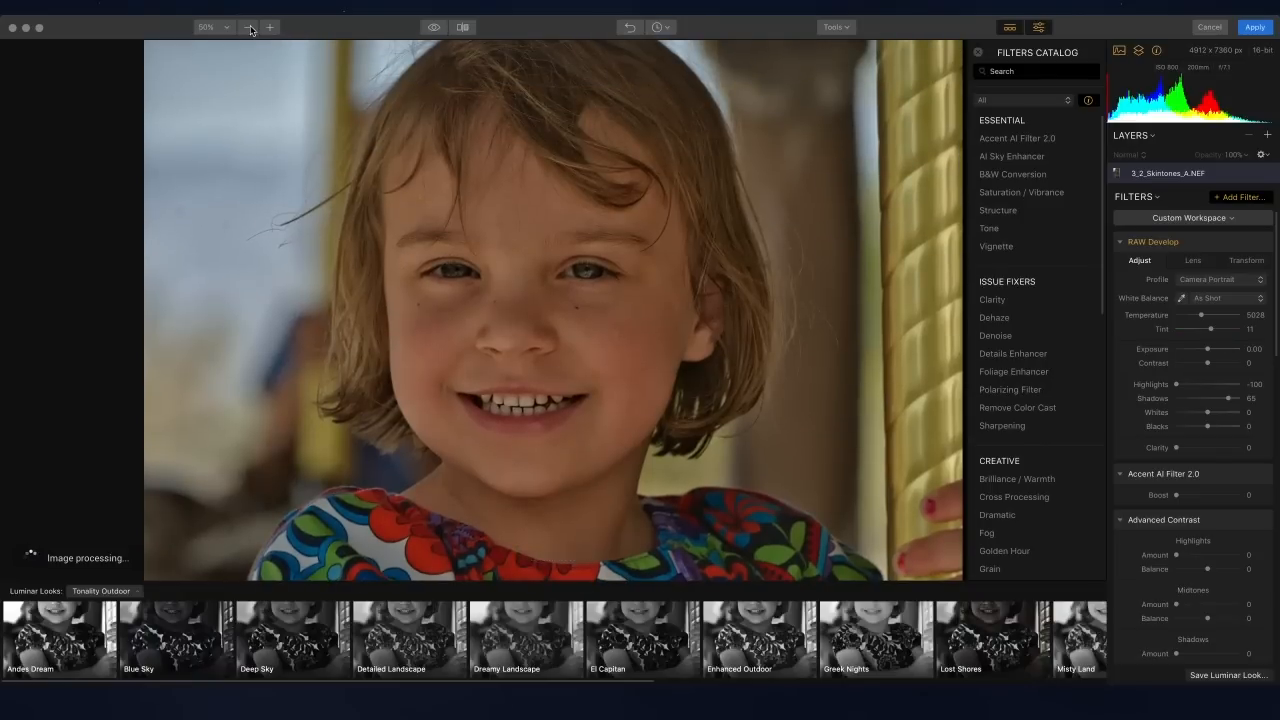
Step: Reset Highlights and Shadows to 0 in the RAW Develop filter and set the Accent AI Filter 2.0 Boost to 68
{"action": "left_click", "coordinate": [247, 28]}
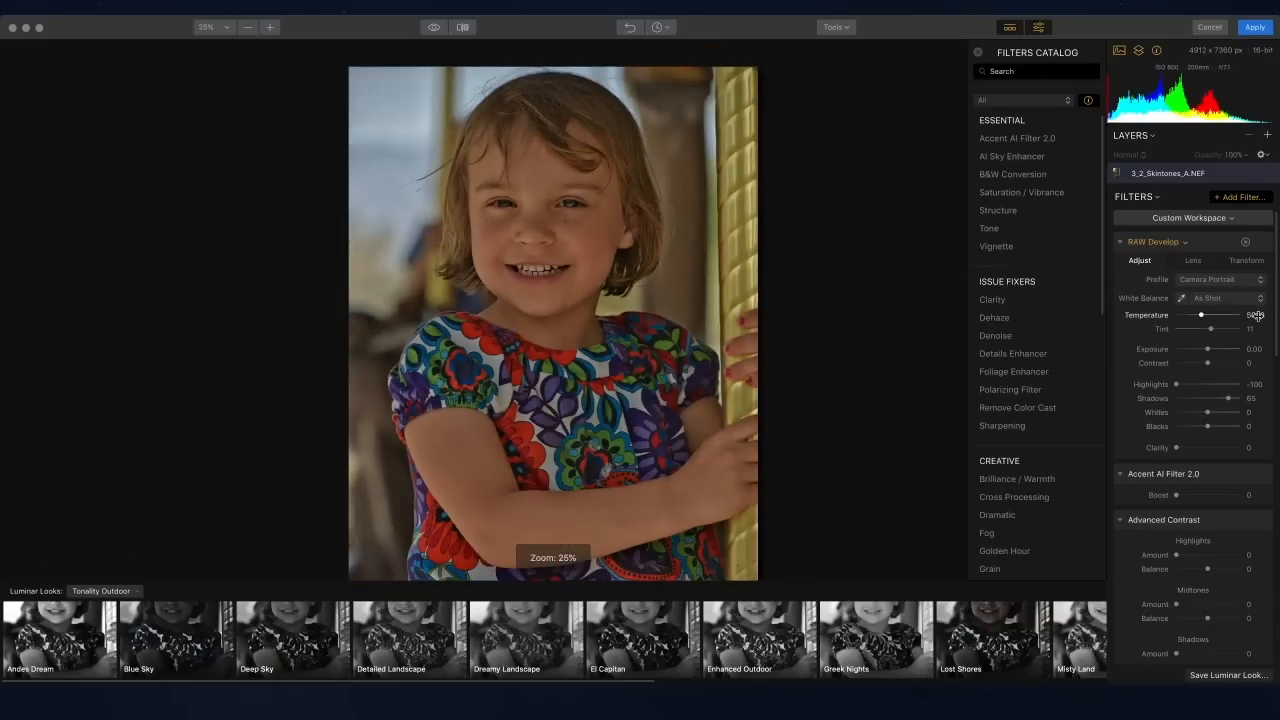
{"action": "double_click", "coordinate": [1176, 384]}
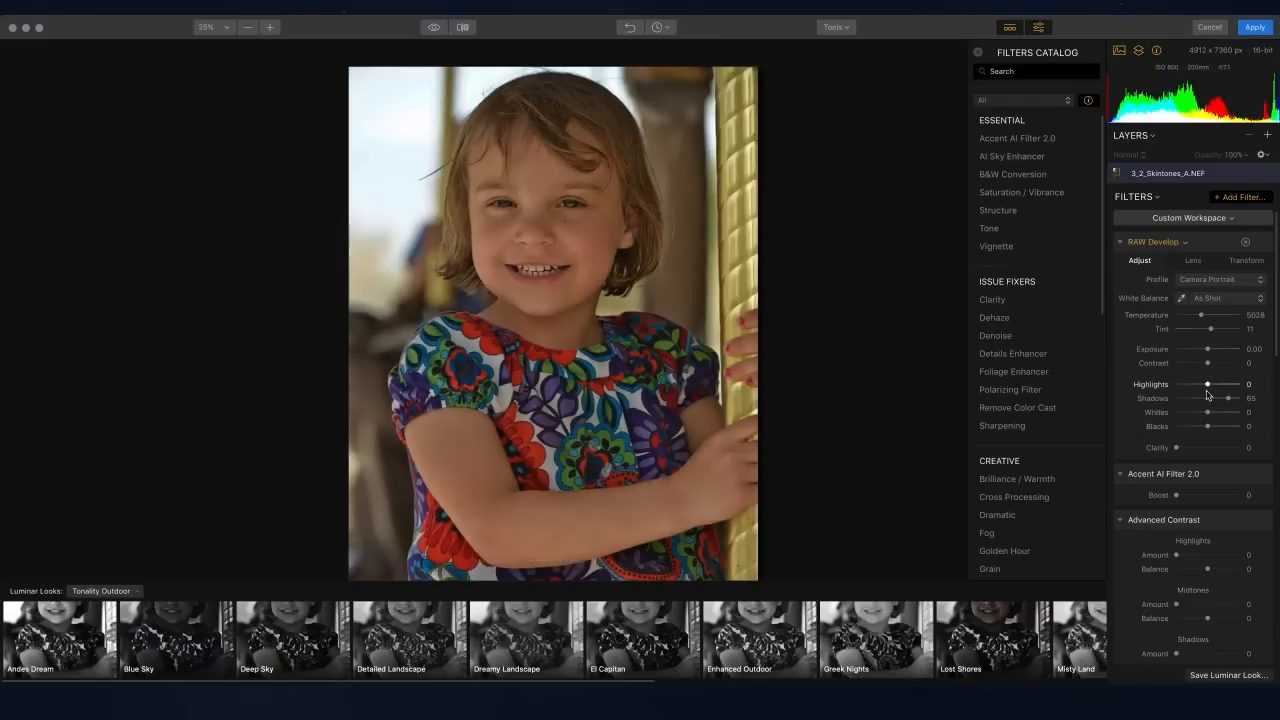
{"action": "double_click", "coordinate": [1229, 399]}
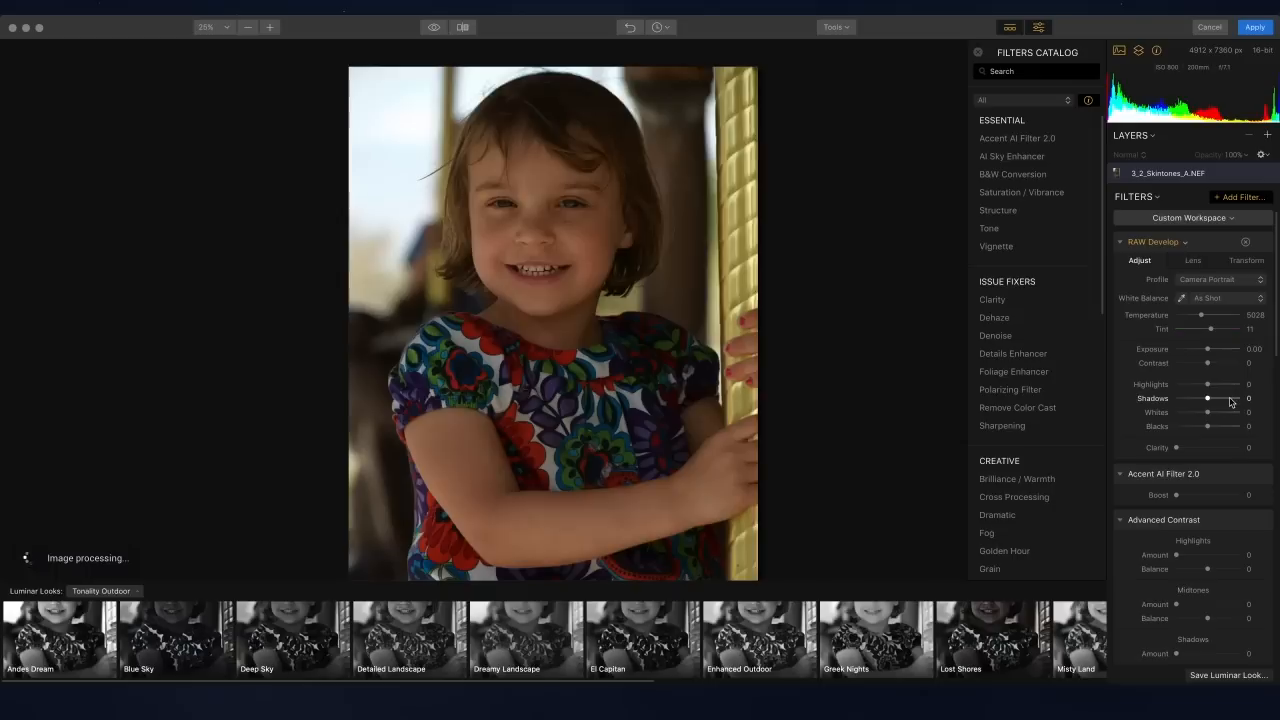
{"action": "left_click", "coordinate": [1122, 243]}
{"action": "left_click_drag", "start_coordinate": [1180, 290], "coordinate": [1217, 274]}
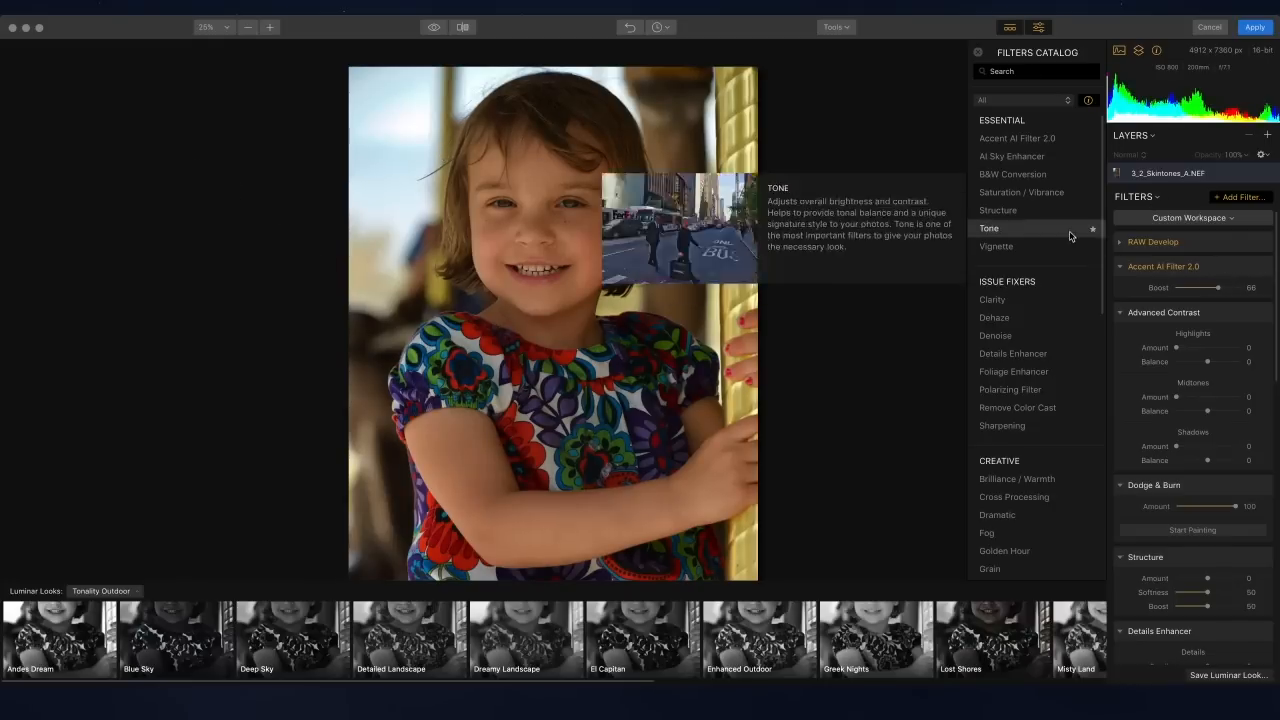
Step: Try the AI Sky Enhancer filter directly below Accent AI Filter 2.0 and remove it from the stack
{"action": "left_click", "coordinate": [1017, 158]}
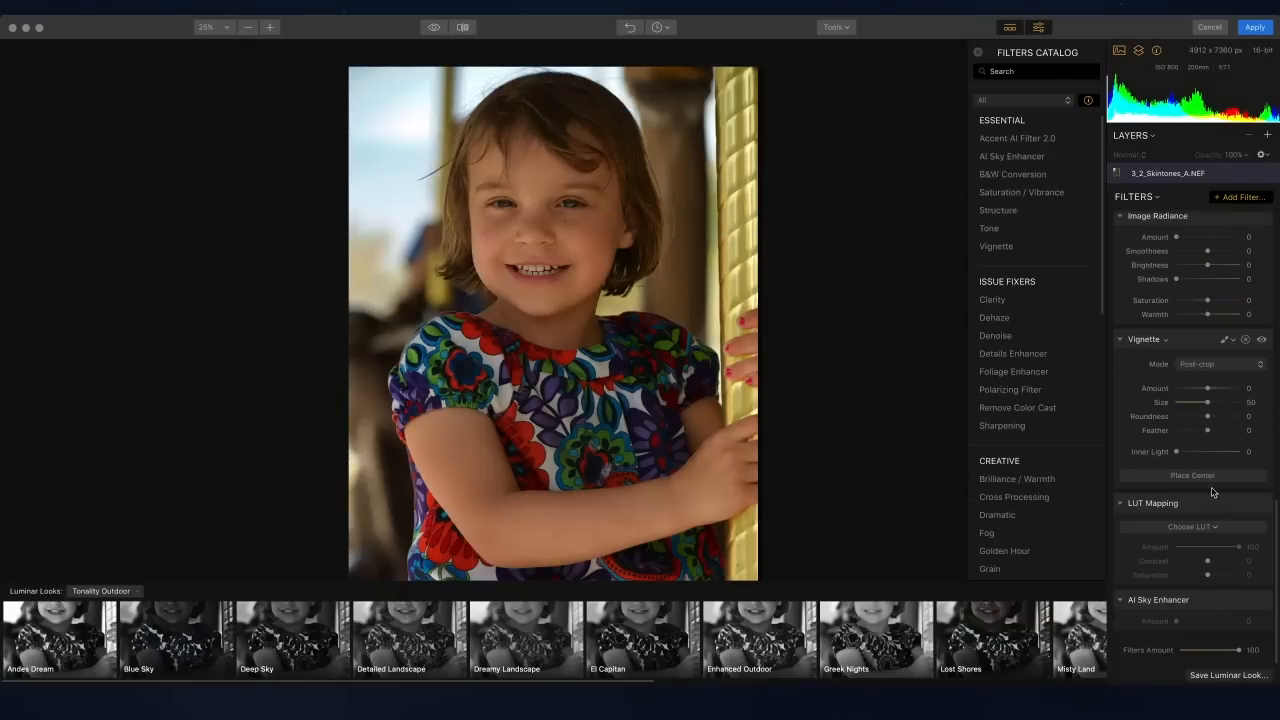
{"action": "mouse_move", "coordinate": [1205, 605]}
{"action": "left_mouse_down"}
{"action": "mouse_move", "coordinate": [1195, 150]}
{"action": "mouse_move", "coordinate": [1203, 326]}
{"action": "mouse_move", "coordinate": [1196, 190]}
{"action": "mouse_move", "coordinate": [1195, 318]}
{"action": "left_mouse_up"}
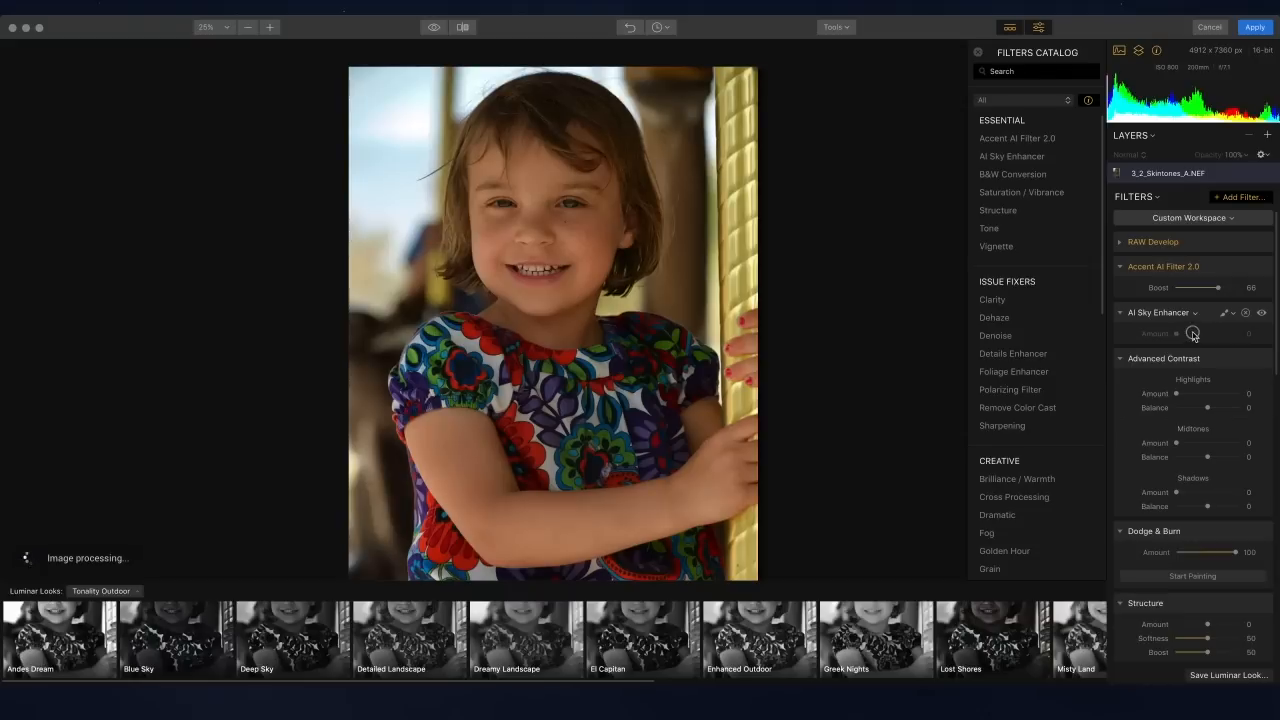
{"action": "left_click", "coordinate": [1245, 314]}
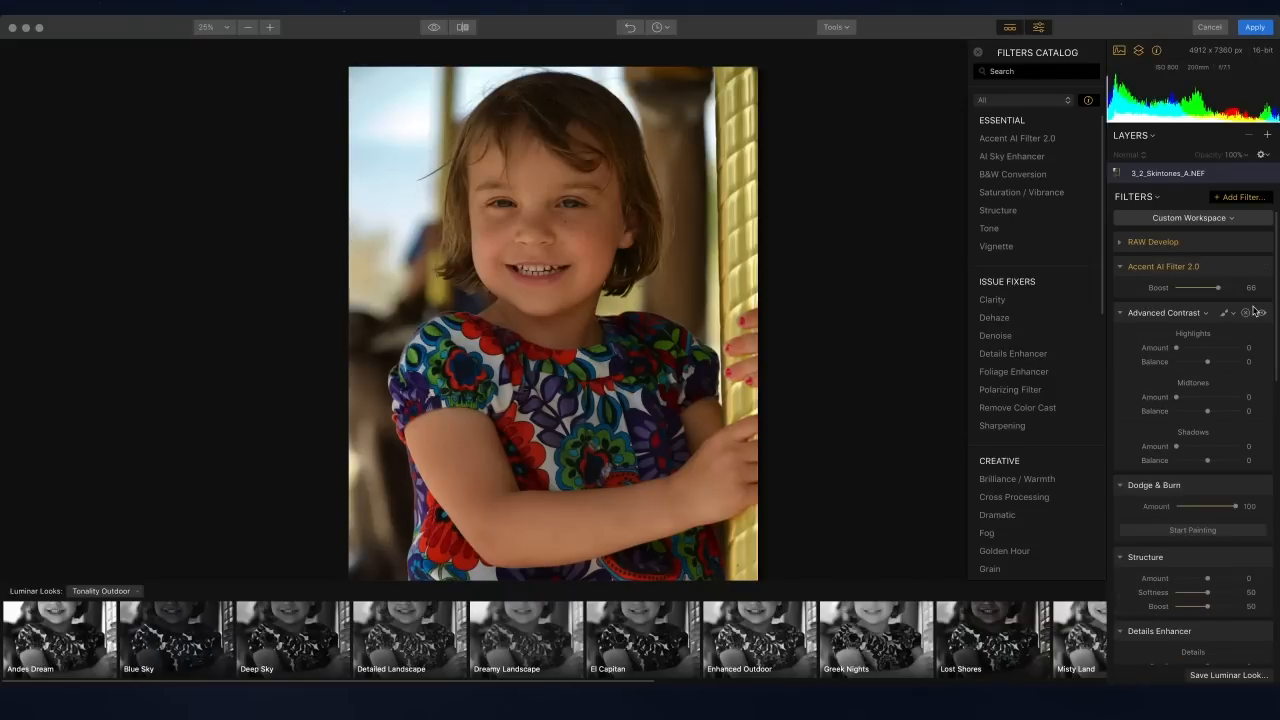
Step: Set the Highlights Amount in the Advanced Contrast filter to about 43 and collapse the finished filters
{"action": "left_click", "coordinate": [1120, 268]}
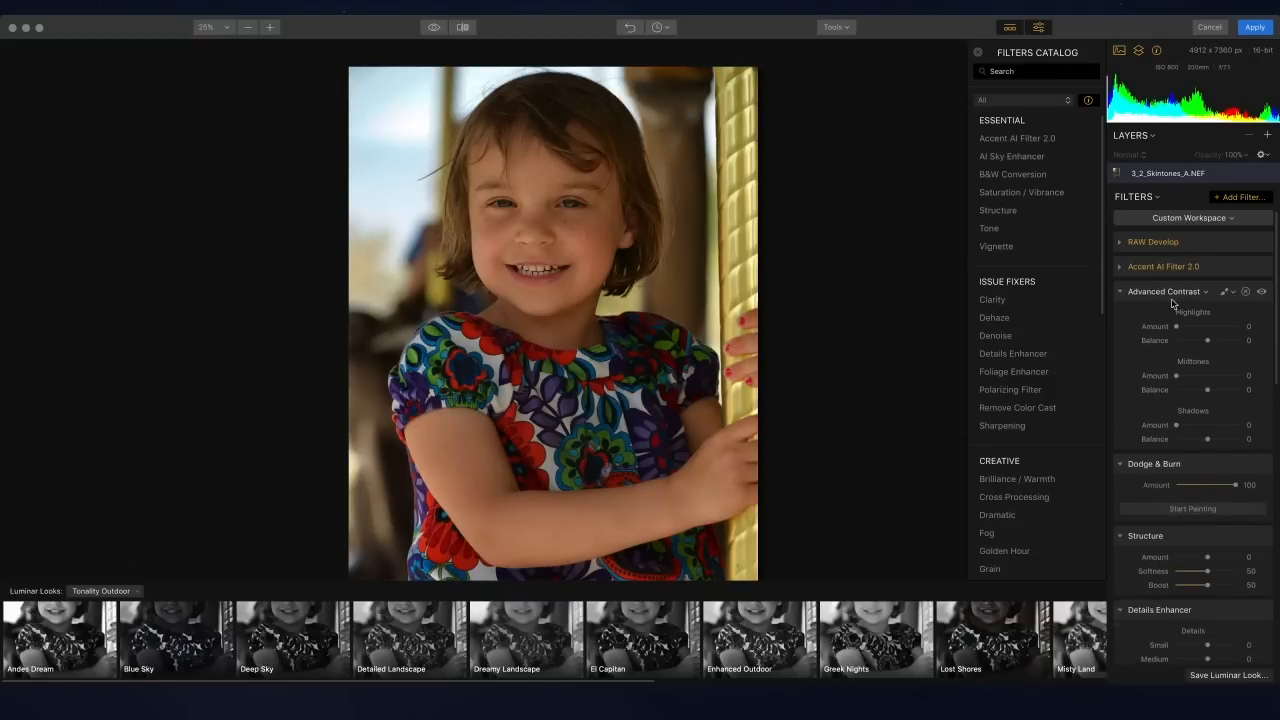
{"action": "left_click_drag", "start_coordinate": [1185, 329], "coordinate": [1192, 326]}
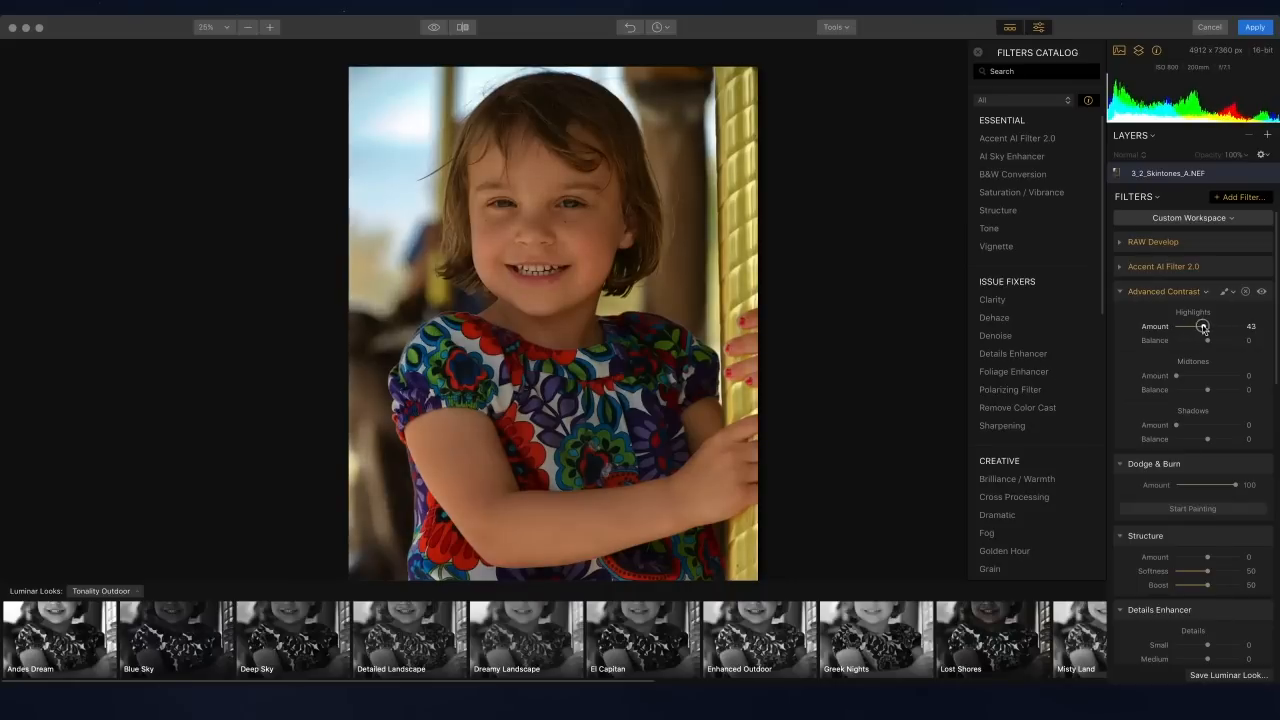
{"action": "left_click", "coordinate": [1121, 292]}
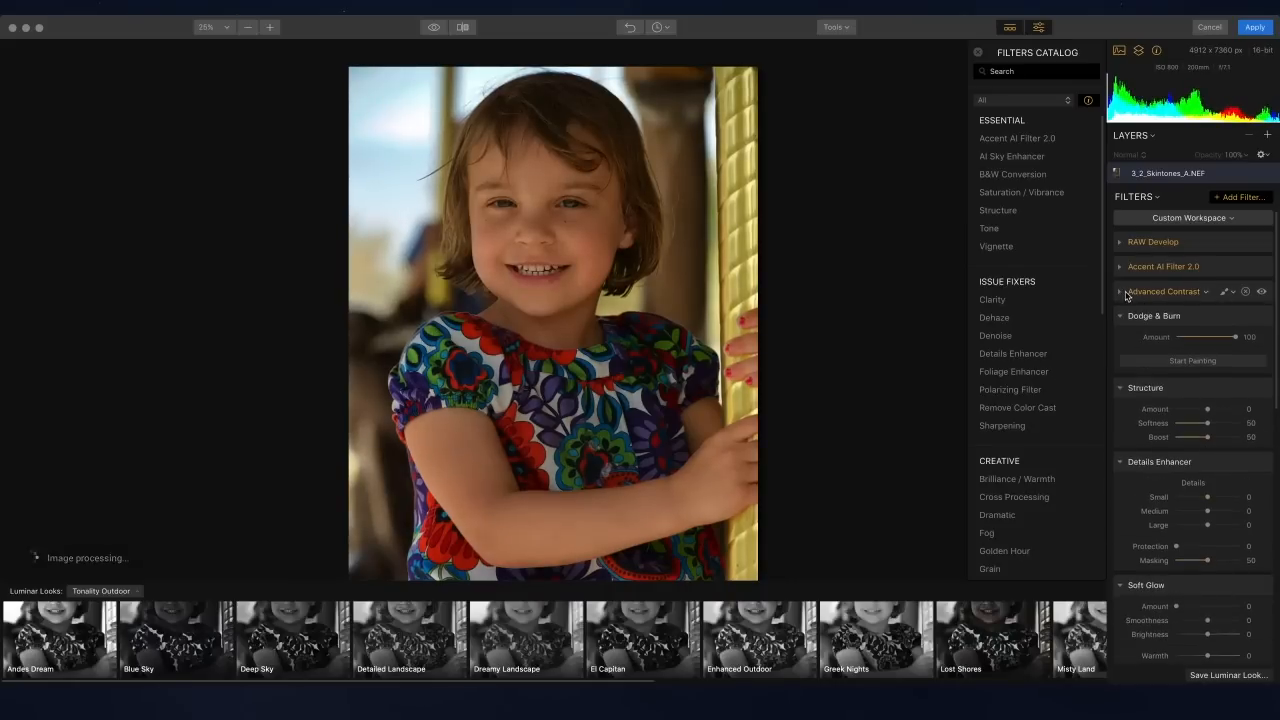
Step: Darken the background beside the girl and the dark post behind her with Dodge & Burn, reducing the brush size to 64 for the post
{"action": "left_click", "coordinate": [1205, 366]}
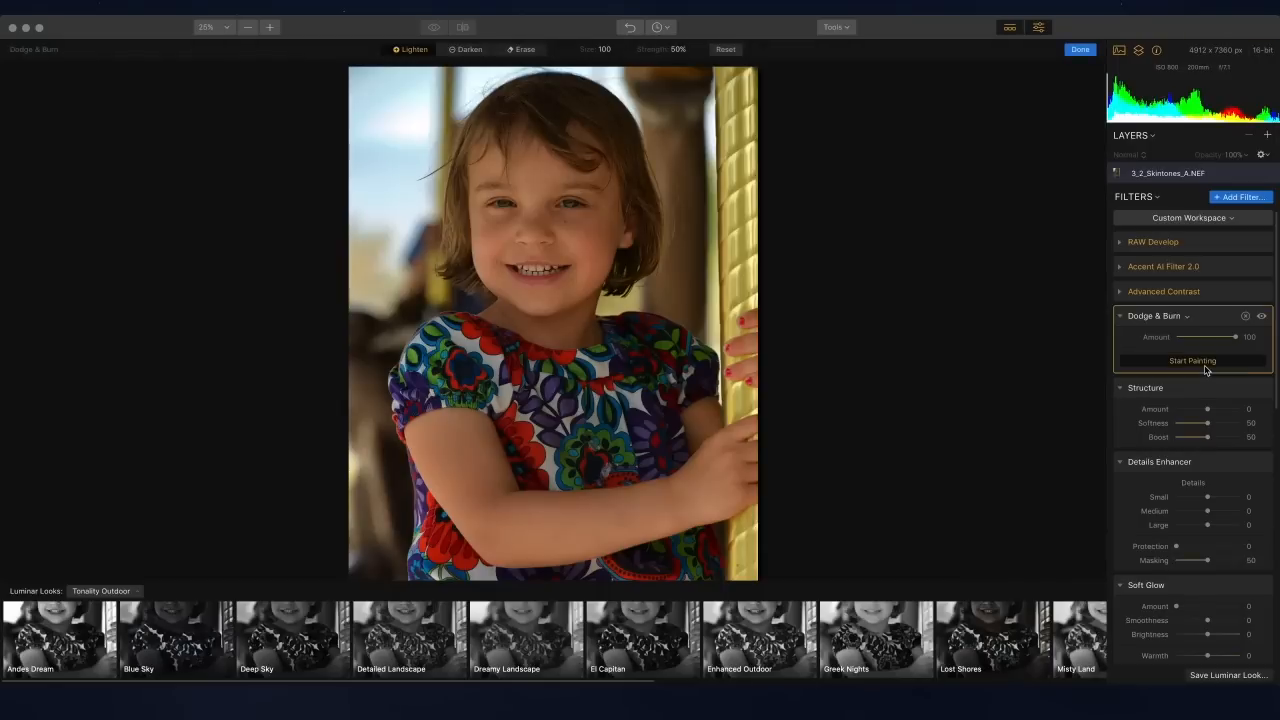
{"action": "left_click", "coordinate": [462, 50]}
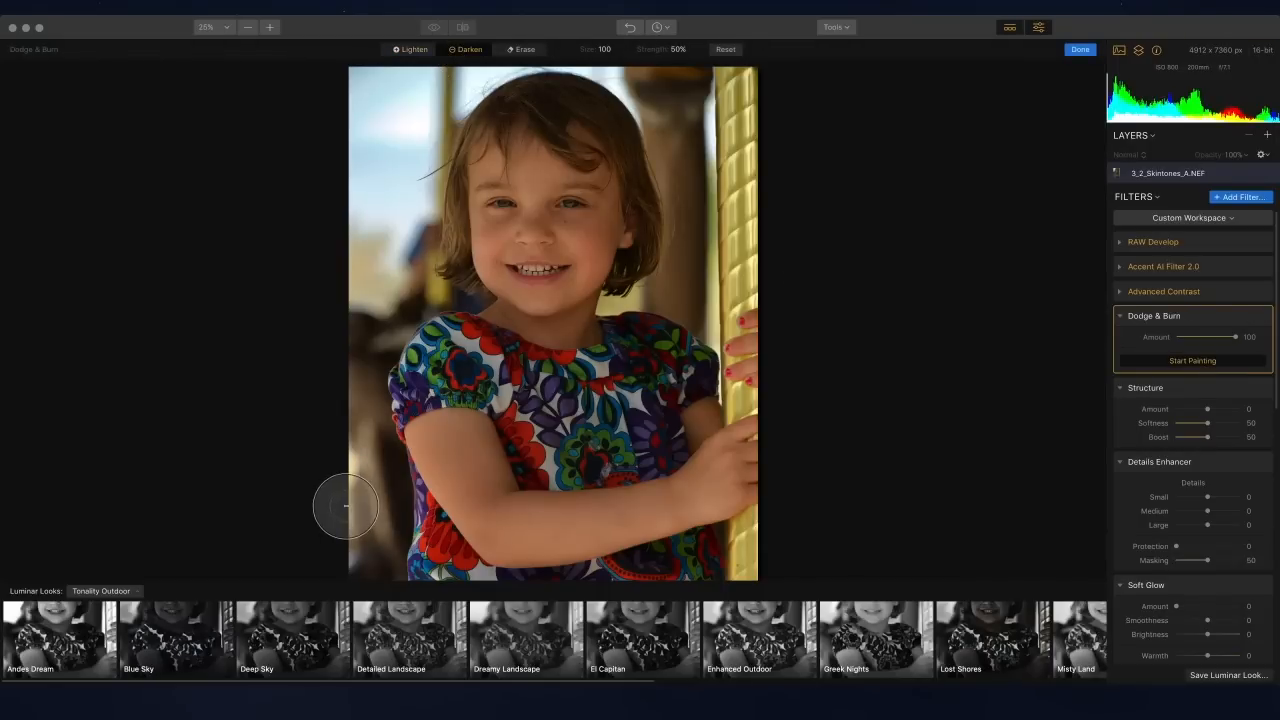
{"action": "mouse_move", "coordinate": [367, 496]}
{"action": "left_mouse_down"}
{"action": "mouse_move", "coordinate": [358, 554]}
{"action": "mouse_move", "coordinate": [357, 423]}
{"action": "mouse_move", "coordinate": [351, 561]}
{"action": "mouse_move", "coordinate": [334, 337]}
{"action": "mouse_move", "coordinate": [346, 560]}
{"action": "mouse_move", "coordinate": [350, 392]}
{"action": "mouse_move", "coordinate": [329, 566]}
{"action": "mouse_move", "coordinate": [363, 419]}
{"action": "left_mouse_up"}
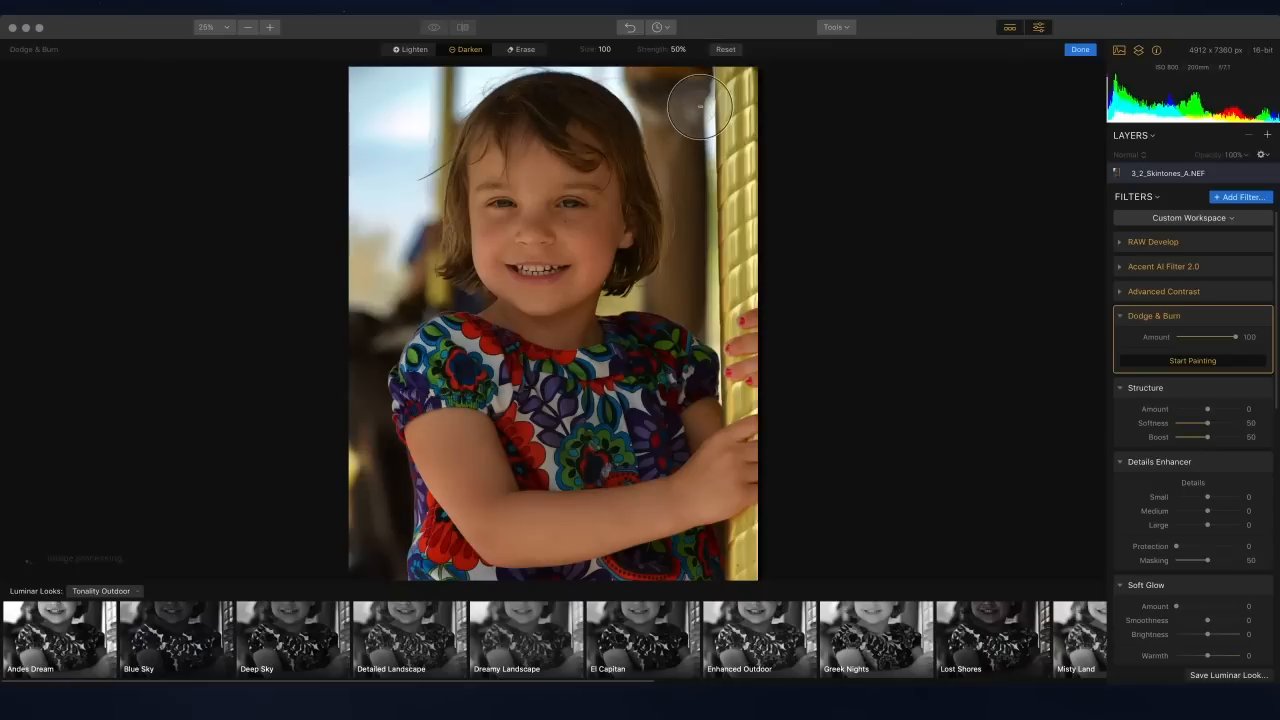
{"action": "key", "text": "bracketleft"}
{"action": "key", "text": "bracketleft"}
{"action": "key", "text": "bracketleft"}
{"action": "key", "text": "bracketleft"}
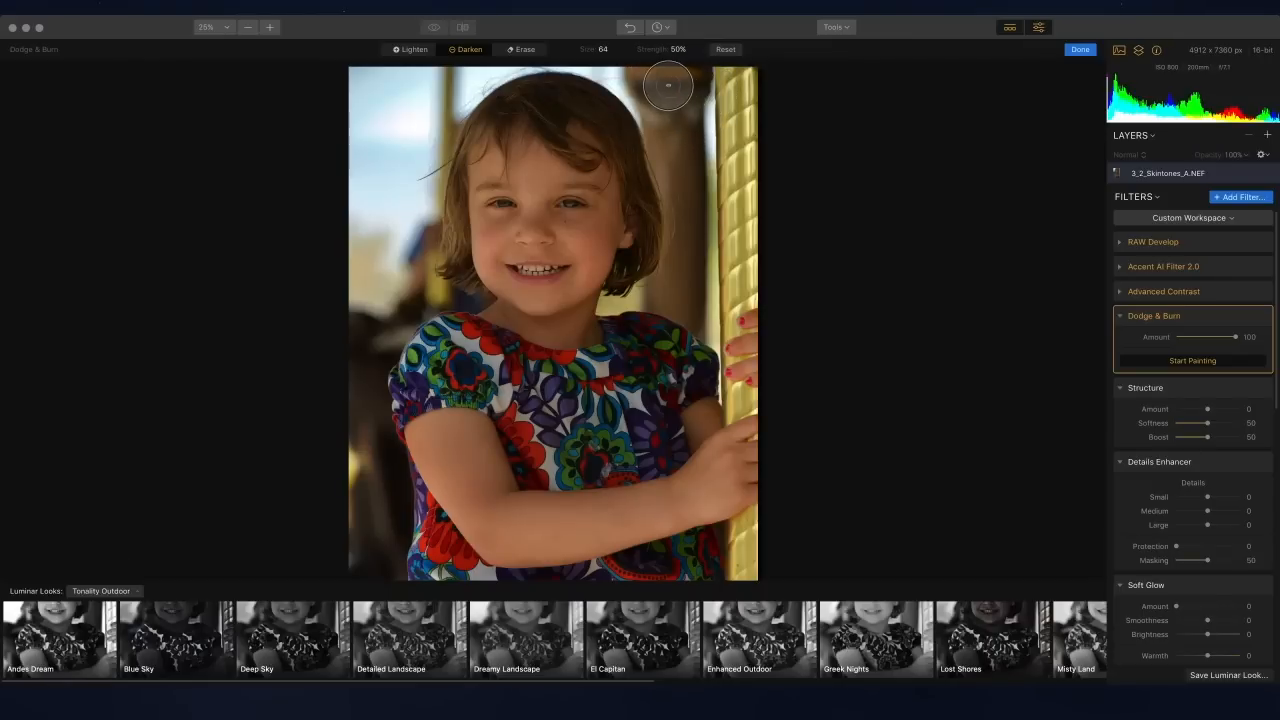
{"action": "mouse_move", "coordinate": [685, 158]}
{"action": "left_mouse_down"}
{"action": "mouse_move", "coordinate": [681, 304]}
{"action": "mouse_move", "coordinate": [680, 286]}
{"action": "left_mouse_up"}
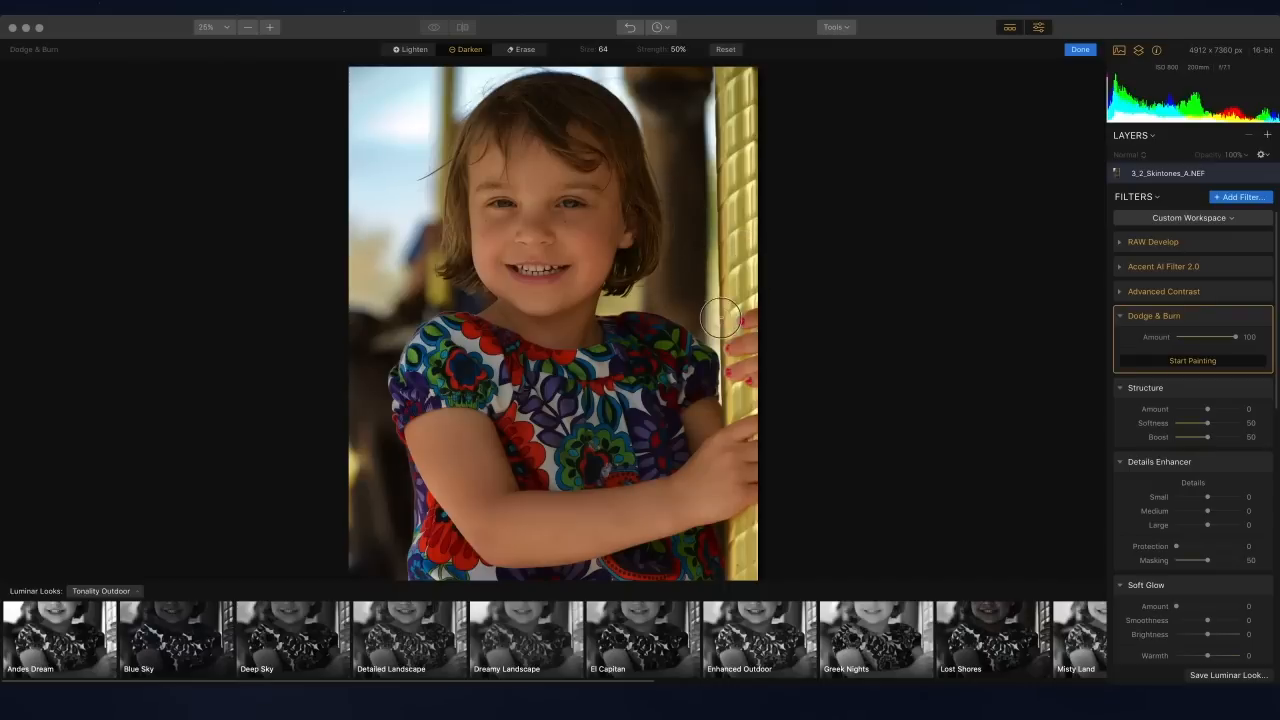
Step: Lighten the girl's arm with the Dodge & Burn brush at size 64 and 50% strength
{"action": "left_click", "coordinate": [412, 49]}
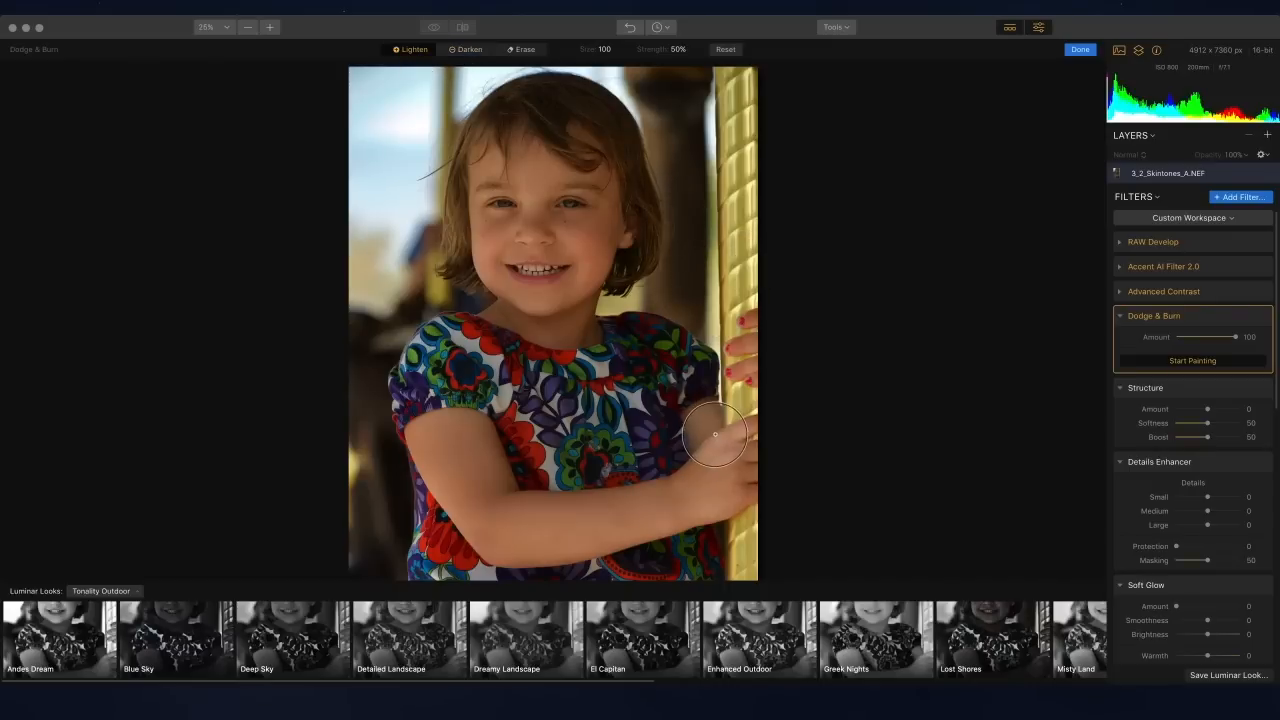
{"action": "key", "text": "bracketleft"}
{"action": "key", "text": "bracketleft"}
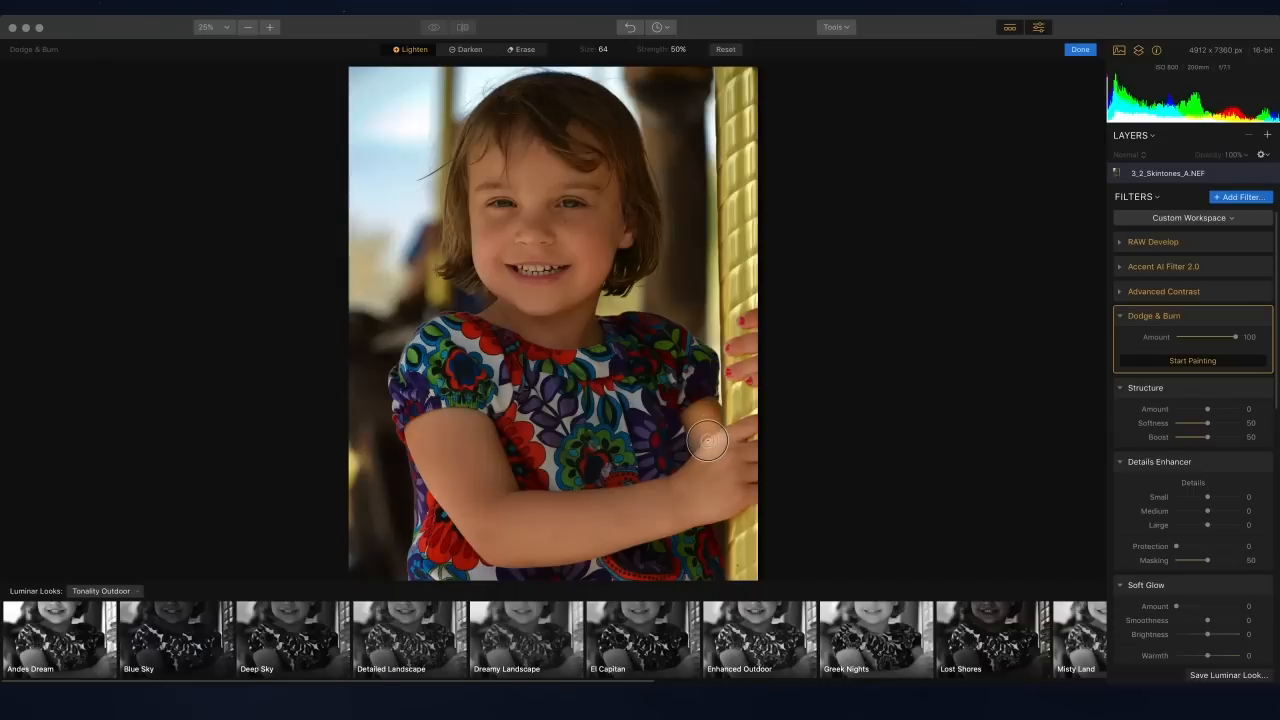
{"action": "mouse_move", "coordinate": [647, 501]}
{"action": "left_mouse_down"}
{"action": "mouse_move", "coordinate": [729, 477]}
{"action": "mouse_move", "coordinate": [679, 503]}
{"action": "mouse_move", "coordinate": [519, 523]}
{"action": "mouse_move", "coordinate": [456, 450]}
{"action": "mouse_move", "coordinate": [471, 492]}
{"action": "mouse_move", "coordinate": [518, 520]}
{"action": "left_mouse_up"}
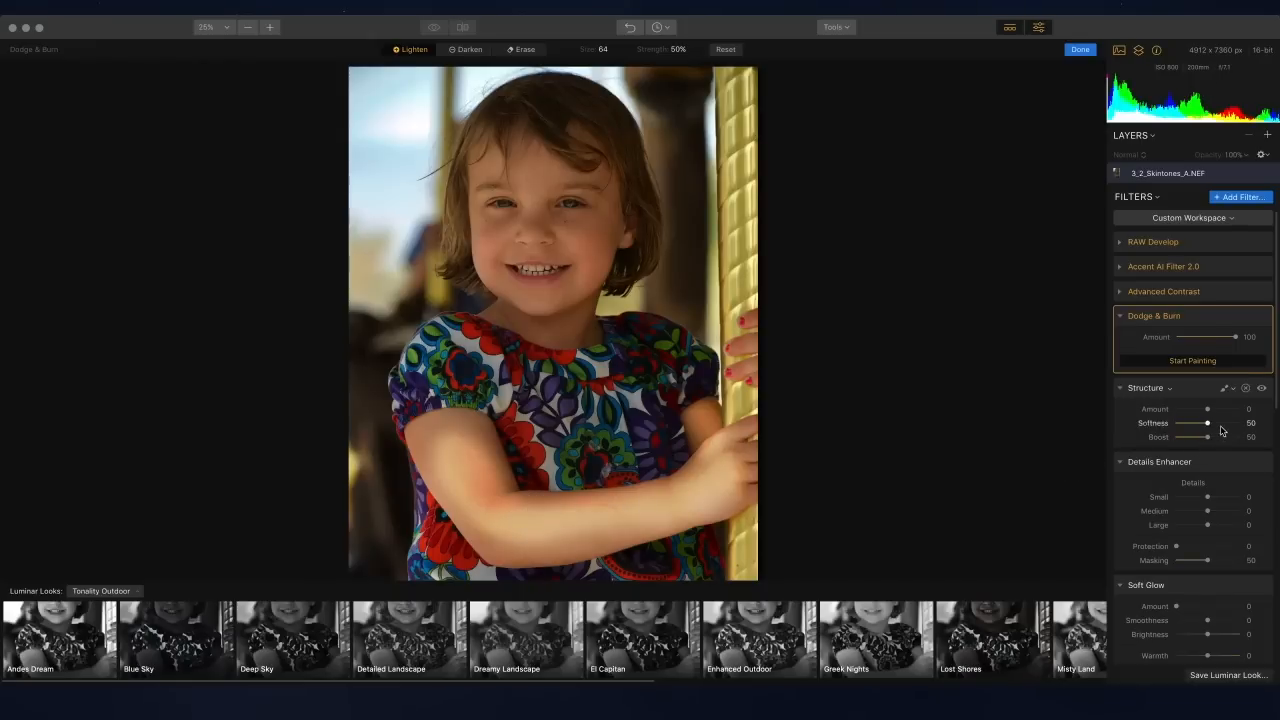
Step: Set the Dodge & Burn Amount to 28 and compare the photo with the filter off and on
{"action": "left_click_drag", "start_coordinate": [1234, 339], "coordinate": [1190, 341]}
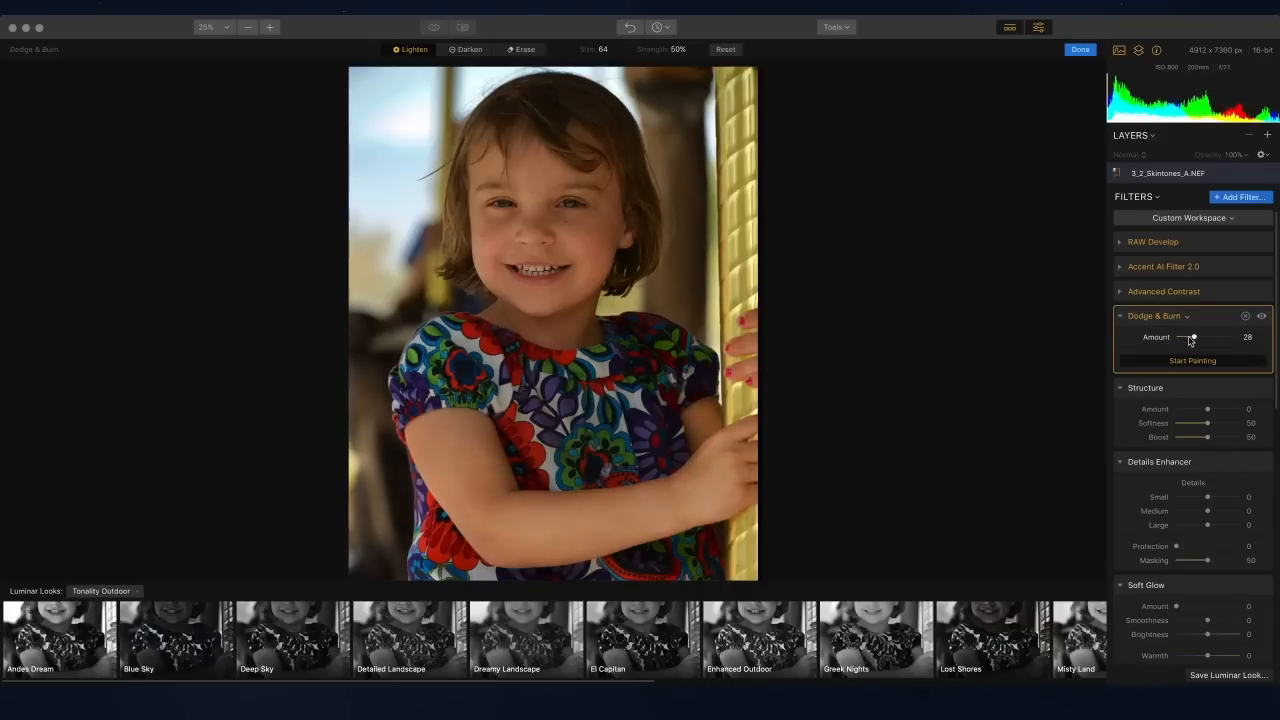
{"action": "left_click", "coordinate": [1261, 316]}
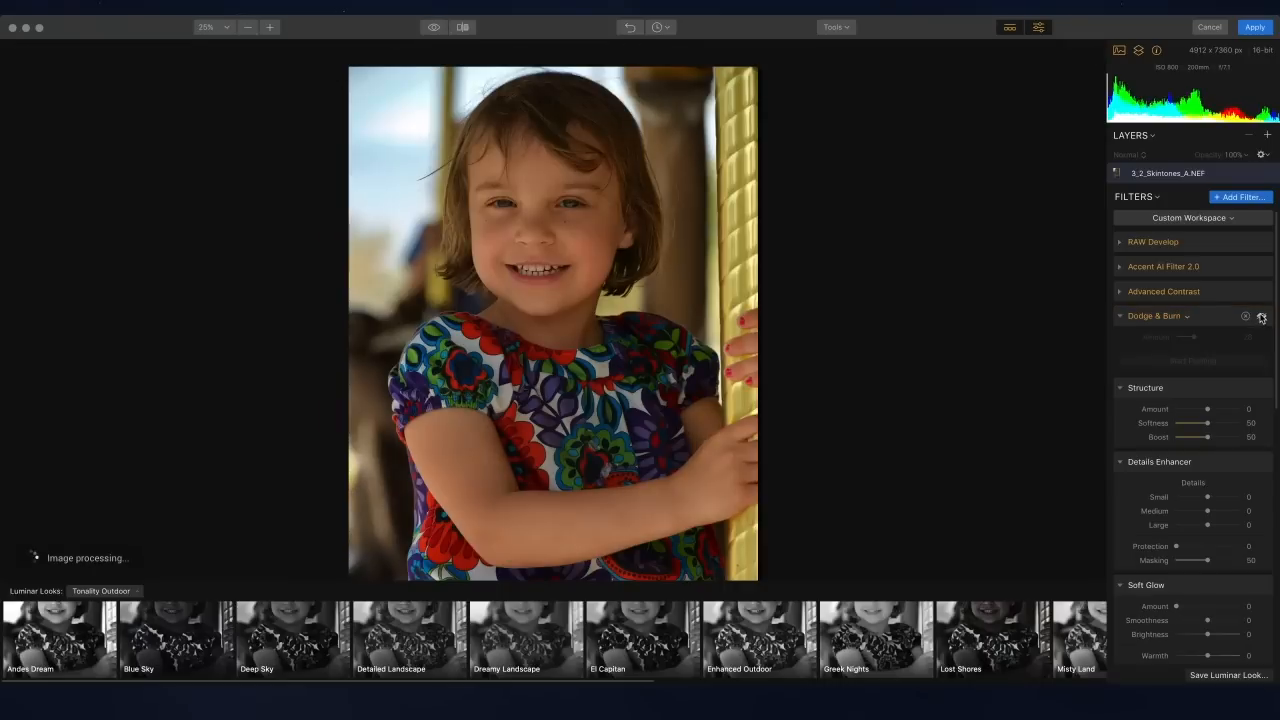
{"action": "left_click", "coordinate": [1260, 316]}
{"action": "left_click", "coordinate": [1261, 317]}
{"action": "left_click", "coordinate": [1261, 317]}
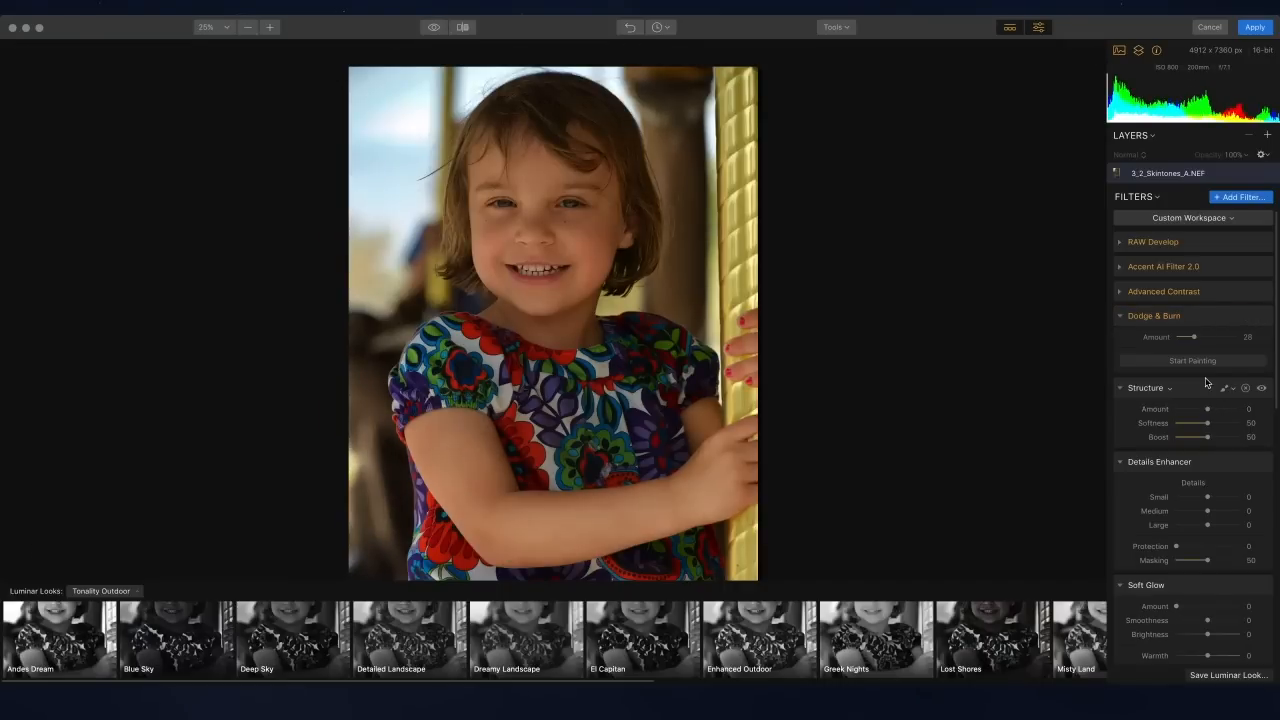
Step: Set the Structure filter's Amount to -6 and Softness to 81, collapsing the finished filters
{"action": "left_click", "coordinate": [1121, 318]}
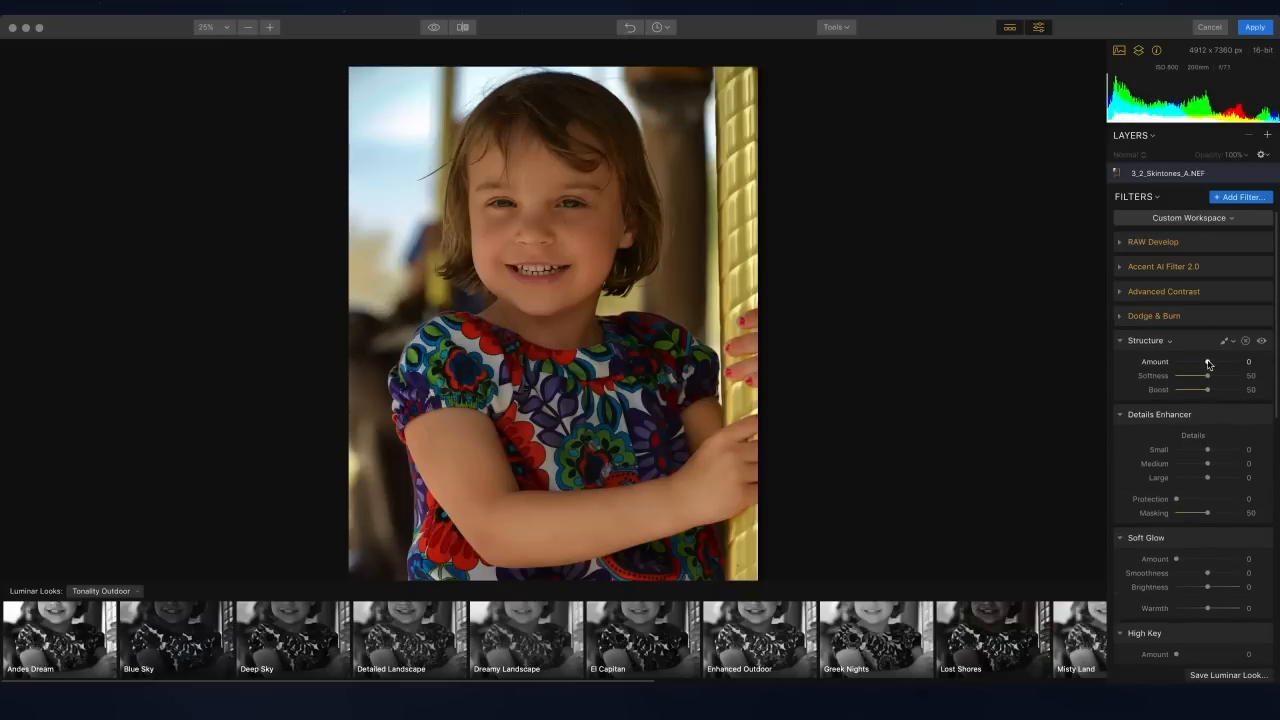
{"action": "left_click_drag", "start_coordinate": [1209, 362], "coordinate": [1230, 373]}
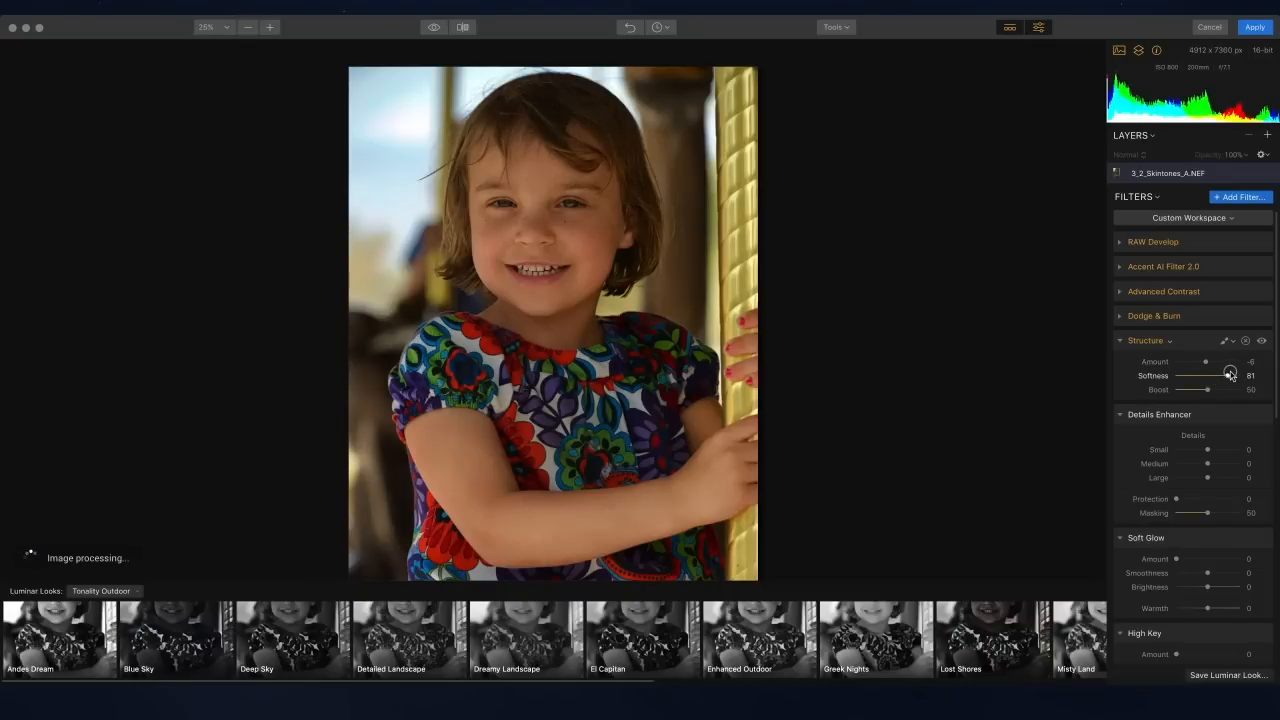
{"action": "left_click", "coordinate": [1121, 341]}
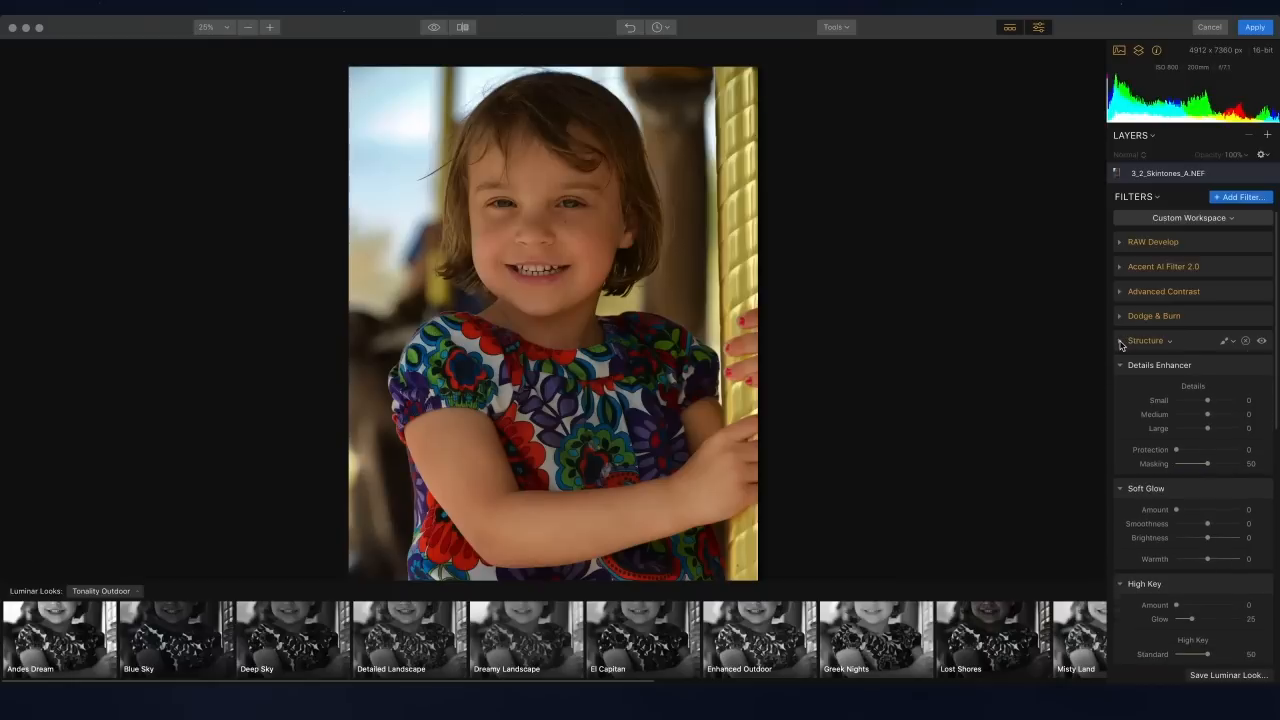
Step: Set Small details to 35 in the Details Enhancer filter and compare its effect on and off, including on the enlarged face
{"action": "mouse_move", "coordinate": [1220, 404]}
{"action": "left_mouse_down"}
{"action": "mouse_move", "coordinate": [1237, 400]}
{"action": "mouse_move", "coordinate": [1219, 399]}
{"action": "left_mouse_up"}
{"action": "left_click", "coordinate": [1264, 366]}
{"action": "left_click", "coordinate": [1264, 366]}
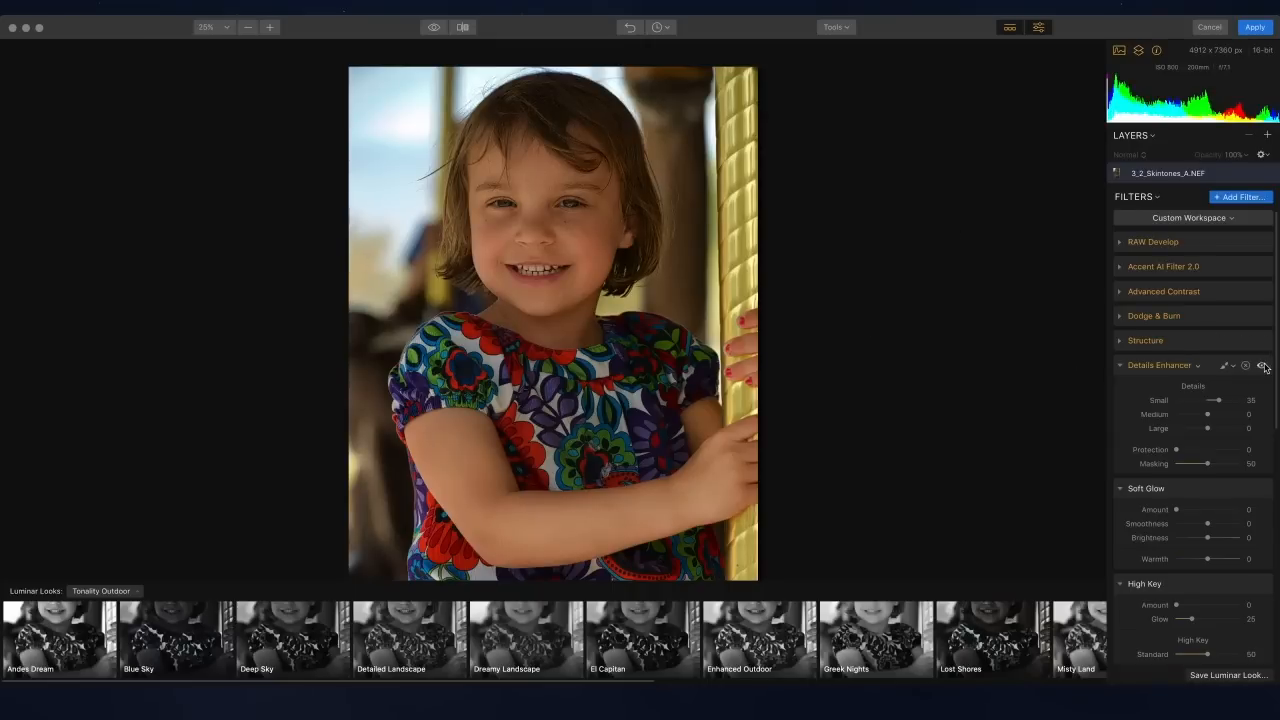
{"action": "left_click", "coordinate": [269, 27]}
{"action": "left_click_drag", "start_coordinate": [437, 103], "coordinate": [572, 283]}
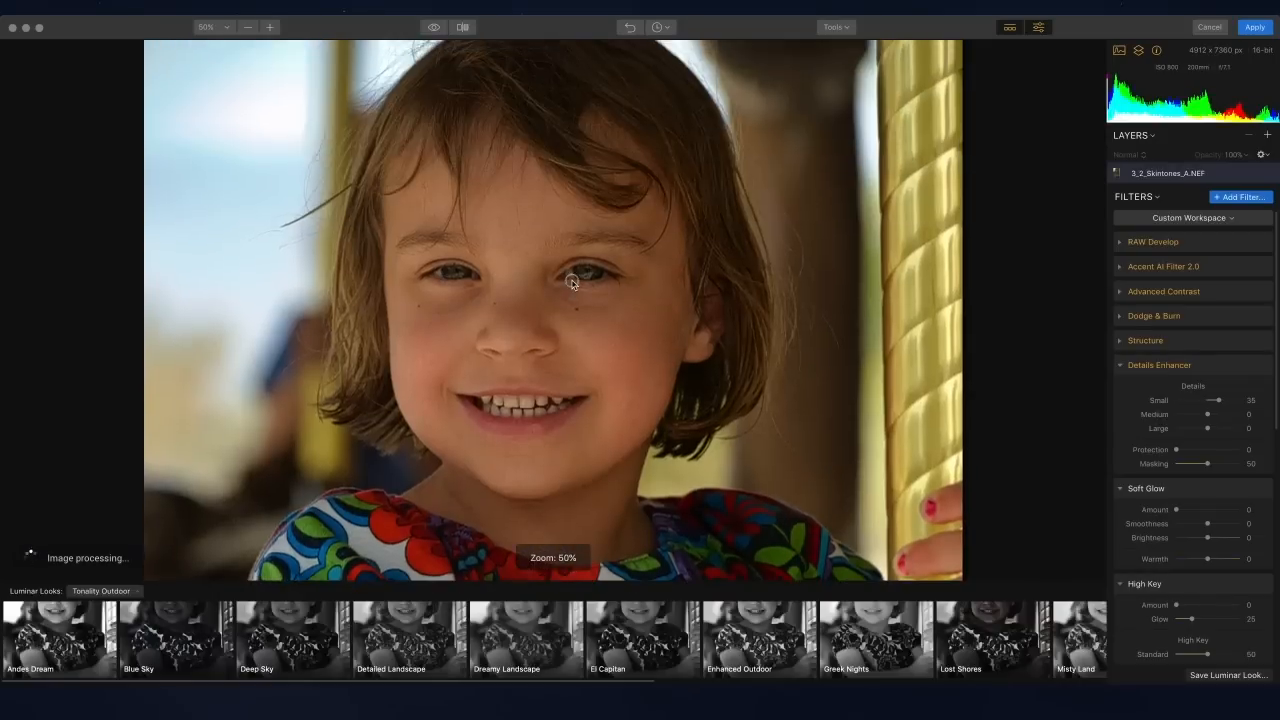
{"action": "left_click", "coordinate": [1262, 367]}
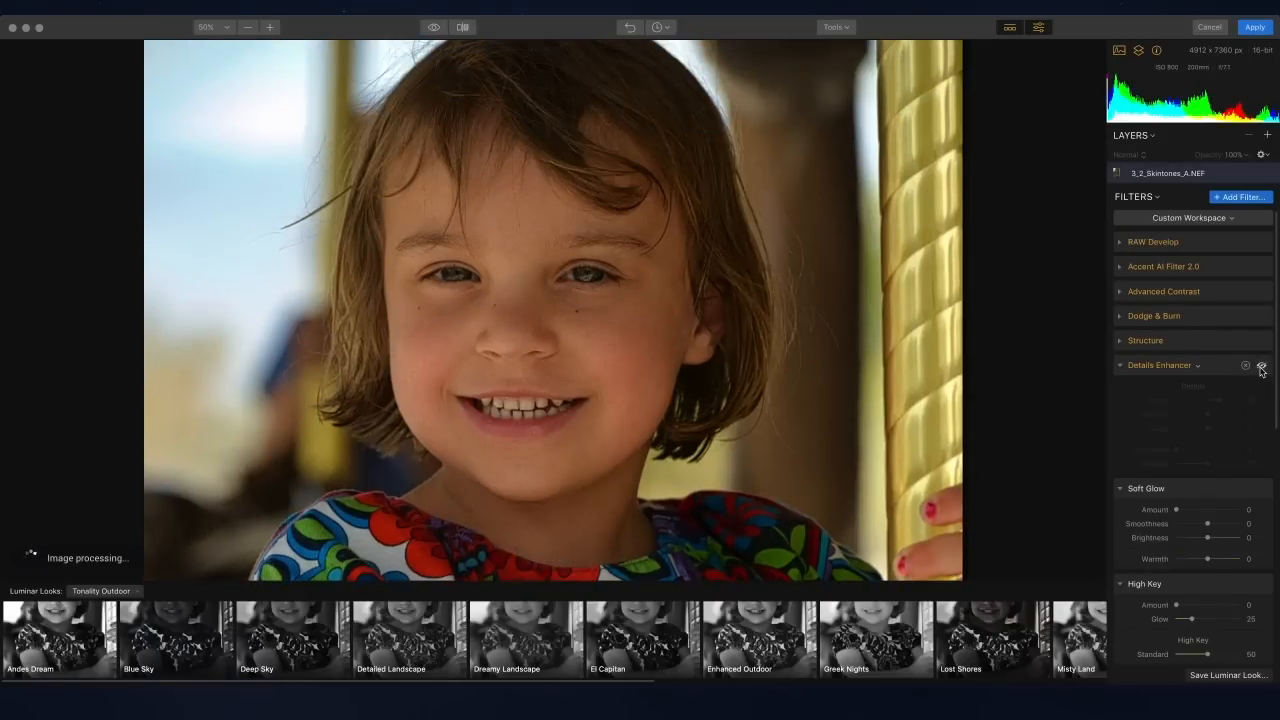
{"action": "left_click", "coordinate": [1262, 367]}
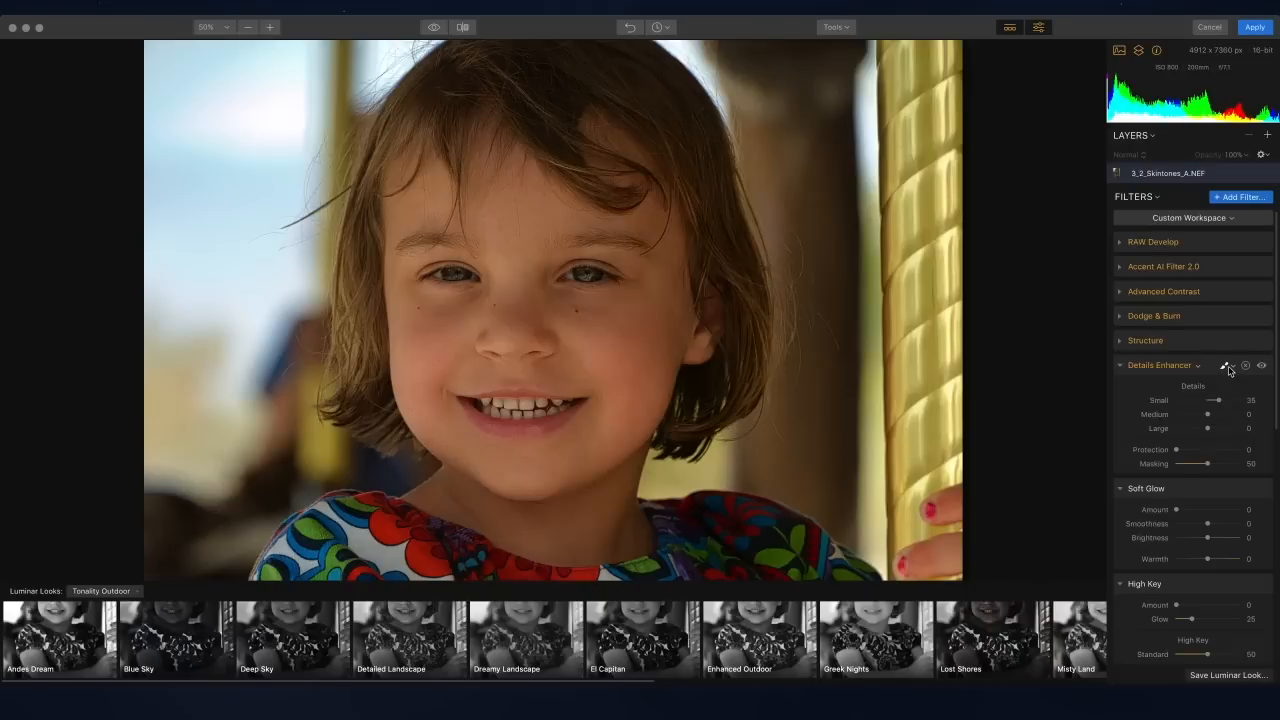
Step: Add a brush mask to the Details Enhancer filter and erase its effect from the girl's face and neck, using the mask overlay to fill gaps
{"action": "left_click", "coordinate": [1233, 368]}
{"action": "left_click", "coordinate": [1170, 382]}
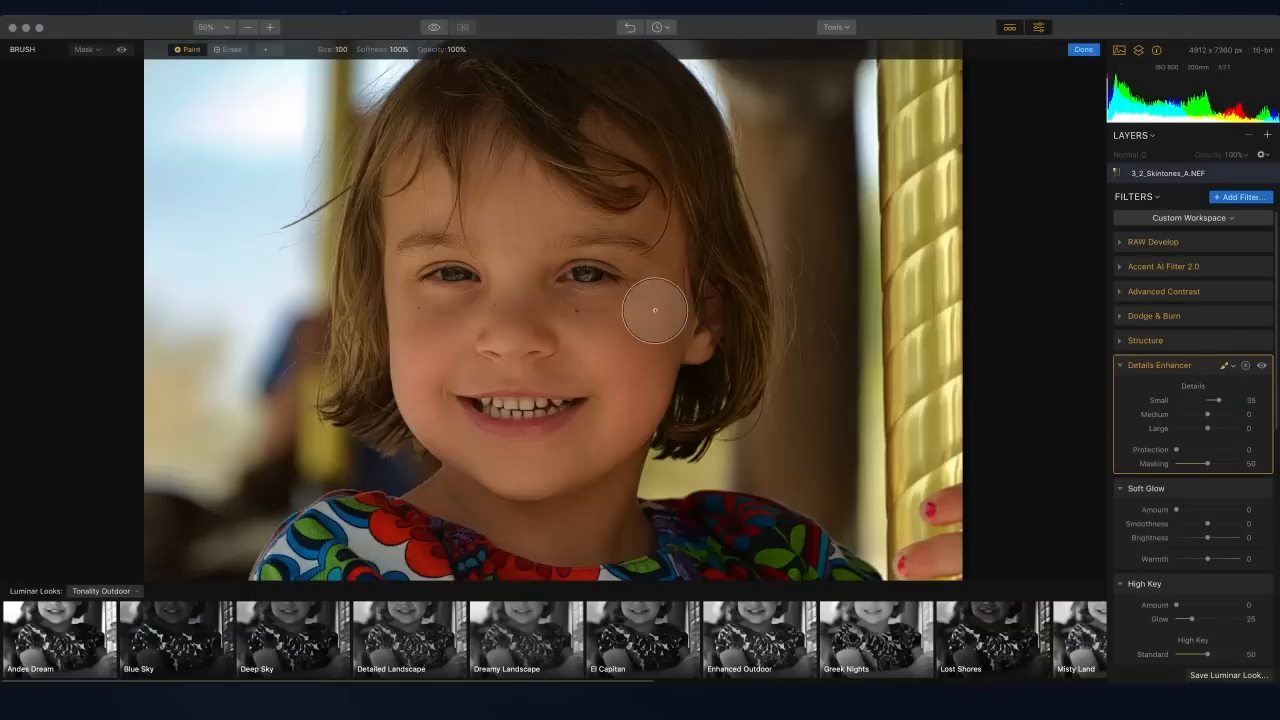
{"action": "left_click", "coordinate": [228, 50]}
{"action": "mouse_move", "coordinate": [527, 214]}
{"action": "left_mouse_down"}
{"action": "mouse_move", "coordinate": [446, 302]}
{"action": "mouse_move", "coordinate": [424, 234]}
{"action": "mouse_move", "coordinate": [443, 412]}
{"action": "mouse_move", "coordinate": [531, 442]}
{"action": "mouse_move", "coordinate": [602, 275]}
{"action": "mouse_move", "coordinate": [580, 474]}
{"action": "mouse_move", "coordinate": [444, 526]}
{"action": "mouse_move", "coordinate": [608, 344]}
{"action": "left_mouse_up"}
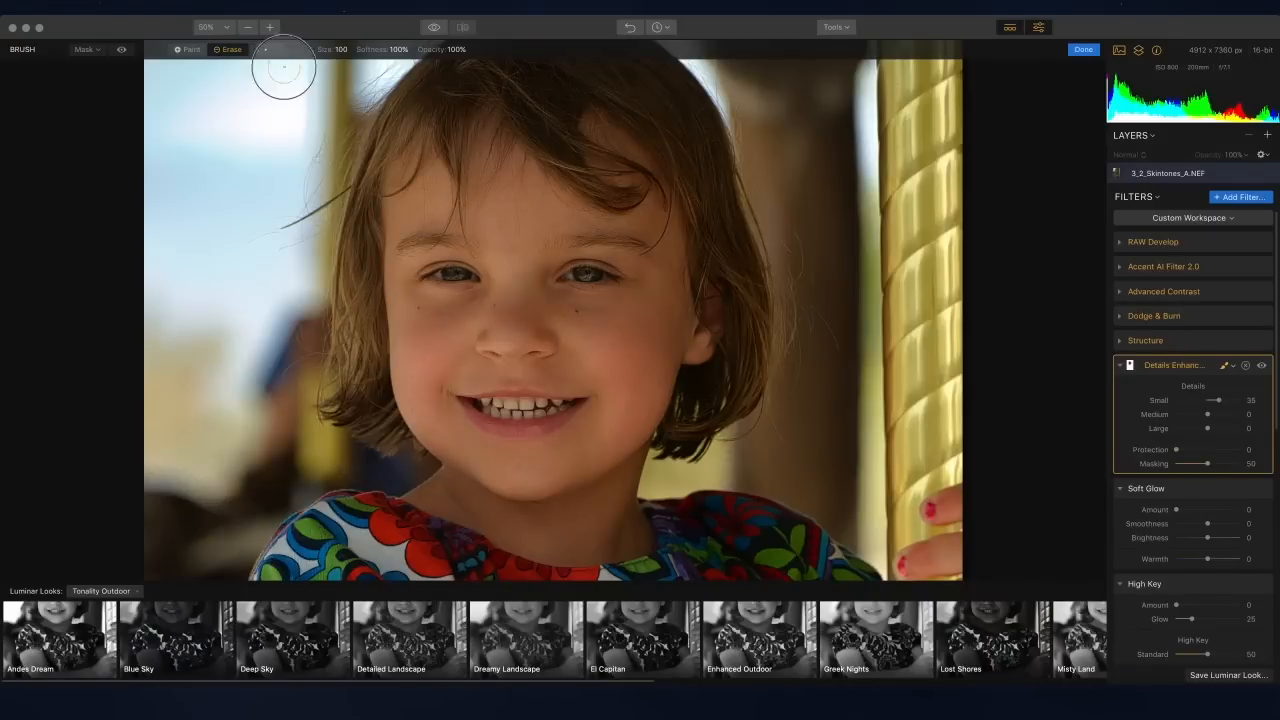
{"action": "left_click", "coordinate": [122, 50]}
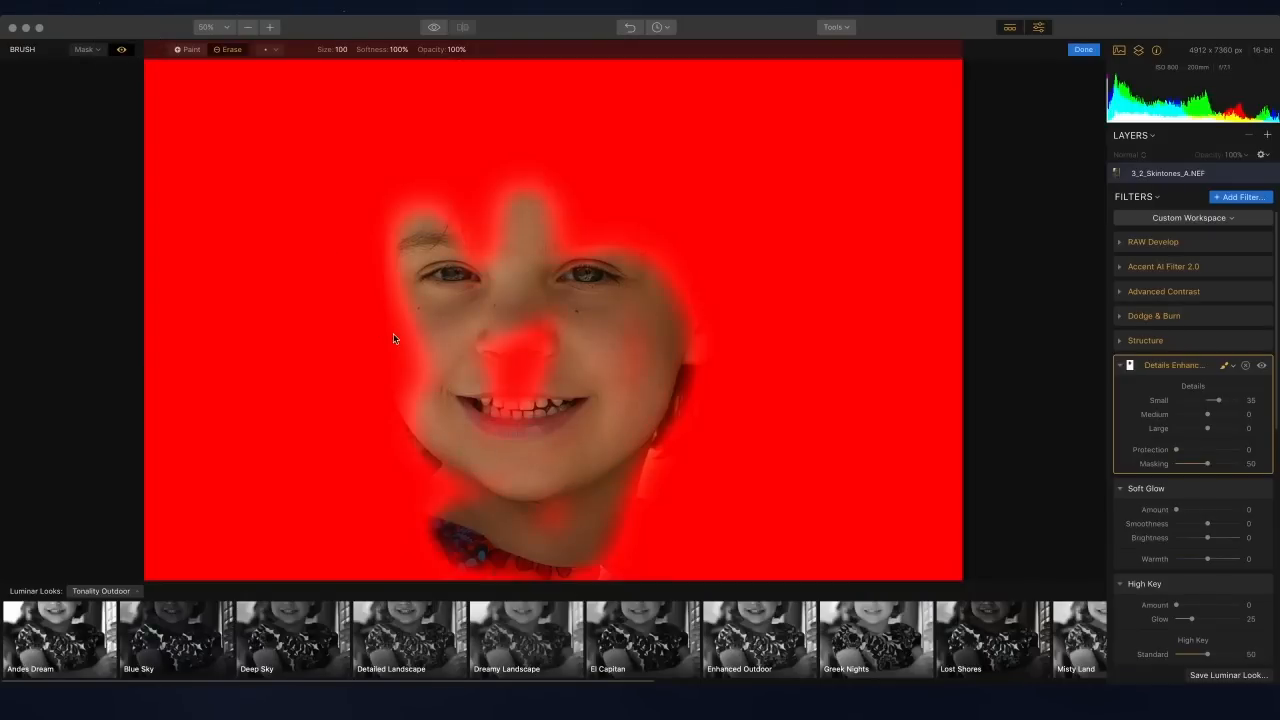
{"action": "mouse_move", "coordinate": [515, 345]}
{"action": "left_mouse_down"}
{"action": "mouse_move", "coordinate": [491, 255]}
{"action": "mouse_move", "coordinate": [448, 213]}
{"action": "mouse_move", "coordinate": [416, 245]}
{"action": "mouse_move", "coordinate": [499, 213]}
{"action": "mouse_move", "coordinate": [639, 273]}
{"action": "mouse_move", "coordinate": [662, 297]}
{"action": "mouse_move", "coordinate": [625, 249]}
{"action": "mouse_move", "coordinate": [503, 201]}
{"action": "mouse_move", "coordinate": [455, 366]}
{"action": "mouse_move", "coordinate": [417, 251]}
{"action": "mouse_move", "coordinate": [423, 336]}
{"action": "mouse_move", "coordinate": [459, 398]}
{"action": "mouse_move", "coordinate": [421, 352]}
{"action": "mouse_move", "coordinate": [469, 429]}
{"action": "mouse_move", "coordinate": [598, 340]}
{"action": "mouse_move", "coordinate": [611, 276]}
{"action": "mouse_move", "coordinate": [570, 430]}
{"action": "mouse_move", "coordinate": [440, 507]}
{"action": "mouse_move", "coordinate": [554, 526]}
{"action": "mouse_move", "coordinate": [614, 473]}
{"action": "mouse_move", "coordinate": [625, 479]}
{"action": "mouse_move", "coordinate": [529, 492]}
{"action": "mouse_move", "coordinate": [481, 473]}
{"action": "left_mouse_up"}
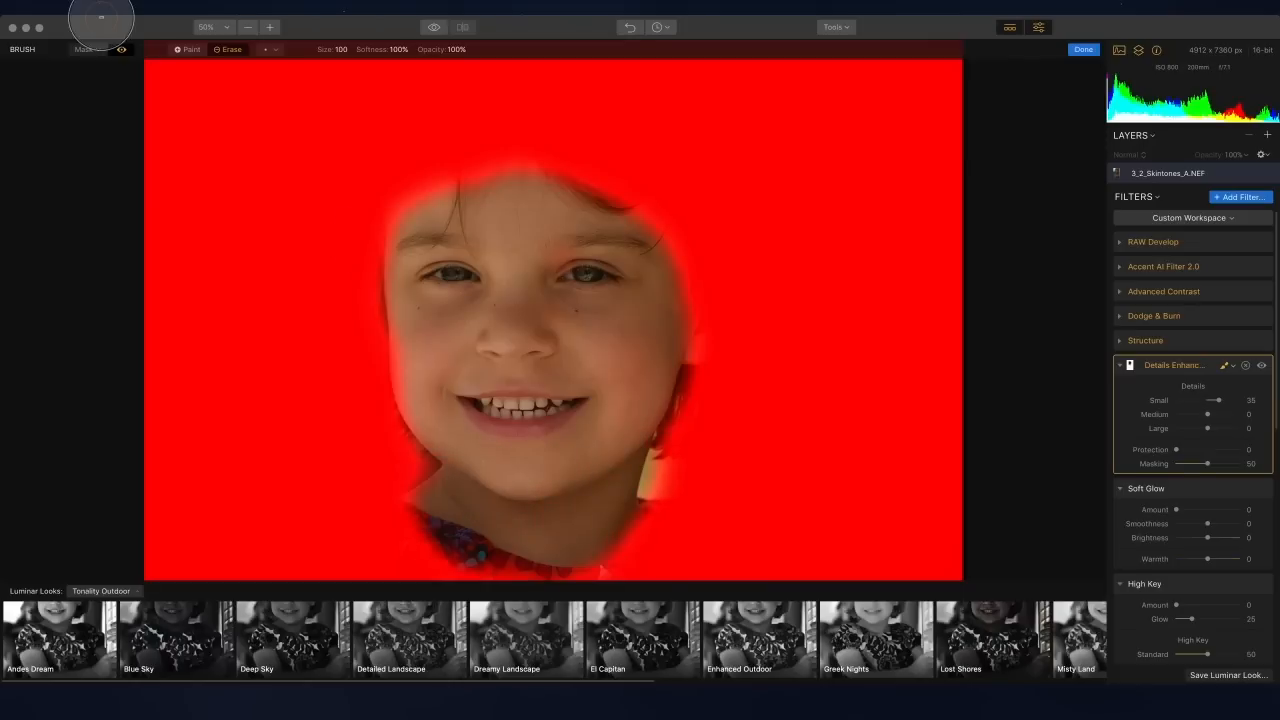
Step: Set the Details Enhancer mask's Feather to 176 and Density to 88
{"action": "left_click", "coordinate": [90, 49]}
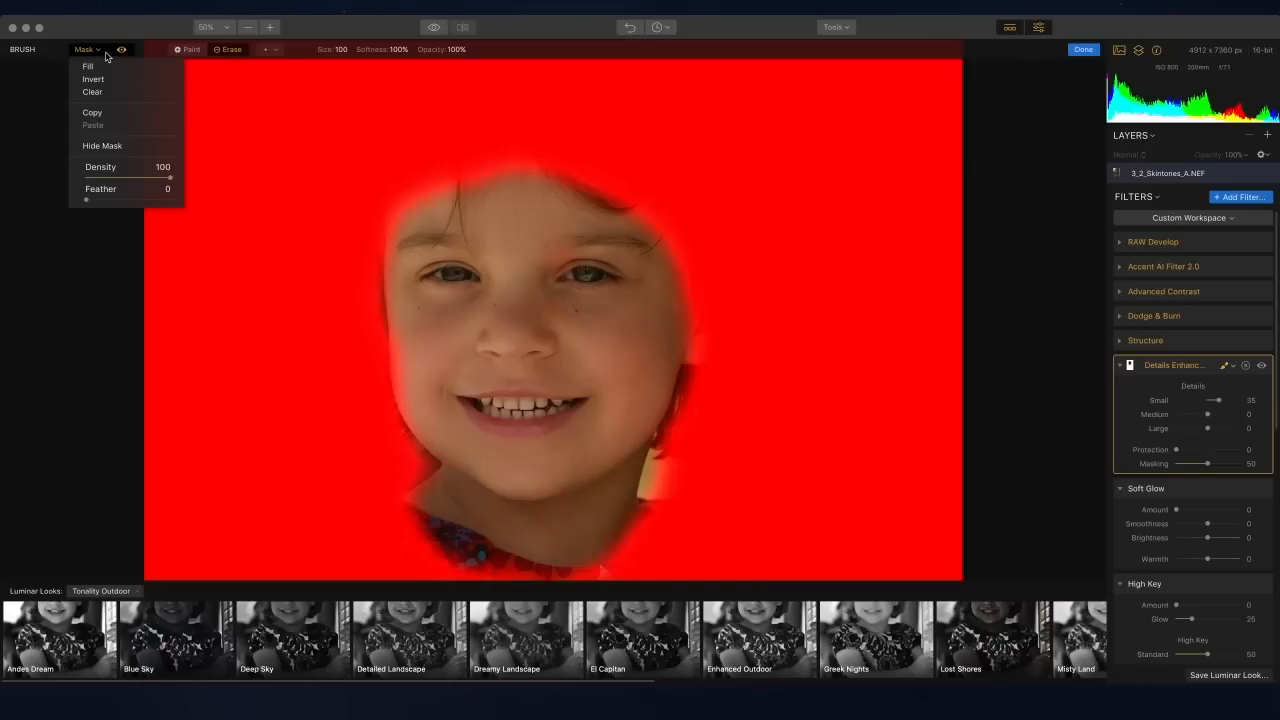
{"action": "left_click", "coordinate": [53, 106]}
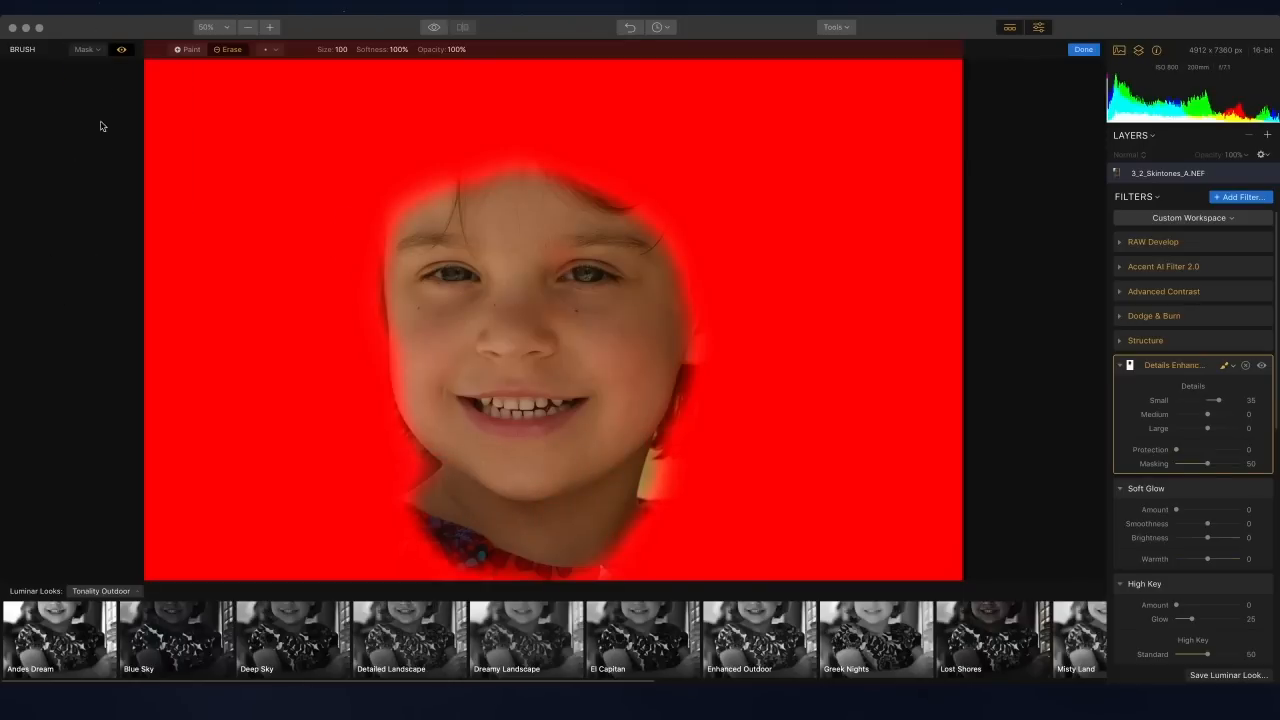
{"action": "left_click", "coordinate": [86, 49]}
{"action": "left_click_drag", "start_coordinate": [103, 200], "coordinate": [162, 179]}
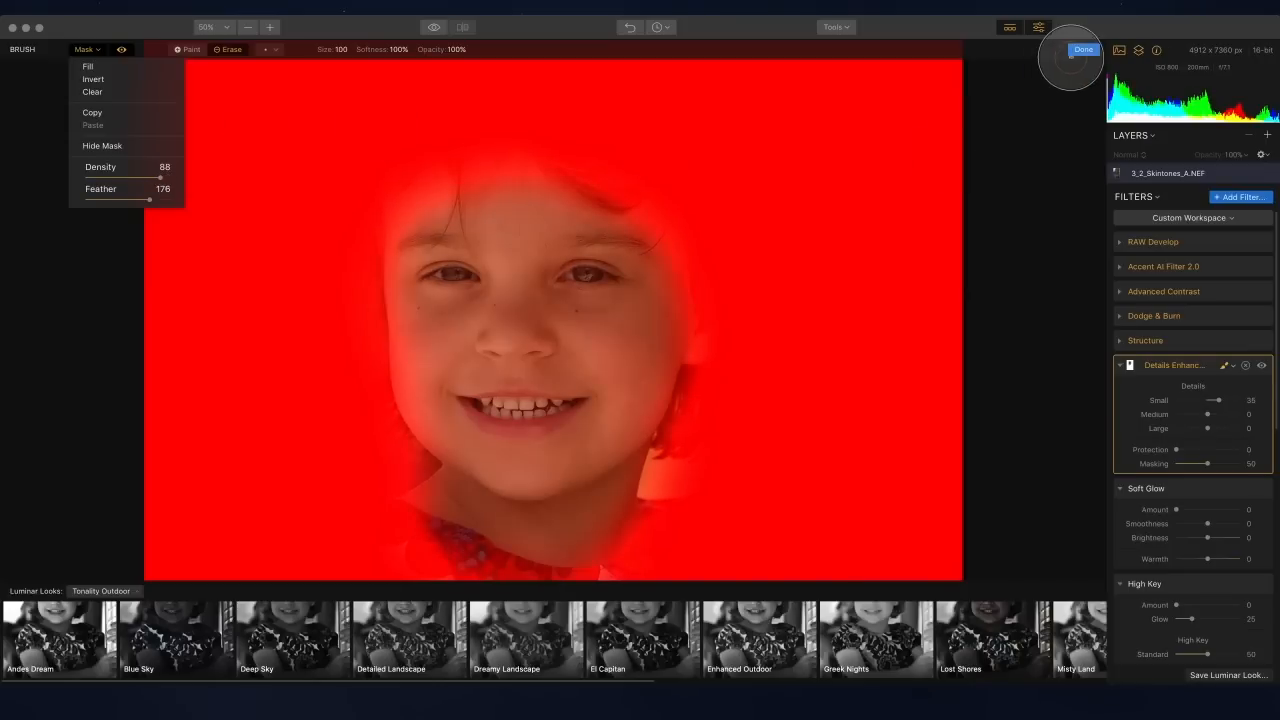
Step: Finish the Details Enhancer mask, set Medium details to 53, and compare the filter on and off over the girl's dress
{"action": "left_click", "coordinate": [1081, 54]}
{"action": "left_click", "coordinate": [1085, 52]}
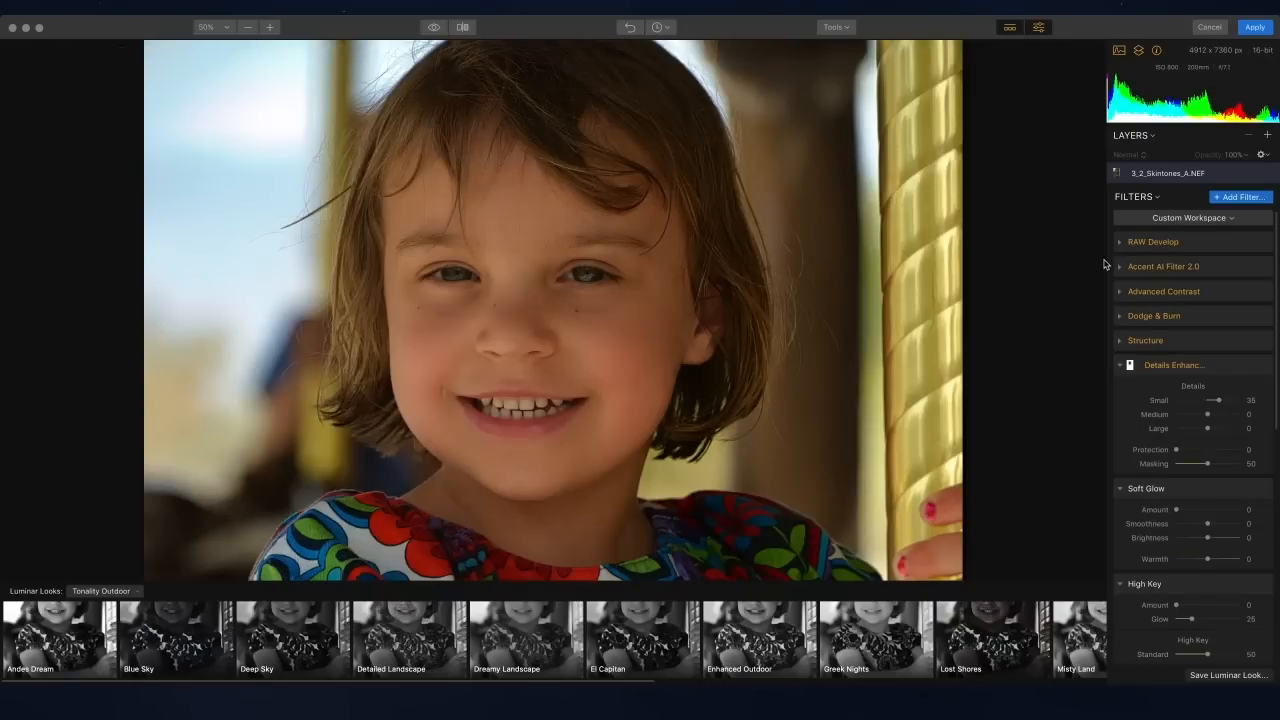
{"action": "left_click", "coordinate": [1221, 414]}
{"action": "left_click_drag", "start_coordinate": [1225, 418], "coordinate": [1228, 420]}
{"action": "left_click_drag", "start_coordinate": [591, 545], "coordinate": [681, 263]}
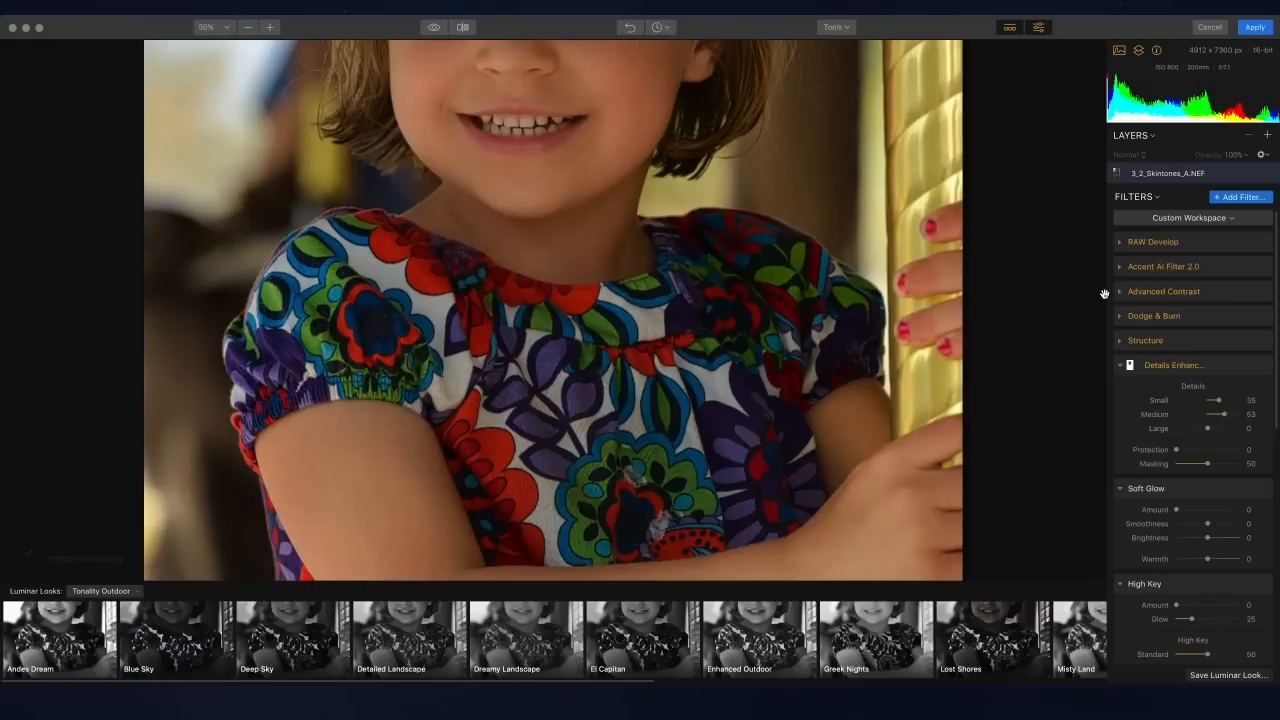
{"action": "left_click", "coordinate": [1265, 367]}
{"action": "left_click", "coordinate": [1265, 367]}
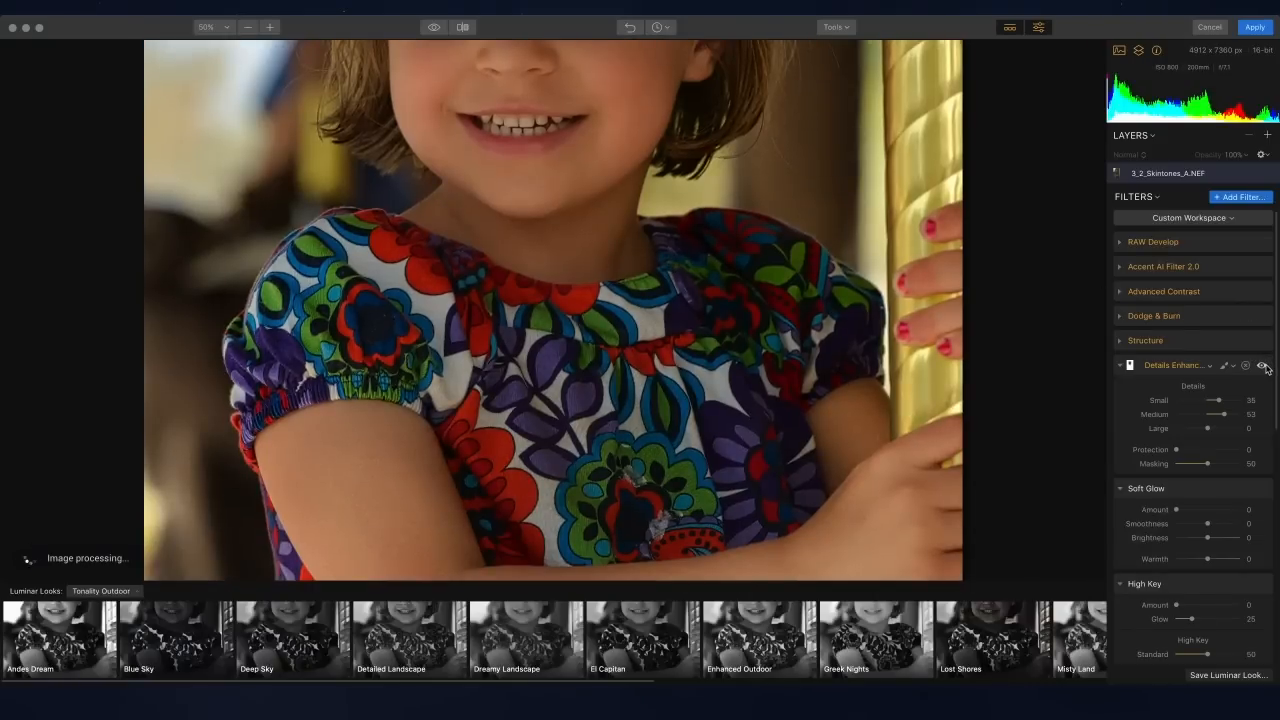
{"action": "left_click", "coordinate": [1265, 367]}
{"action": "left_click", "coordinate": [1265, 367]}
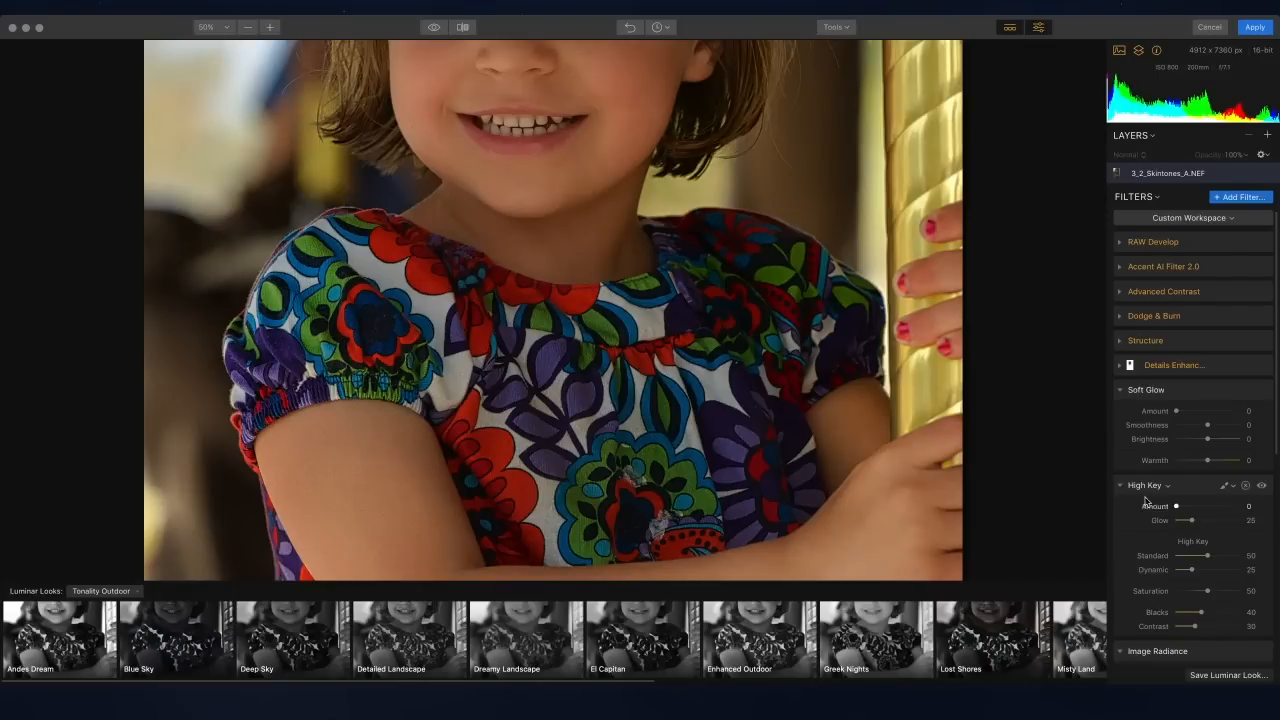
Step: Set the Soft Glow Amount to 54 and collapse it, and set High Key Amount to 12 and Saturation to 72
{"action": "left_click_drag", "start_coordinate": [1180, 414], "coordinate": [1211, 414]}
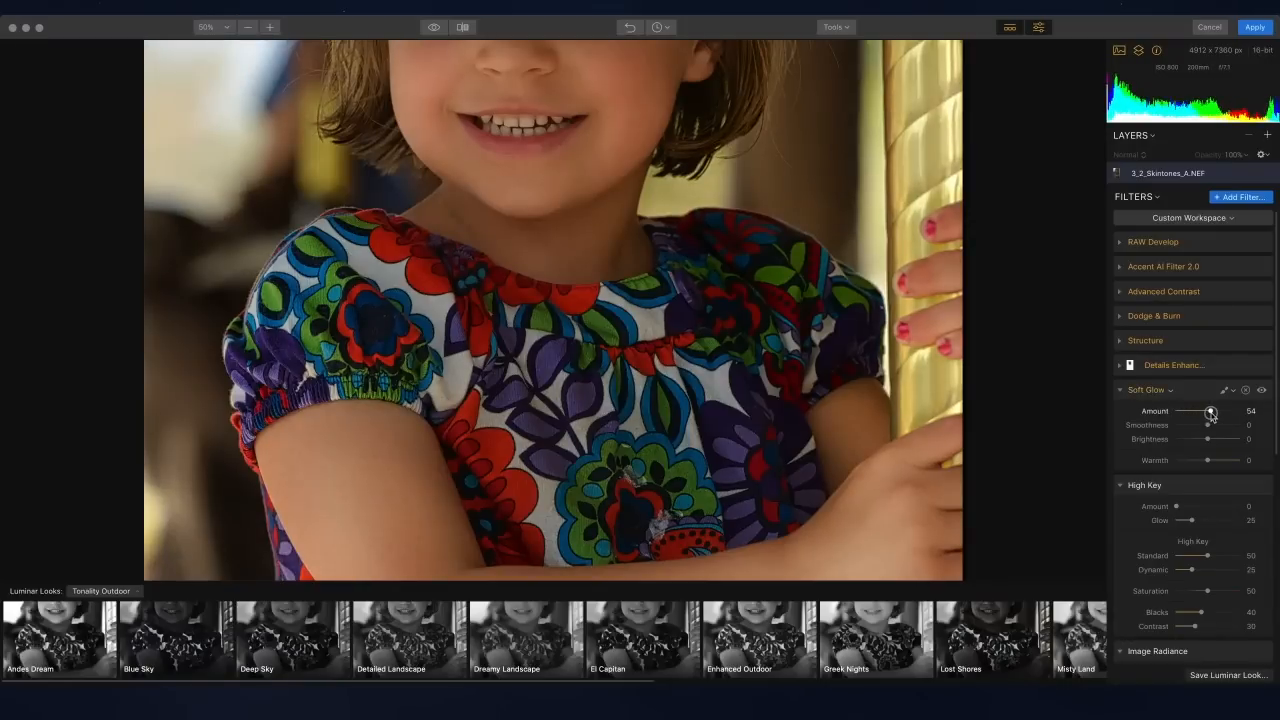
{"action": "left_click", "coordinate": [1121, 391]}
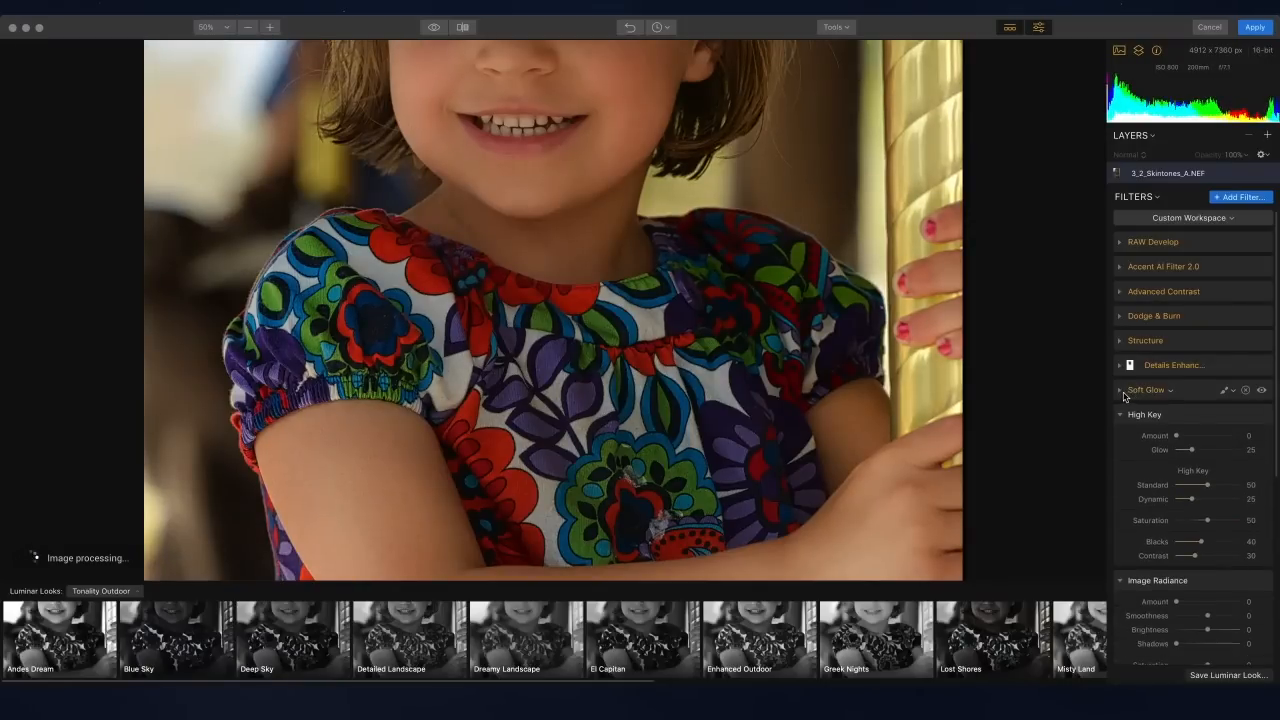
{"action": "left_click", "coordinate": [244, 28]}
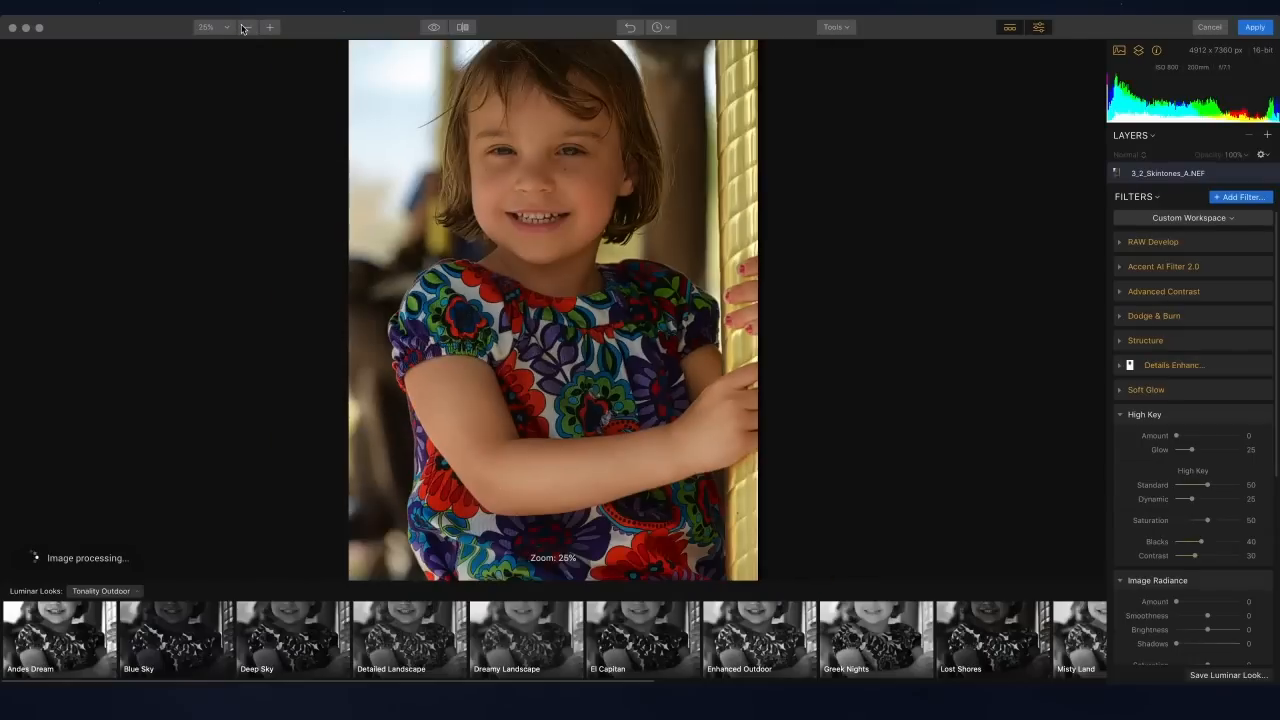
{"action": "left_click", "coordinate": [1209, 437]}
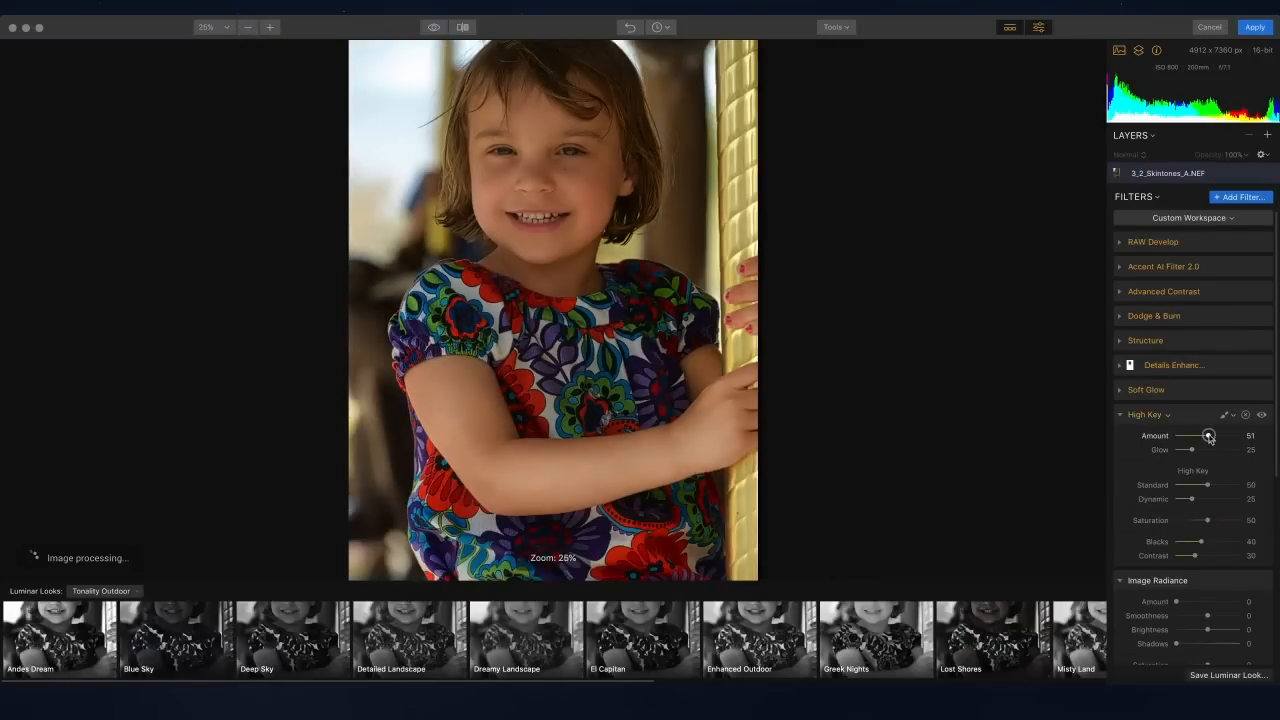
{"action": "left_click_drag", "start_coordinate": [1209, 437], "coordinate": [1182, 437]}
{"action": "left_click_drag", "start_coordinate": [1207, 520], "coordinate": [1221, 520]}
Step: Set the Image Radiance Amount to 12 and compare the edited portrait with the original
{"action": "left_click", "coordinate": [1197, 602]}
{"action": "left_click_drag", "start_coordinate": [1197, 603], "coordinate": [1177, 608]}
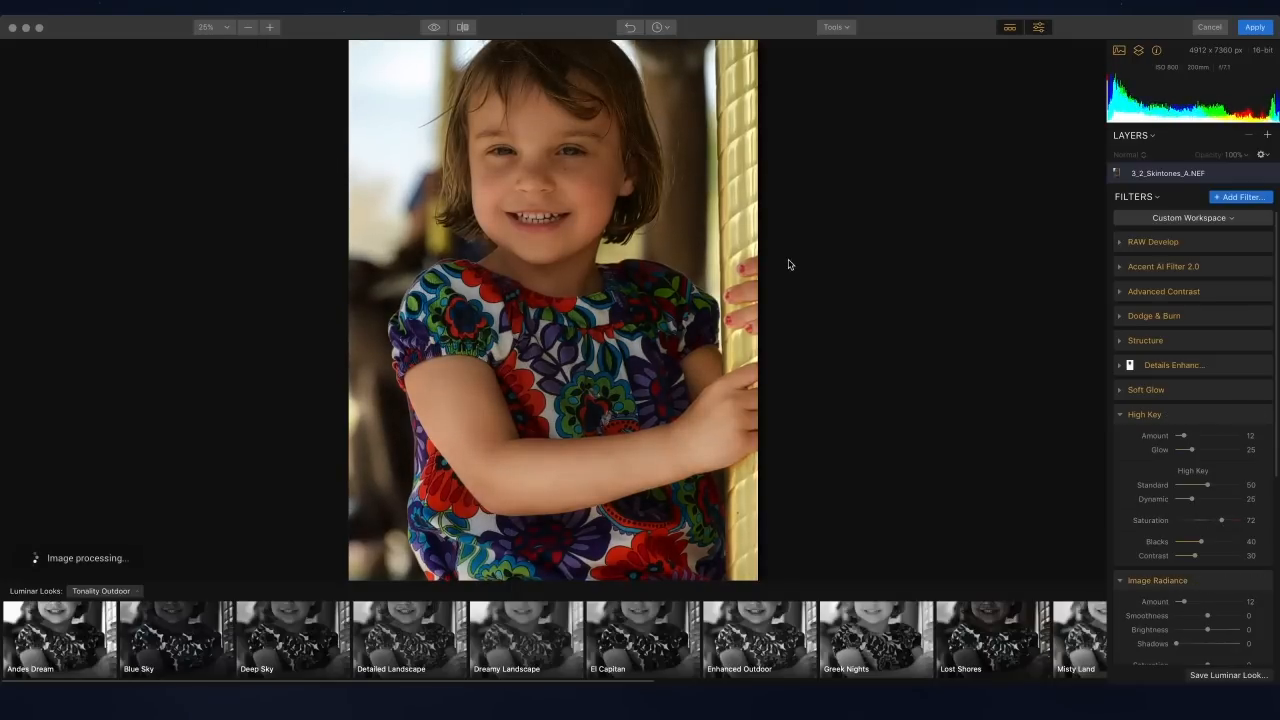
{"action": "left_click", "coordinate": [431, 28]}
{"action": "left_click", "coordinate": [431, 28]}
Step: Add a dark vignette with Amount -94 and place its center on the girl's face
{"action": "key", "text": "super+0"}
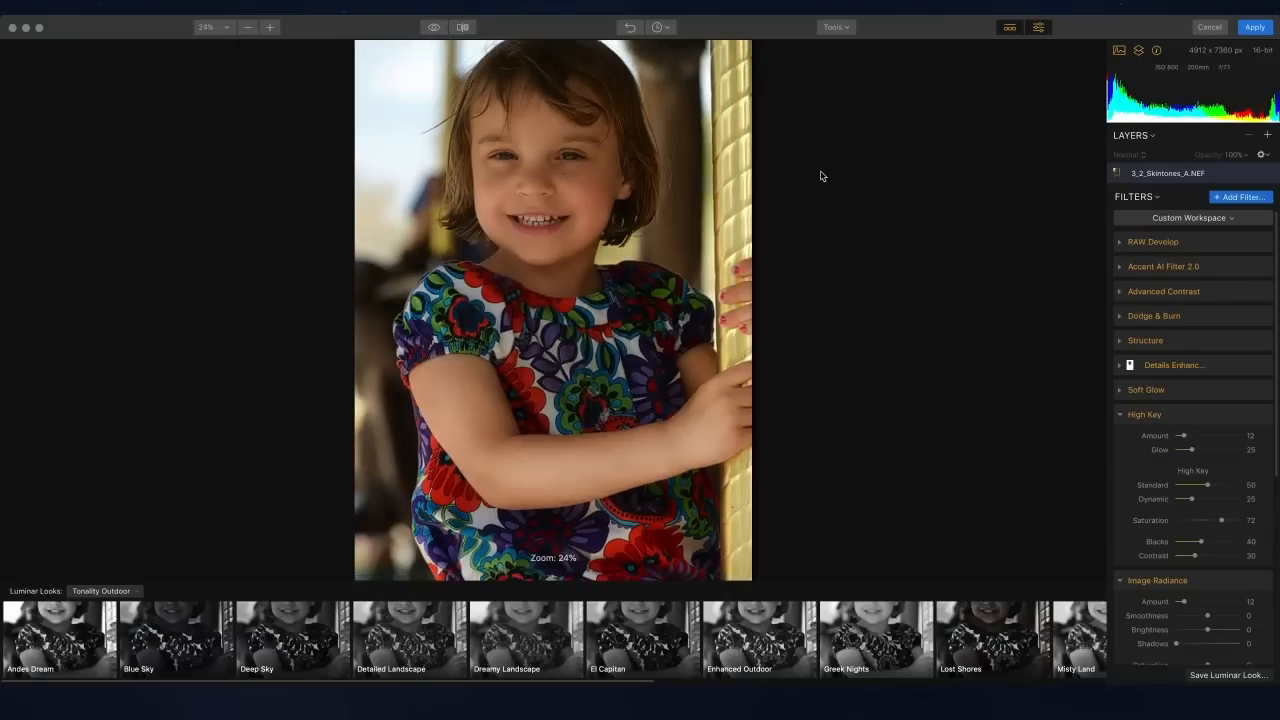
{"action": "scroll", "coordinate": [1133, 362], "scroll_direction": "down", "scroll_amount": 3}
{"action": "scroll", "coordinate": [1133, 362], "scroll_direction": "down", "scroll_amount": 3}
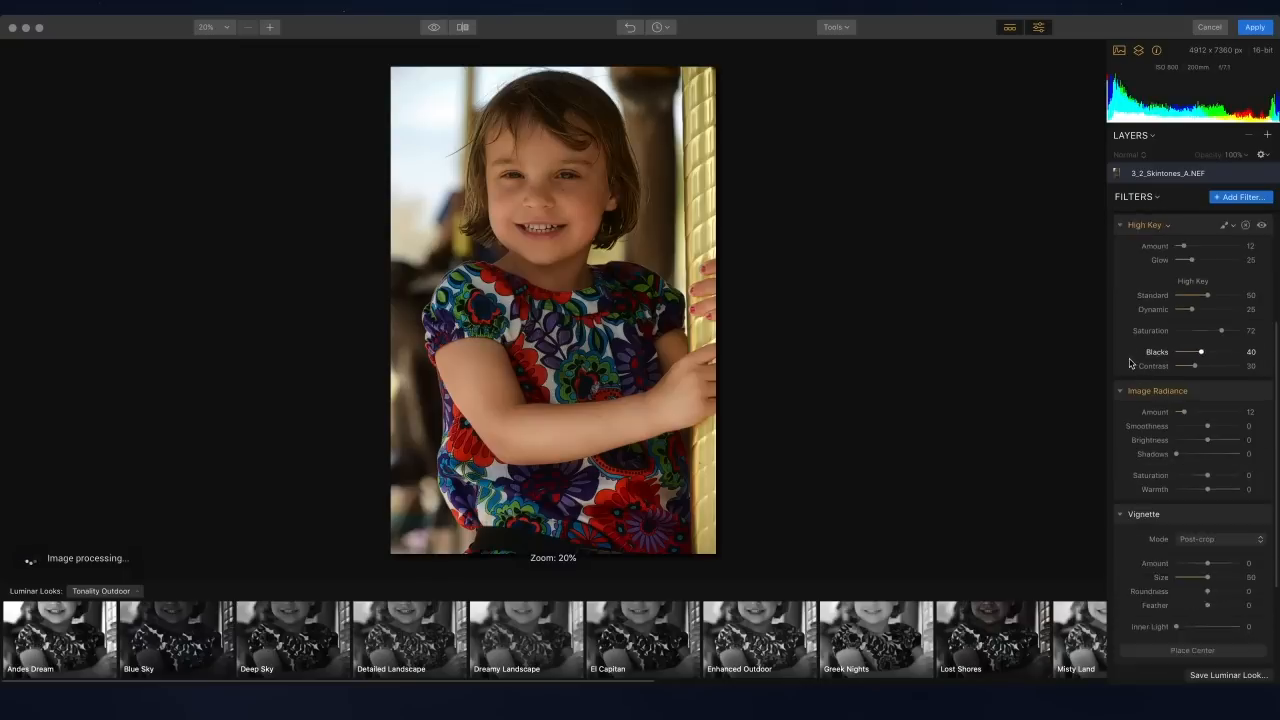
{"action": "left_click_drag", "start_coordinate": [1190, 513], "coordinate": [1178, 511]}
{"action": "left_click", "coordinate": [1204, 596]}
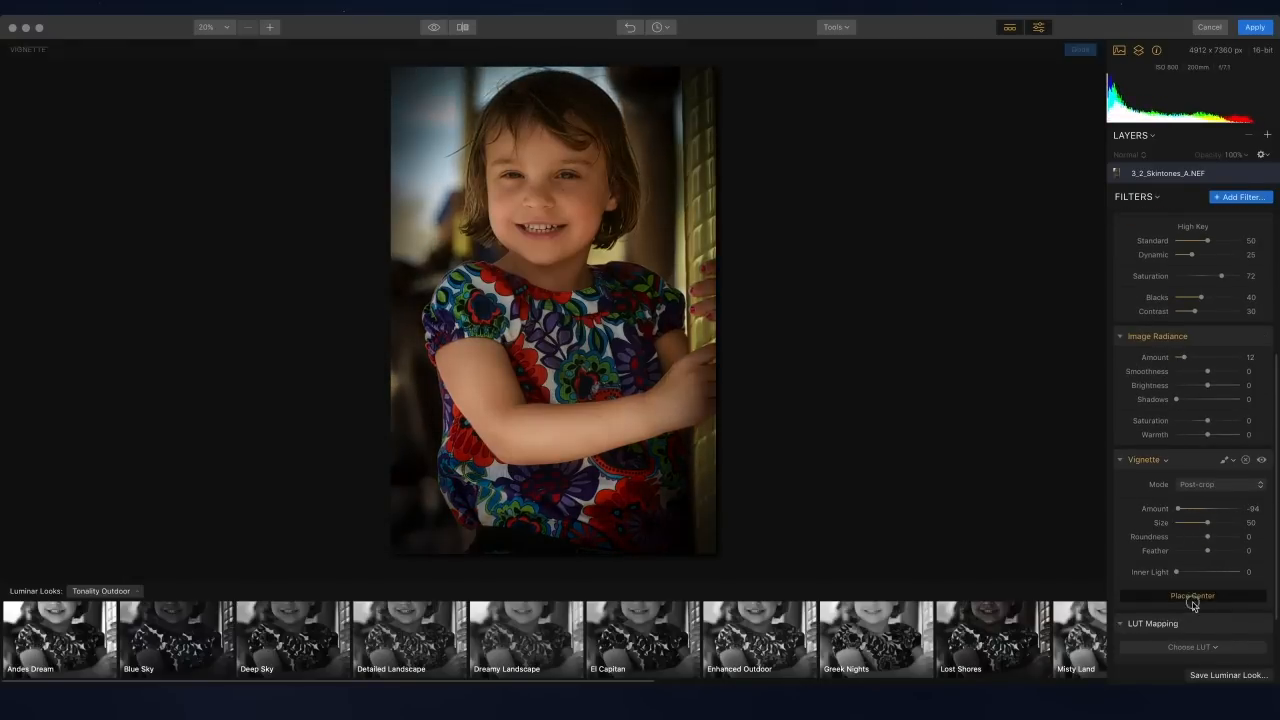
{"action": "left_click", "coordinate": [540, 184]}
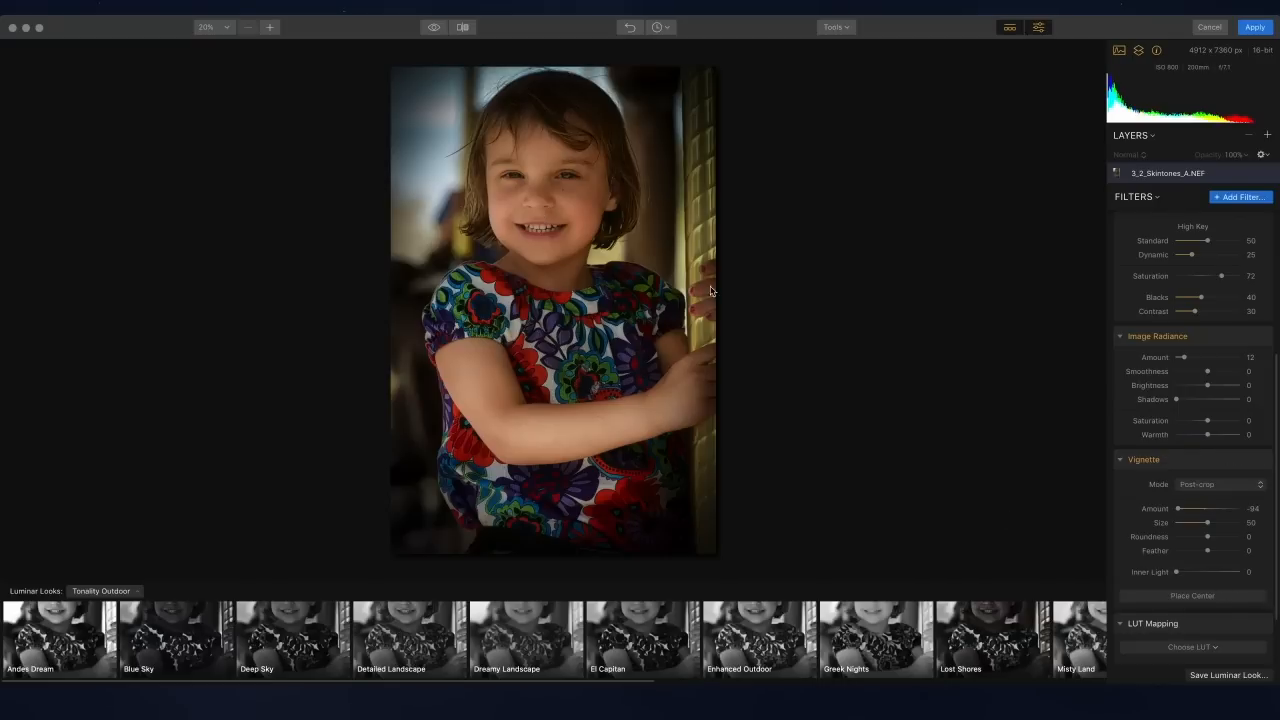
Step: Refine the vignette with Feather 76, Amount -67 and Inner Light 17, and collapse the filter
{"action": "left_click_drag", "start_coordinate": [1209, 551], "coordinate": [1231, 551]}
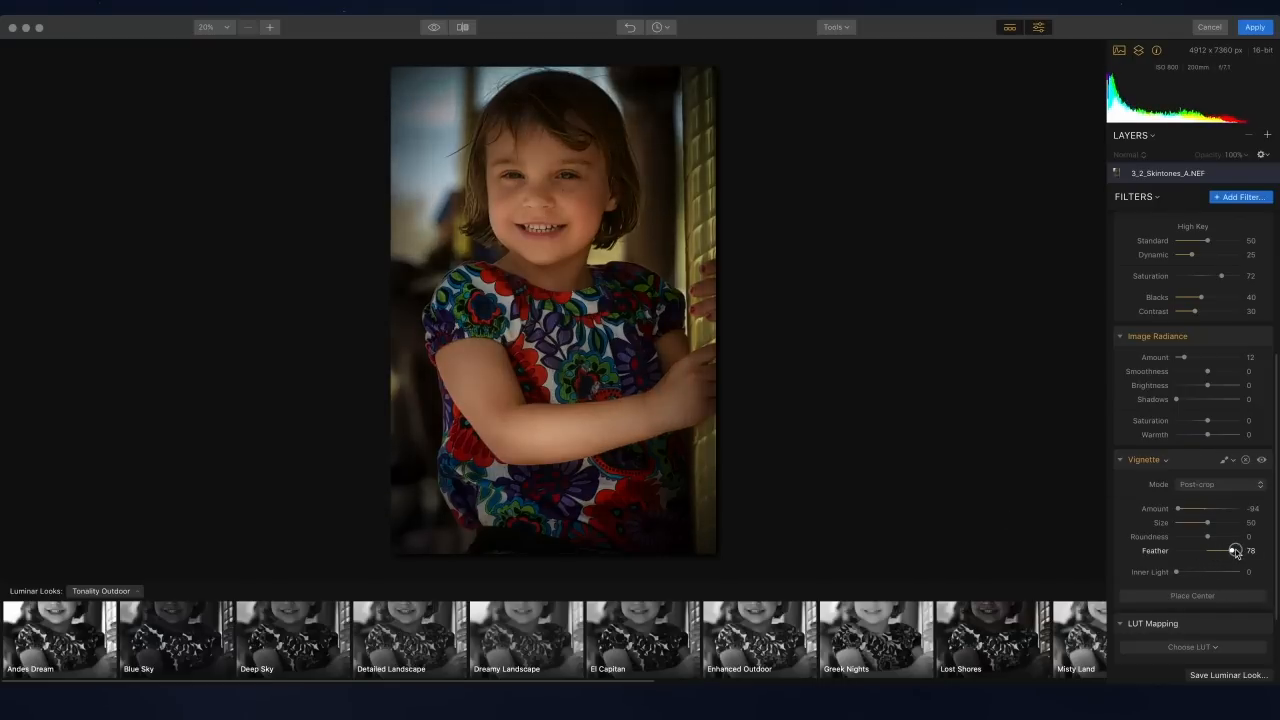
{"action": "left_click_drag", "start_coordinate": [1179, 509], "coordinate": [1186, 509]}
{"action": "left_click_drag", "start_coordinate": [1177, 572], "coordinate": [1185, 573]}
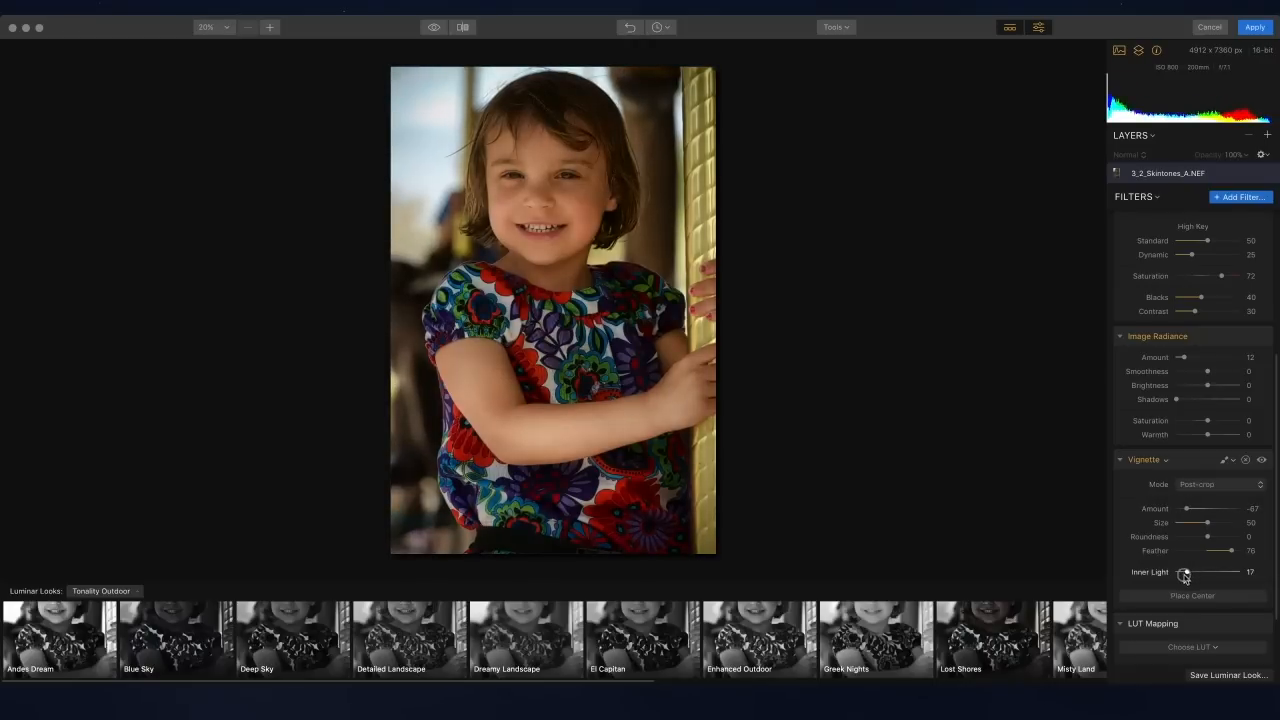
{"action": "left_click", "coordinate": [1127, 462]}
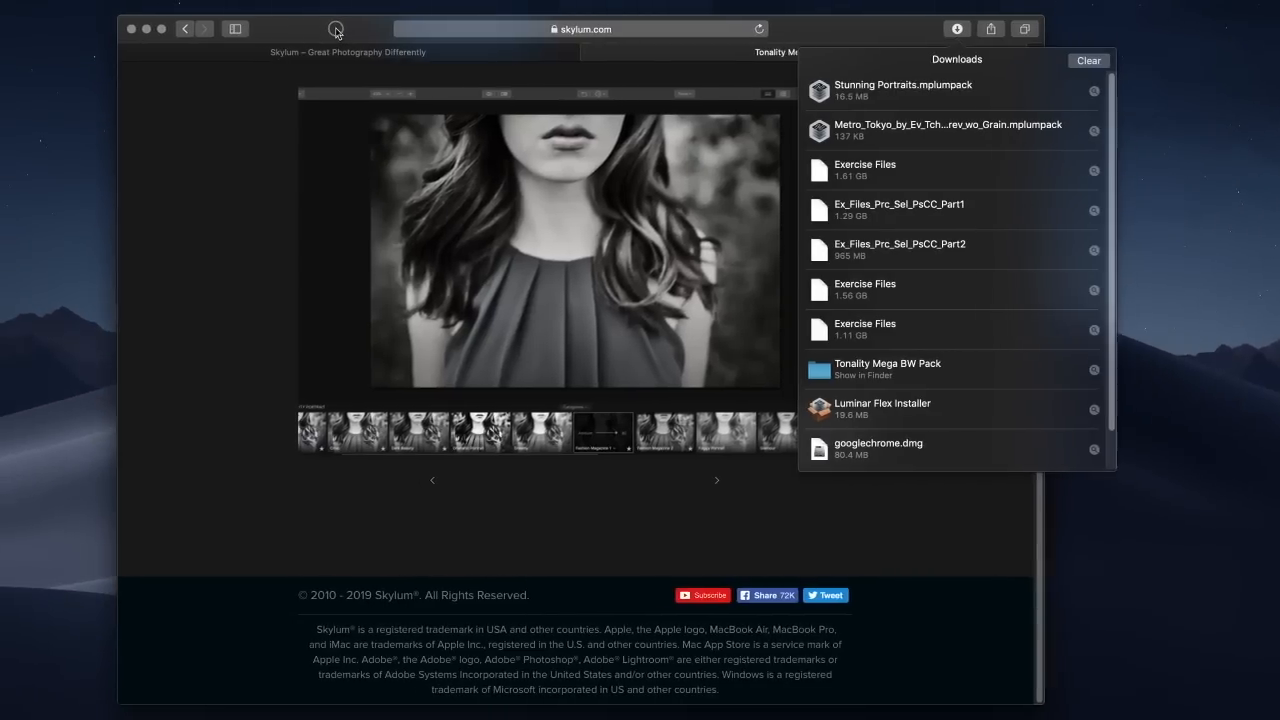
Step: Switch to Safari, open the Luminar Marketplace on the Skylum site and browse its LUTs category
{"action": "left_click", "coordinate": [860, 52]}
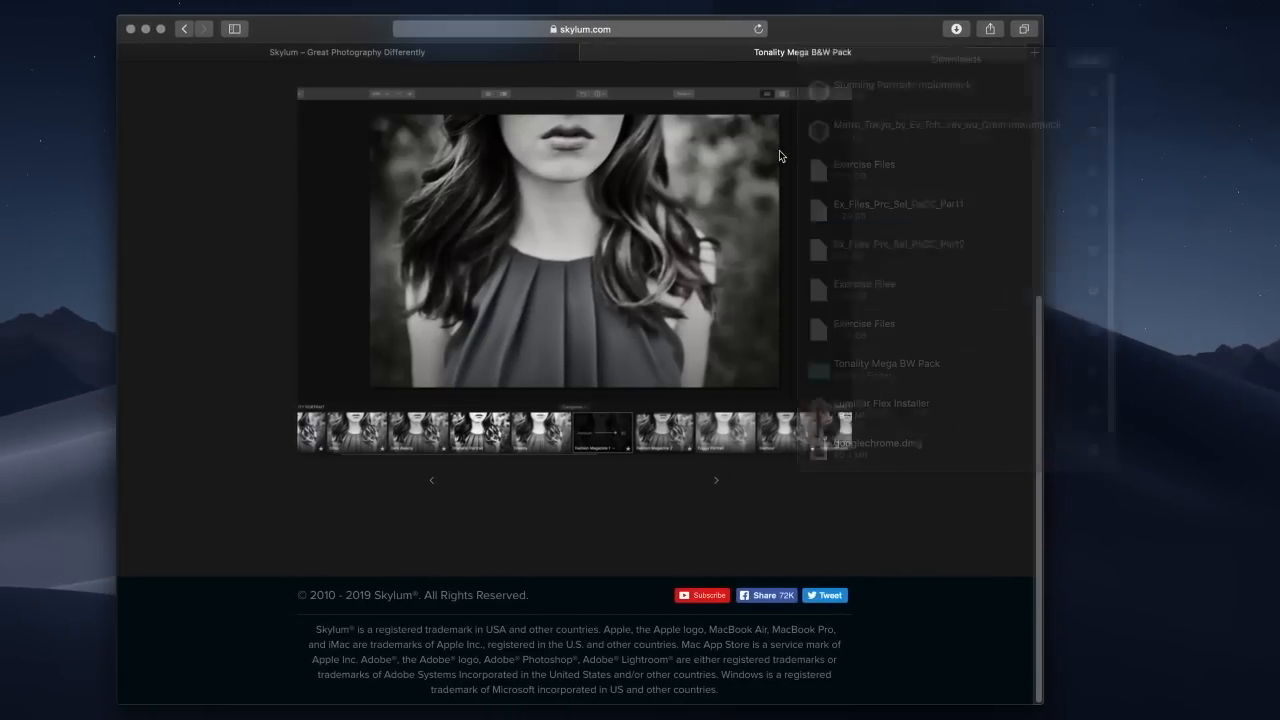
{"action": "mouse_move", "coordinate": [493, 90]}
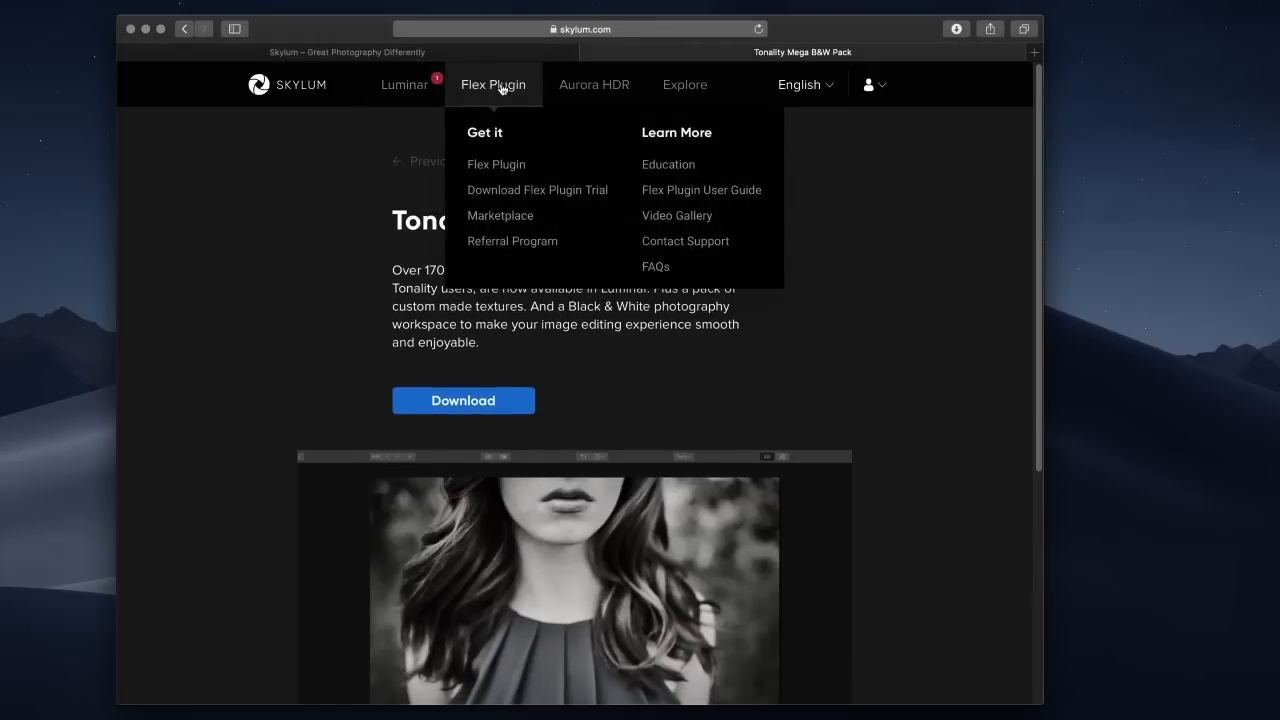
{"action": "left_click", "coordinate": [507, 216]}
{"action": "left_click", "coordinate": [544, 444]}
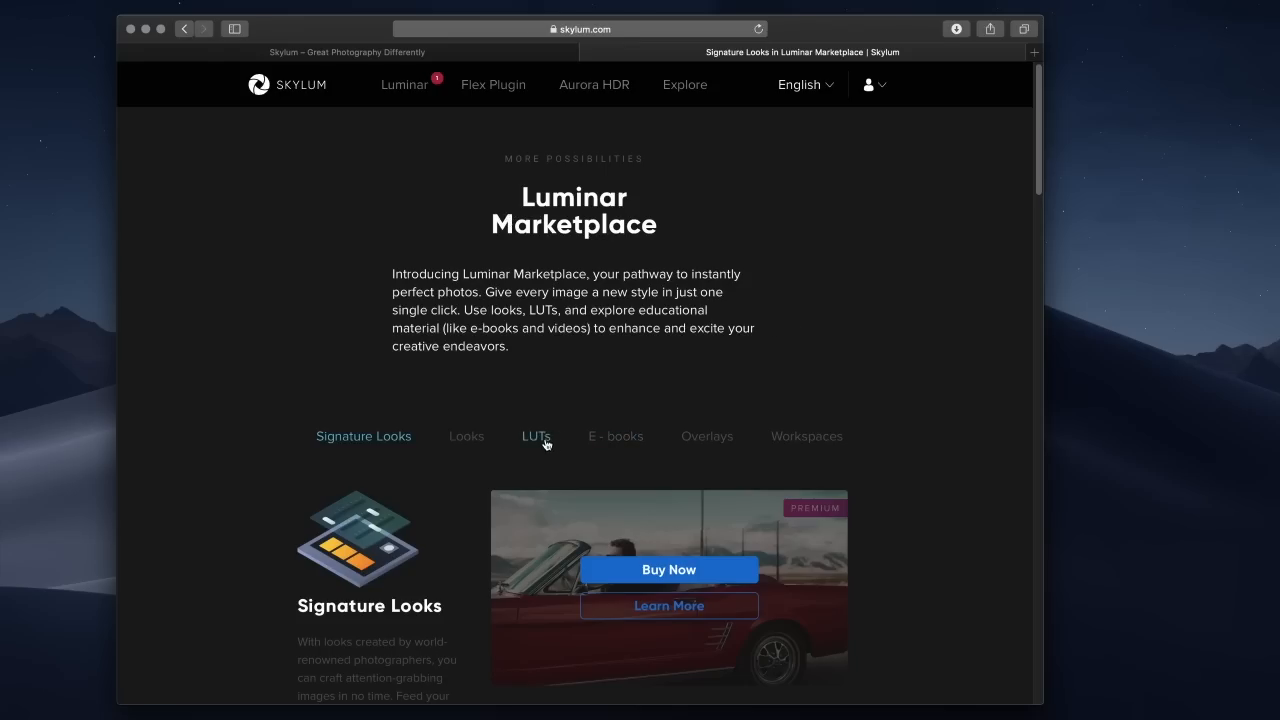
{"action": "scroll", "coordinate": [717, 311], "scroll_direction": "down", "scroll_amount": 10}
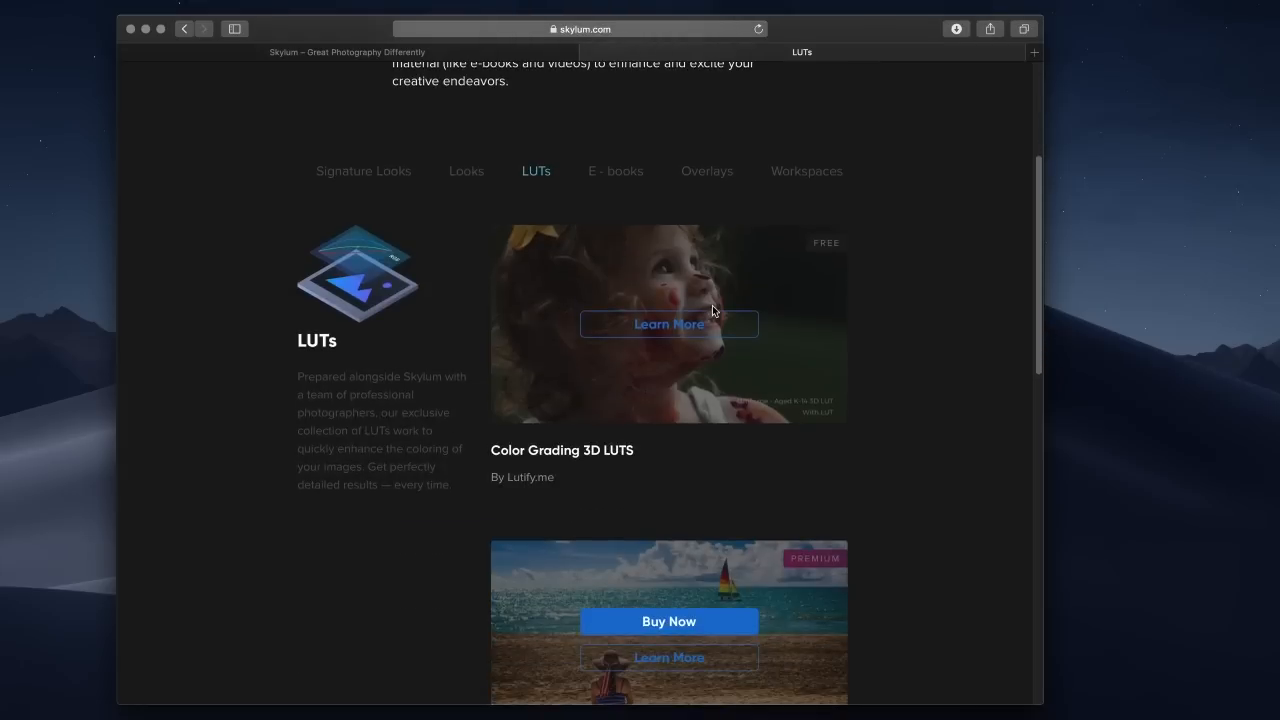
{"action": "scroll", "coordinate": [704, 311], "scroll_direction": "down", "scroll_amount": 6}
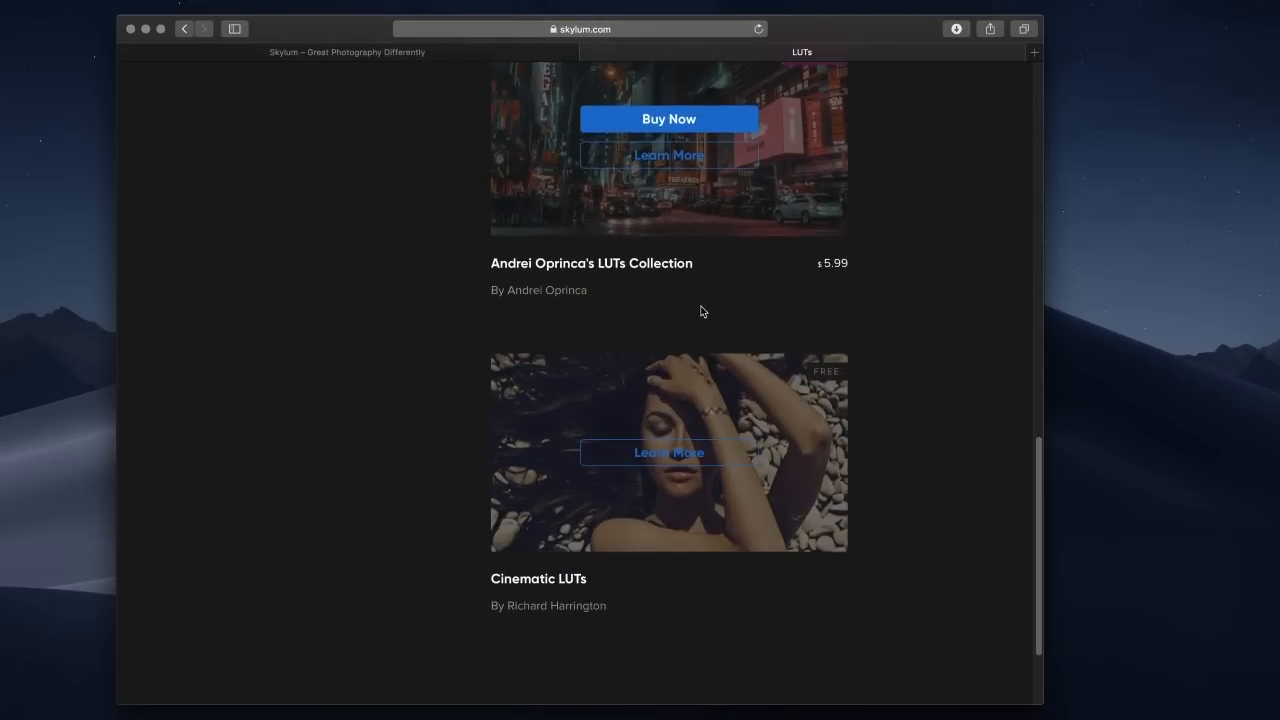
Step: Open the free Cinematic LUTs pack, download it and check the browser's downloads
{"action": "left_click", "coordinate": [660, 453]}
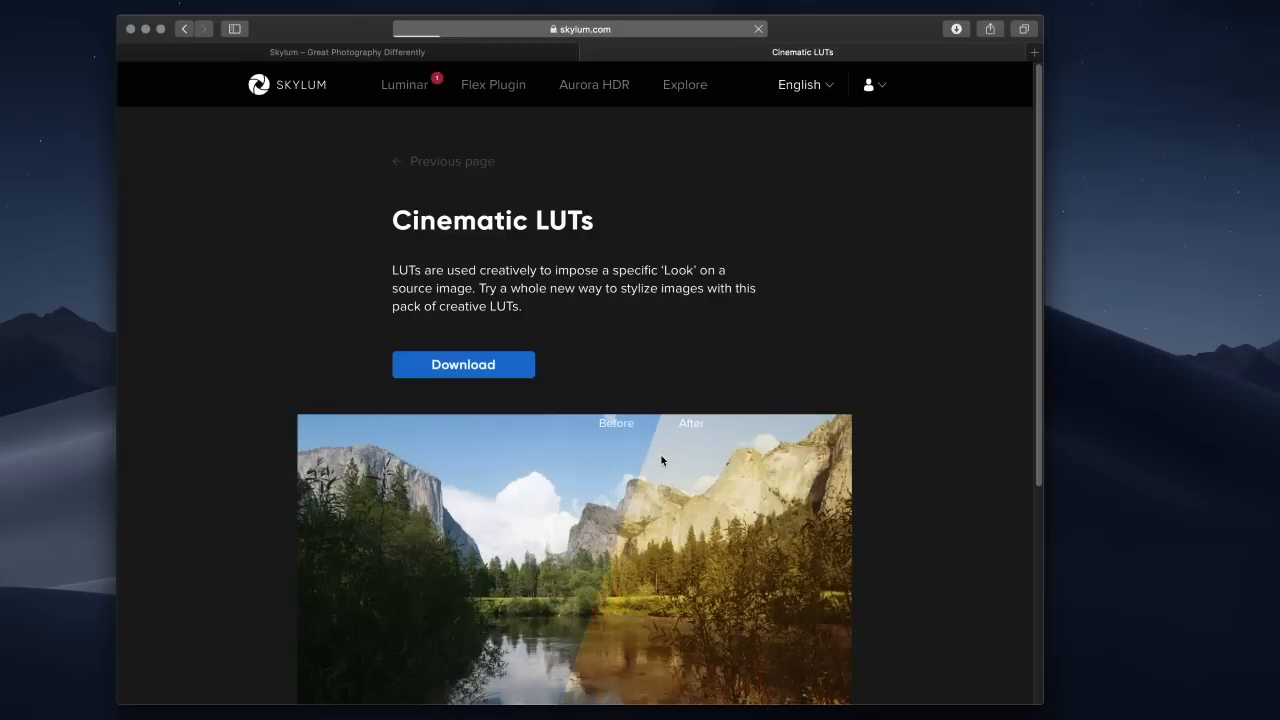
{"action": "left_click", "coordinate": [505, 374]}
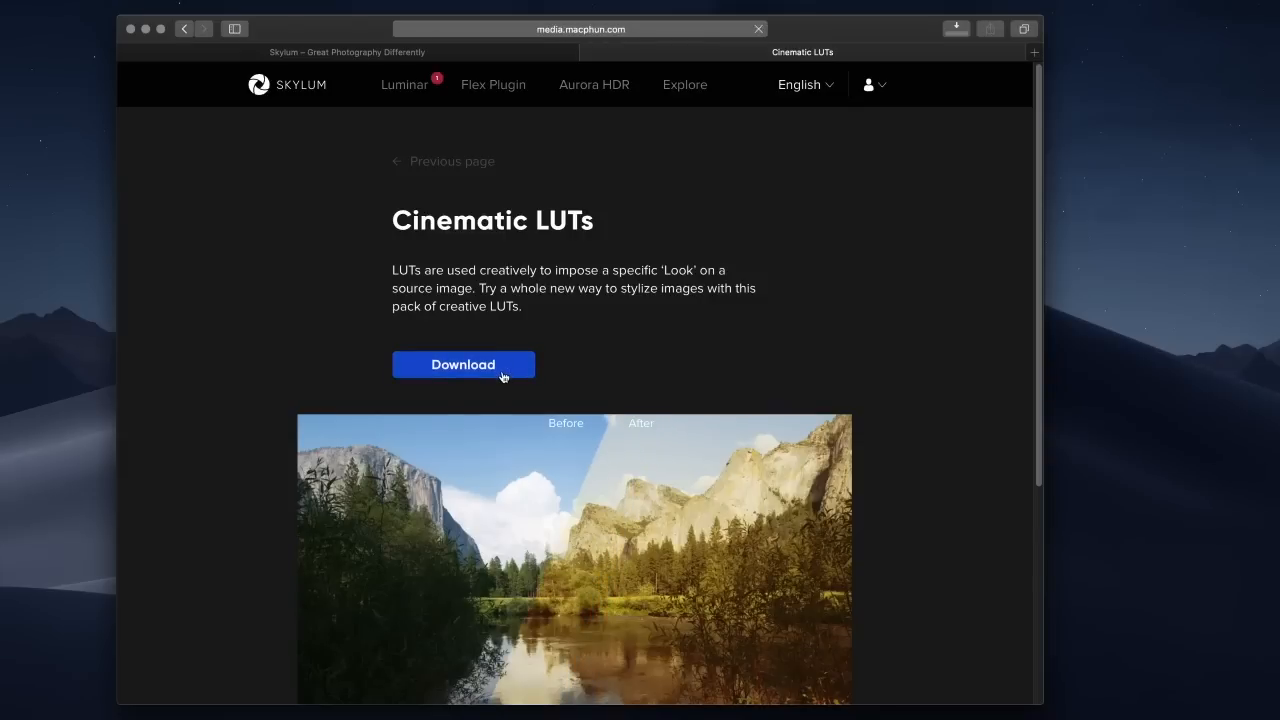
{"action": "left_click", "coordinate": [956, 30]}
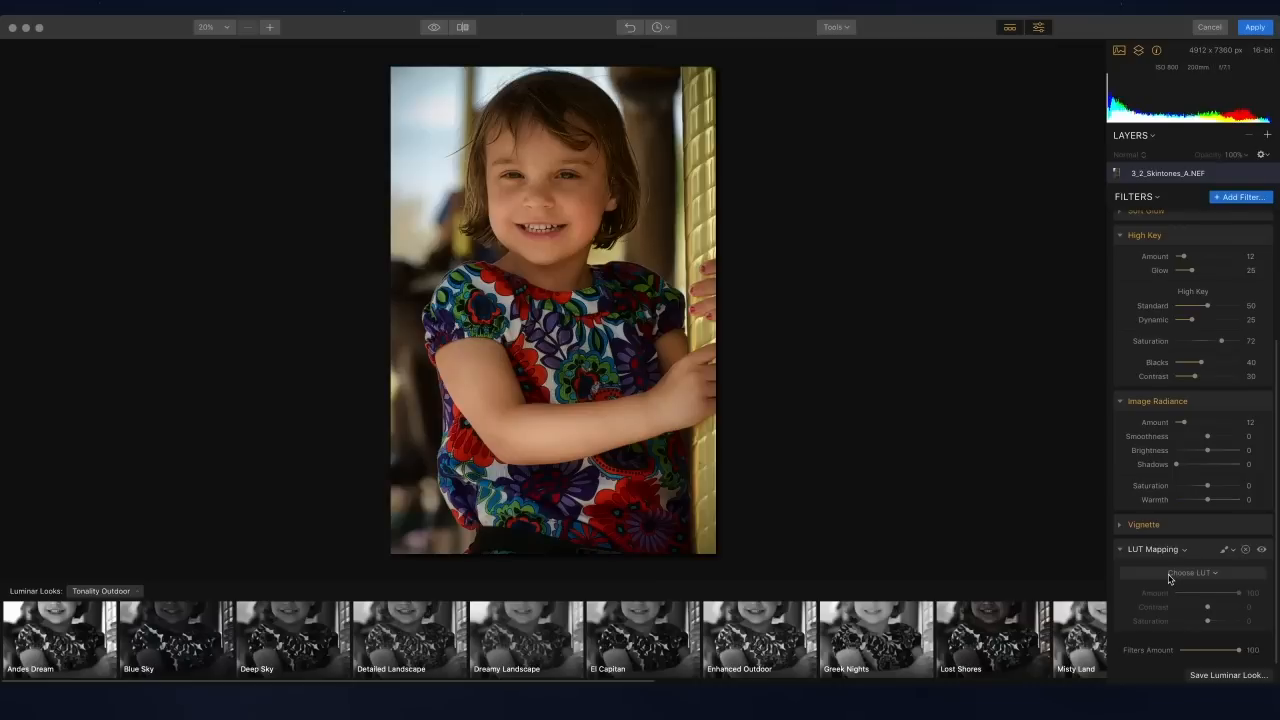
Step: Switch back to Luminar Flex and load Earthtones.cube from the LUTs folder in Downloads as a custom LUT for LUT Mapping
{"action": "left_click", "coordinate": [1169, 578]}
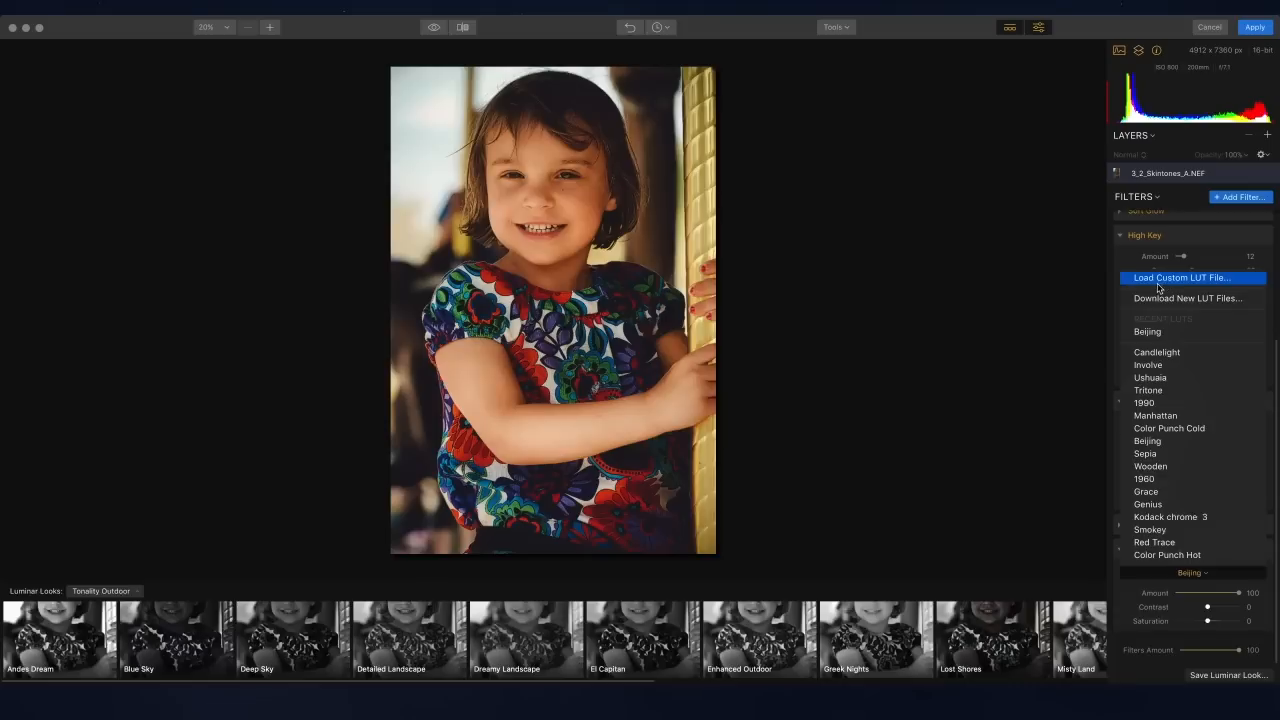
{"action": "left_click", "coordinate": [1163, 287]}
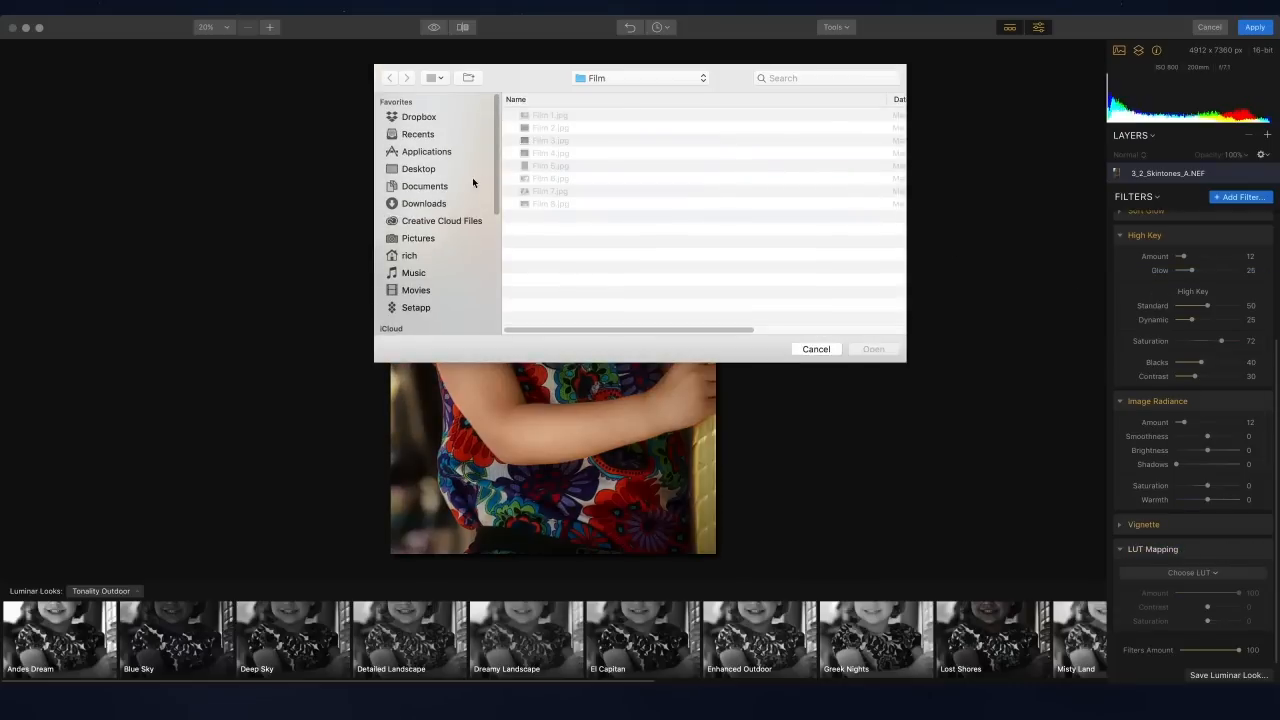
{"action": "key", "text": "super+Up"}
{"action": "key", "text": "super+Up"}
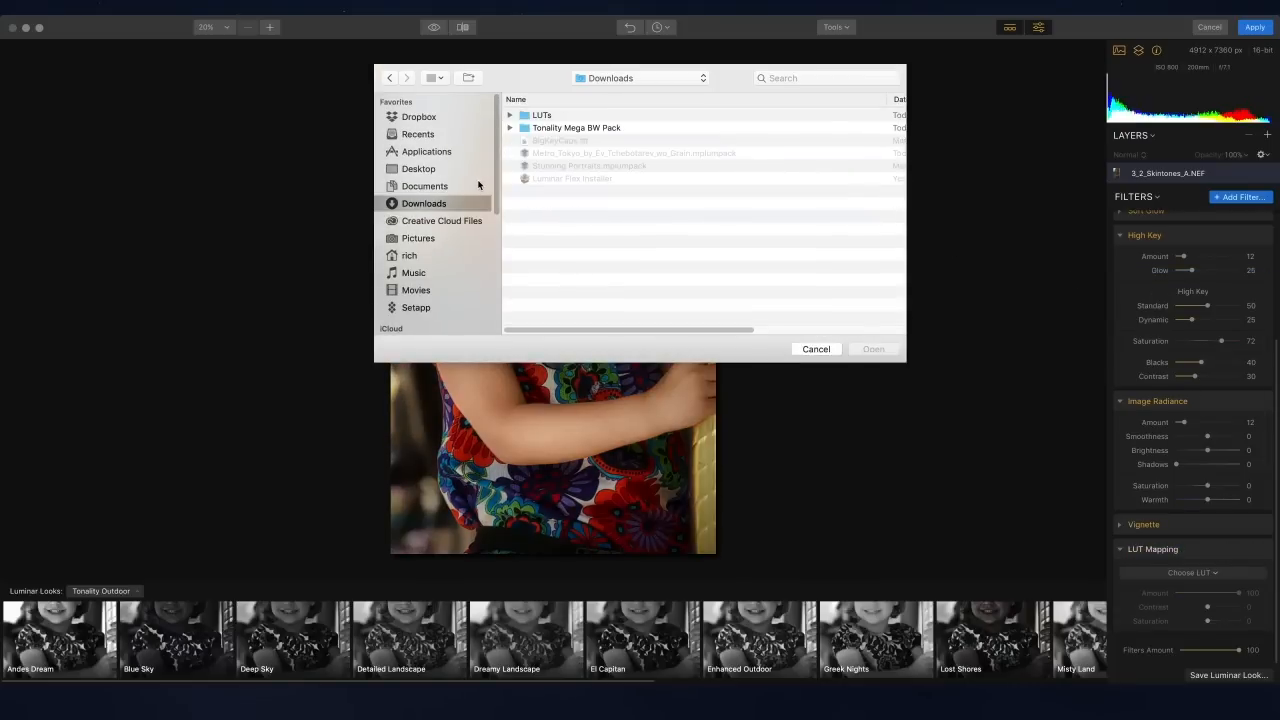
{"action": "double_click", "coordinate": [548, 121]}
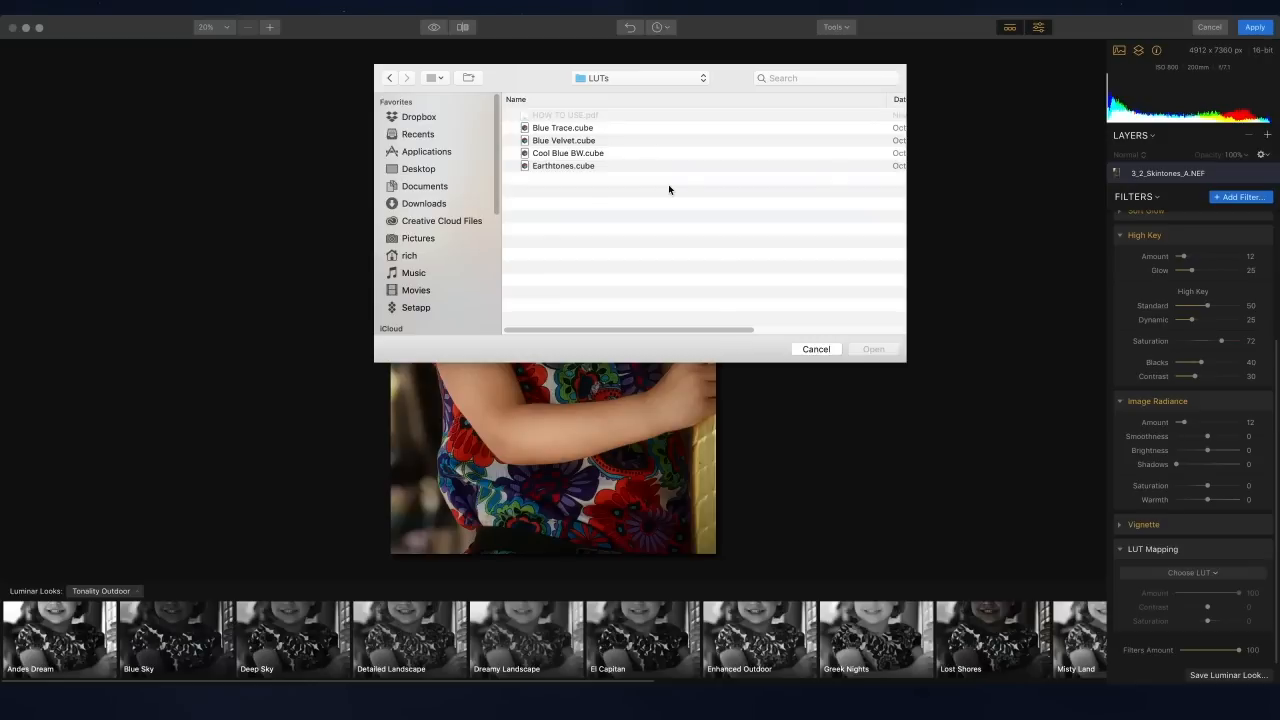
{"action": "left_click", "coordinate": [580, 168]}
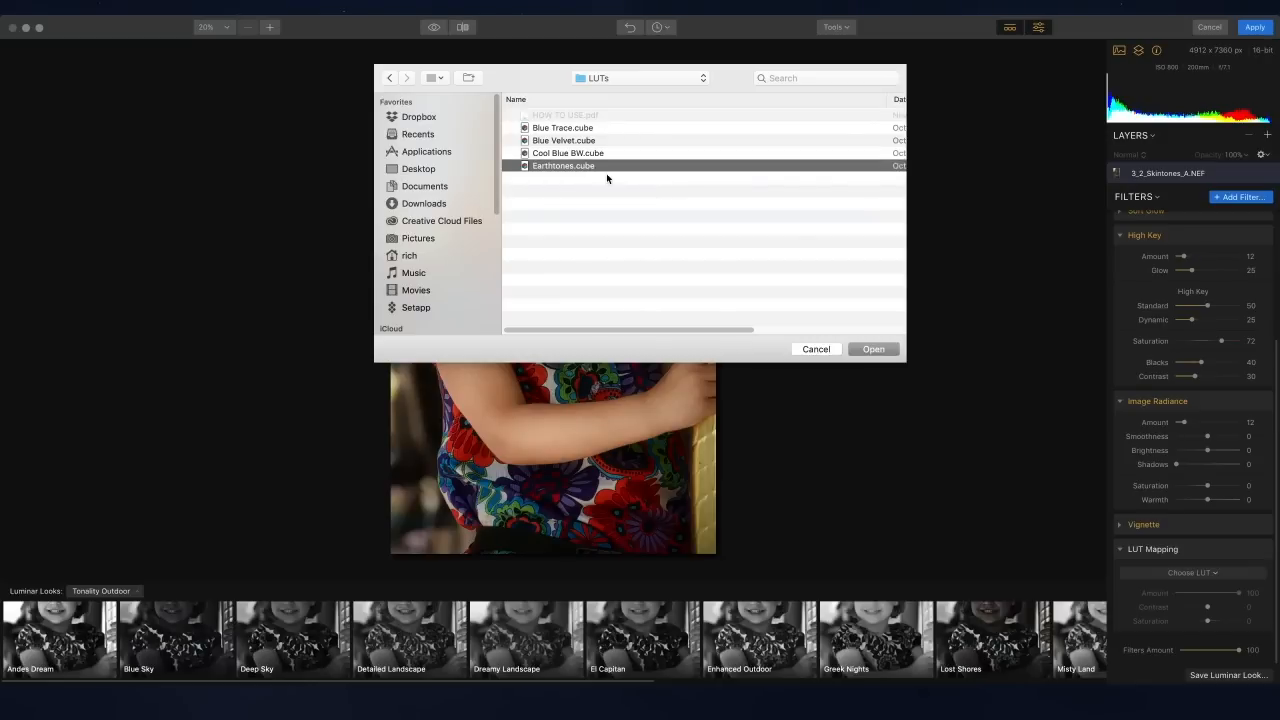
{"action": "left_click", "coordinate": [872, 349]}
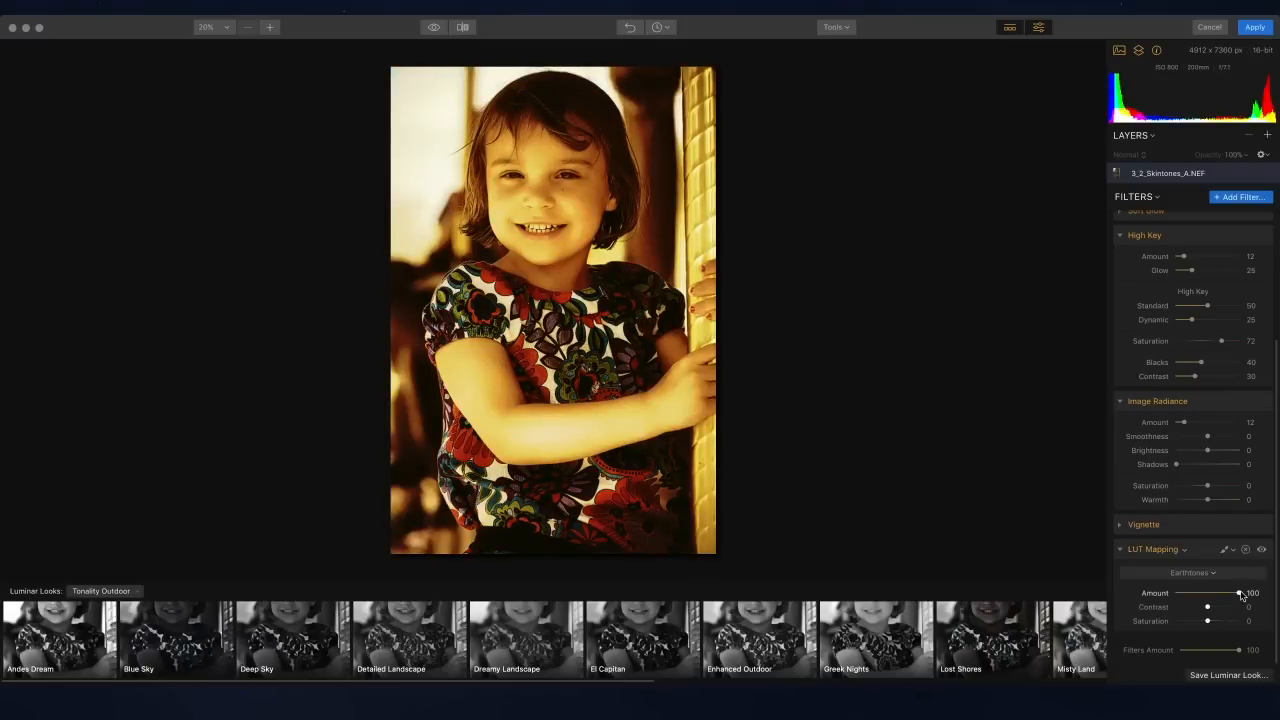
Step: Set the LUT Mapping filter's blend mode to Soft Light, Amount to 21, Contrast to 47 and Saturation to 22
{"action": "left_click_drag", "start_coordinate": [1240, 596], "coordinate": [1200, 595]}
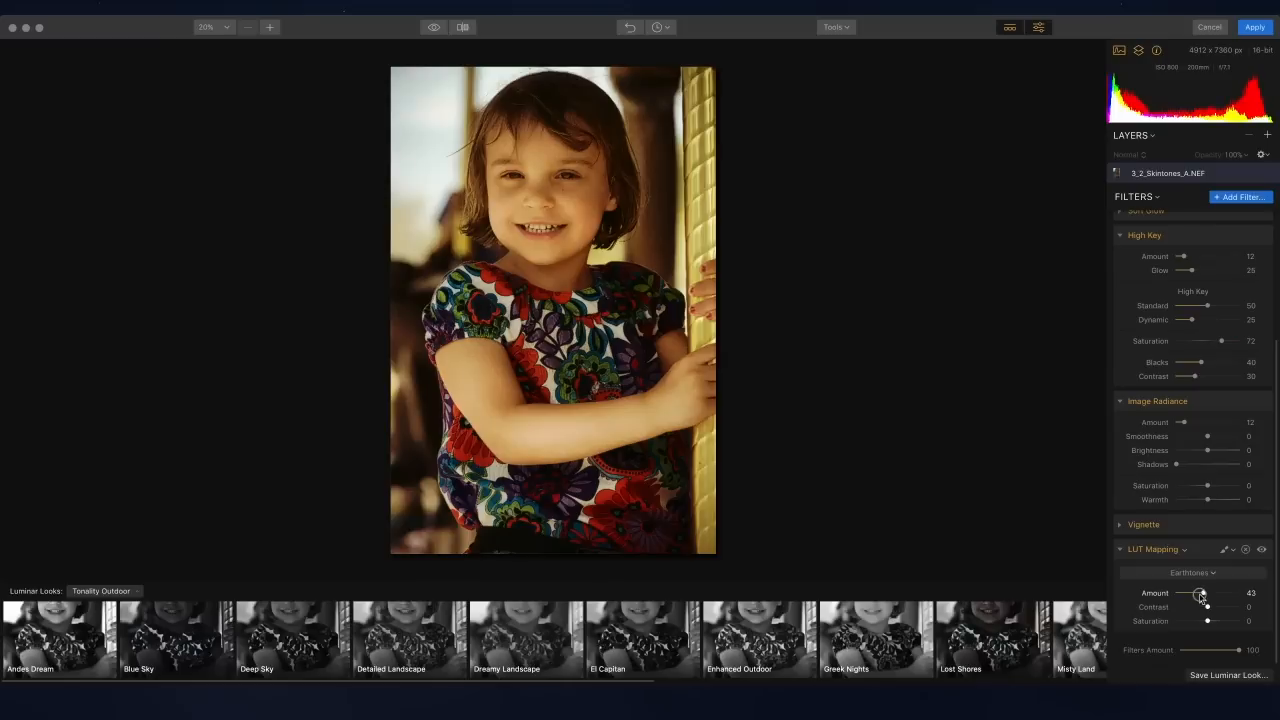
{"action": "left_click", "coordinate": [1183, 554]}
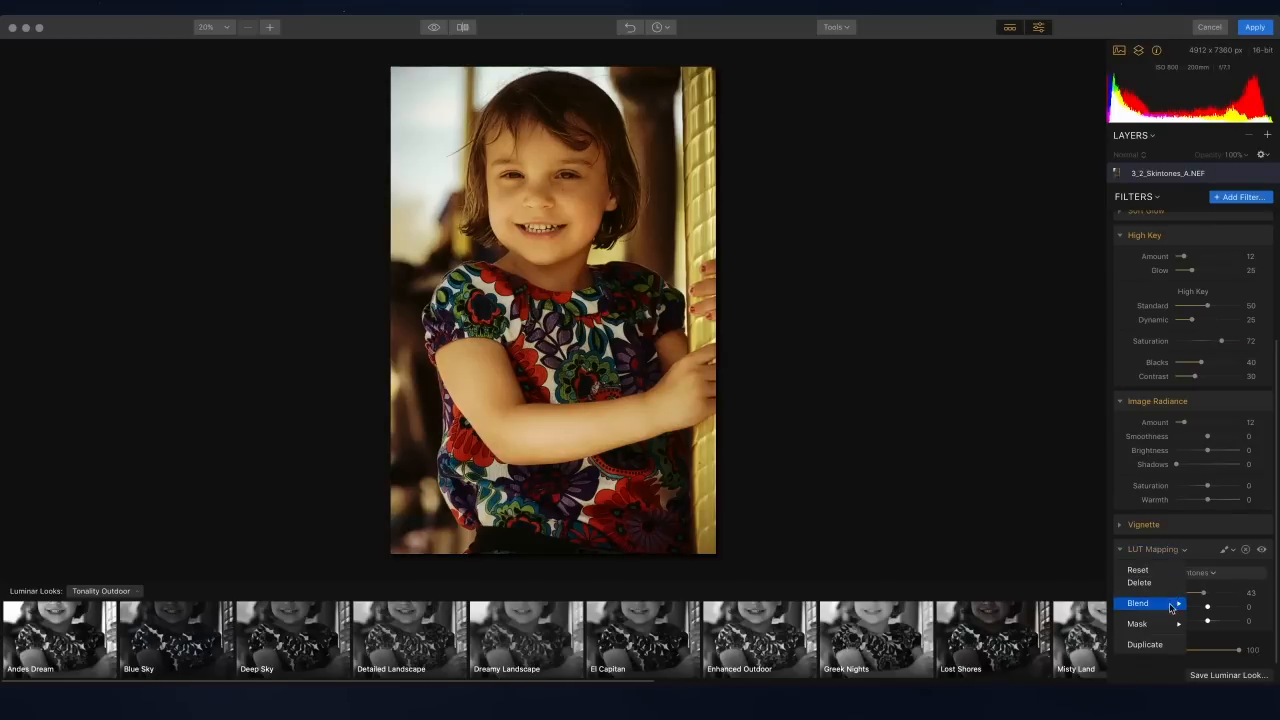
{"action": "mouse_move", "coordinate": [1172, 609]}
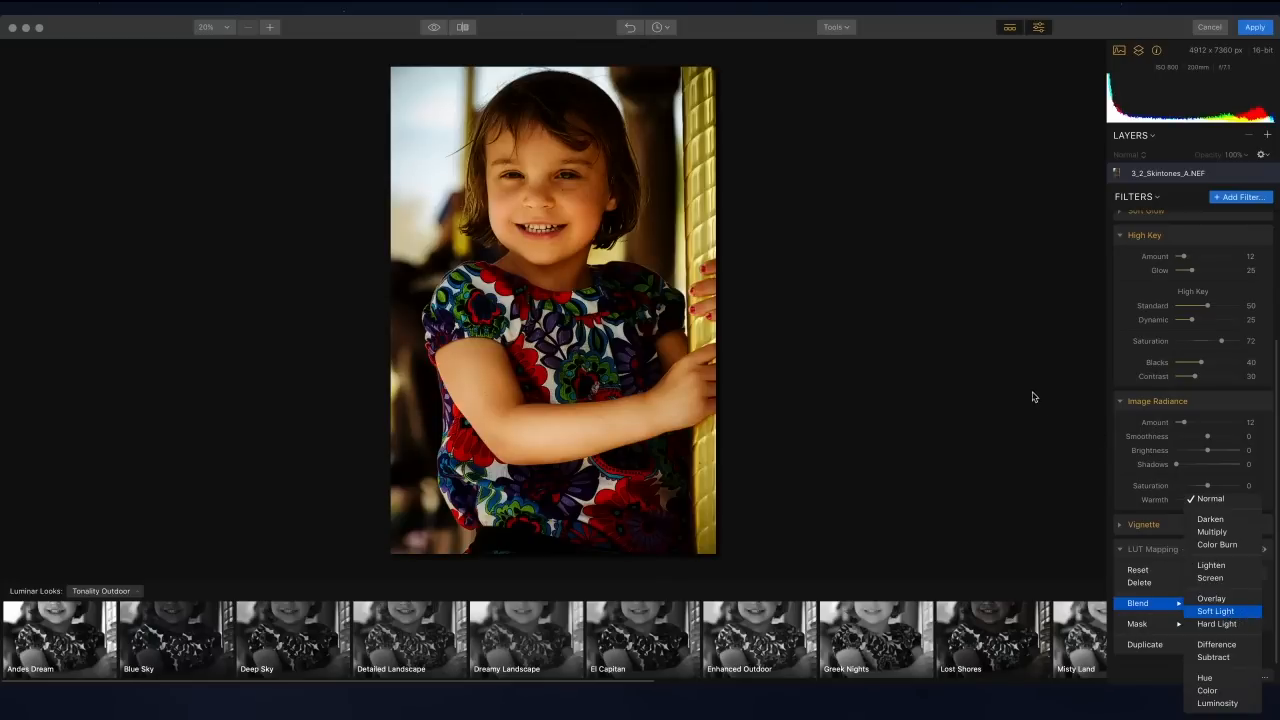
{"action": "left_click", "coordinate": [1250, 616]}
{"action": "left_click", "coordinate": [1041, 405]}
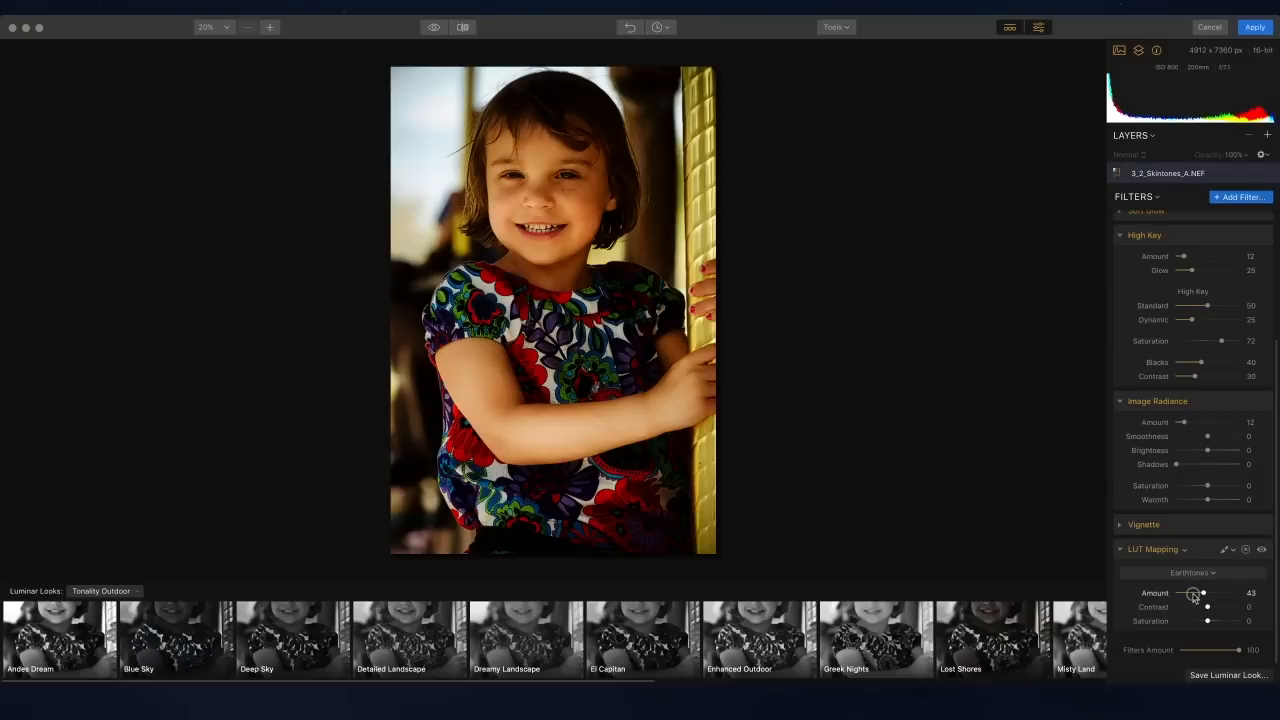
{"action": "mouse_move", "coordinate": [1203, 596]}
{"action": "left_mouse_down"}
{"action": "mouse_move", "coordinate": [1175, 597]}
{"action": "mouse_move", "coordinate": [1211, 621]}
{"action": "mouse_move", "coordinate": [1236, 606]}
{"action": "mouse_move", "coordinate": [1222, 607]}
{"action": "left_mouse_up"}
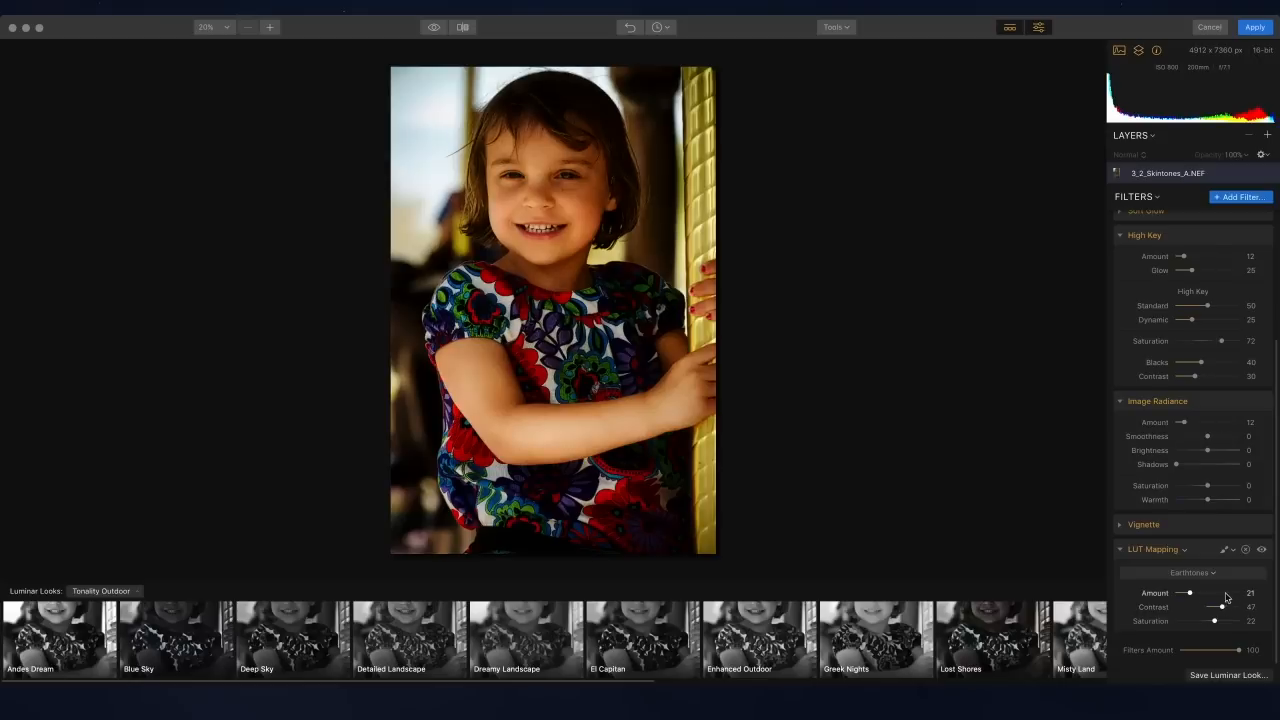
Step: Set the LUT Mapping filter's blend mode to Normal
{"action": "left_click", "coordinate": [1182, 550]}
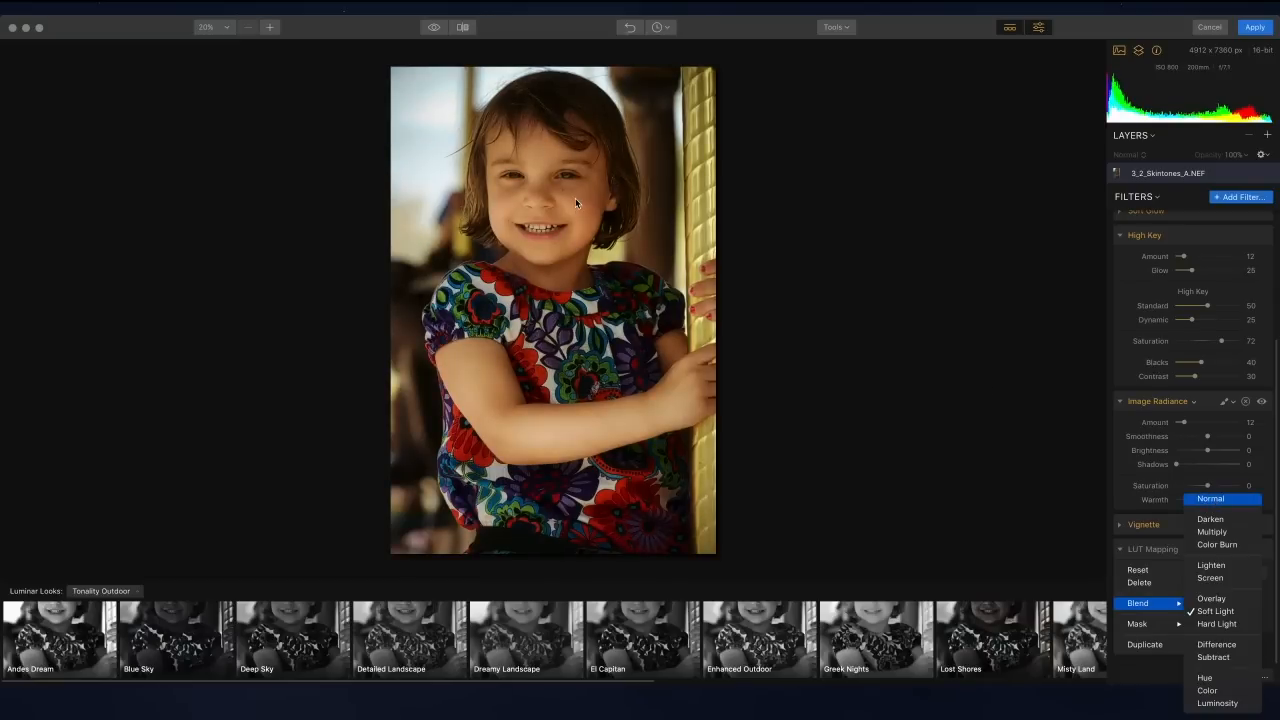
Step: Start adding a new image layer and open the Paper folder inside Tonality Mega BW Pack in Downloads
{"action": "left_click", "coordinate": [1268, 137]}
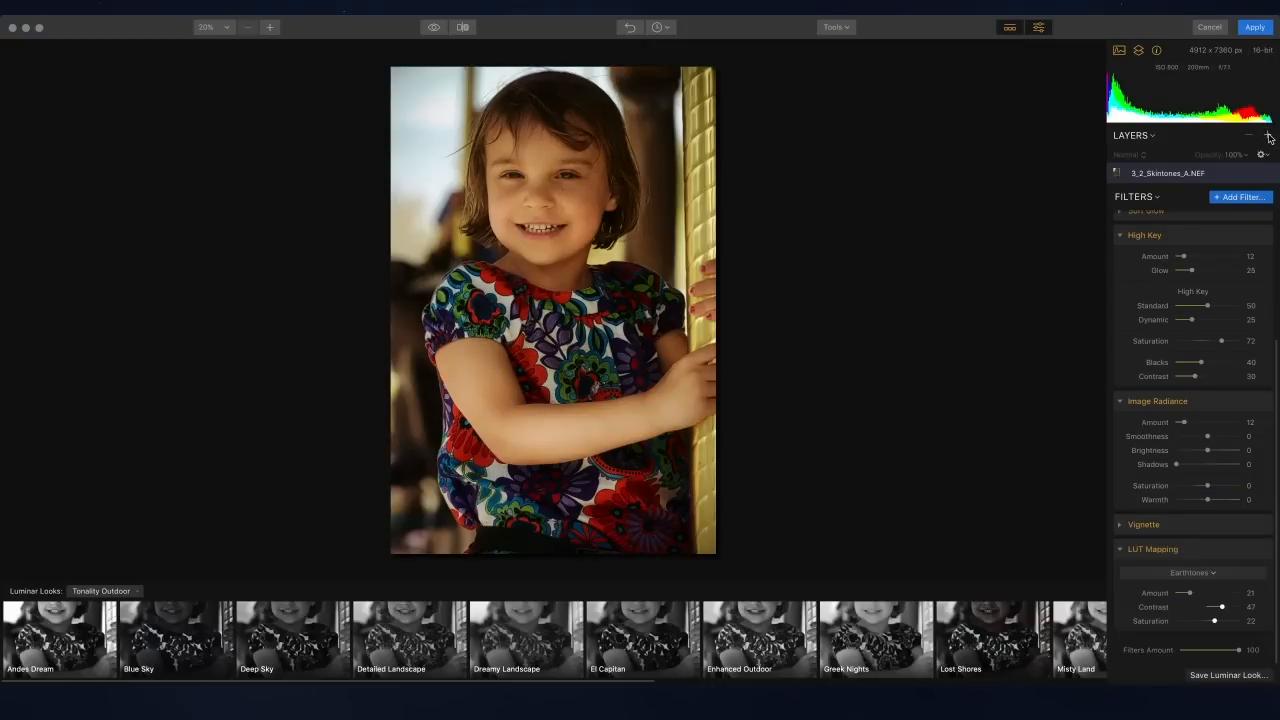
{"action": "left_click", "coordinate": [1268, 136]}
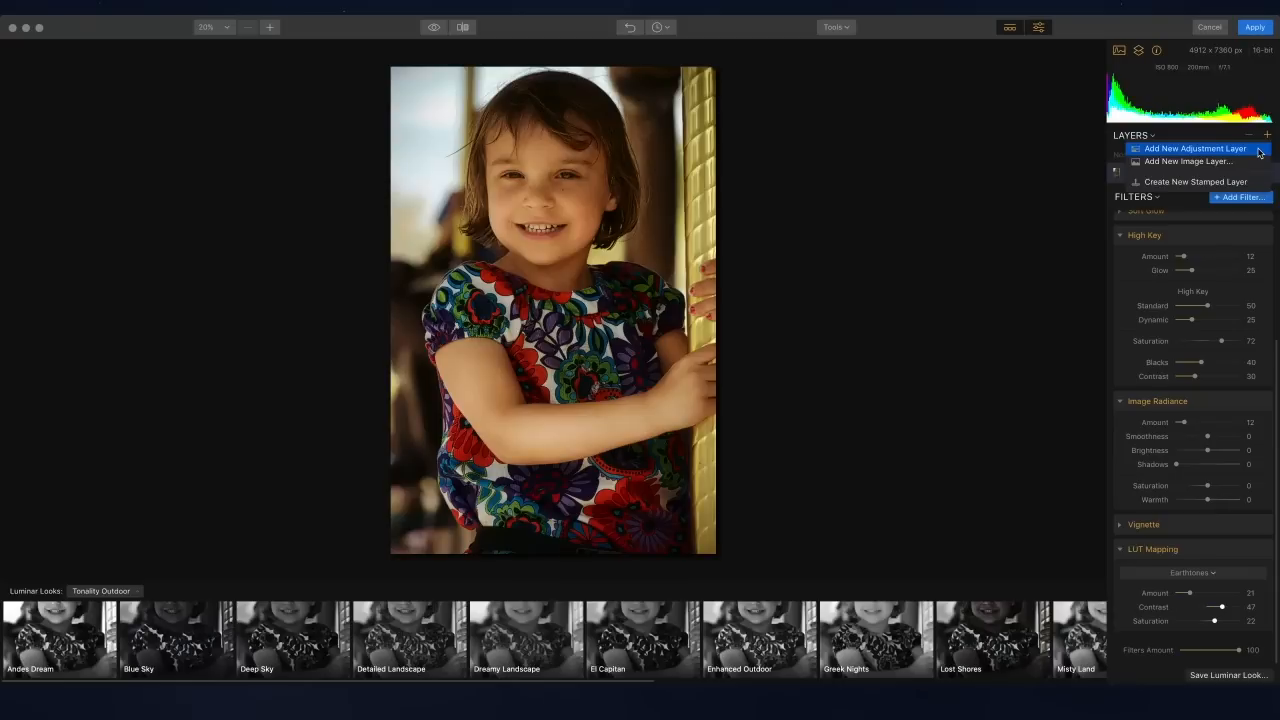
{"action": "left_click", "coordinate": [1255, 161]}
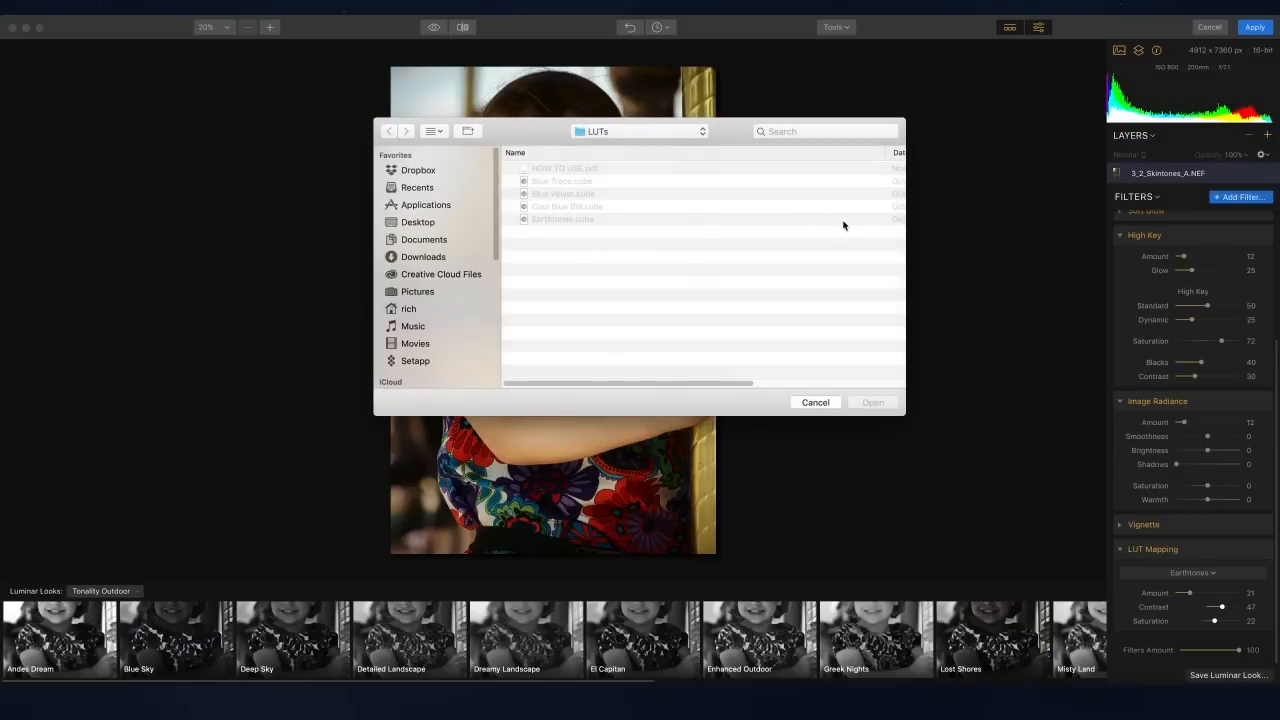
{"action": "key", "text": "super+Up"}
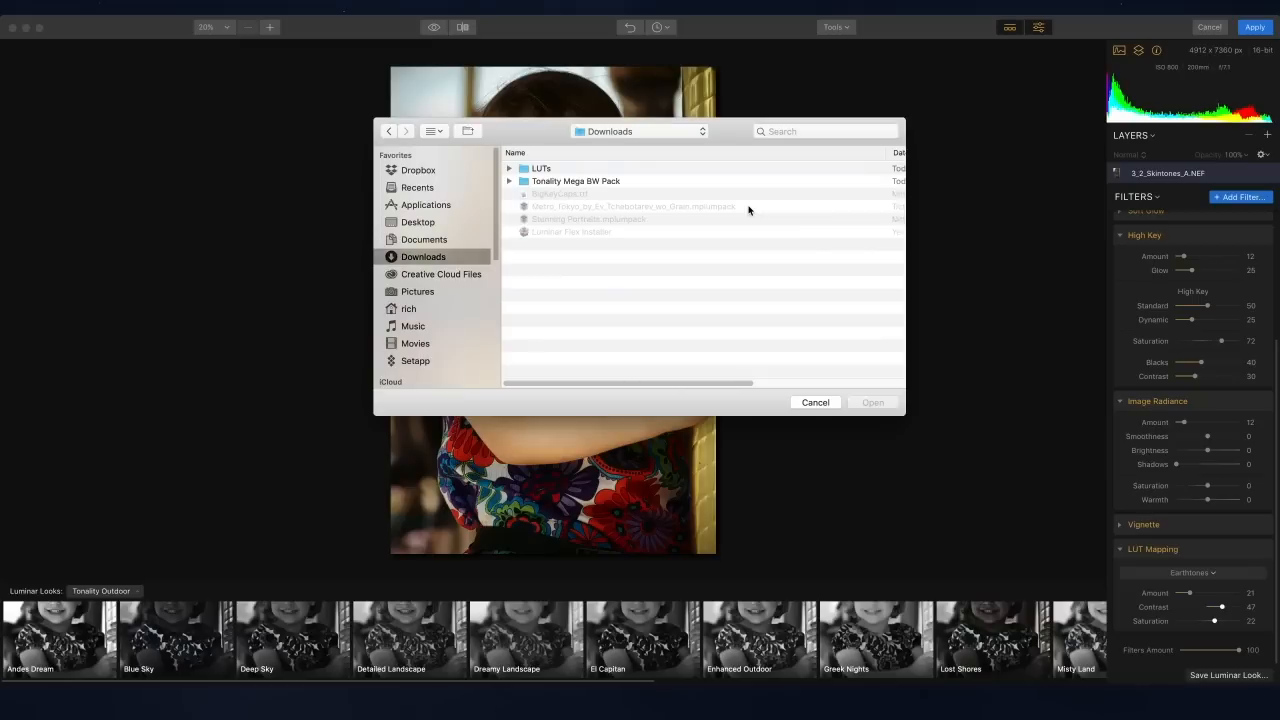
{"action": "key", "text": "Down"}
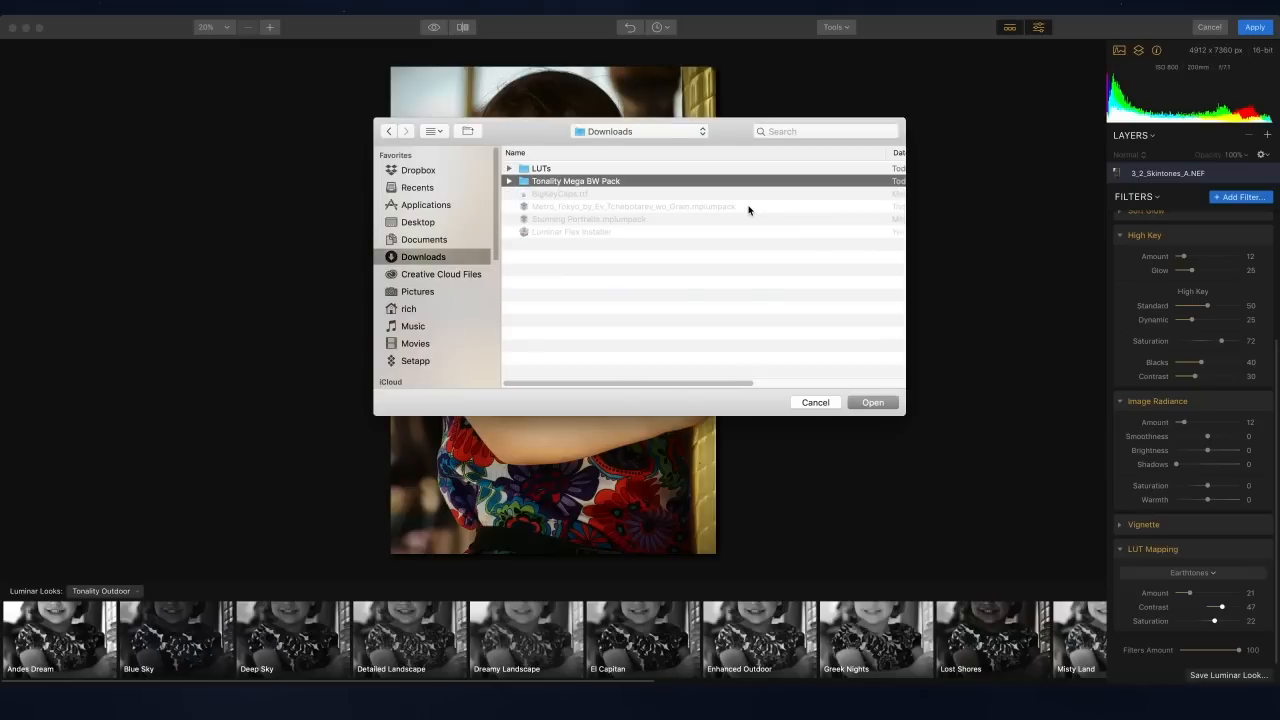
{"action": "key", "text": "super+Down"}
{"action": "key", "text": "Down"}
{"action": "key", "text": "Down"}
{"action": "key", "text": "Up"}
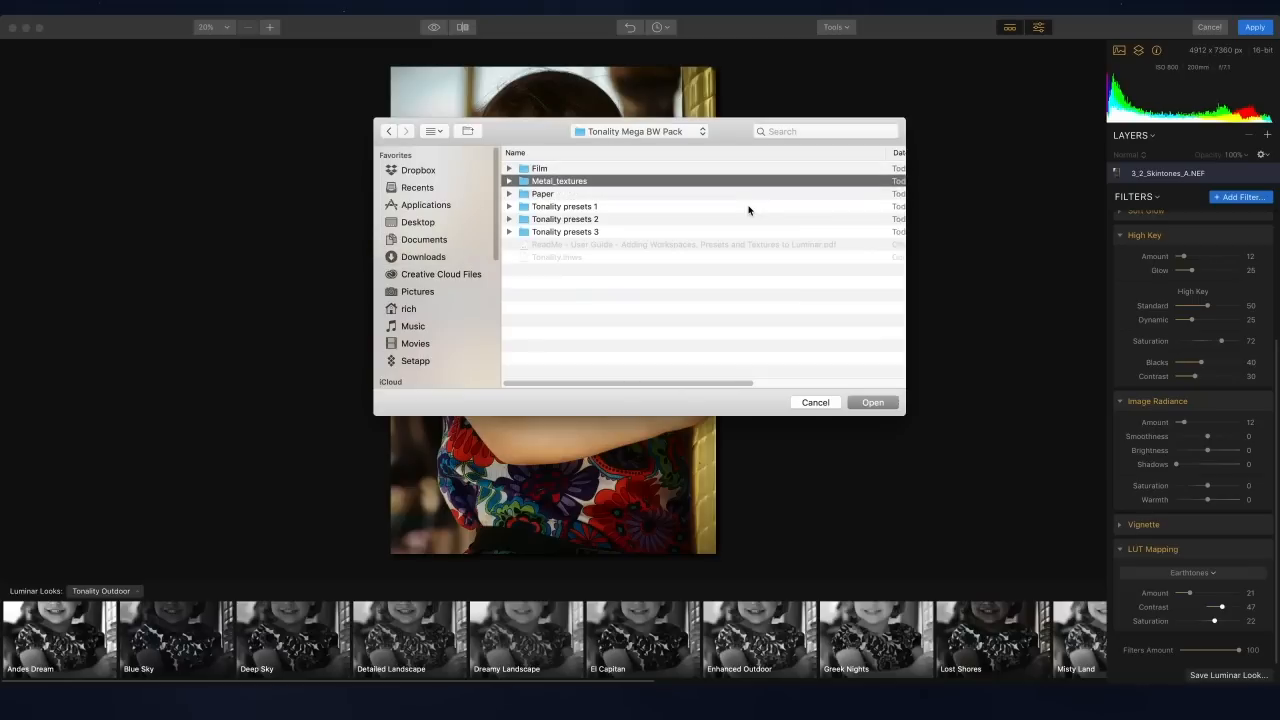
{"action": "key", "text": "Up"}
{"action": "key", "text": "Down"}
{"action": "key", "text": "Down"}
{"action": "key", "text": "super+Down"}
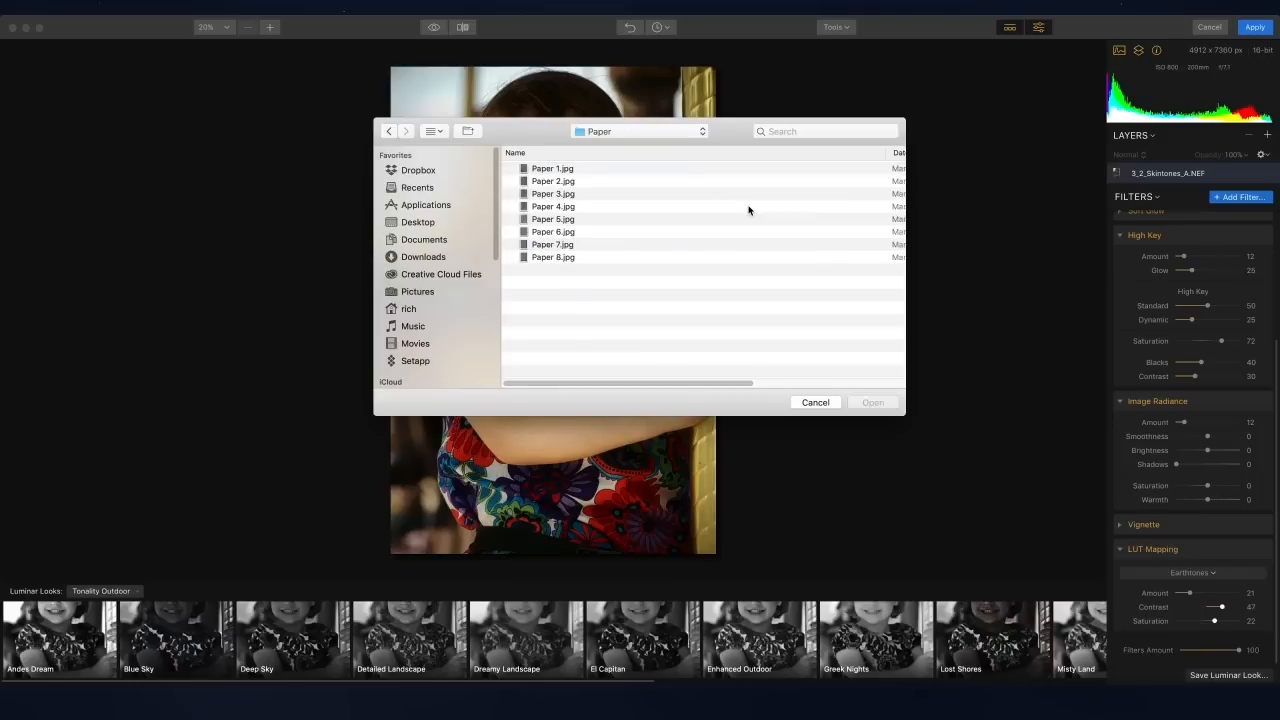
Step: Preview the paper textures and add Paper 4.jpg as the image layer
{"action": "key", "text": "Down"}
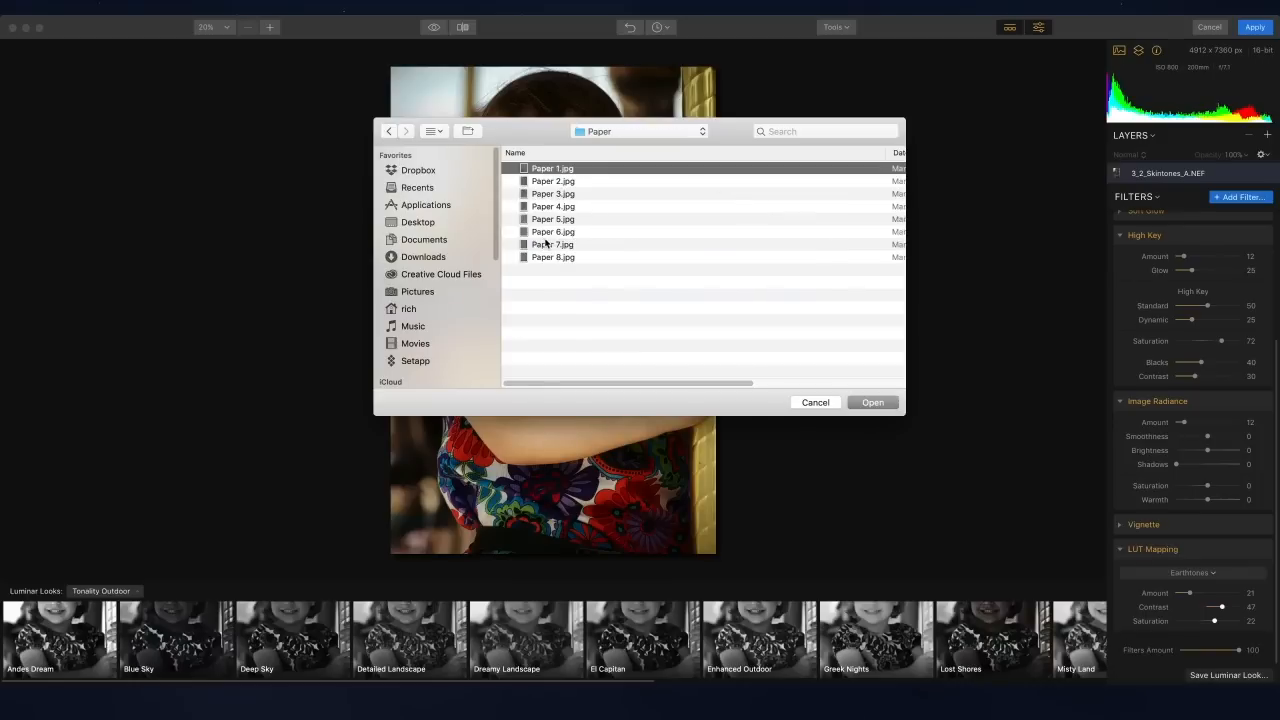
{"action": "key", "text": "space"}
{"action": "key", "text": "Down"}
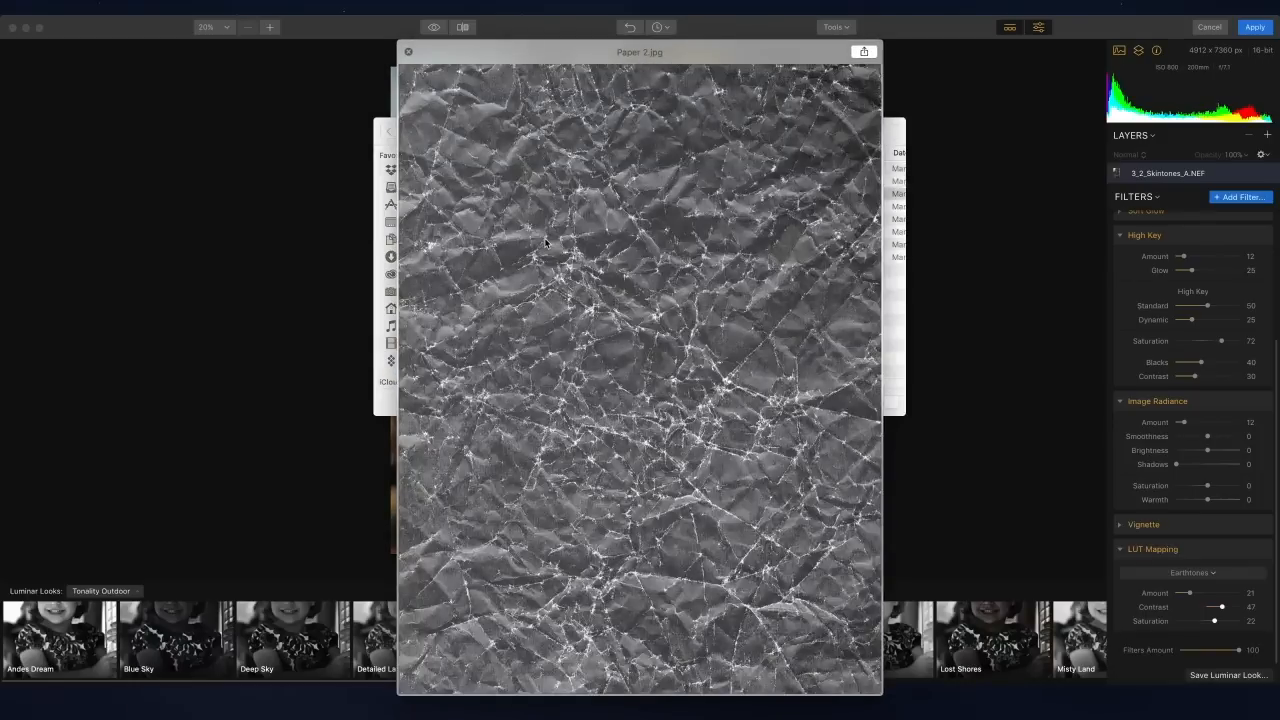
{"action": "key", "text": "Down"}
{"action": "key", "text": "Down"}
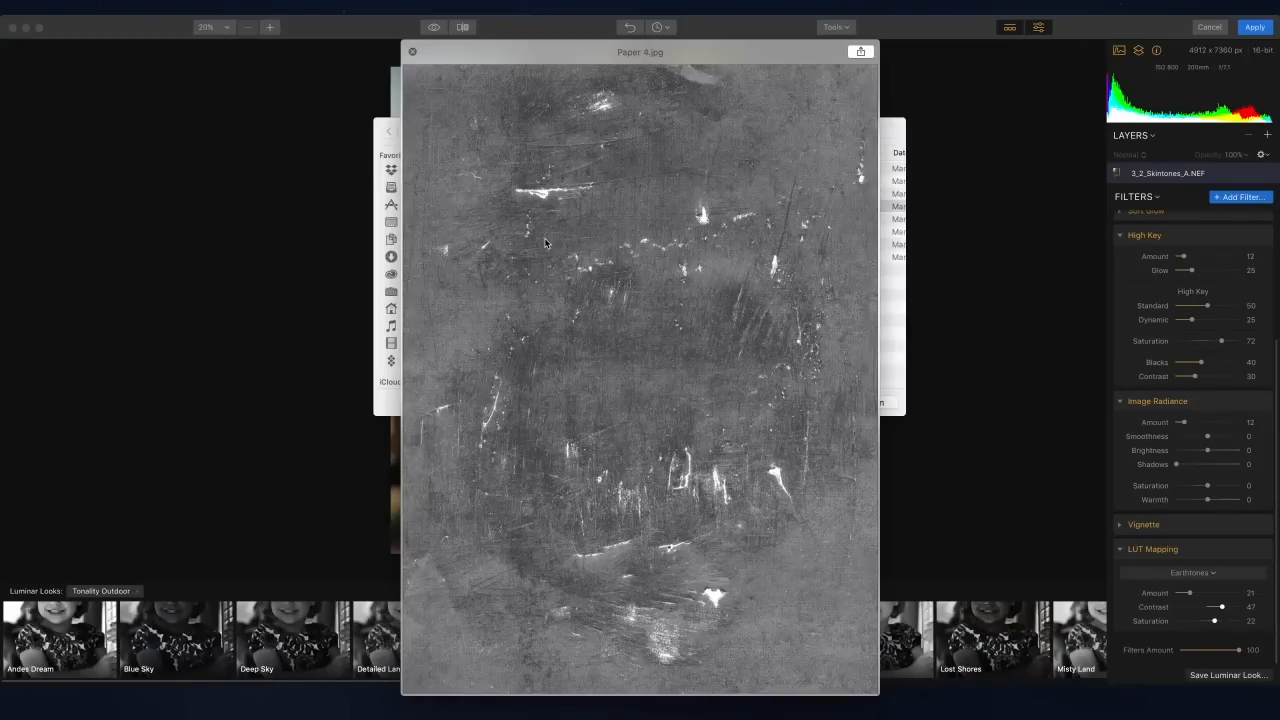
{"action": "key", "text": "space"}
{"action": "key", "text": "Return"}
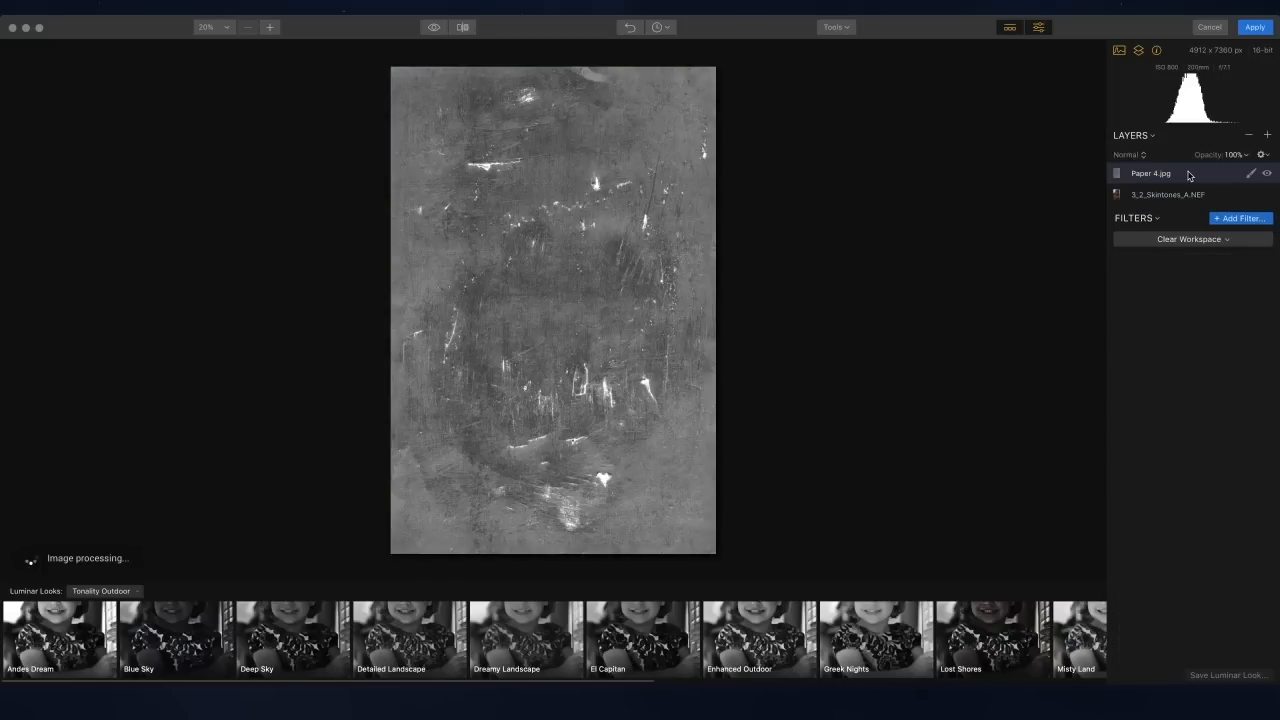
Step: Set the Paper 4.jpg layer's blend mode to Soft Light and its opacity to 30%
{"action": "left_click", "coordinate": [1135, 156]}
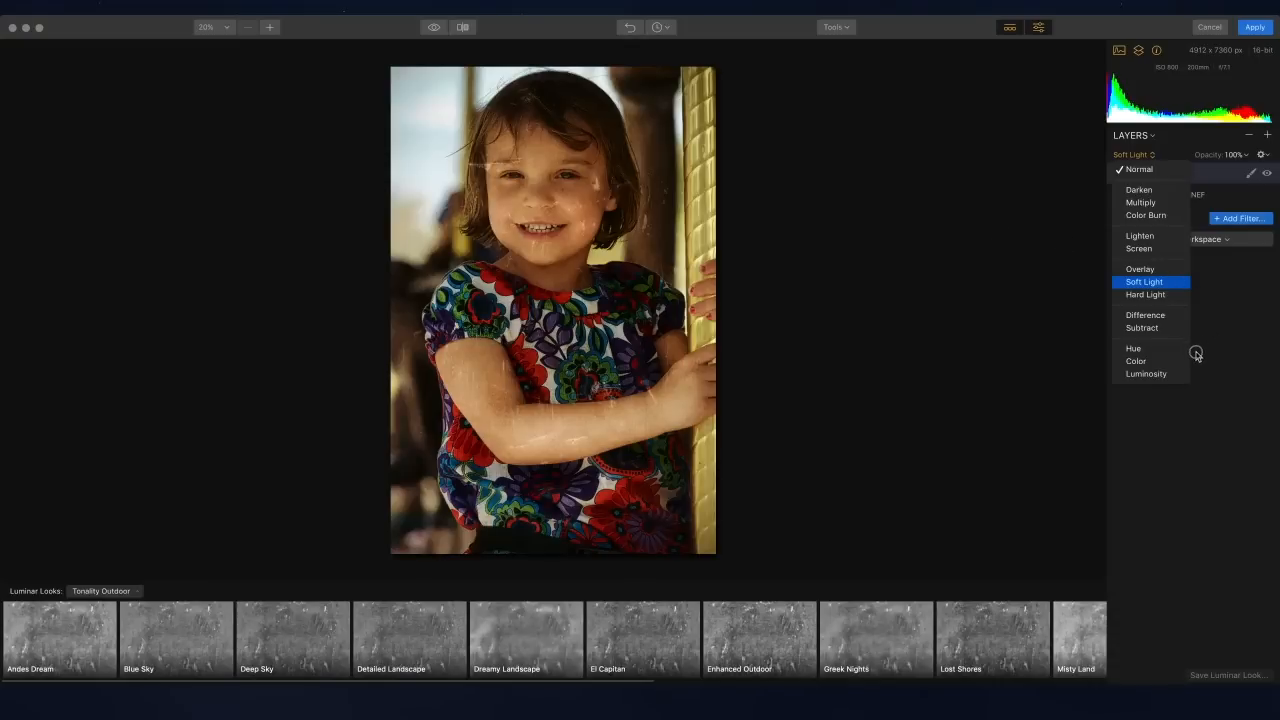
{"action": "left_click", "coordinate": [1088, 316]}
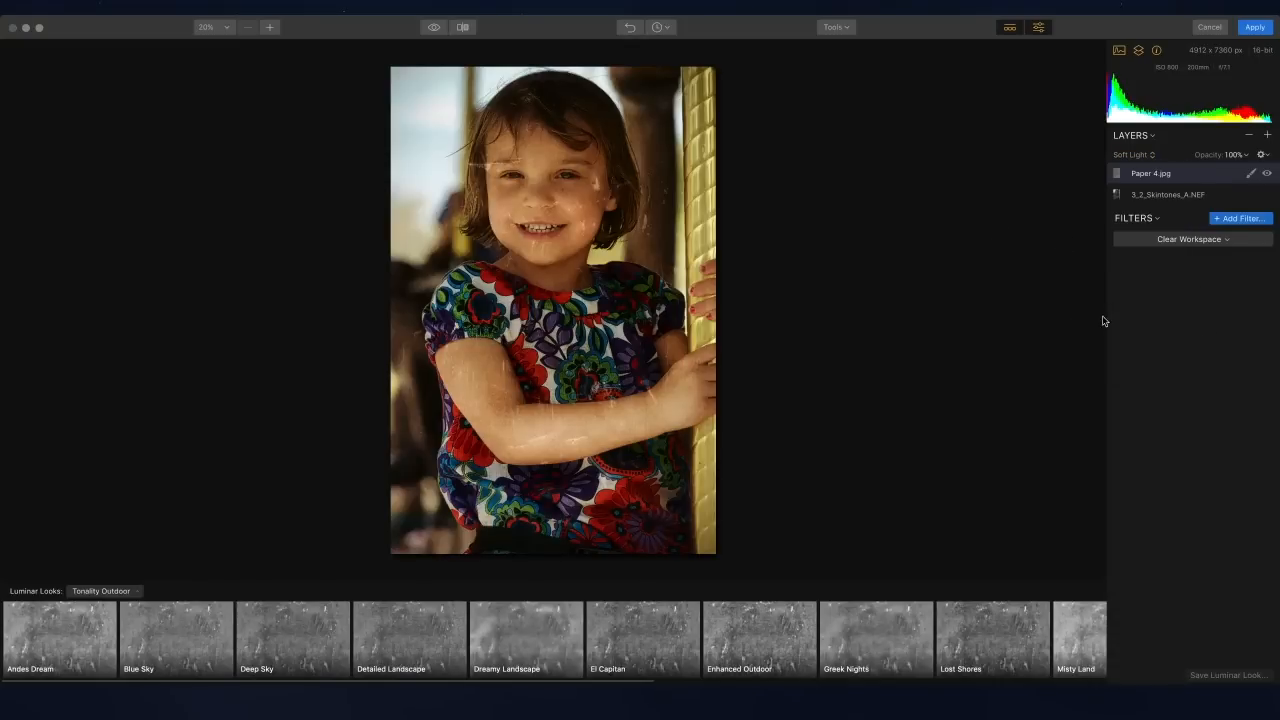
{"action": "left_click", "coordinate": [1245, 156]}
{"action": "left_click_drag", "start_coordinate": [1236, 173], "coordinate": [1194, 175]}
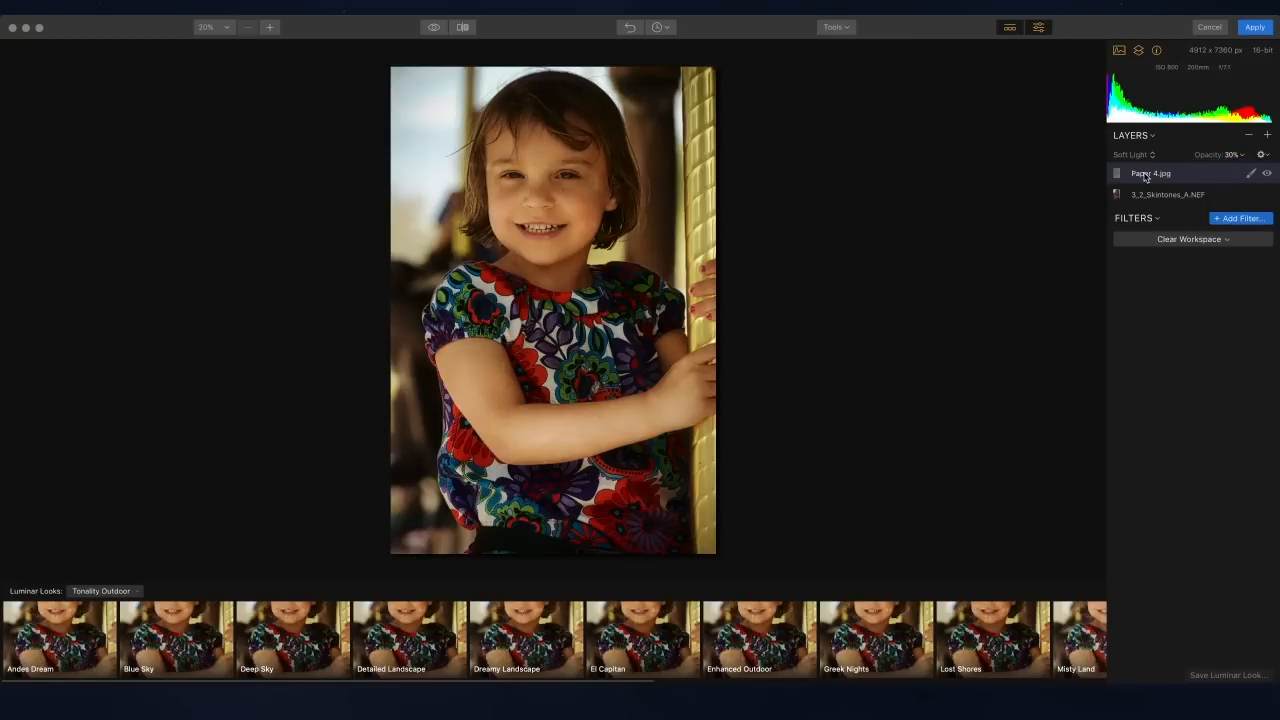
Step: Flip the Paper 4.jpg layer vertically with Free Transform and enlarge it to about 5405 by 7567 pixels
{"action": "left_click", "coordinate": [832, 27]}
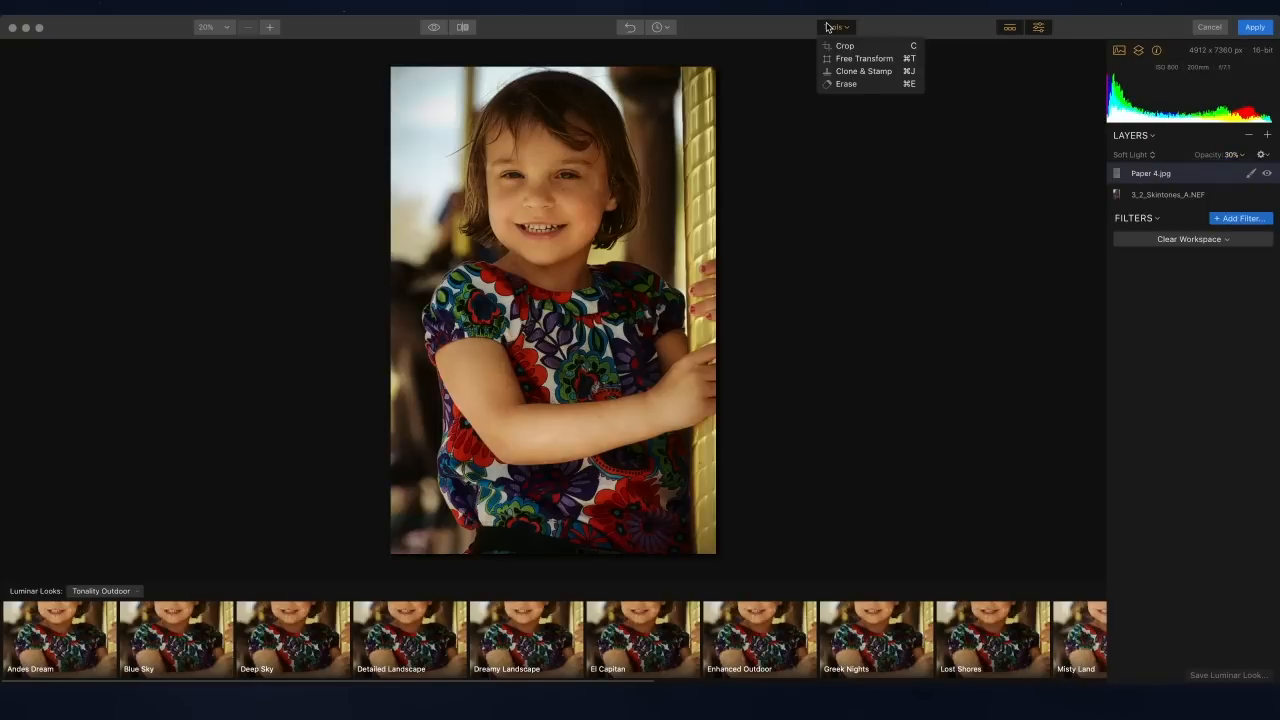
{"action": "left_click", "coordinate": [836, 58]}
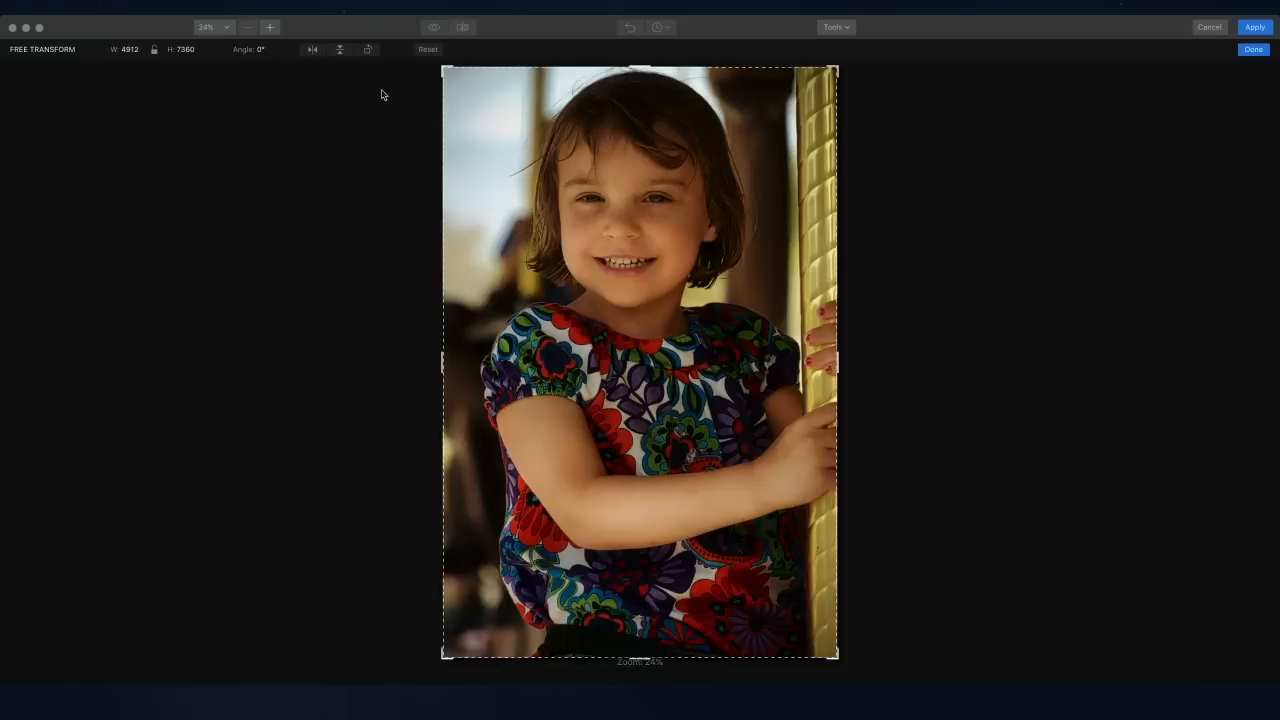
{"action": "left_click", "coordinate": [342, 49]}
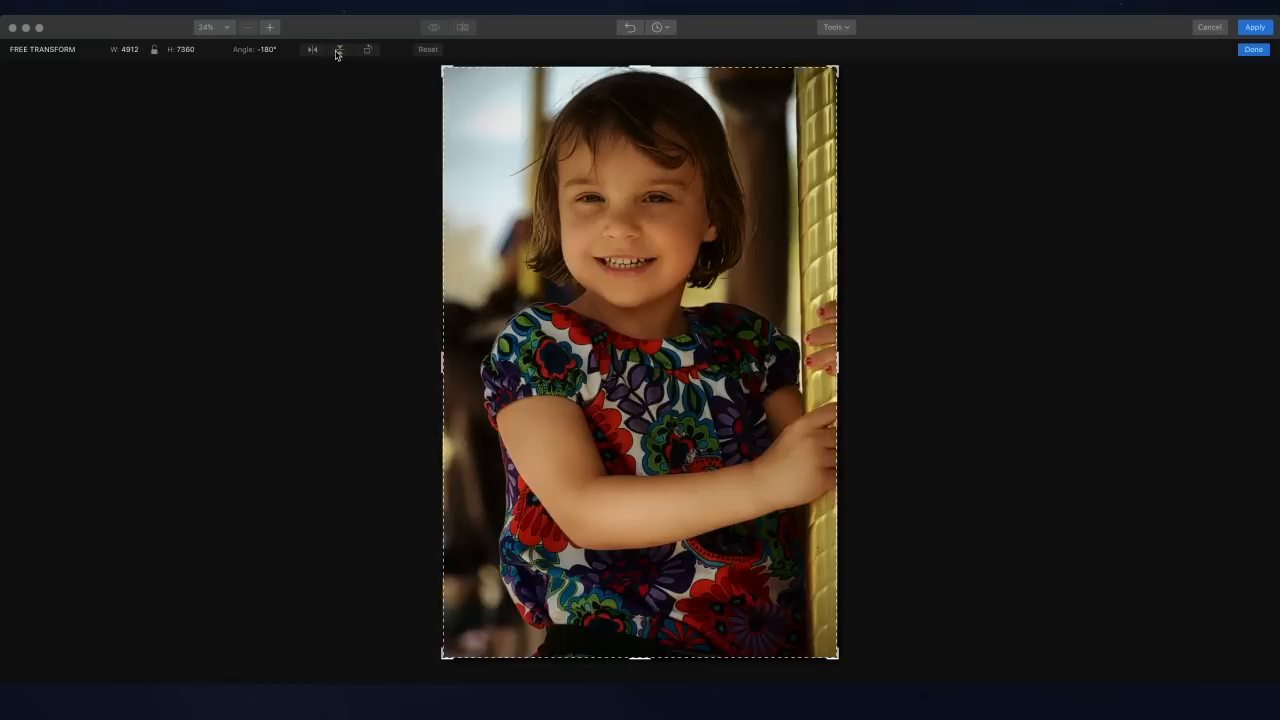
{"action": "left_click_drag", "start_coordinate": [442, 67], "coordinate": [402, 49]}
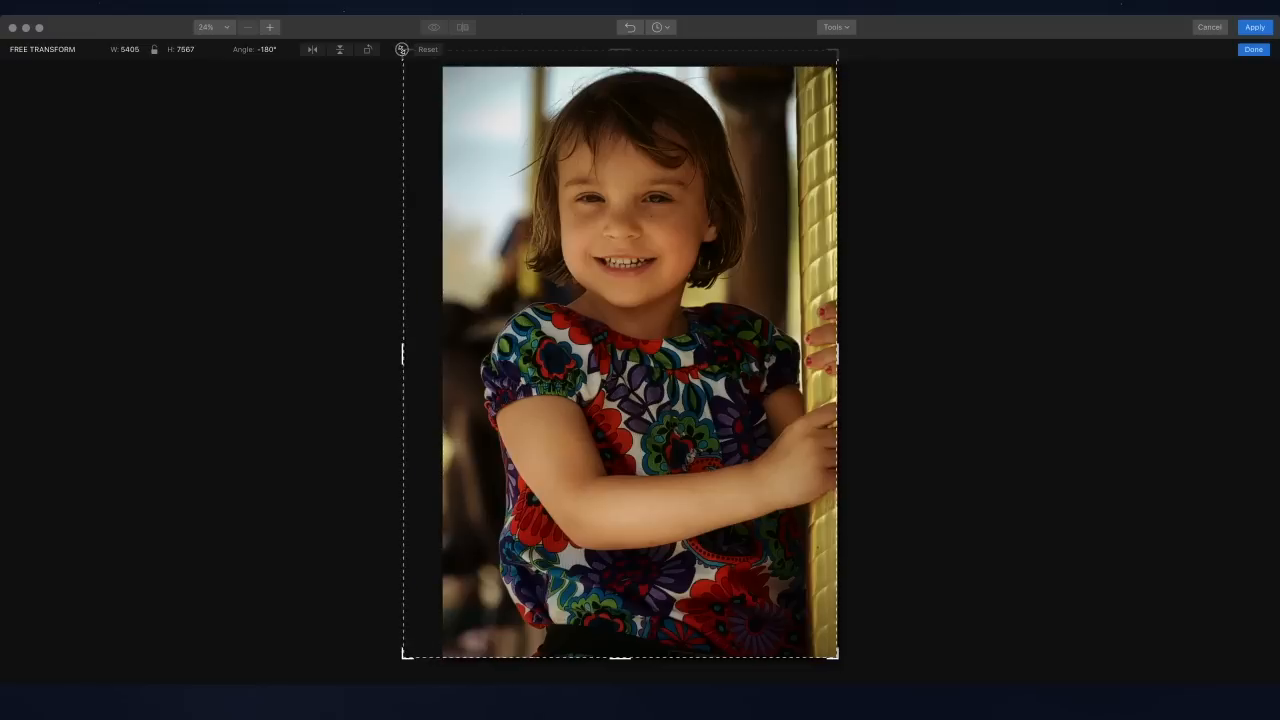
{"action": "left_click", "coordinate": [1256, 50]}
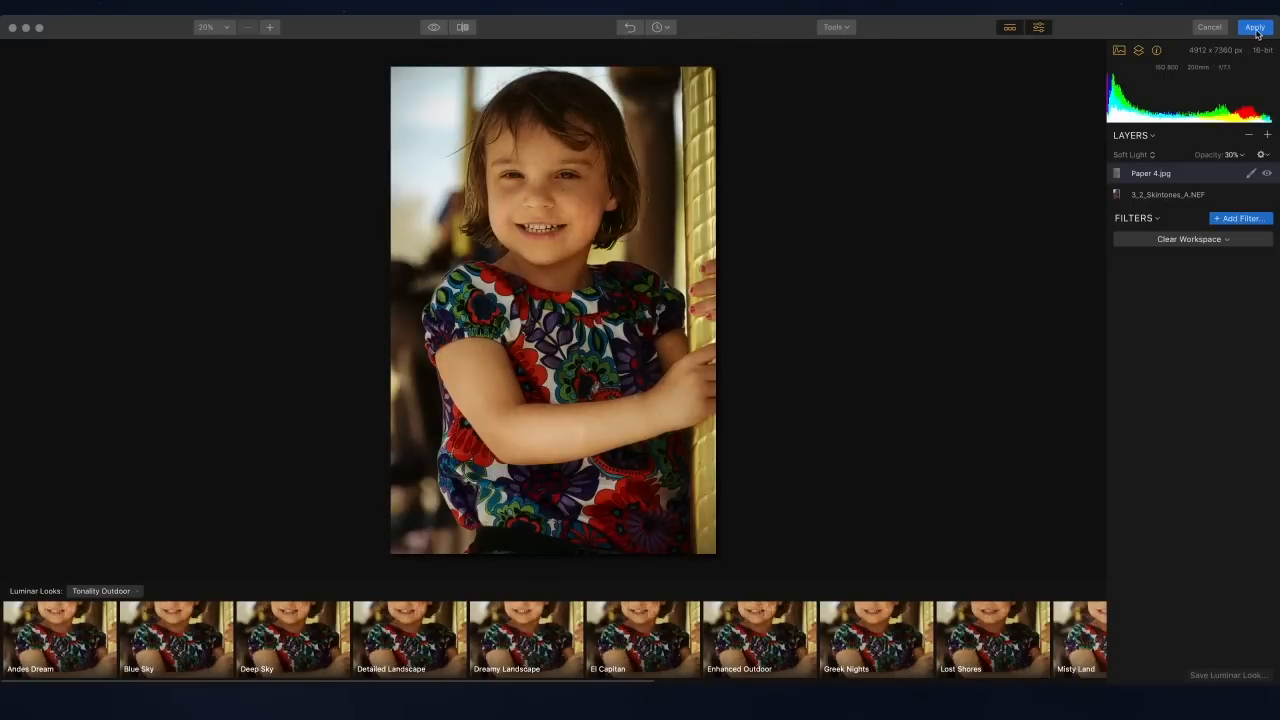
Step: Apply the portrait edits, return to Lightroom Classic and compare 3_2_Skintones_A.NEF with the edited 3_2_Skintones_A.tiff
{"action": "left_click", "coordinate": [1256, 30]}
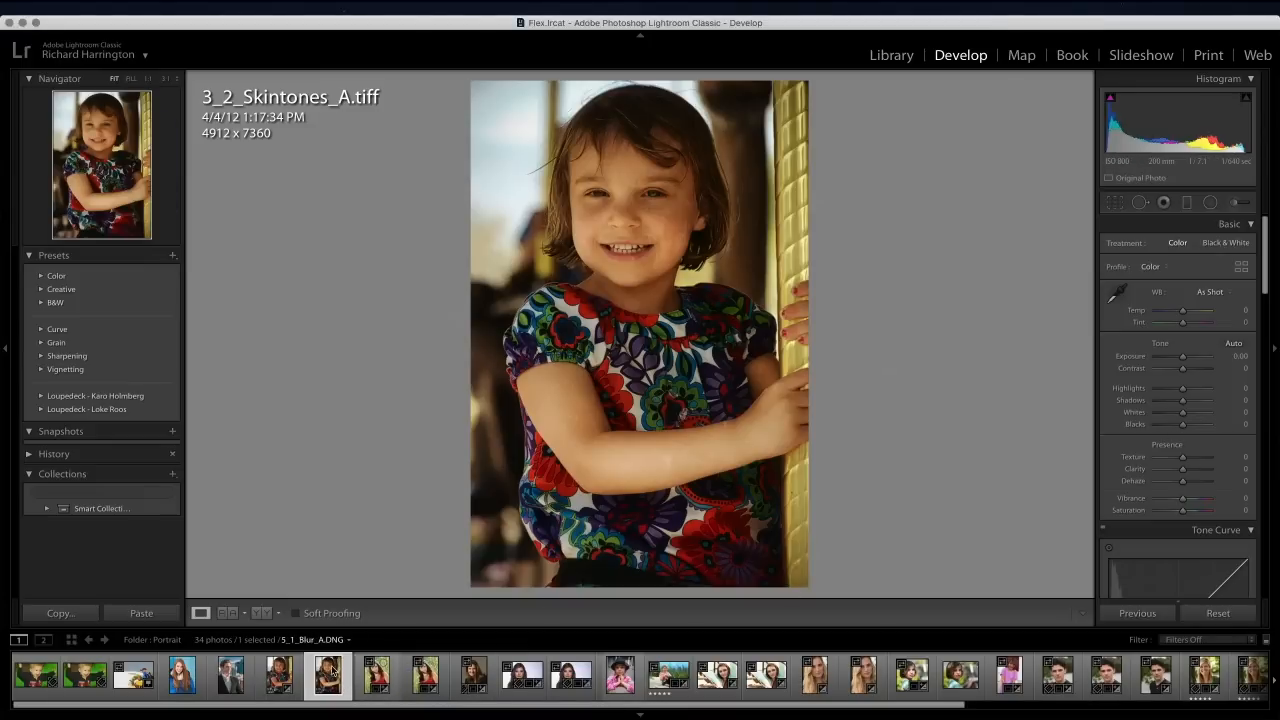
{"action": "left_click", "coordinate": [272, 683]}
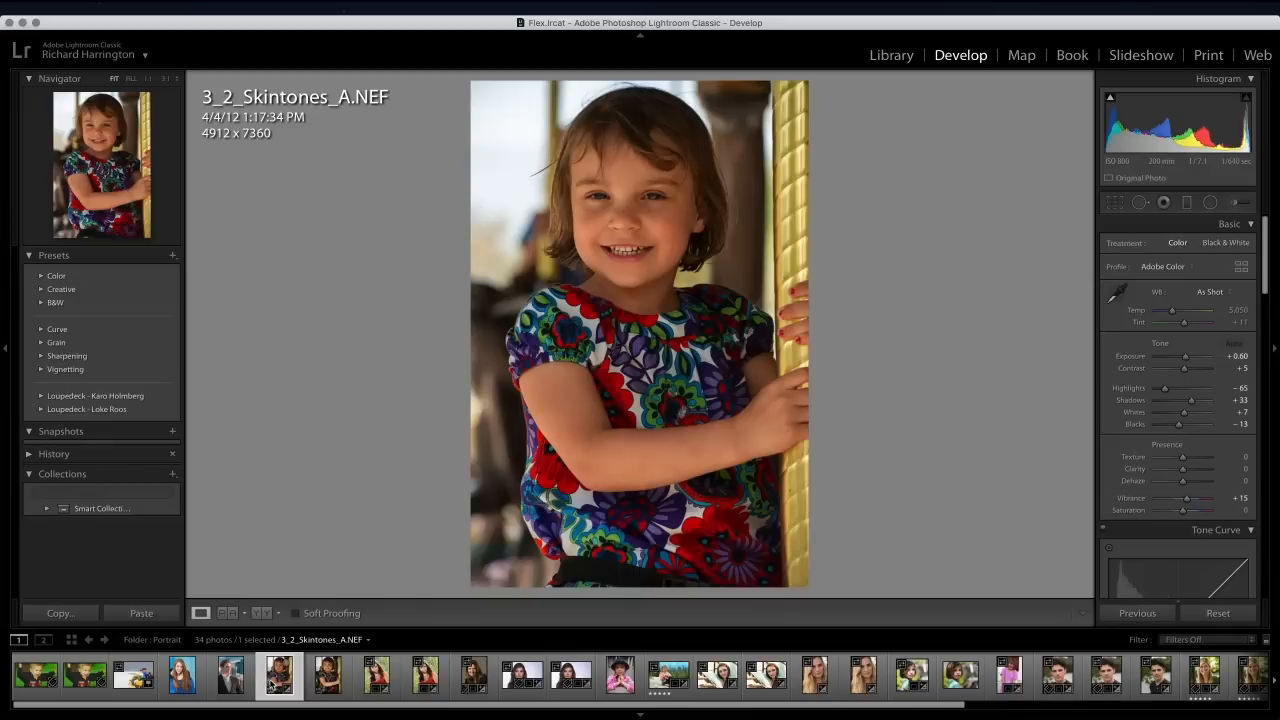
{"action": "left_click", "coordinate": [319, 685]}
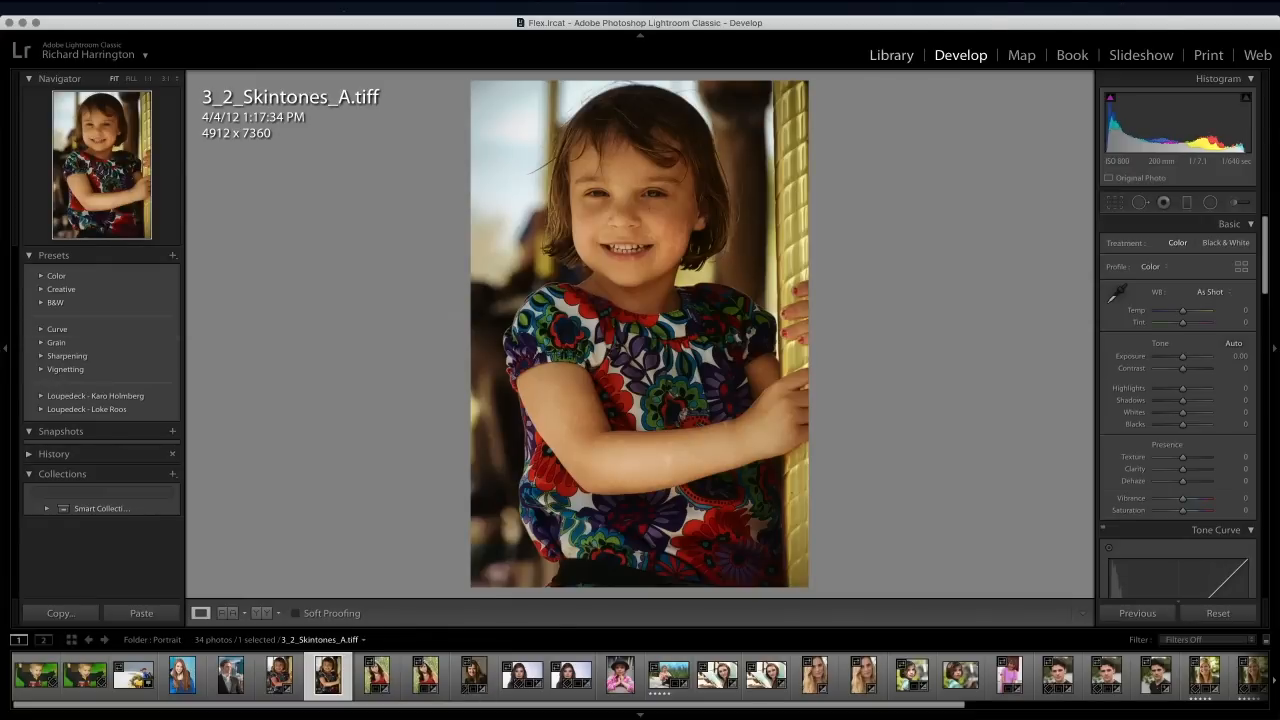
Step: Go to the Library module and open the red panda photo from the Nature folder in single-image view
{"action": "left_click", "coordinate": [880, 57]}
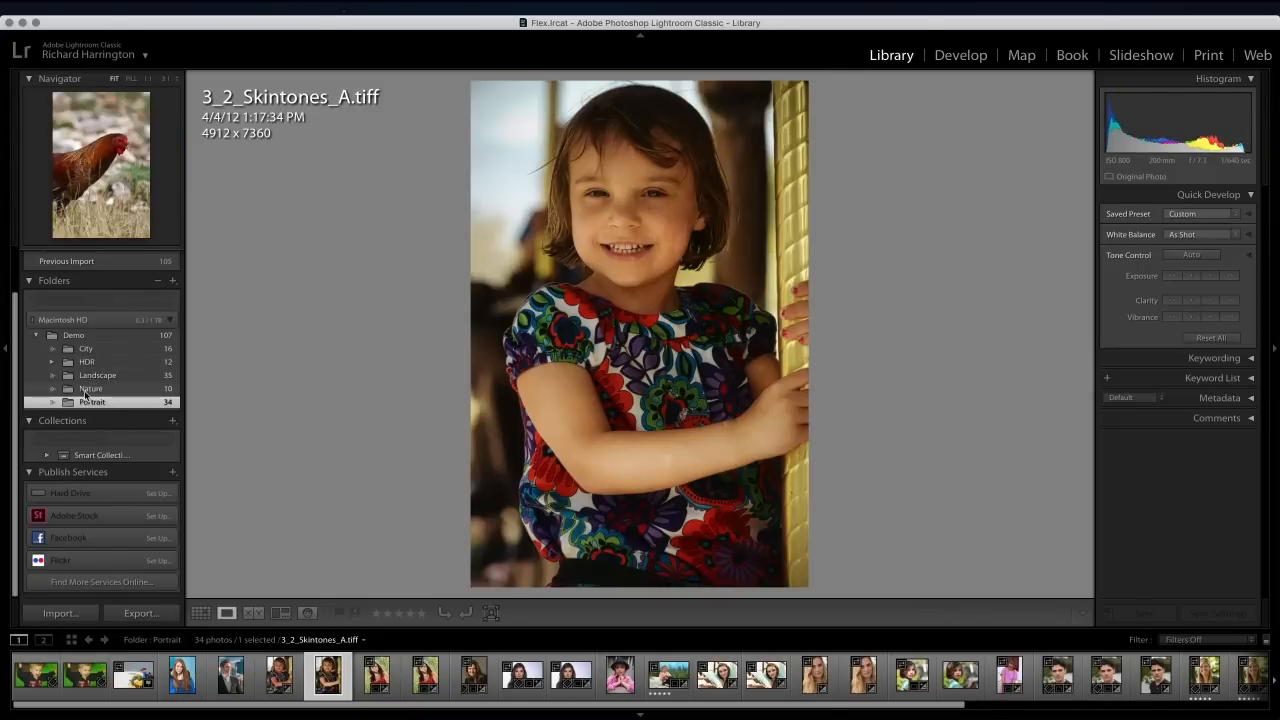
{"action": "left_click", "coordinate": [83, 364]}
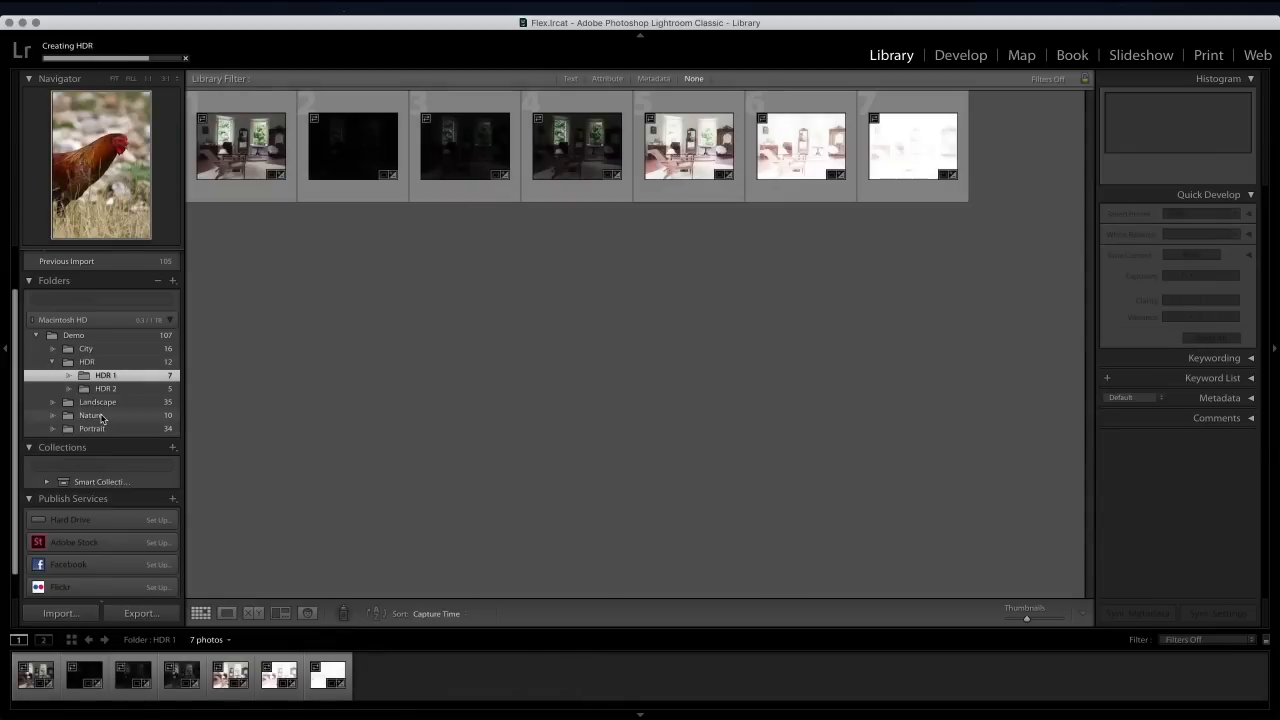
{"action": "left_click", "coordinate": [100, 416]}
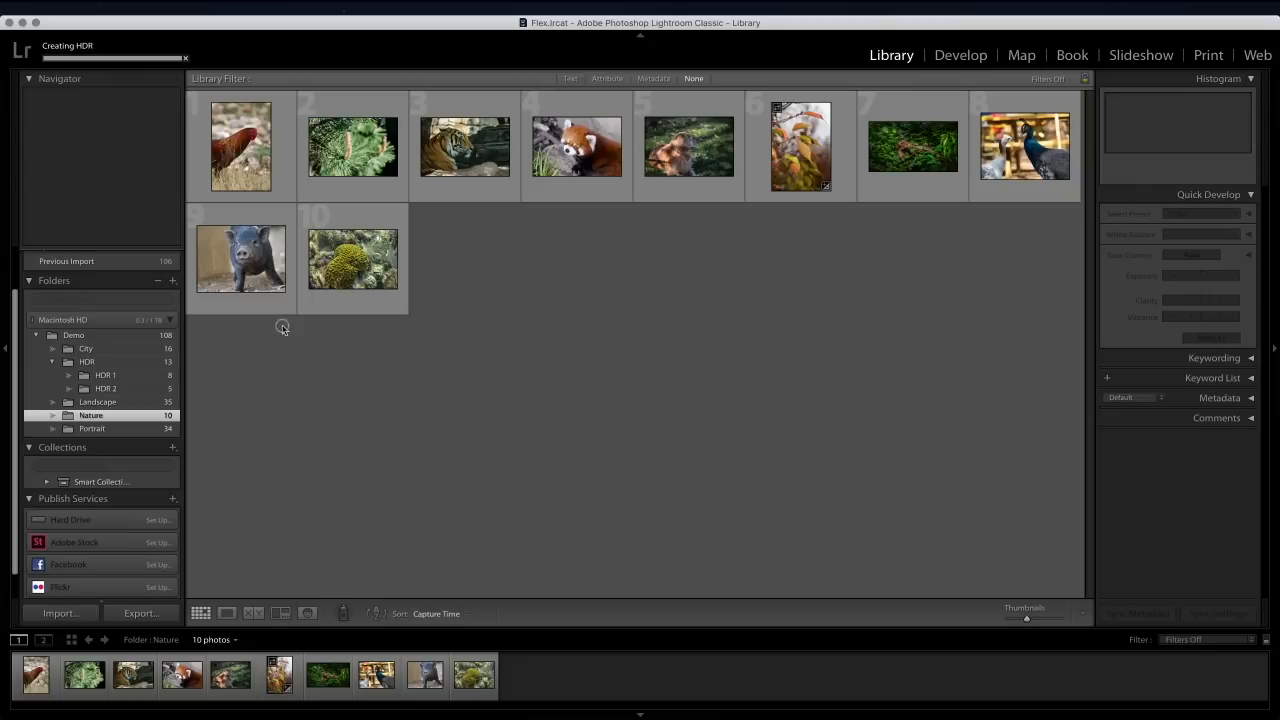
{"action": "double_click", "coordinate": [565, 155]}
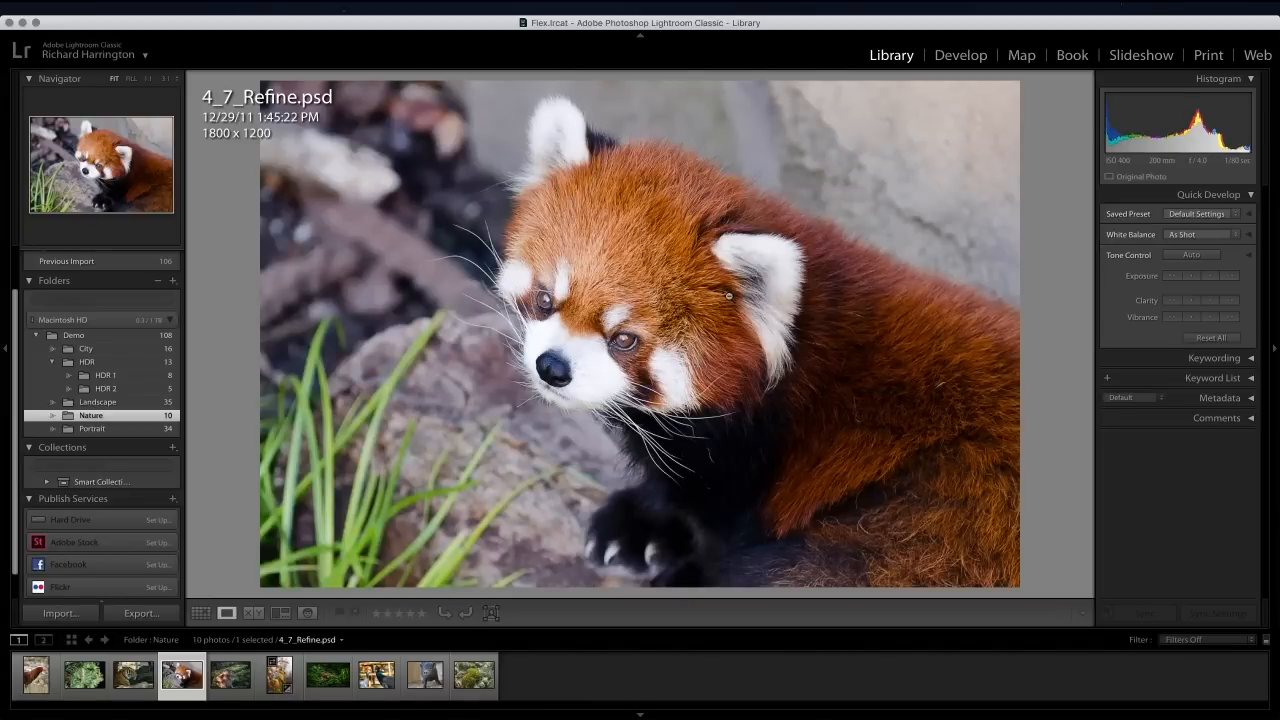
Step: Transfer the red panda photo to Luminar Flex through Lightroom's plug-in extras
{"action": "left_click", "coordinate": [128, 8]}
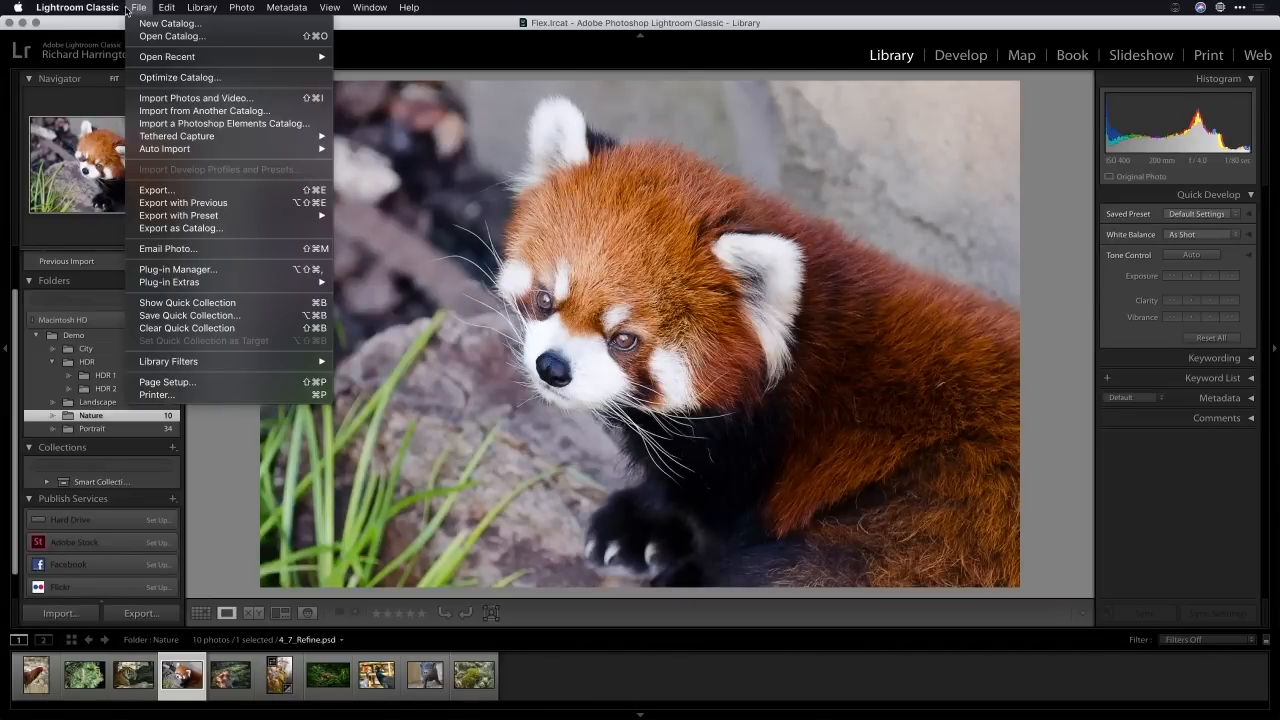
{"action": "mouse_move", "coordinate": [195, 285]}
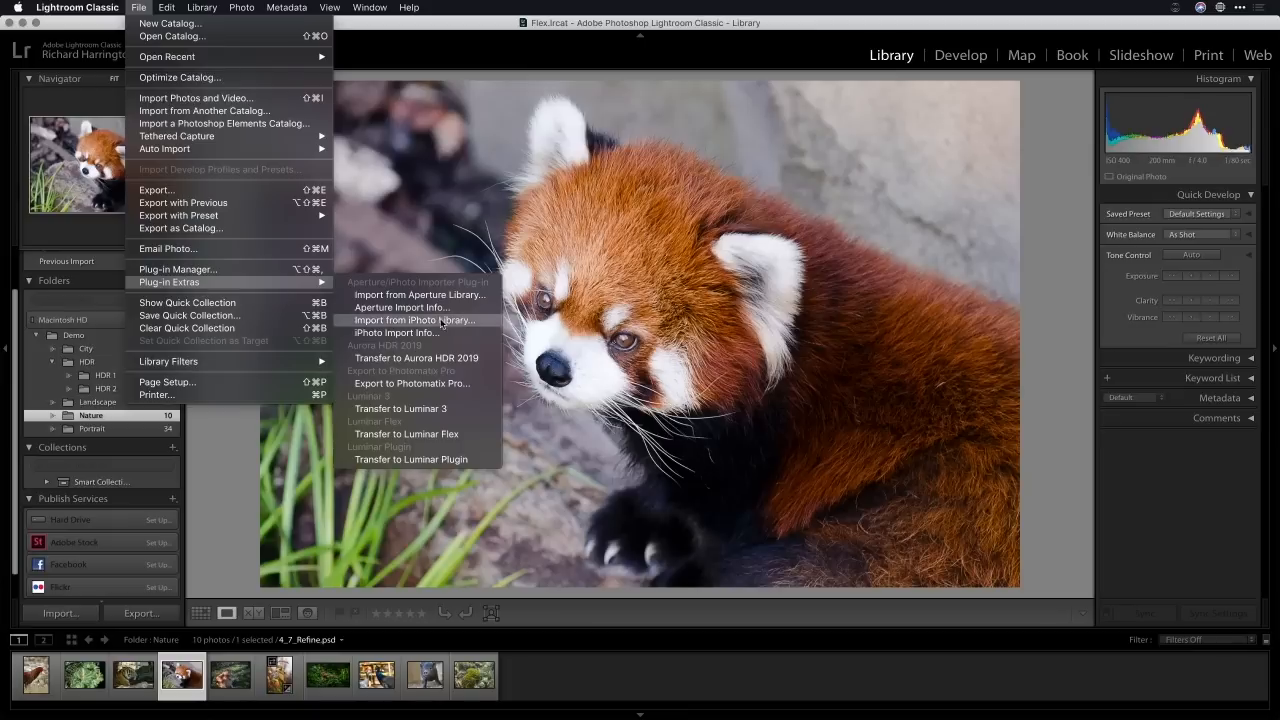
{"action": "left_click", "coordinate": [479, 435]}
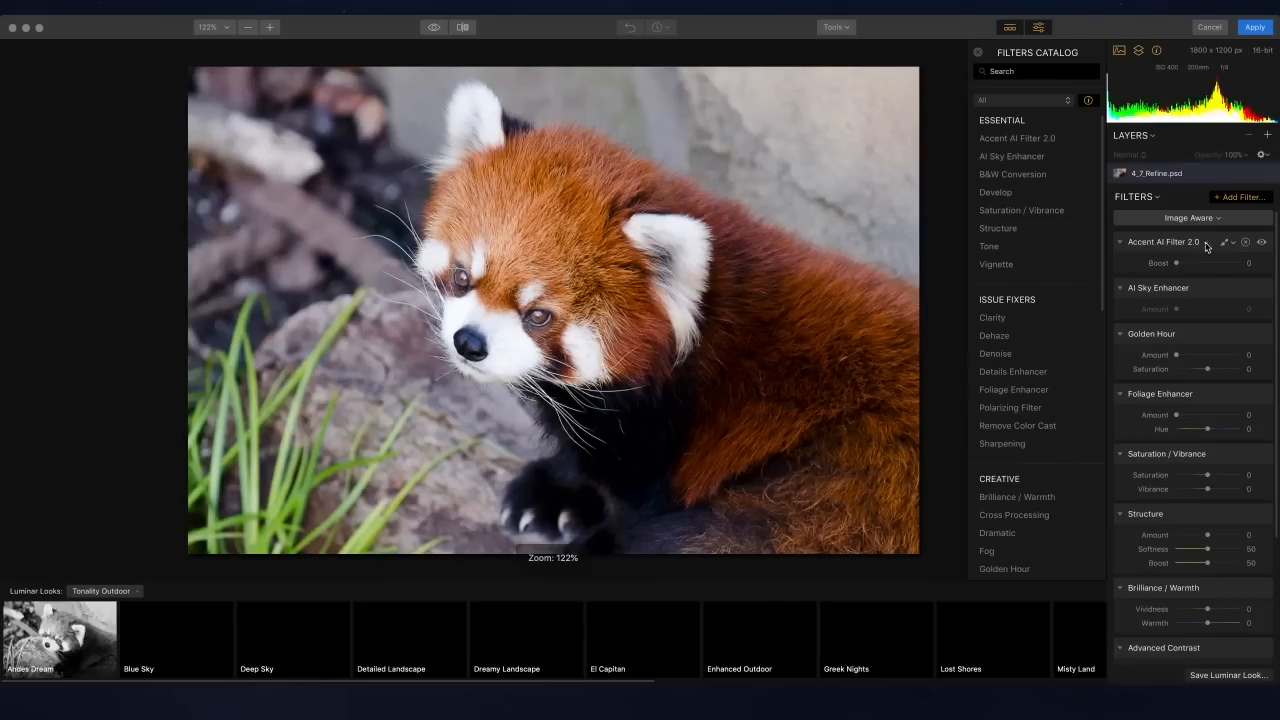
Step: Set the Accent AI Filter 2.0 Boost to 37, Golden Hour Amount to 7 and Structure Amount to 32
{"action": "left_click", "coordinate": [1216, 263]}
{"action": "left_click_drag", "start_coordinate": [1217, 266], "coordinate": [1200, 265]}
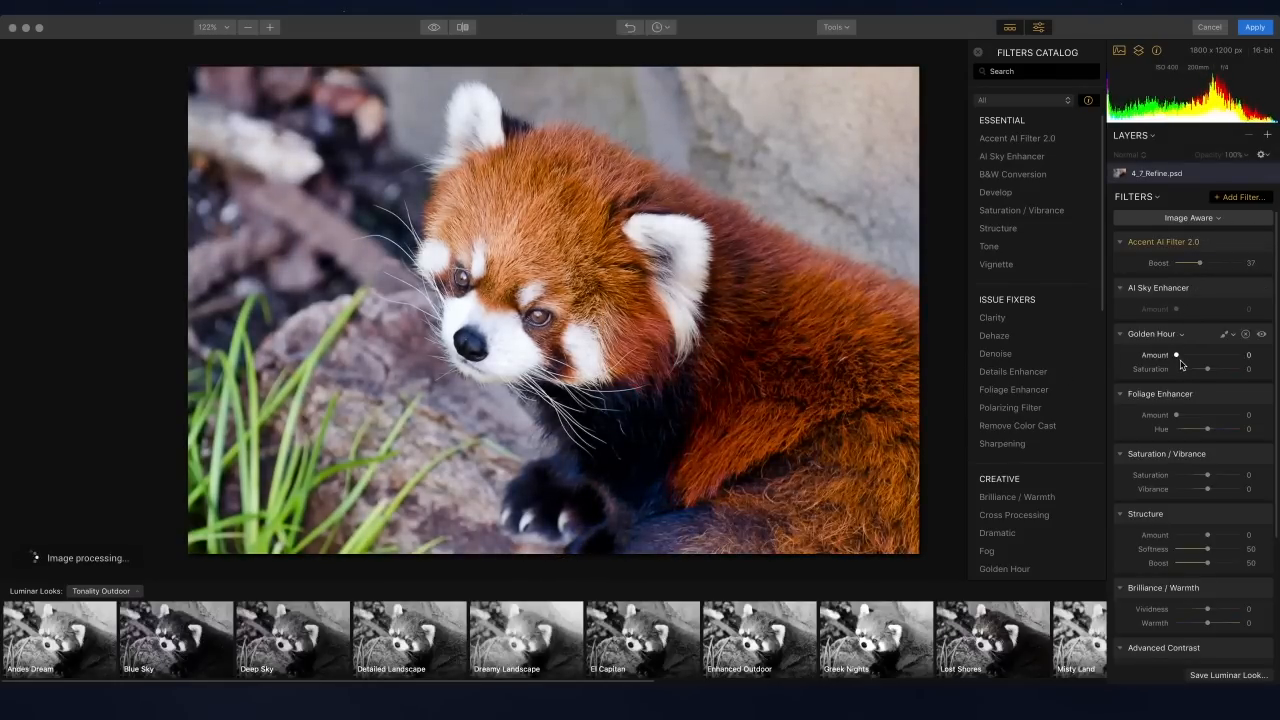
{"action": "left_click_drag", "start_coordinate": [1176, 355], "coordinate": [1181, 355]}
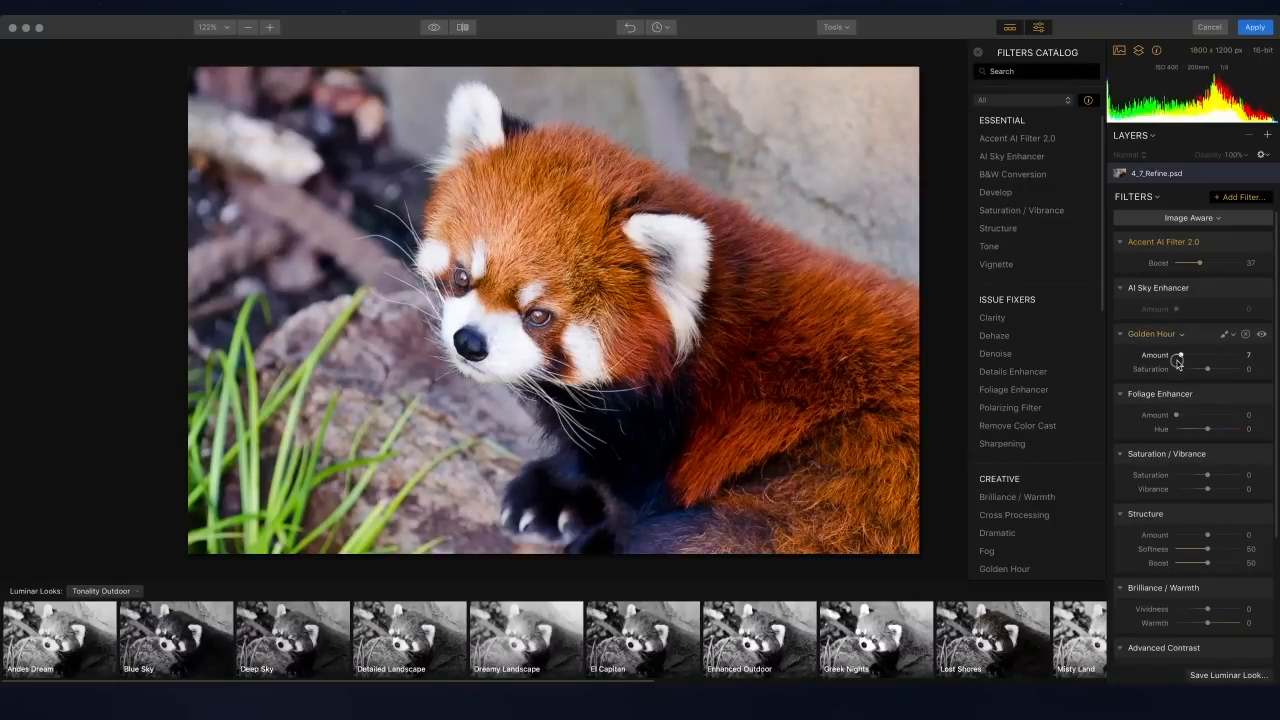
{"action": "left_click_drag", "start_coordinate": [1213, 538], "coordinate": [1223, 538]}
Step: Add the Details Enhancer filter and set its Small details to 23
{"action": "mouse_move", "coordinate": [1017, 335]}
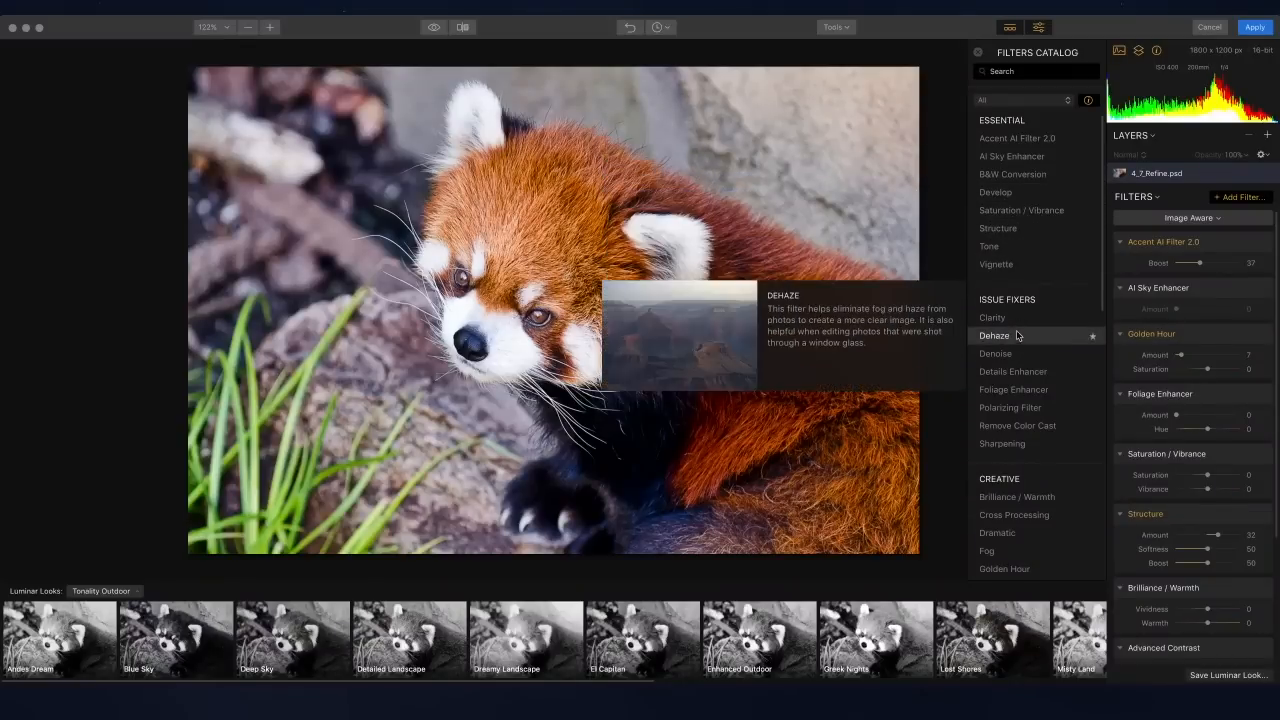
{"action": "left_click", "coordinate": [1013, 371]}
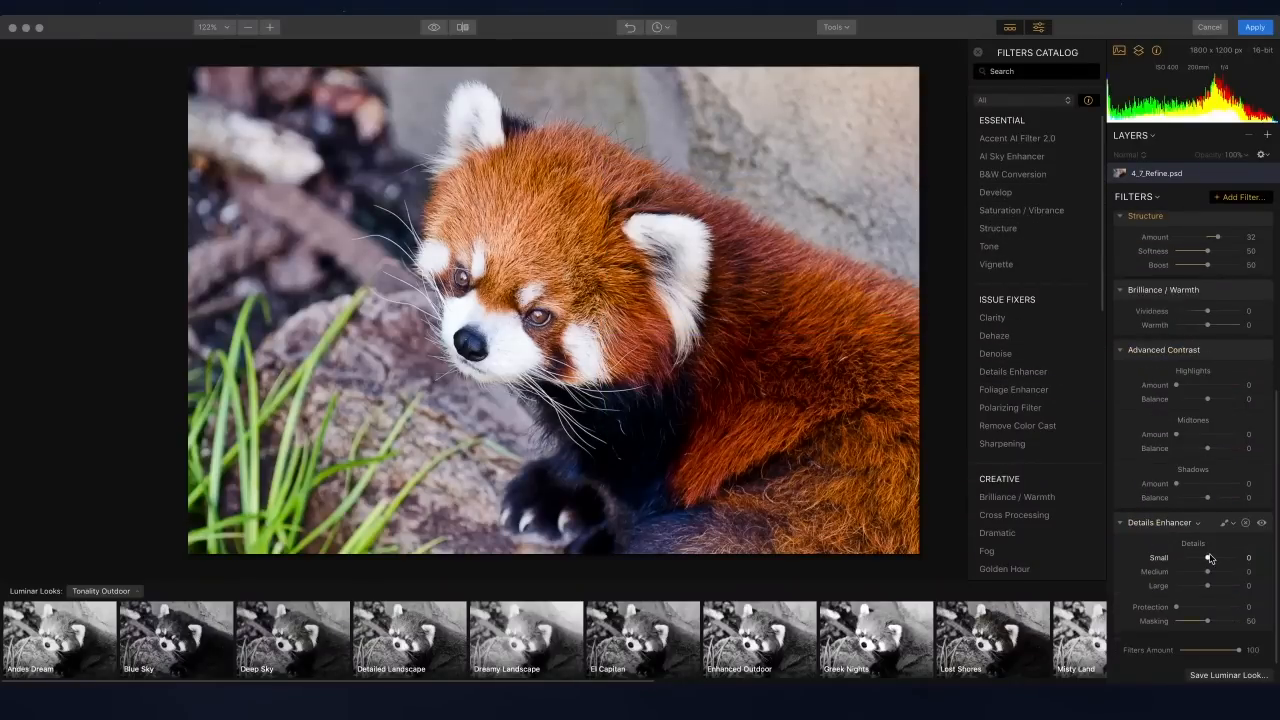
{"action": "mouse_move", "coordinate": [1210, 558]}
{"action": "left_mouse_down"}
{"action": "mouse_move", "coordinate": [1244, 562]}
{"action": "mouse_move", "coordinate": [1217, 563]}
{"action": "left_mouse_up"}
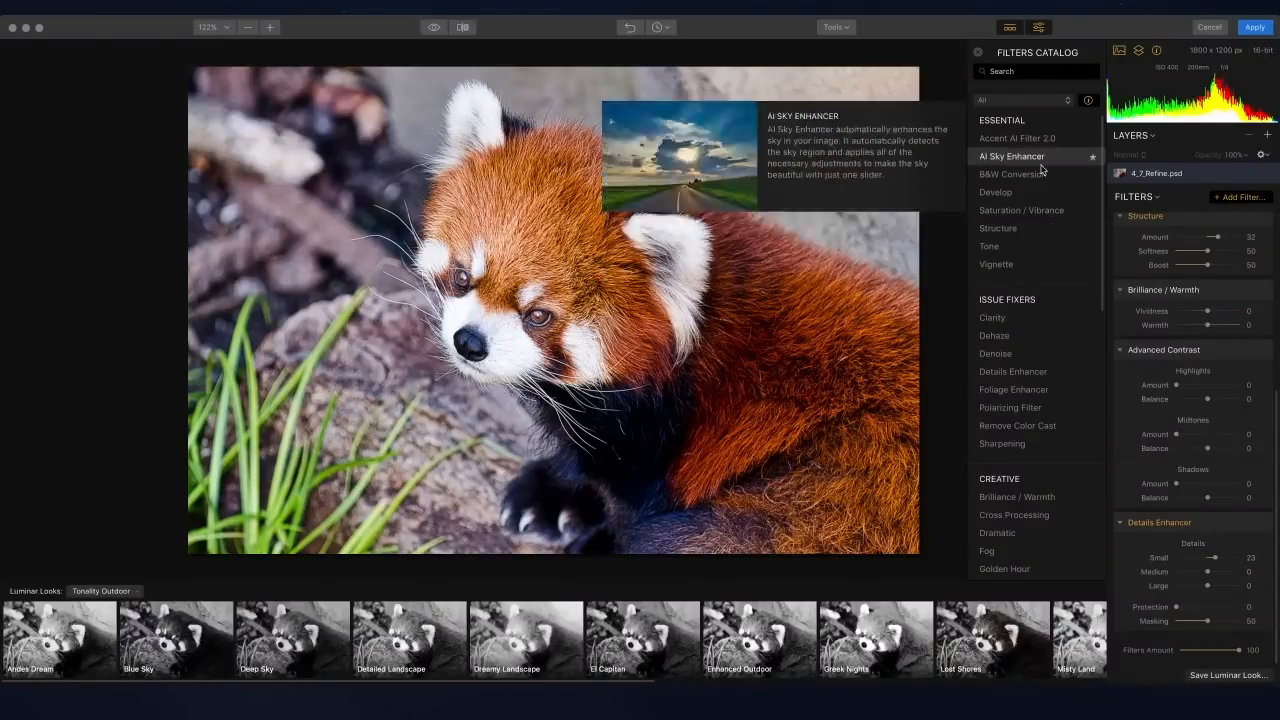
Step: Find and add the Vignette filter, and place its center on the red panda's face
{"action": "scroll", "coordinate": [1008, 283], "scroll_direction": "down", "scroll_amount": 5}
{"action": "scroll", "coordinate": [1008, 283], "scroll_direction": "down", "scroll_amount": 7}
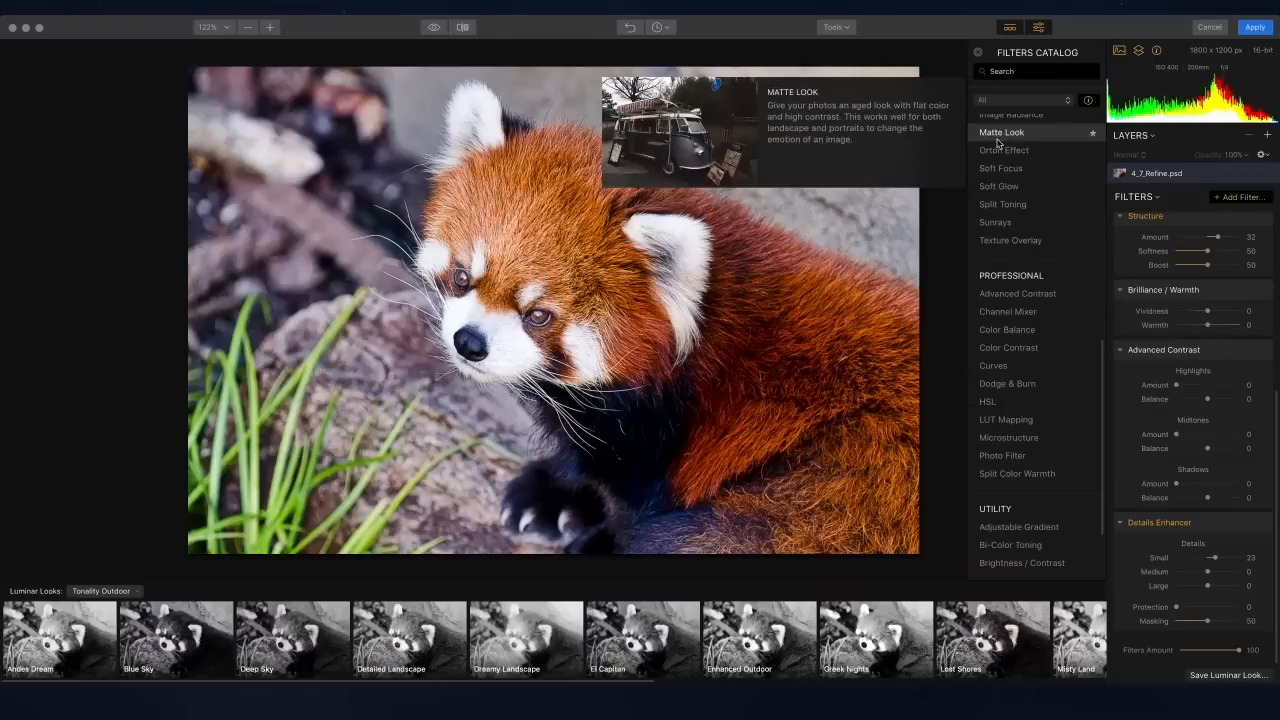
{"action": "left_click", "coordinate": [1001, 72]}
{"action": "type", "text": "vign"}
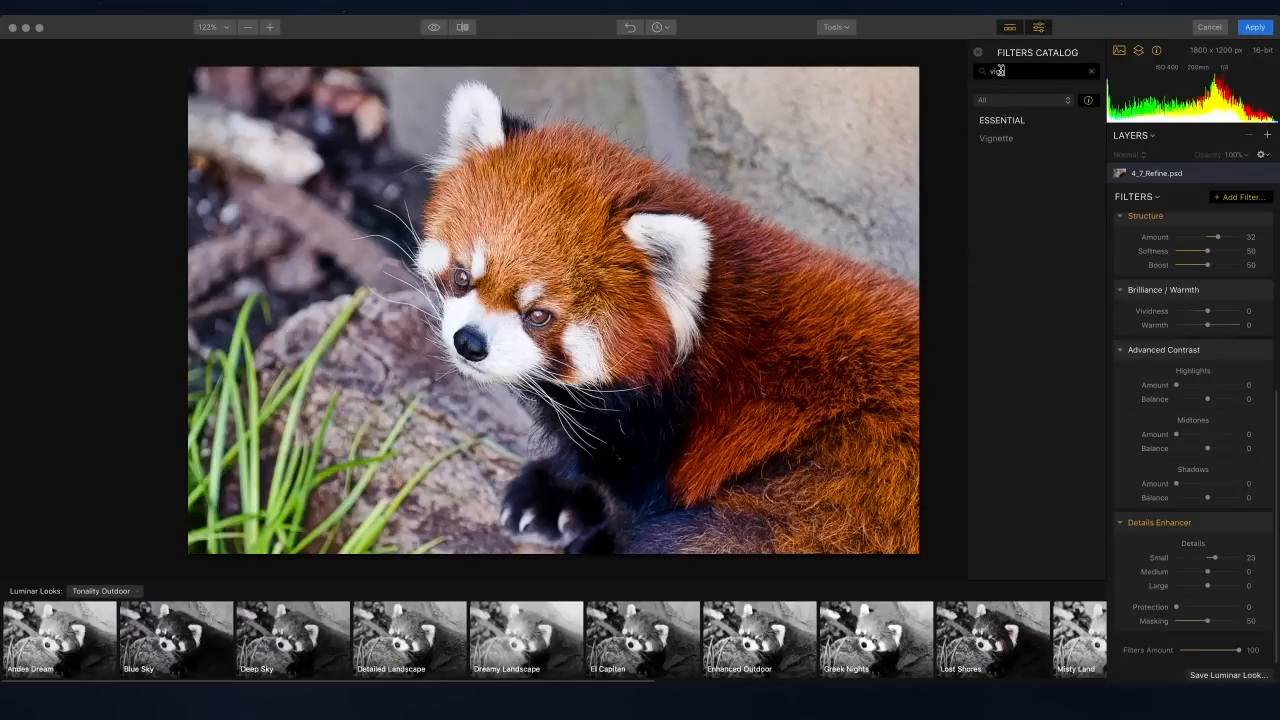
{"action": "left_click", "coordinate": [1008, 139]}
{"action": "left_click", "coordinate": [1171, 620]}
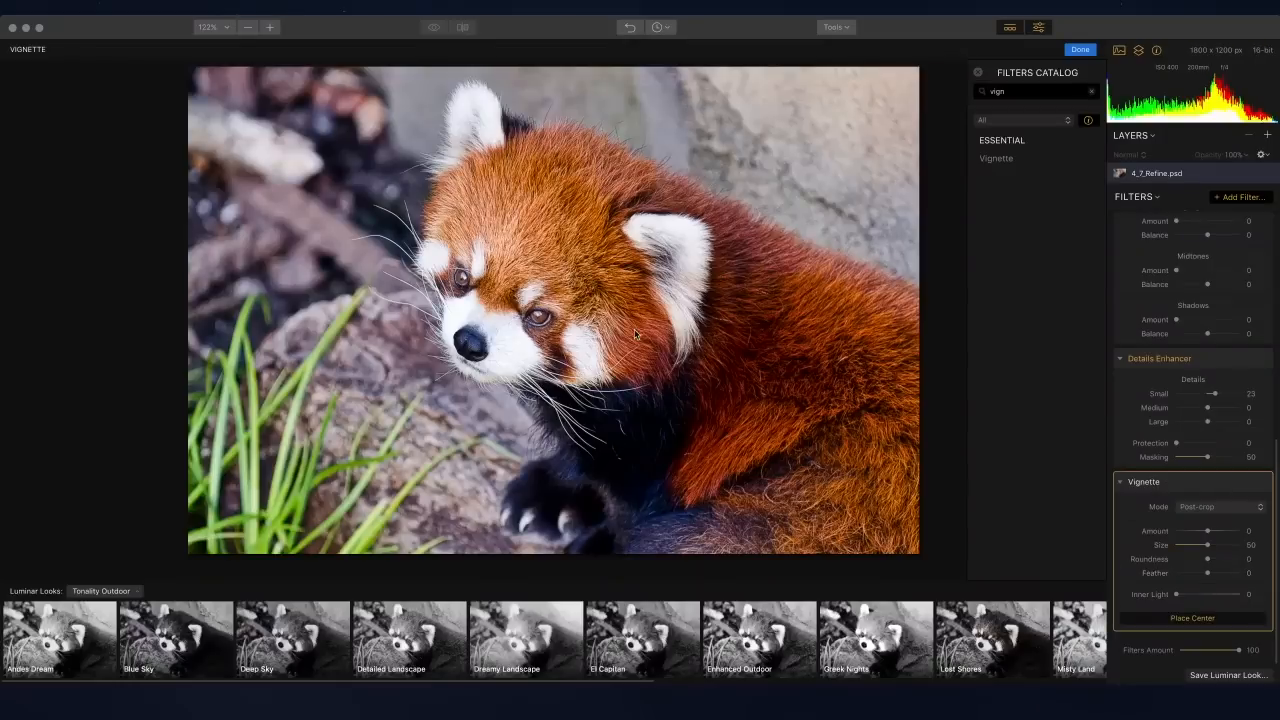
{"action": "left_click", "coordinate": [512, 286]}
Step: Set the Vignette Amount to -62, Feather to 100 and Inner Light to 12
{"action": "left_click_drag", "start_coordinate": [1206, 531], "coordinate": [1168, 531]}
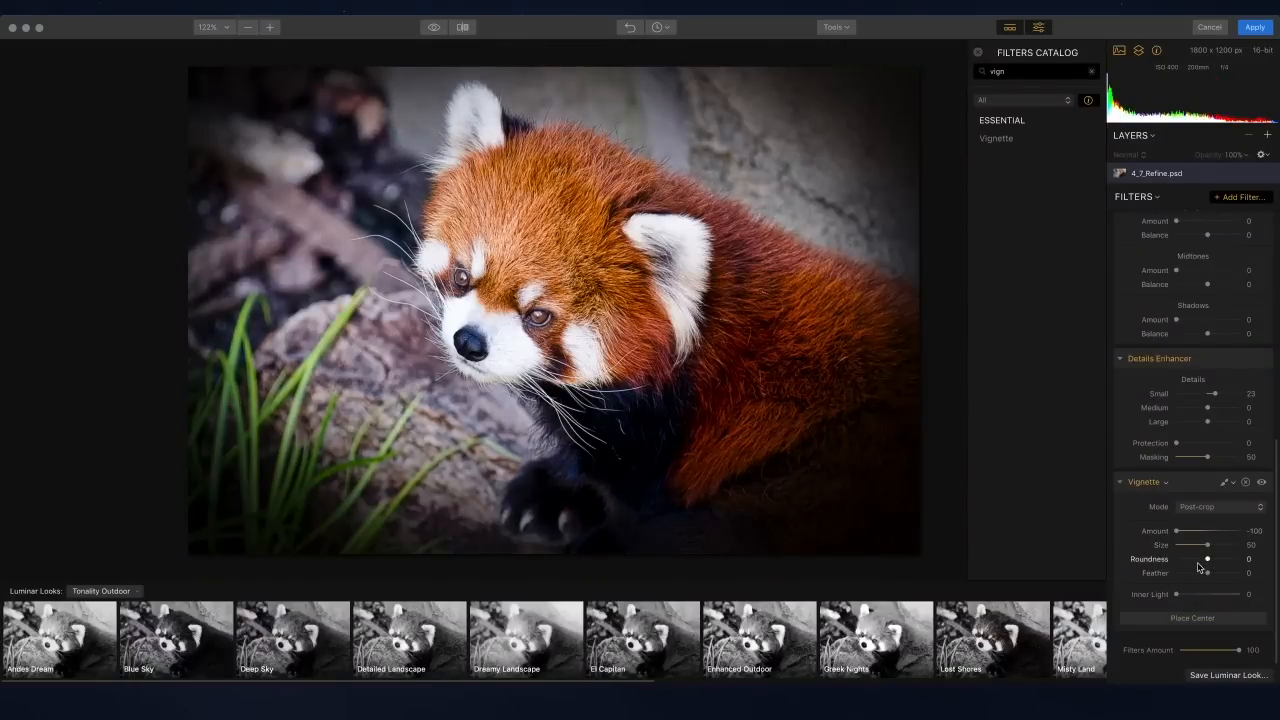
{"action": "left_click_drag", "start_coordinate": [1211, 573], "coordinate": [1246, 572]}
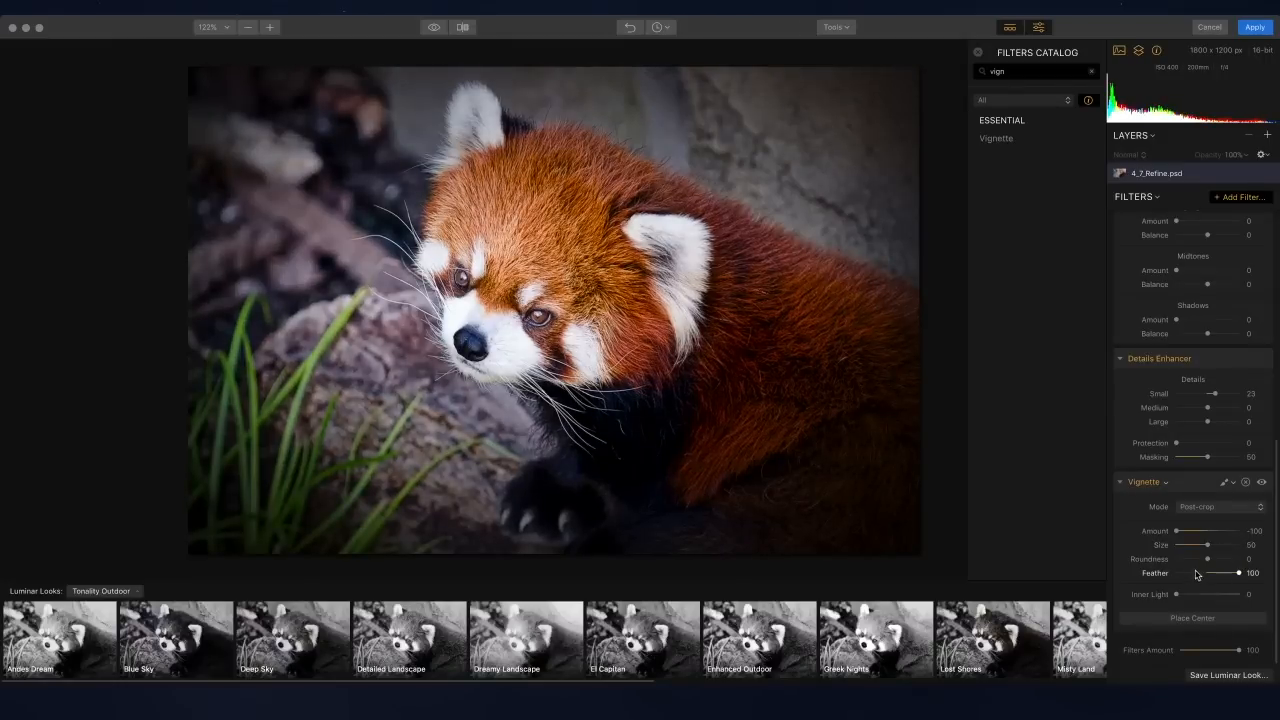
{"action": "left_click_drag", "start_coordinate": [1189, 531], "coordinate": [1191, 530]}
{"action": "left_click_drag", "start_coordinate": [1180, 594], "coordinate": [1181, 595]}
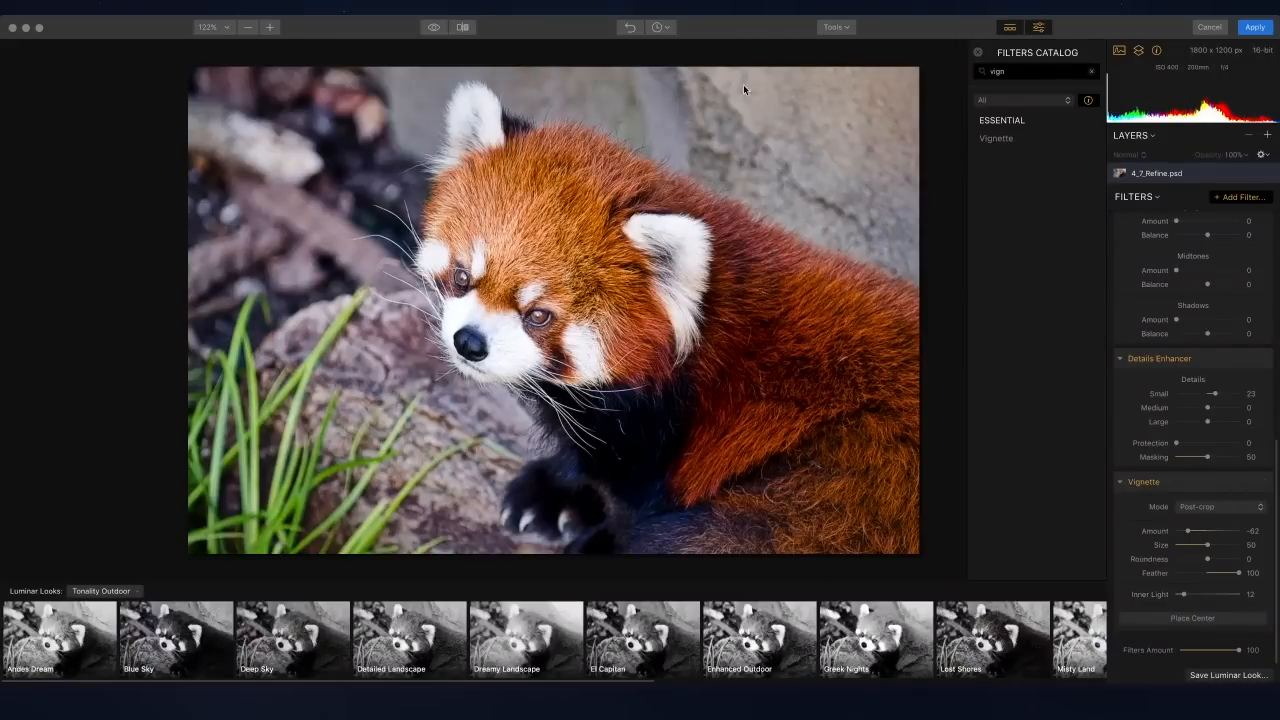
Step: Compare the red panda edit with the original photo and apply the changes back to Lightroom
{"action": "left_click", "coordinate": [432, 27]}
{"action": "left_click", "coordinate": [428, 27]}
{"action": "left_click", "coordinate": [1254, 27]}
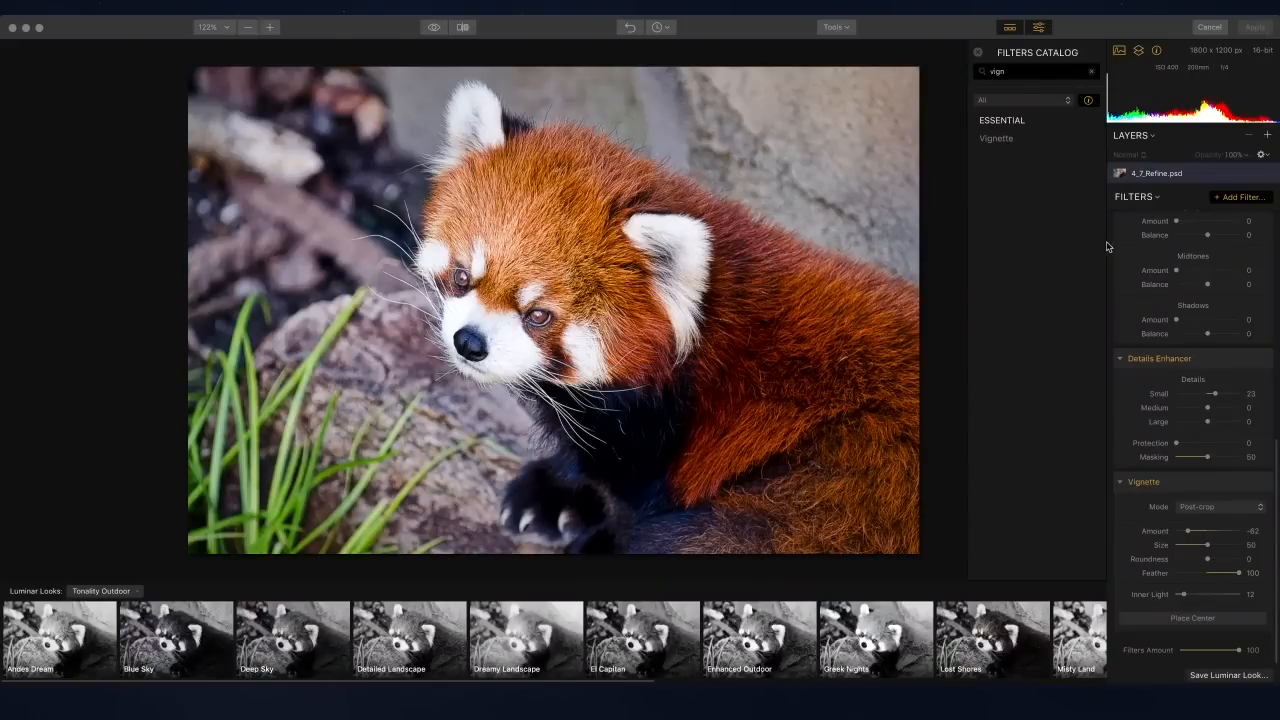
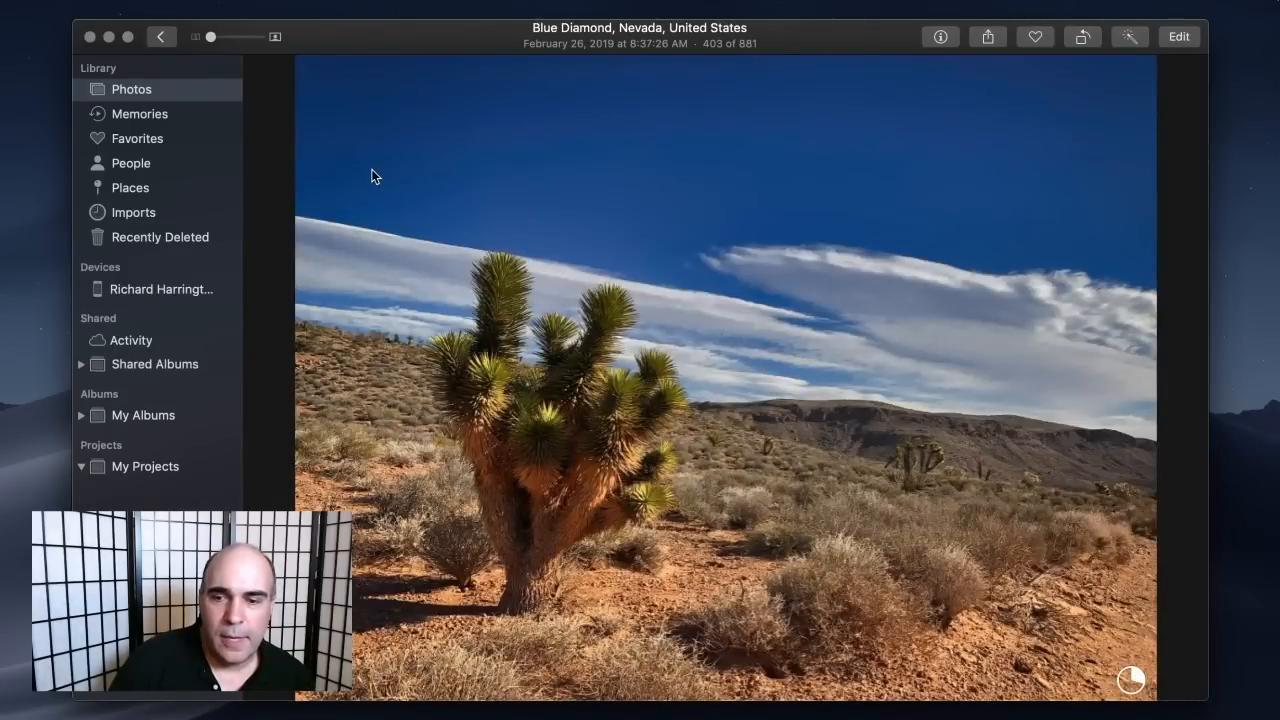
Step: Switch to Apple Photos, open the Blue Diamond desert tree photo for editing, and send it to the Luminar Flex extension
{"action": "left_click", "coordinate": [404, 38]}
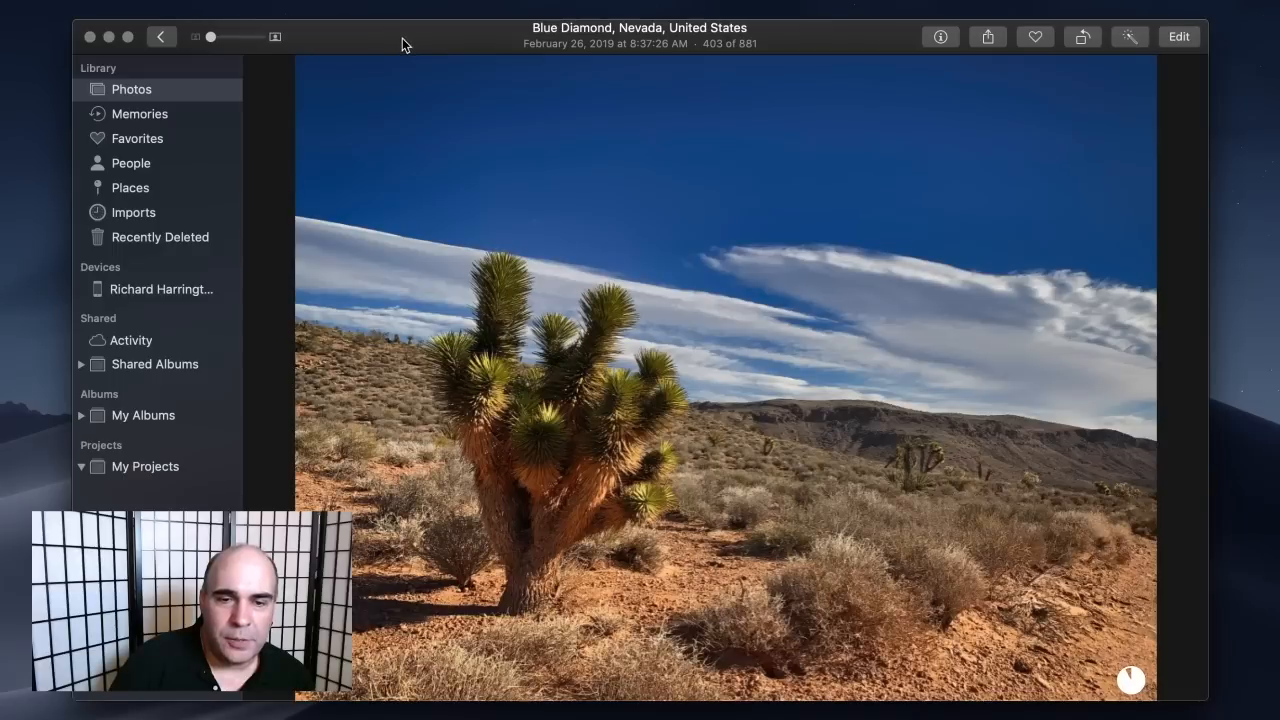
{"action": "left_click", "coordinate": [161, 38]}
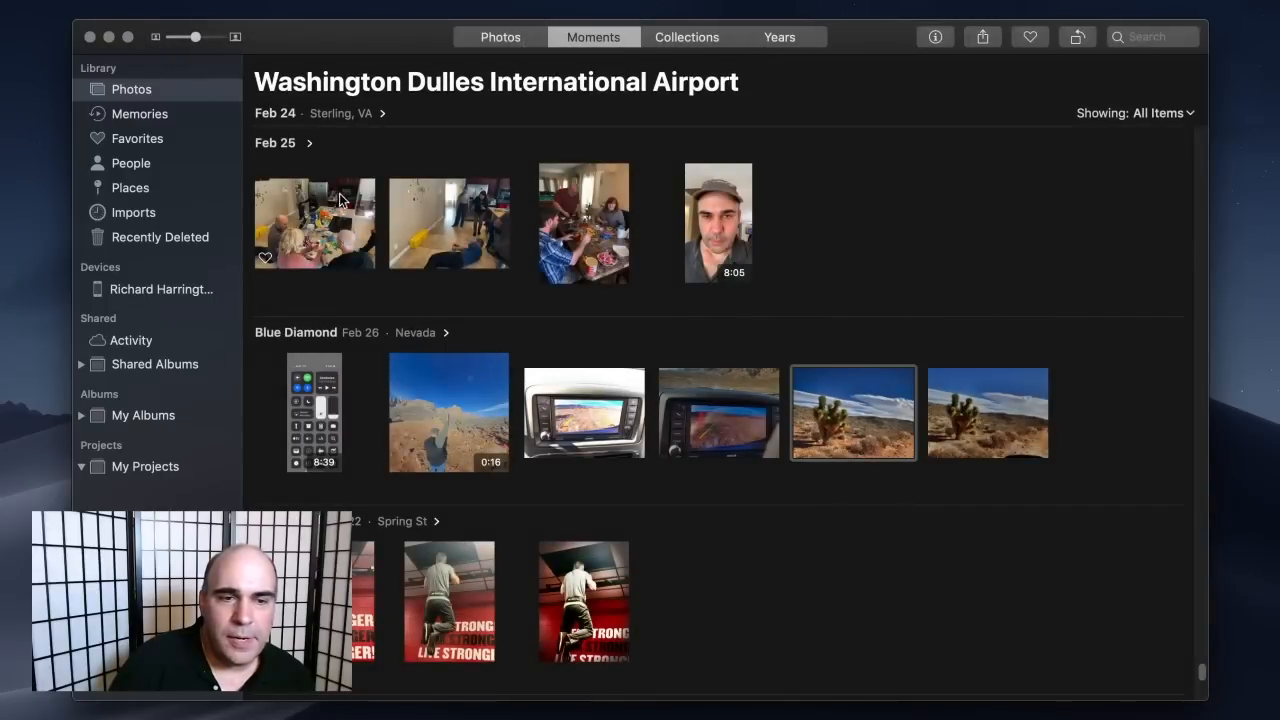
{"action": "double_click", "coordinate": [884, 431]}
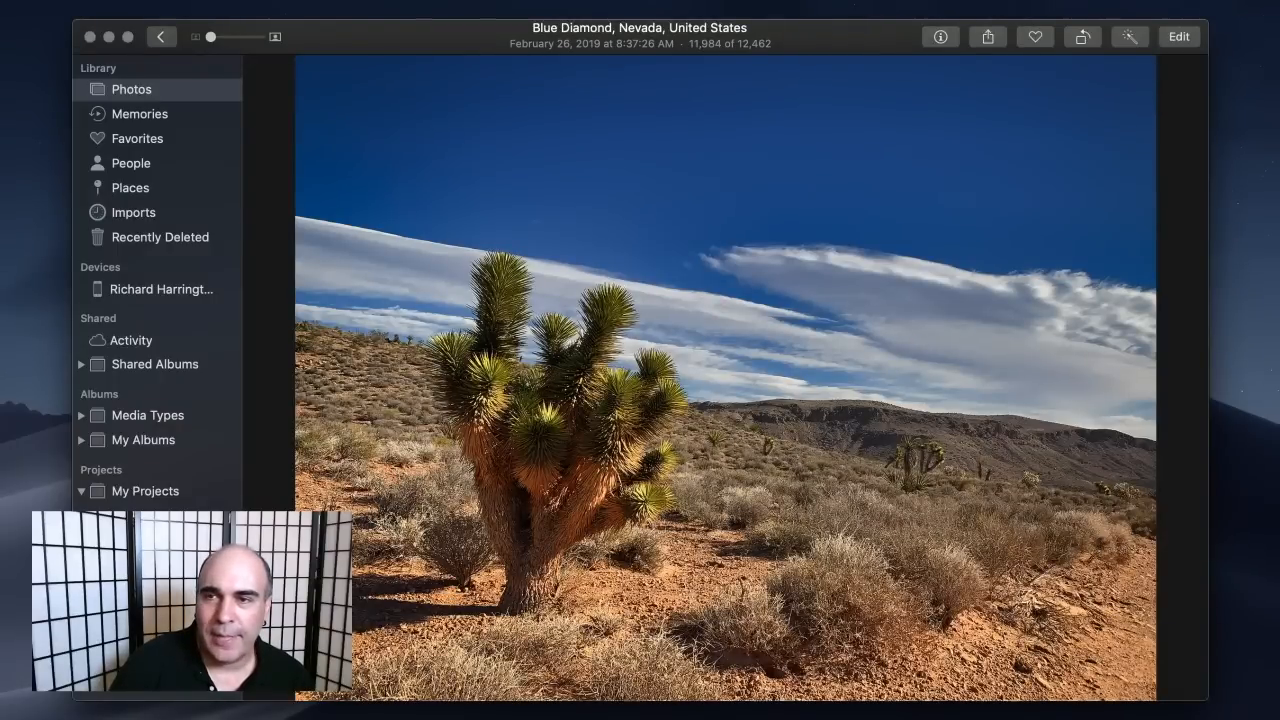
{"action": "left_click", "coordinate": [1179, 36]}
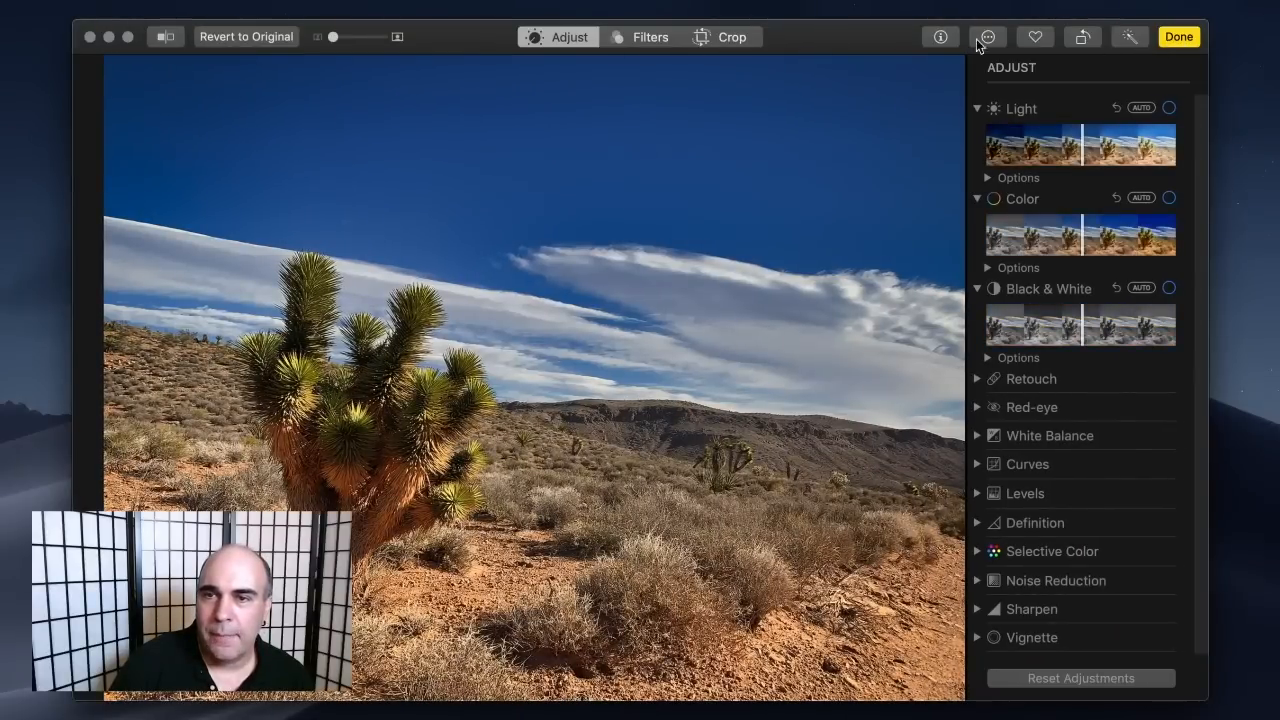
{"action": "left_click", "coordinate": [987, 37]}
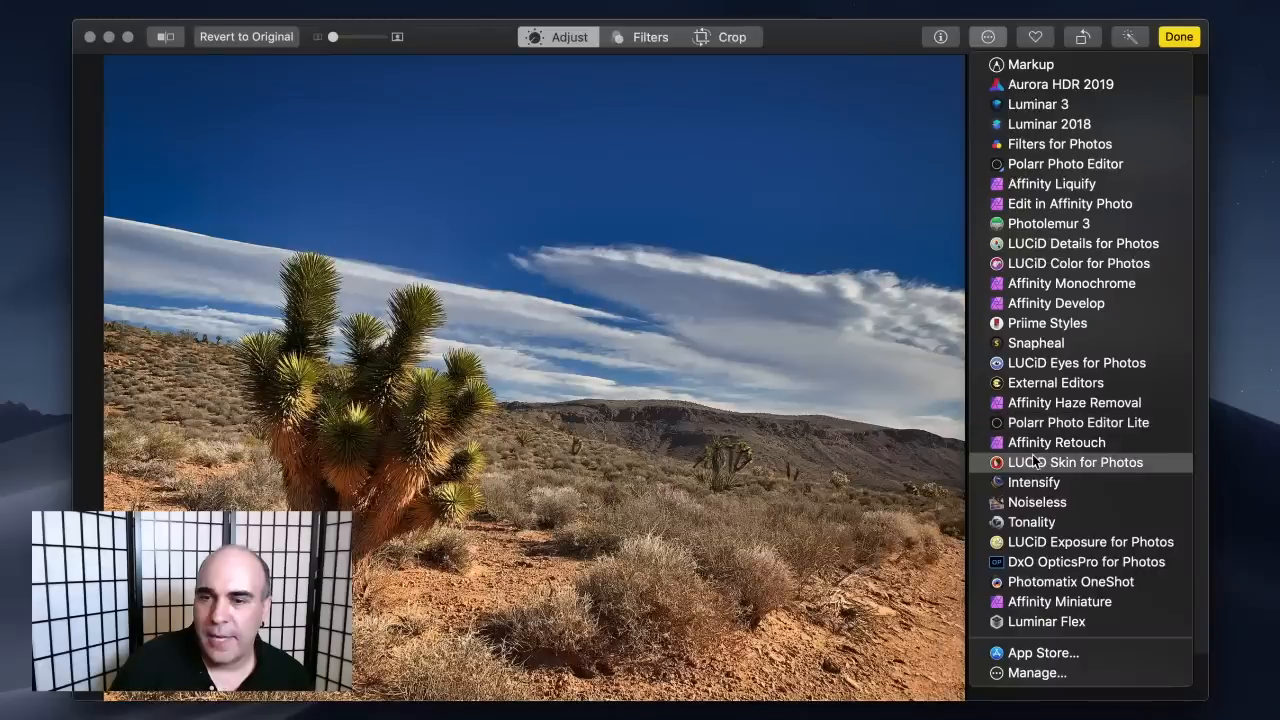
{"action": "left_click", "coordinate": [1008, 622]}
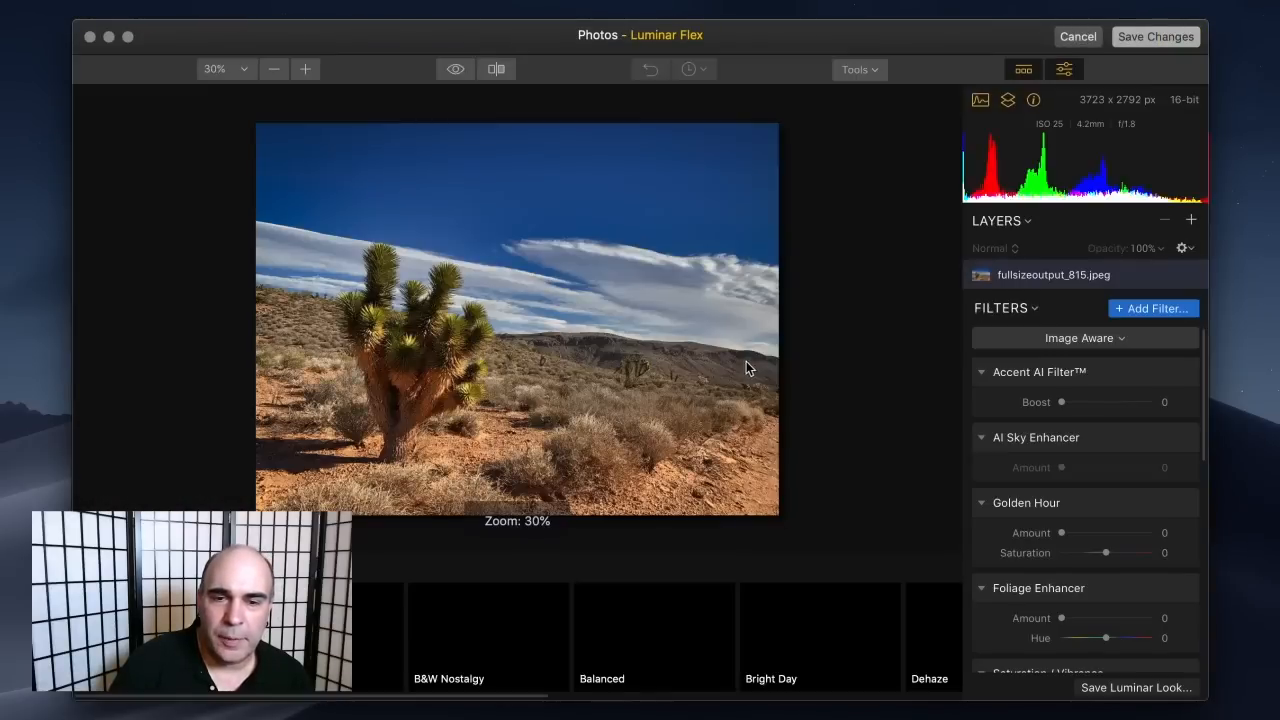
Step: Set the Accent AI Filter Boost to 72, AI Sky Enhancer Amount to 24, Golden Hour Amount to 9 and Saturation to -38
{"action": "left_click", "coordinate": [1068, 340]}
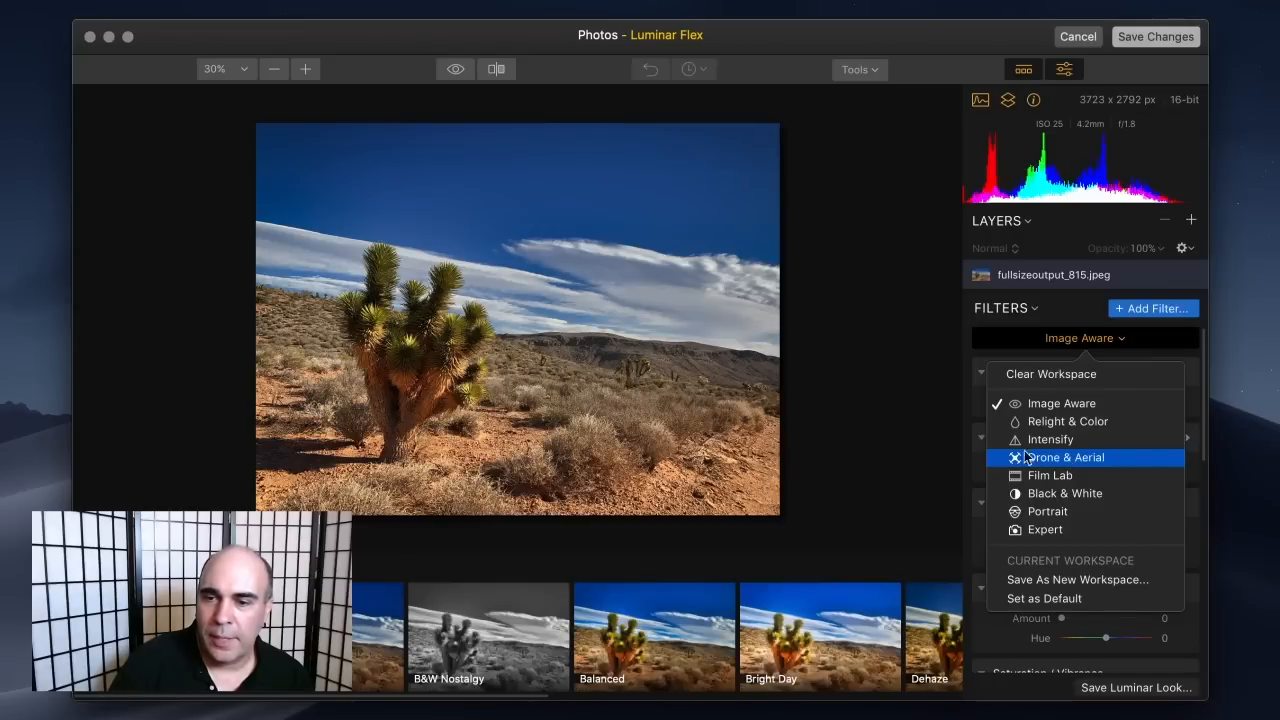
{"action": "left_click", "coordinate": [885, 450]}
{"action": "left_click_drag", "start_coordinate": [1063, 402], "coordinate": [1125, 404]}
{"action": "mouse_move", "coordinate": [1061, 467]}
{"action": "left_mouse_down"}
{"action": "mouse_move", "coordinate": [1102, 468]}
{"action": "mouse_move", "coordinate": [1080, 471]}
{"action": "left_mouse_up"}
{"action": "left_click_drag", "start_coordinate": [1061, 533], "coordinate": [1086, 556]}
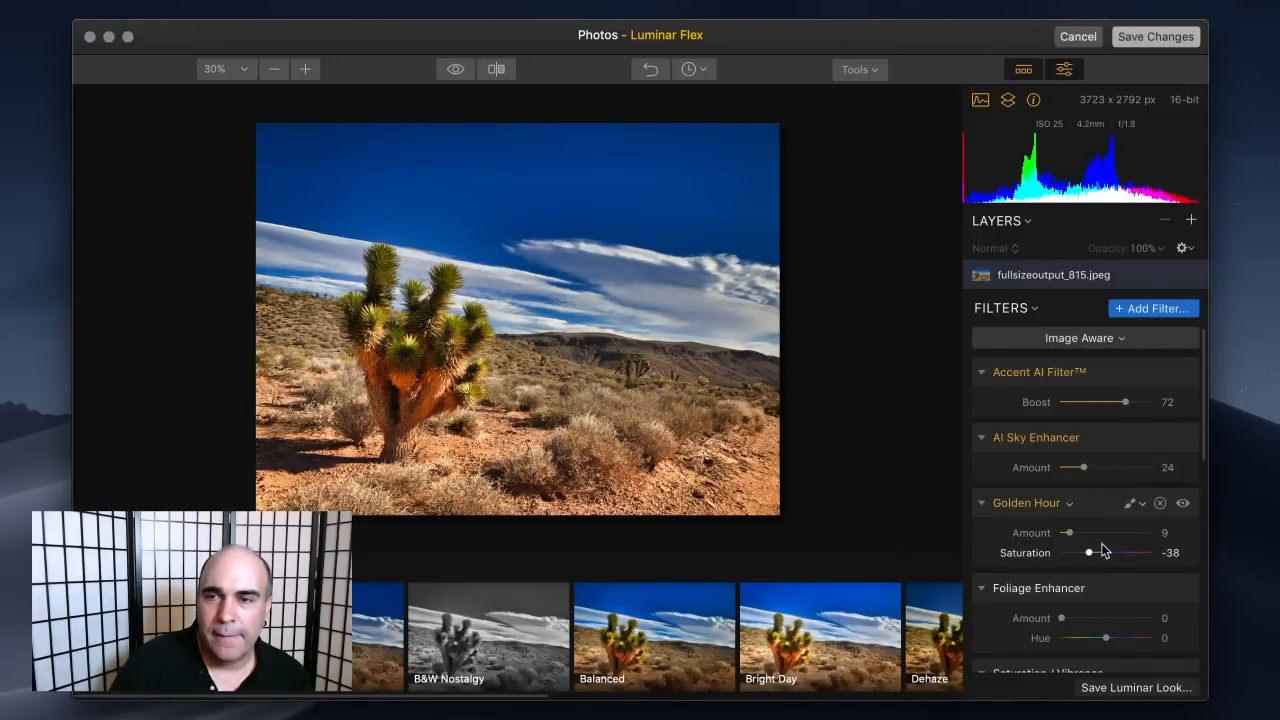
Step: Add a new adjustment layer above the desert photo and switch to the Landscape collection of Luminar Looks
{"action": "left_click", "coordinate": [1191, 221]}
{"action": "left_click", "coordinate": [1146, 248]}
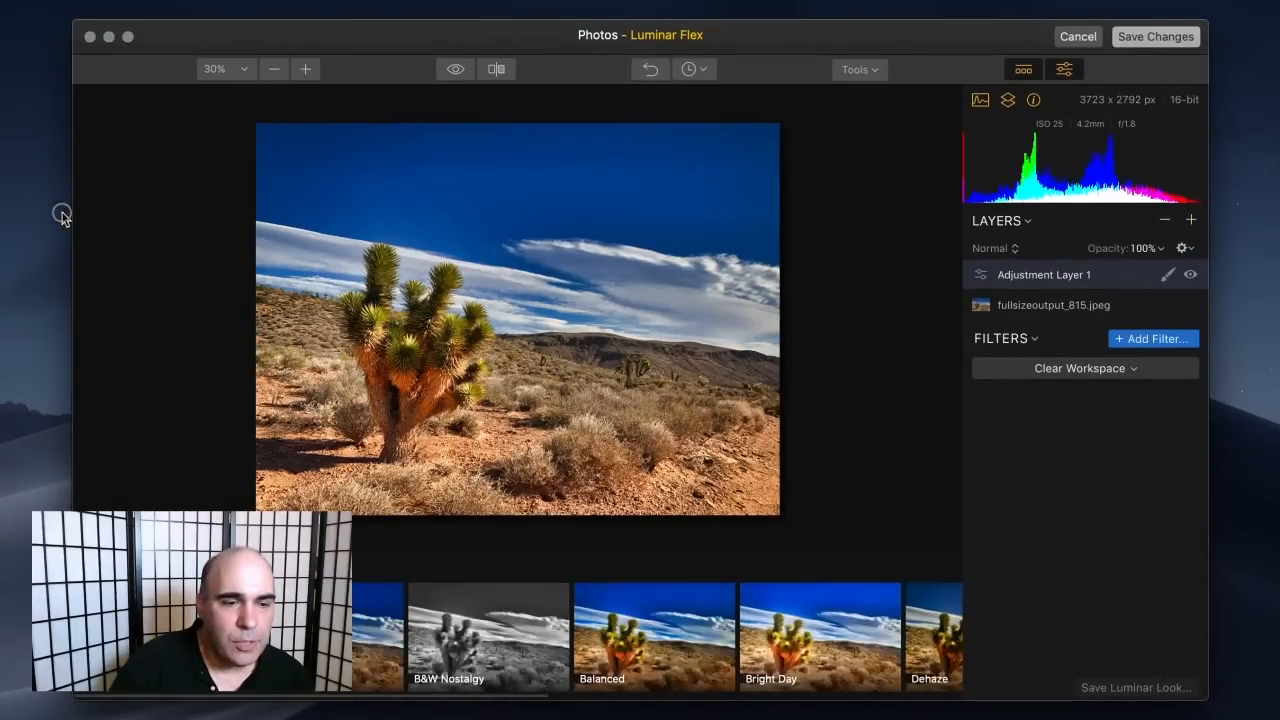
{"action": "left_click", "coordinate": [221, 567]}
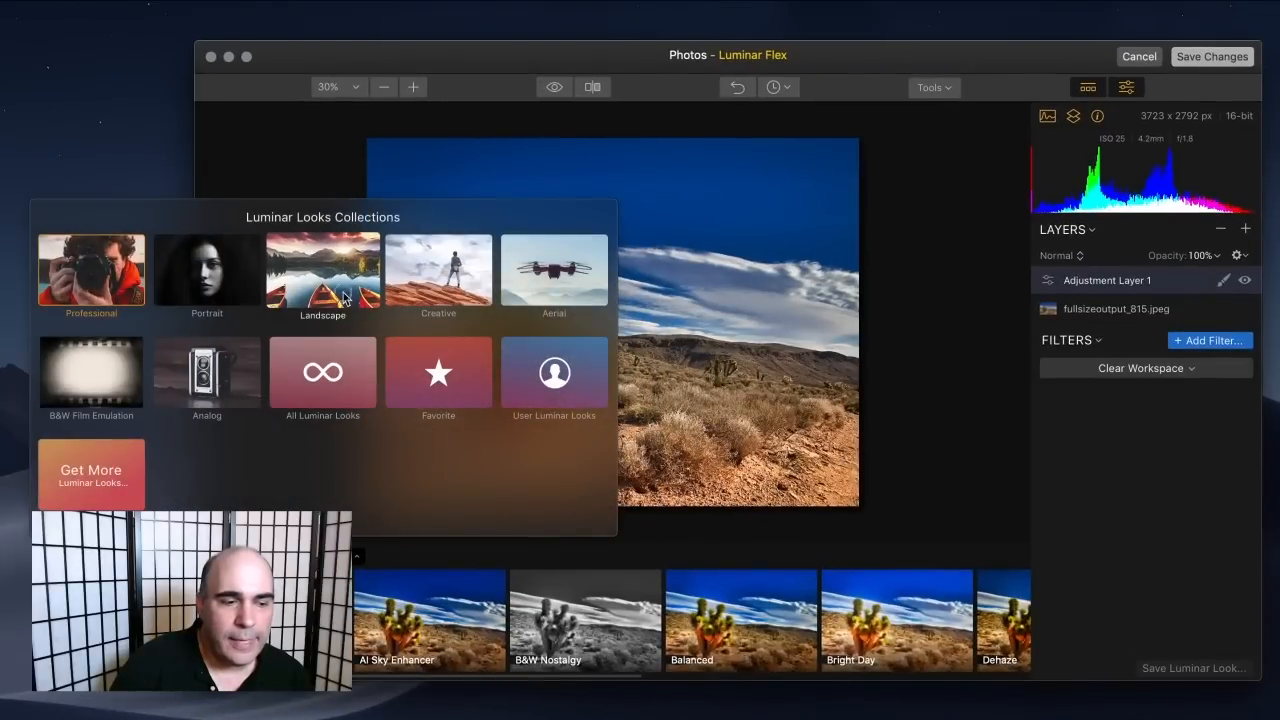
{"action": "left_click", "coordinate": [345, 298]}
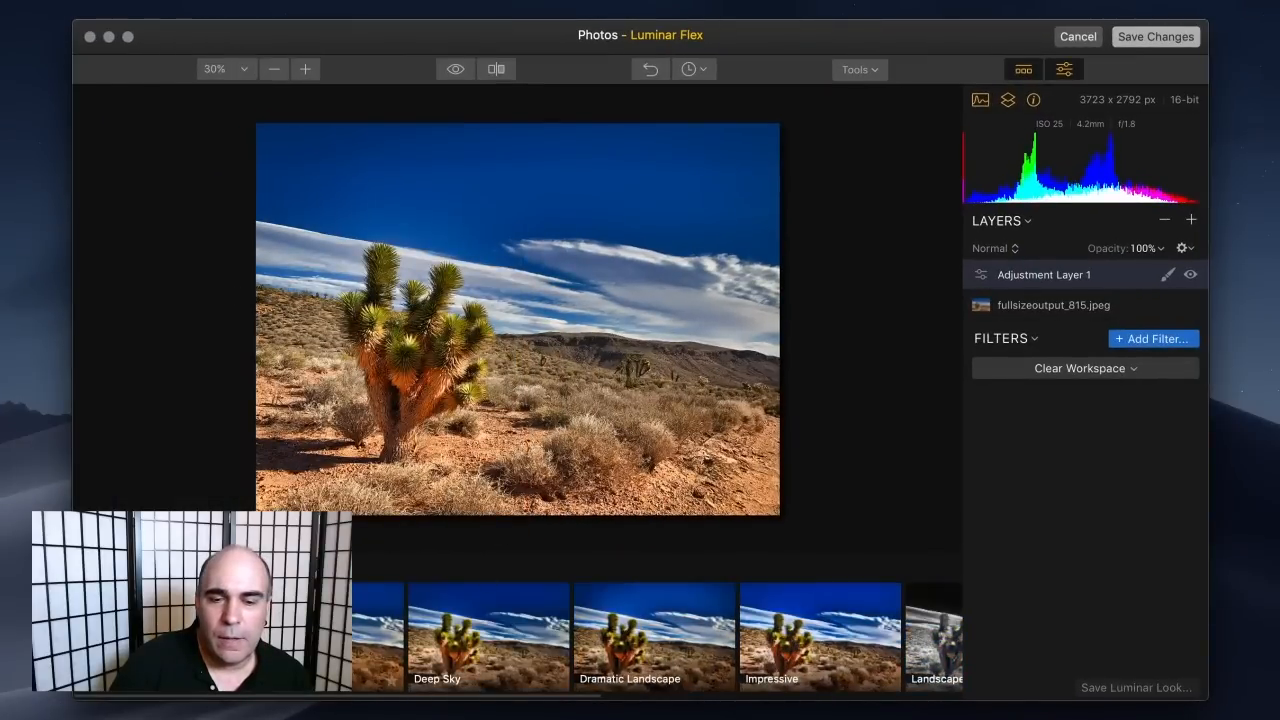
Step: Try out several Landscape looks on the adjustment layer and apply Mystic Land at an amount of 49
{"action": "left_click", "coordinate": [643, 636]}
{"action": "left_click", "coordinate": [791, 636]}
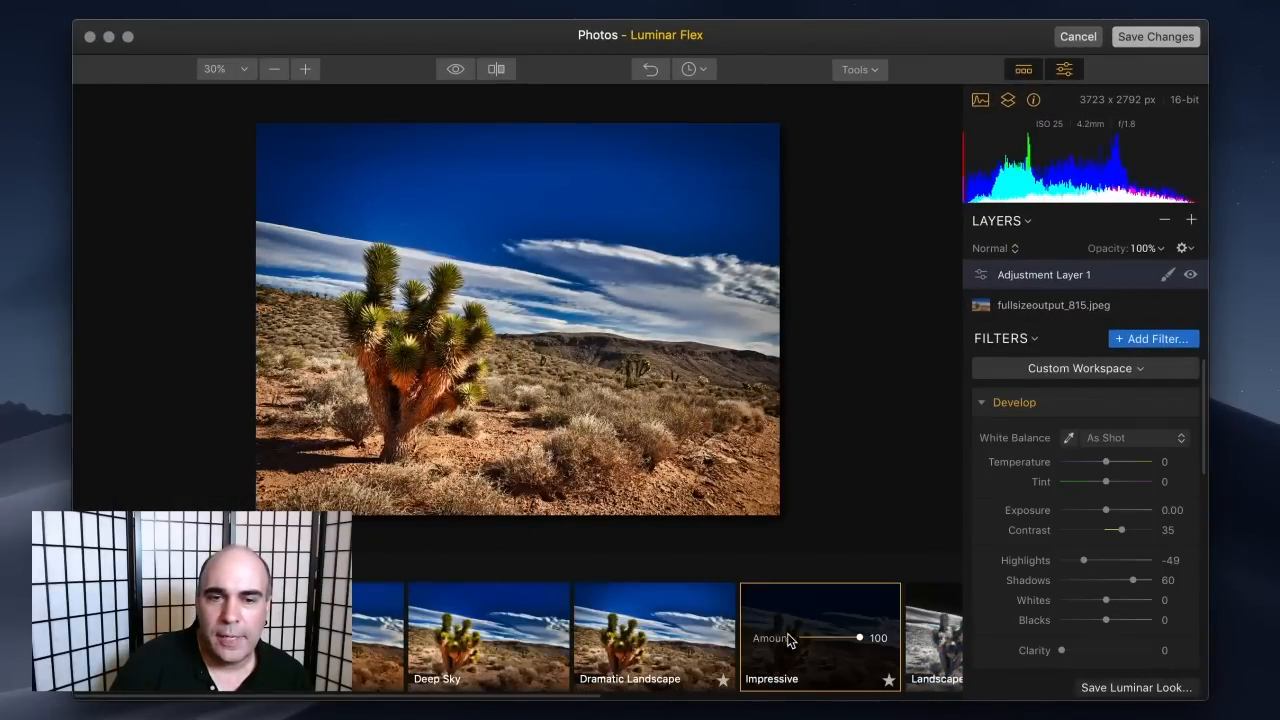
{"action": "left_click", "coordinate": [934, 628]}
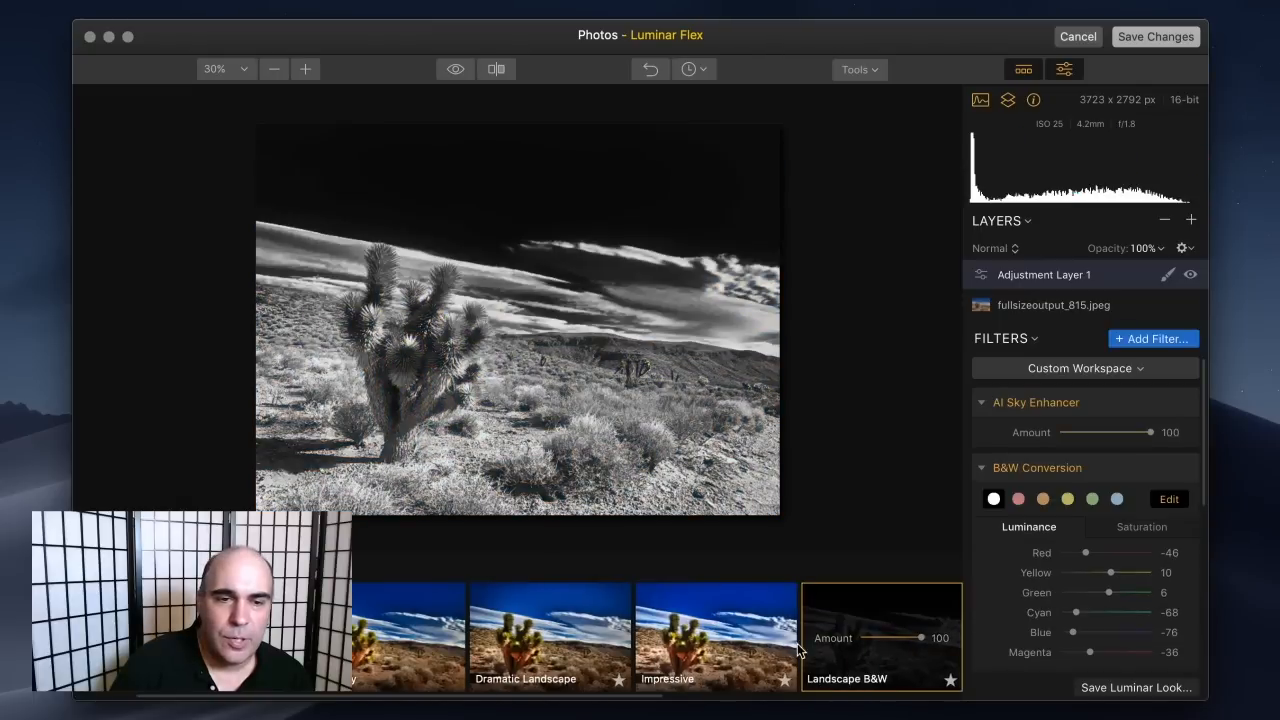
{"action": "left_click_drag", "start_coordinate": [514, 698], "coordinate": [846, 705]}
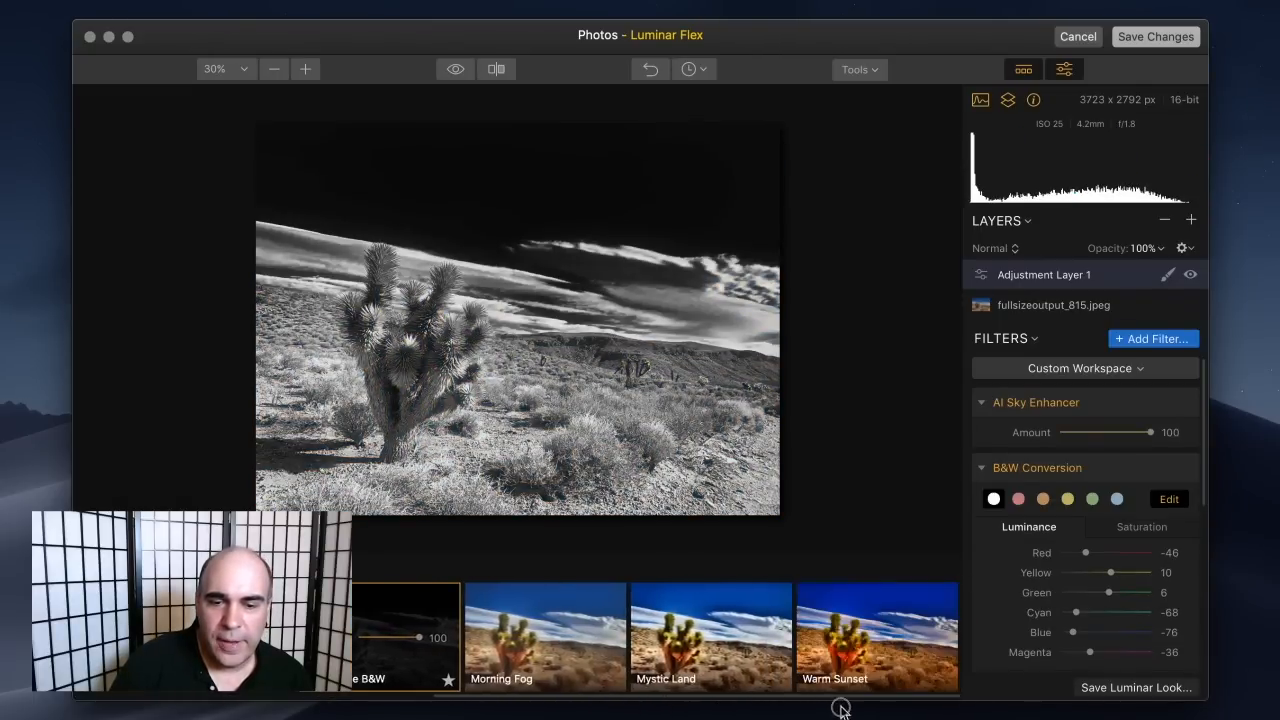
{"action": "left_click", "coordinate": [896, 610]}
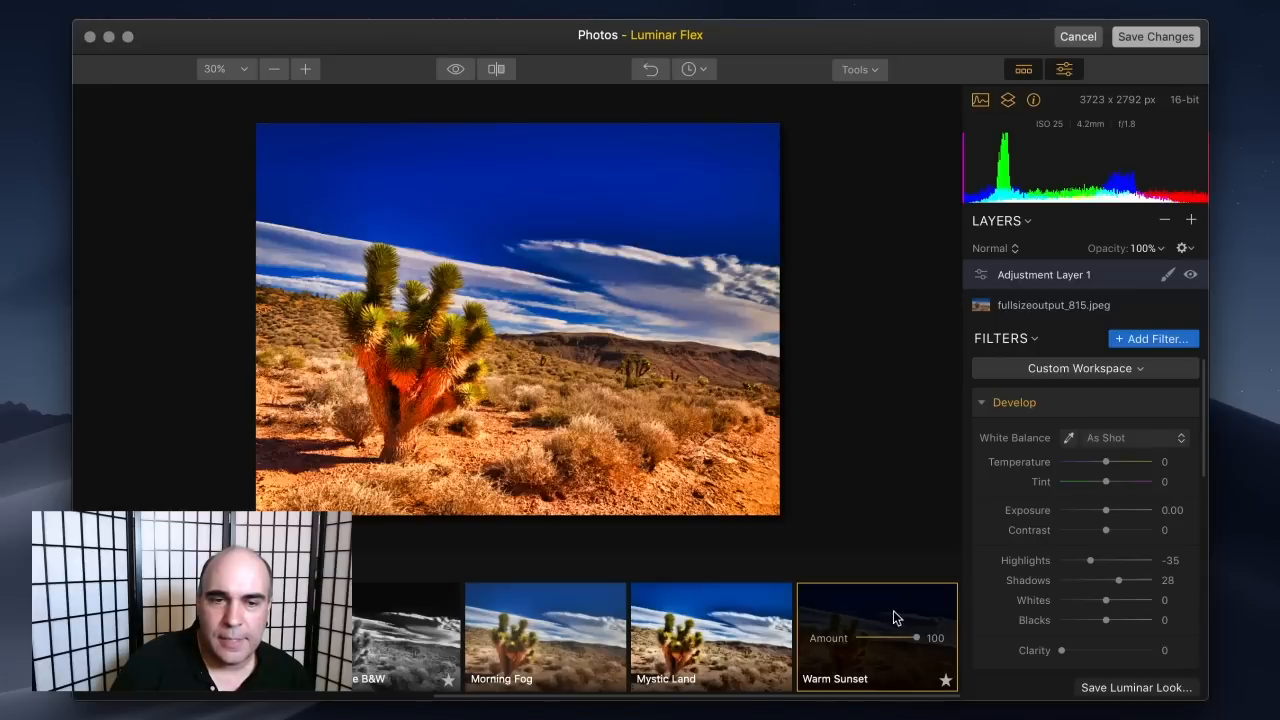
{"action": "left_click", "coordinate": [716, 612]}
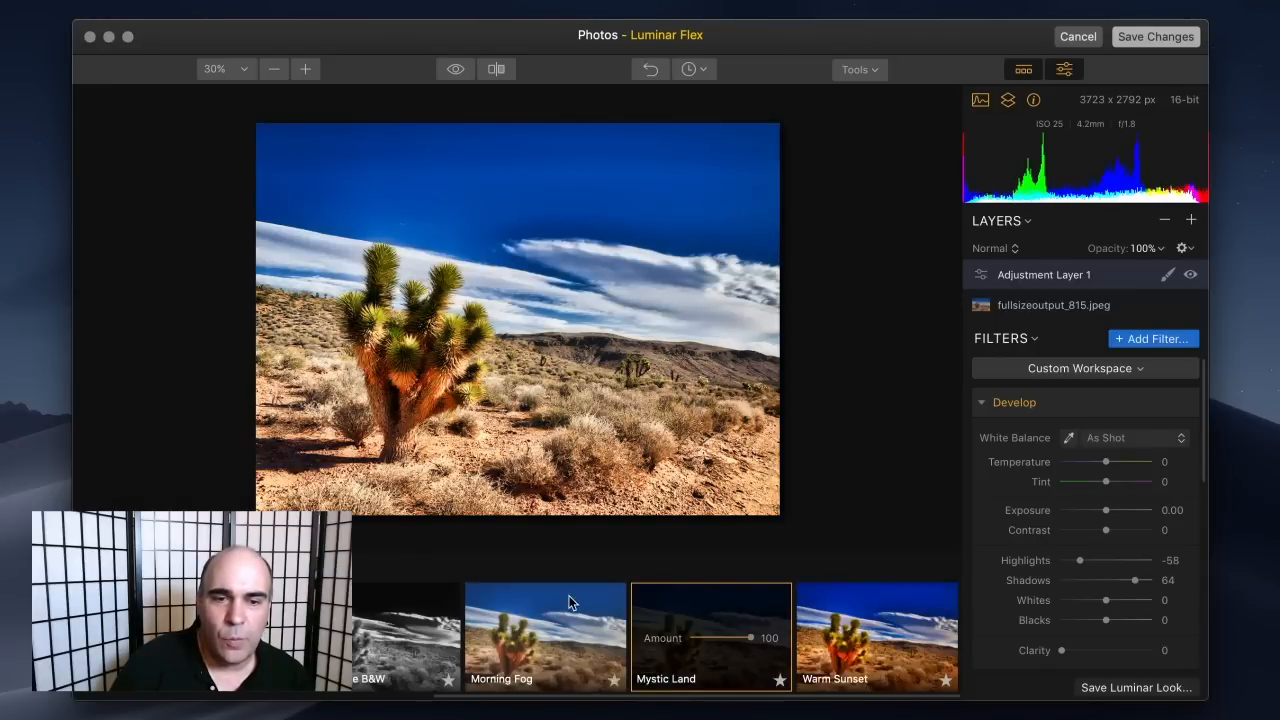
{"action": "left_click", "coordinate": [568, 602]}
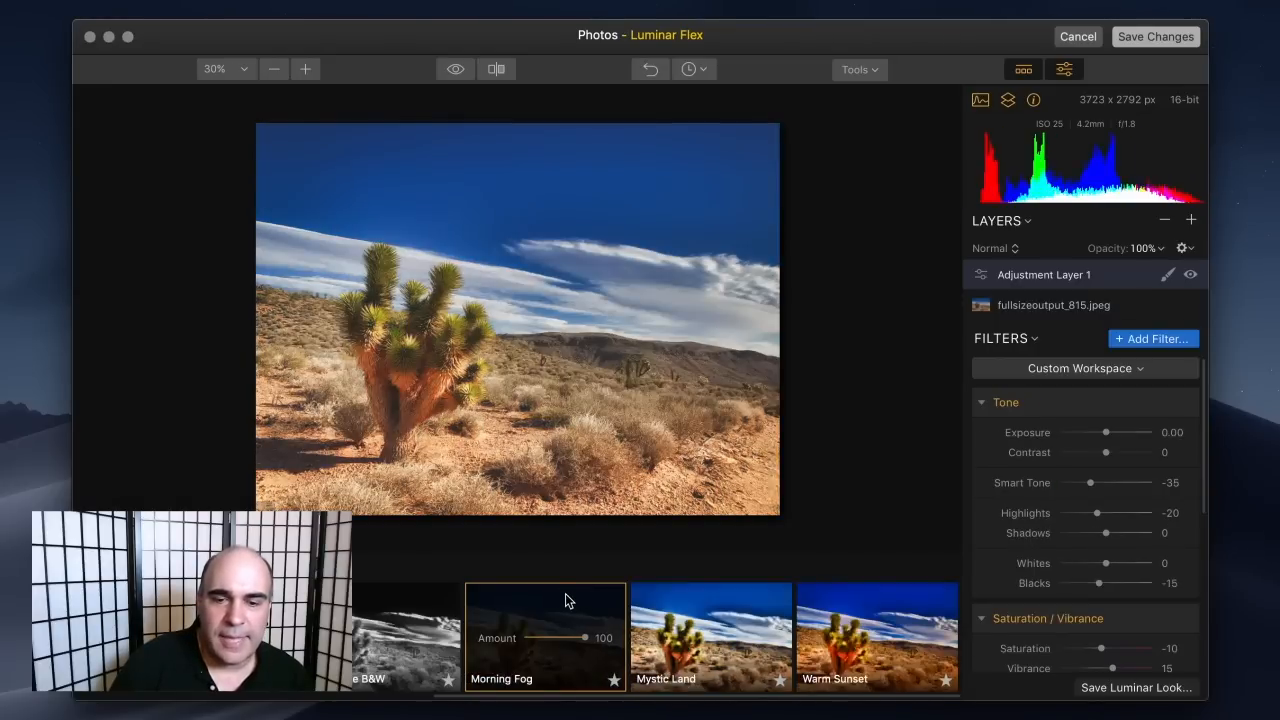
{"action": "left_click", "coordinate": [694, 612]}
{"action": "left_click_drag", "start_coordinate": [752, 640], "coordinate": [712, 643]}
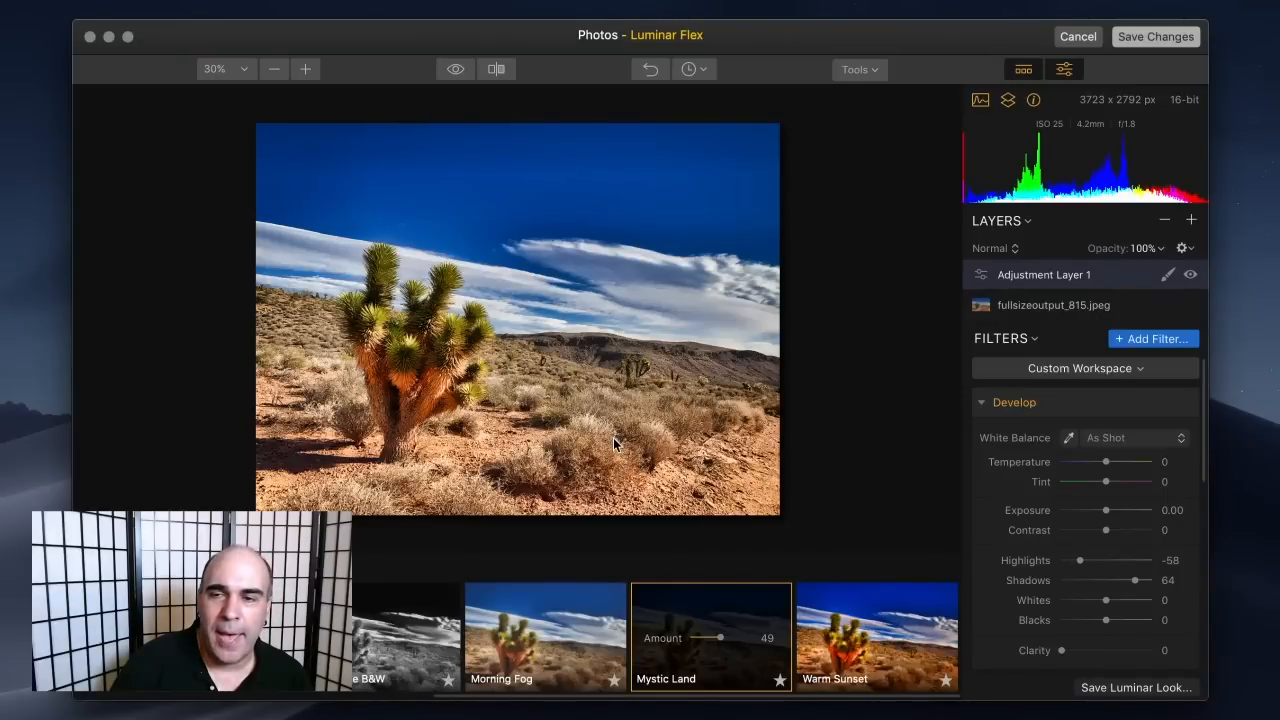
Step: Add a second adjustment layer and apply Analog Look 08 from the Analog collection at an amount of 54
{"action": "left_click", "coordinate": [1192, 221]}
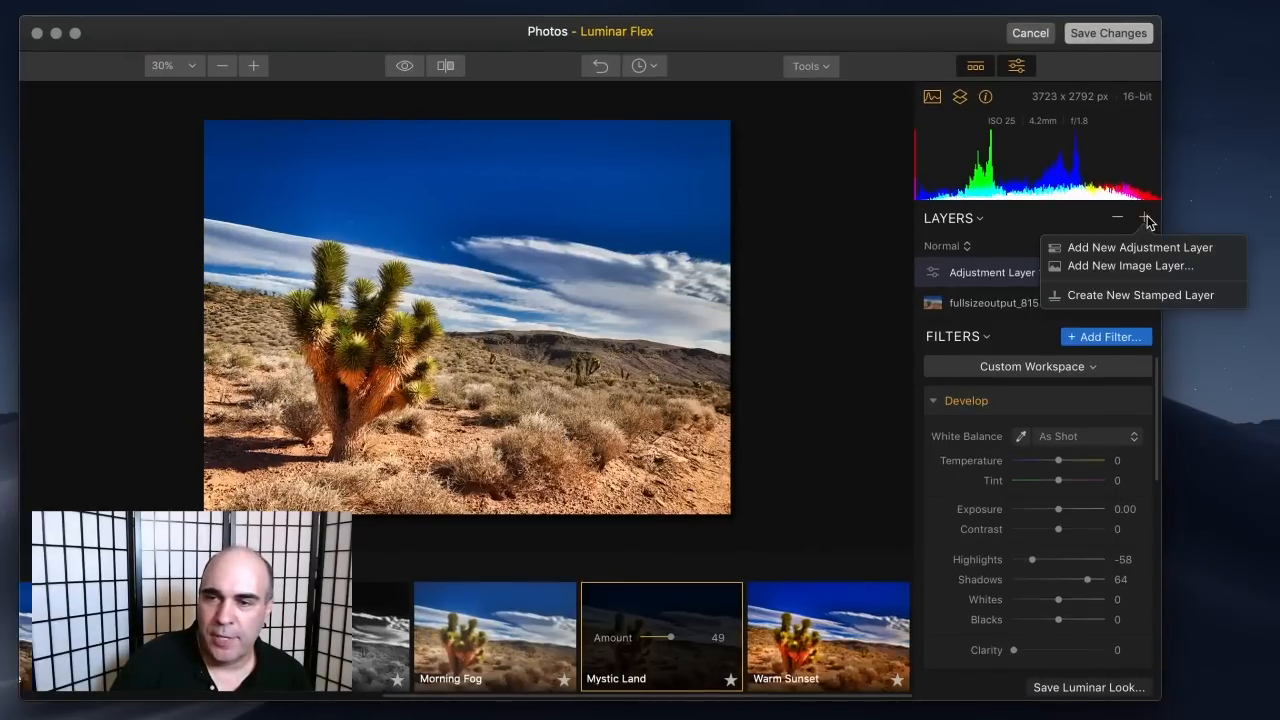
{"action": "left_click", "coordinate": [1195, 250]}
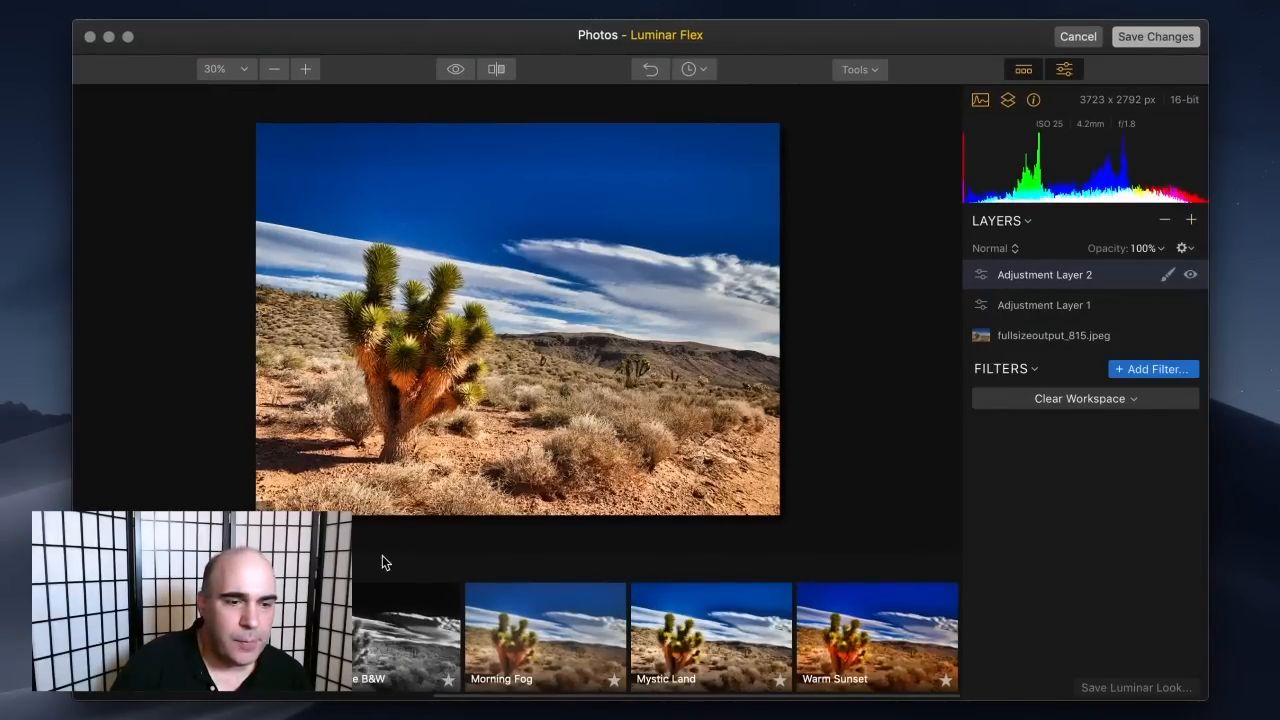
{"action": "left_click", "coordinate": [234, 568]}
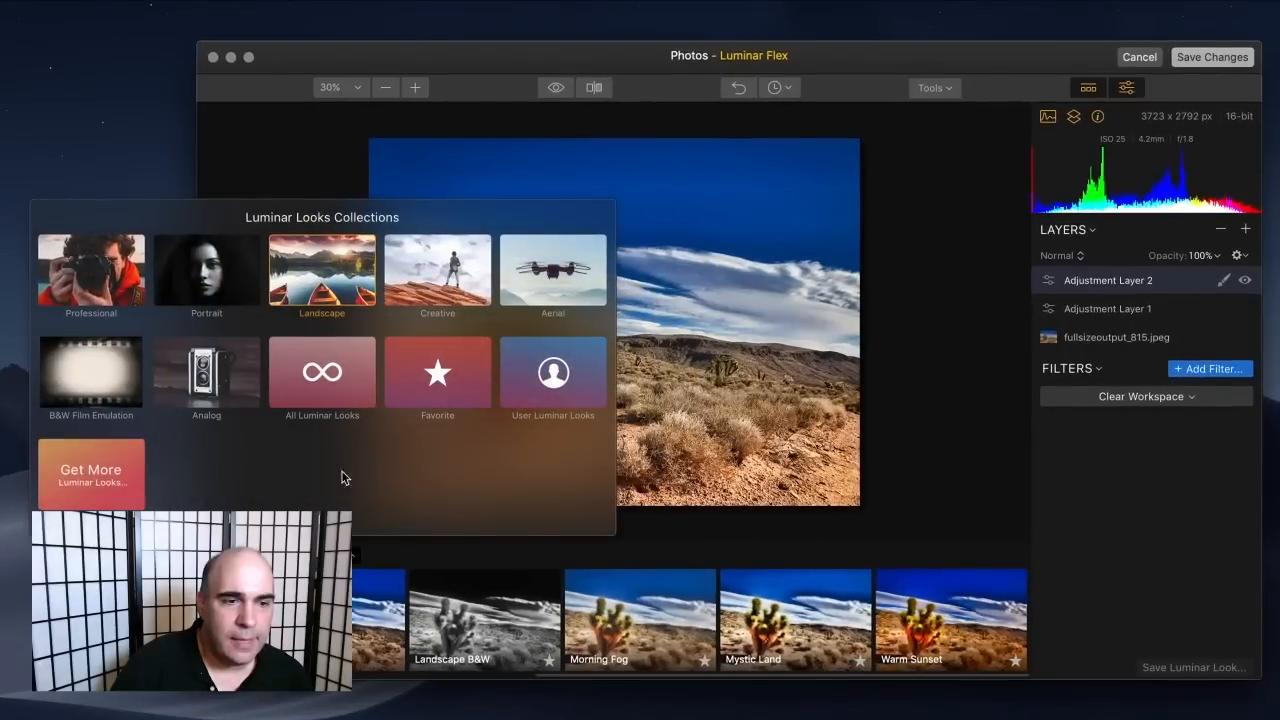
{"action": "left_click", "coordinate": [252, 402]}
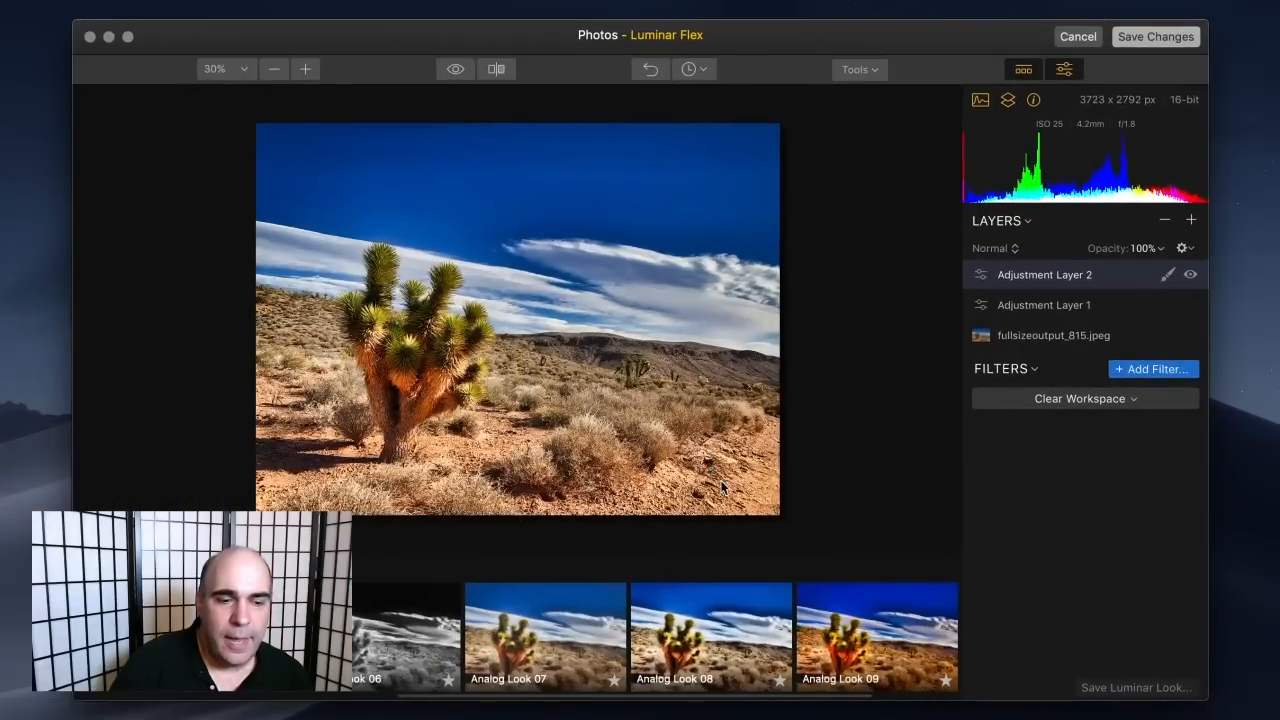
{"action": "left_click", "coordinate": [605, 632]}
{"action": "left_click", "coordinate": [697, 630]}
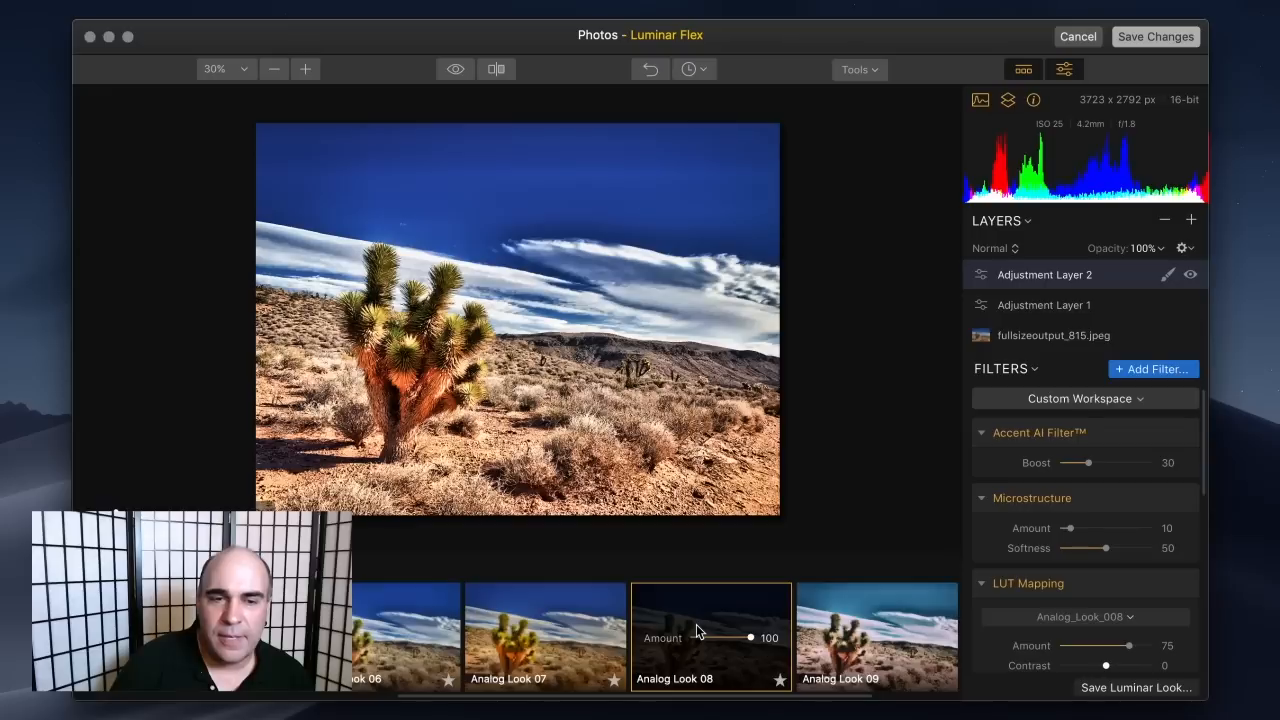
{"action": "left_click_drag", "start_coordinate": [746, 638], "coordinate": [727, 647]}
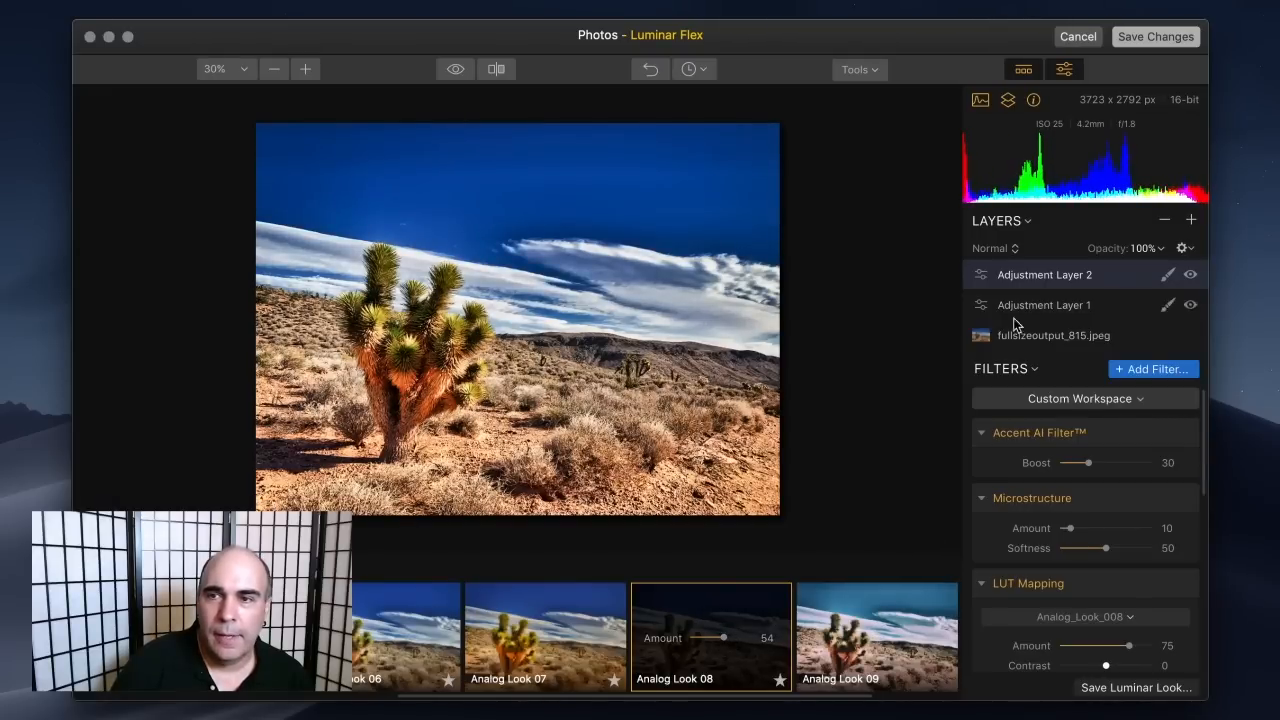
Step: Save the Luminar Flex changes to Photos, finish editing the desert photo, and return to the Moments overview
{"action": "left_click", "coordinate": [1142, 39]}
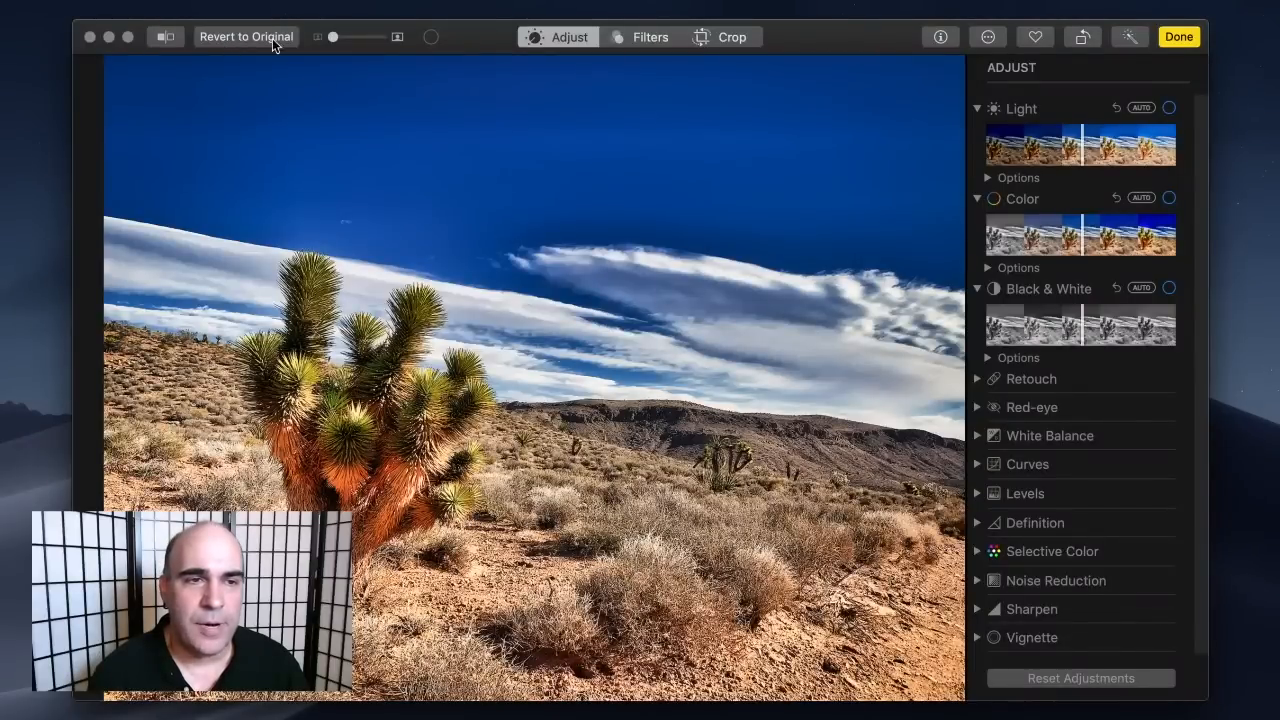
{"action": "left_click", "coordinate": [1179, 37]}
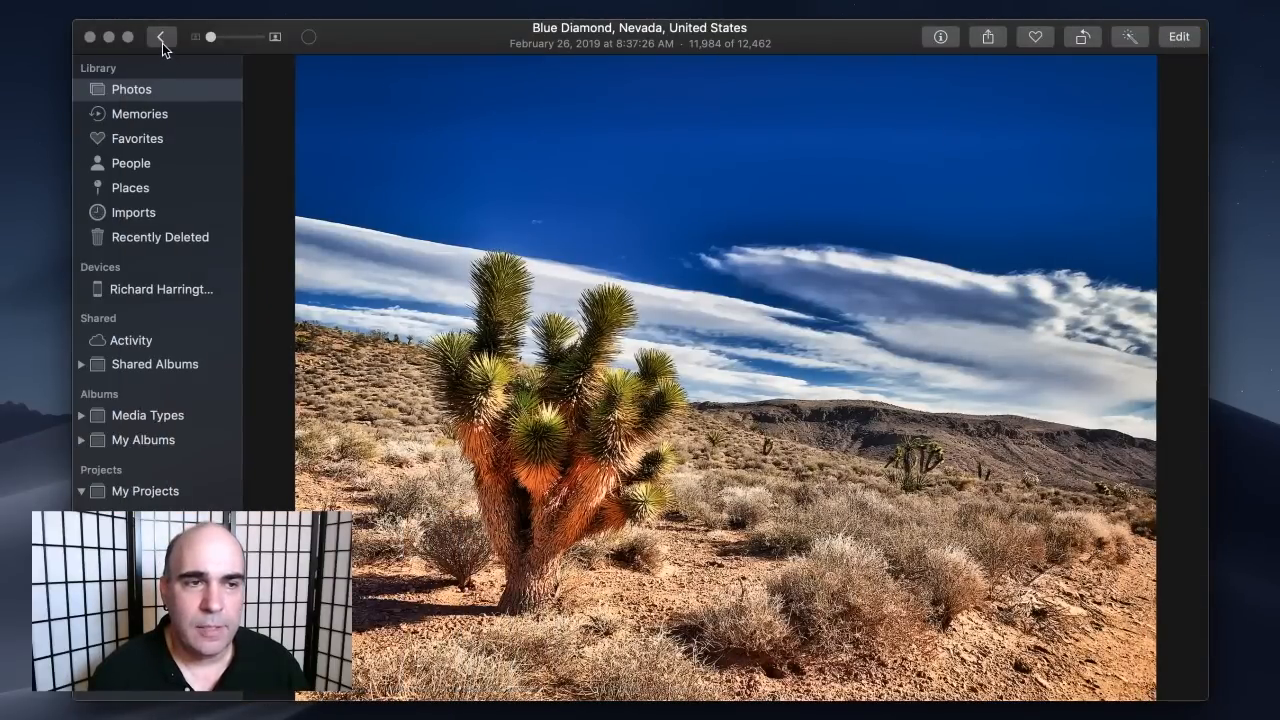
{"action": "left_click", "coordinate": [161, 40]}
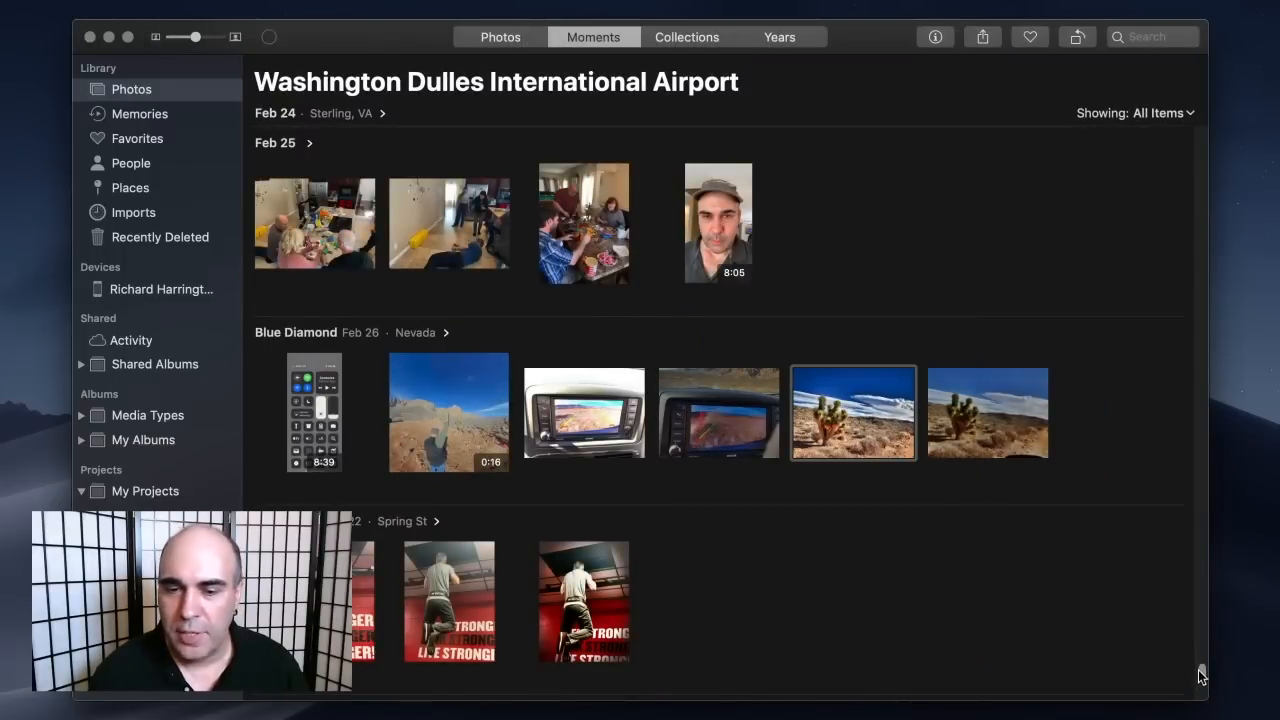
Step: Open the last Massanutten group portrait at the end of the Moments overview and switch to the shot just before it
{"action": "left_click_drag", "start_coordinate": [1201, 676], "coordinate": [1200, 700]}
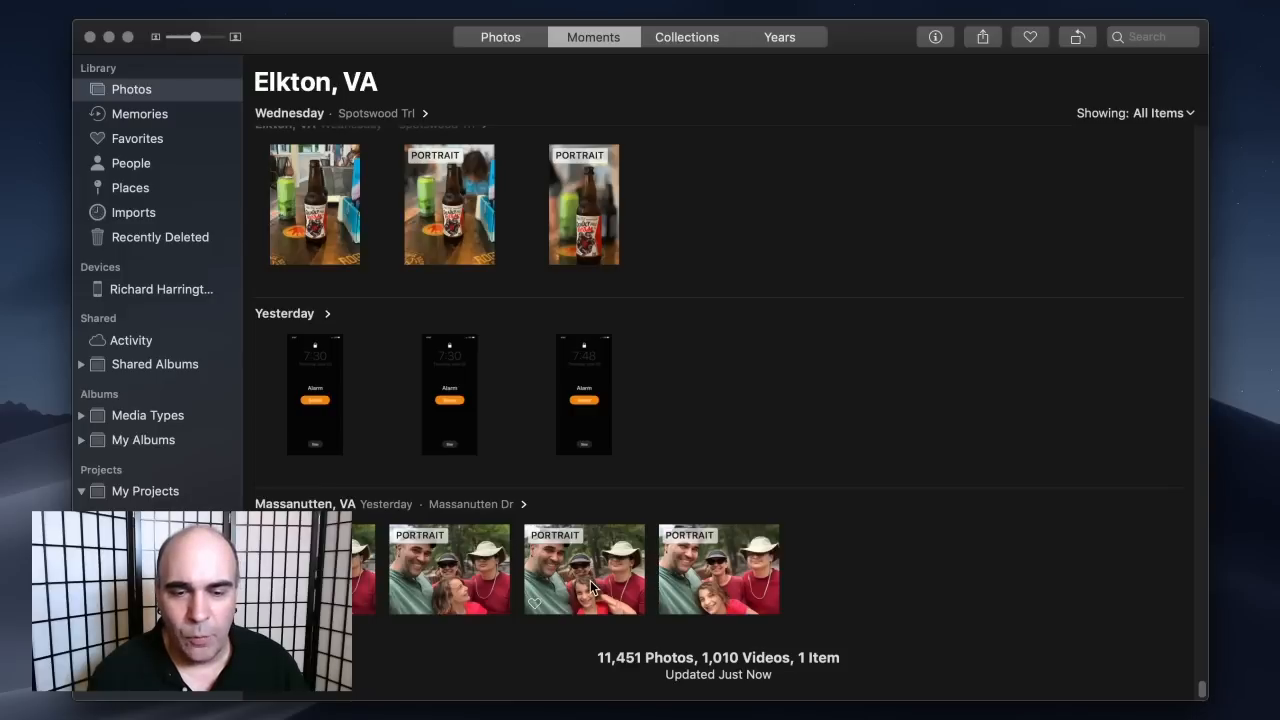
{"action": "left_click", "coordinate": [705, 585]}
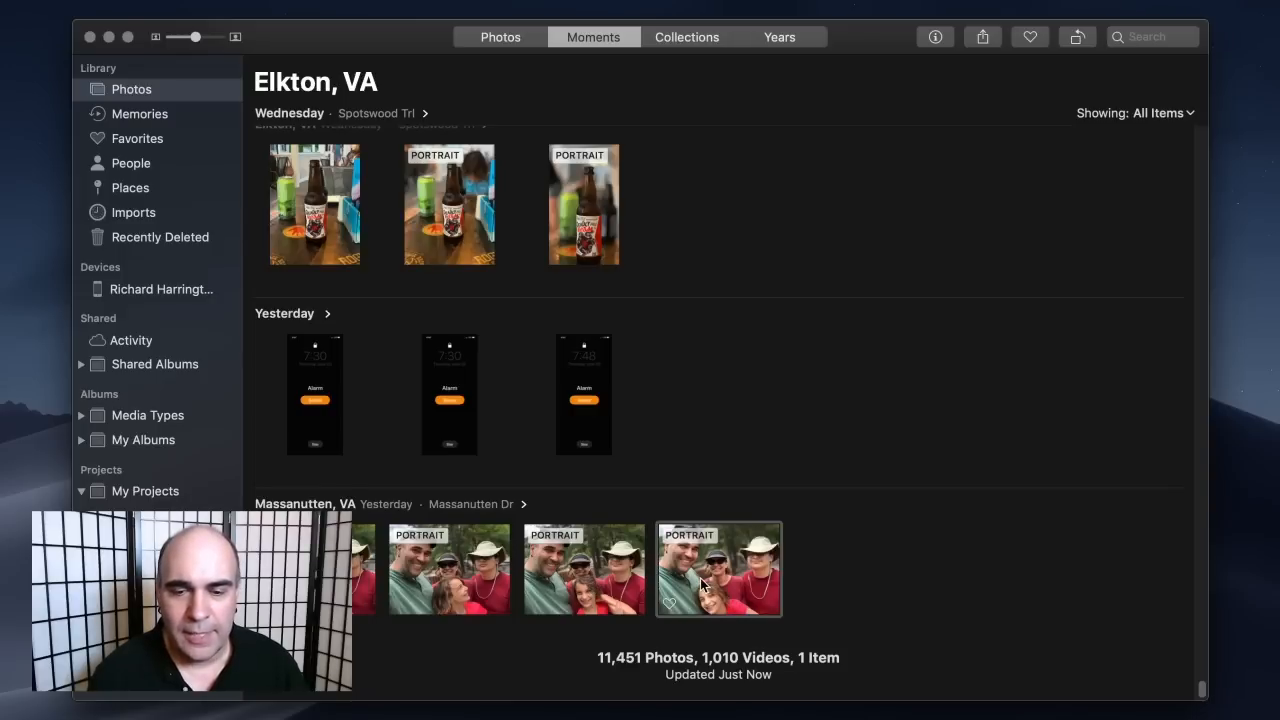
{"action": "double_click", "coordinate": [701, 580]}
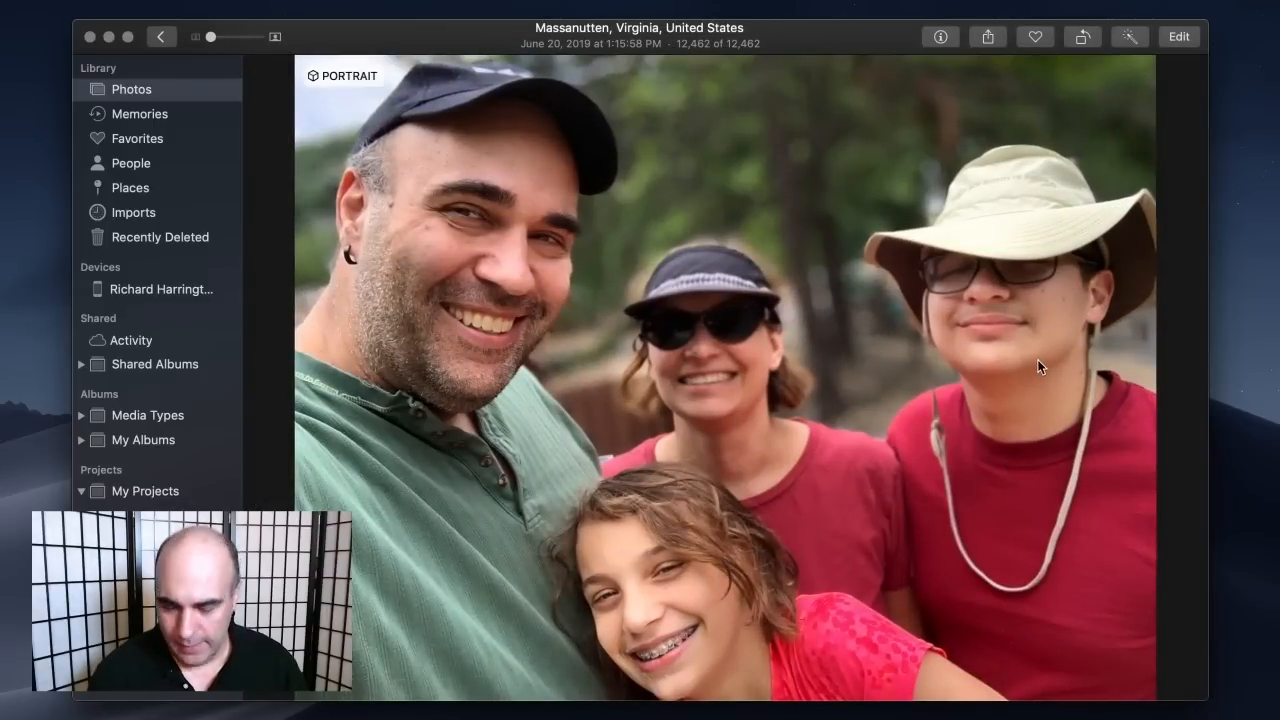
{"action": "key", "text": "Left"}
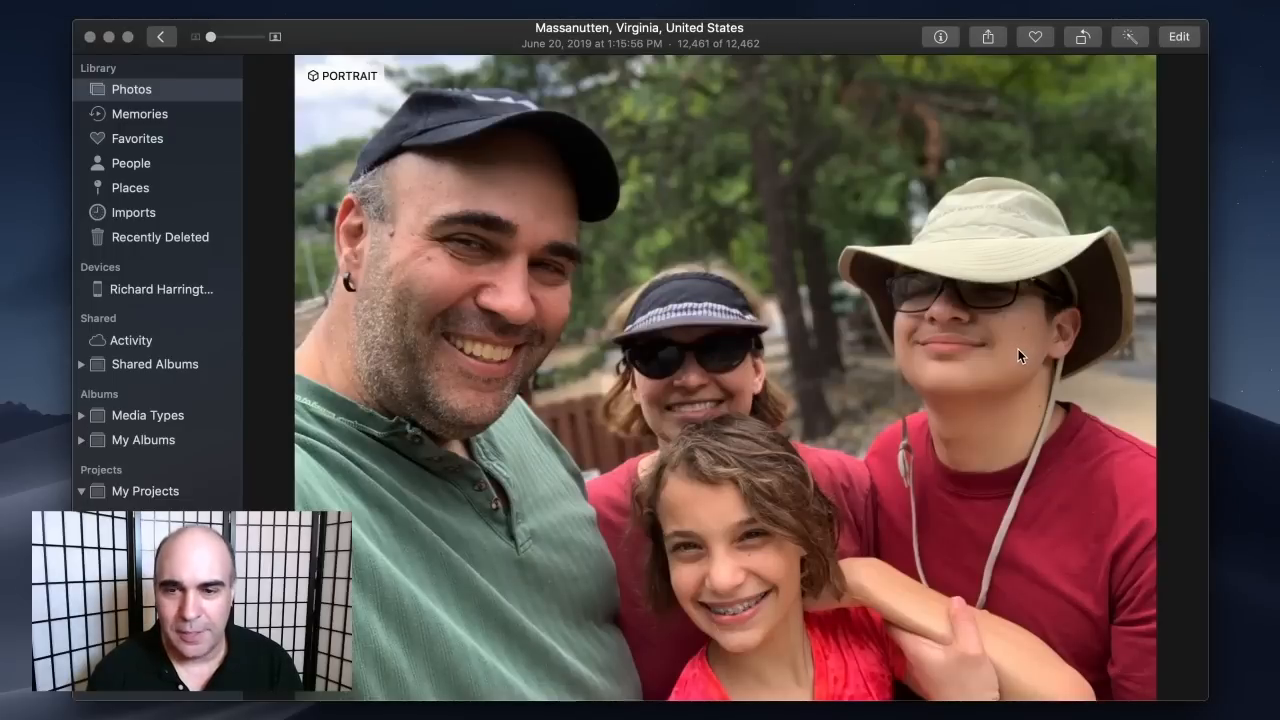
Step: Start editing the group portrait and open it in the Luminar Flex extension
{"action": "left_click", "coordinate": [1180, 38]}
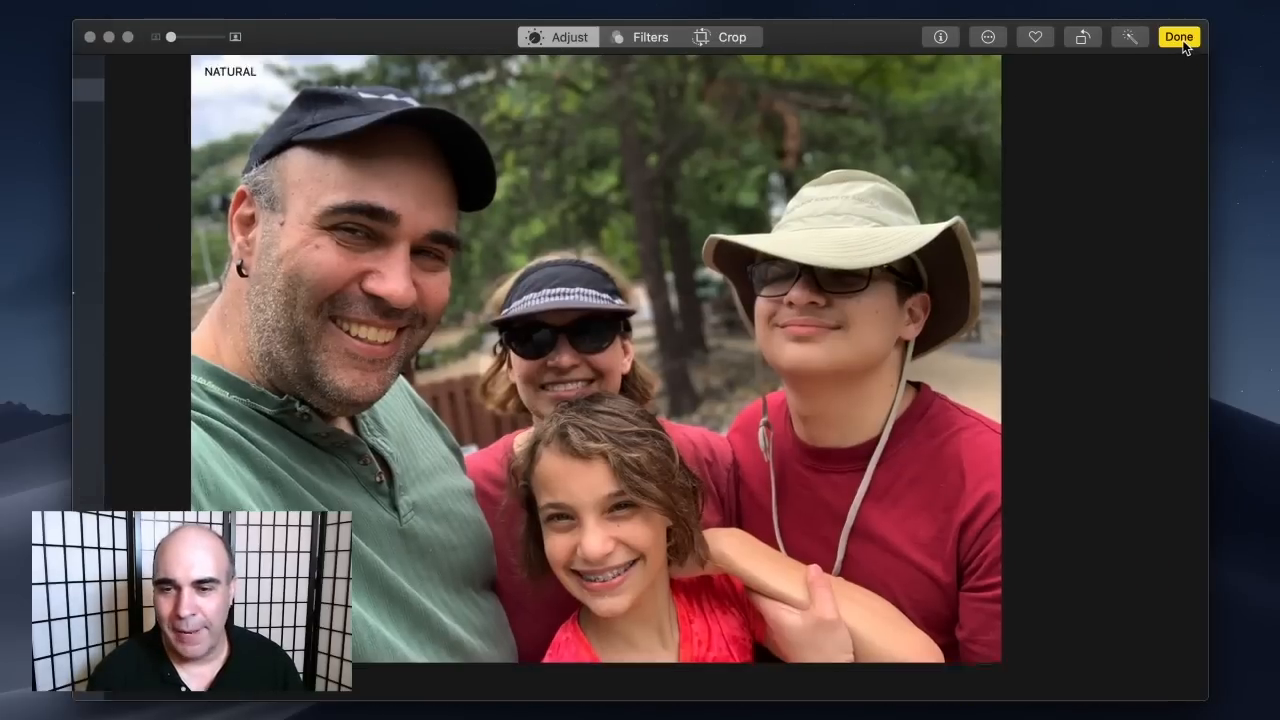
{"action": "left_click", "coordinate": [987, 42]}
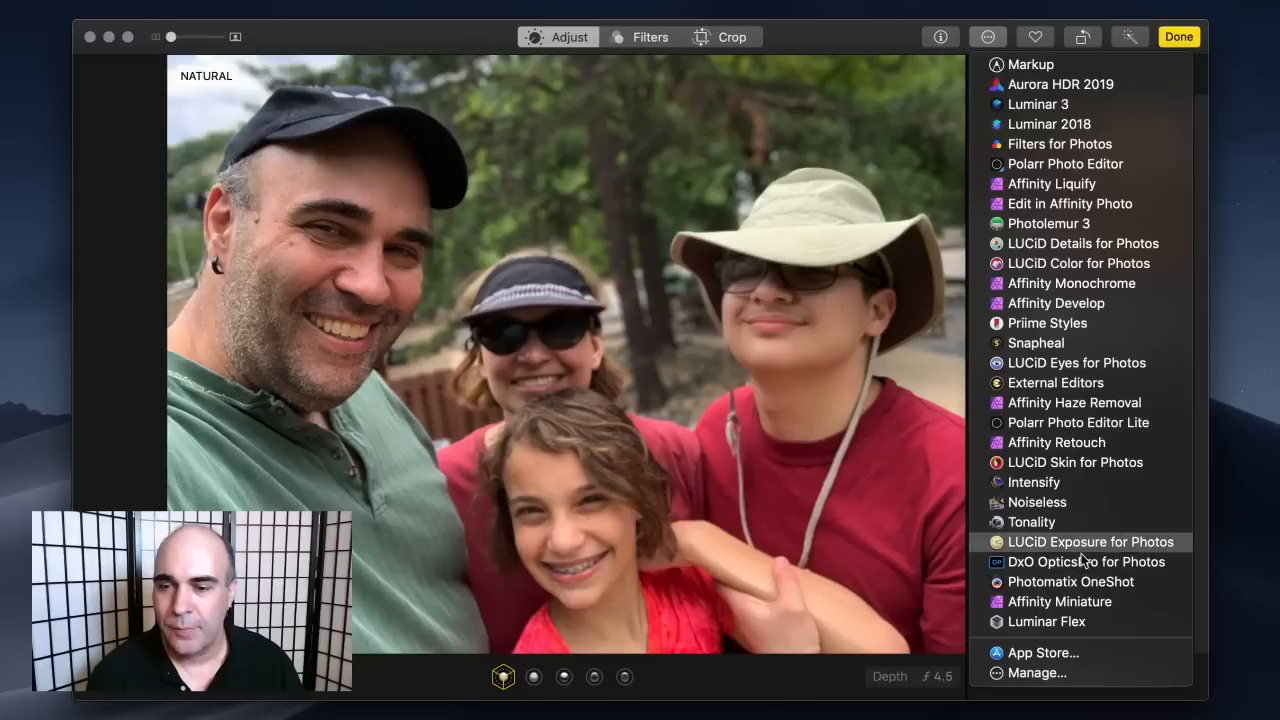
{"action": "left_click", "coordinate": [1085, 621]}
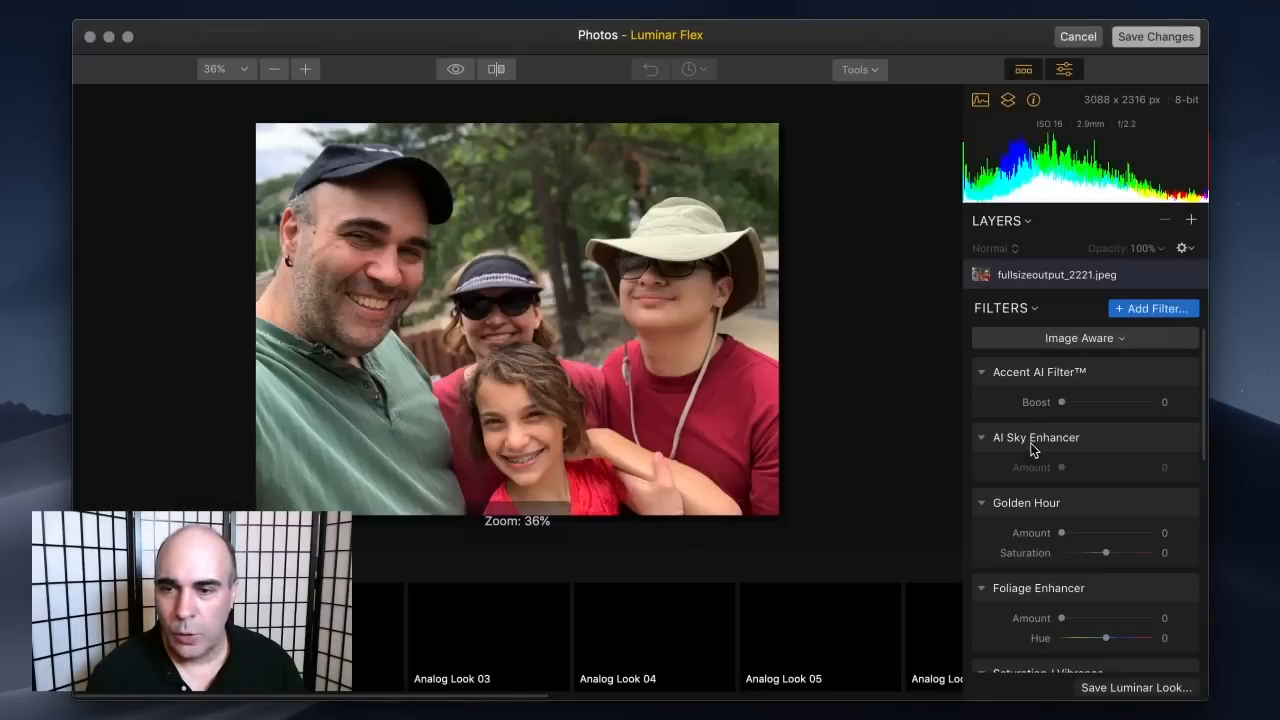
Step: Set the Accent AI Filter boost to 52 and the Golden Hour amount to 7
{"action": "mouse_move", "coordinate": [1092, 400]}
{"action": "left_mouse_down"}
{"action": "mouse_move", "coordinate": [1129, 400]}
{"action": "mouse_move", "coordinate": [1036, 398]}
{"action": "mouse_move", "coordinate": [1137, 400]}
{"action": "mouse_move", "coordinate": [1108, 404]}
{"action": "left_mouse_up"}
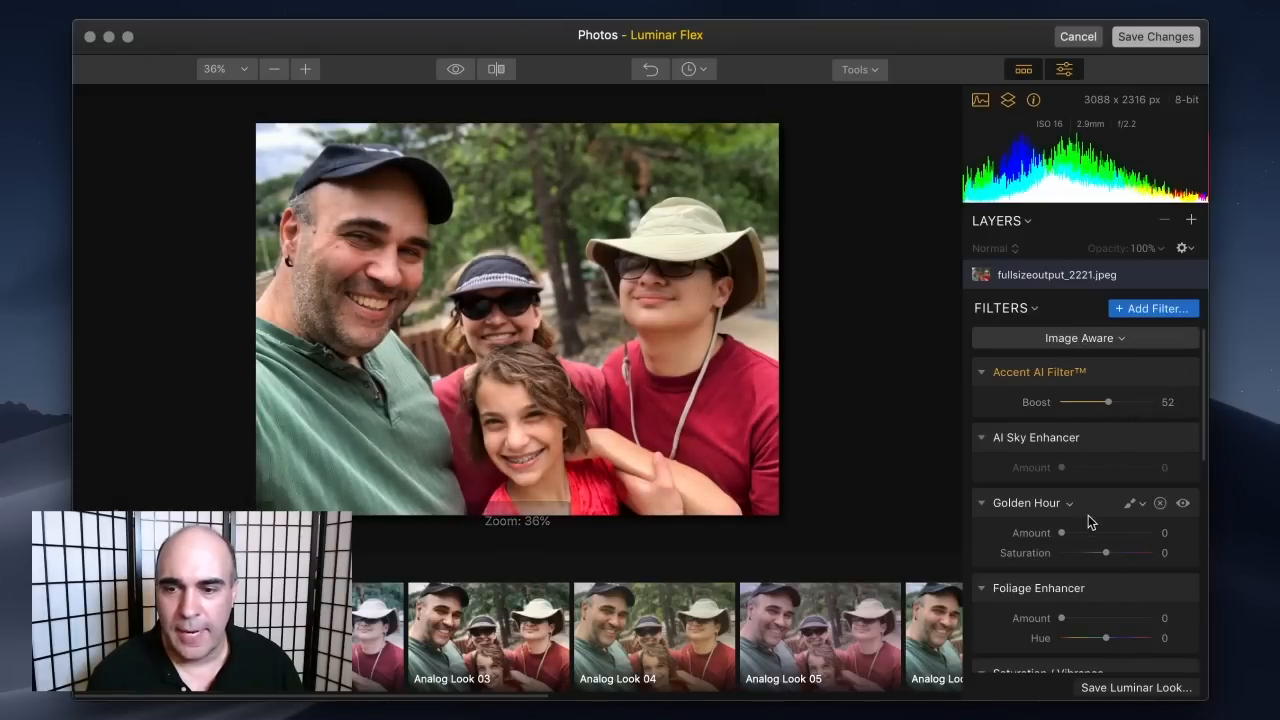
{"action": "mouse_move", "coordinate": [1064, 534]}
{"action": "left_mouse_down"}
{"action": "mouse_move", "coordinate": [1080, 532]}
{"action": "mouse_move", "coordinate": [1065, 543]}
{"action": "left_mouse_up"}
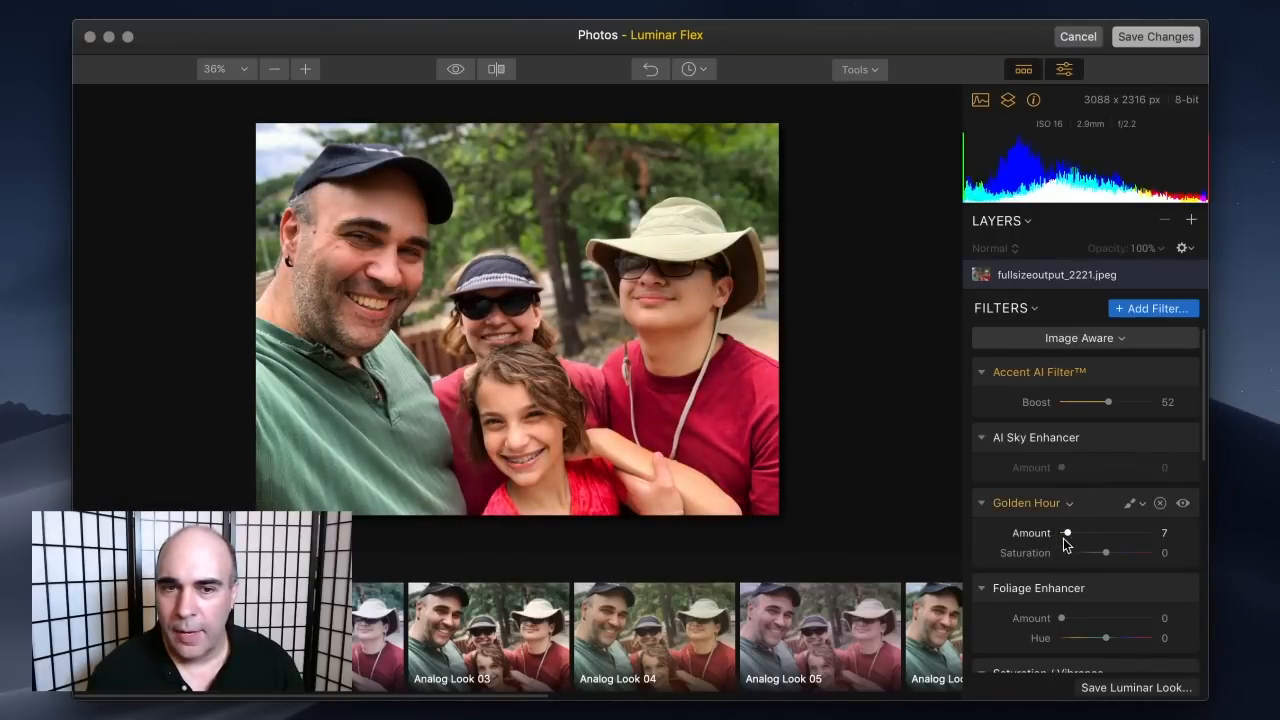
Step: Search the filters catalog for "gra" and add the Adjustable Gradient filter to the portrait
{"action": "left_click", "coordinate": [1147, 310]}
{"action": "left_click", "coordinate": [857, 136]}
{"action": "type", "text": "f"}
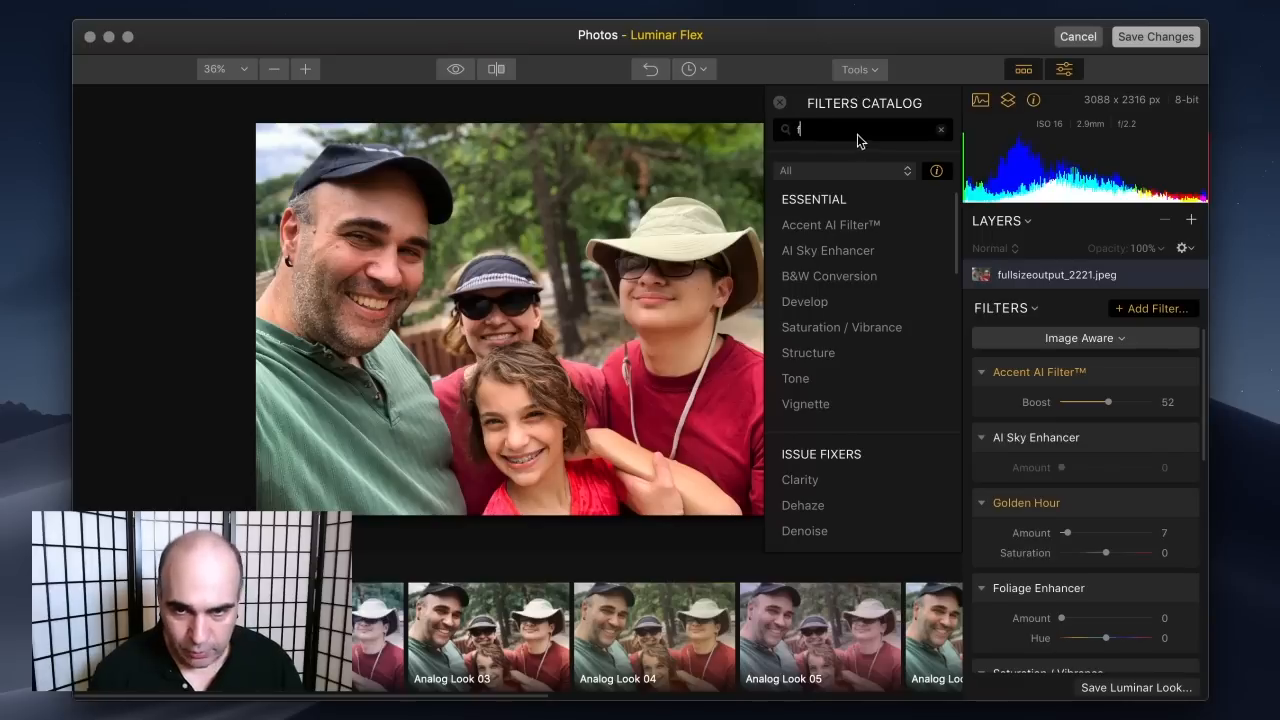
{"action": "key", "text": "BackSpace"}
{"action": "type", "text": "gra"}
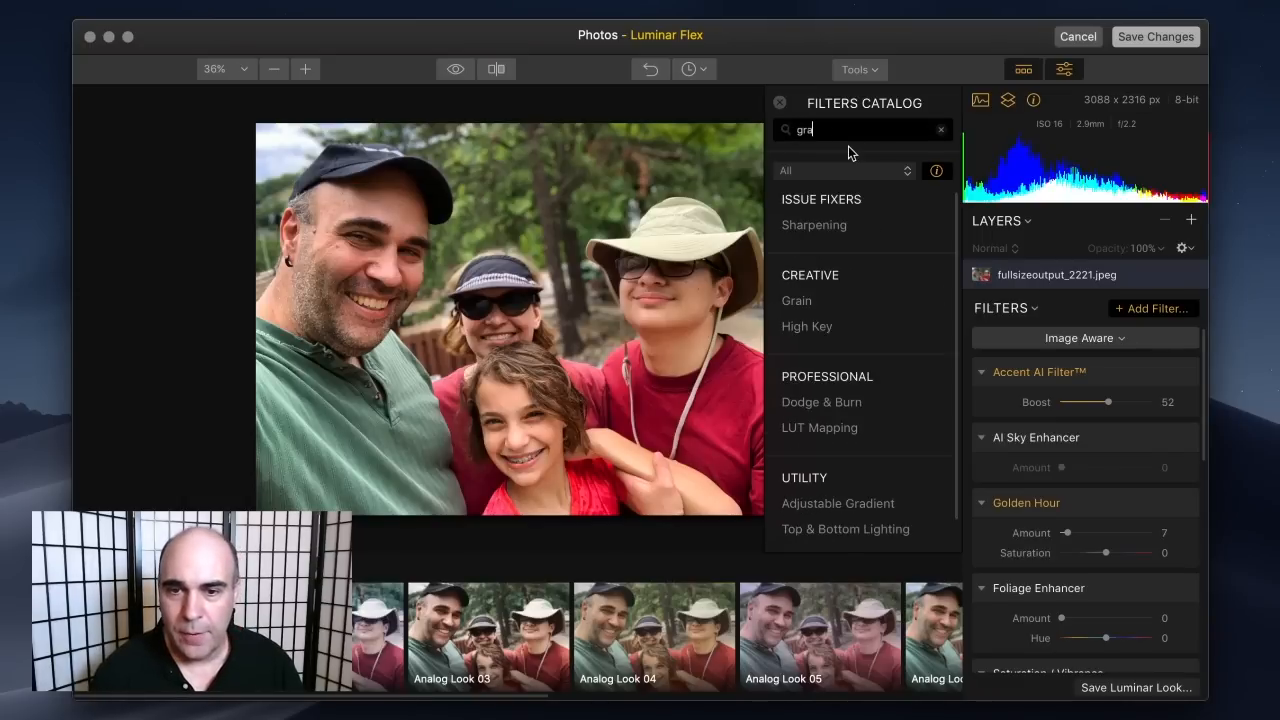
{"action": "mouse_move", "coordinate": [852, 228]}
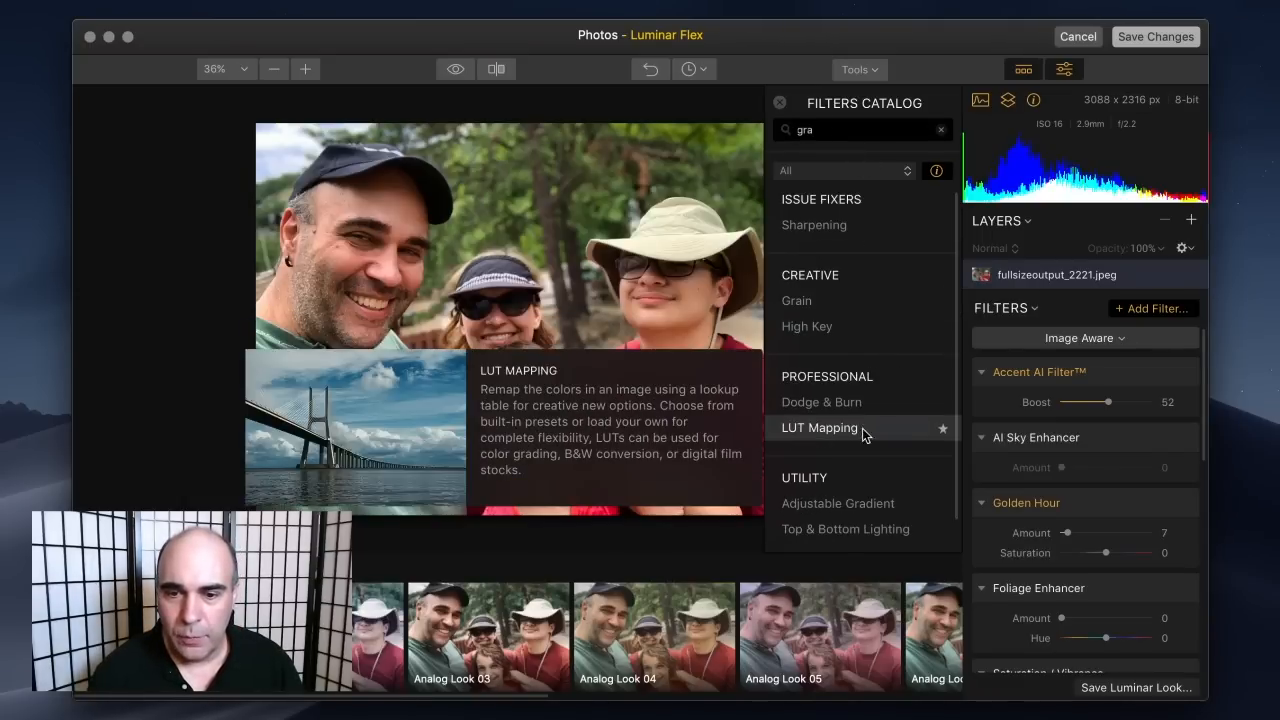
{"action": "left_click", "coordinate": [841, 510]}
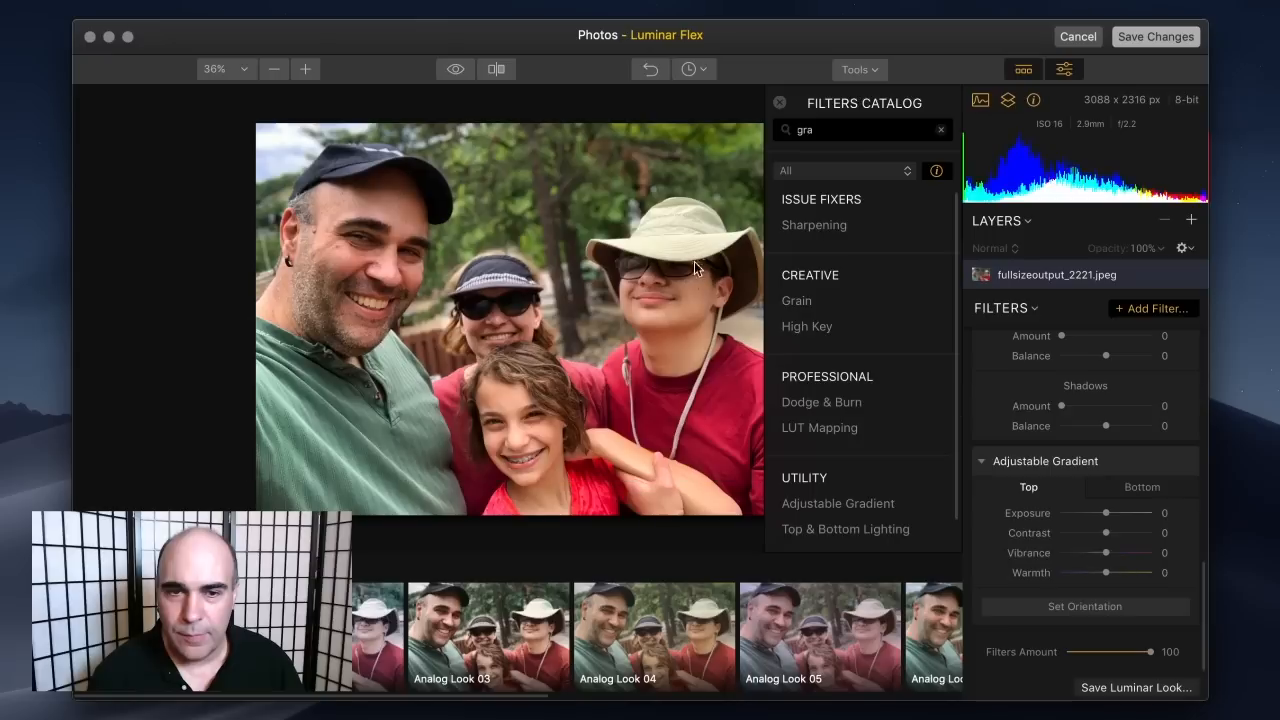
Step: Orient the gradient with blend 34, horizontal shift 54 and rotation -12°, set top exposure -60 and vibrance -71, and compare before and after
{"action": "left_click", "coordinate": [1037, 606]}
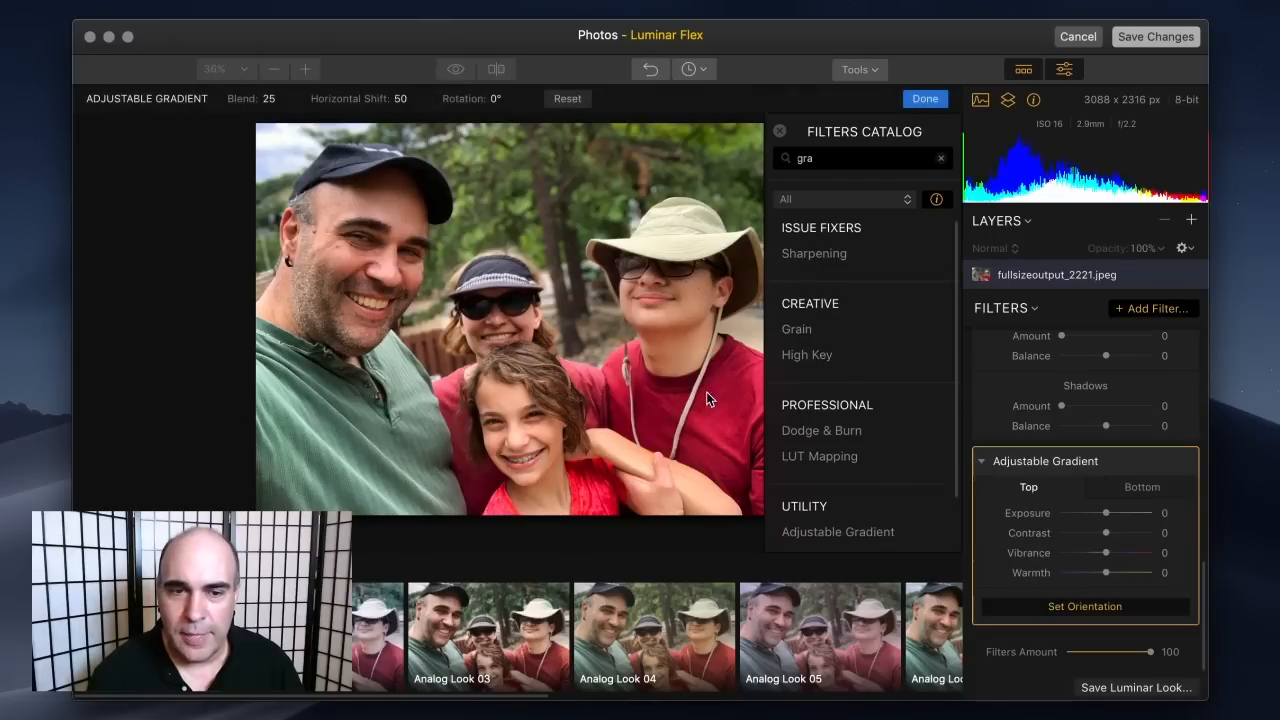
{"action": "left_click_drag", "start_coordinate": [514, 318], "coordinate": [586, 146]}
{"action": "left_click_drag", "start_coordinate": [1108, 514], "coordinate": [1107, 572]}
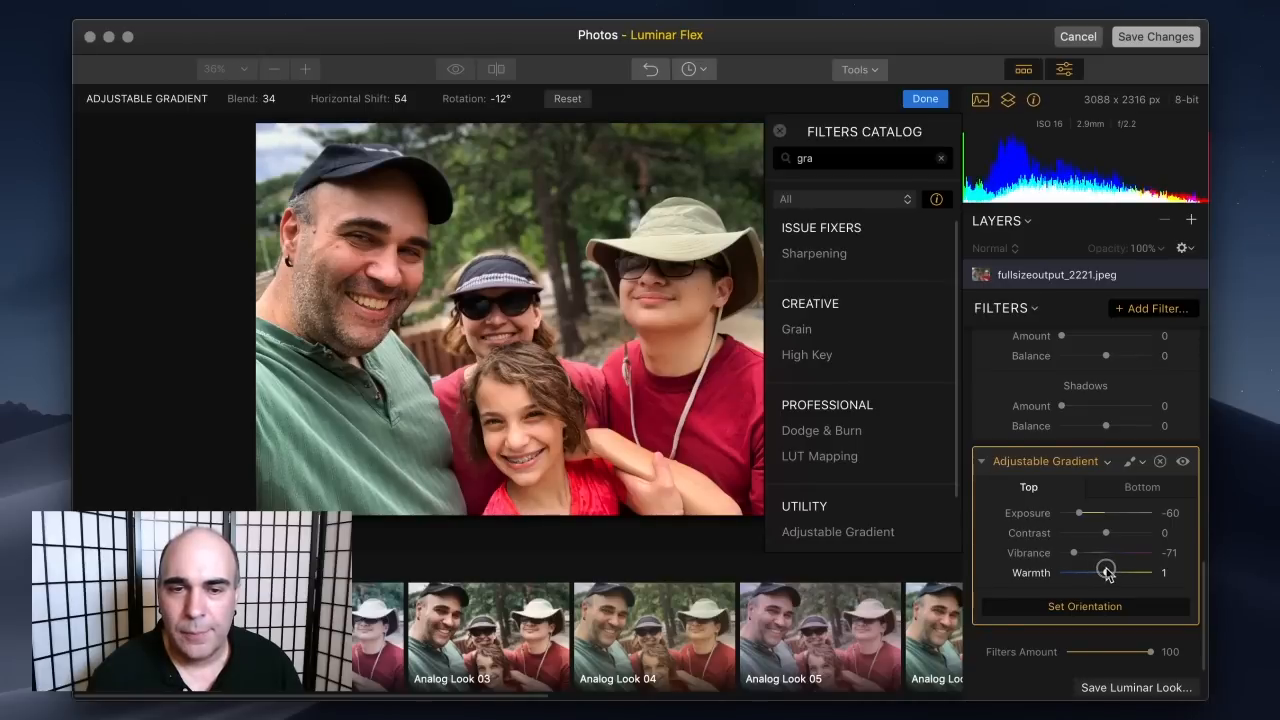
{"action": "left_click", "coordinate": [1181, 462]}
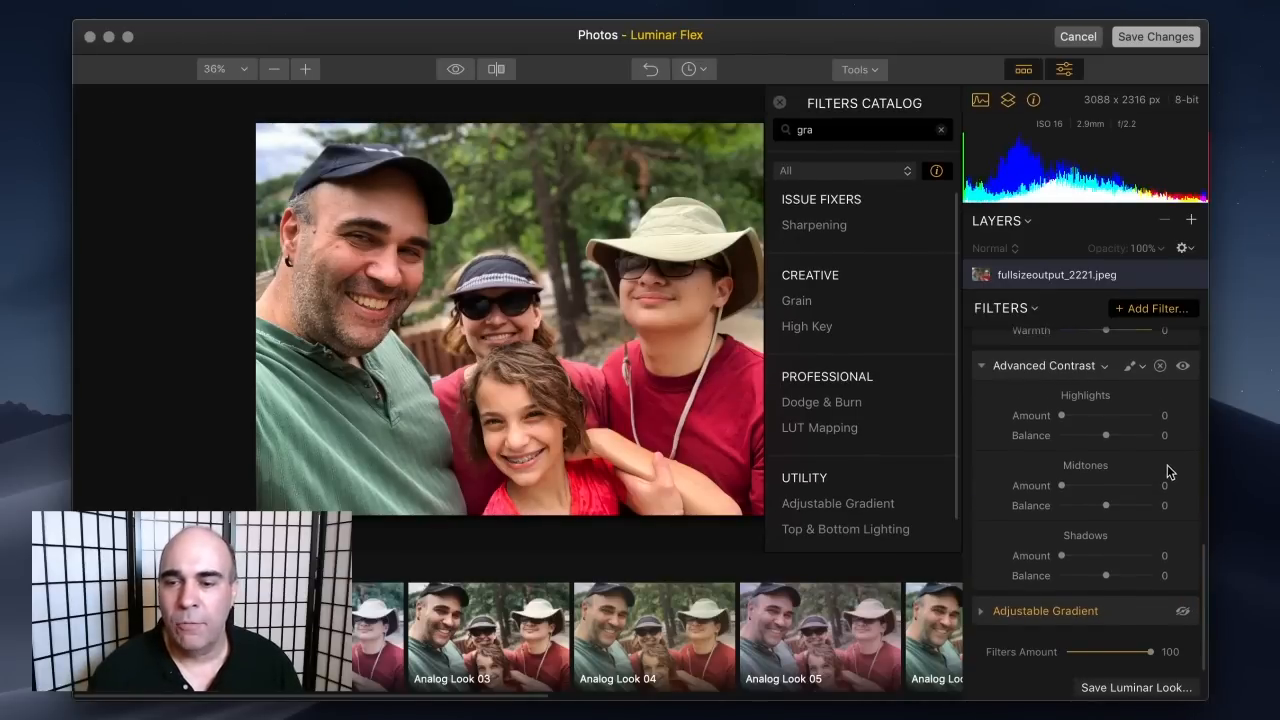
{"action": "left_click", "coordinate": [1182, 611]}
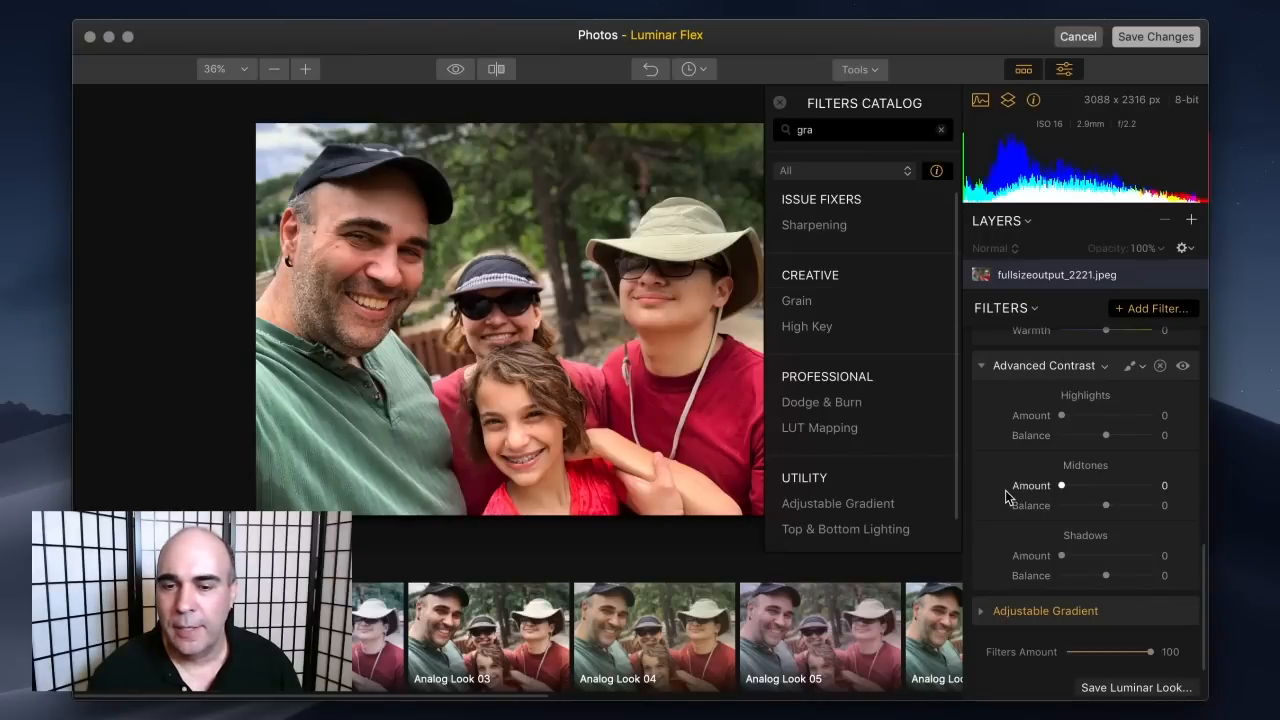
Step: Add a Vignette centred just above the girl's face, with amount -61, size 75 and feather 100
{"action": "double_click", "coordinate": [802, 134]}
{"action": "type", "text": "vig"}
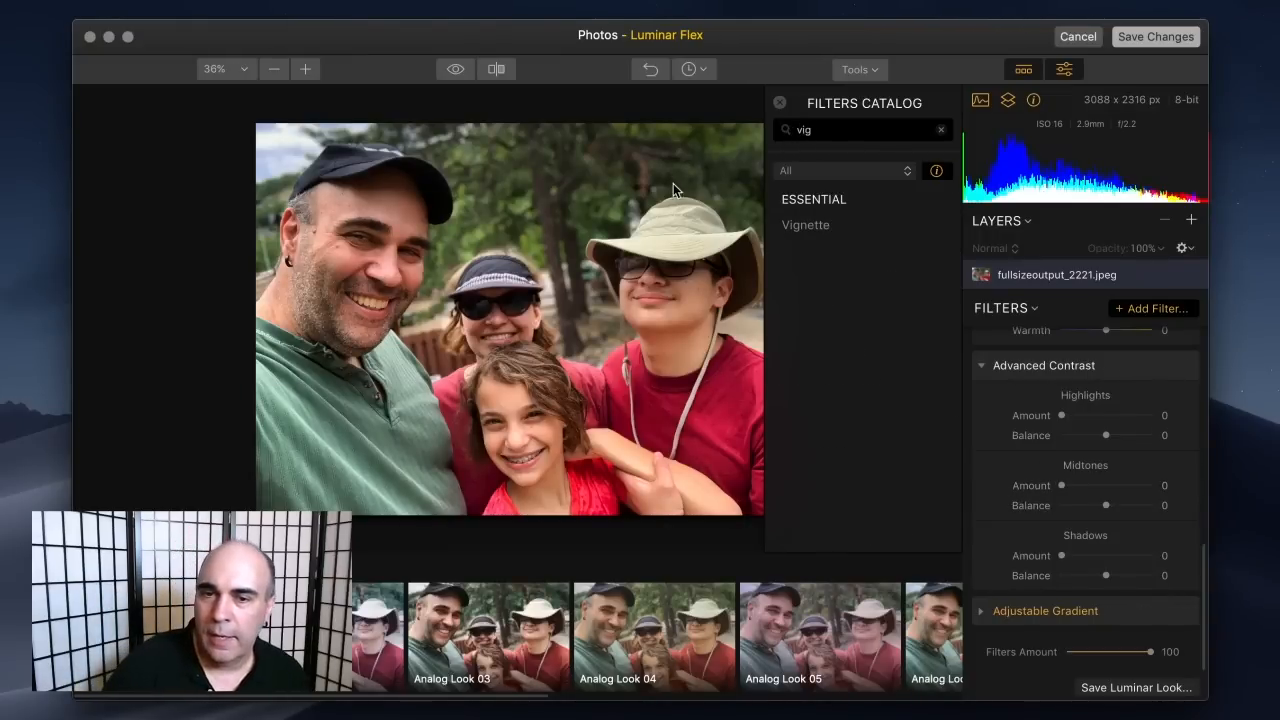
{"action": "left_click", "coordinate": [805, 223]}
{"action": "left_click", "coordinate": [1080, 607]}
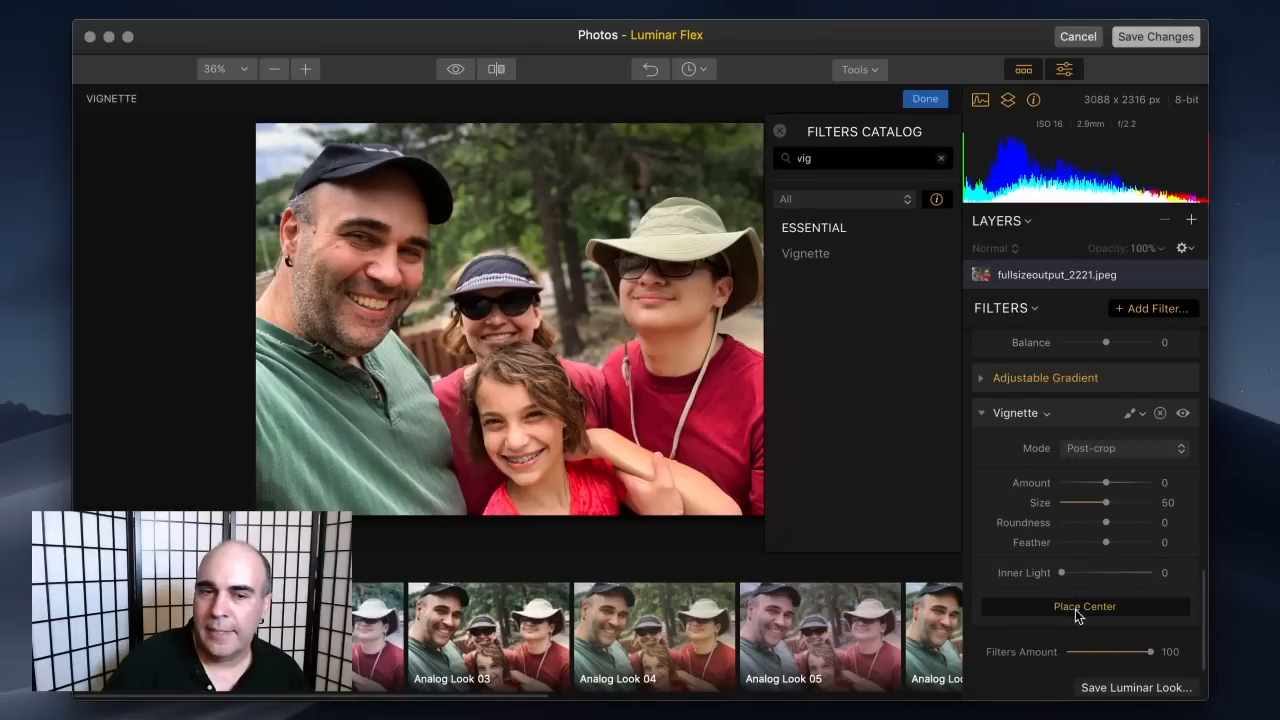
{"action": "left_click", "coordinate": [530, 387]}
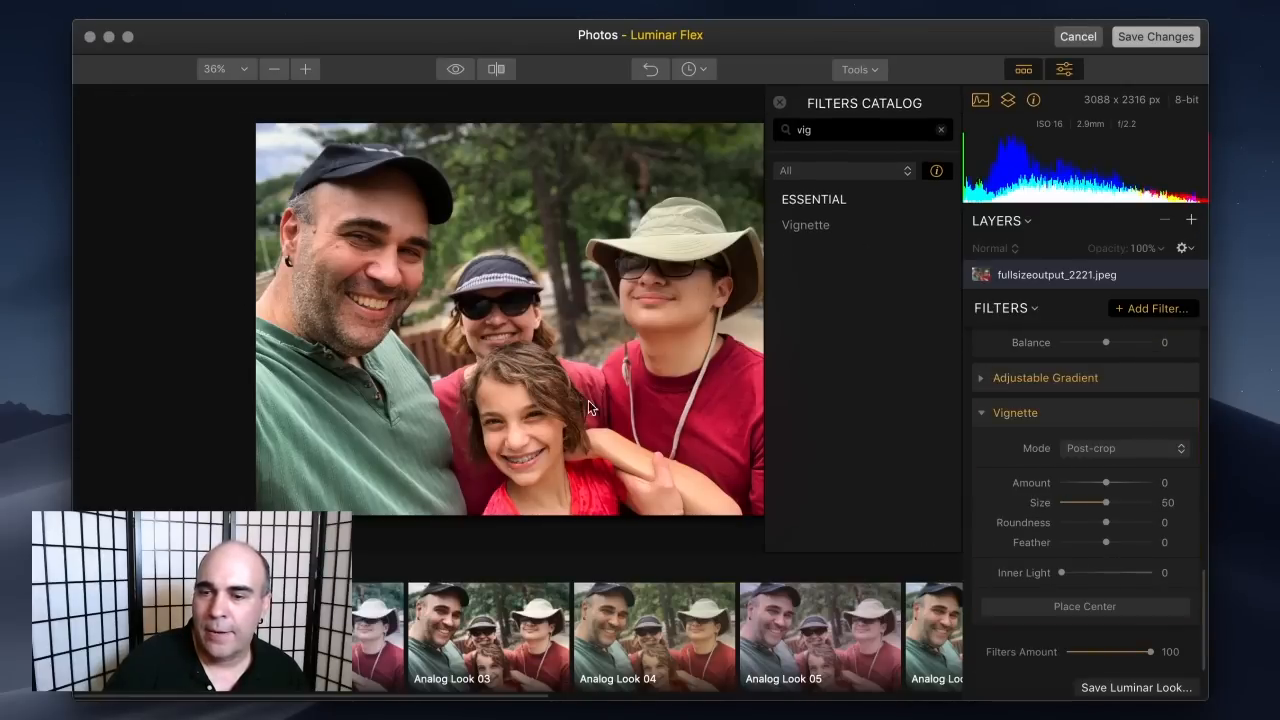
{"action": "left_click_drag", "start_coordinate": [1104, 484], "coordinate": [1170, 543]}
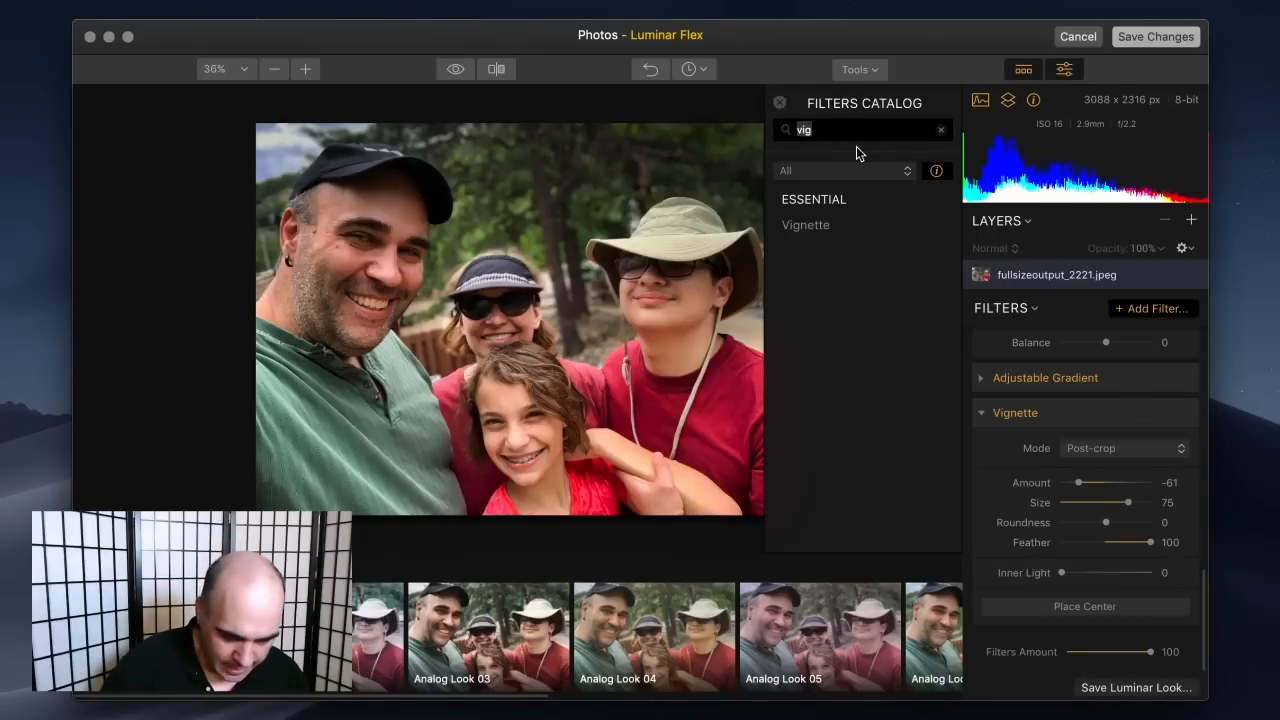
Step: Add the Details Enhancer filter with small details at 27 and the Microstructure filter with an amount of 38
{"action": "type", "text": "deta"}
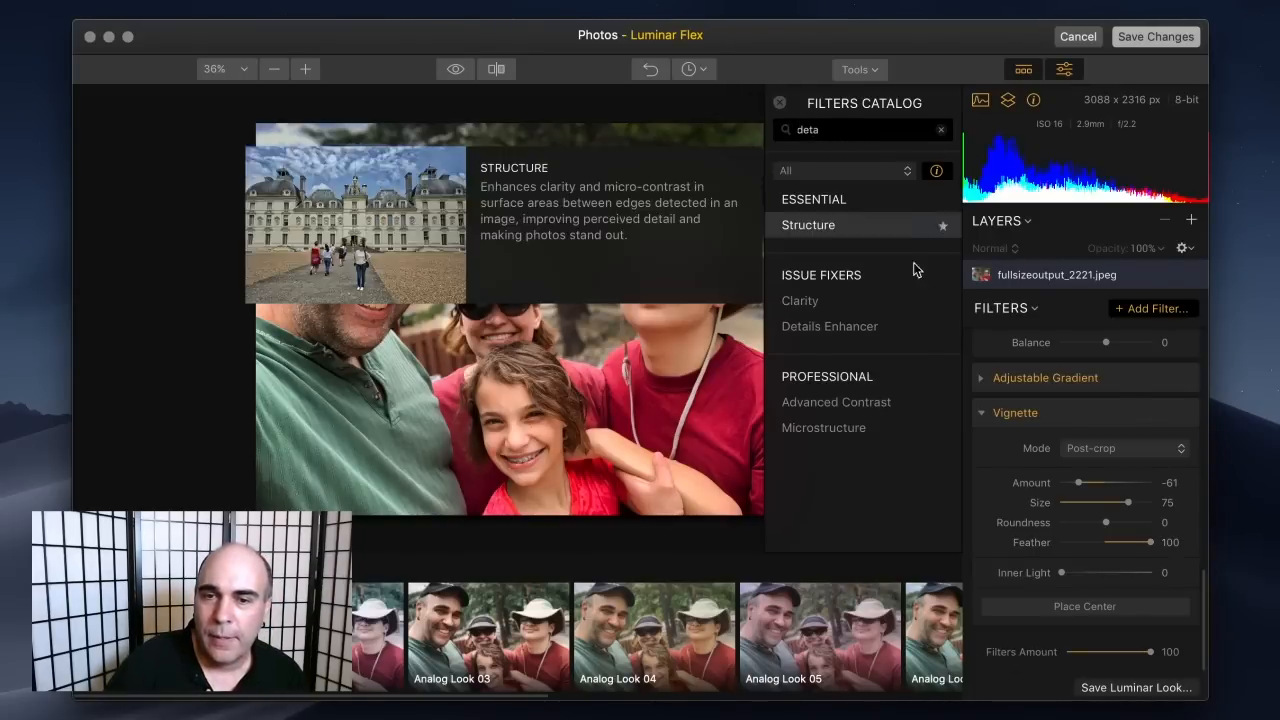
{"action": "left_click", "coordinate": [857, 326]}
{"action": "mouse_move", "coordinate": [1107, 520]}
{"action": "left_mouse_down"}
{"action": "mouse_move", "coordinate": [1131, 521]}
{"action": "mouse_move", "coordinate": [1117, 521]}
{"action": "left_mouse_up"}
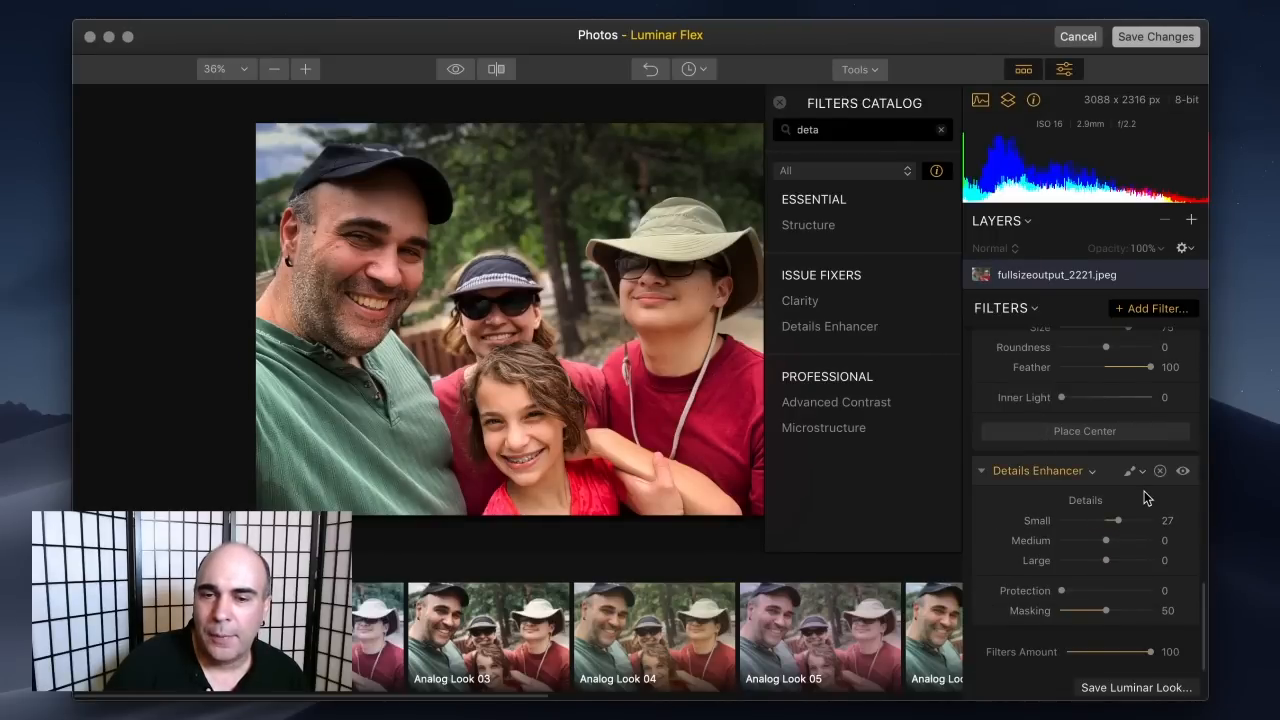
{"action": "left_click", "coordinate": [788, 428]}
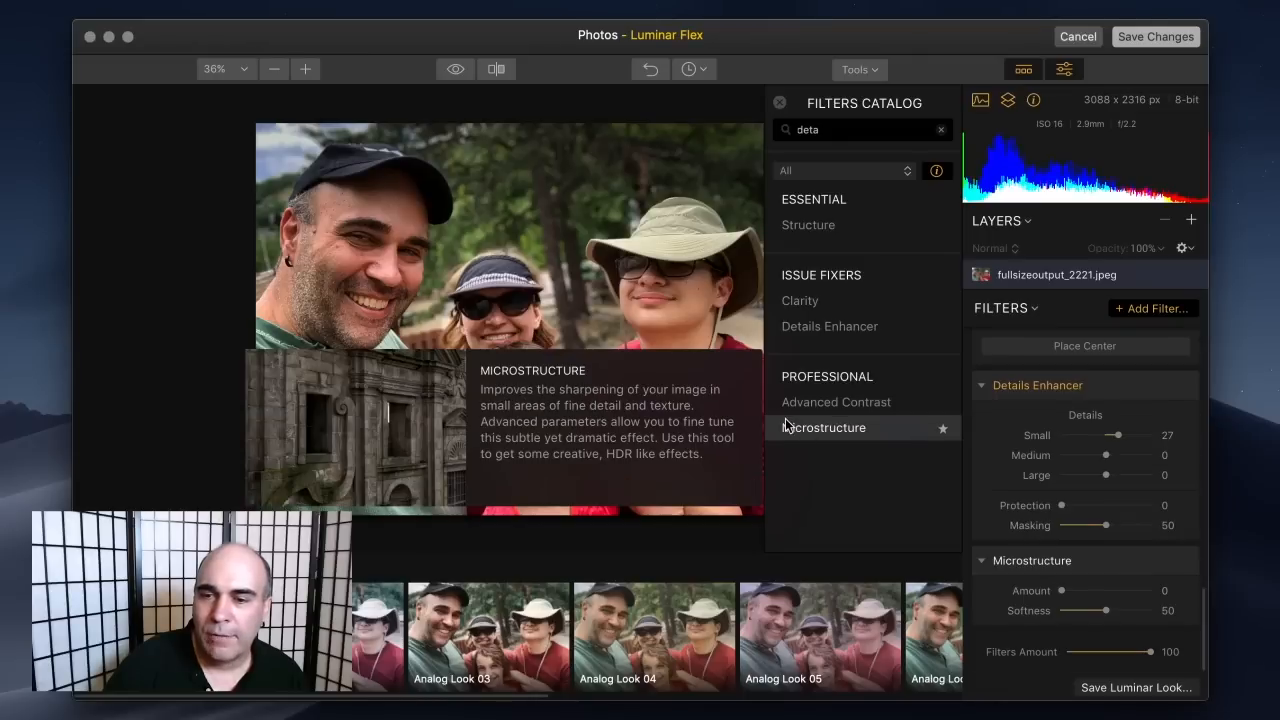
{"action": "mouse_move", "coordinate": [1086, 592]}
{"action": "left_mouse_down"}
{"action": "mouse_move", "coordinate": [1107, 592]}
{"action": "mouse_move", "coordinate": [1097, 597]}
{"action": "left_mouse_up"}
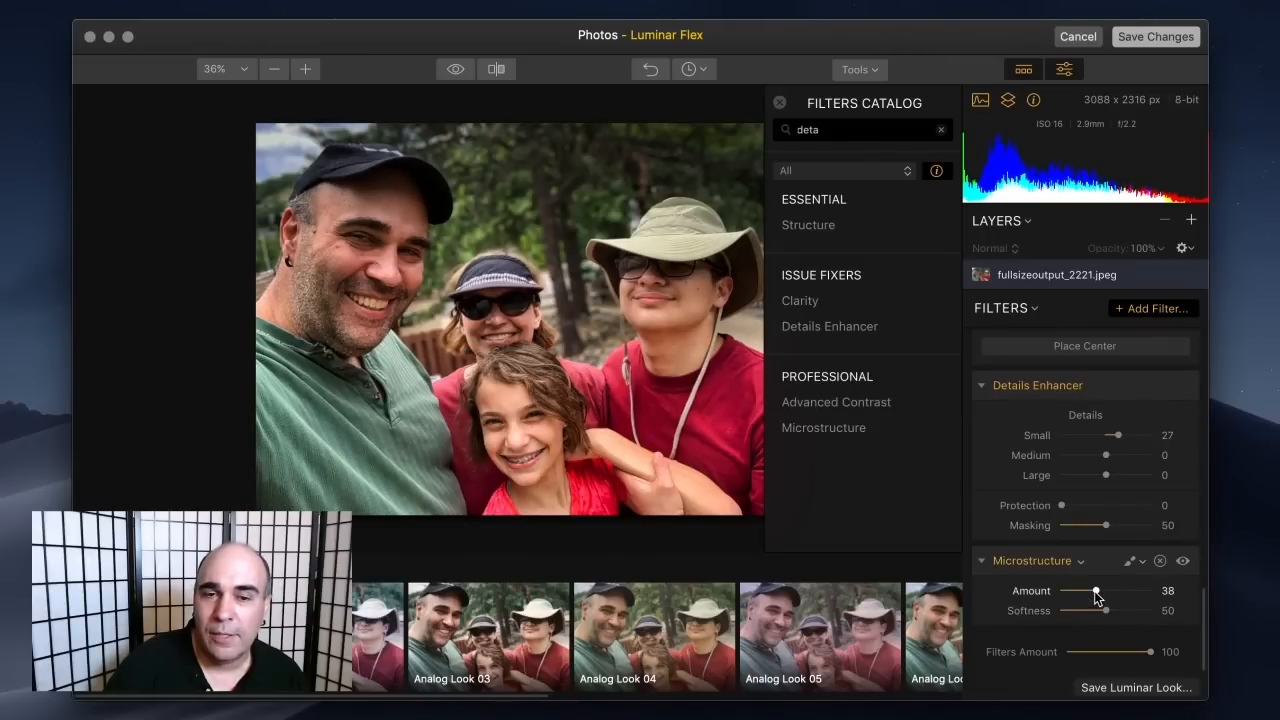
Step: Add an adjustment layer with Analog Look 03 at an amount of 50 and save the changes to Photos
{"action": "left_click", "coordinate": [1192, 221]}
{"action": "left_click", "coordinate": [1141, 246]}
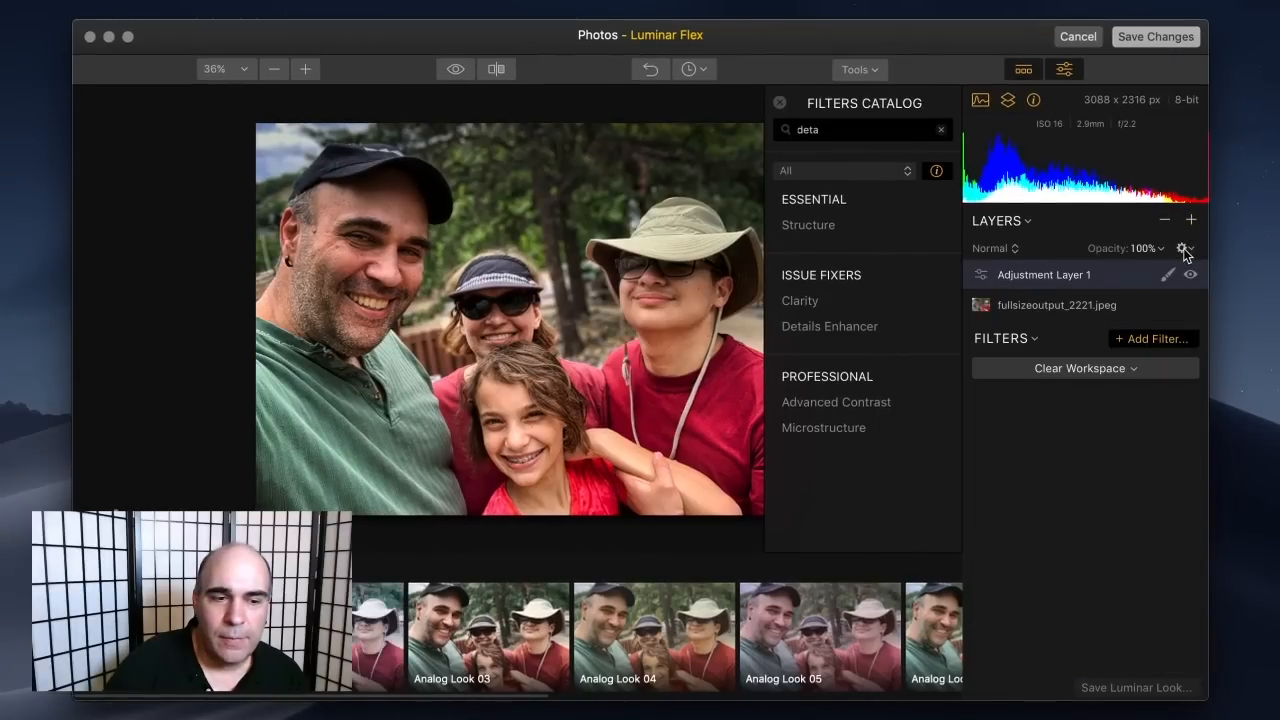
{"action": "left_click", "coordinate": [376, 612]}
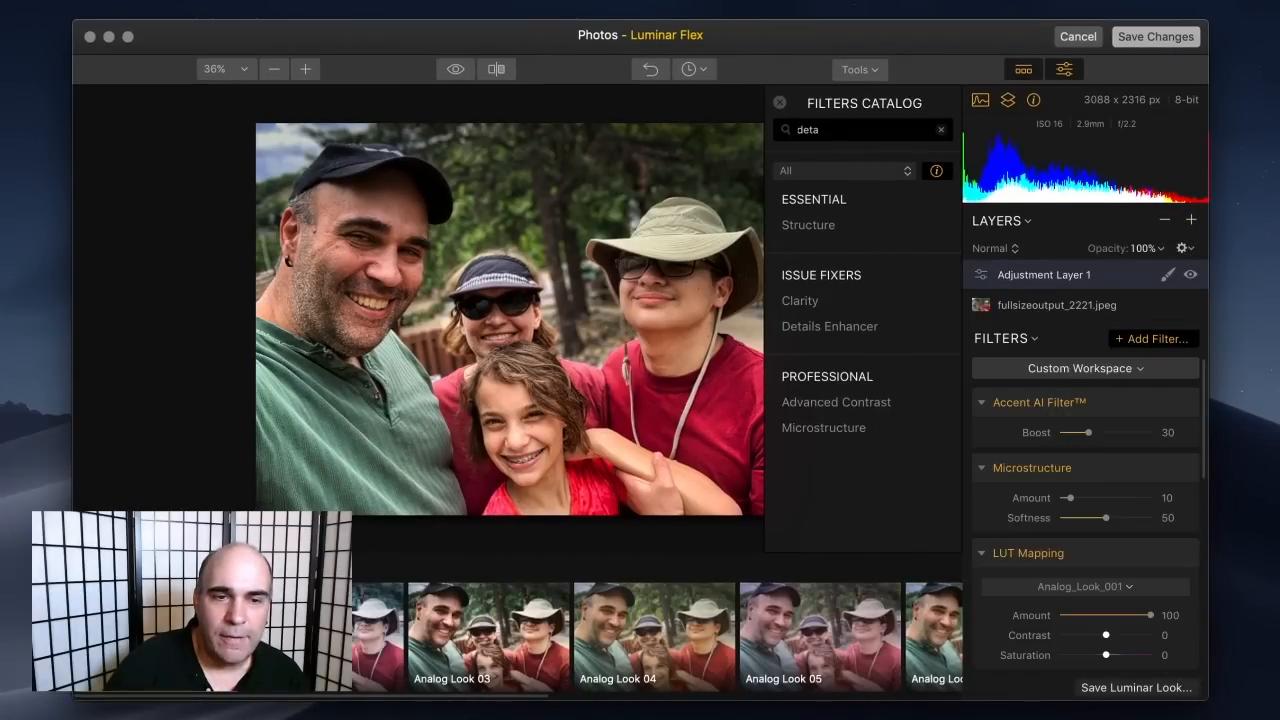
{"action": "left_click", "coordinate": [500, 621]}
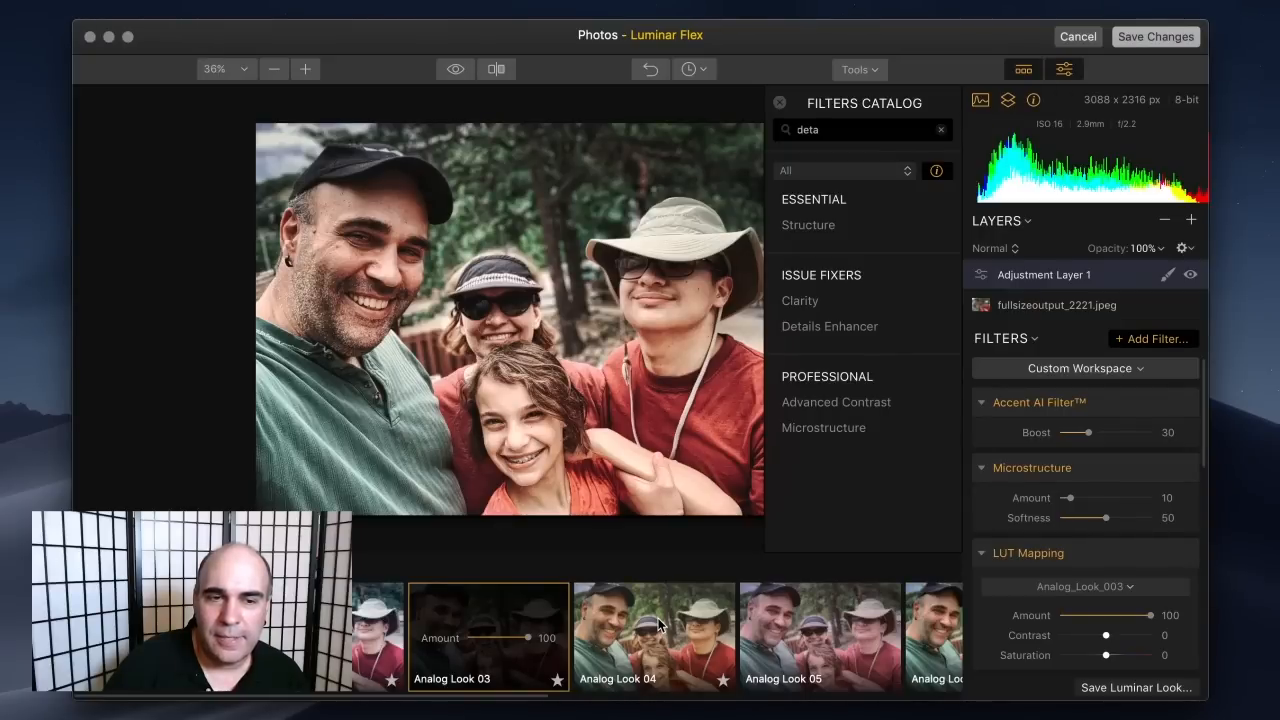
{"action": "left_click_drag", "start_coordinate": [528, 637], "coordinate": [498, 641]}
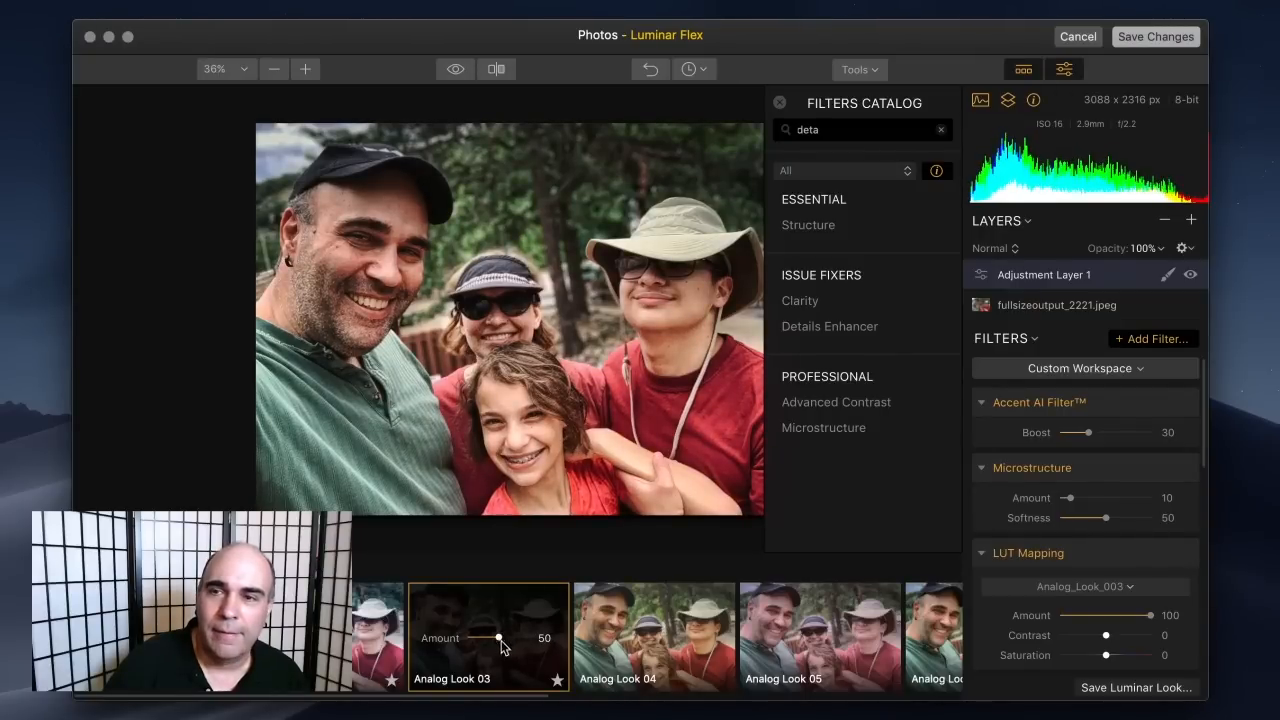
{"action": "left_click", "coordinate": [1145, 39]}
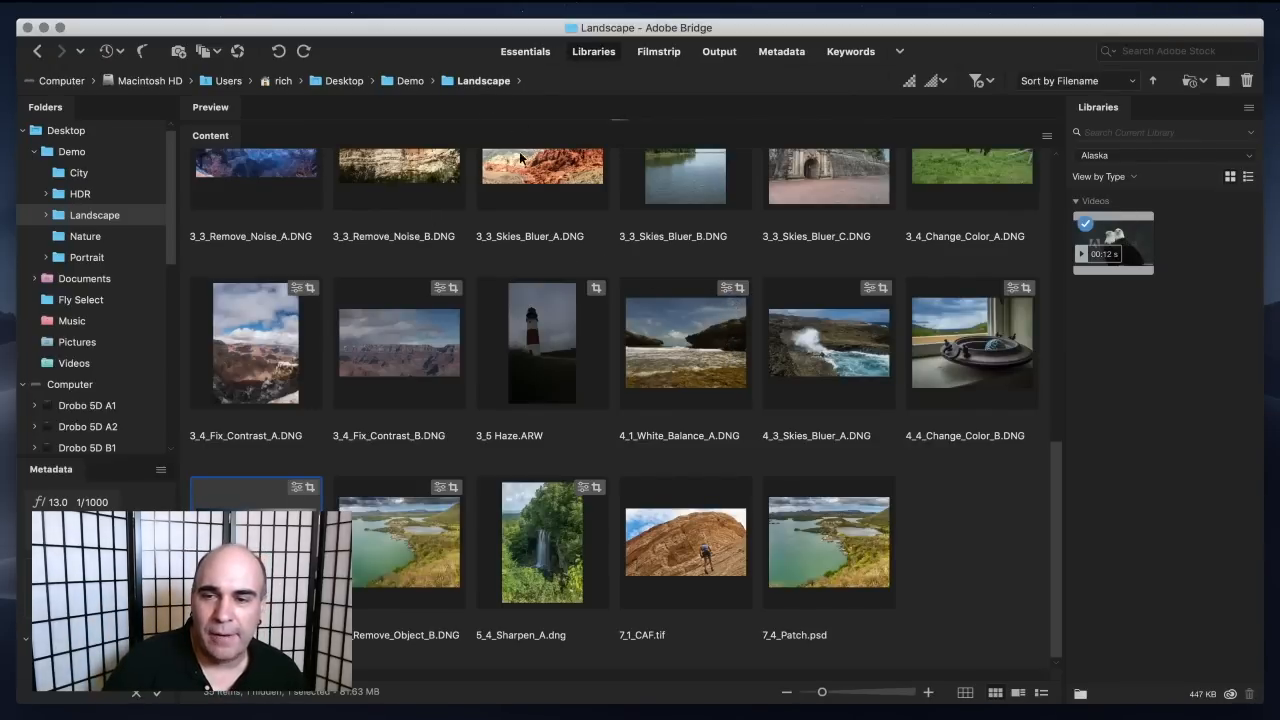
Step: In Adobe Bridge, go from the Landscape folder to the City folder and open 2_1 Straighten.ARW in Camera Raw
{"action": "scroll", "coordinate": [541, 226], "scroll_direction": "up", "scroll_amount": 10}
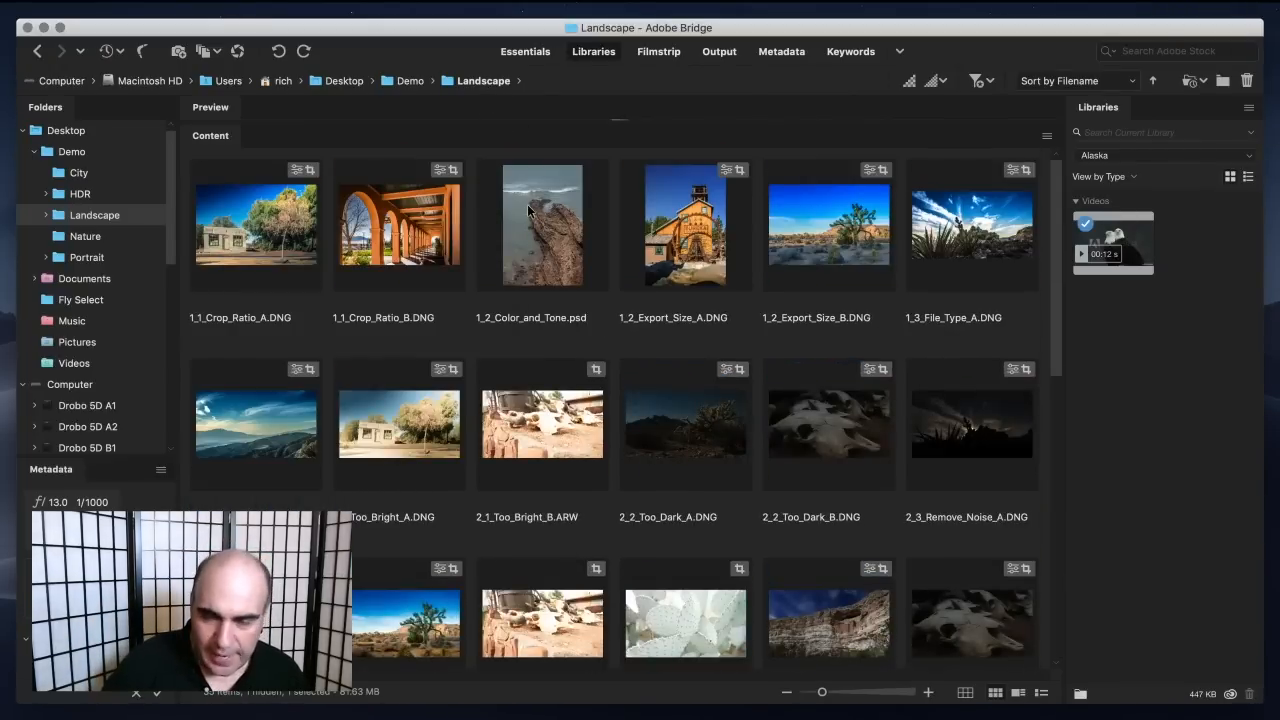
{"action": "key", "text": "super+Up"}
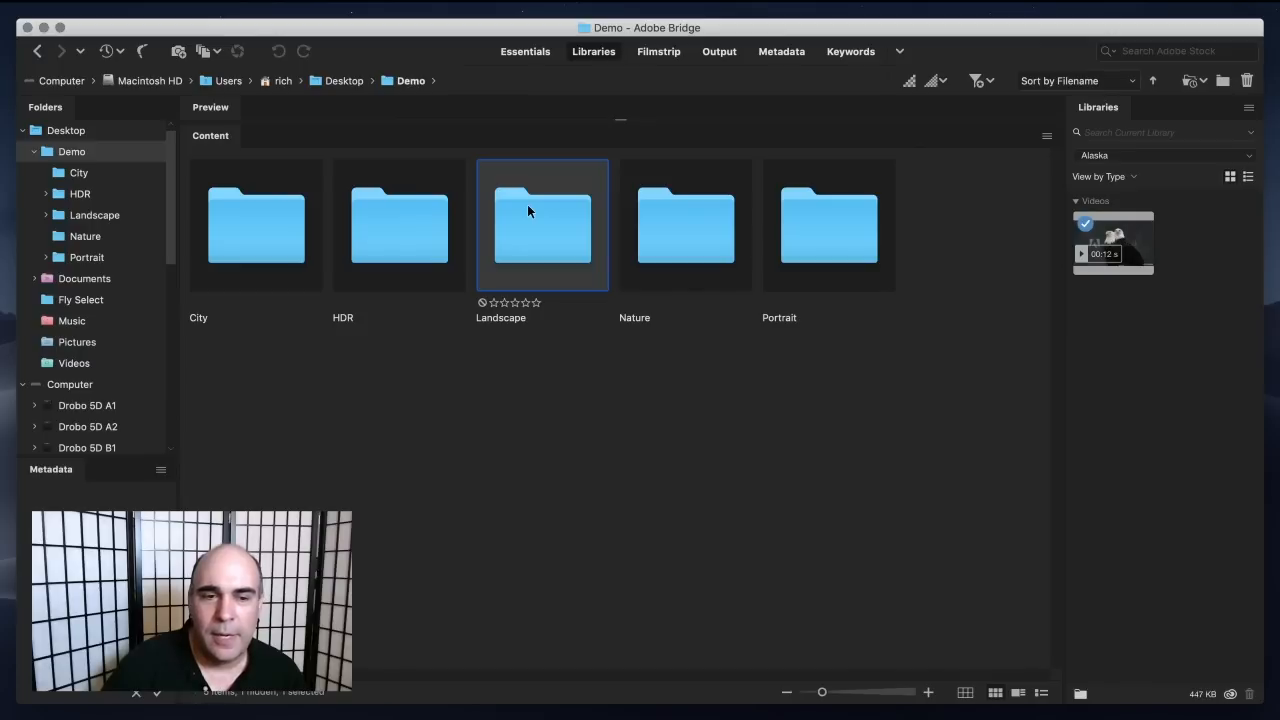
{"action": "key", "text": "Right"}
{"action": "key", "text": "Left"}
{"action": "key", "text": "Left"}
{"action": "key", "text": "Left"}
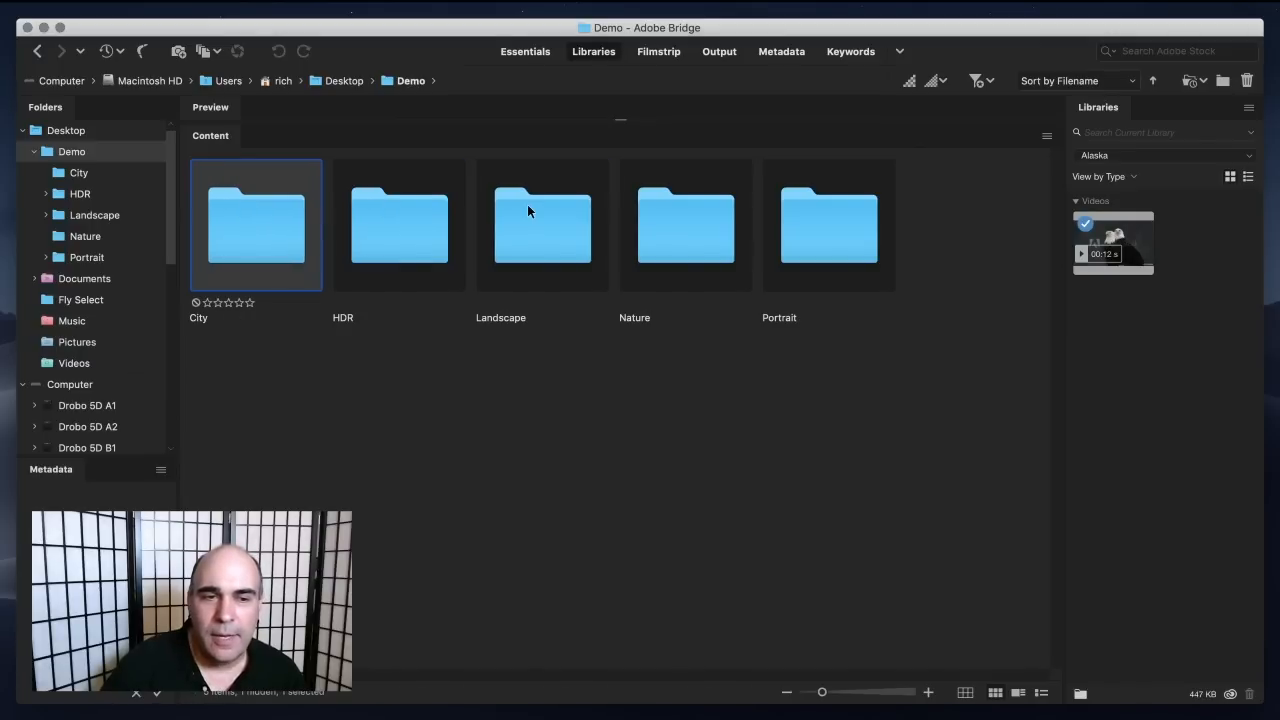
{"action": "key", "text": "super+Down"}
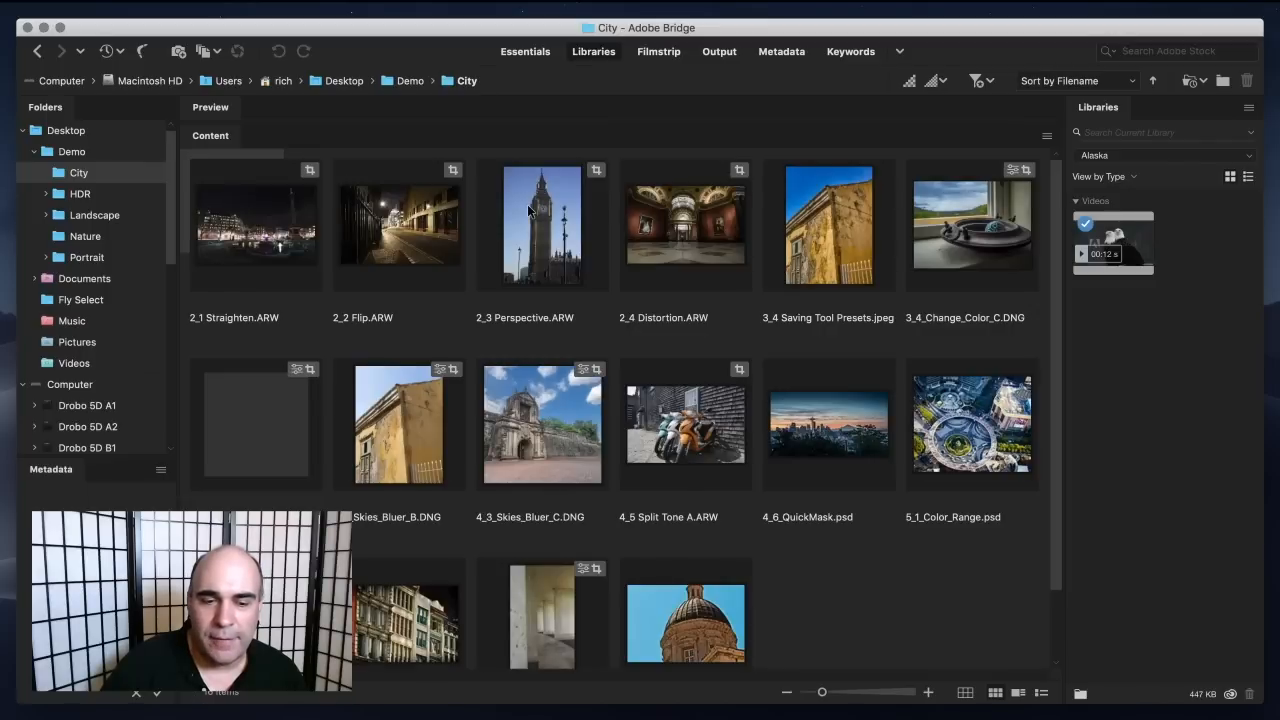
{"action": "key", "text": "Right"}
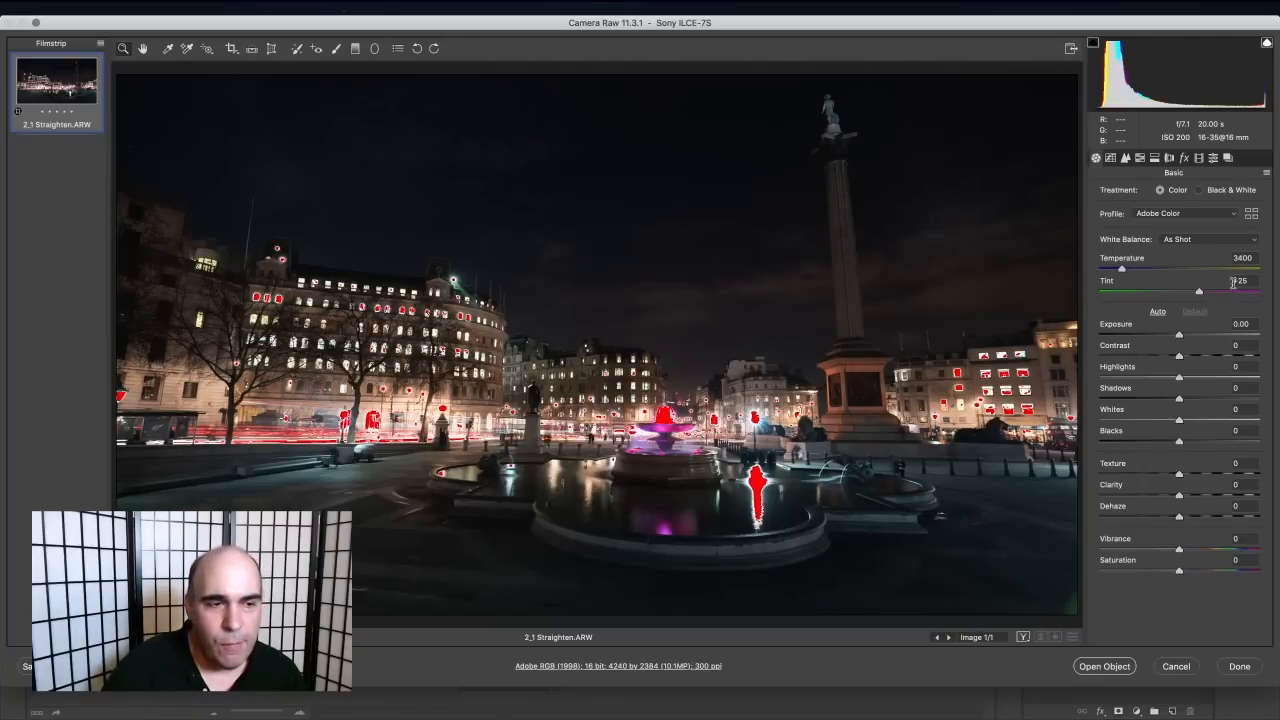
Step: Apply automatic tone adjustments, raise Texture to +28 and open the photo in Photoshop as a smart object
{"action": "left_click", "coordinate": [1157, 312]}
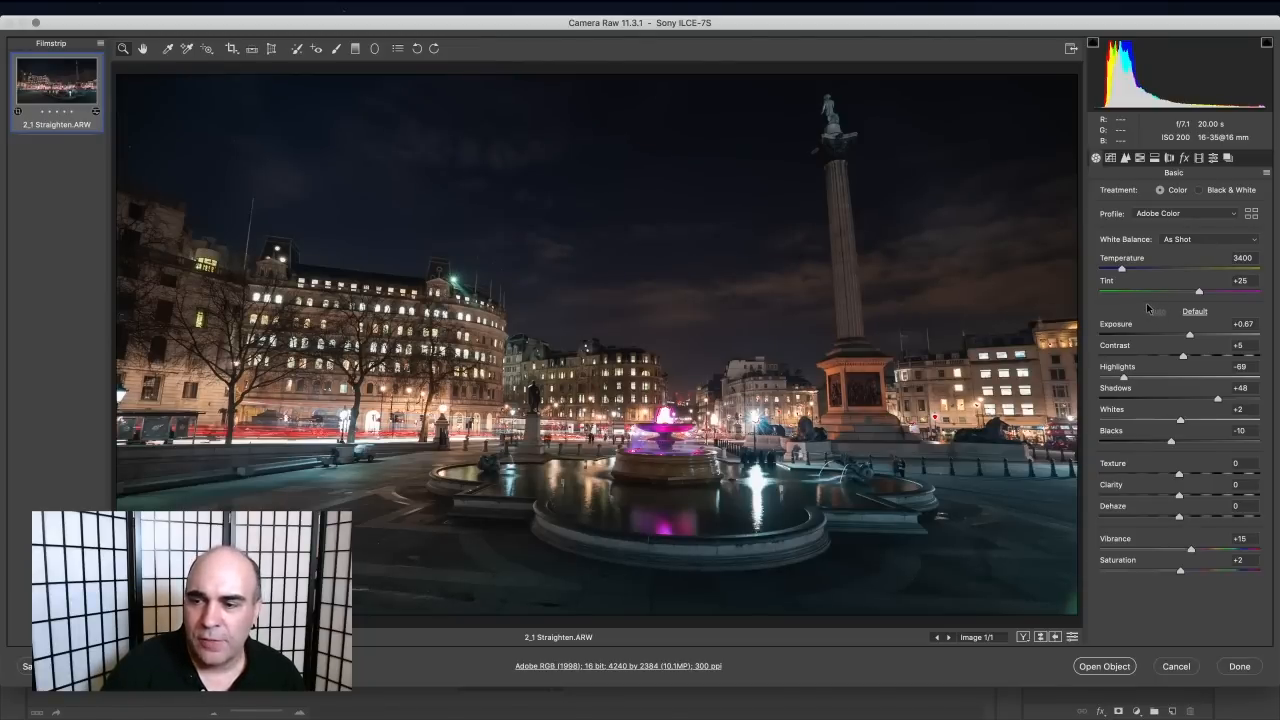
{"action": "left_click_drag", "start_coordinate": [1213, 475], "coordinate": [1202, 479]}
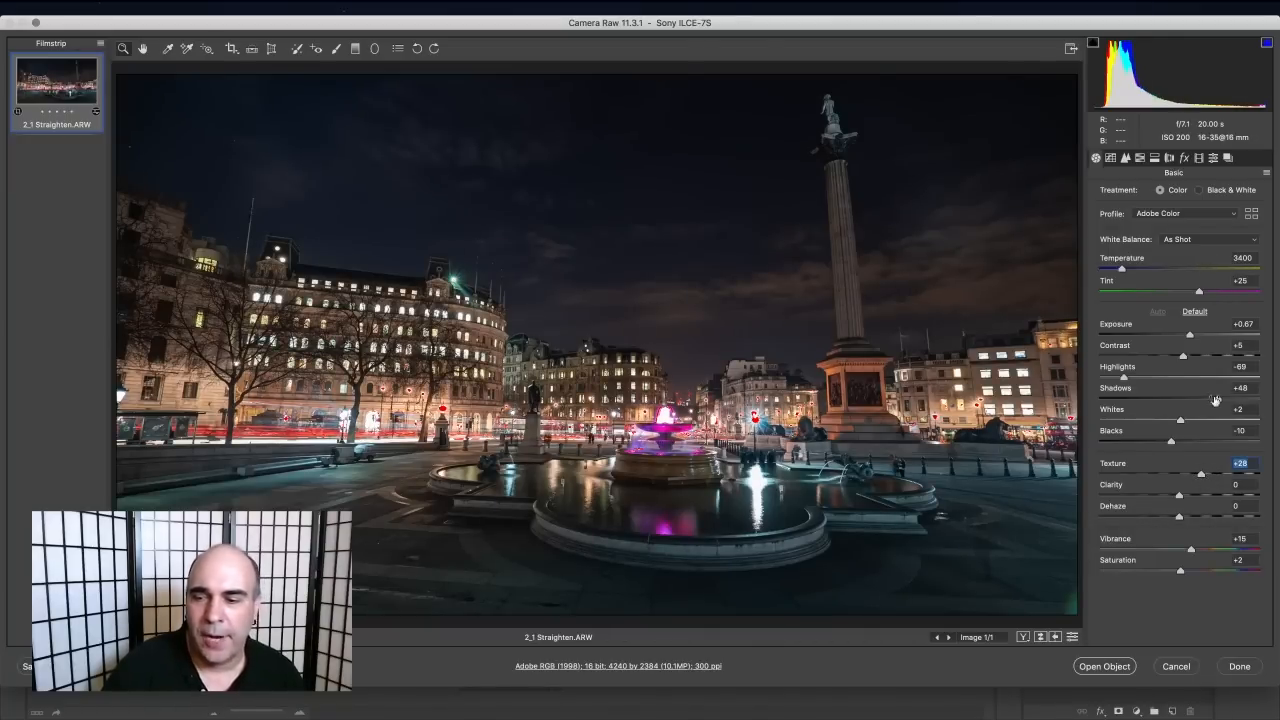
{"action": "left_click", "coordinate": [1105, 667]}
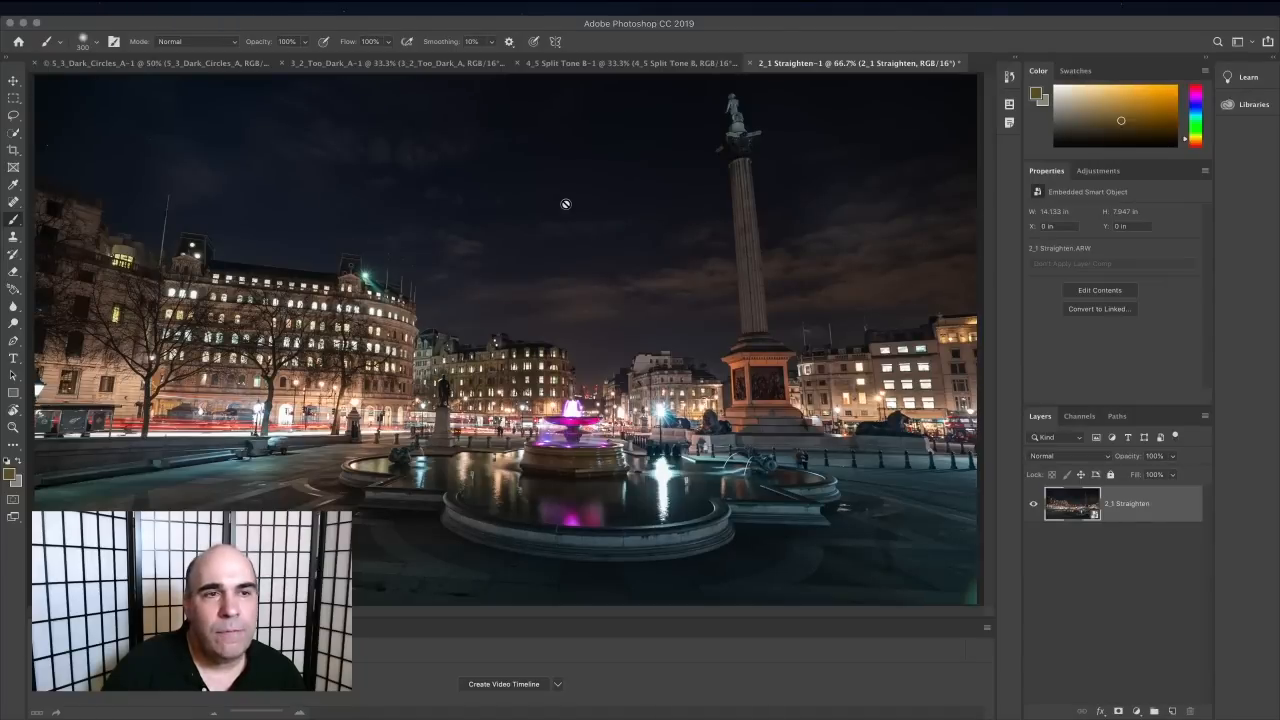
Step: Run the Skylum Luminar Flex filter on the 2_1 Straighten smart object
{"action": "left_click", "coordinate": [336, 7]}
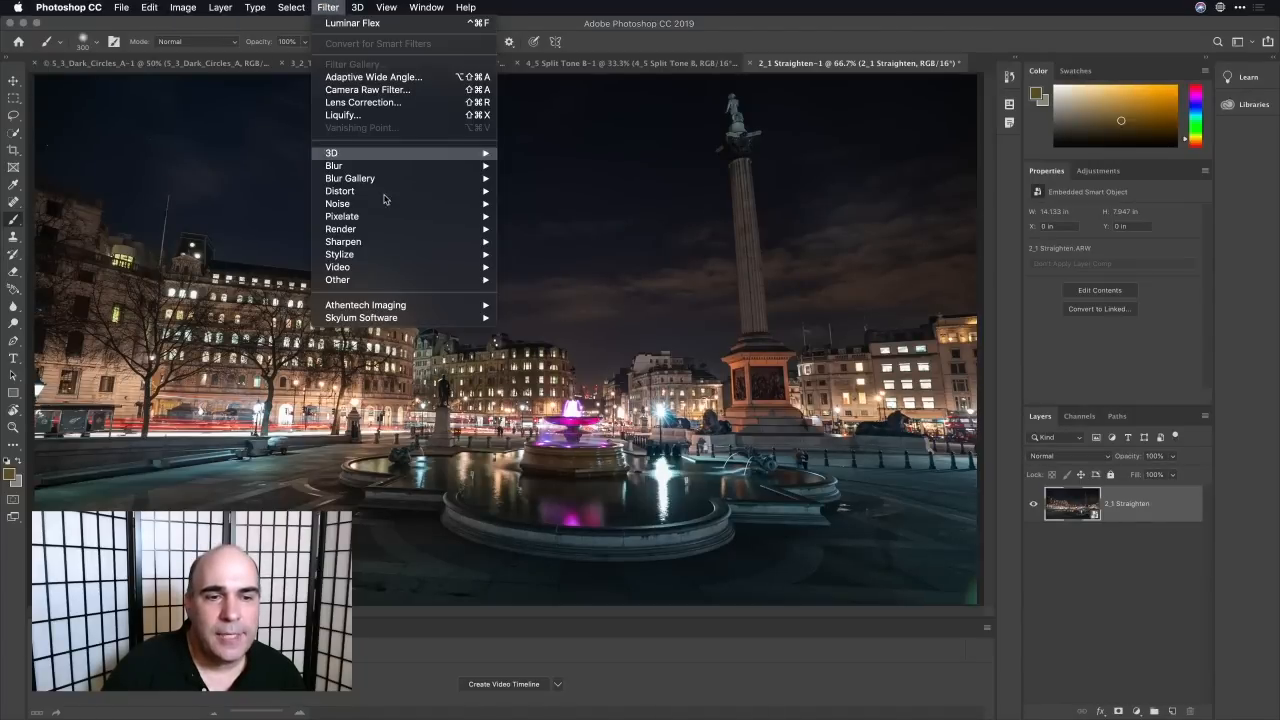
{"action": "mouse_move", "coordinate": [465, 318]}
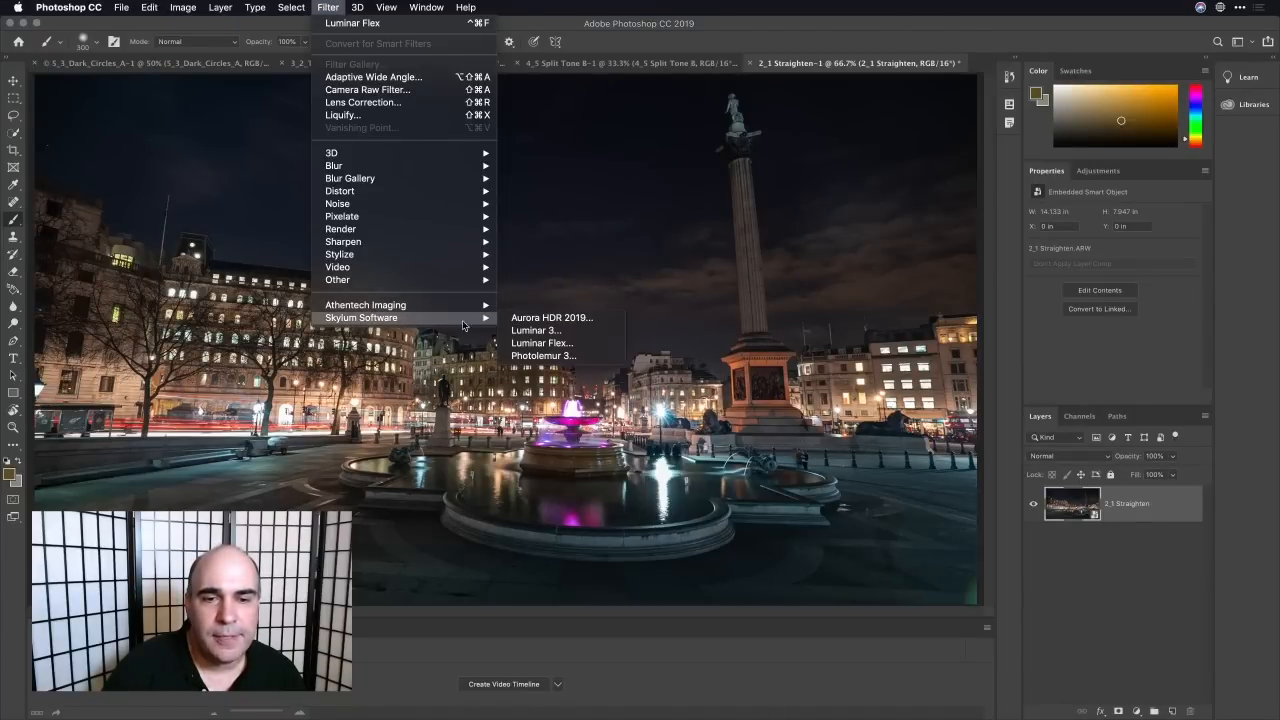
{"action": "left_click", "coordinate": [551, 345]}
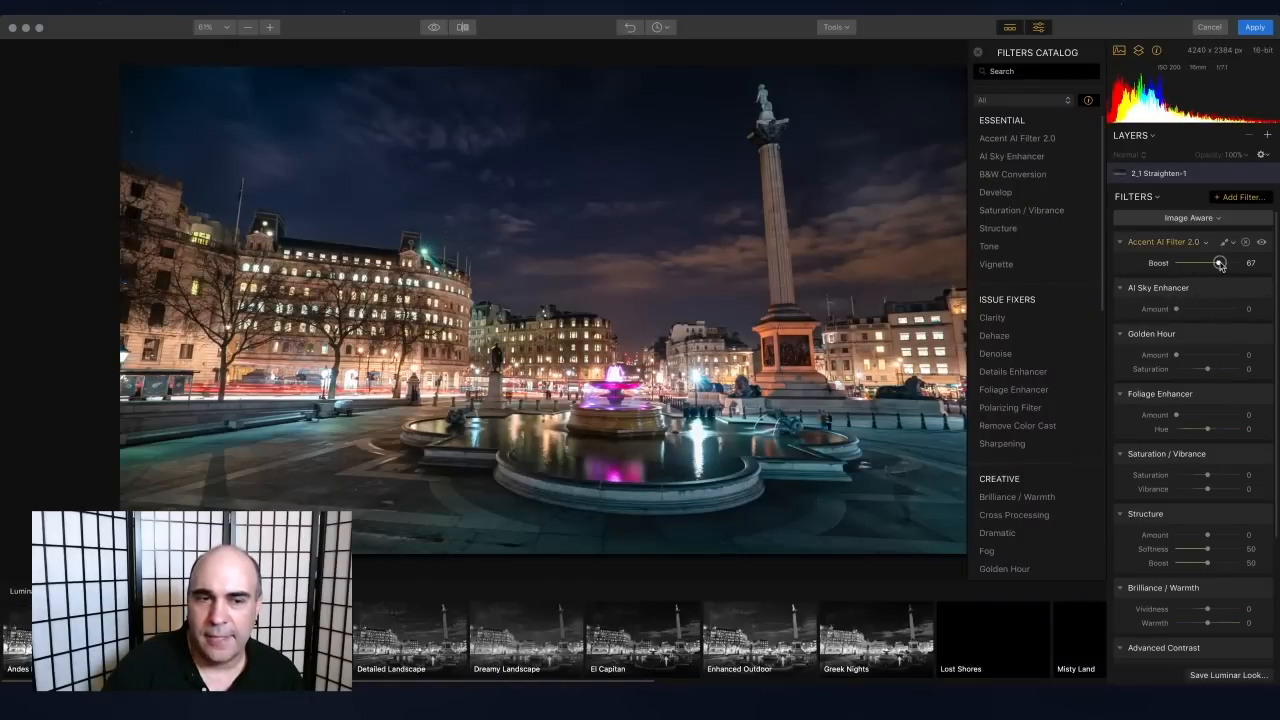
Step: Set the Accent AI boost to 81 and the AI Sky Enhancer to 100, duplicating the sky filter
{"action": "left_click_drag", "start_coordinate": [1220, 264], "coordinate": [1228, 263]}
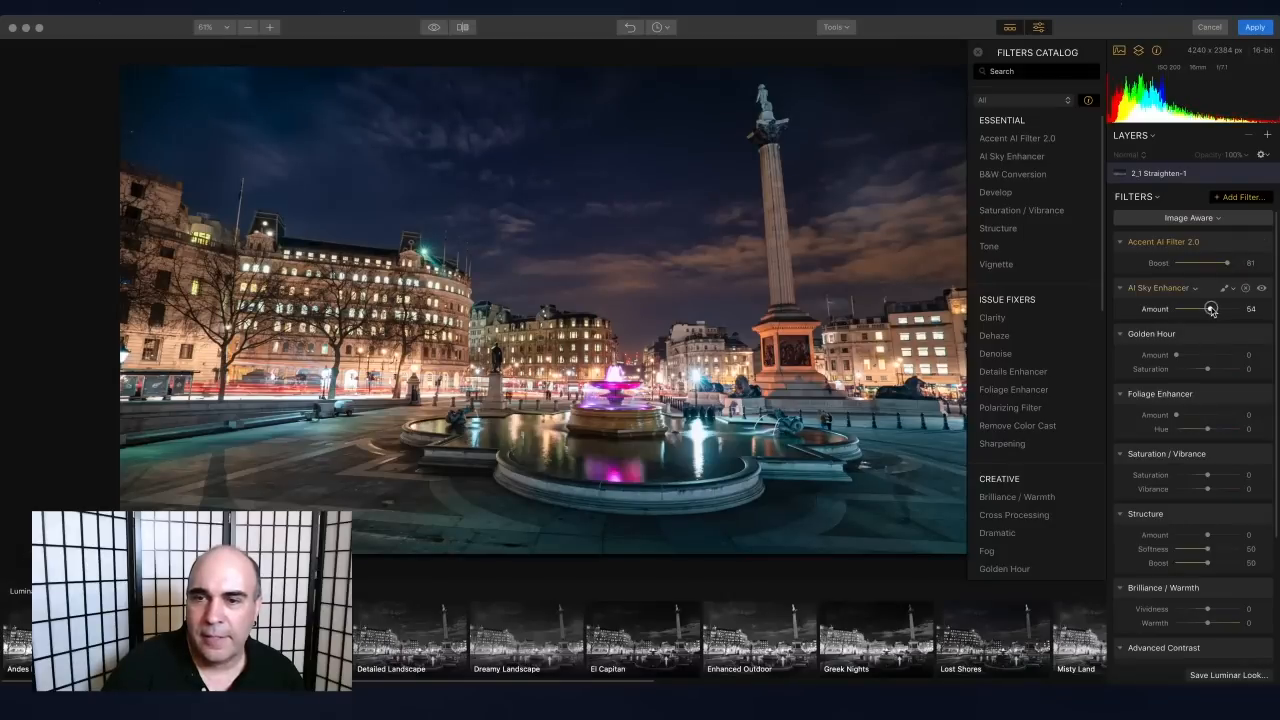
{"action": "left_click_drag", "start_coordinate": [1176, 309], "coordinate": [1252, 316]}
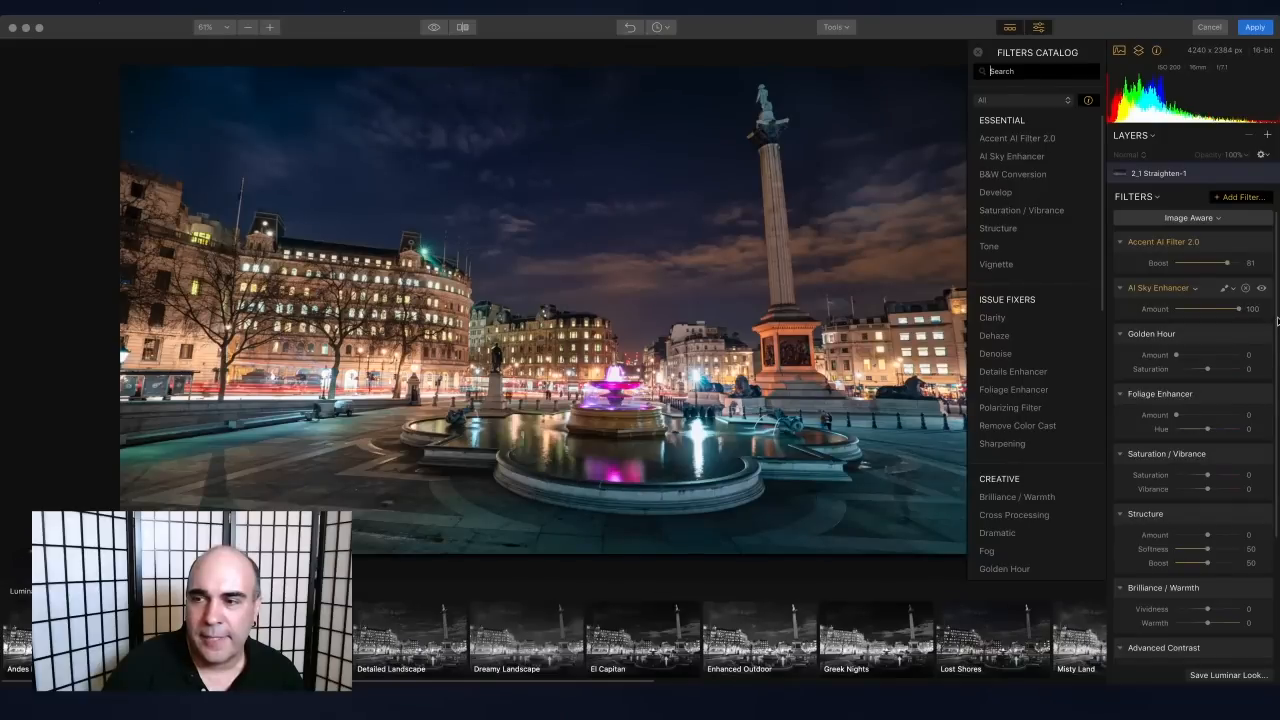
{"action": "left_click", "coordinate": [1195, 288]}
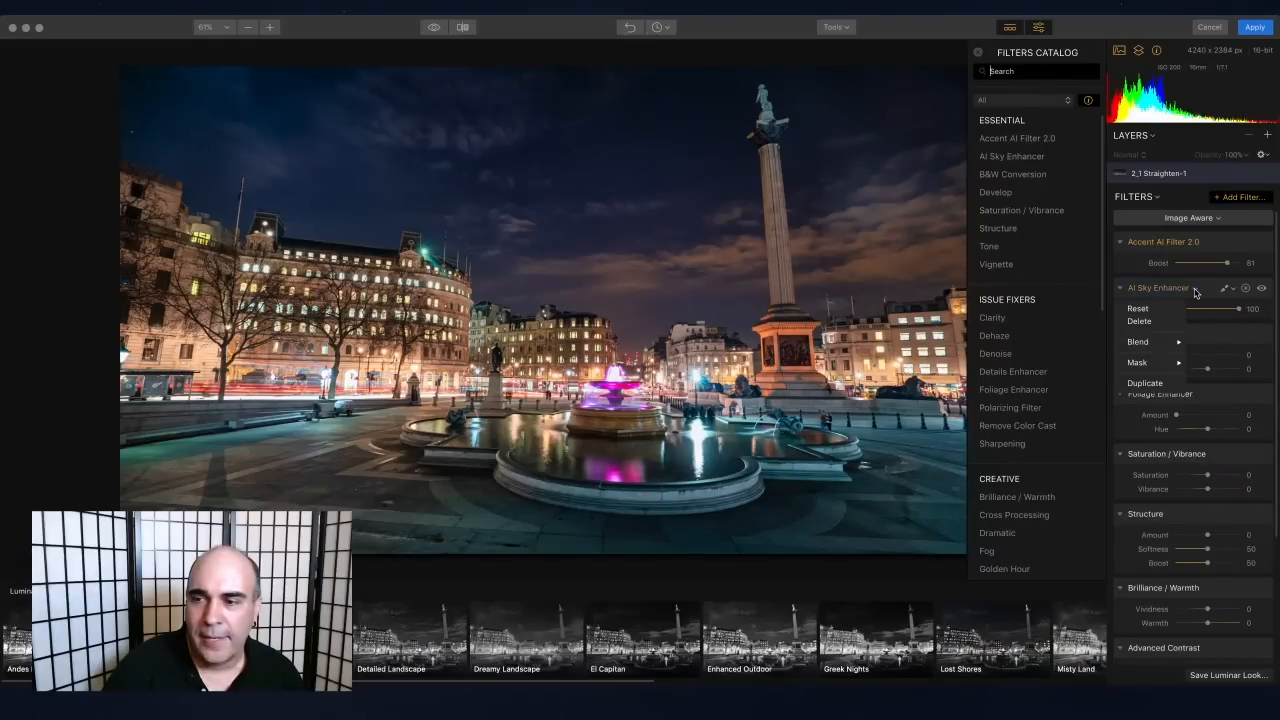
{"action": "left_click", "coordinate": [1160, 383]}
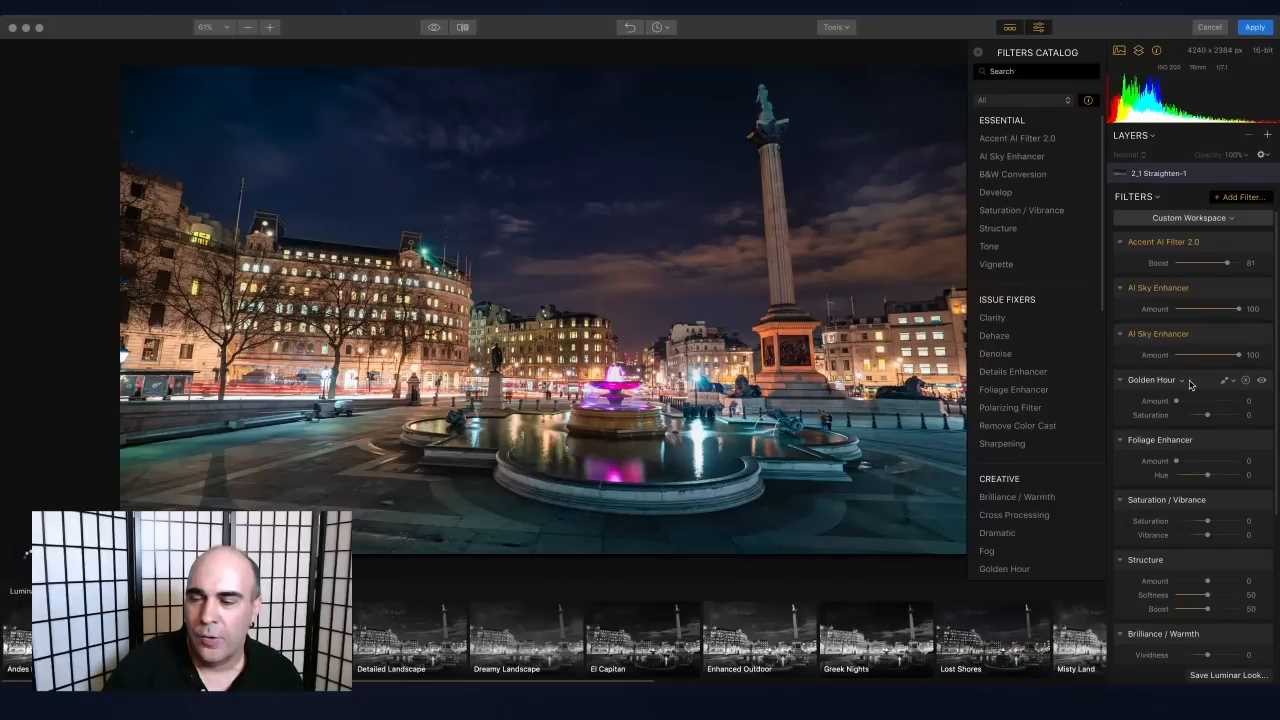
Step: Set the filter amounts to 19 for Golden Hour, 18 for Structure and 35 for Advanced Contrast highlights
{"action": "left_click_drag", "start_coordinate": [1177, 401], "coordinate": [1186, 402]}
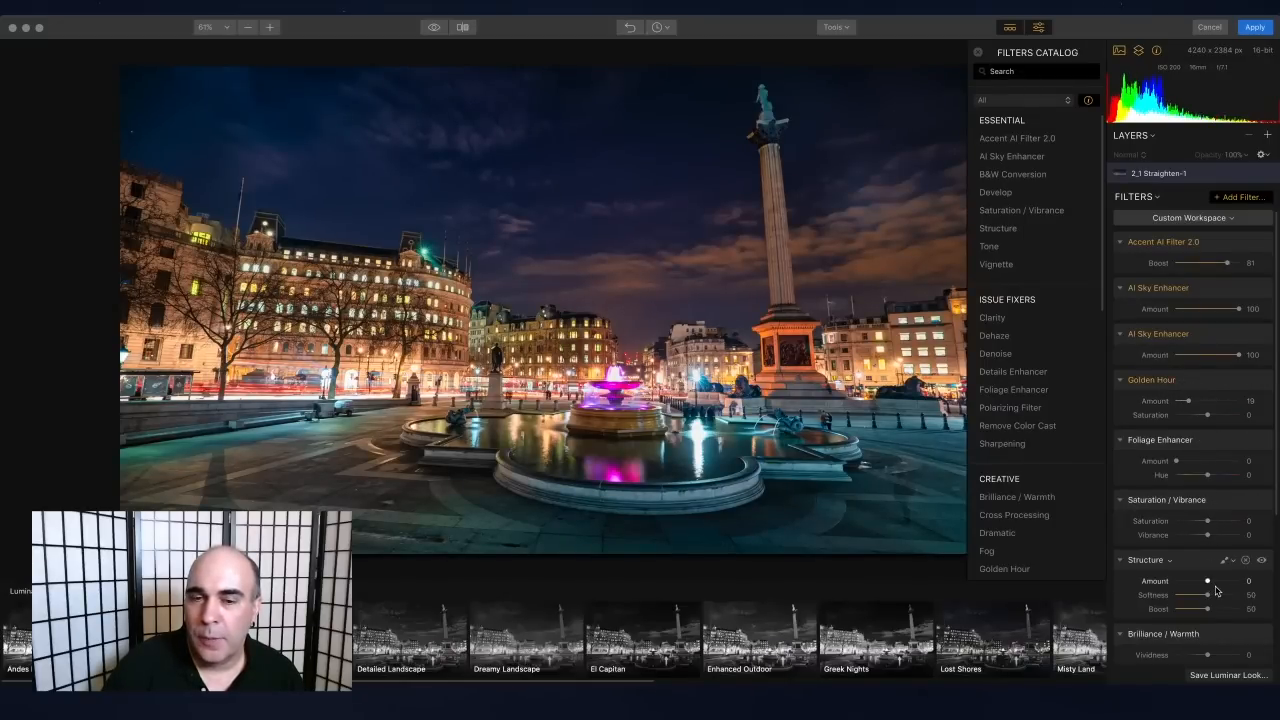
{"action": "left_click_drag", "start_coordinate": [1222, 586], "coordinate": [1215, 583]}
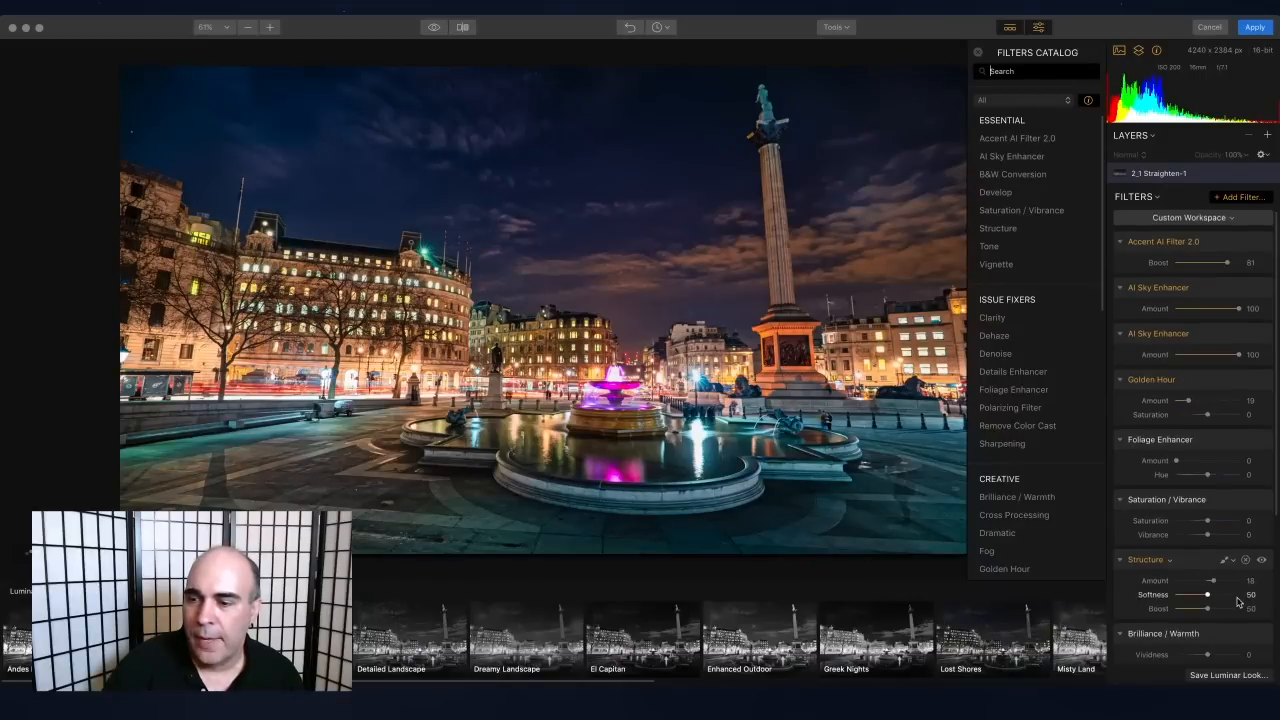
{"action": "scroll", "coordinate": [1240, 590], "scroll_direction": "down", "scroll_amount": 1}
{"action": "scroll", "coordinate": [1236, 606], "scroll_direction": "down", "scroll_amount": 4}
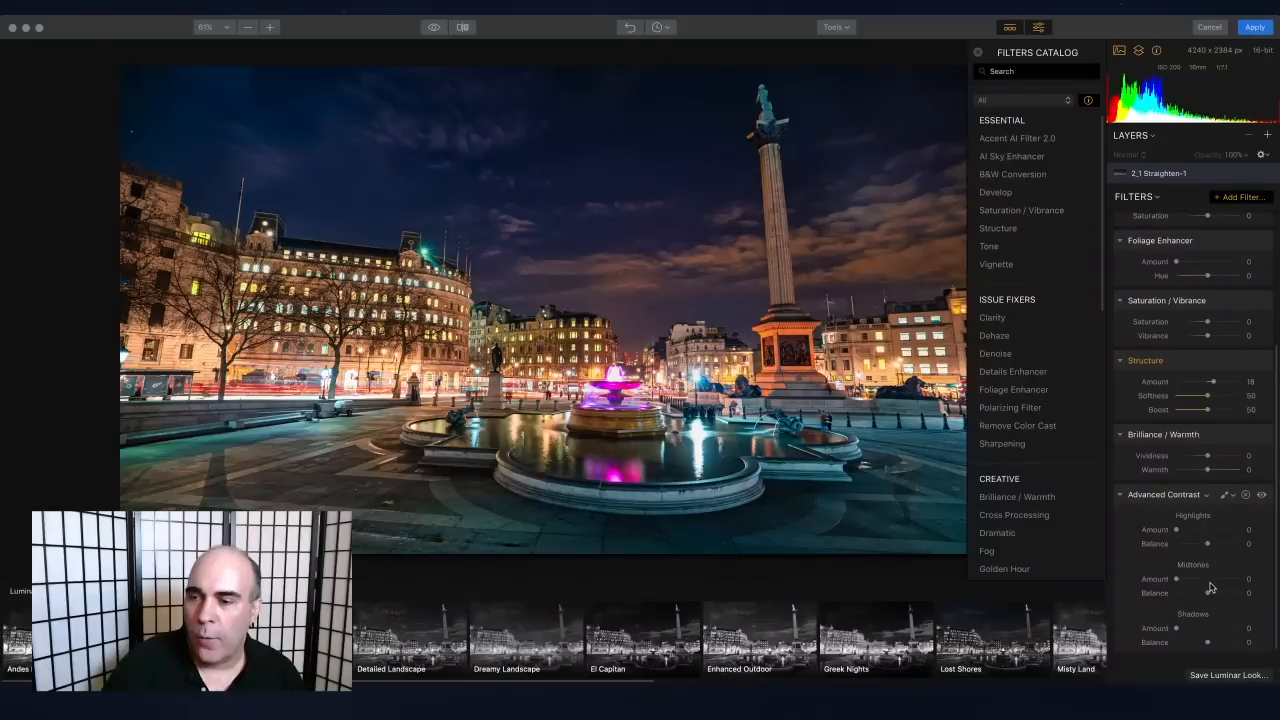
{"action": "left_click", "coordinate": [1200, 530]}
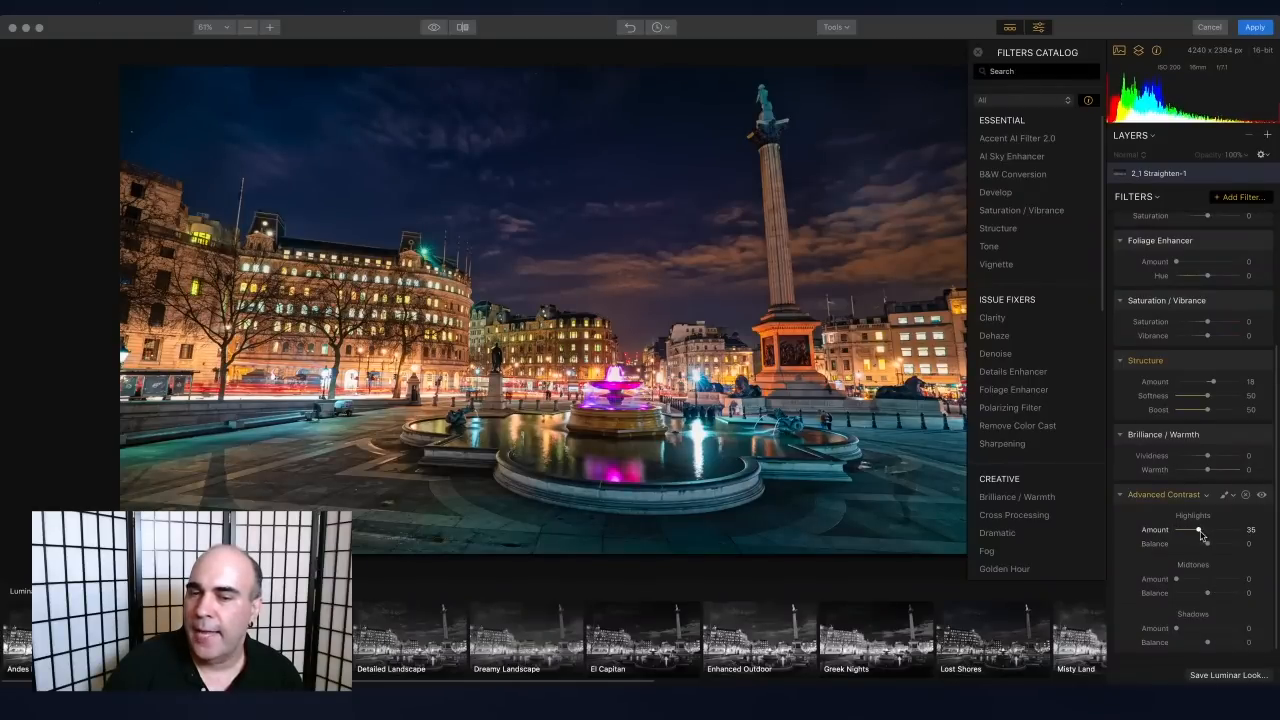
{"action": "scroll", "coordinate": [1203, 535], "scroll_direction": "down", "scroll_amount": 1}
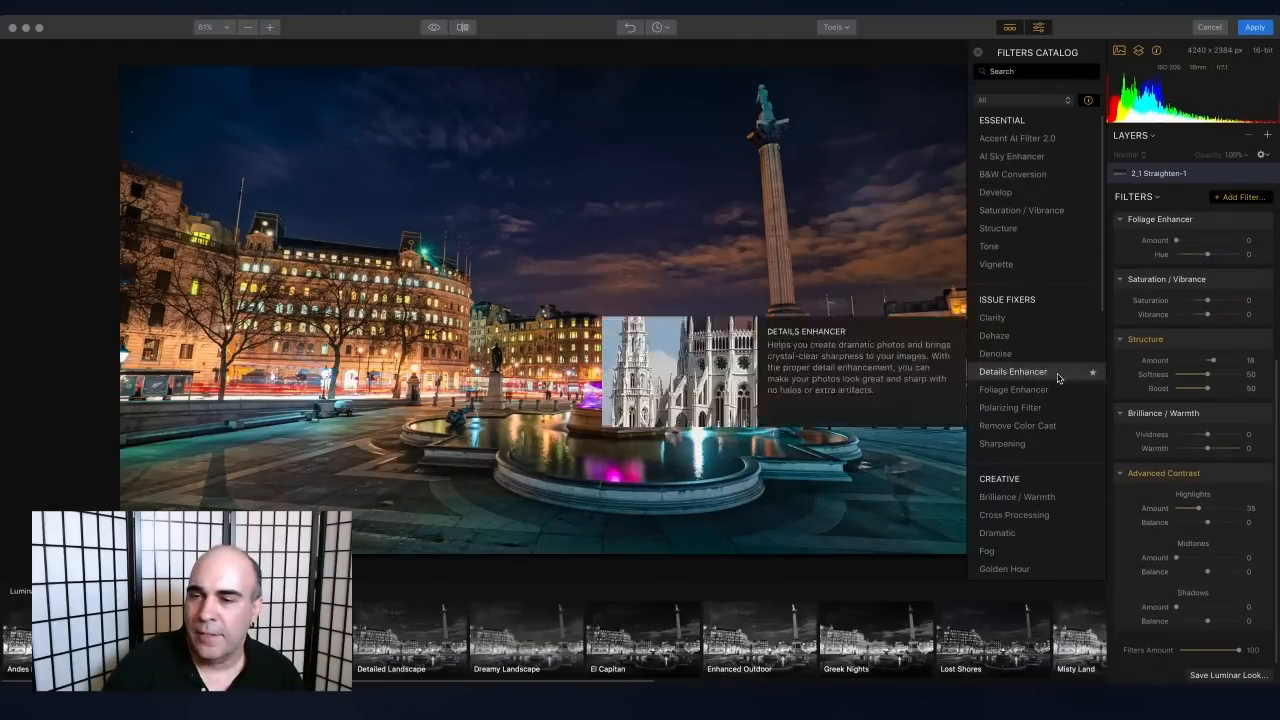
Step: Add the HSL filter and reduce saturation to -83 for purple and -26 for magenta
{"action": "mouse_move", "coordinate": [1095, 263]}
{"action": "scroll", "coordinate": [1053, 296], "scroll_direction": "down", "scroll_amount": 5}
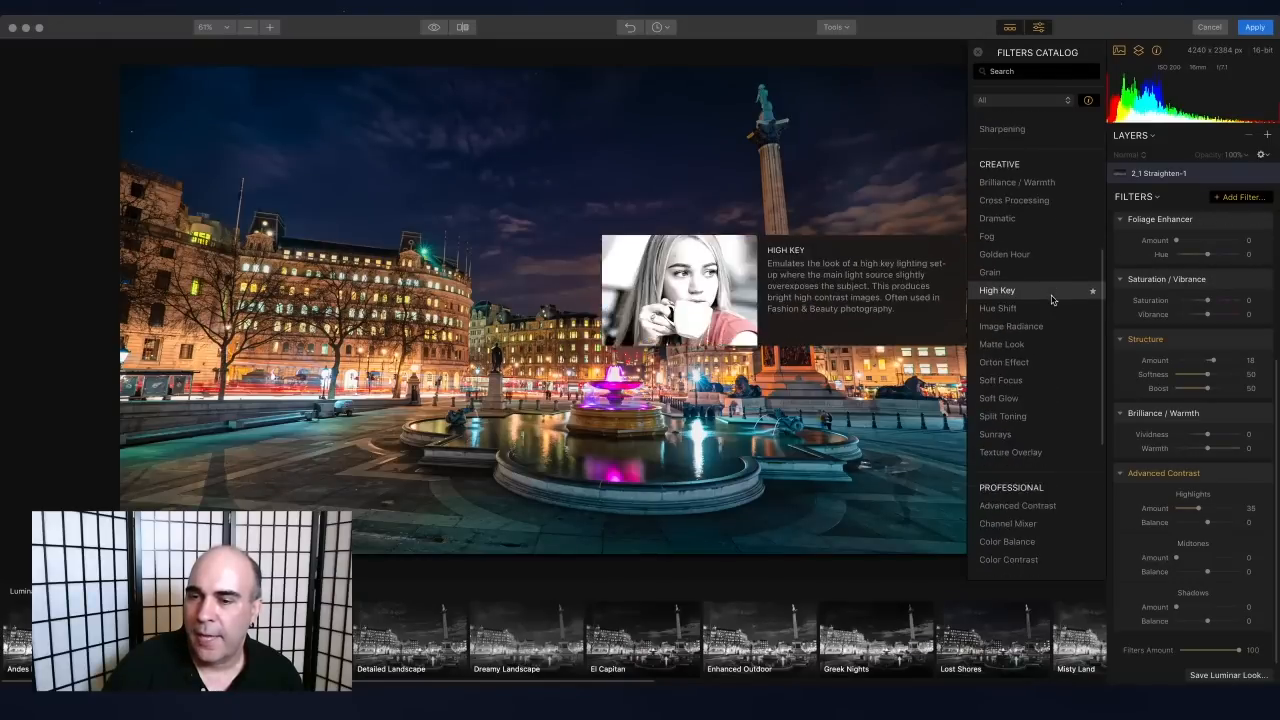
{"action": "left_click", "coordinate": [1006, 74]}
{"action": "type", "text": "hsl"}
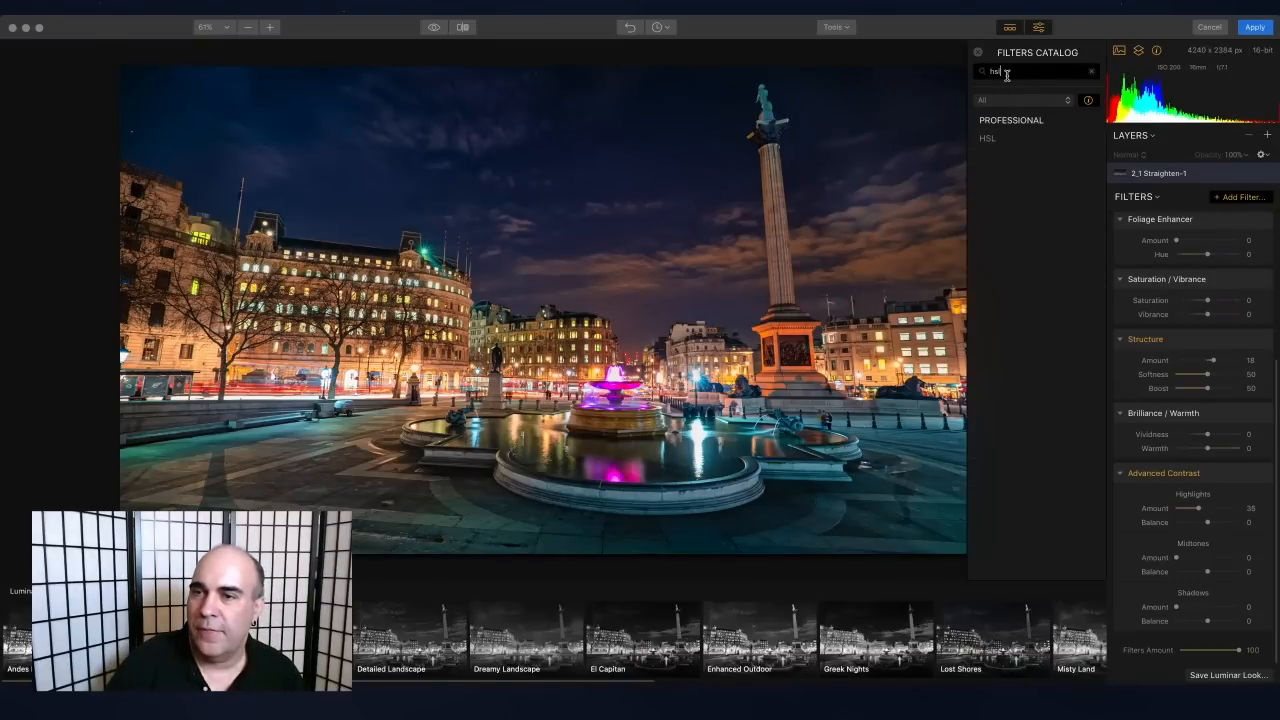
{"action": "left_click", "coordinate": [987, 137]}
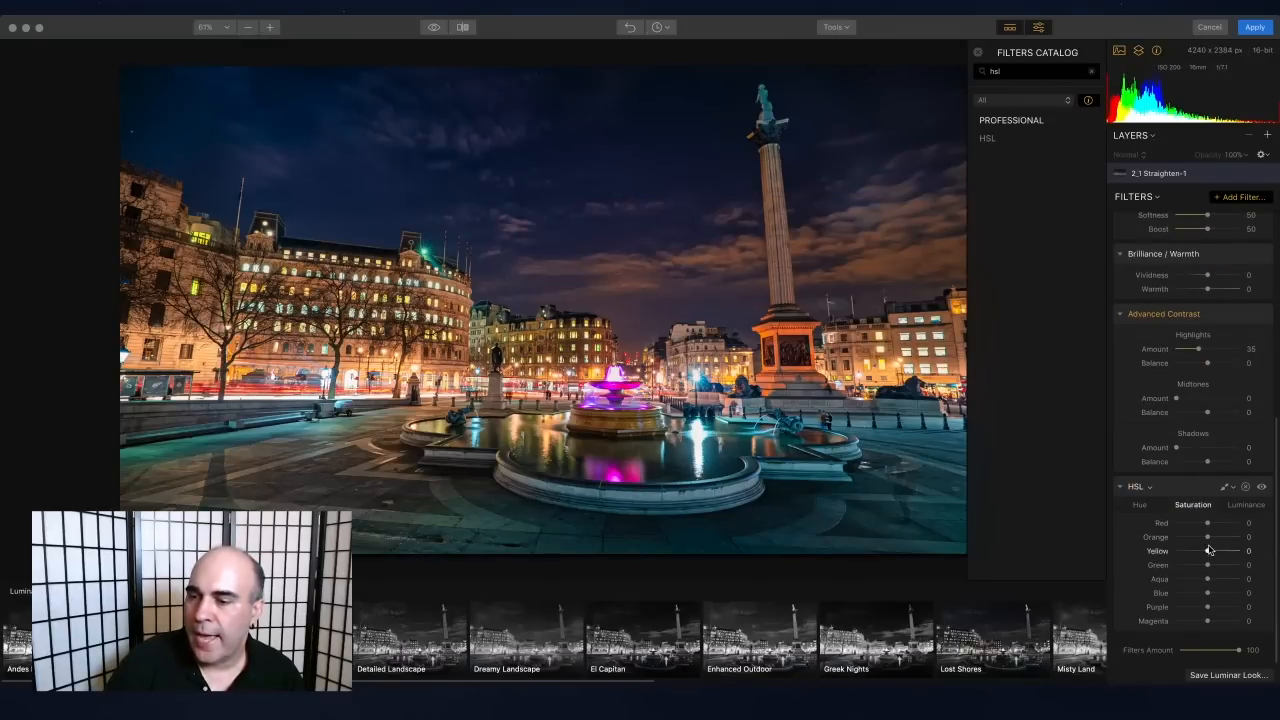
{"action": "left_click_drag", "start_coordinate": [1207, 621], "coordinate": [1180, 609]}
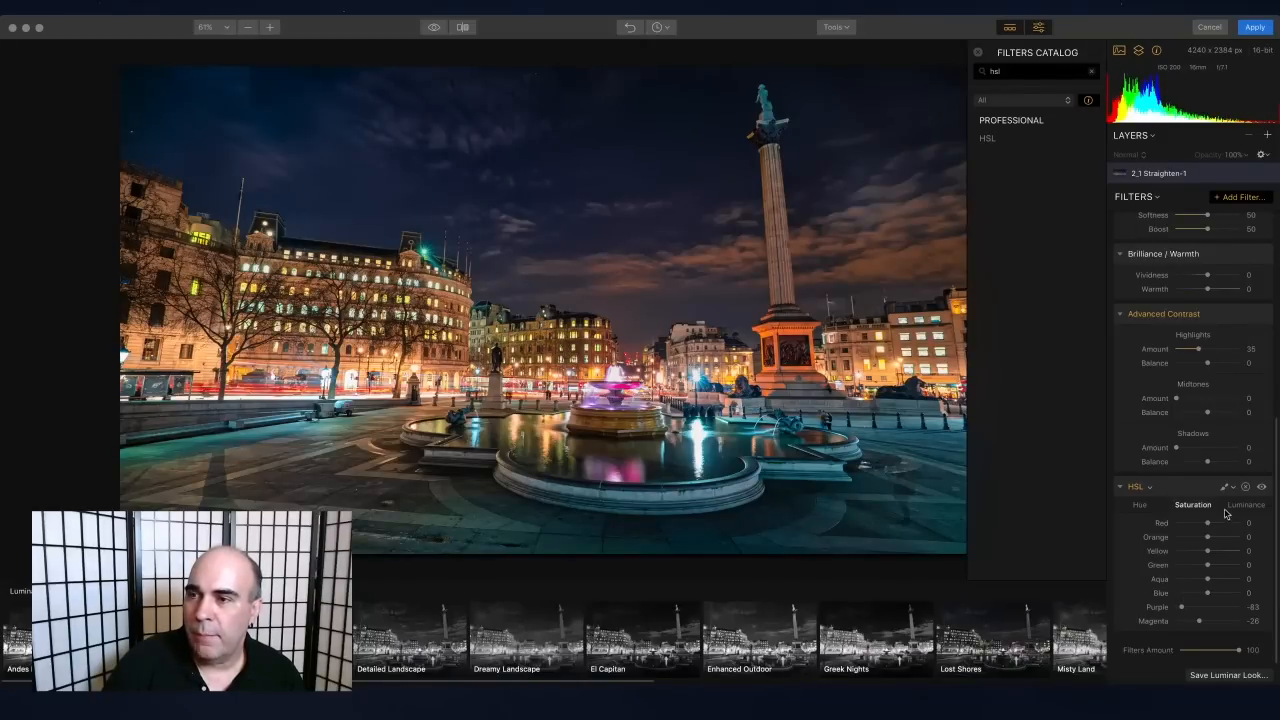
Step: Add a new adjustment layer and load the Metro Tokyo without-grain Luminar Looks collection from the Downloads folder
{"action": "left_click", "coordinate": [1270, 134]}
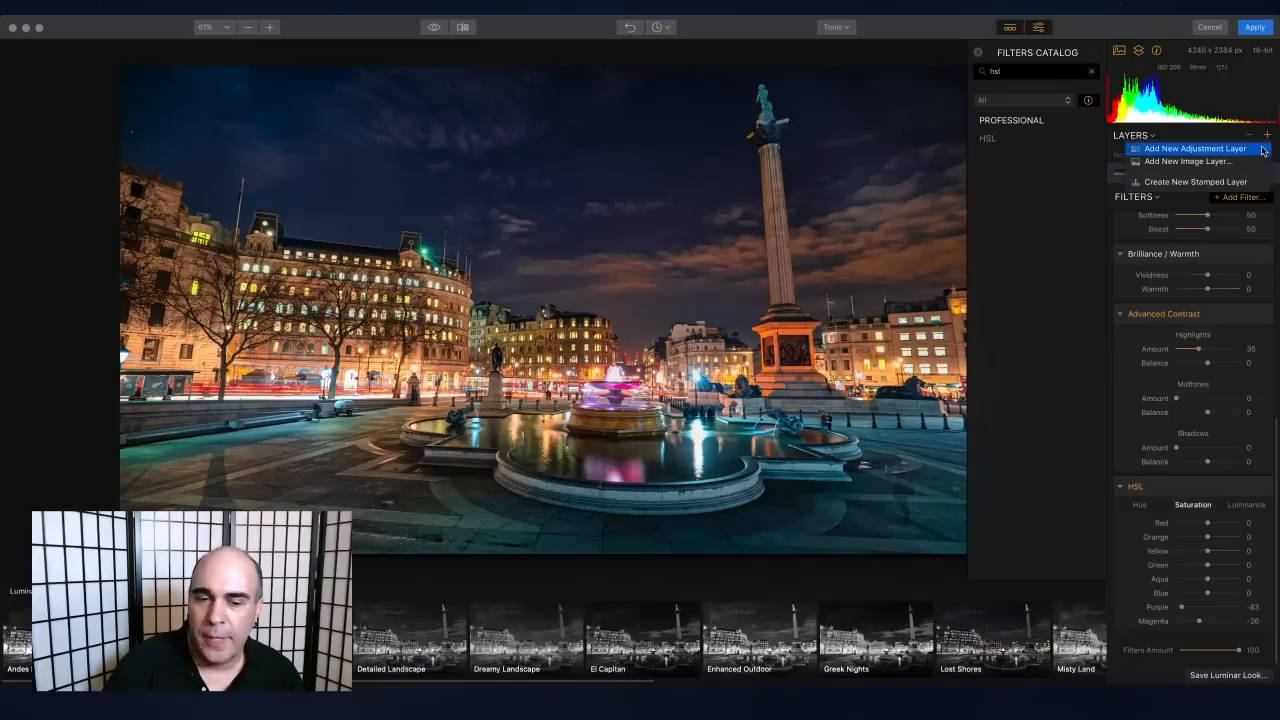
{"action": "left_click", "coordinate": [1262, 149]}
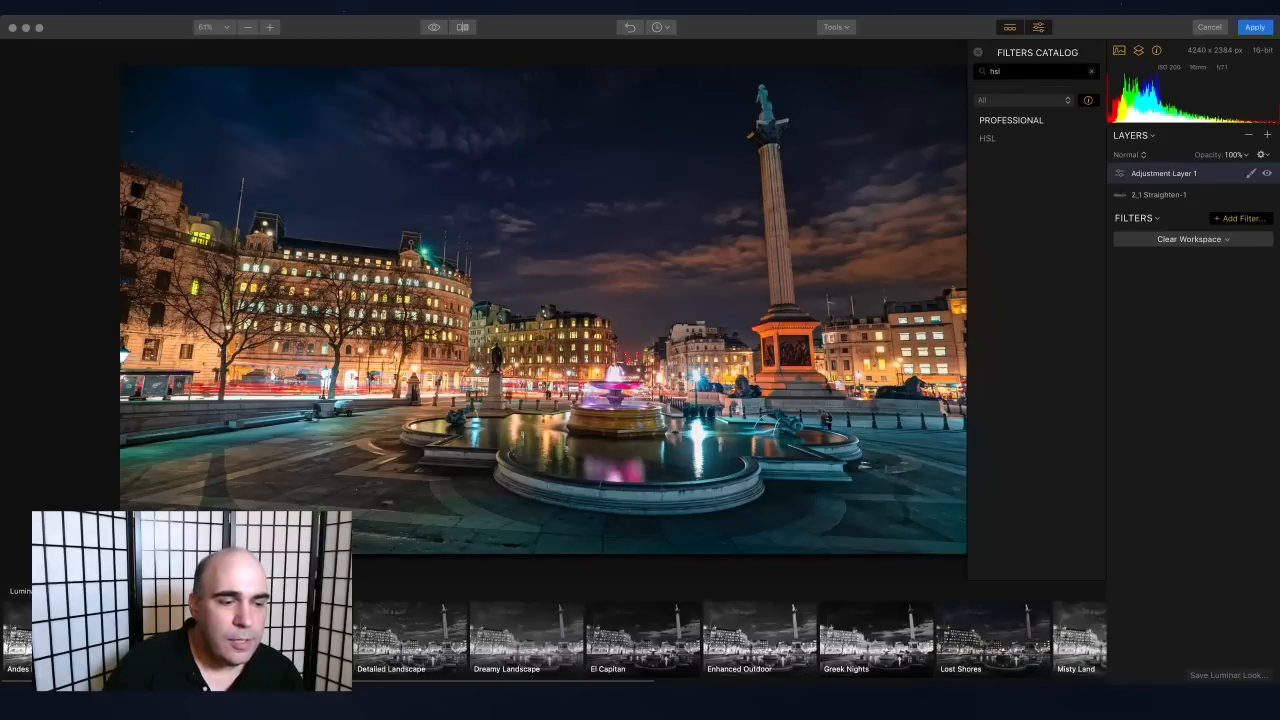
{"action": "left_click", "coordinate": [114, 7]}
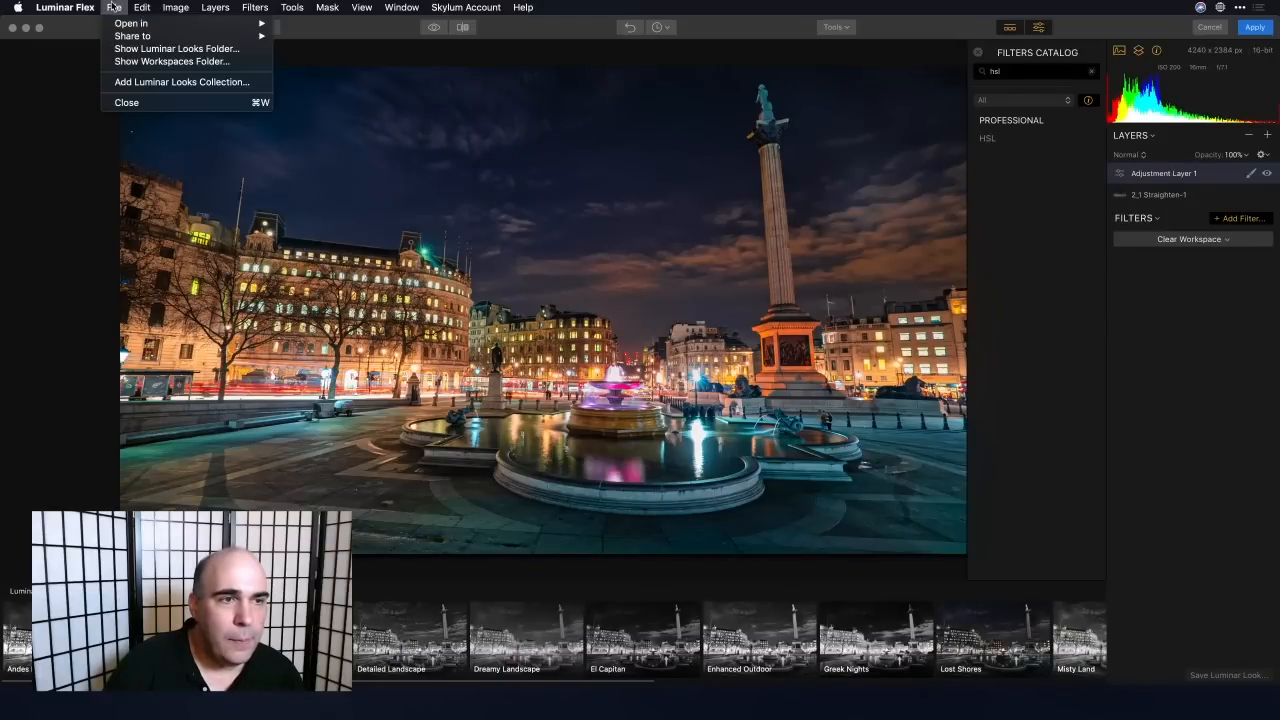
{"action": "left_click", "coordinate": [131, 82]}
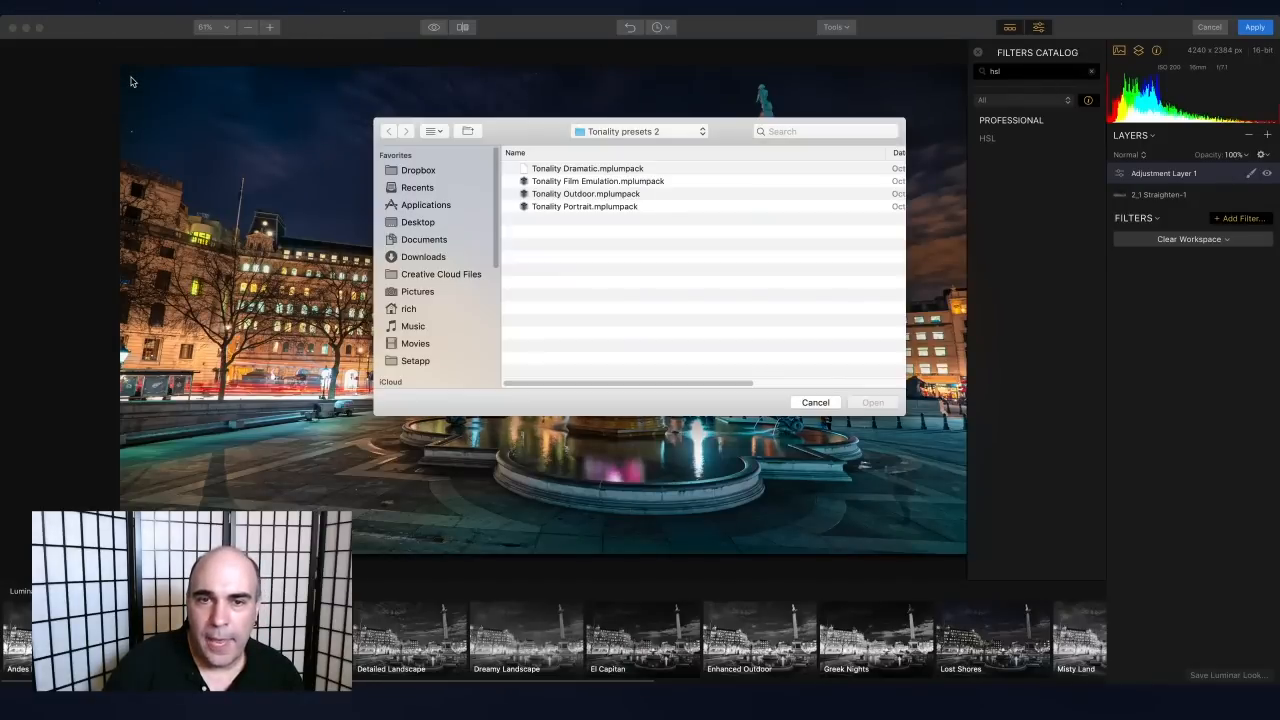
{"action": "left_click", "coordinate": [614, 134]}
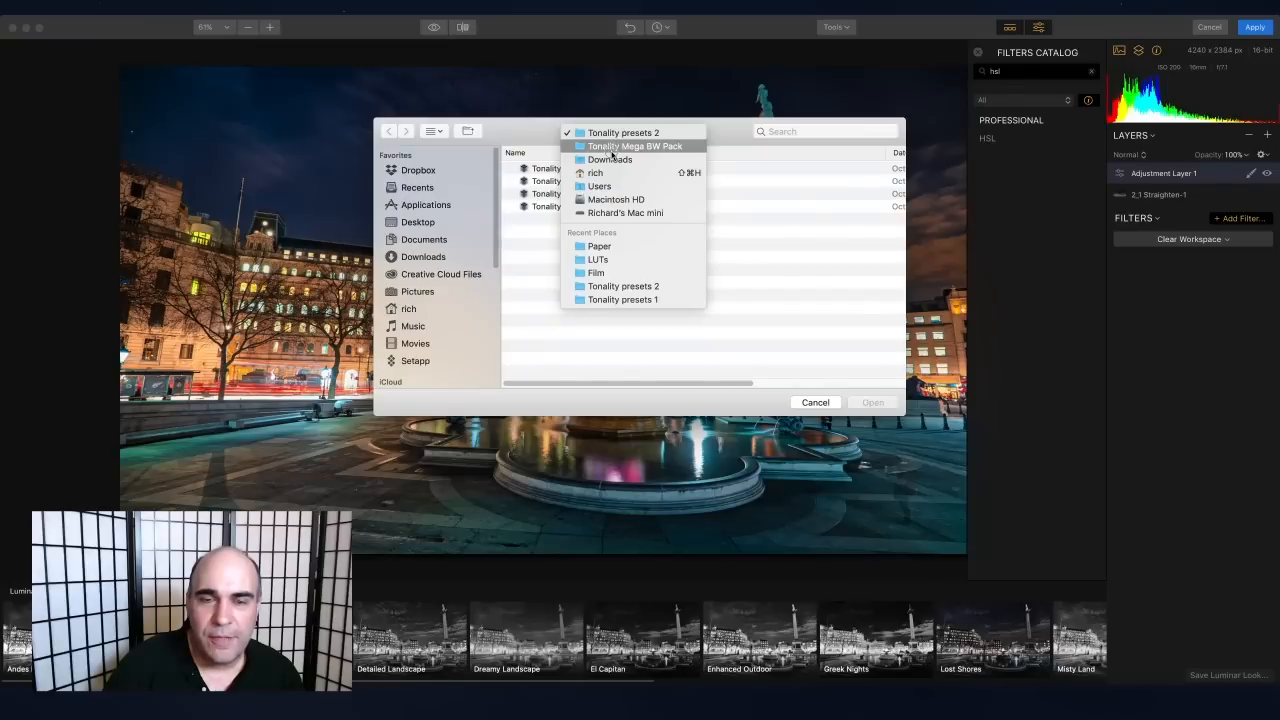
{"action": "left_click", "coordinate": [610, 159]}
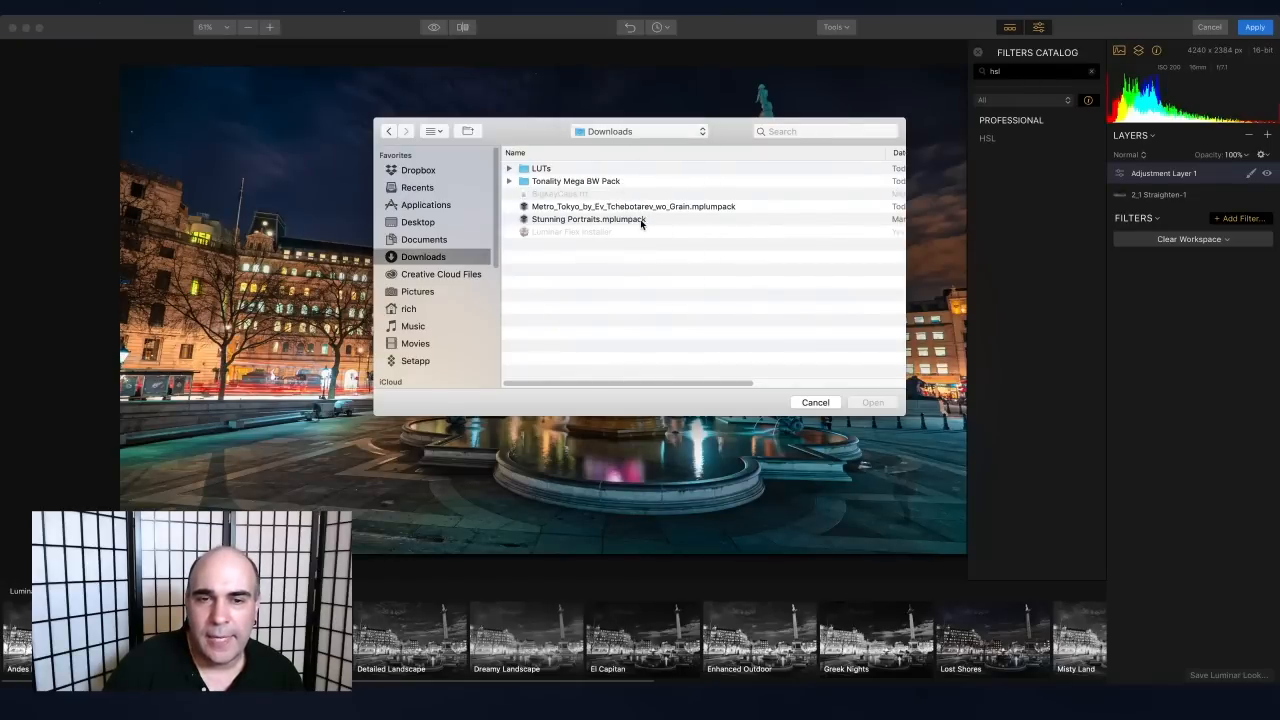
{"action": "double_click", "coordinate": [621, 207]}
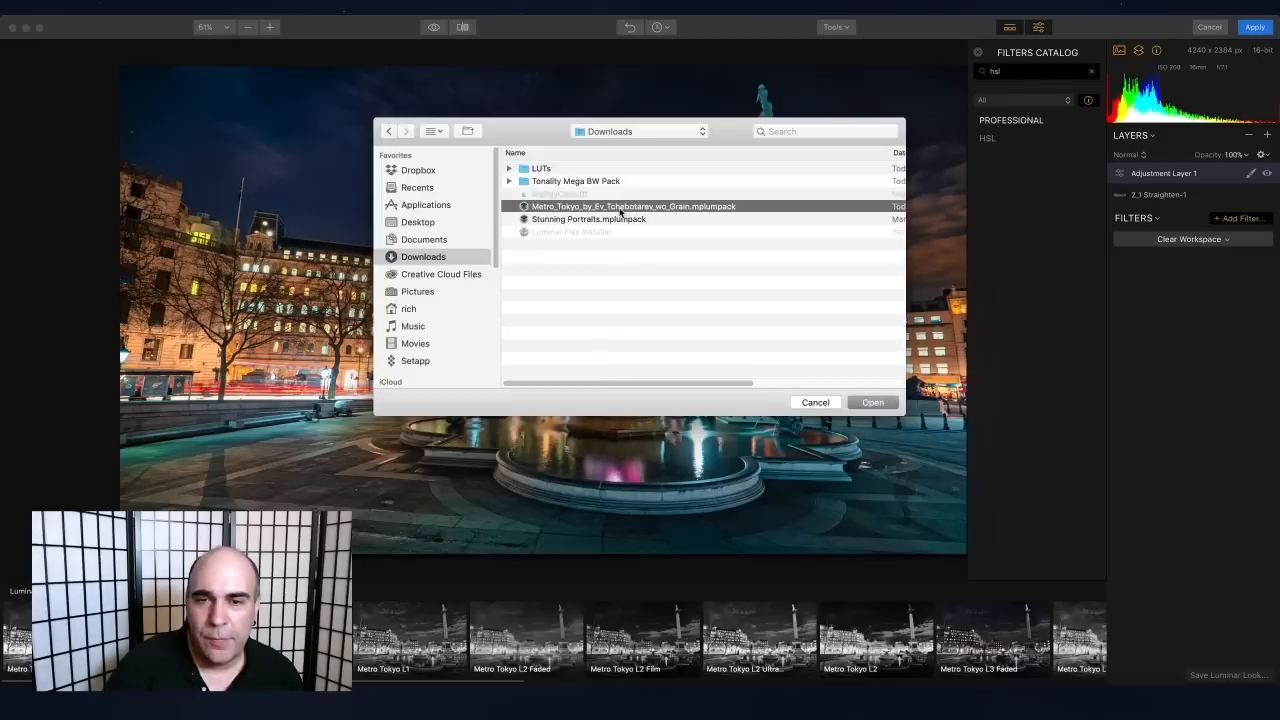
{"action": "left_click", "coordinate": [738, 252]}
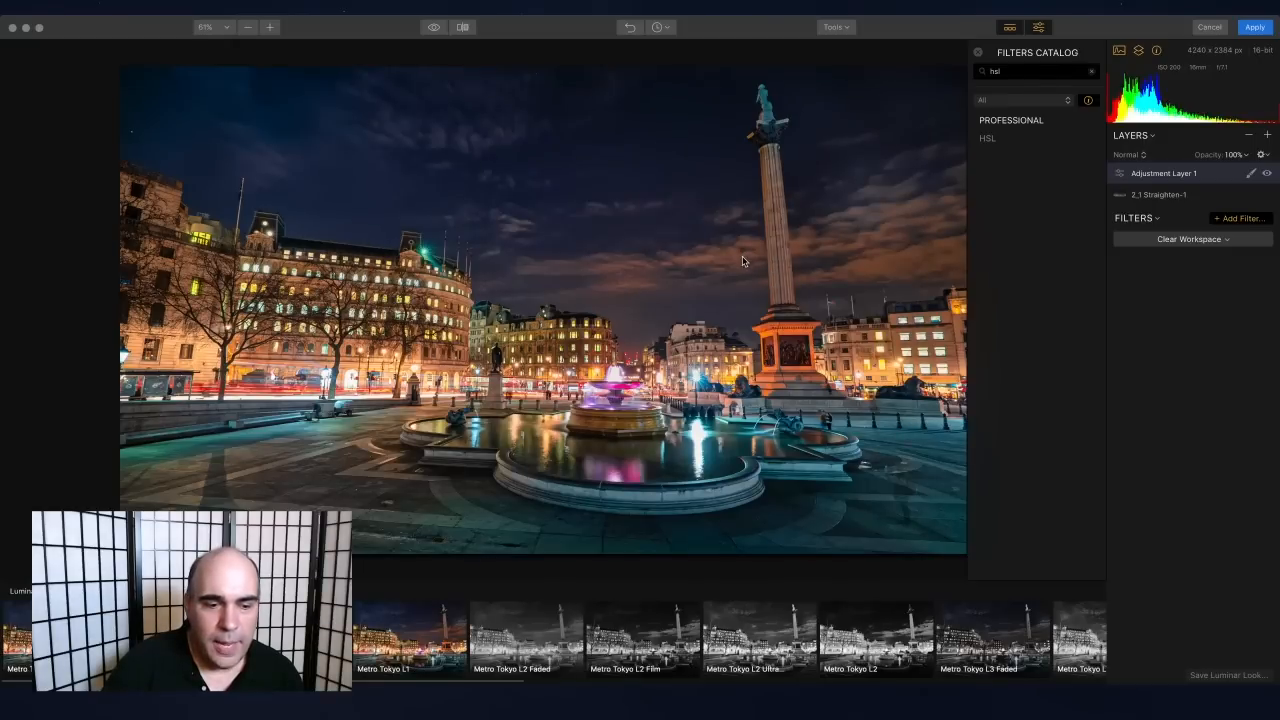
Step: Try the Metro Tokyo L1 look on the adjustment layer and toggle the layer's visibility to compare
{"action": "left_click", "coordinate": [60, 638]}
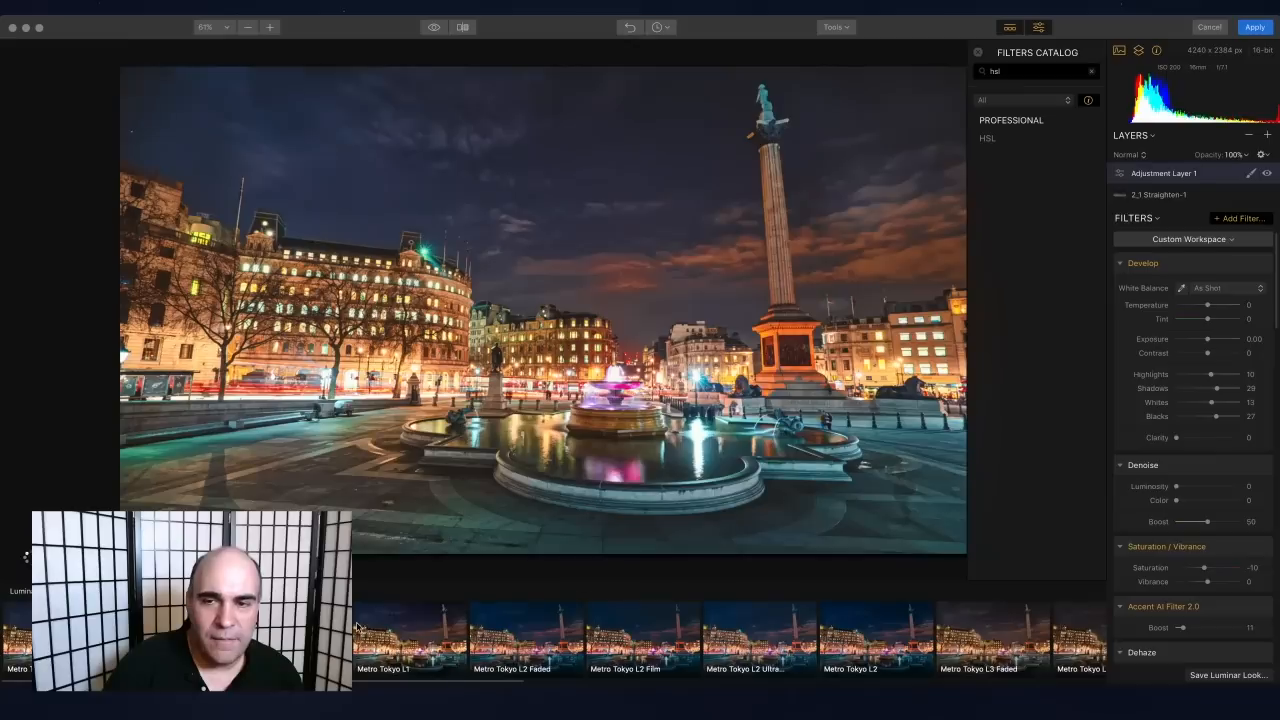
{"action": "mouse_move", "coordinate": [405, 612]}
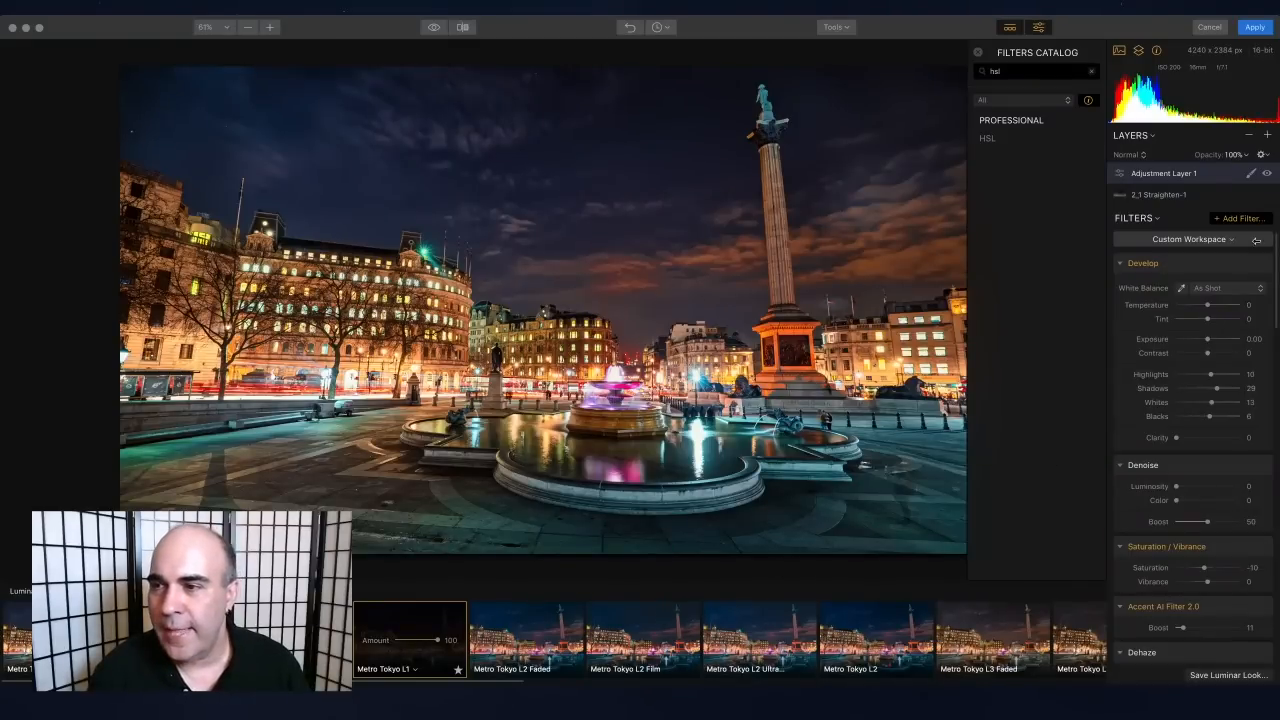
{"action": "left_click", "coordinate": [1268, 175]}
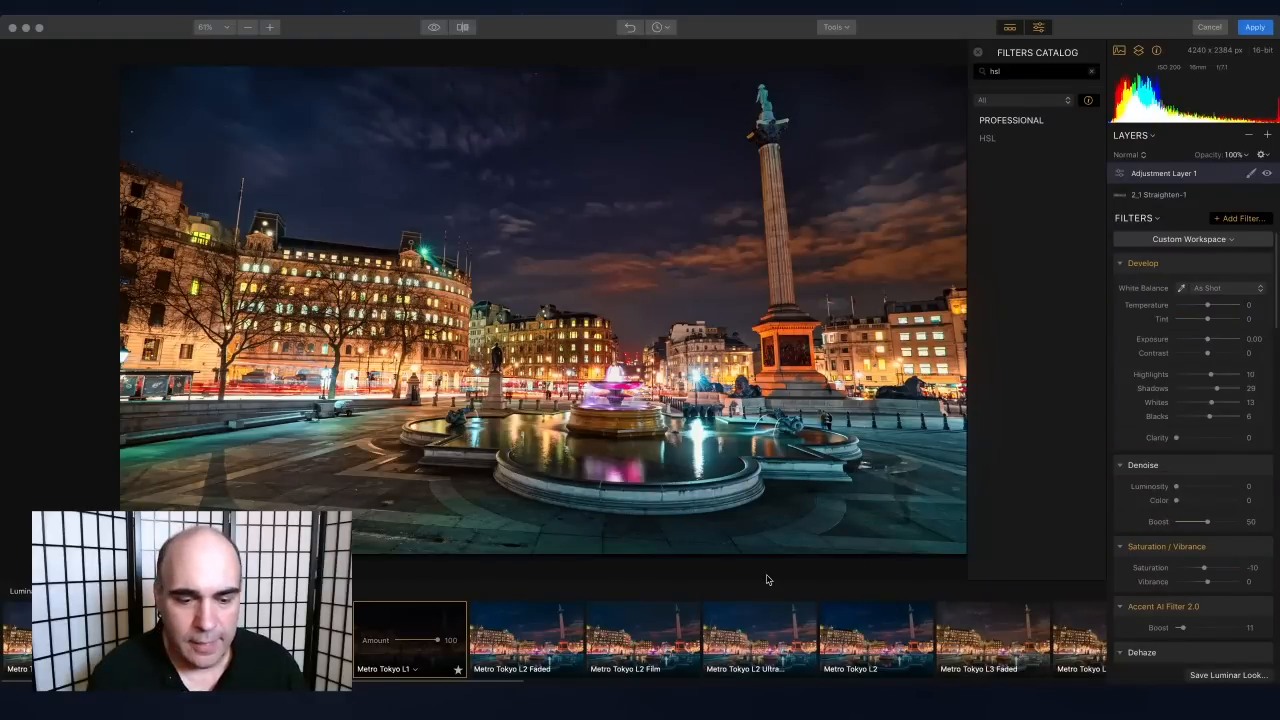
Step: Apply the Metro Tokyo L4 Faded look to the adjustment layer with an amount of 52
{"action": "left_click_drag", "start_coordinate": [515, 685], "coordinate": [729, 689]}
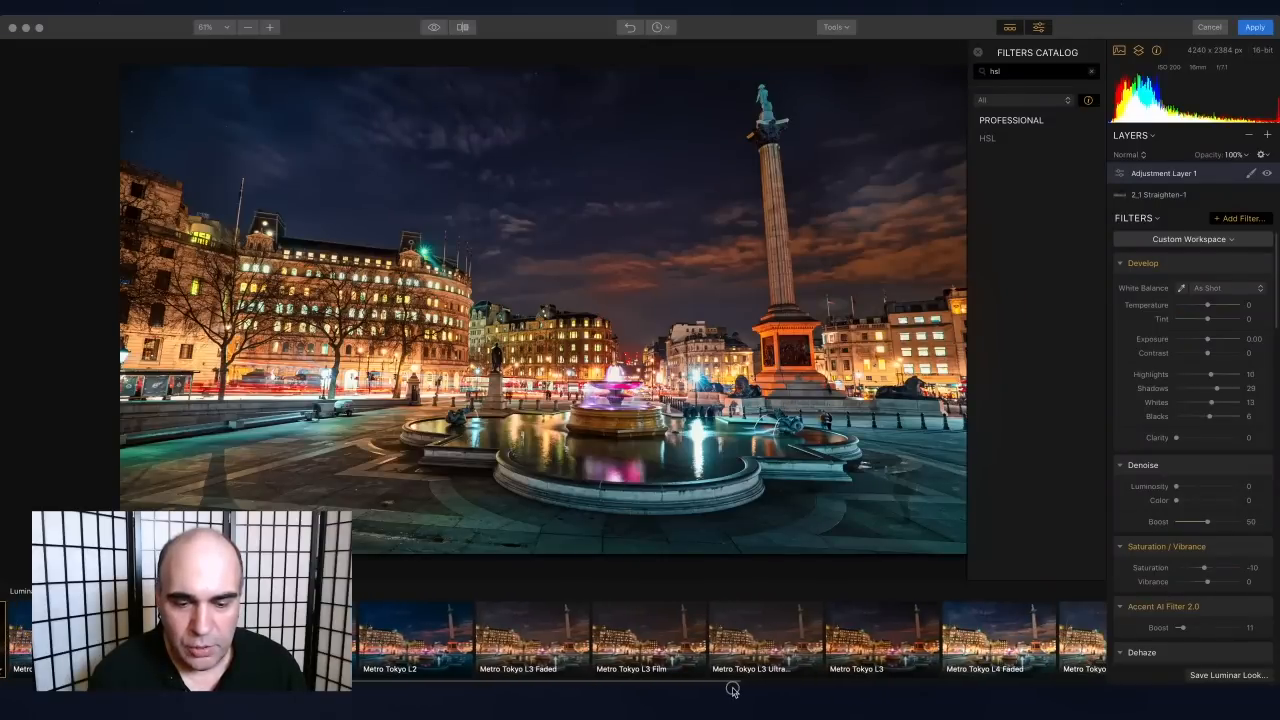
{"action": "left_click", "coordinate": [680, 628]}
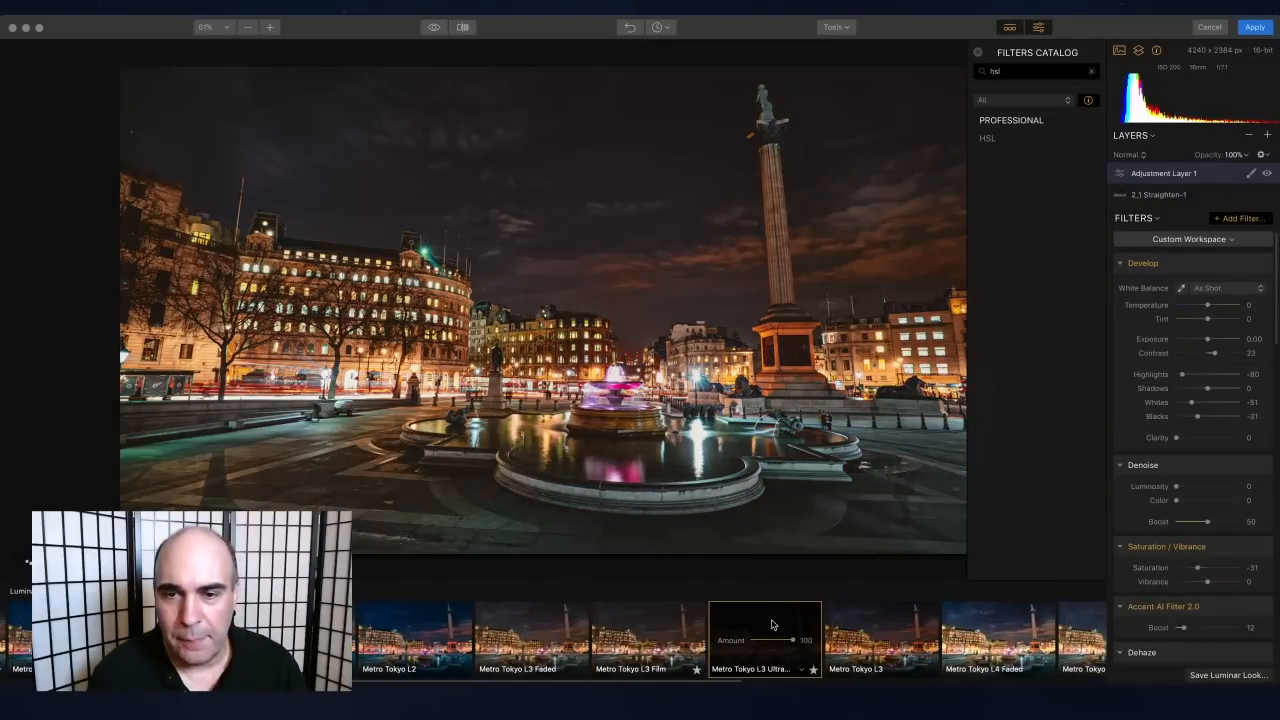
{"action": "left_click", "coordinate": [1028, 622]}
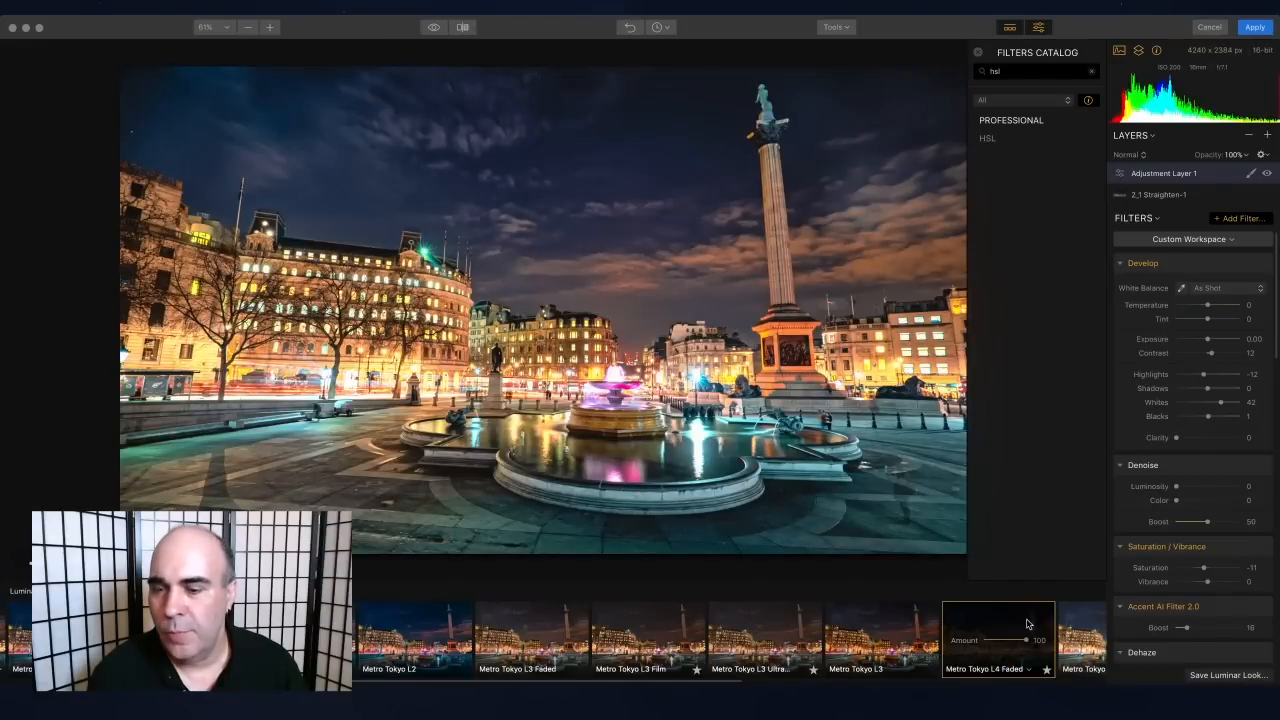
{"action": "left_click_drag", "start_coordinate": [1026, 640], "coordinate": [1006, 645]}
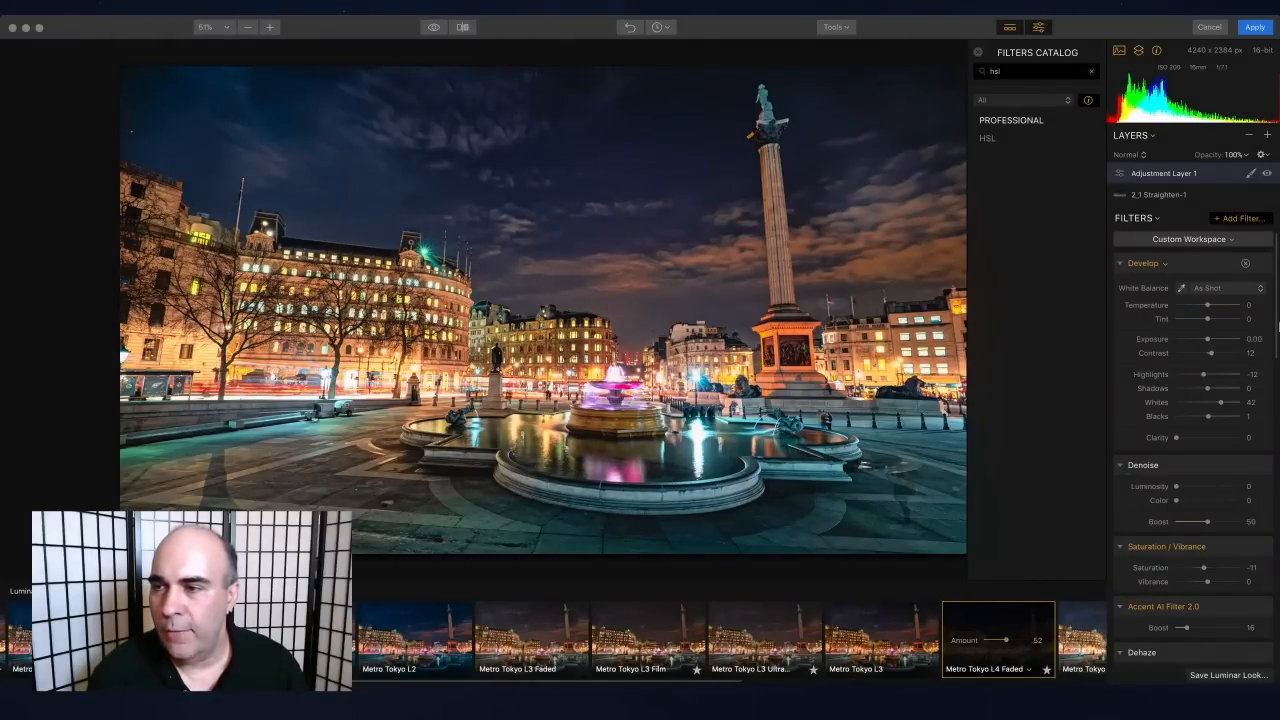
Step: Add a new adjustment layer and give it the Clarity filter with an amount of 39
{"action": "left_click", "coordinate": [1269, 139]}
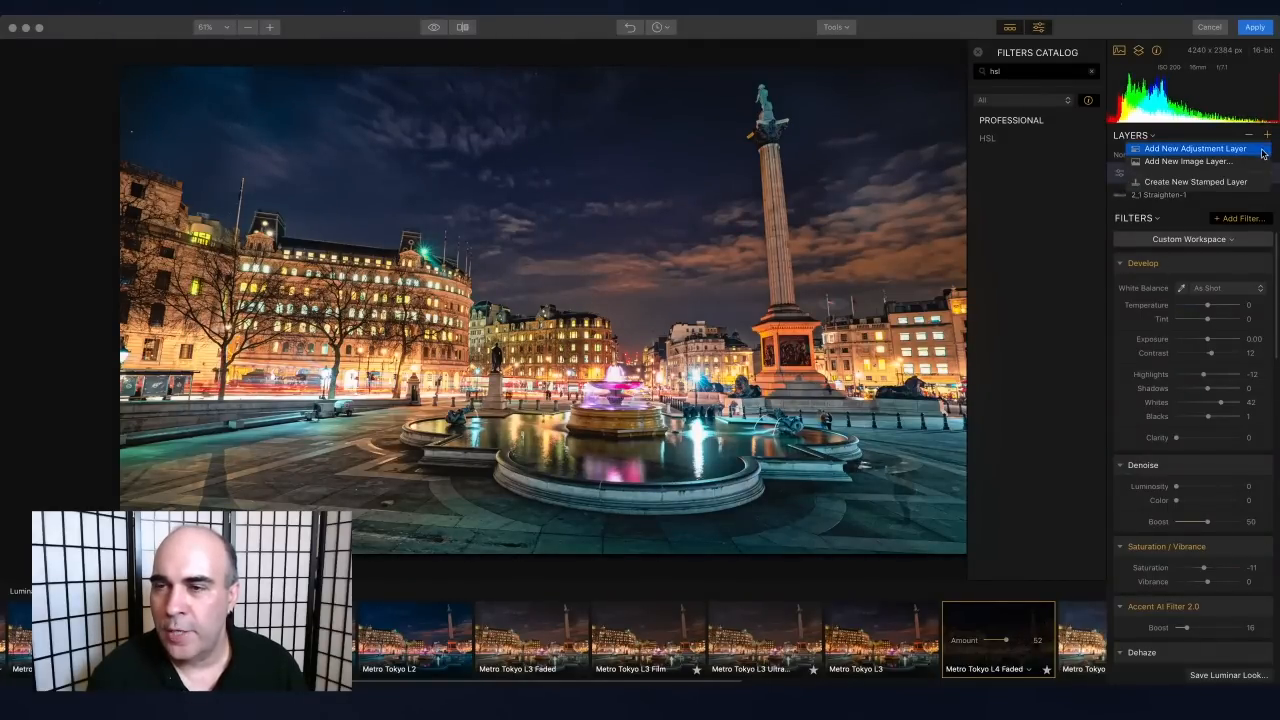
{"action": "left_click", "coordinate": [1265, 151]}
{"action": "left_click_drag", "start_coordinate": [992, 71], "coordinate": [1090, 72]}
{"action": "key", "text": "BackSpace"}
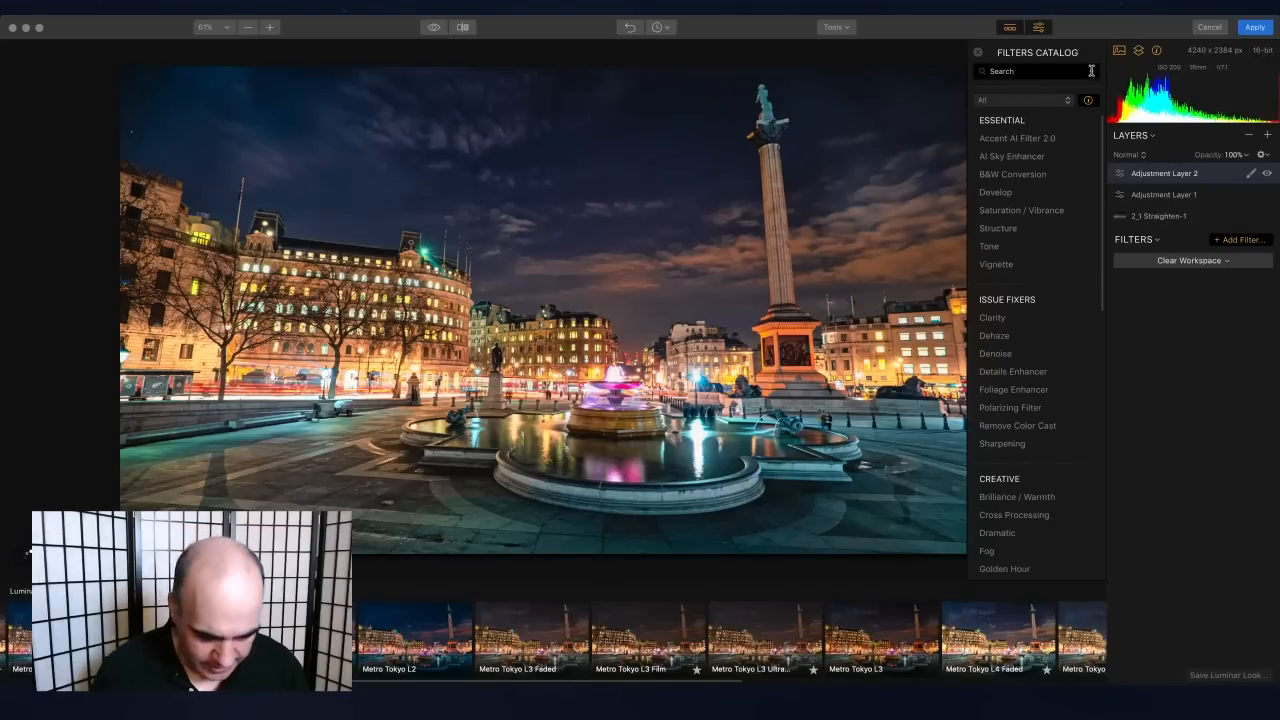
{"action": "type", "text": "detail"}
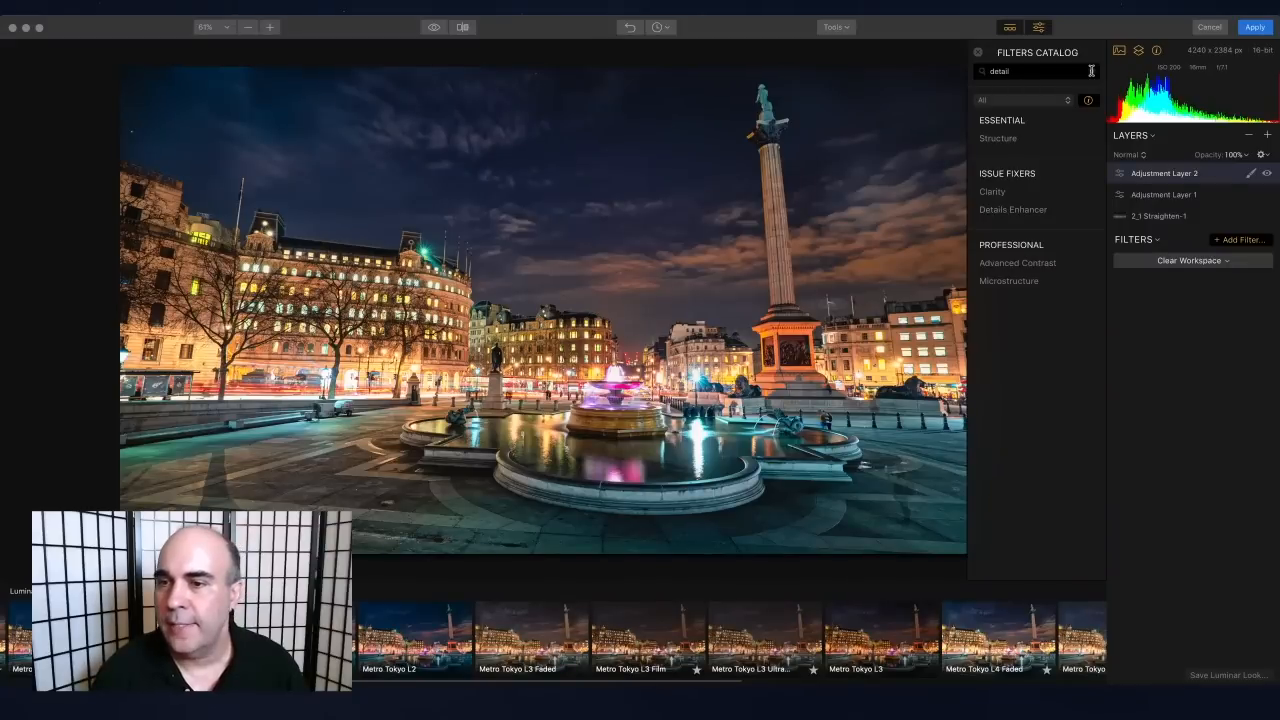
{"action": "mouse_move", "coordinate": [1064, 284]}
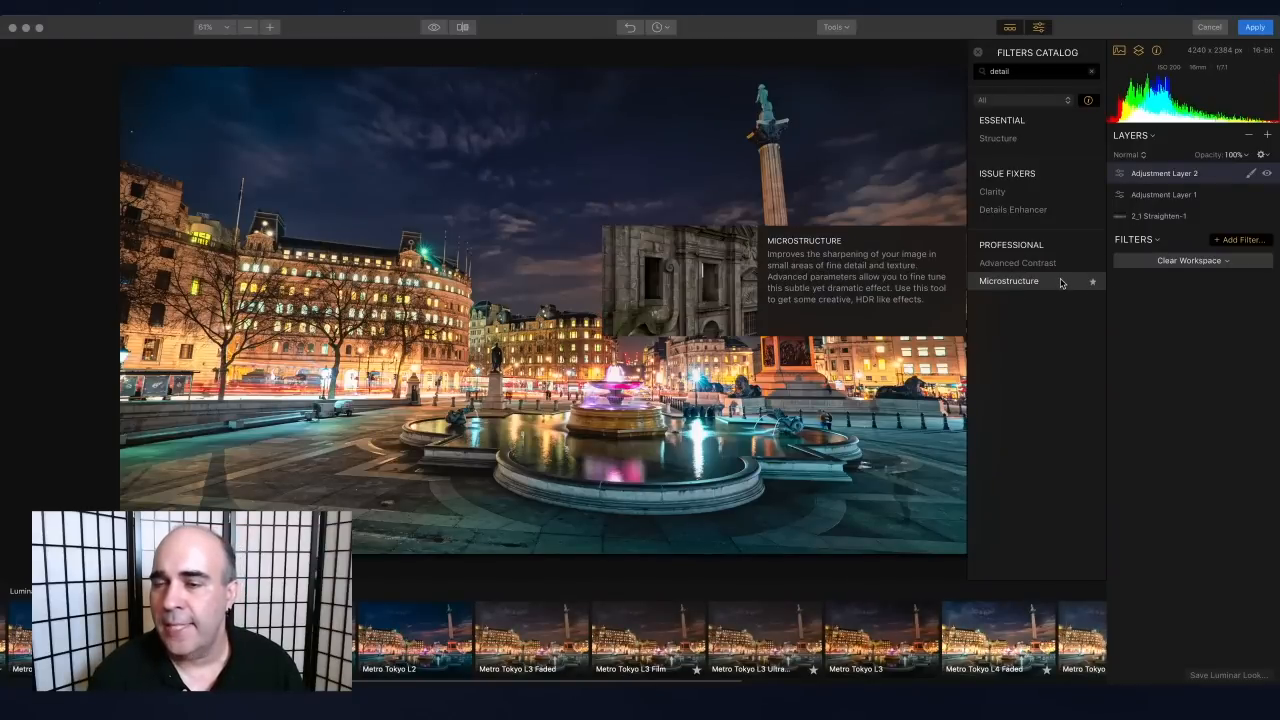
{"action": "left_click", "coordinate": [1014, 199]}
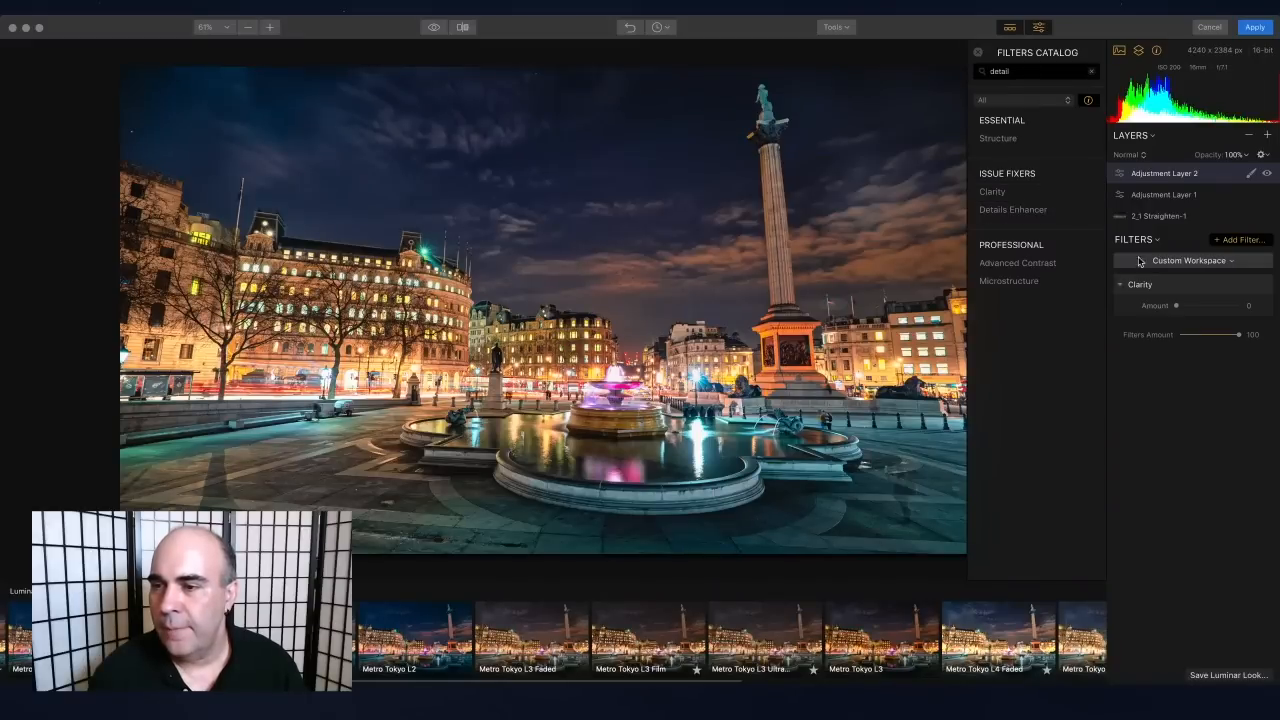
Step: Add the Details Enhancer filter with small details at 66 and the Microstructure filter with an amount of 18
{"action": "left_click", "coordinate": [984, 209]}
{"action": "left_click_drag", "start_coordinate": [1228, 366], "coordinate": [1232, 367]}
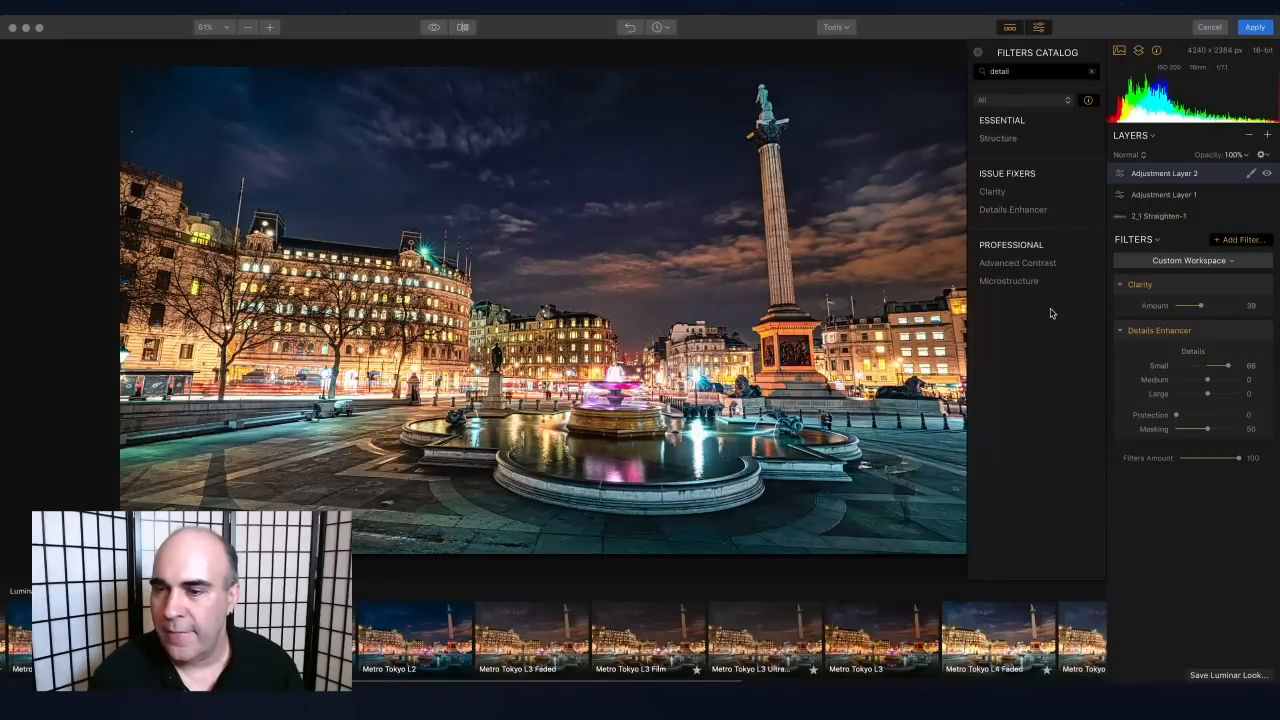
{"action": "left_click", "coordinate": [1018, 281]}
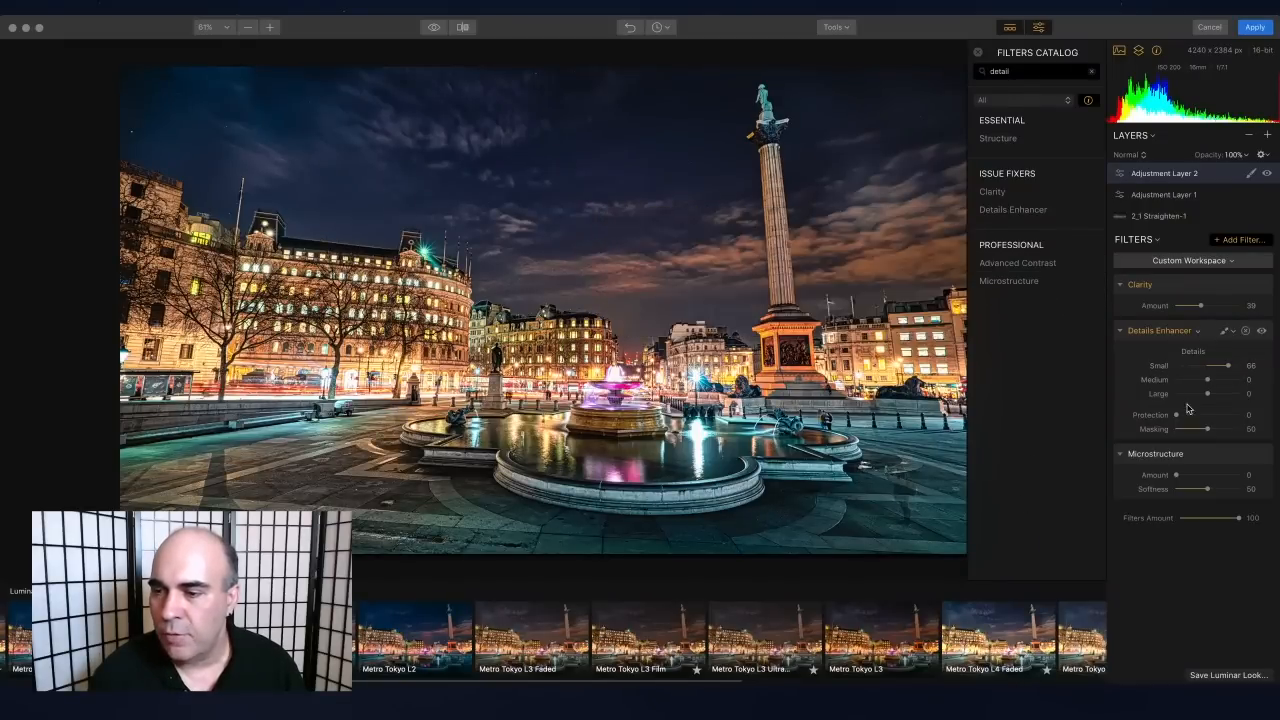
{"action": "mouse_move", "coordinate": [1176, 475]}
{"action": "left_mouse_down"}
{"action": "mouse_move", "coordinate": [1205, 476]}
{"action": "mouse_move", "coordinate": [1183, 482]}
{"action": "left_mouse_up"}
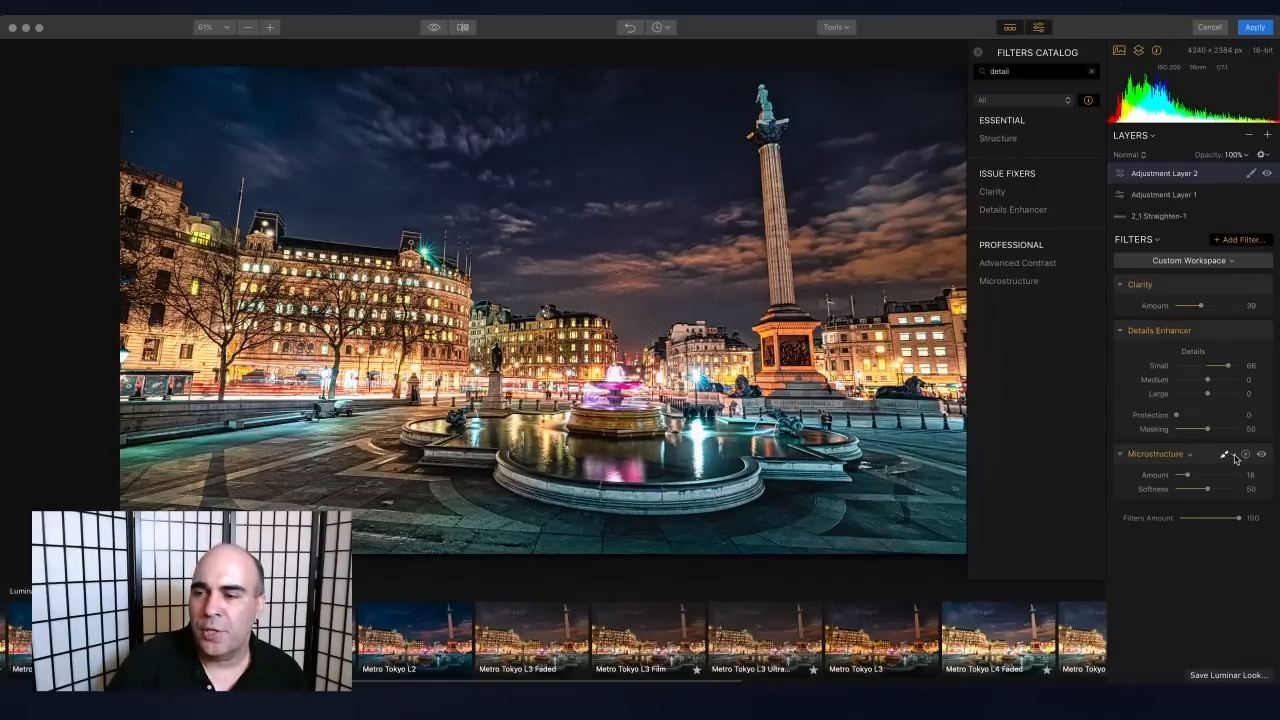
Step: Limit the Microstructure filter to the sky with a gradient mask and apply all edits to the city photo
{"action": "left_click", "coordinate": [1234, 456]}
{"action": "left_click", "coordinate": [1207, 497]}
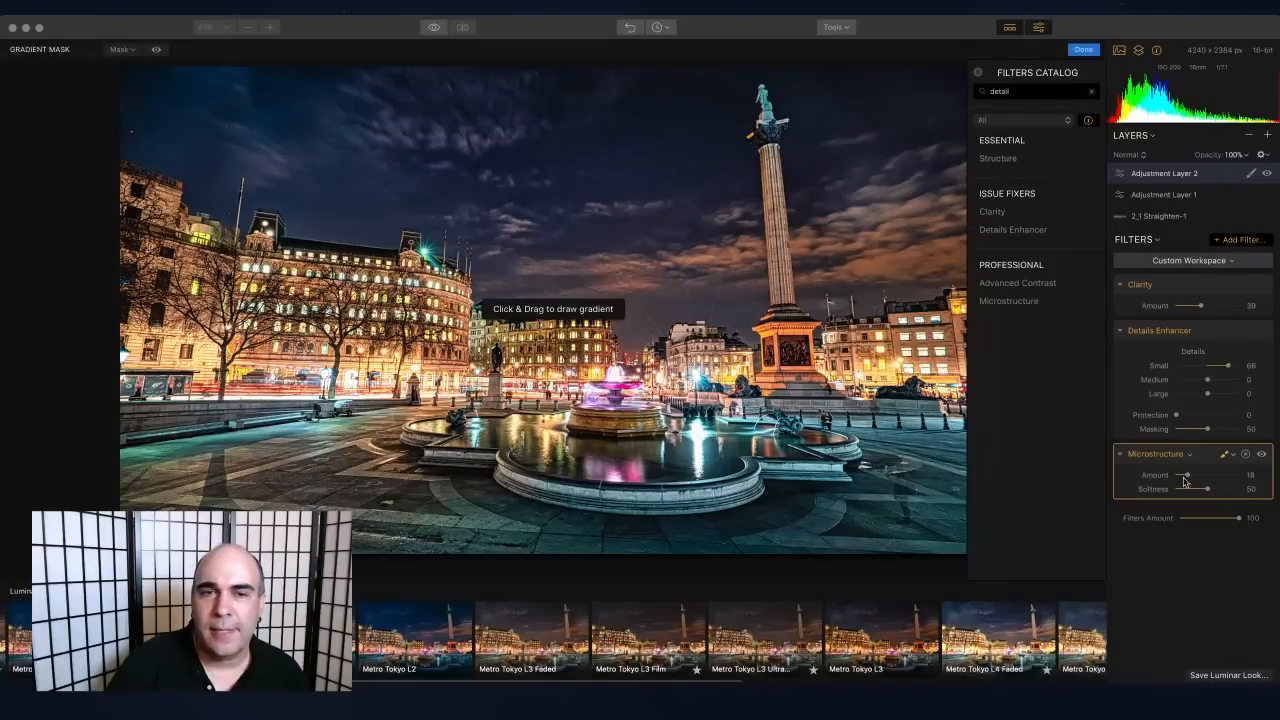
{"action": "left_click_drag", "start_coordinate": [650, 72], "coordinate": [649, 363]}
{"action": "left_click", "coordinate": [155, 50]}
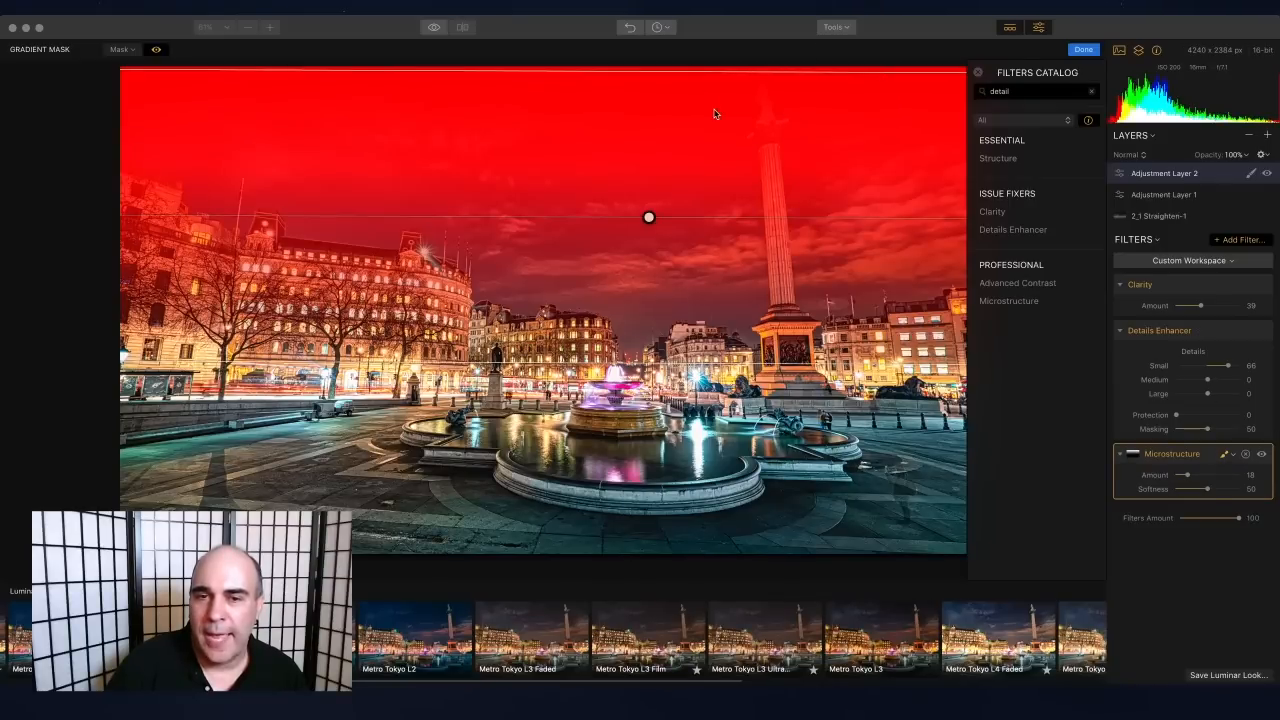
{"action": "left_click_drag", "start_coordinate": [649, 218], "coordinate": [651, 259]}
{"action": "left_click", "coordinate": [1083, 49]}
{"action": "left_click", "coordinate": [1255, 27]}
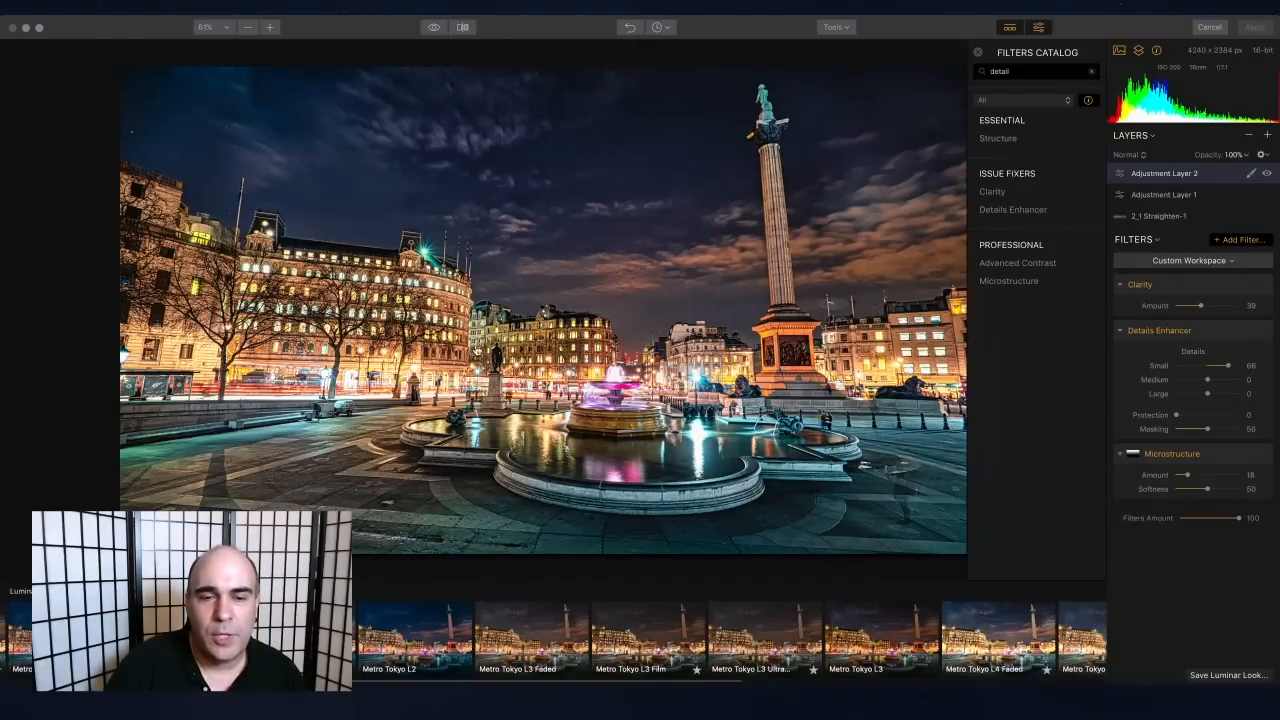
Step: Switch to Adobe Bridge and open the Portrait folder inside the Demo folder
{"action": "key", "text": "super+Up"}
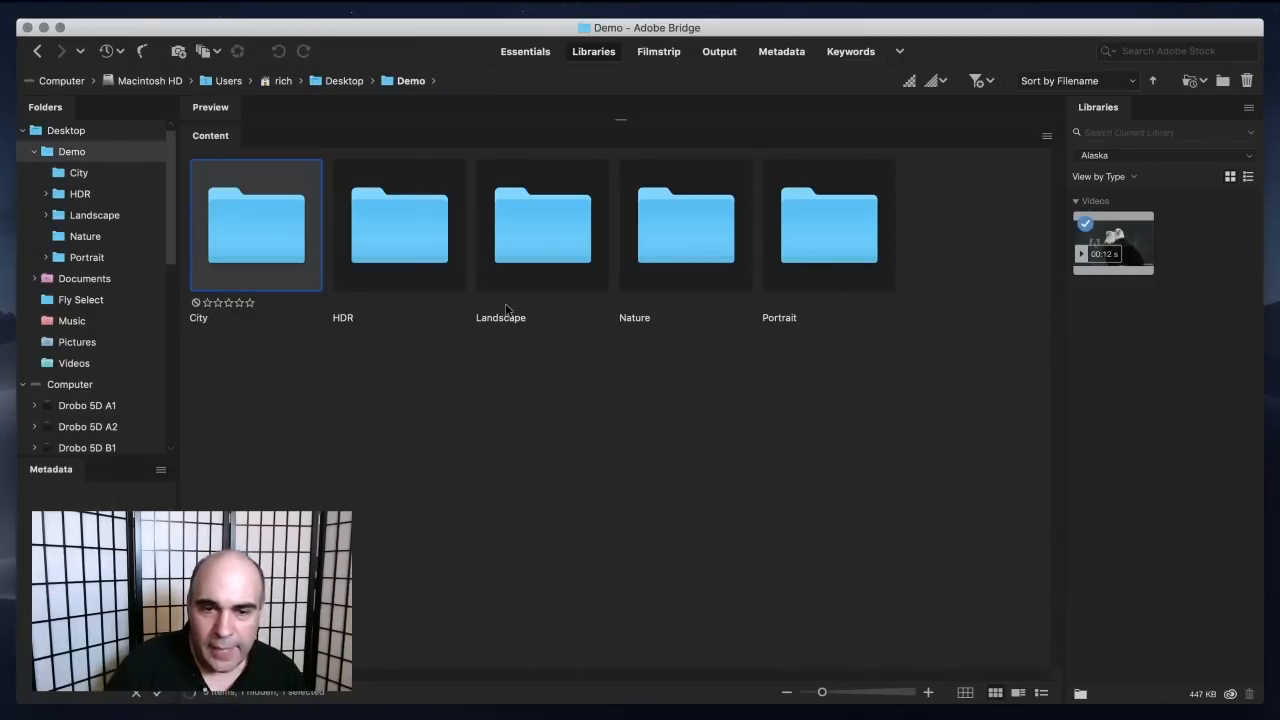
{"action": "left_click", "coordinate": [508, 310]}
{"action": "key", "text": "Right"}
{"action": "key", "text": "Right"}
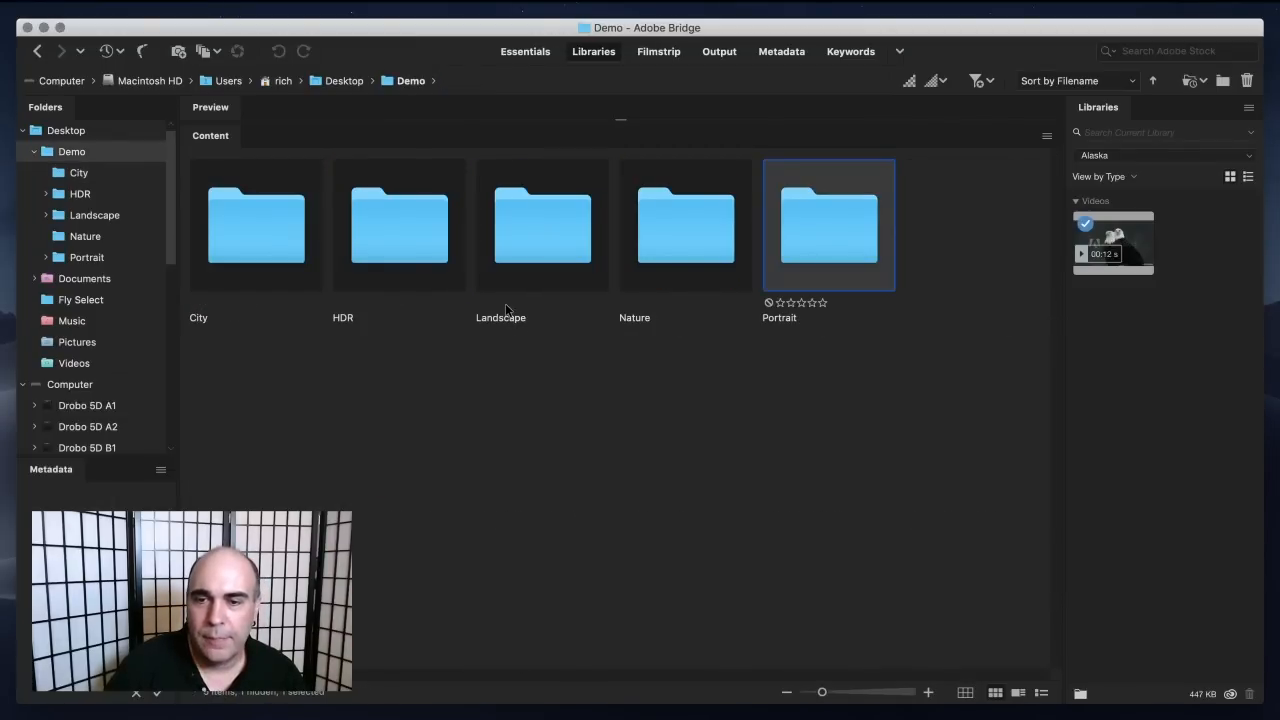
{"action": "key", "text": "super+Down"}
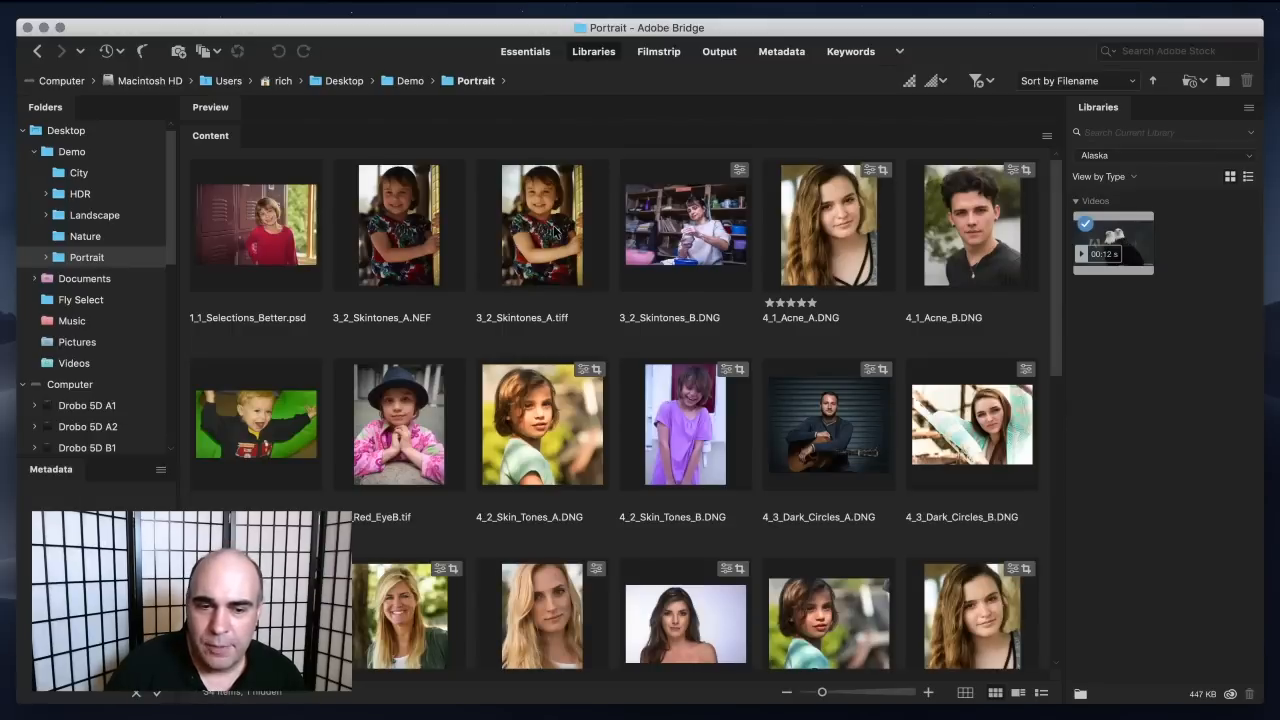
Step: Open 4_1_Acne_A.DNG in Camera Raw, apply automatic tone settings and open it in Photoshop as a smart object
{"action": "double_click", "coordinate": [835, 230]}
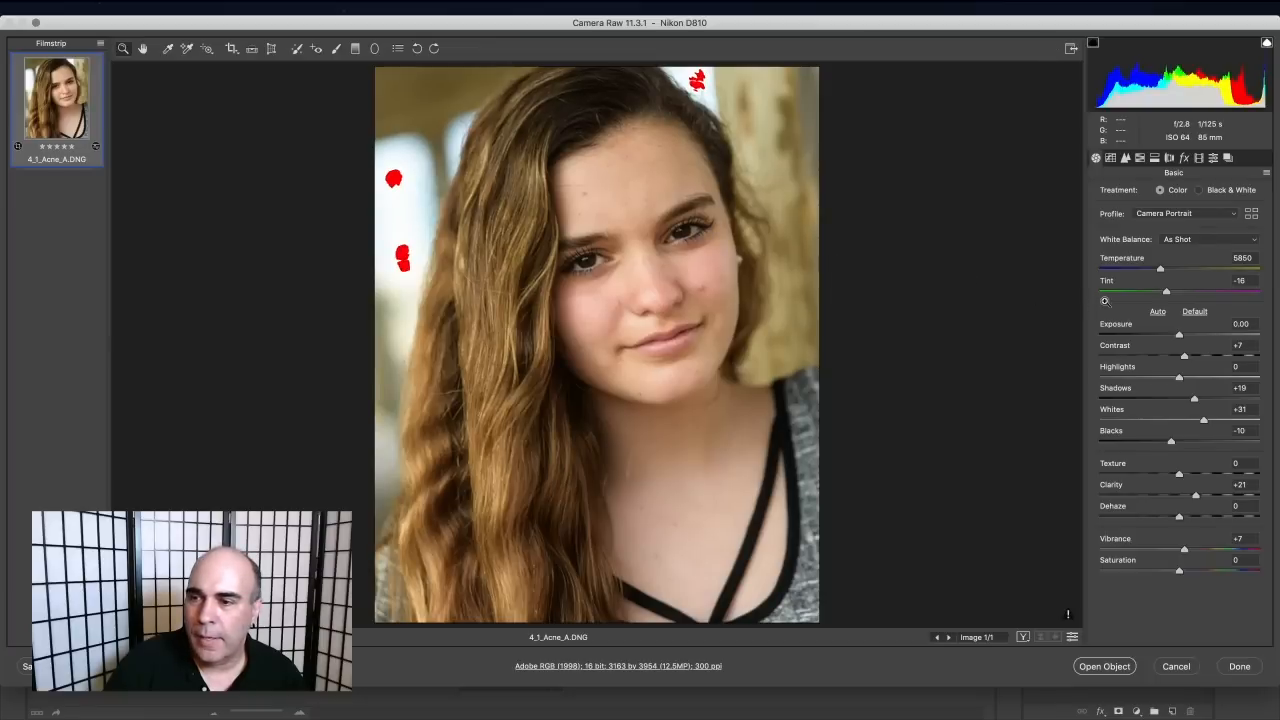
{"action": "left_click", "coordinate": [1160, 314]}
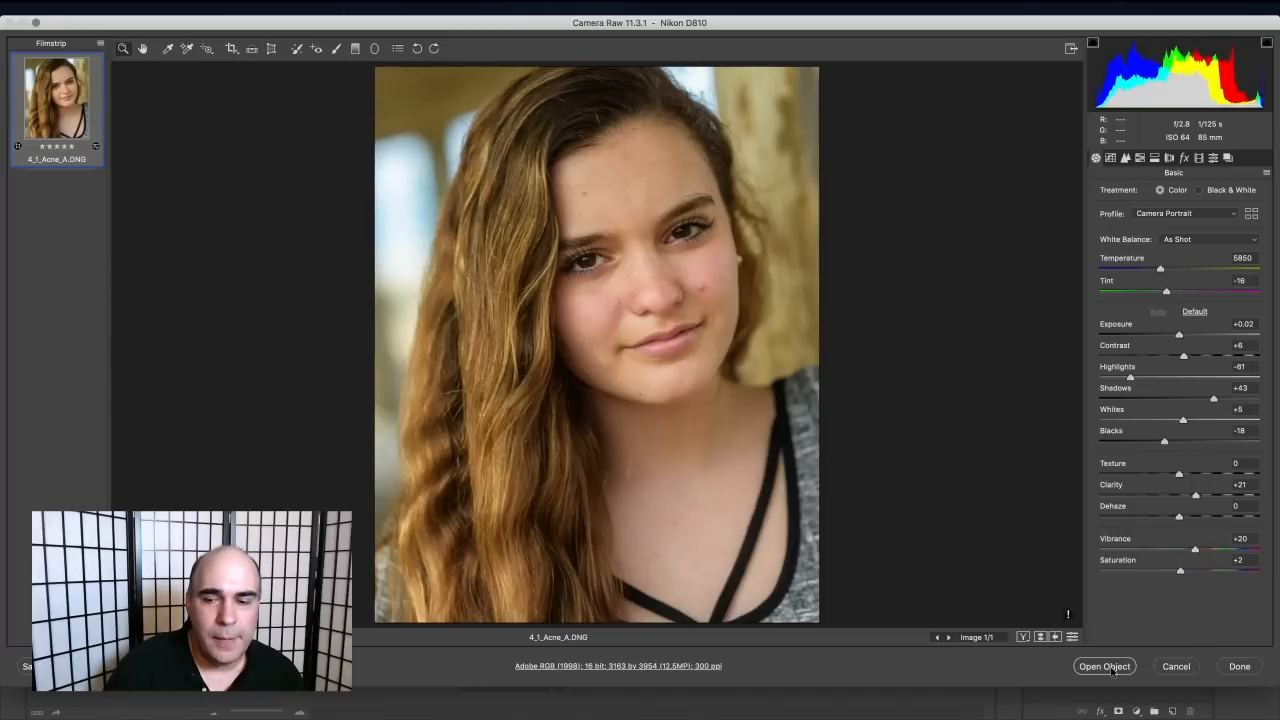
{"action": "left_click", "coordinate": [1105, 667]}
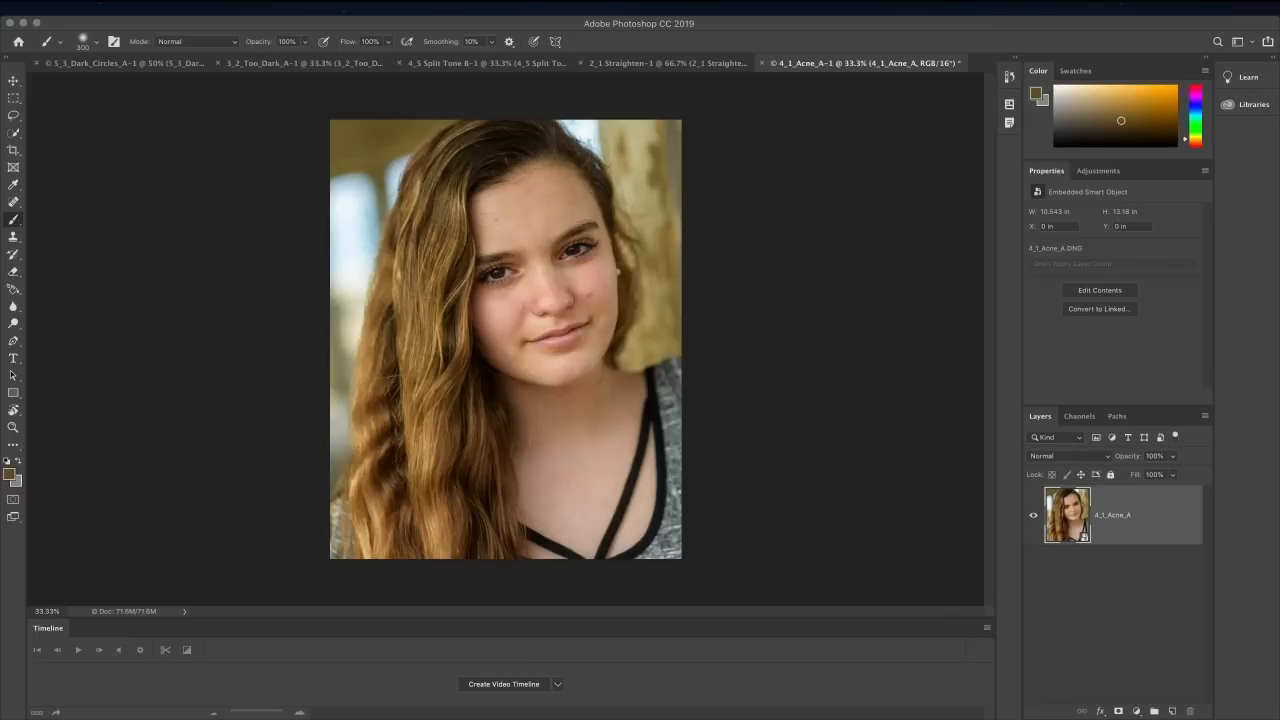
Step: Open the portrait in the Luminar Flex plug-in and set the Accent AI Filter 2.0 boost to 68
{"action": "left_click", "coordinate": [328, 7]}
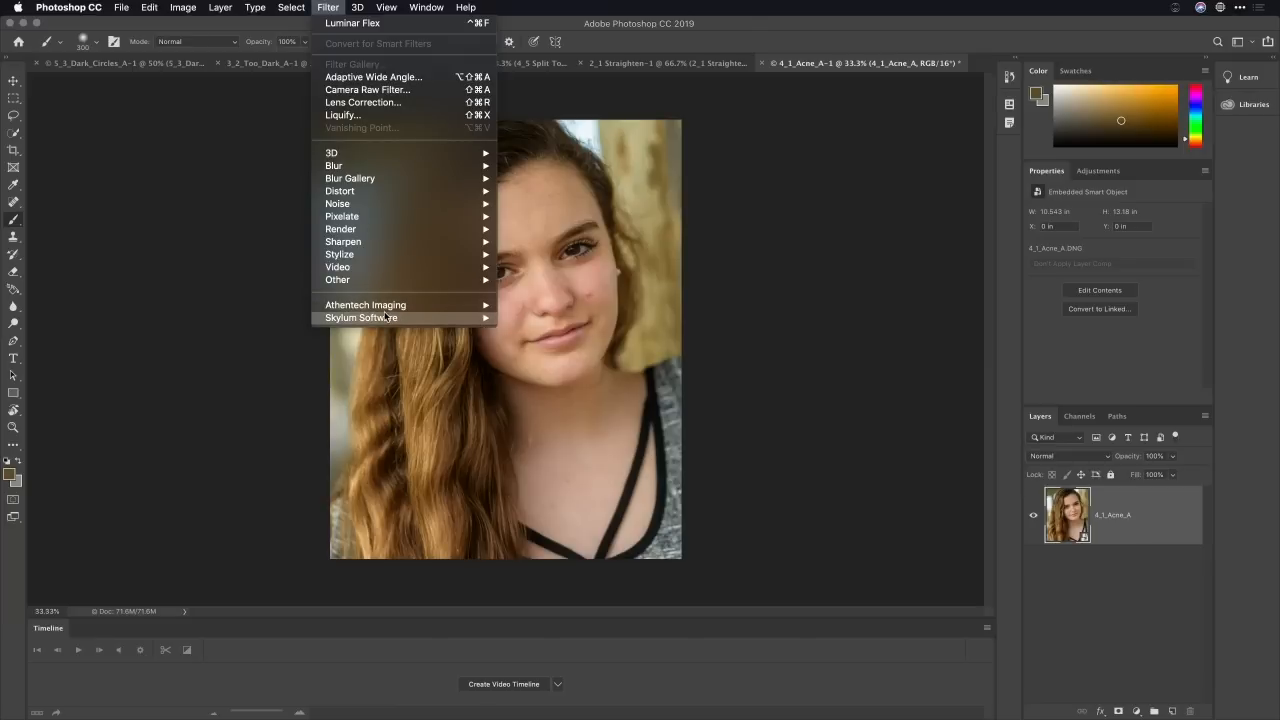
{"action": "mouse_move", "coordinate": [466, 322]}
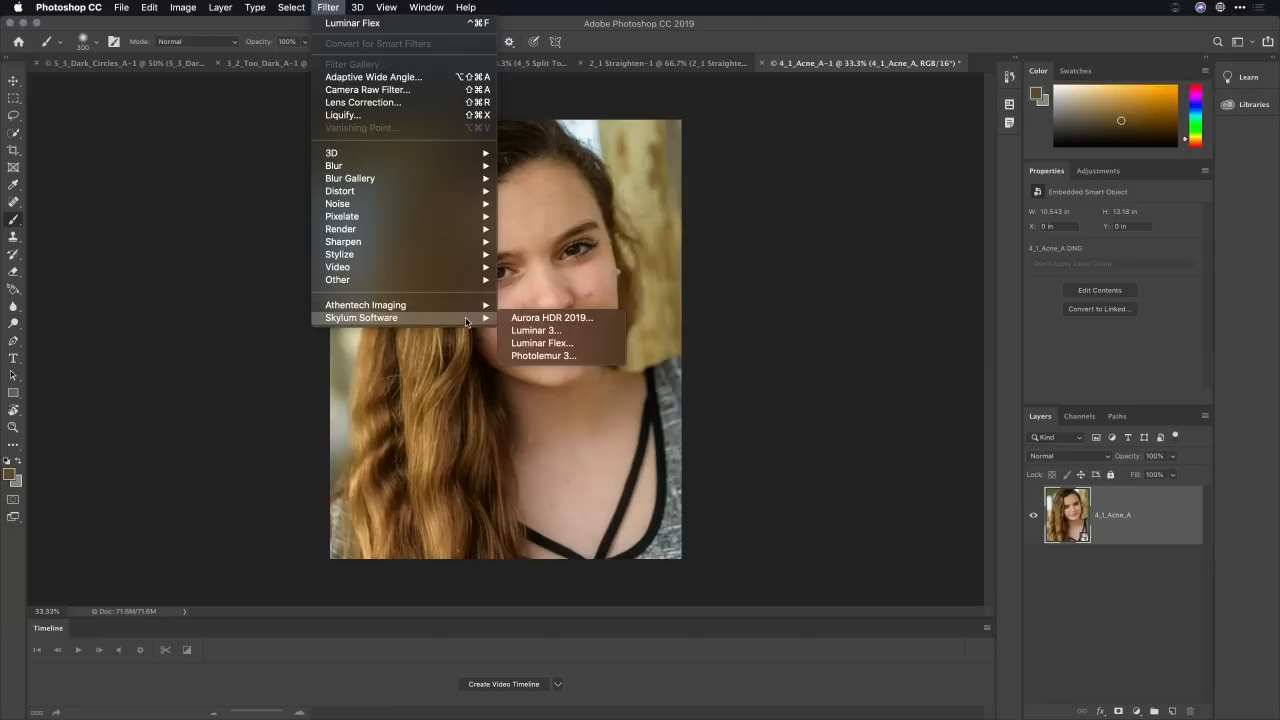
{"action": "left_click", "coordinate": [552, 342]}
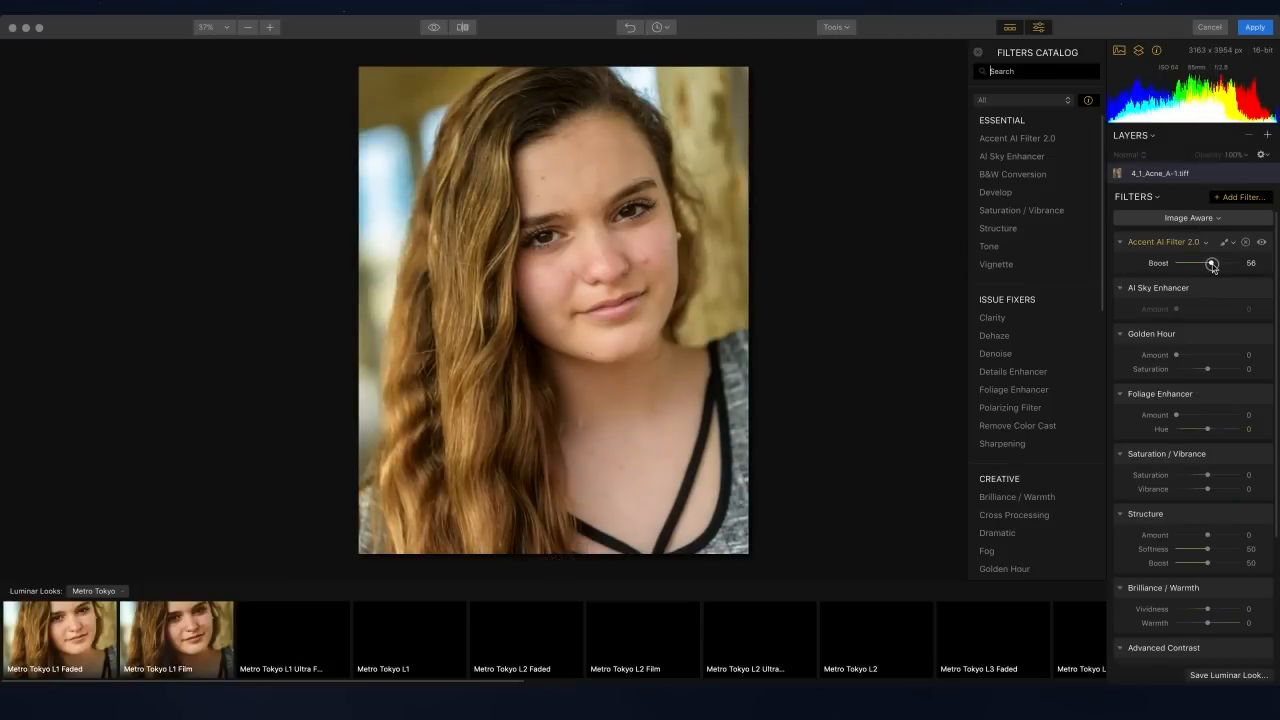
{"action": "left_click_drag", "start_coordinate": [1212, 265], "coordinate": [1218, 263]}
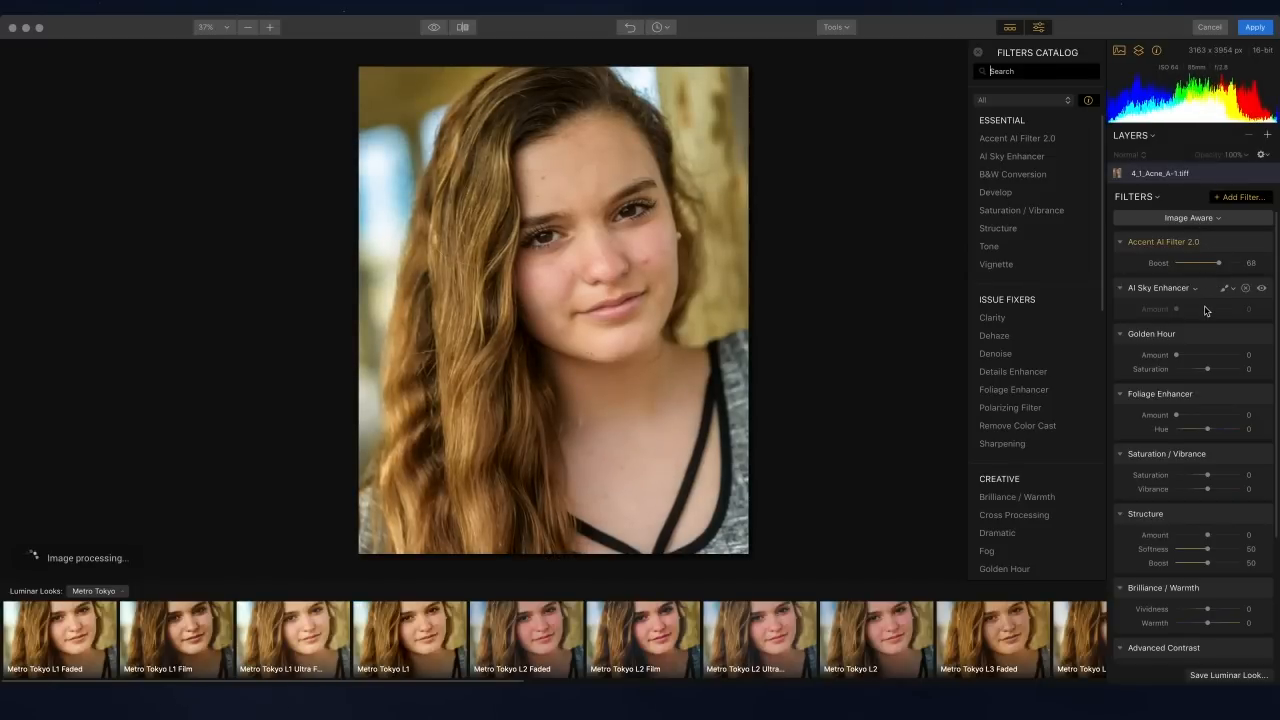
Step: Erase the blemishes on the forehead and cheek with the Erase tool
{"action": "left_click", "coordinate": [843, 28]}
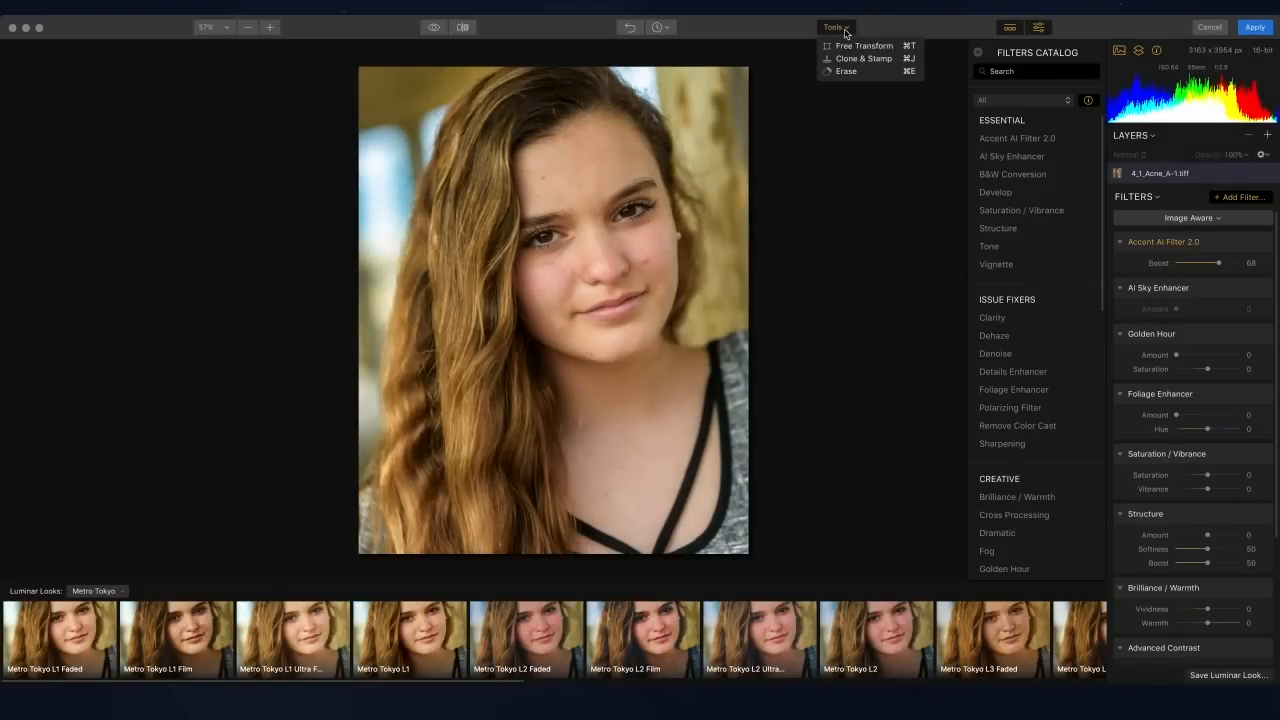
{"action": "left_click", "coordinate": [855, 58]}
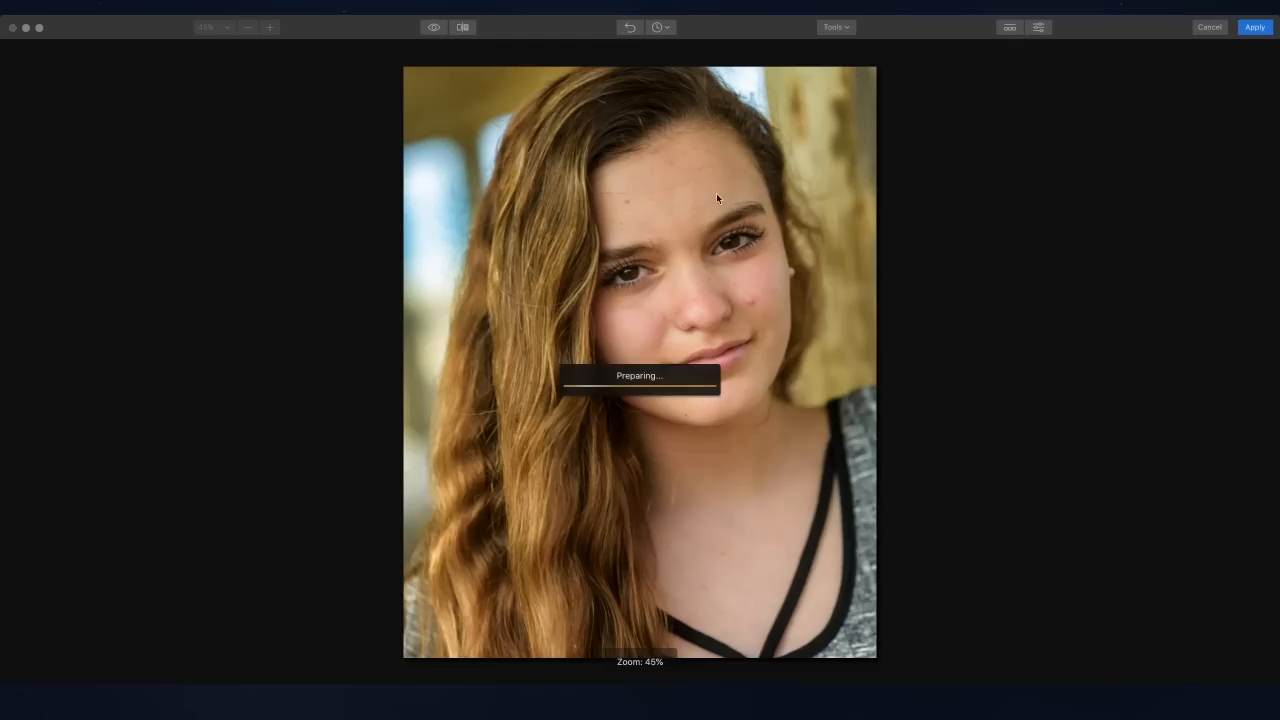
{"action": "left_click", "coordinate": [622, 224]}
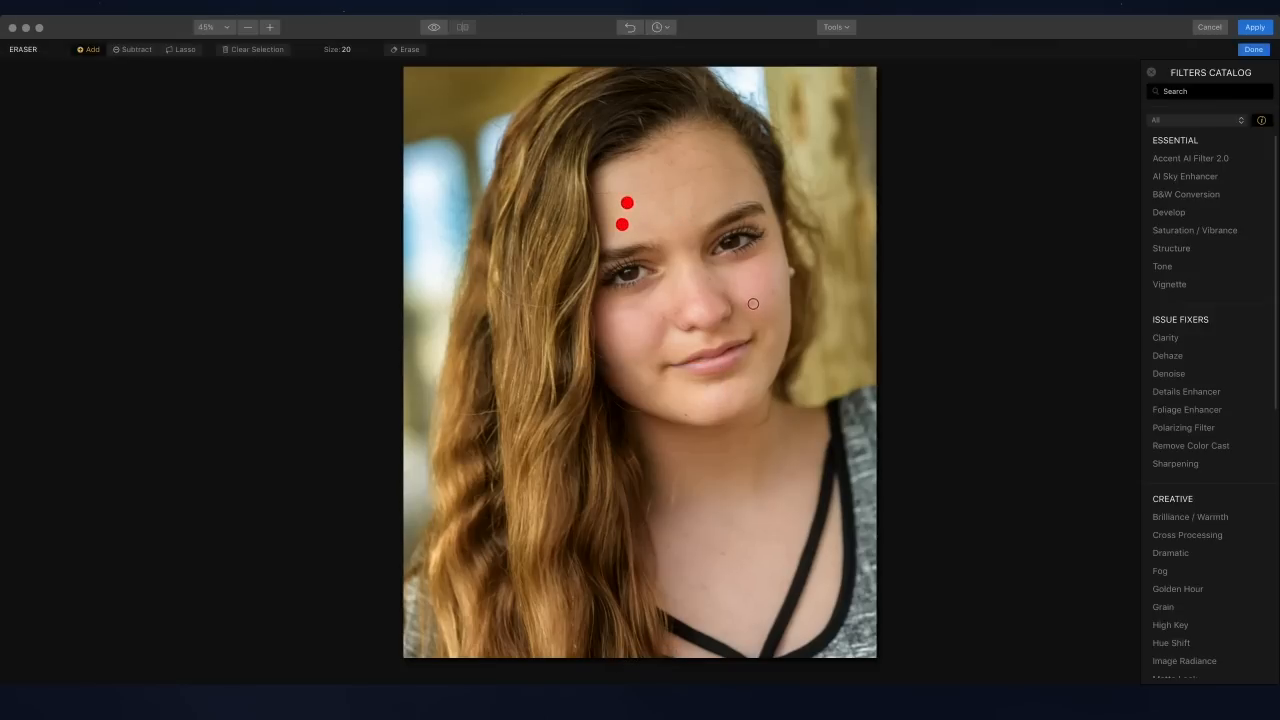
{"action": "left_click", "coordinate": [749, 304]}
{"action": "left_click", "coordinate": [671, 163]}
{"action": "left_click", "coordinate": [407, 50]}
{"action": "left_click", "coordinate": [1250, 53]}
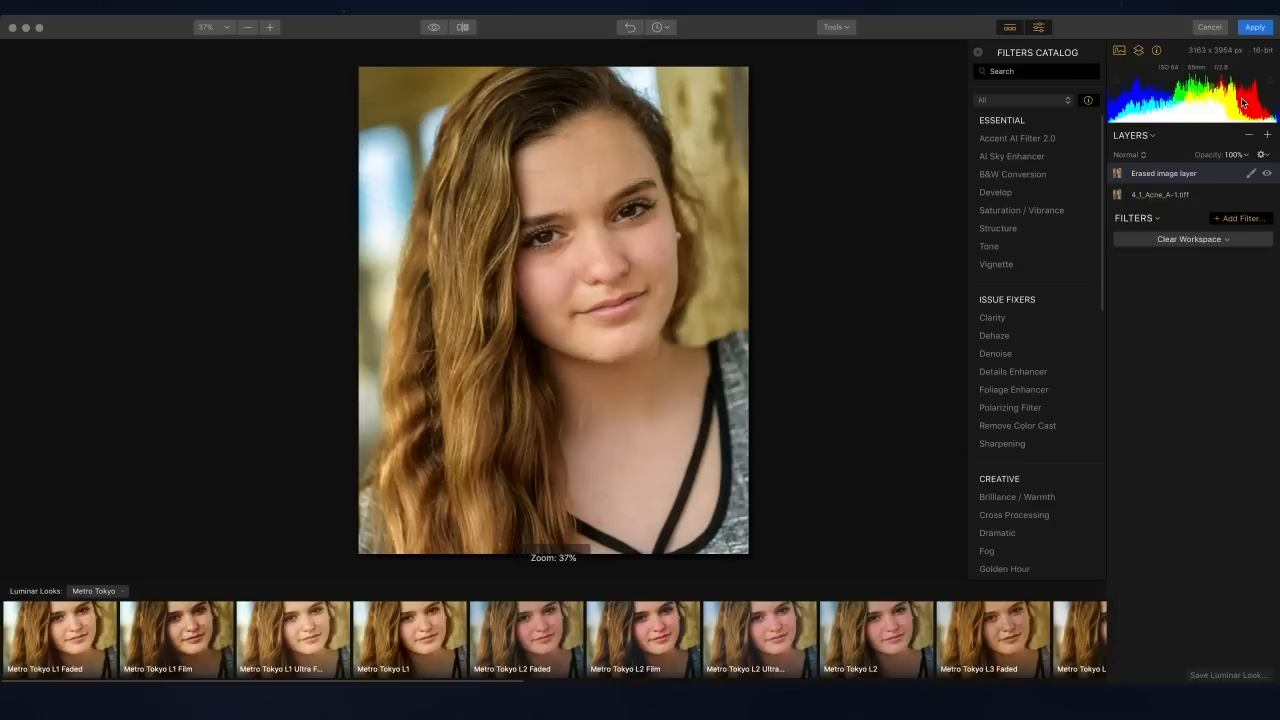
Step: Add a new adjustment layer and load the Stunning Portraits Luminar Looks collection from the Downloads folder
{"action": "left_click", "coordinate": [1266, 134]}
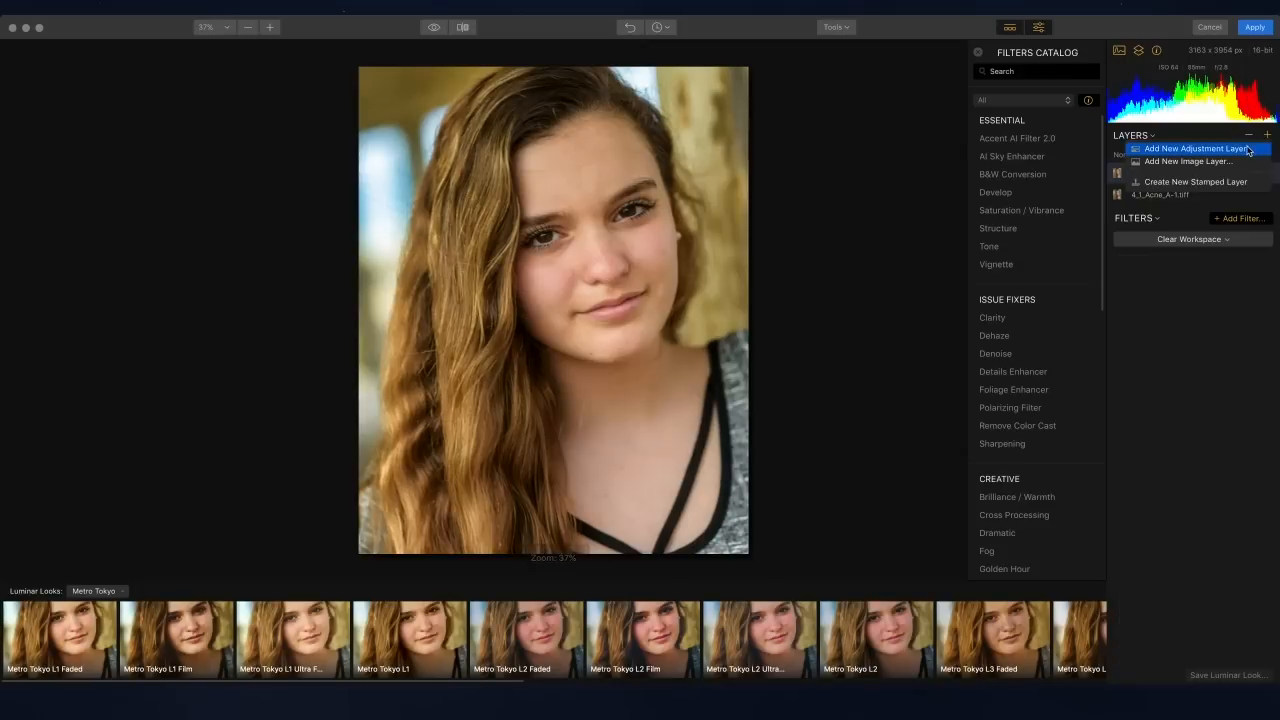
{"action": "left_click", "coordinate": [1248, 149]}
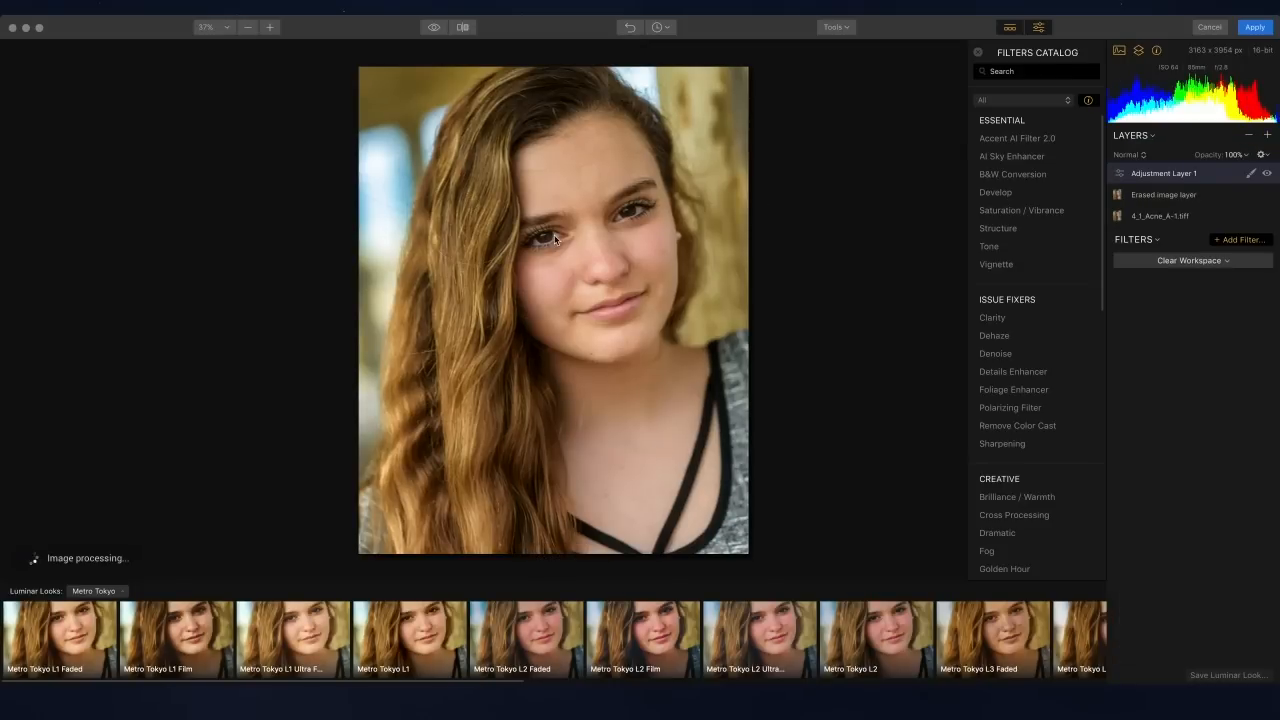
{"action": "left_click", "coordinate": [110, 7]}
{"action": "left_click", "coordinate": [107, 7]}
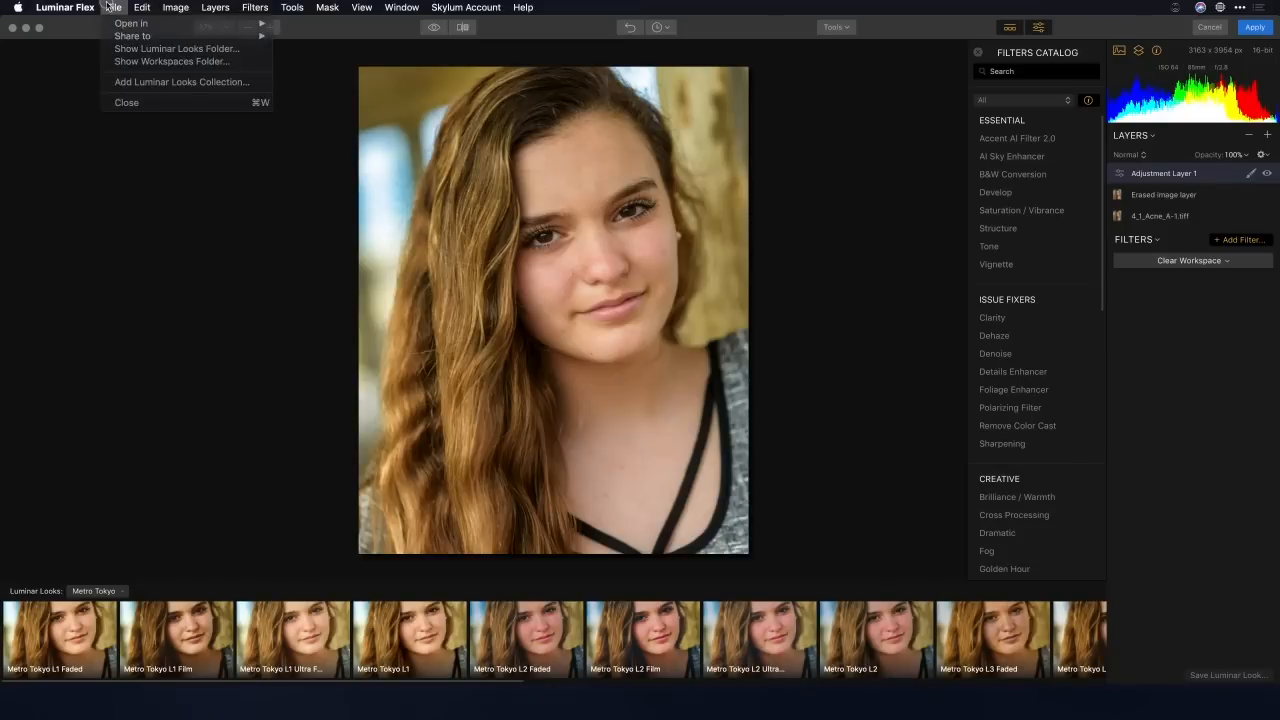
{"action": "left_click", "coordinate": [104, 594]}
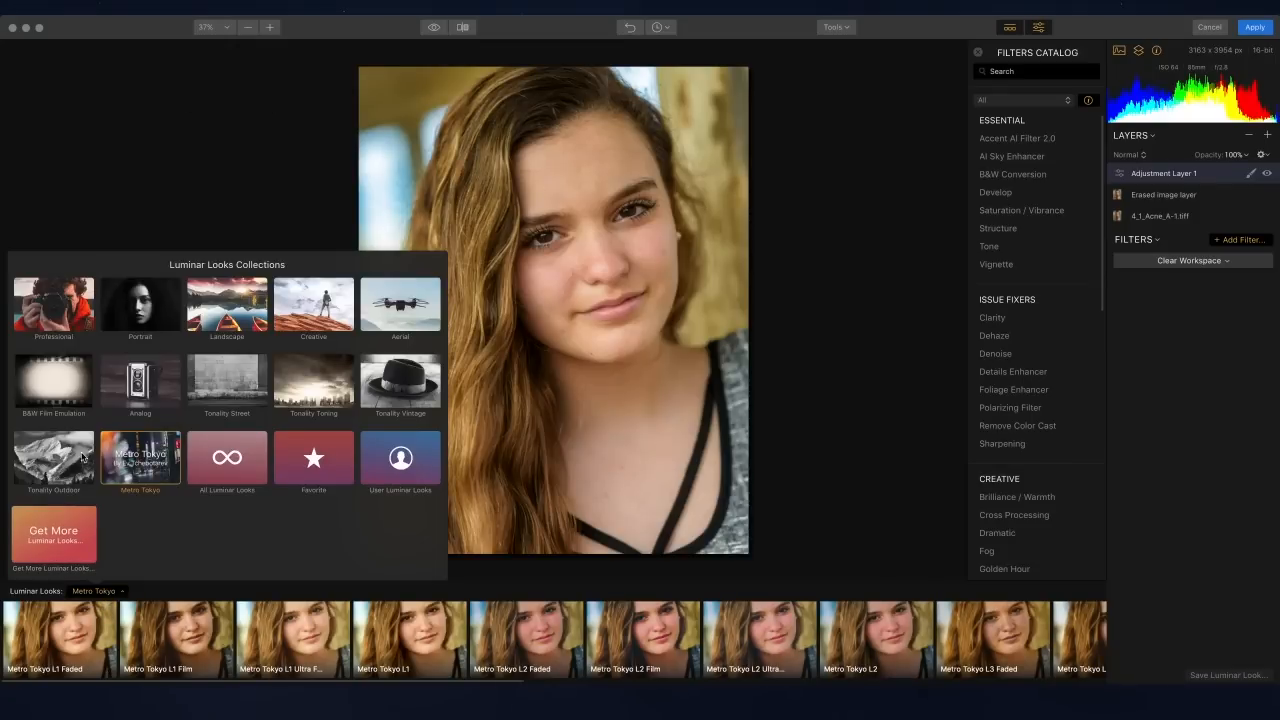
{"action": "left_click", "coordinate": [117, 7]}
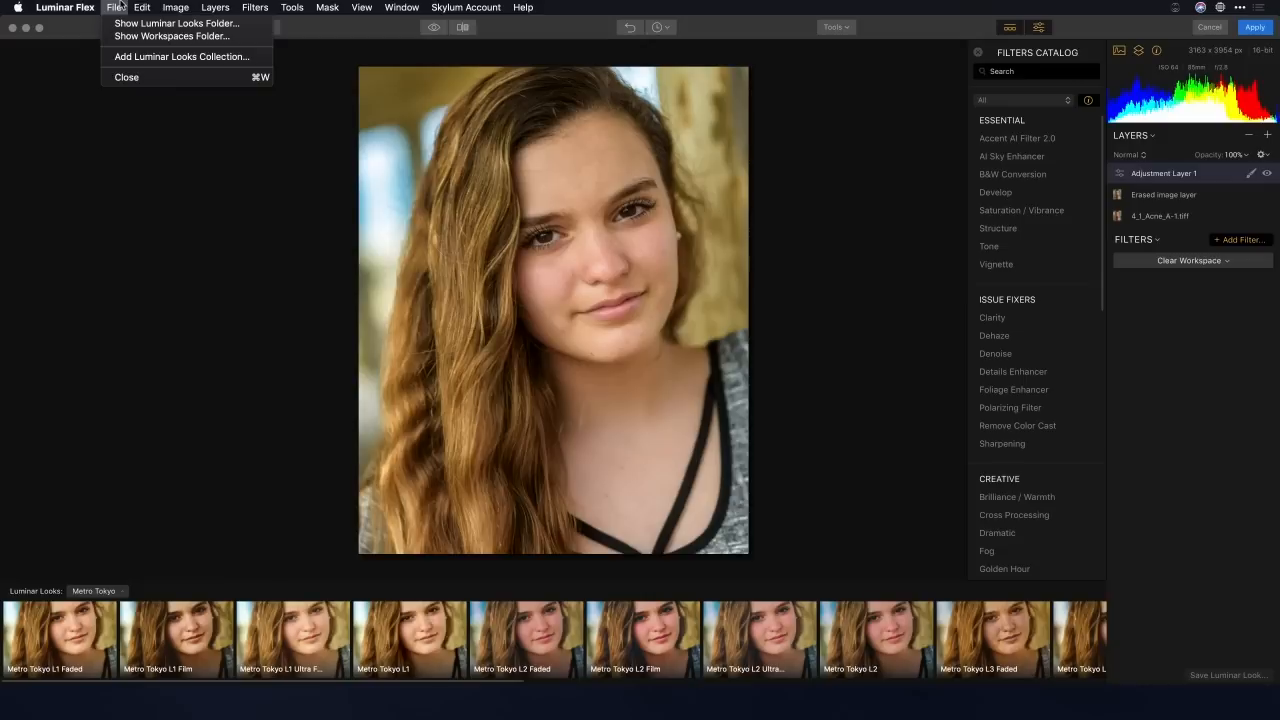
{"action": "left_click", "coordinate": [127, 56]}
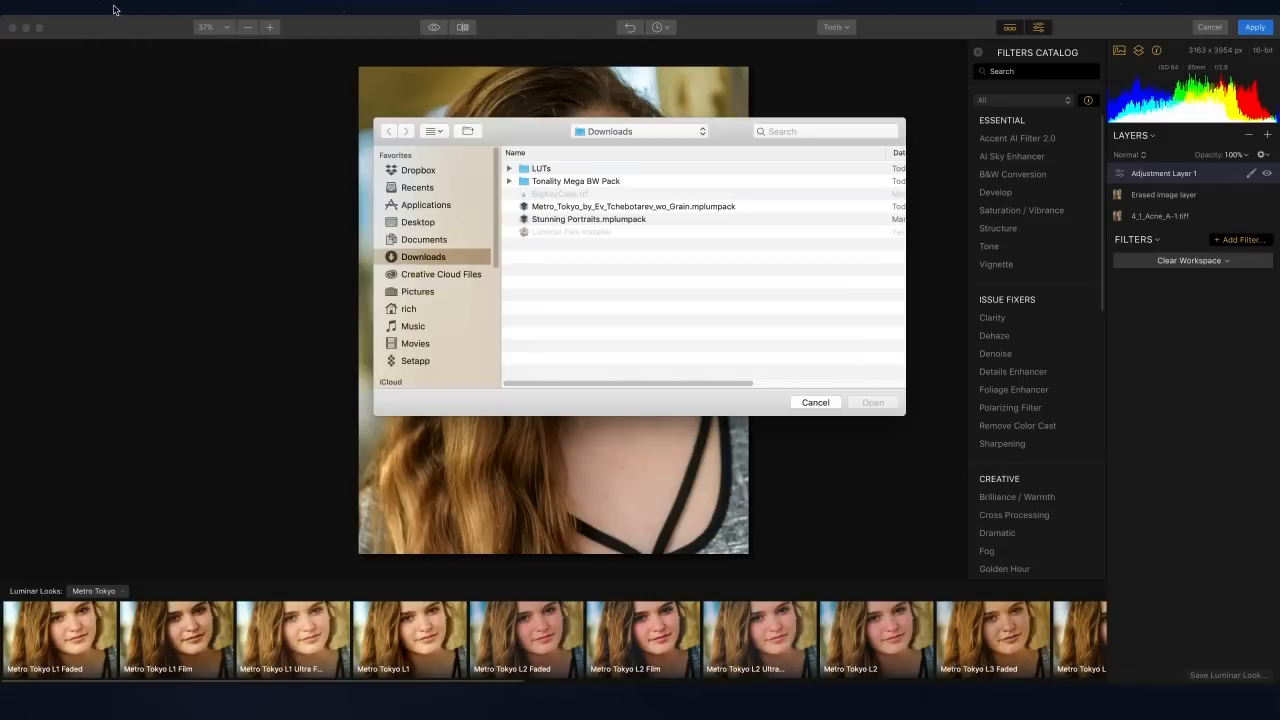
{"action": "left_click", "coordinate": [563, 220]}
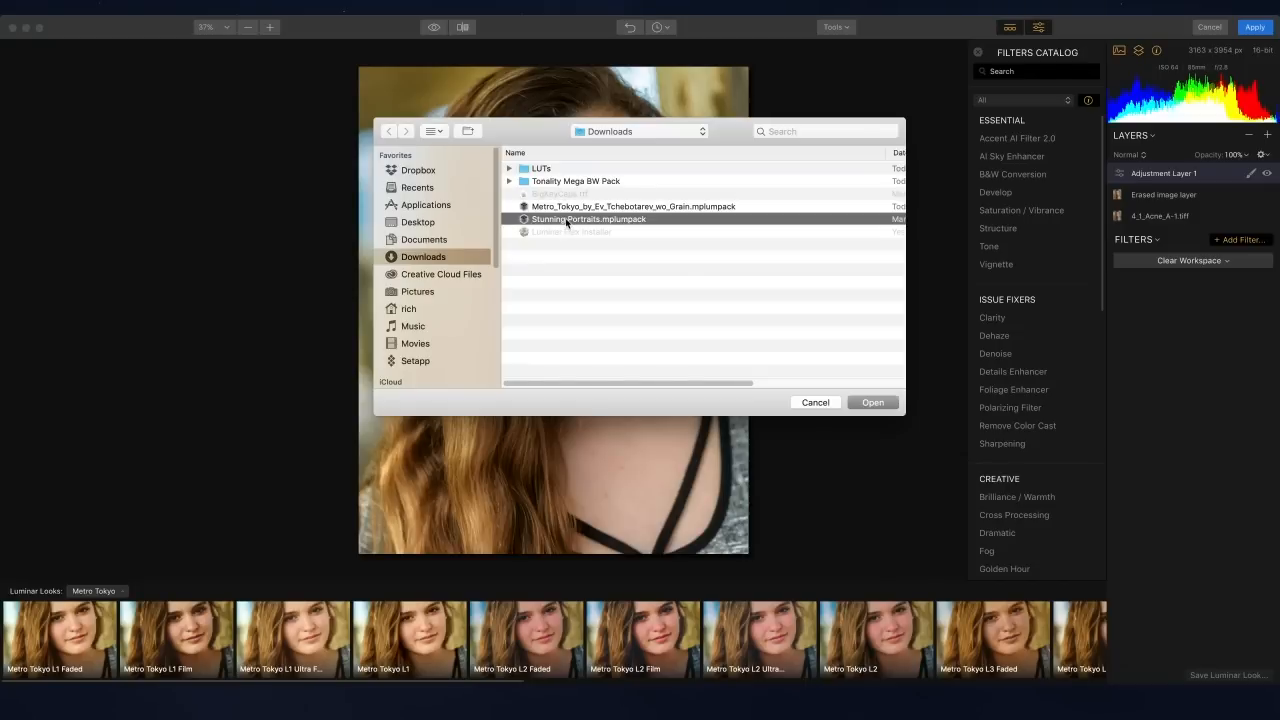
{"action": "left_click", "coordinate": [878, 406]}
{"action": "left_click", "coordinate": [738, 249]}
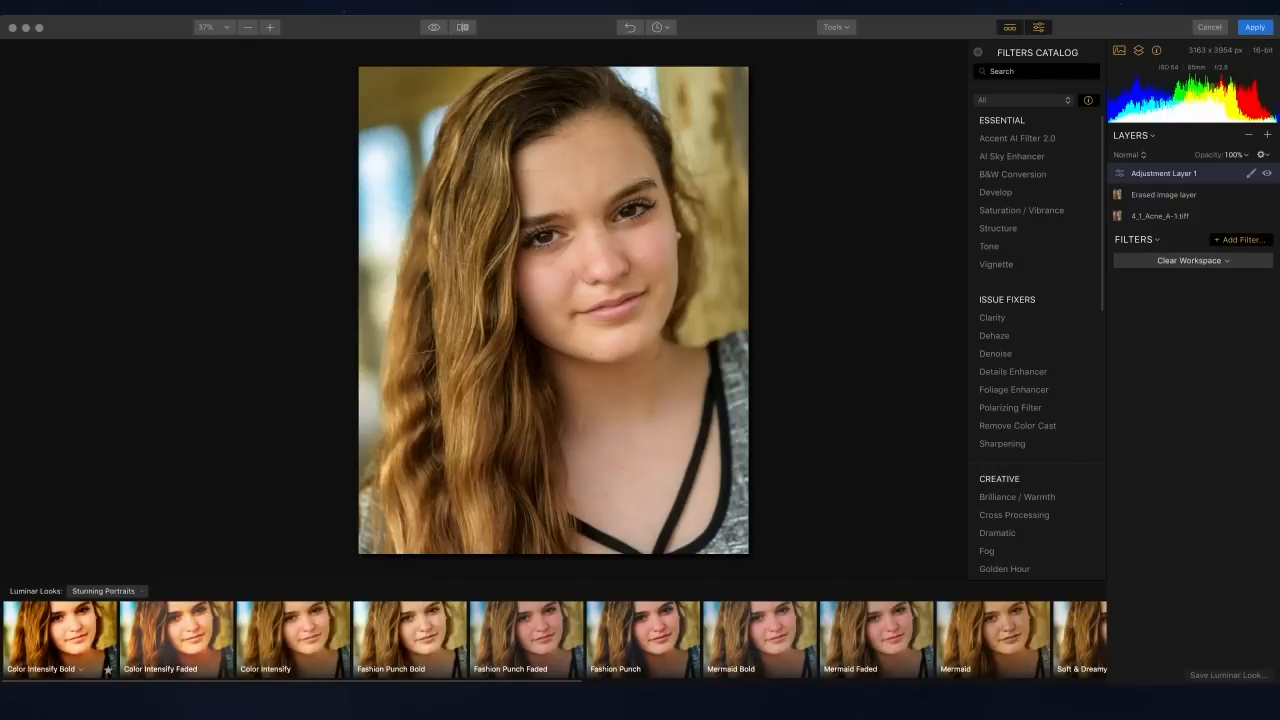
Step: Try the Color Intensify, Fashion Punch and Mermaid Bold looks from the Stunning Portraits collection on Adjustment Layer 1
{"action": "left_click", "coordinate": [60, 644]}
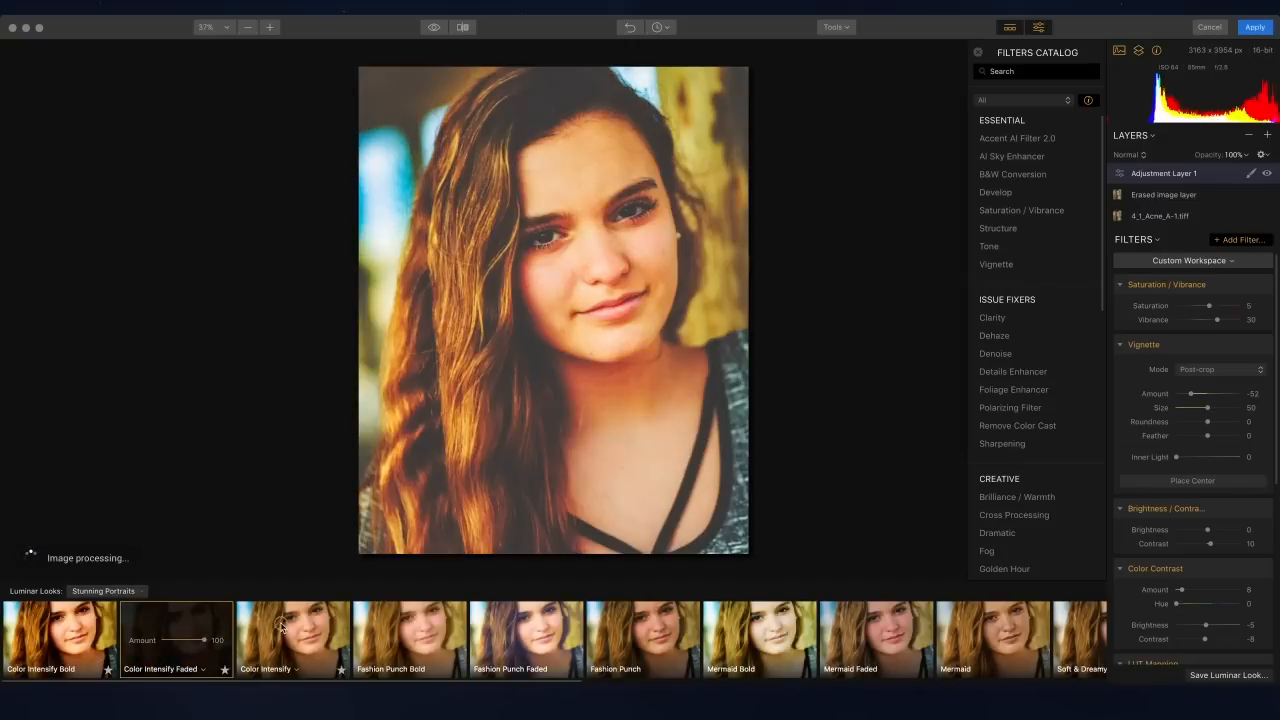
{"action": "left_click", "coordinate": [311, 628]}
{"action": "left_click", "coordinate": [405, 628]}
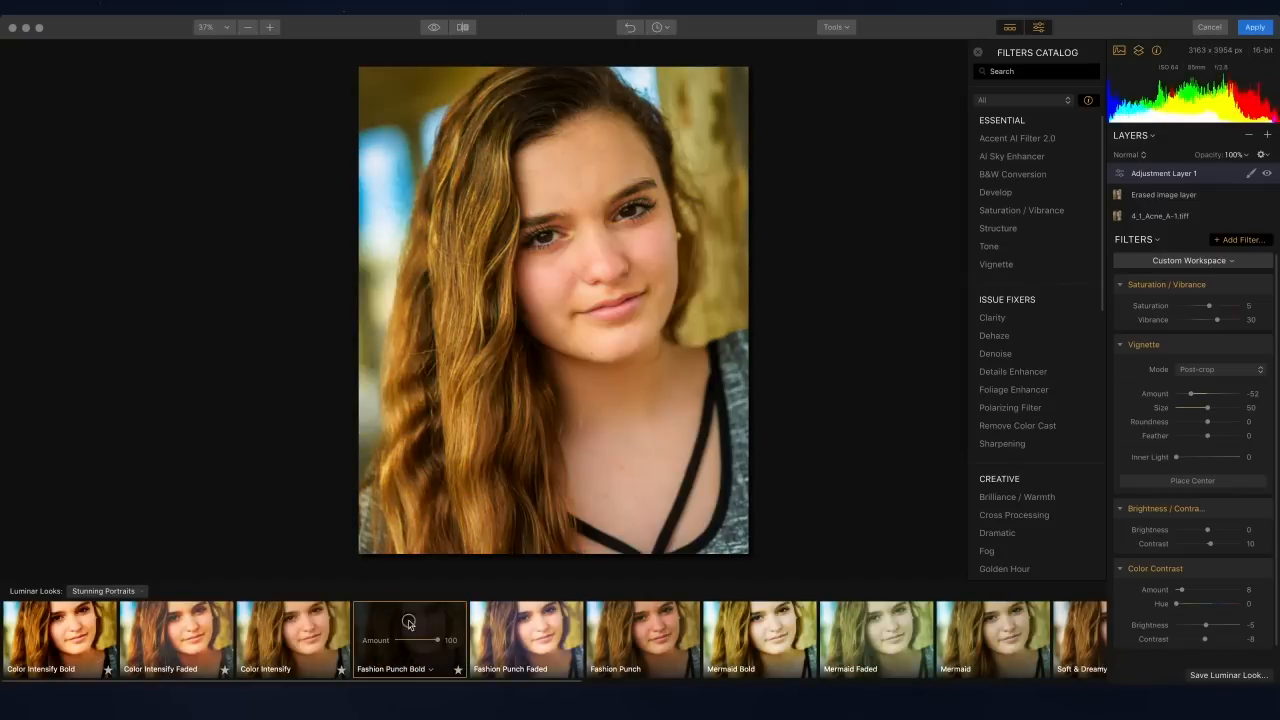
{"action": "left_click", "coordinate": [551, 630]}
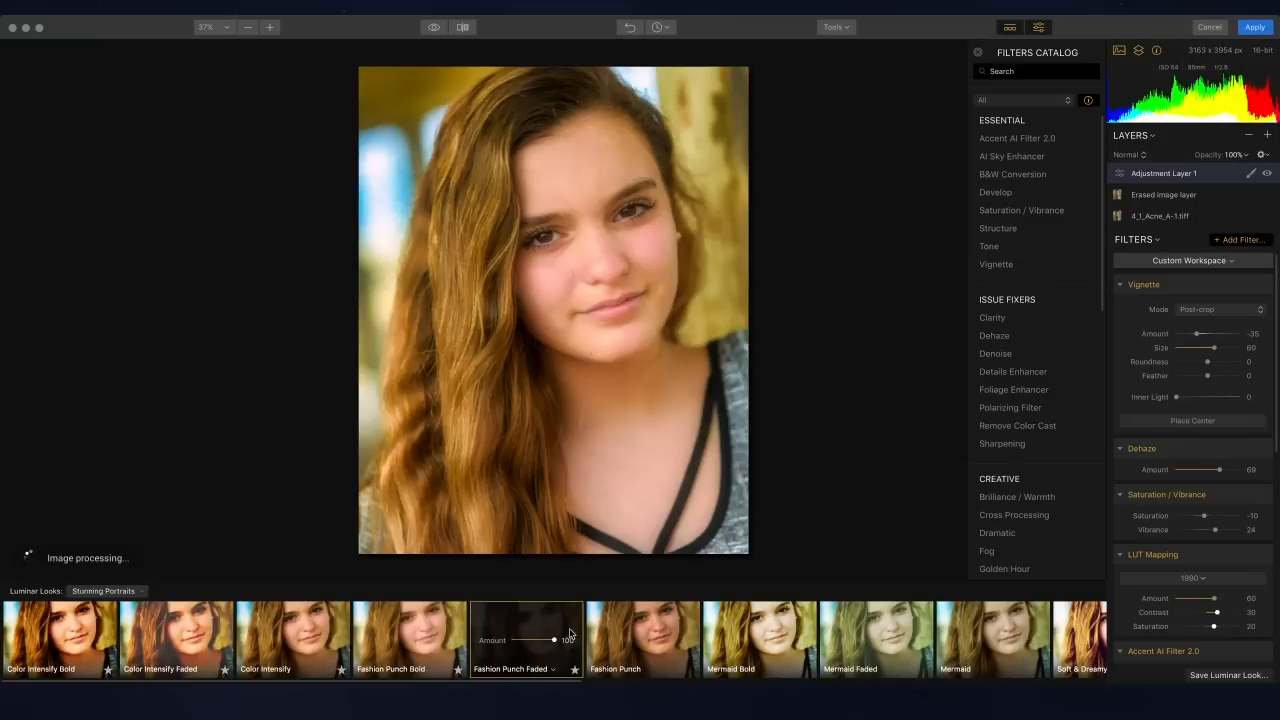
{"action": "left_click", "coordinate": [631, 632]}
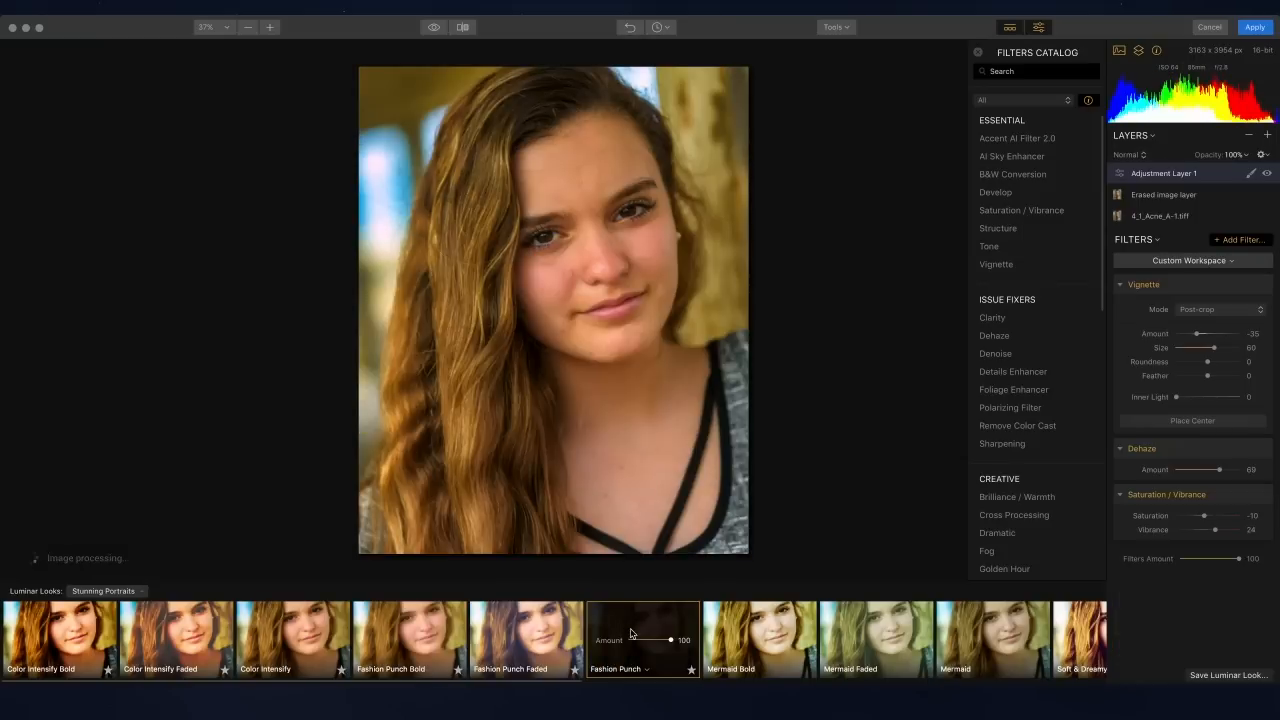
{"action": "left_click", "coordinate": [714, 632]}
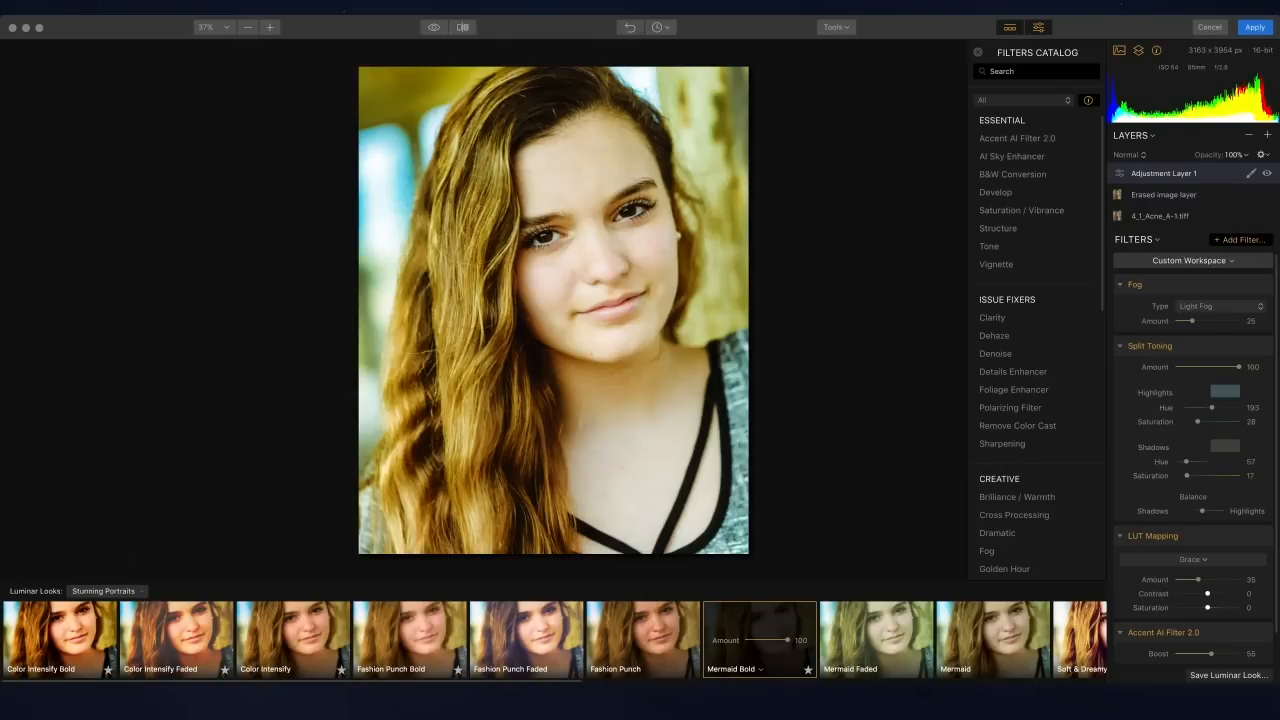
Step: Try Soft & Dreamy and That Glow Bold, settle on the That Glow look for Adjustment Layer 1, and compare the portrait without that layer
{"action": "left_click_drag", "start_coordinate": [449, 680], "coordinate": [834, 678]}
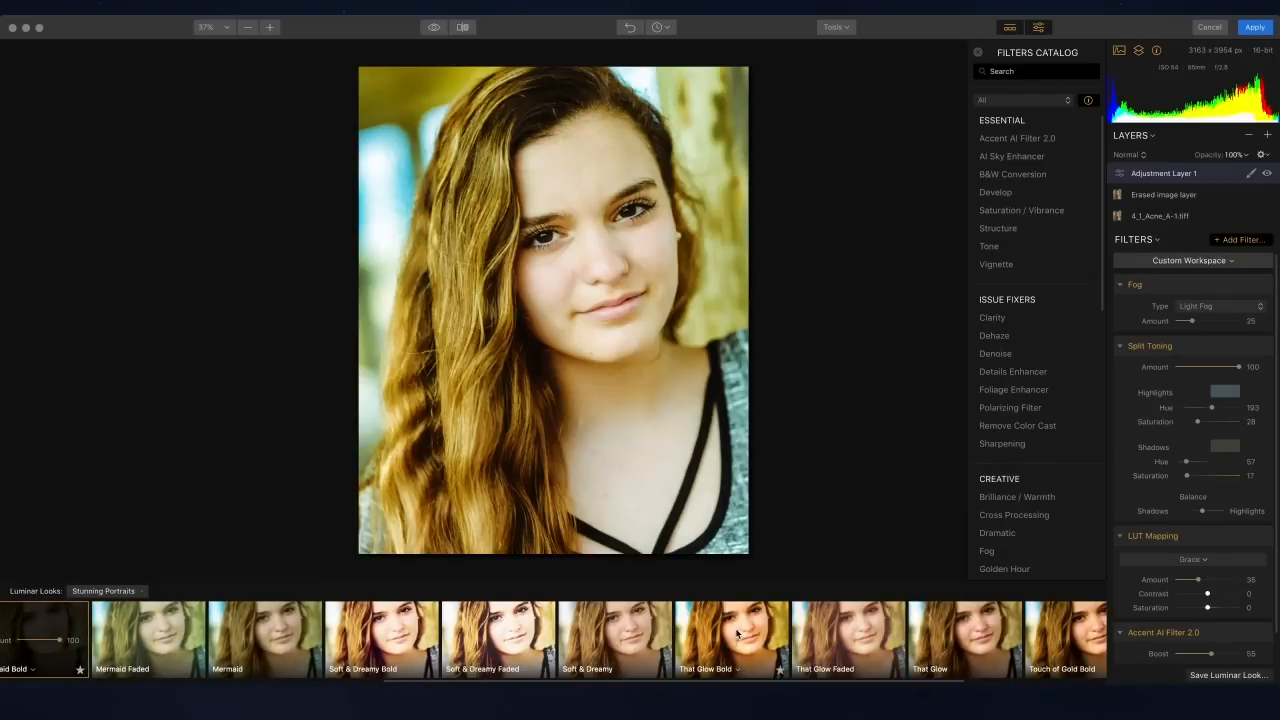
{"action": "left_click", "coordinate": [654, 631]}
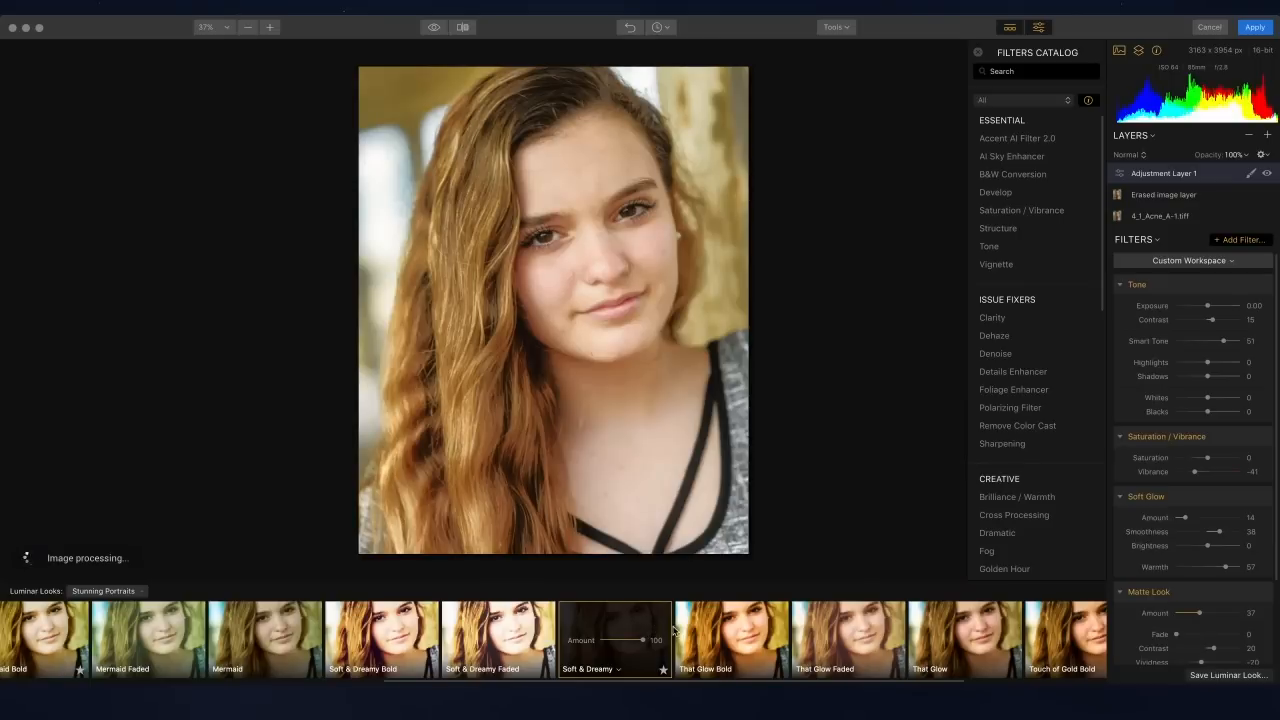
{"action": "left_click", "coordinate": [712, 632]}
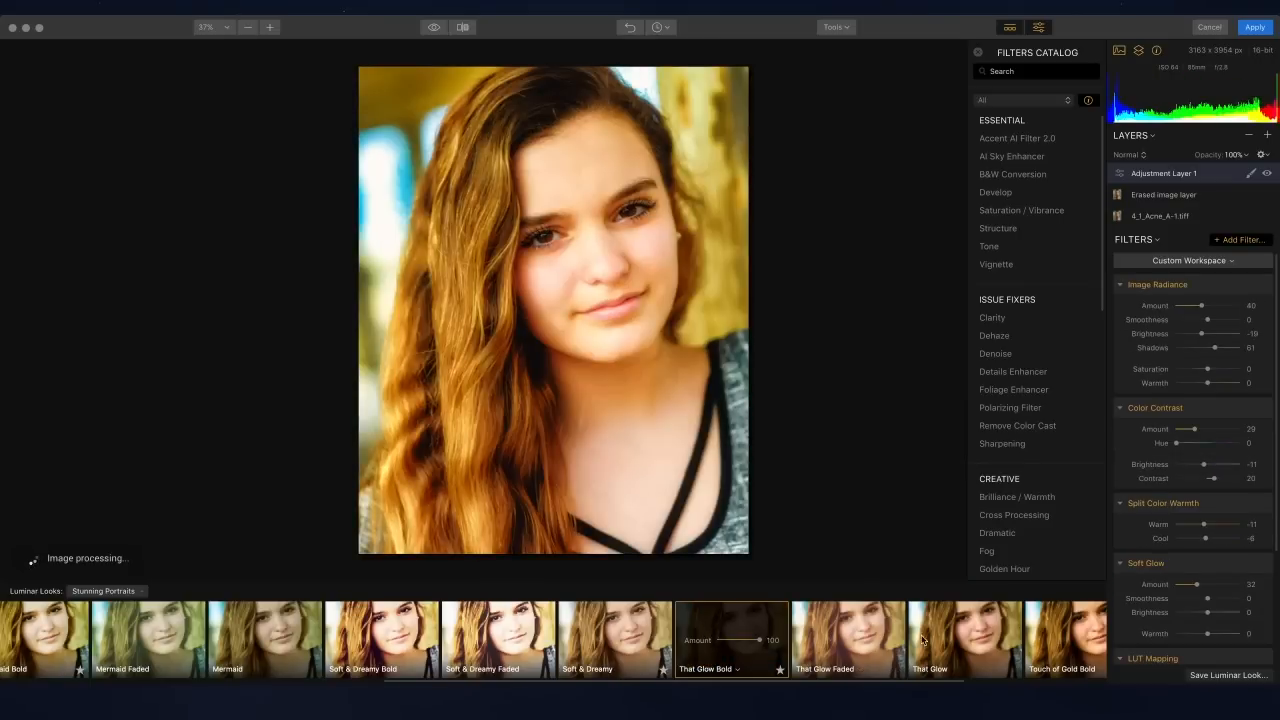
{"action": "left_click", "coordinate": [922, 640]}
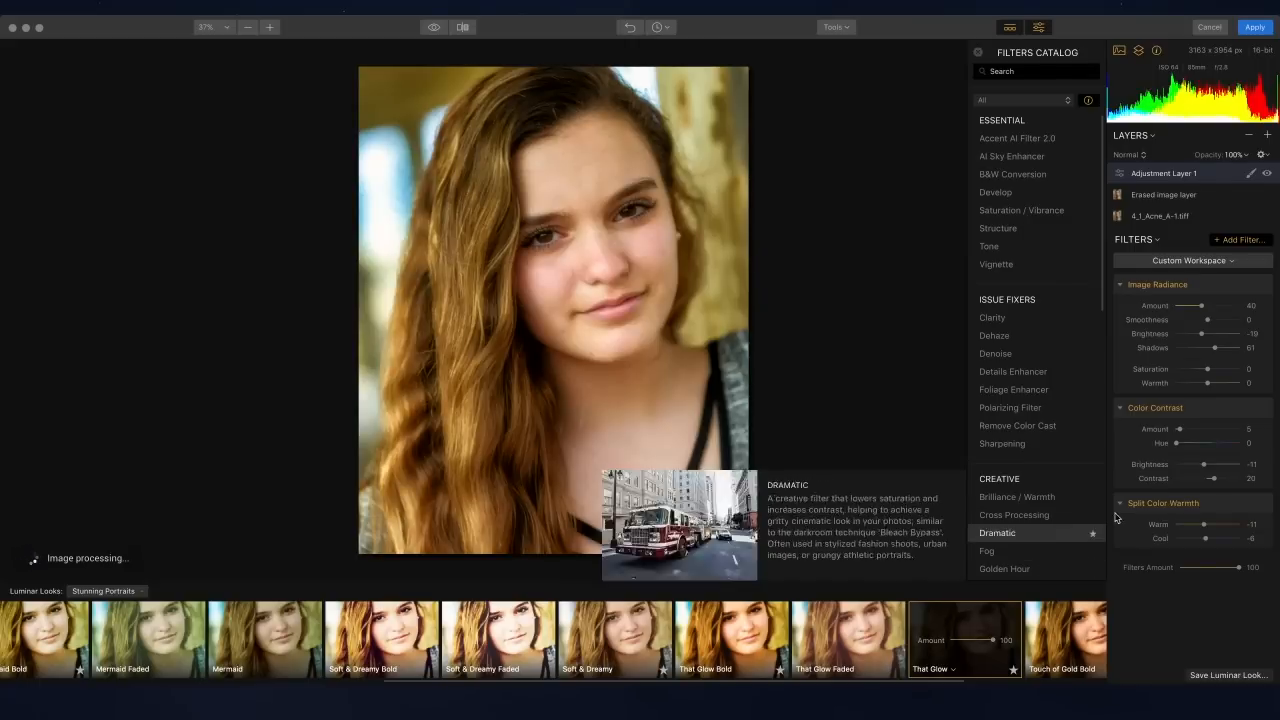
{"action": "left_click", "coordinate": [1264, 174]}
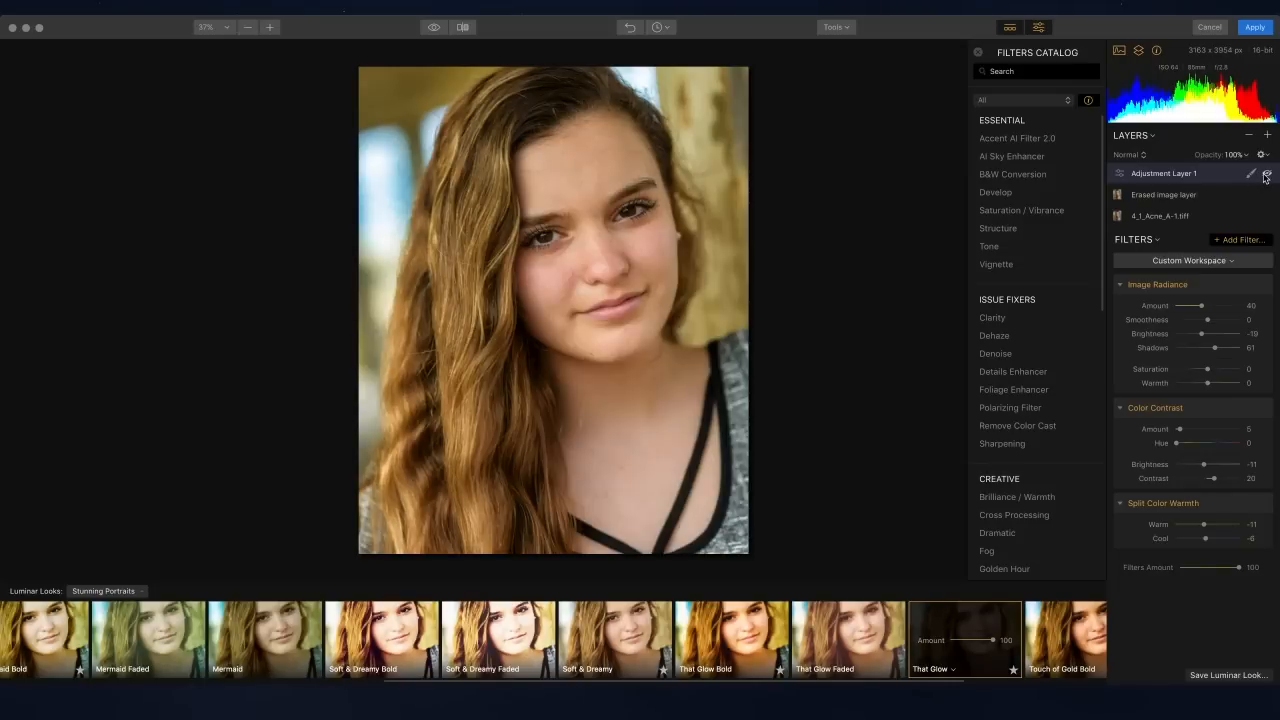
{"action": "left_click", "coordinate": [1266, 175]}
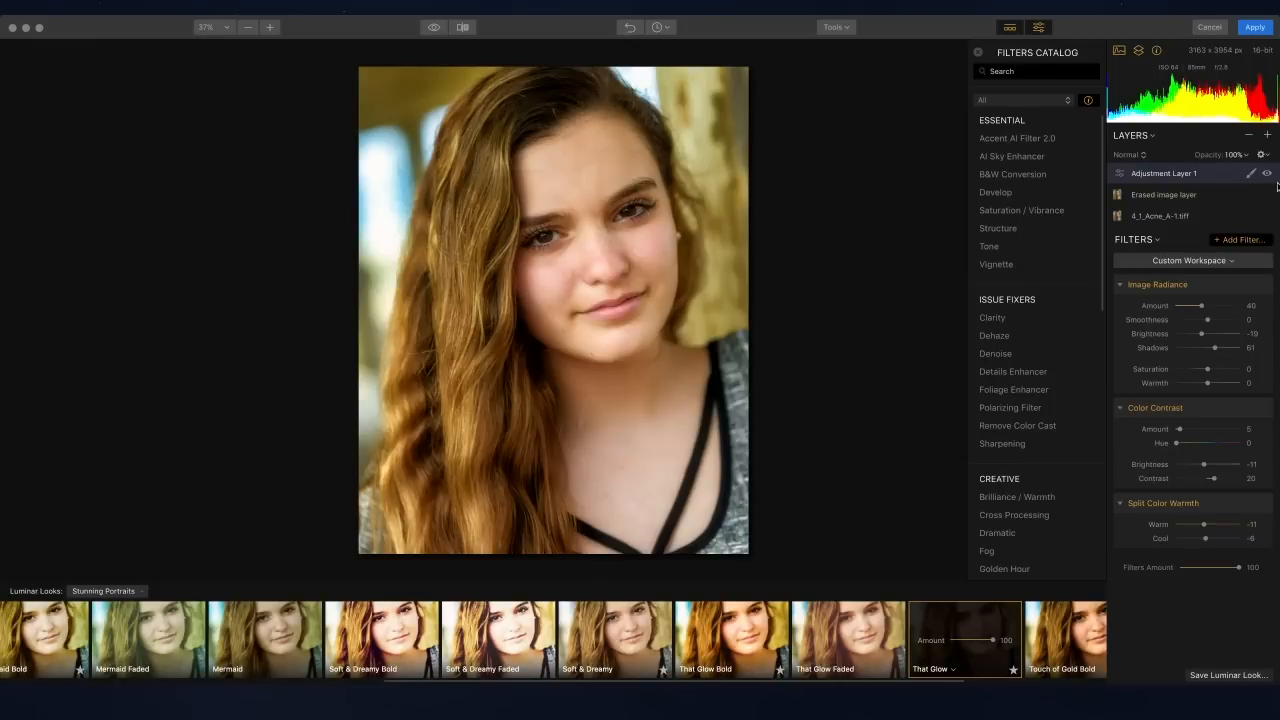
Step: Add a second adjustment layer, try the Touch of Gold and That Glow Bold looks, and settle on That Glow
{"action": "left_click", "coordinate": [1267, 135]}
{"action": "left_click", "coordinate": [1258, 149]}
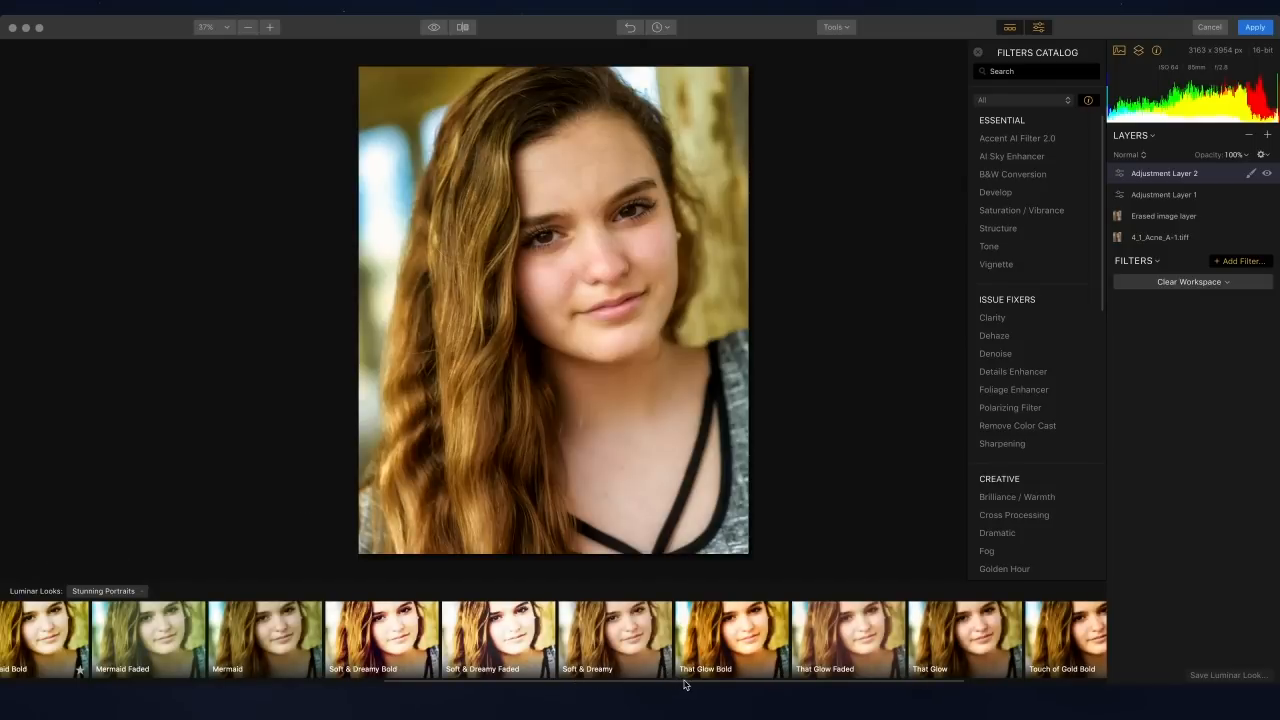
{"action": "left_click_drag", "start_coordinate": [694, 684], "coordinate": [840, 686]}
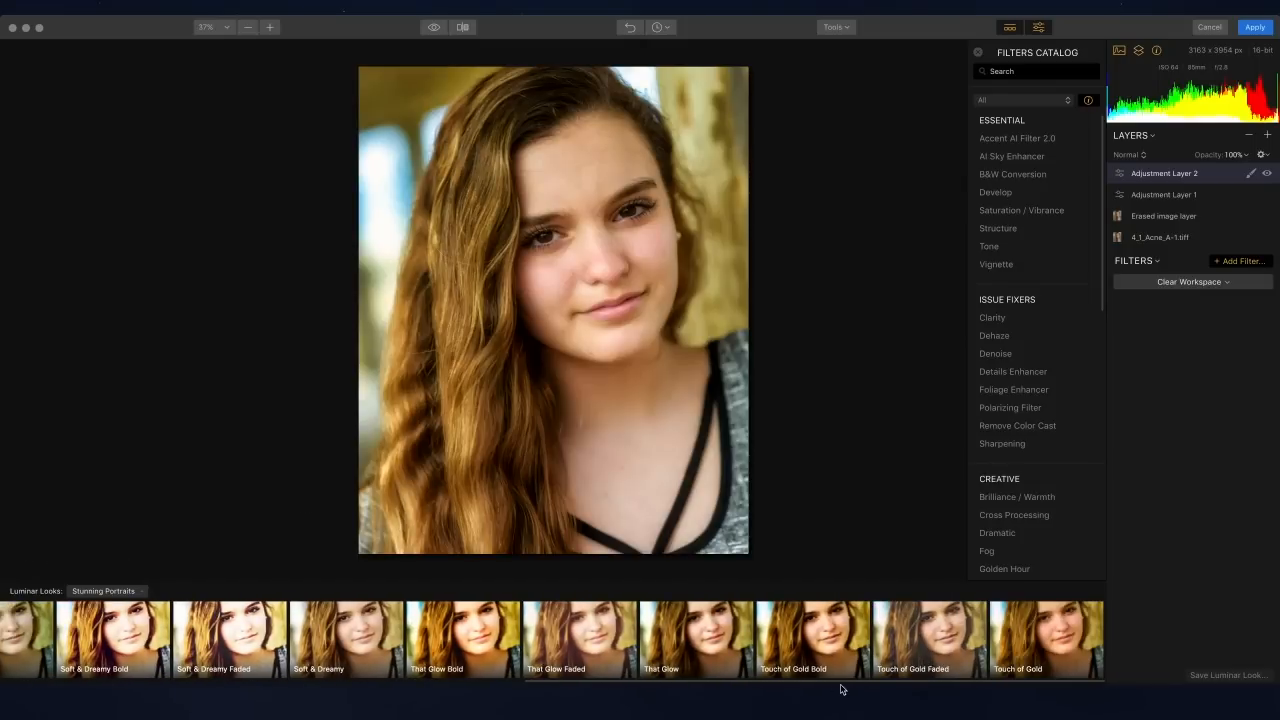
{"action": "left_click", "coordinate": [1019, 617]}
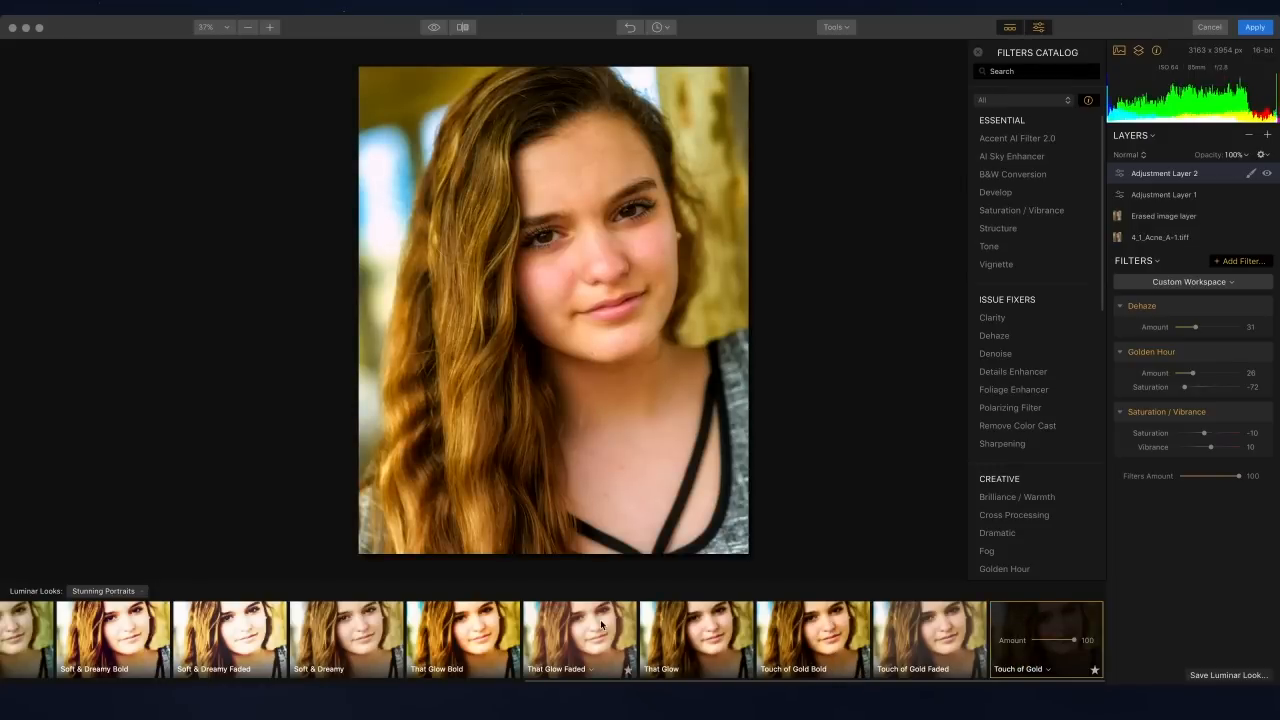
{"action": "left_click", "coordinate": [479, 632]}
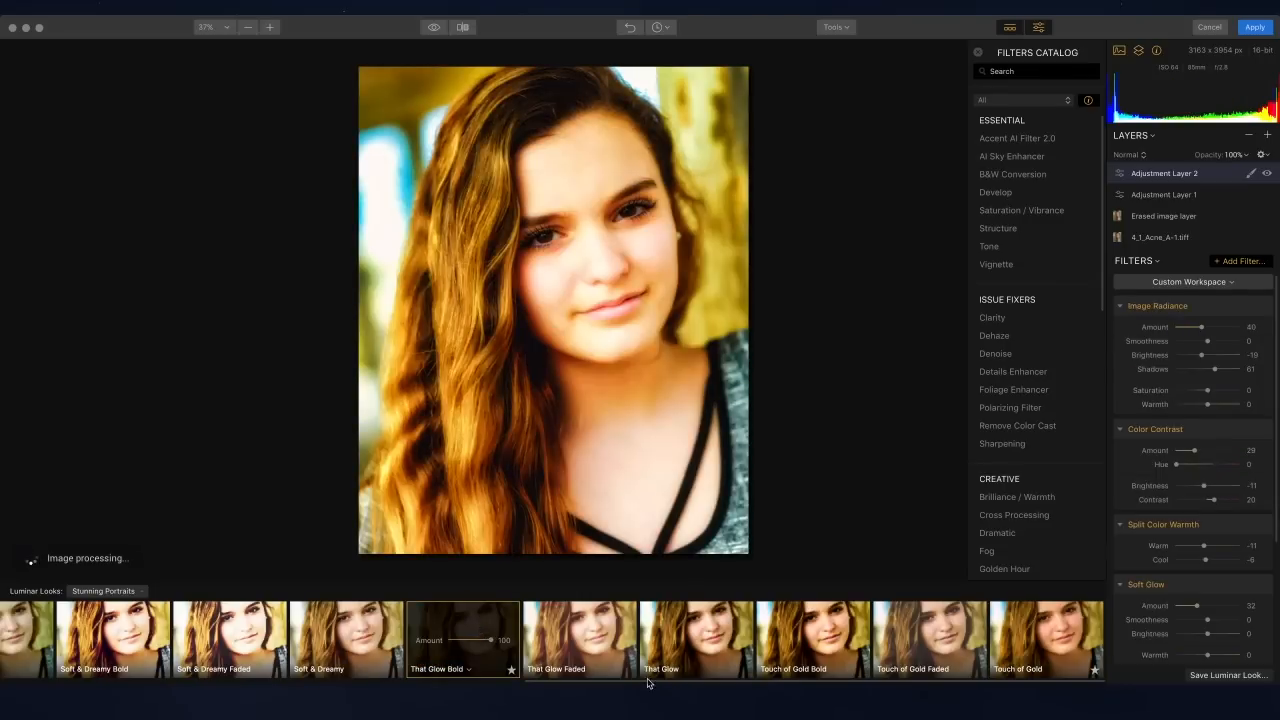
{"action": "left_click", "coordinate": [712, 645]}
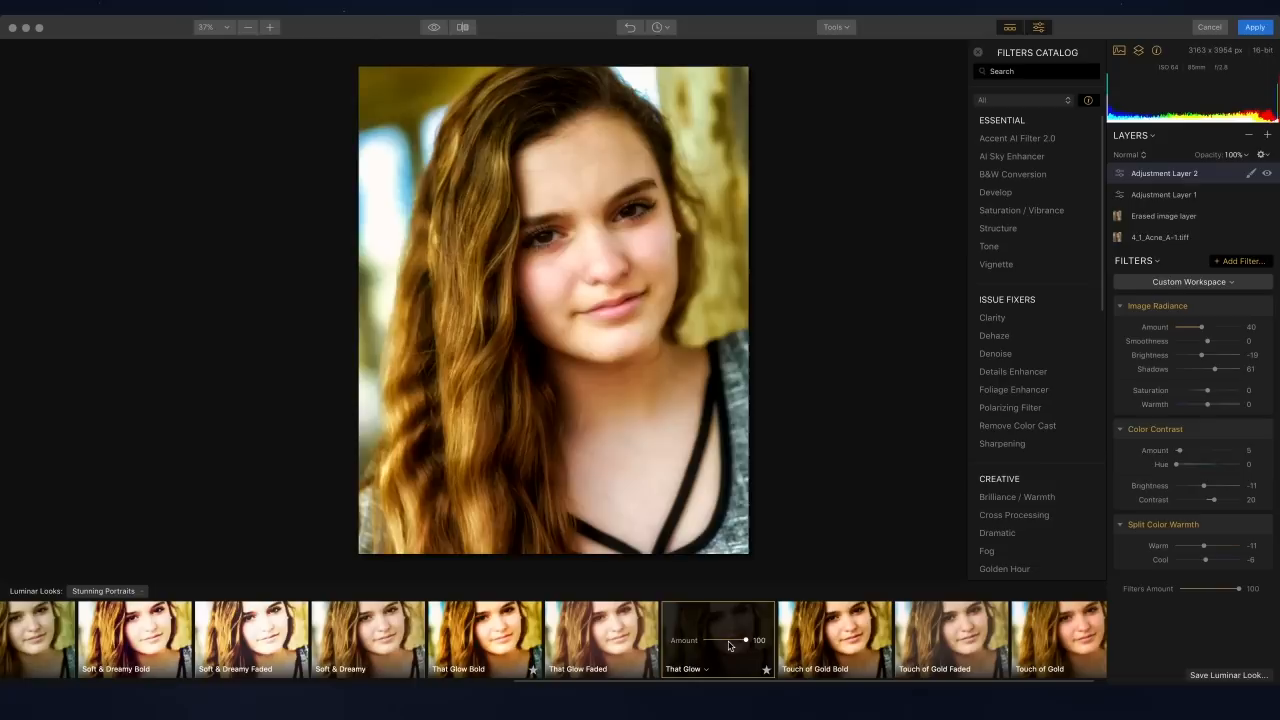
Step: Lower the opacity of Adjustment Layer 2 to 58% and compare the portrait with its original version
{"action": "left_click", "coordinate": [1238, 155]}
{"action": "left_click_drag", "start_coordinate": [1238, 170], "coordinate": [1213, 172]}
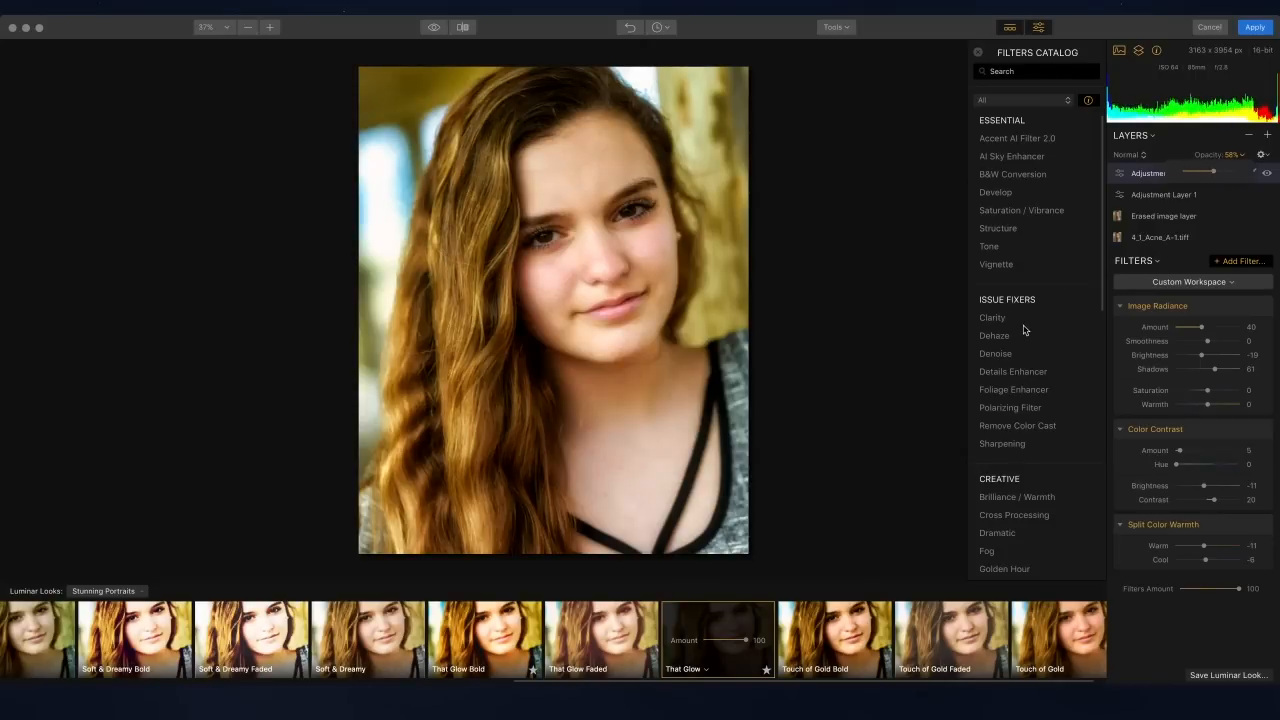
{"action": "left_click", "coordinate": [434, 29]}
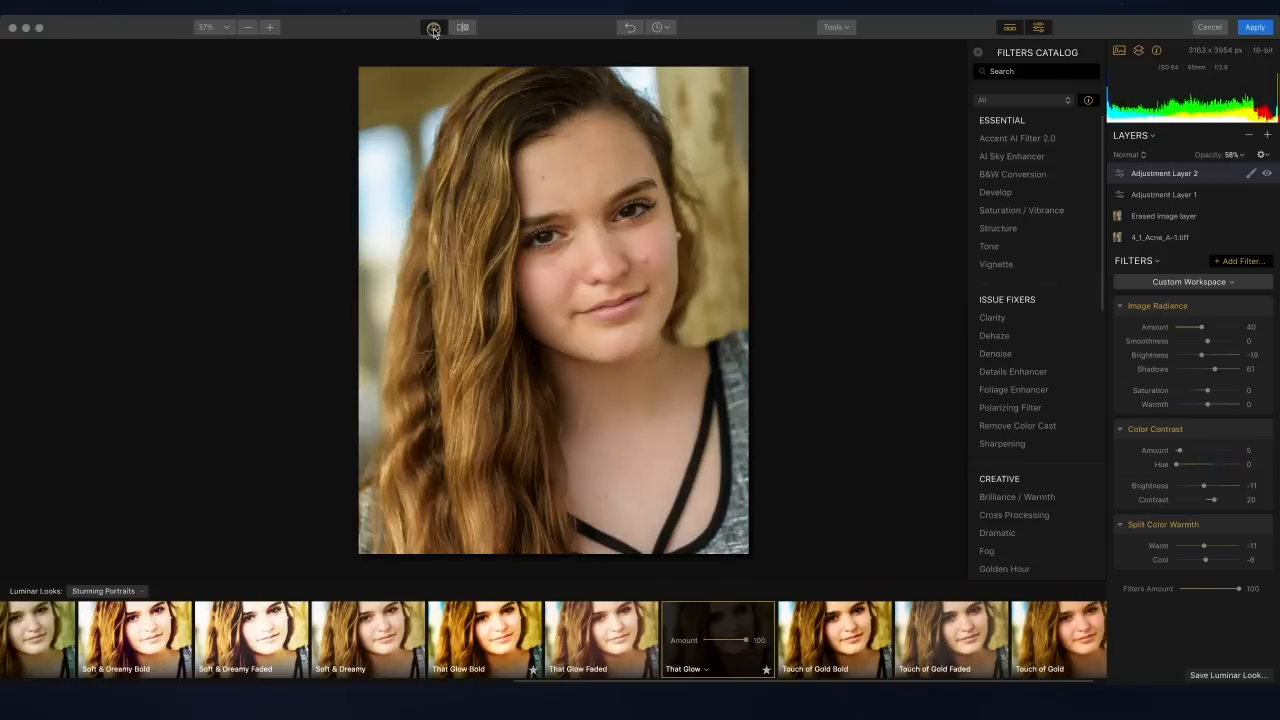
{"action": "left_click", "coordinate": [434, 29]}
{"action": "left_click", "coordinate": [434, 29]}
{"action": "left_click", "coordinate": [434, 29]}
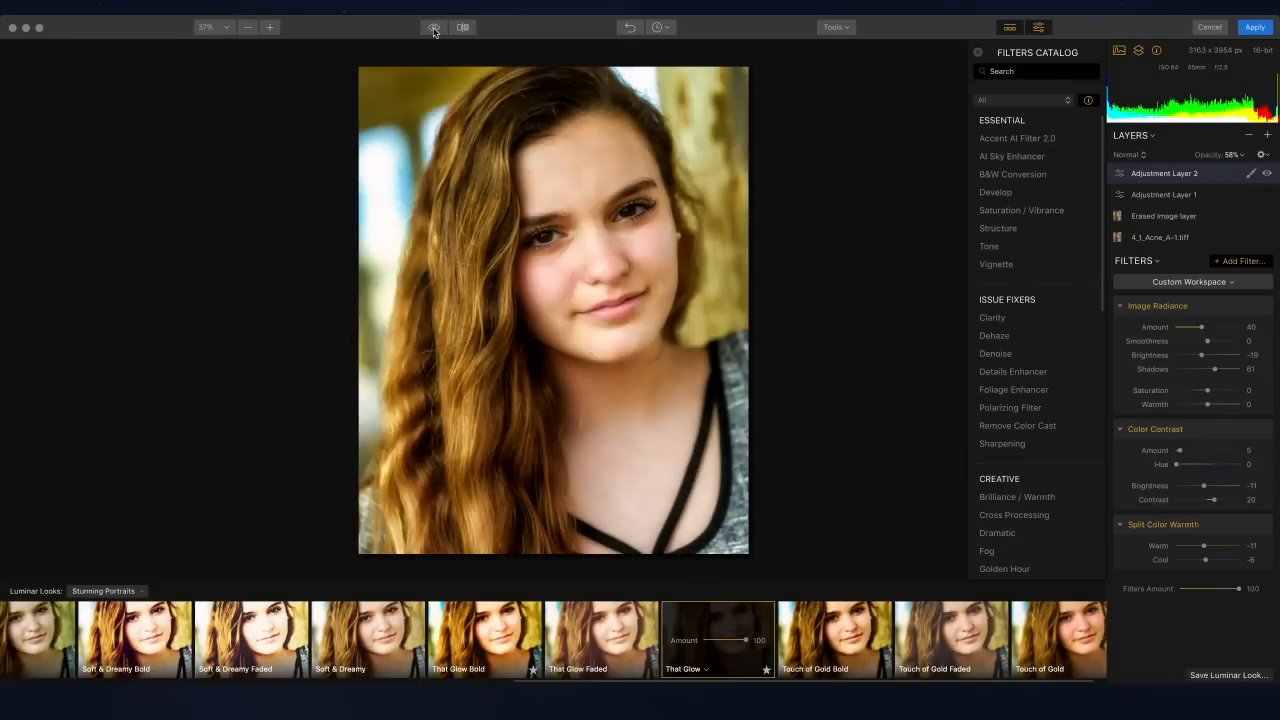
Step: Apply the edits back to Photoshop and reopen the Luminar Flex smart filter of the 4_1_Acne_A layer for editing
{"action": "left_click", "coordinate": [1256, 27]}
{"action": "mouse_move", "coordinate": [1057, 419]}
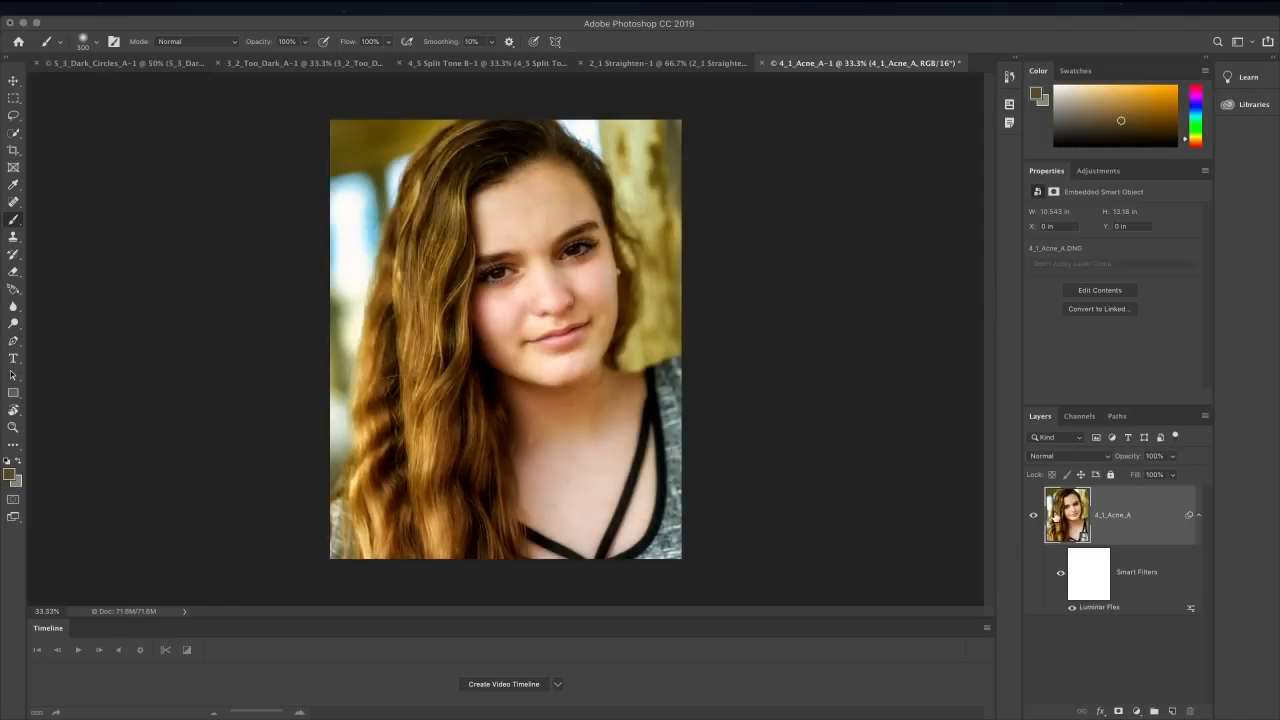
{"action": "double_click", "coordinate": [1100, 607]}
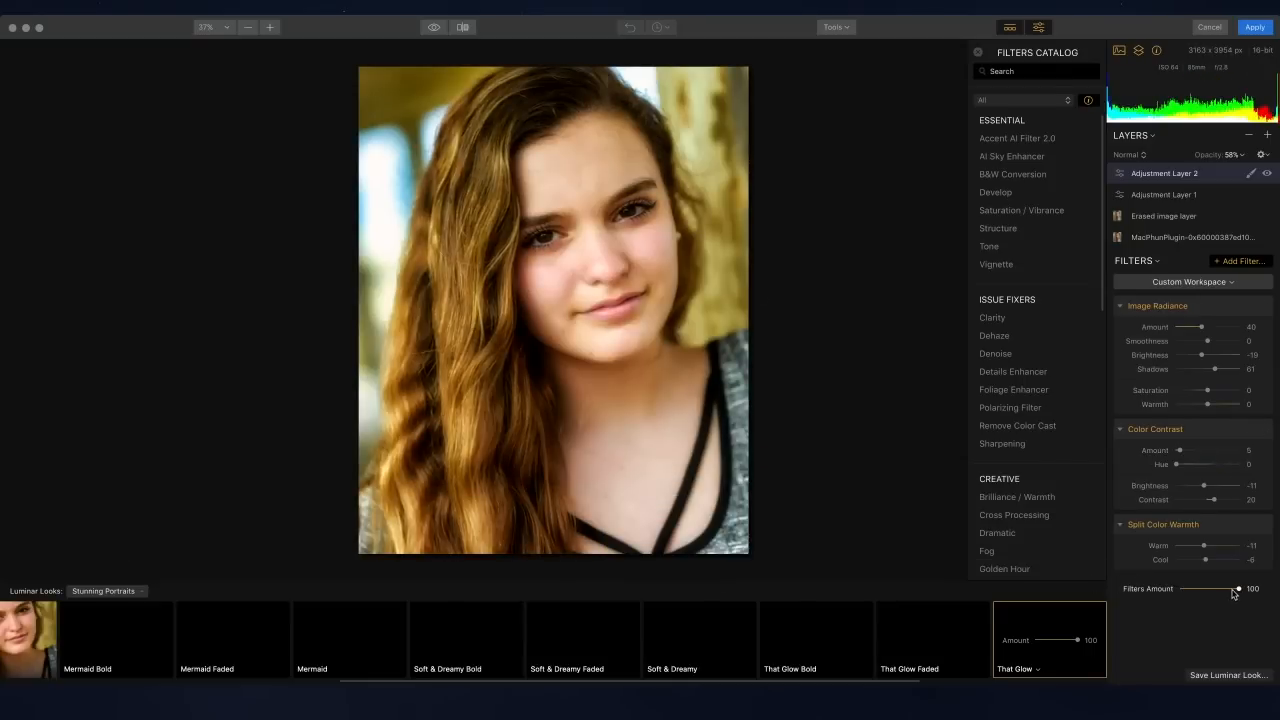
Step: Set the filters amount to 60 on Adjustment Layer 2 and 61 on Adjustment Layer 1, and apply the revised edits
{"action": "left_click_drag", "start_coordinate": [1223, 590], "coordinate": [1216, 589]}
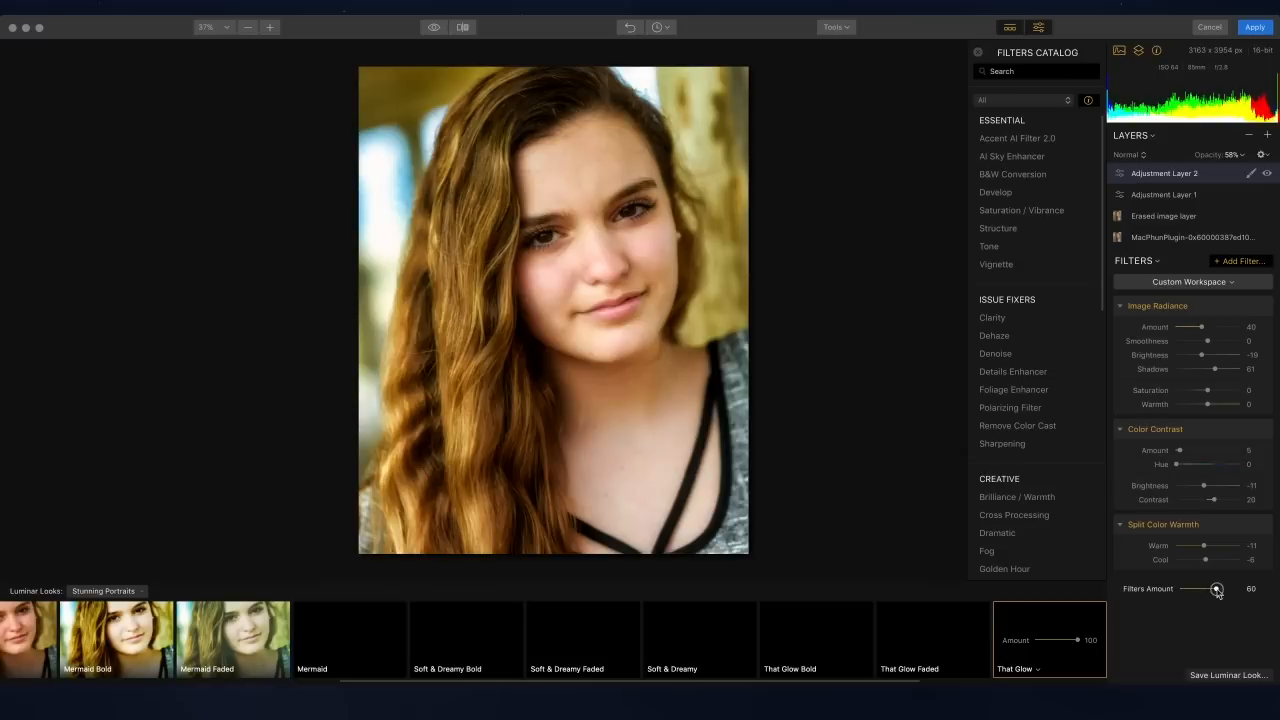
{"action": "left_click", "coordinate": [1176, 195]}
{"action": "left_click_drag", "start_coordinate": [1219, 591], "coordinate": [1218, 592]}
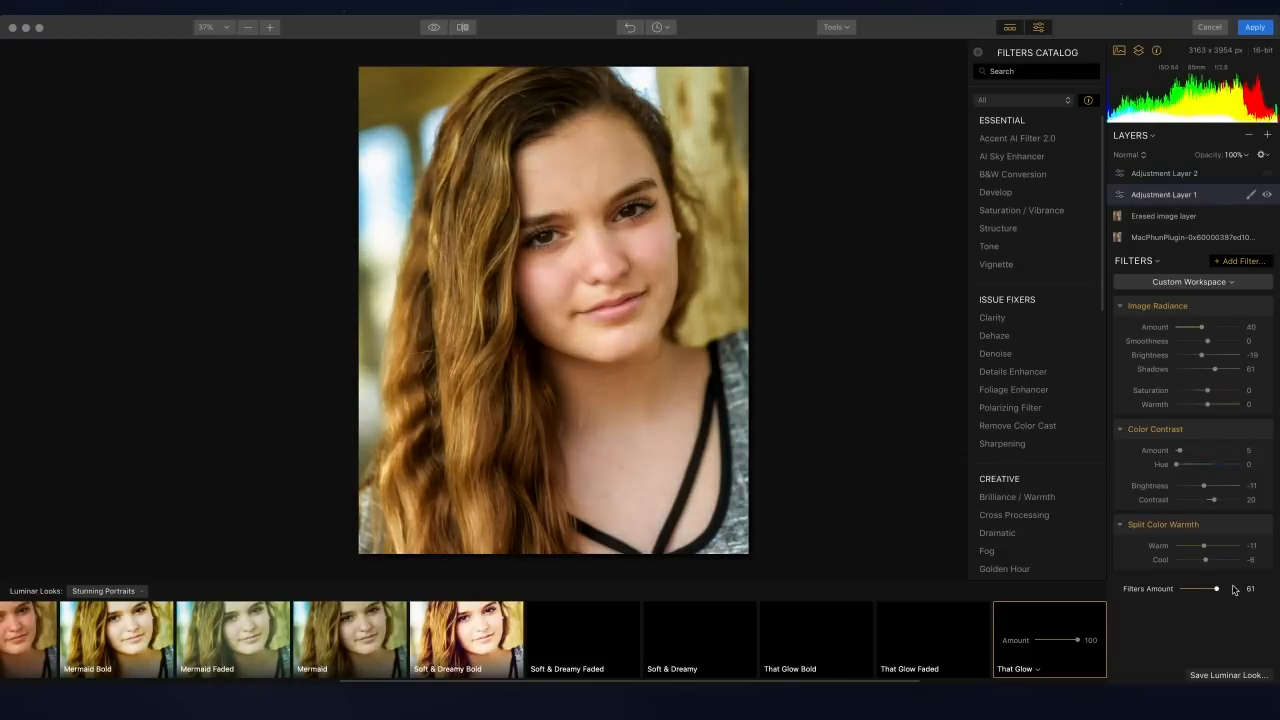
{"action": "left_click", "coordinate": [1255, 28]}
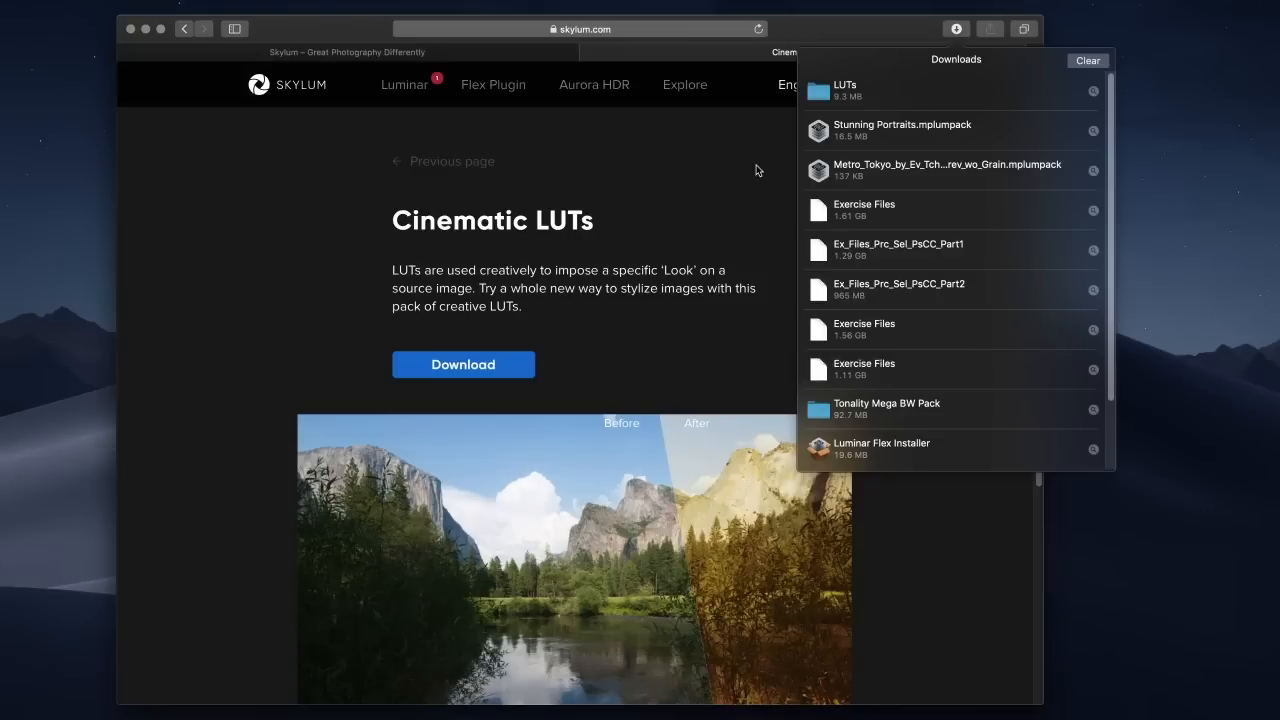
Step: Open the Luminar Marketplace for the Flex Plugin on skylum.com in Safari and browse its Looks category
{"action": "mouse_move", "coordinate": [497, 88]}
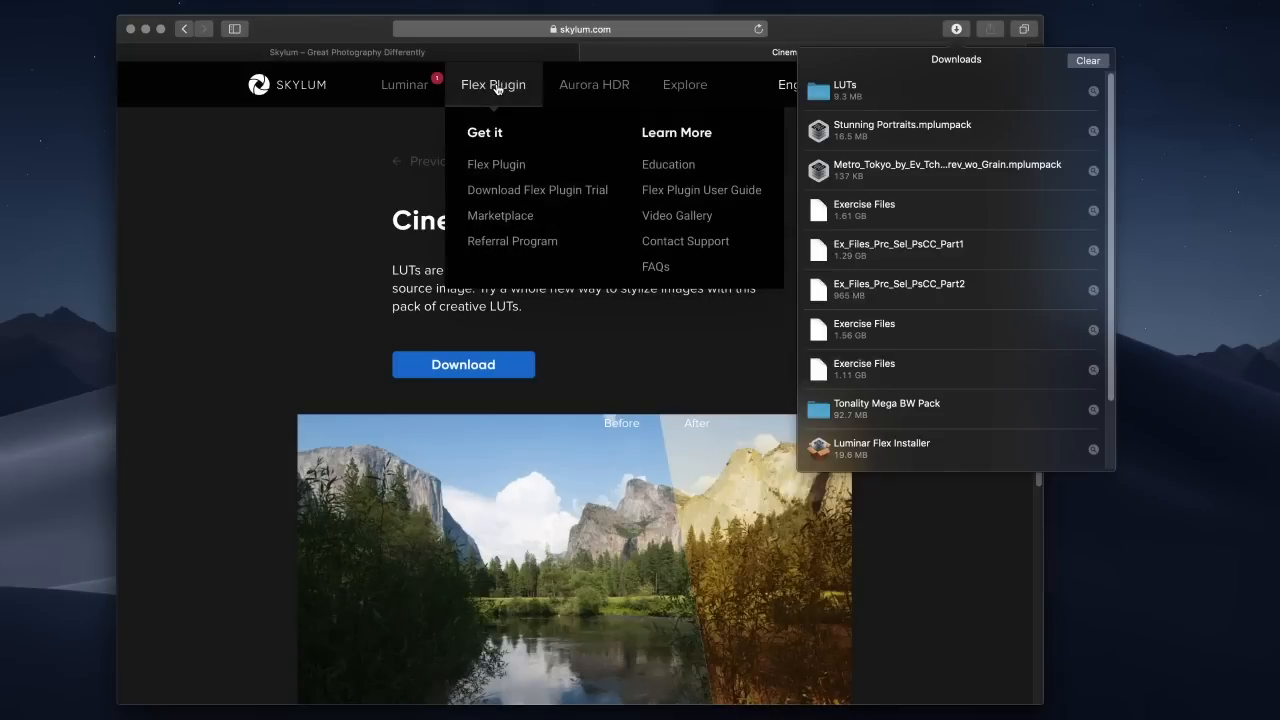
{"action": "left_click", "coordinate": [514, 218]}
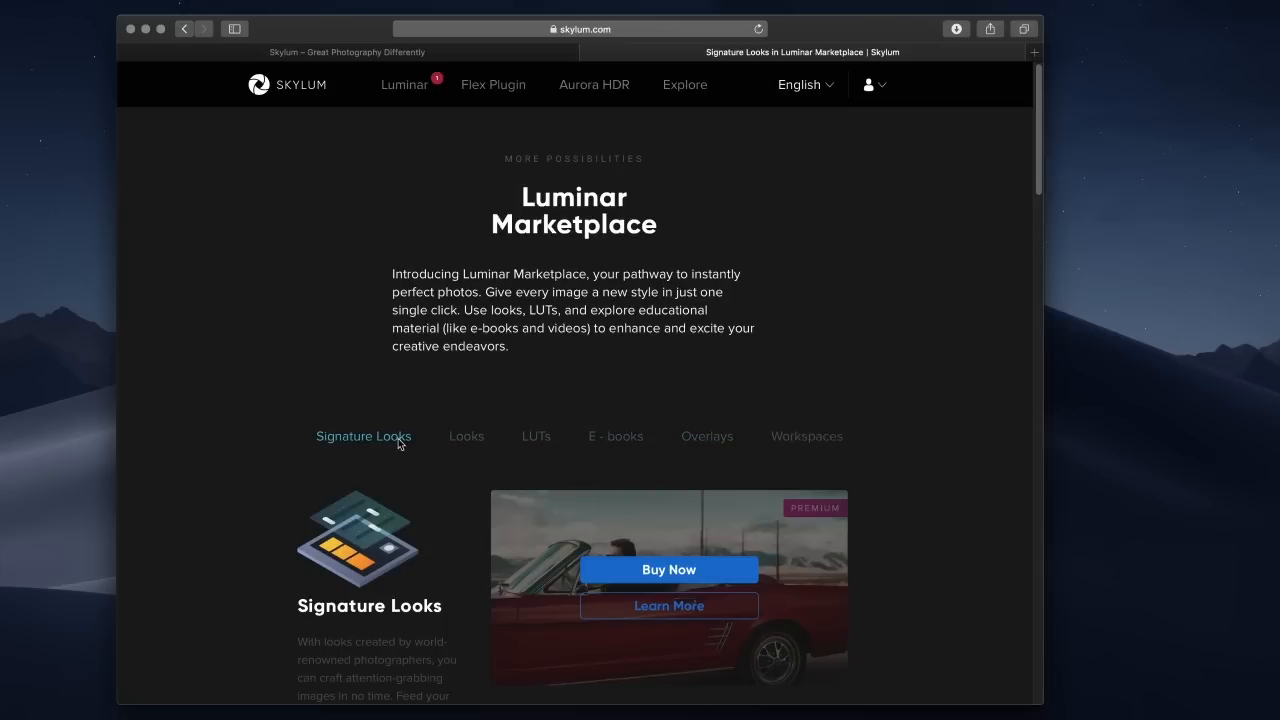
{"action": "left_click", "coordinate": [451, 440]}
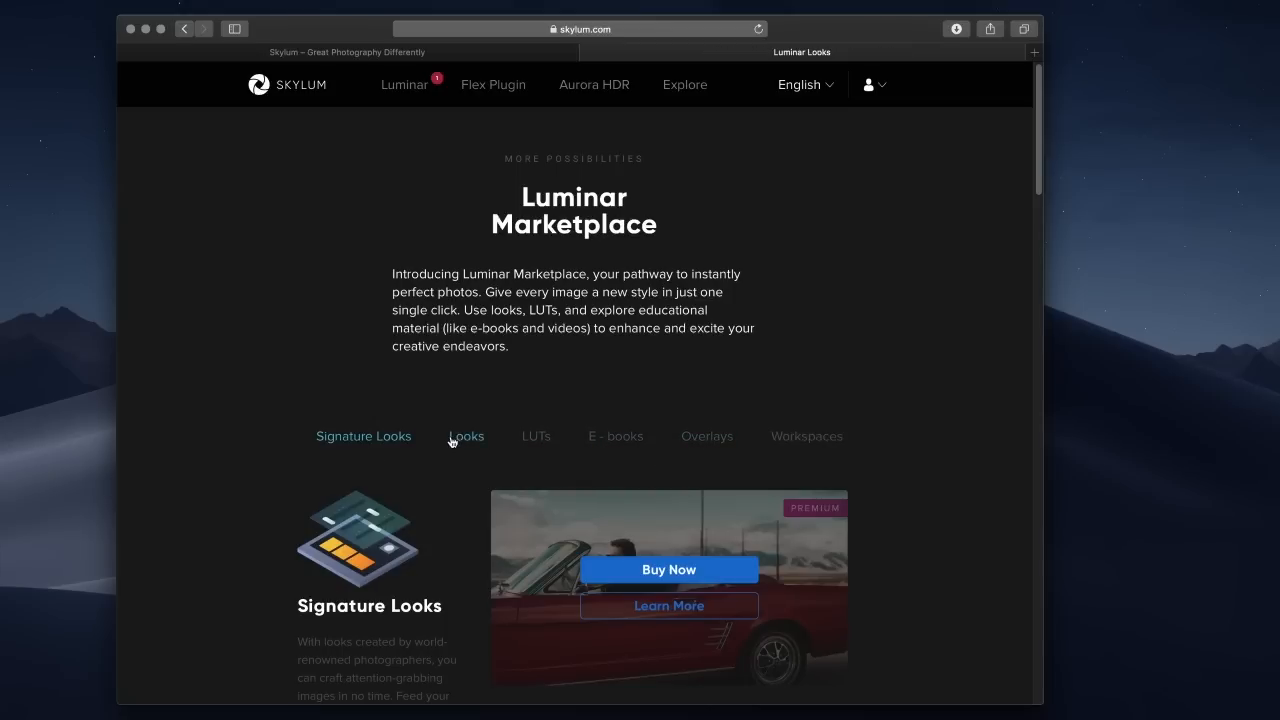
{"action": "scroll", "coordinate": [586, 372], "scroll_direction": "down", "scroll_amount": 5}
{"action": "scroll", "coordinate": [573, 368], "scroll_direction": "up", "scroll_amount": 5}
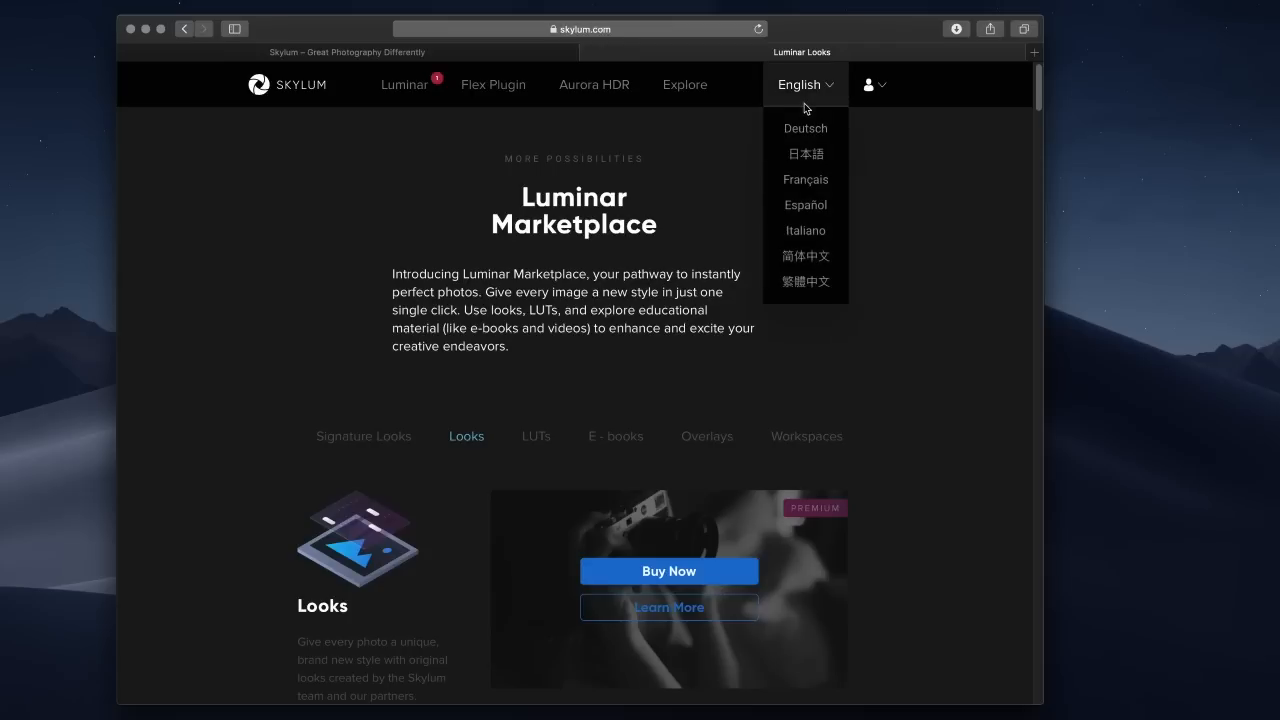
Step: Open the Skylum blog in a new browser tab and look through its first page of posts
{"action": "mouse_move", "coordinate": [707, 89]}
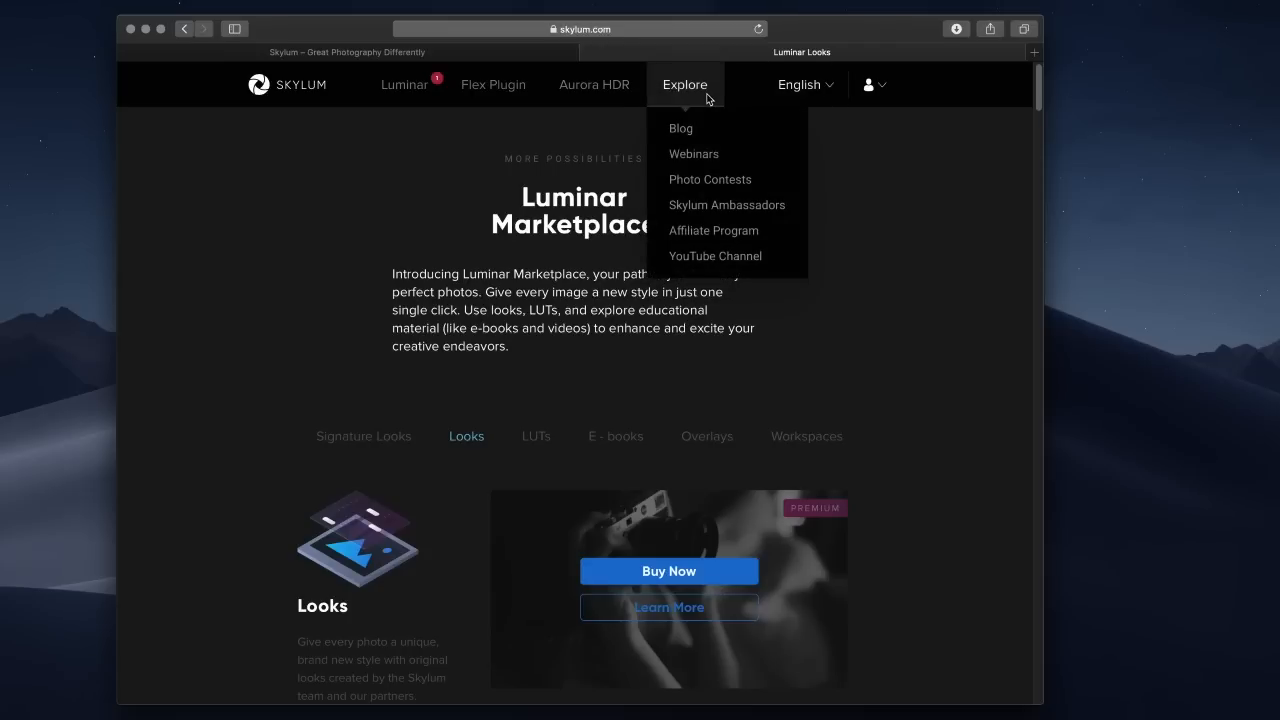
{"action": "left_click", "coordinate": [688, 128], "text": "super"}
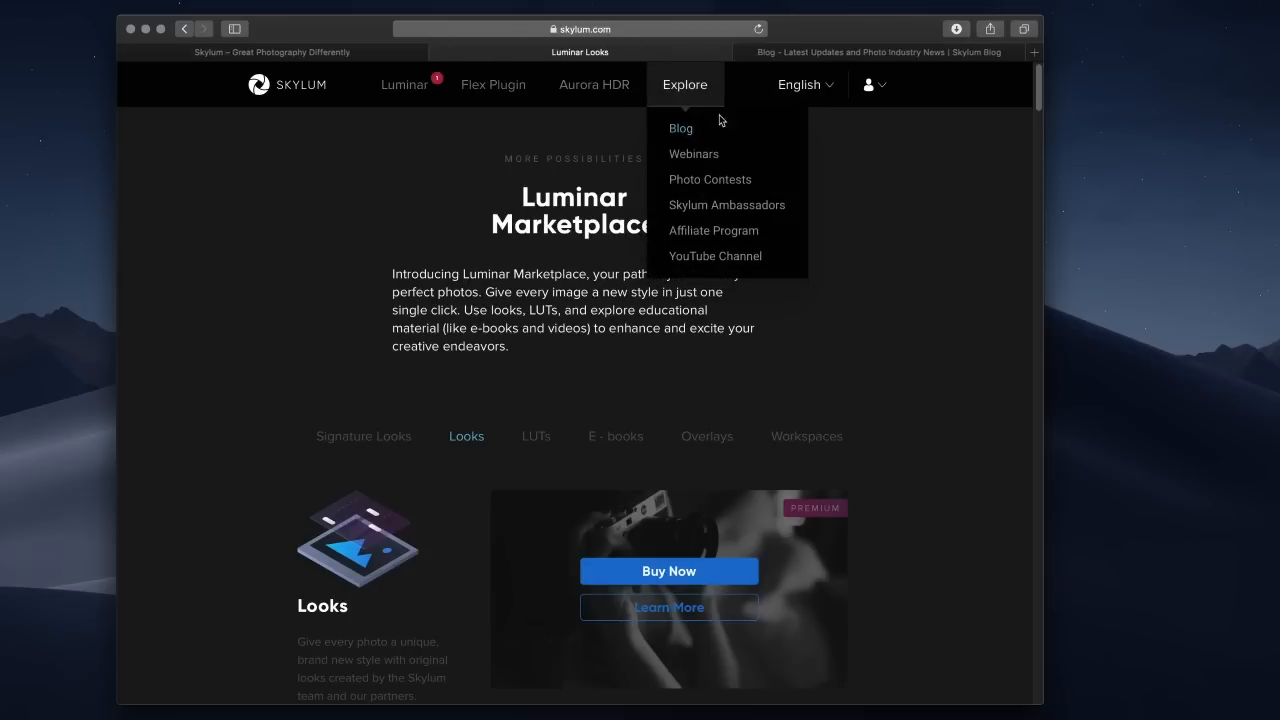
{"action": "left_click", "coordinate": [842, 56]}
{"action": "scroll", "coordinate": [752, 285], "scroll_direction": "down", "scroll_amount": 10}
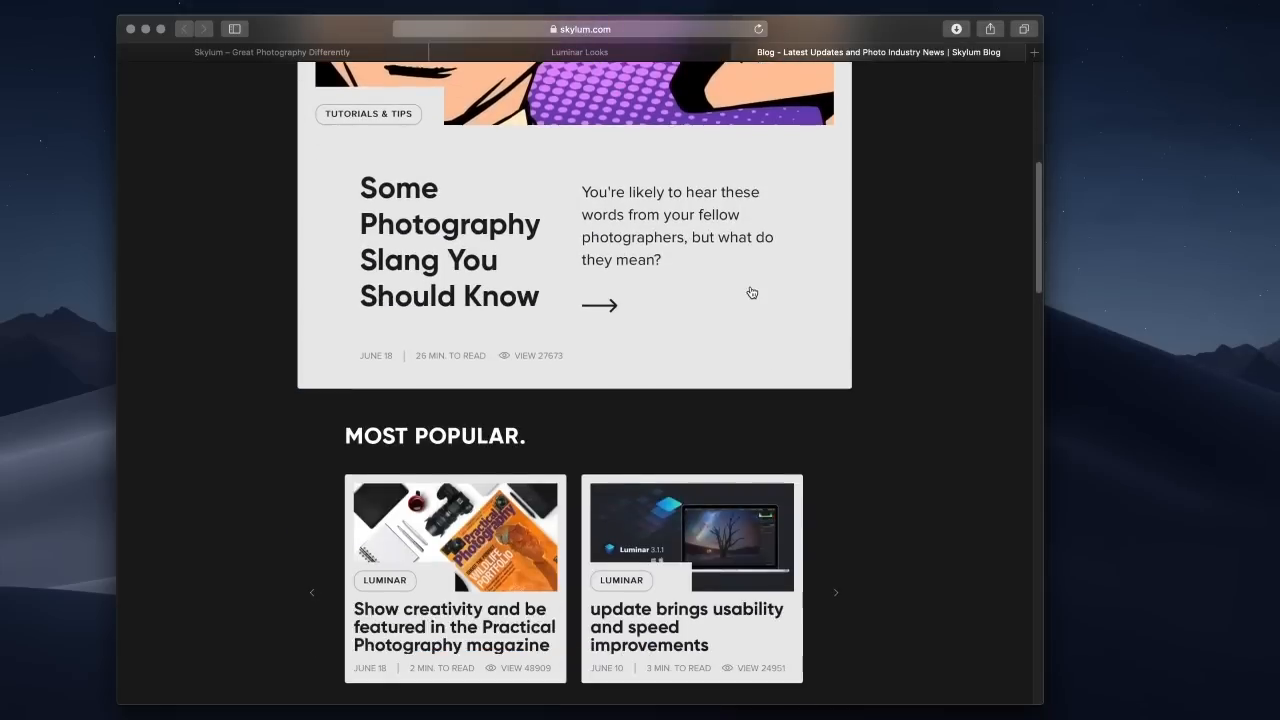
{"action": "scroll", "coordinate": [751, 291], "scroll_direction": "down", "scroll_amount": 15}
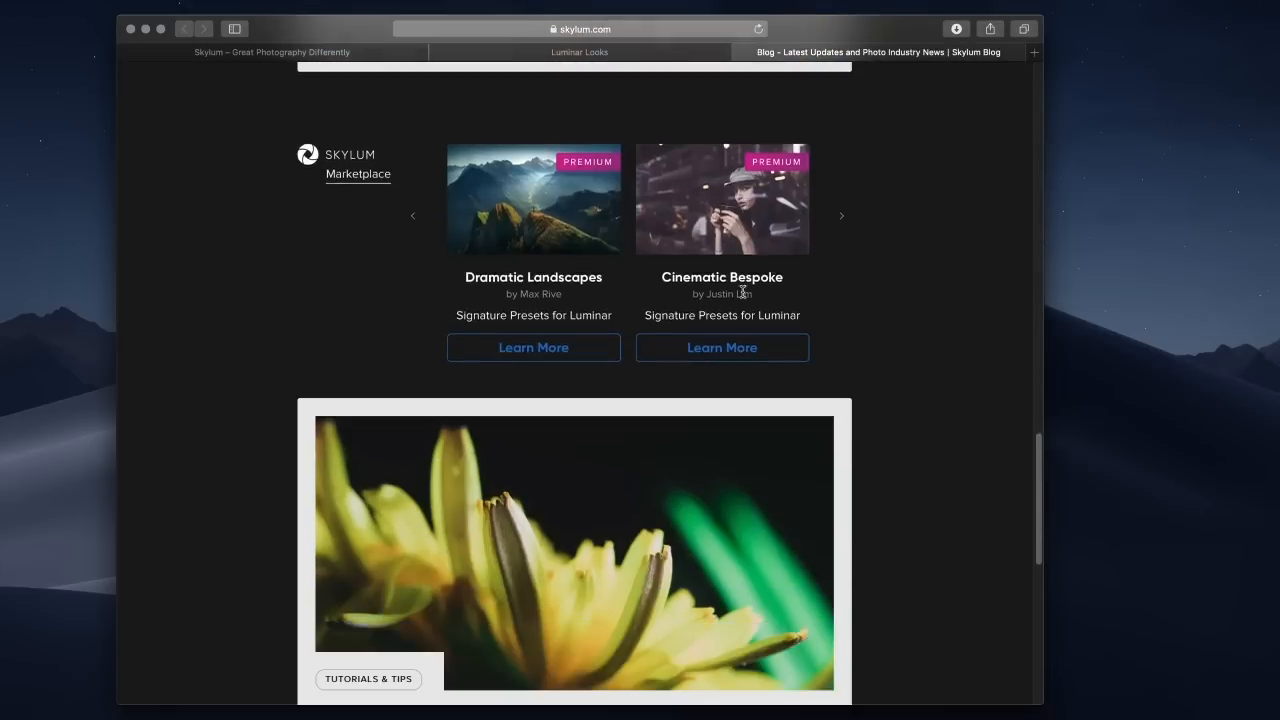
{"action": "scroll", "coordinate": [742, 298], "scroll_direction": "down", "scroll_amount": 1}
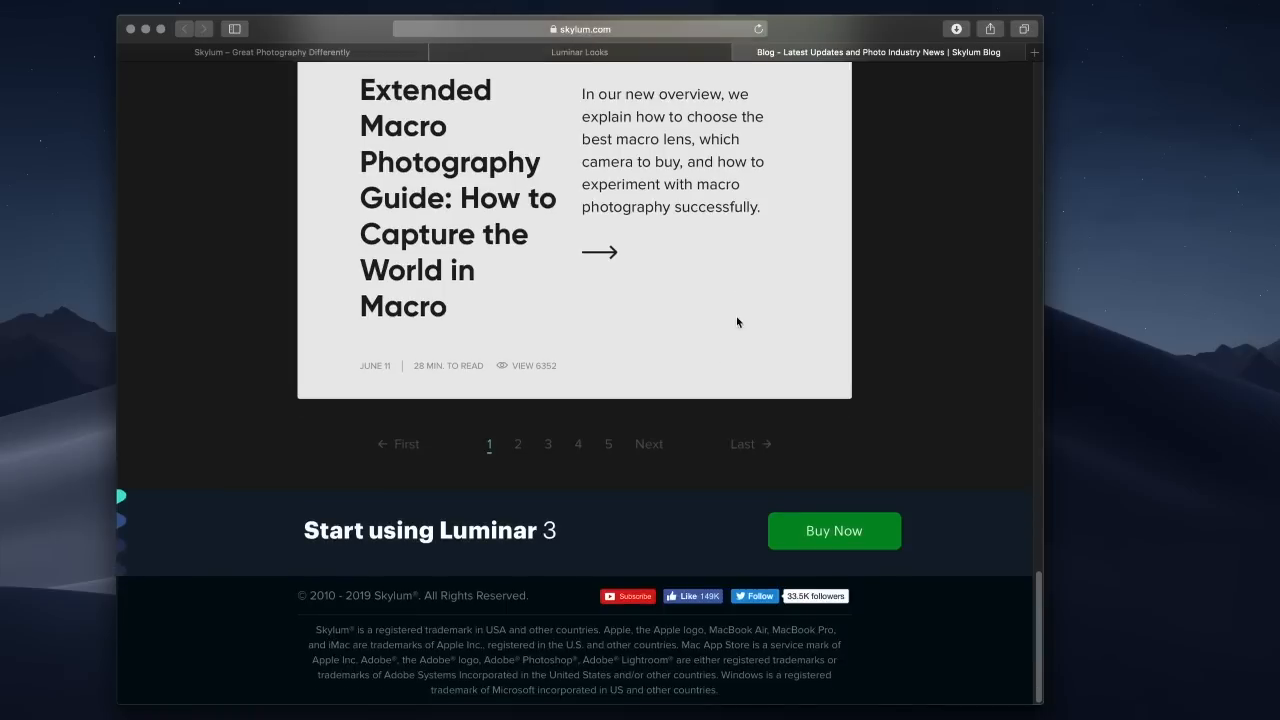
Step: Go to page 2 of the blog and find the article on making and using LUTs for Flex and Luminar
{"action": "double_click", "coordinate": [517, 448]}
{"action": "left_click", "coordinate": [518, 449]}
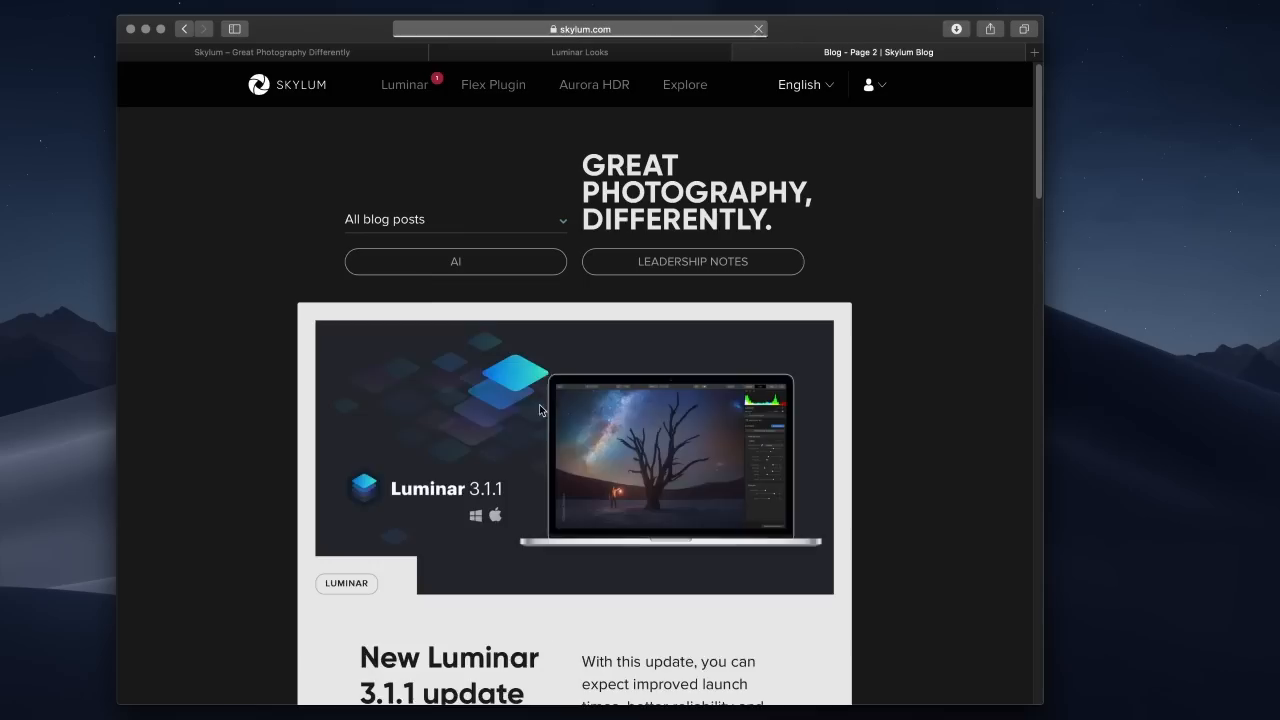
{"action": "scroll", "coordinate": [540, 400], "scroll_direction": "down", "scroll_amount": 6}
{"action": "scroll", "coordinate": [555, 367], "scroll_direction": "down", "scroll_amount": 5}
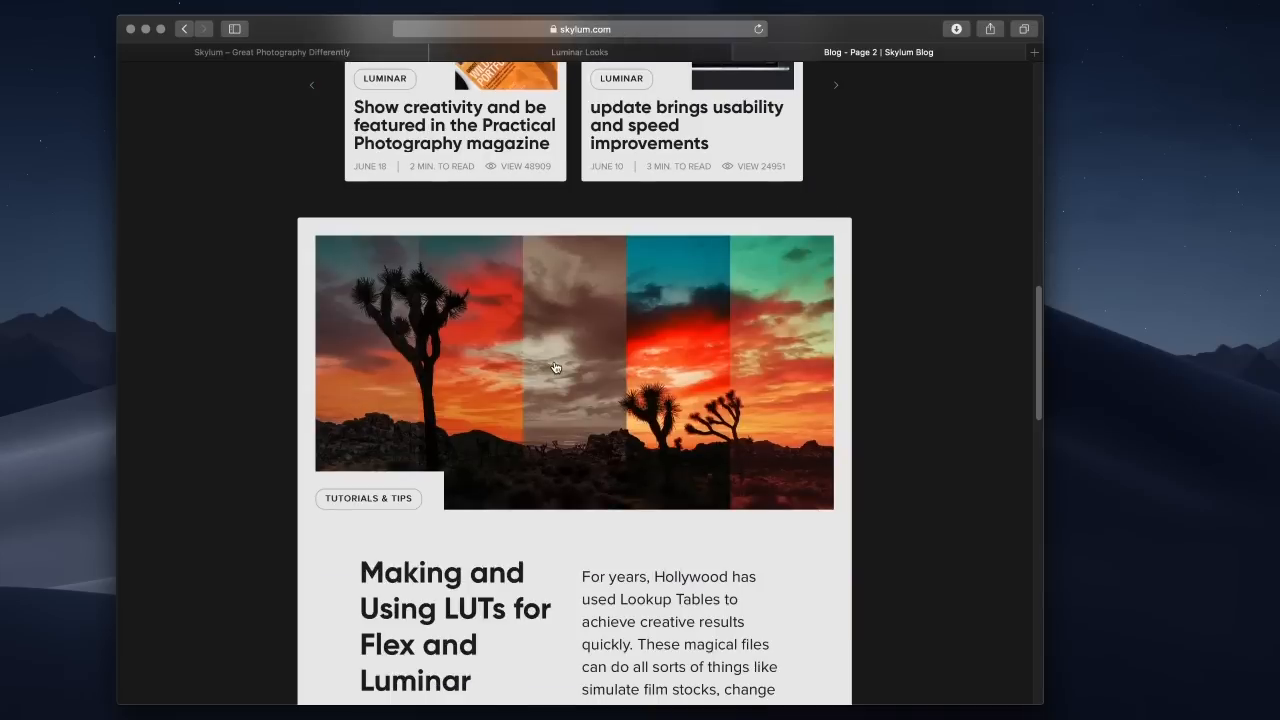
Step: Open the article on making and using LUTs for Flex and Luminar and read through its LUT creation and usage steps
{"action": "left_click", "coordinate": [515, 605]}
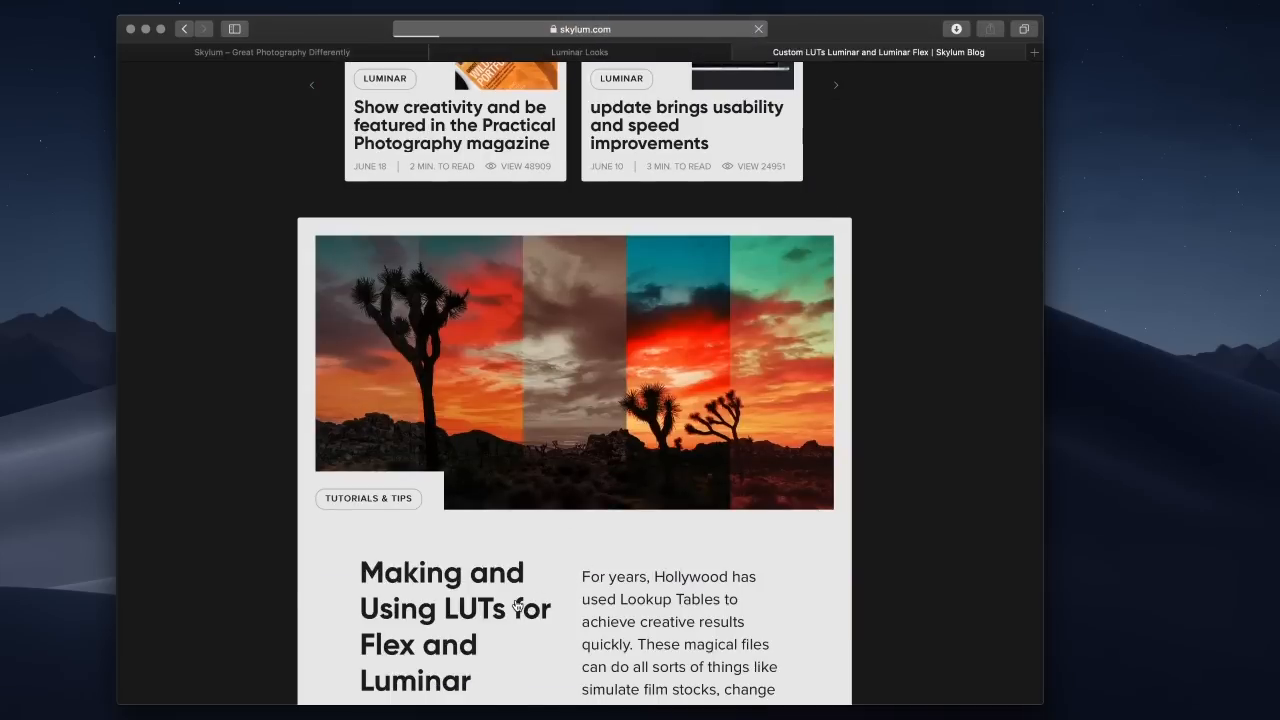
{"action": "scroll", "coordinate": [583, 513], "scroll_direction": "down", "scroll_amount": 10}
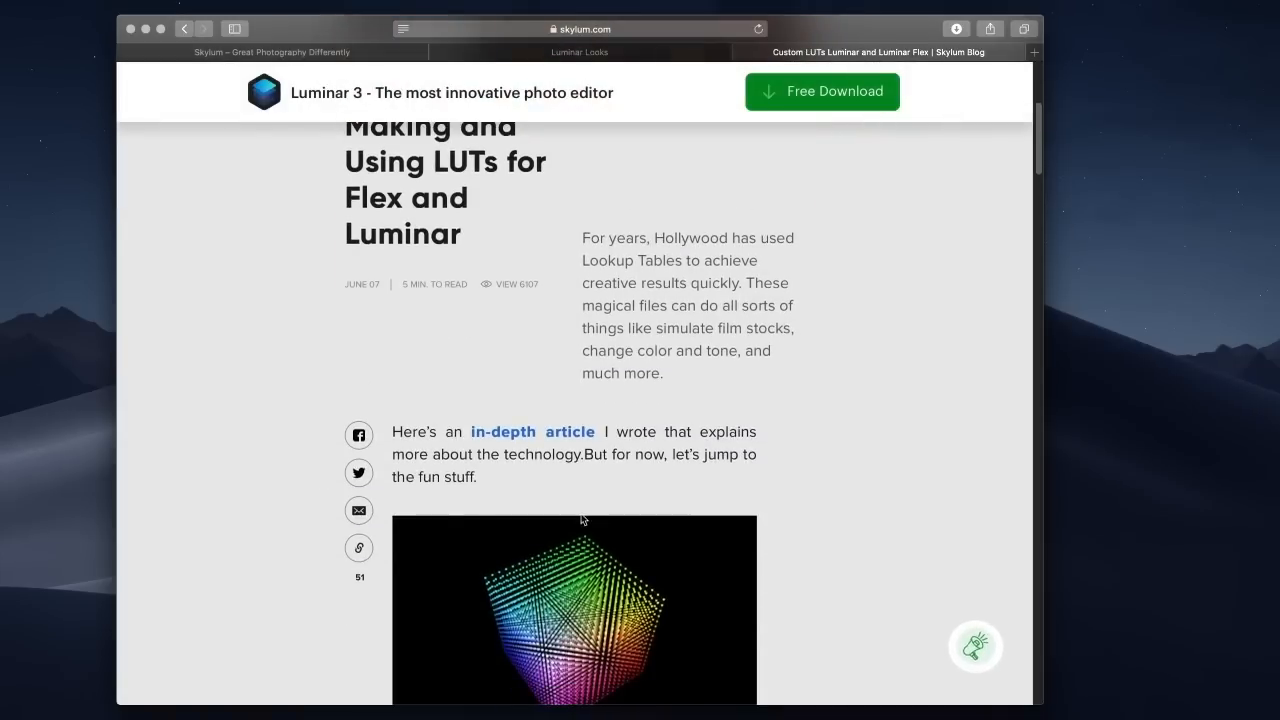
{"action": "scroll", "coordinate": [578, 511], "scroll_direction": "down", "scroll_amount": 10}
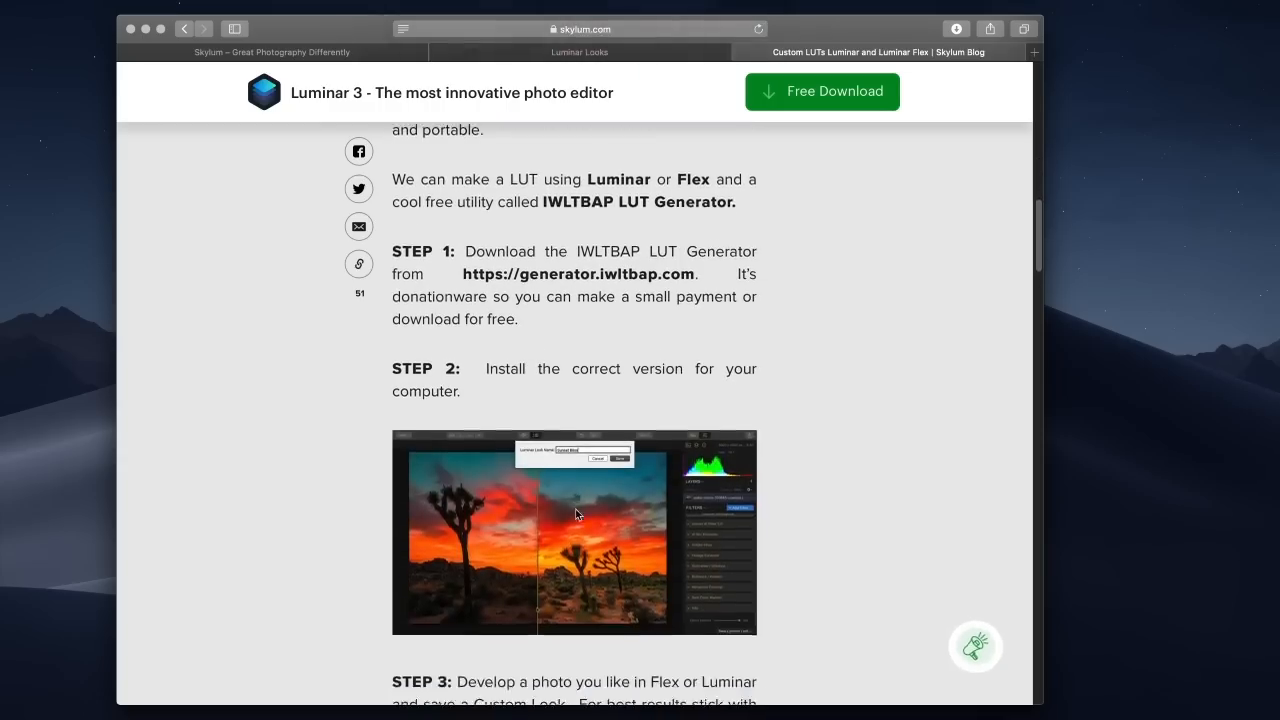
{"action": "scroll", "coordinate": [576, 510], "scroll_direction": "down", "scroll_amount": 6}
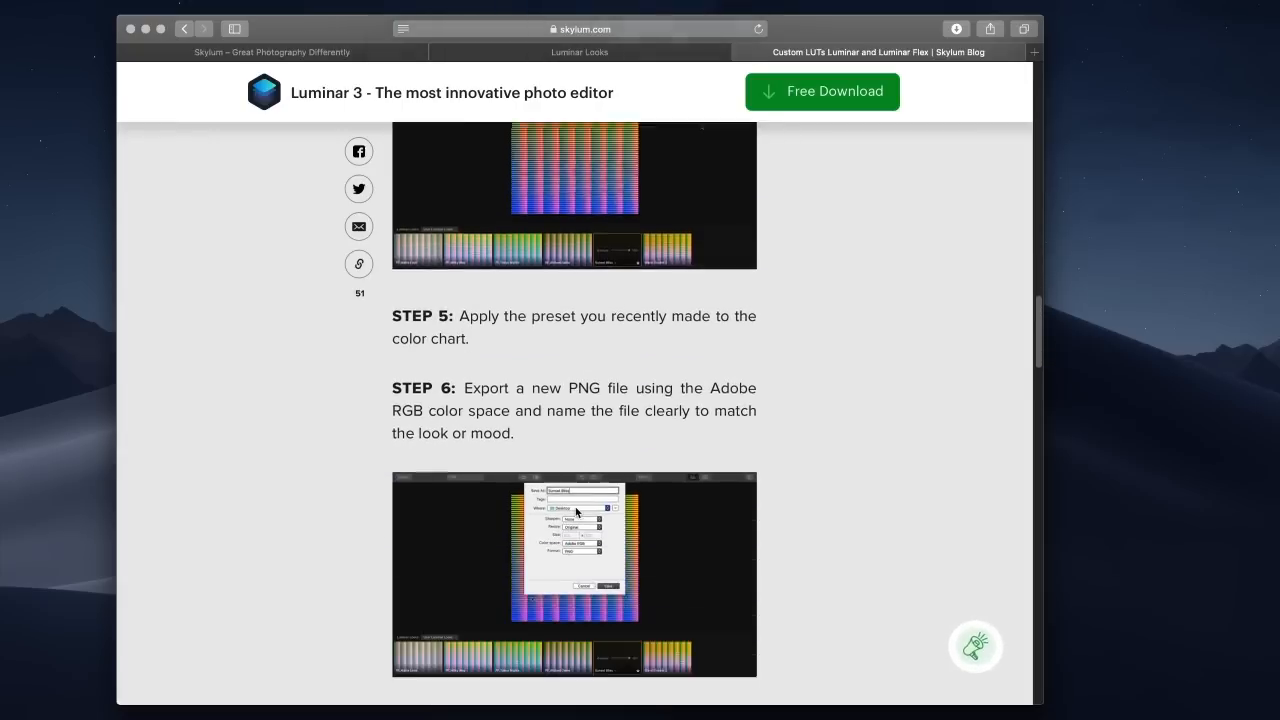
{"action": "scroll", "coordinate": [575, 506], "scroll_direction": "down", "scroll_amount": 5}
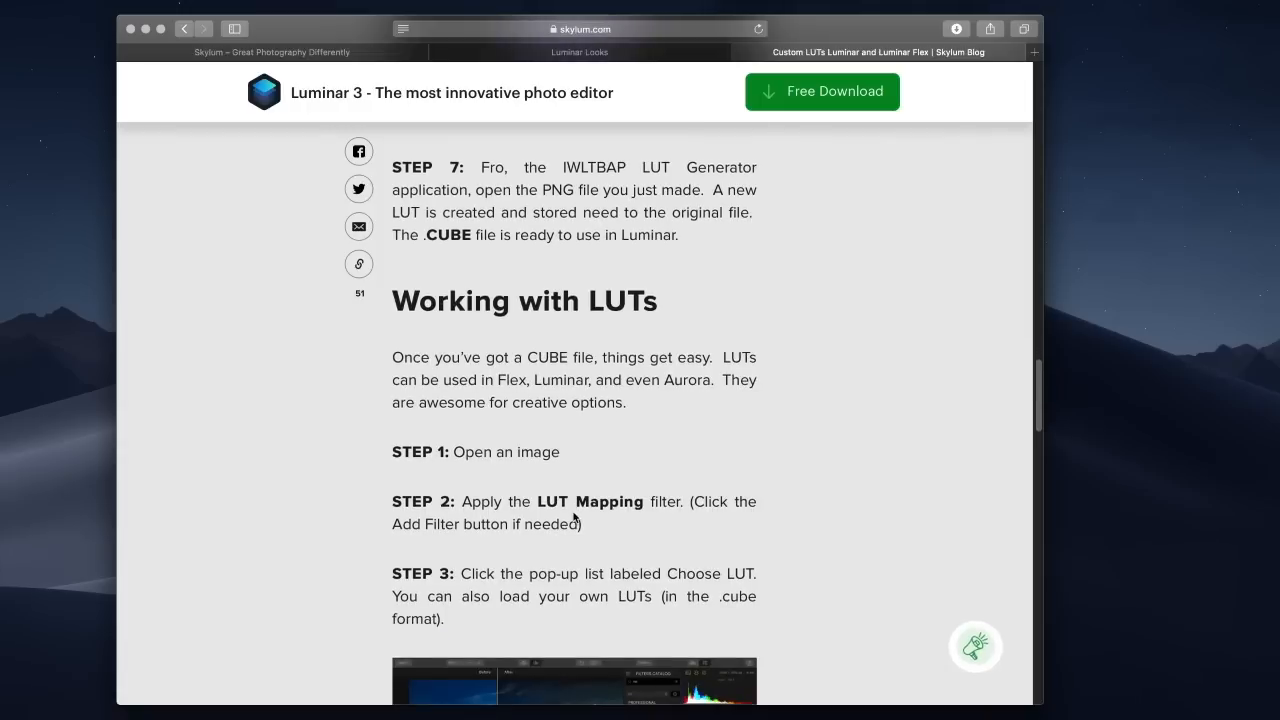
{"action": "scroll", "coordinate": [573, 516], "scroll_direction": "down", "scroll_amount": 3}
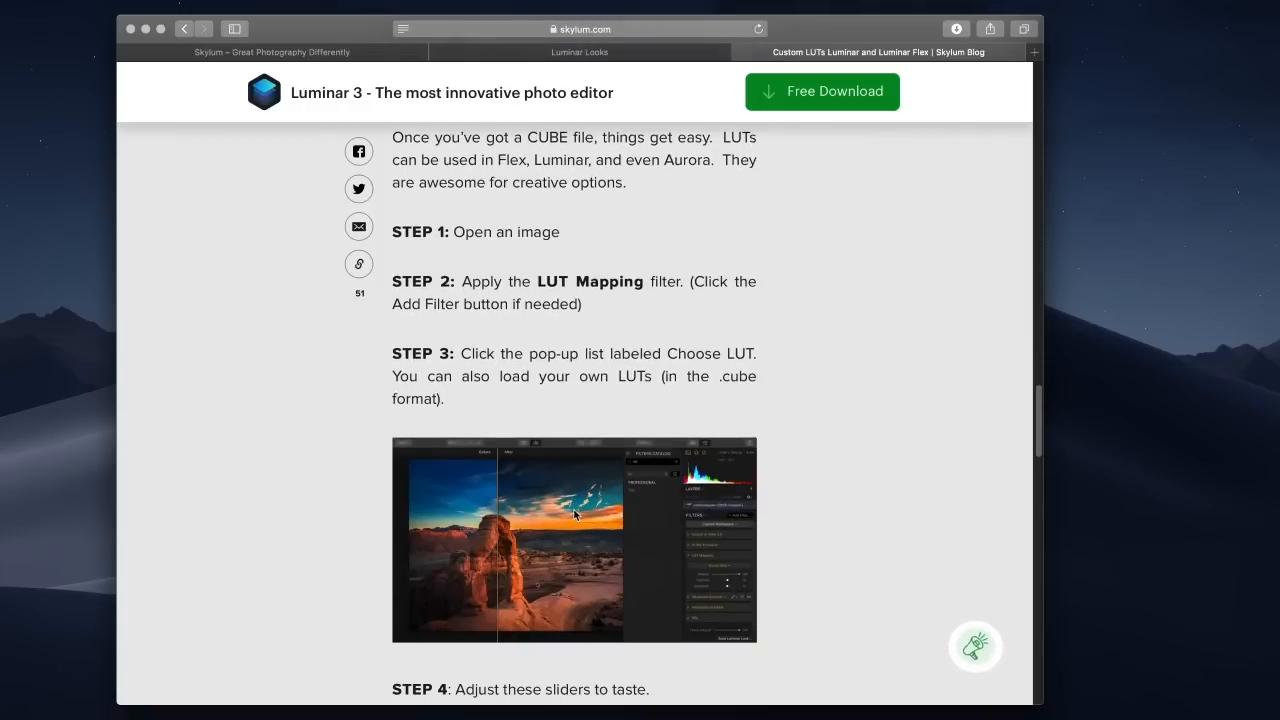
{"action": "scroll", "coordinate": [575, 512], "scroll_direction": "up", "scroll_amount": 15}
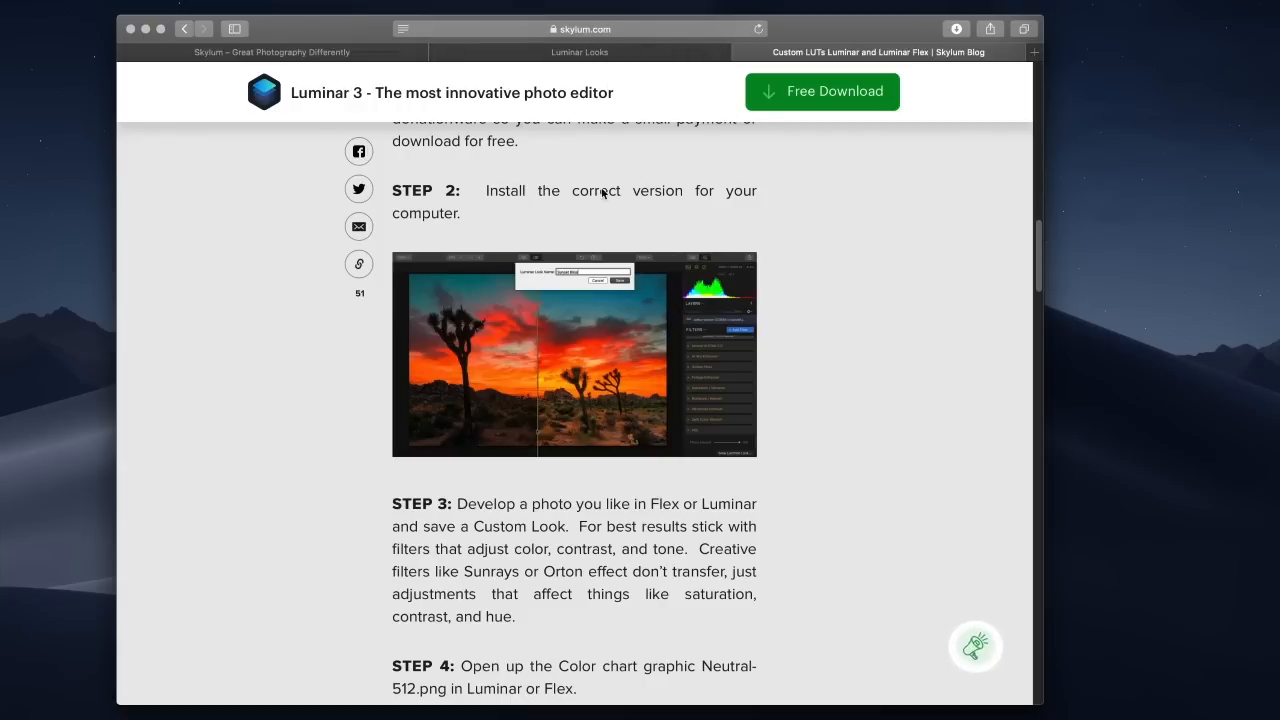
Step: Return to the Luminar Marketplace page and look over the collections in its Looks category
{"action": "left_click", "coordinate": [552, 58]}
{"action": "mouse_move", "coordinate": [545, 160]}
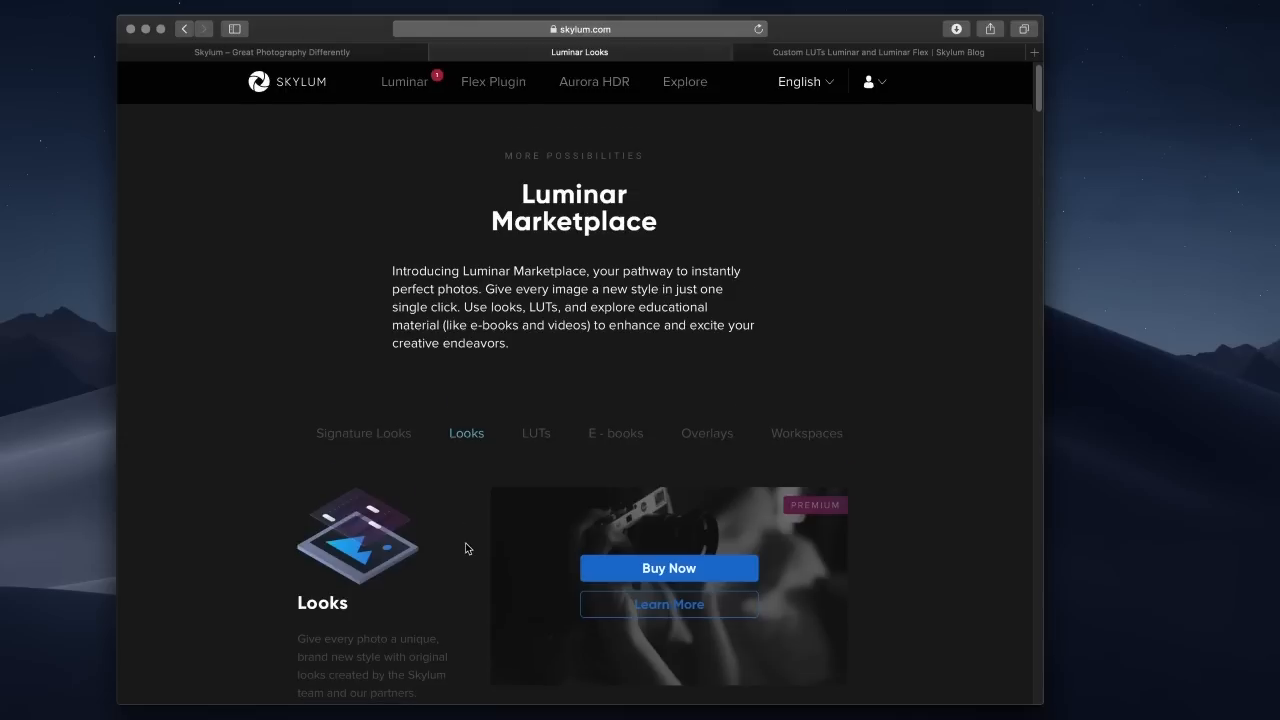
{"action": "scroll", "coordinate": [465, 542], "scroll_direction": "down", "scroll_amount": 3}
{"action": "scroll", "coordinate": [462, 551], "scroll_direction": "down", "scroll_amount": 2}
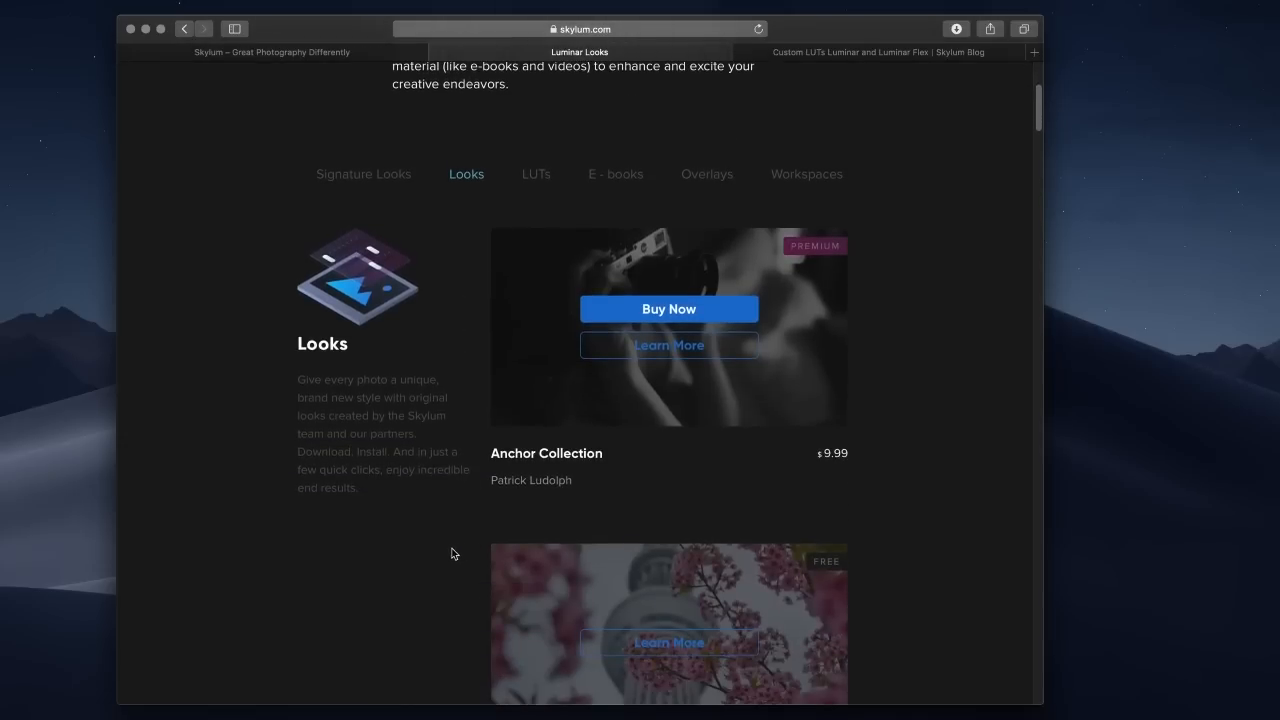